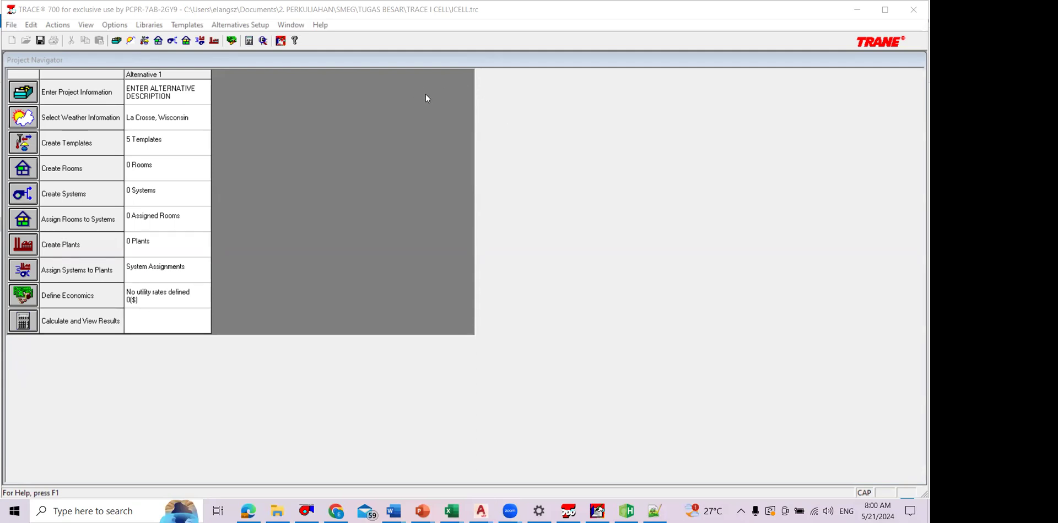
# Step: Enter LANTAI 1 DAN 2 as the description of Alternative 1 in the project information
pyautogui.click(22, 97)
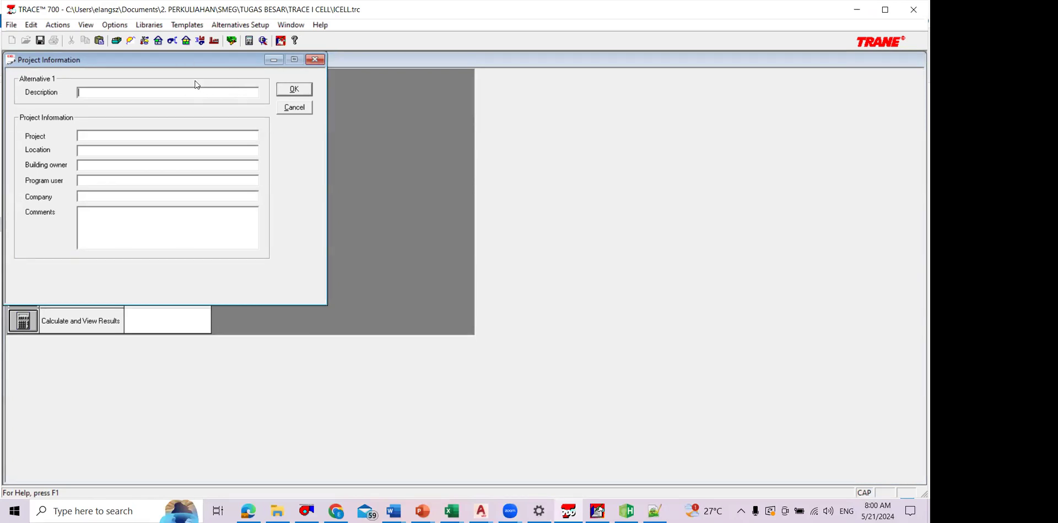
pyautogui.write('LANTAI 1 DAN 2')
pyautogui.press('capslock')
pyautogui.press('Return')
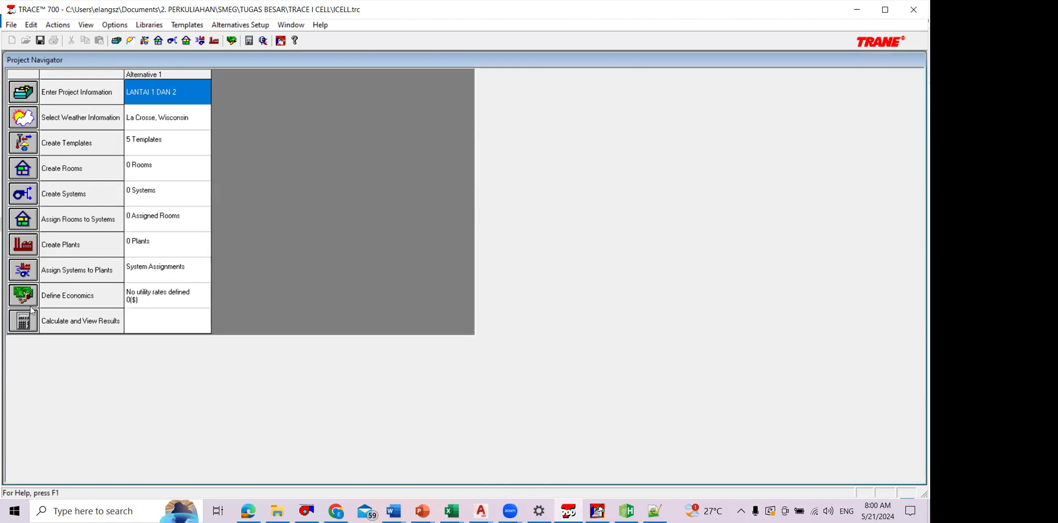
# Step: Switch the weather selection map from USA to World
pyautogui.click(29, 115)
pyautogui.click(306, 59)
pyautogui.click(115, 25)
pyautogui.moveTo(187, 66)
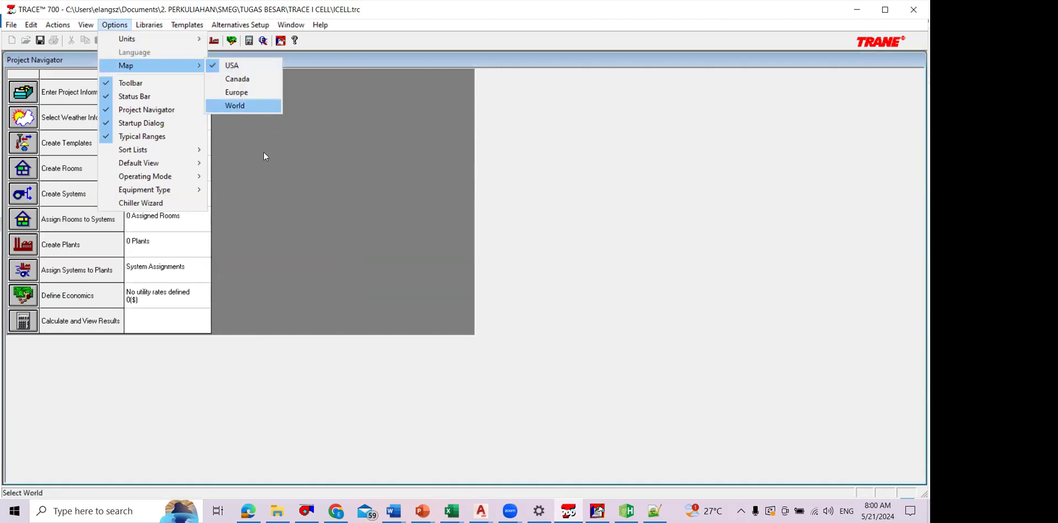
pyautogui.press('Return')
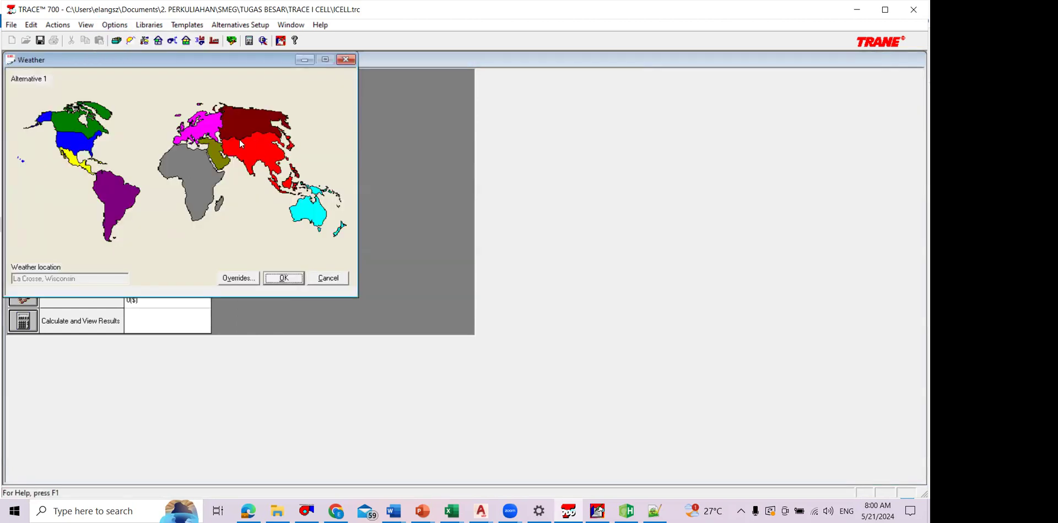
# Step: Select Jakarta, Indonesia as the weather location on the world map
pyautogui.click(268, 147)
pyautogui.scroll(-5, 273, 146)
pyautogui.click(275, 162)
pyautogui.click(297, 278)
# Step: Override the summer design cooling weather with a dry bulb of 33 °C and a wet bulb of 27 °C
pyautogui.click(238, 277)
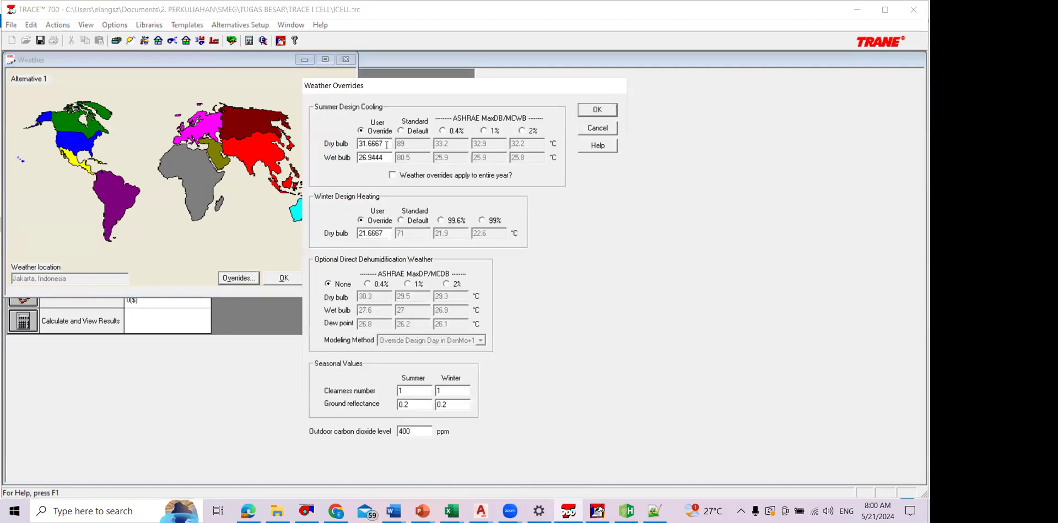
pyautogui.doubleClick(368, 143)
pyautogui.write('33')
pyautogui.press('Tab')
pyautogui.write('27')
# Step: Switch to WhatsApp in the browser and look through the group chat for the shared SNI standard PDFs
pyautogui.hotkey('alt', 'Tab')
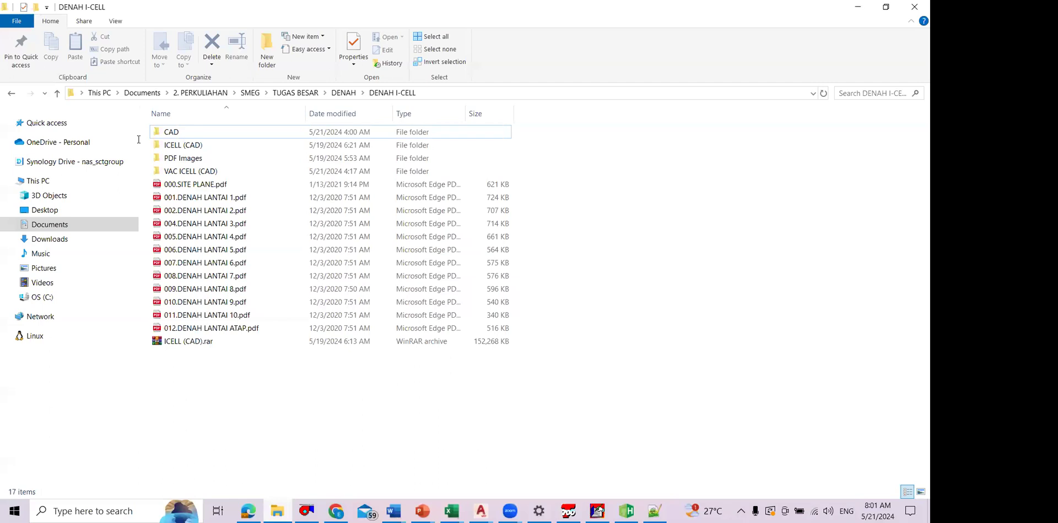
pyautogui.hotkey('alt', 'Tab')
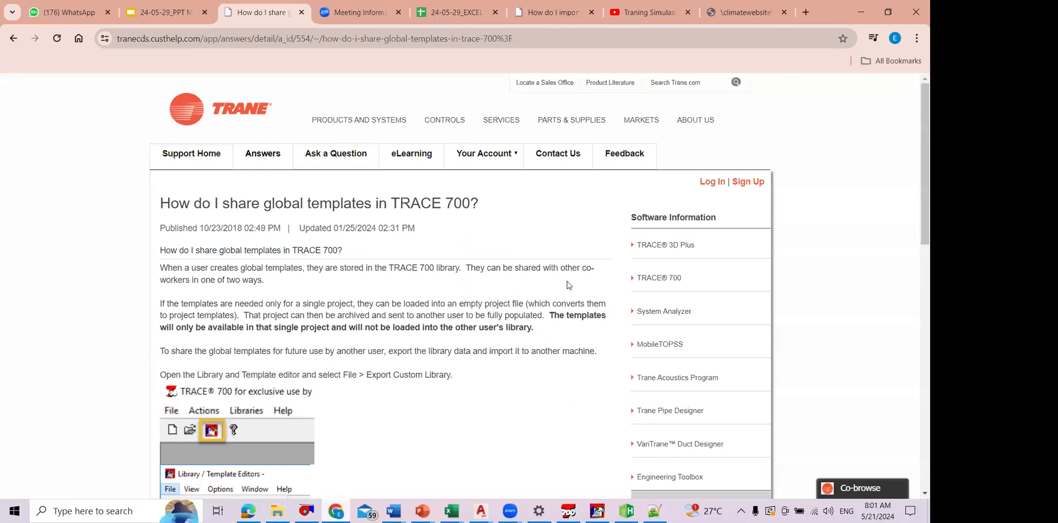
pyautogui.hotkey('ctrl', '1')
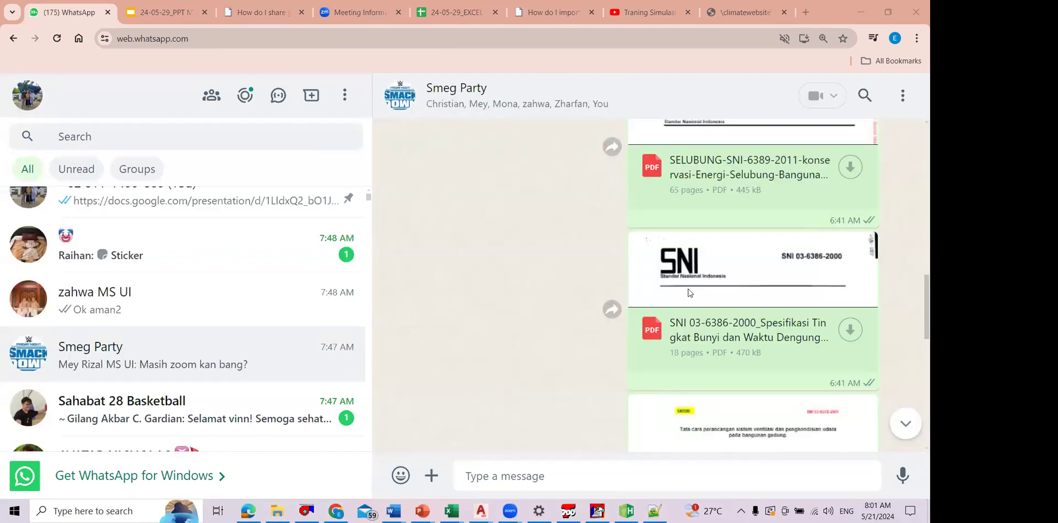
pyautogui.scroll(7, 692, 285)
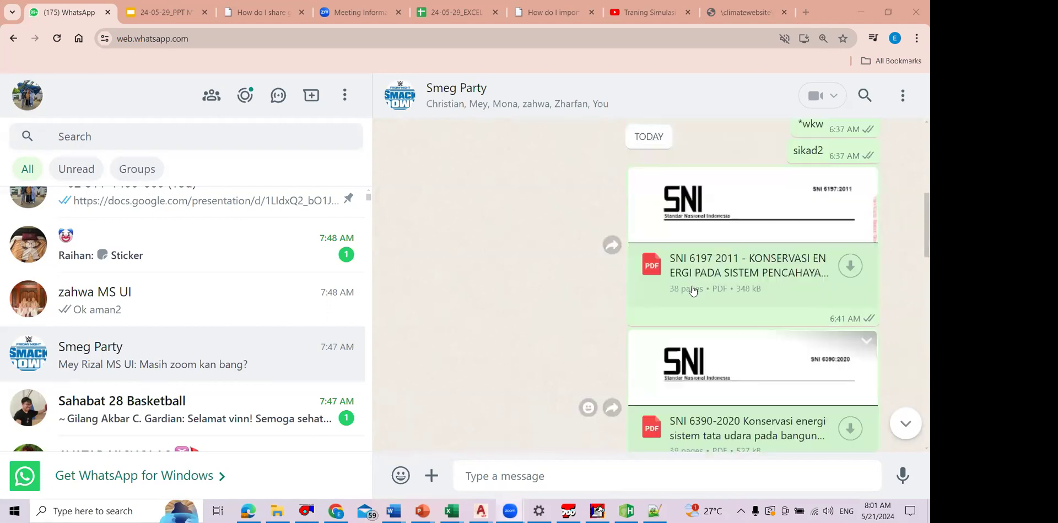
pyautogui.scroll(2, 693, 292)
pyautogui.scroll(-12, 693, 295)
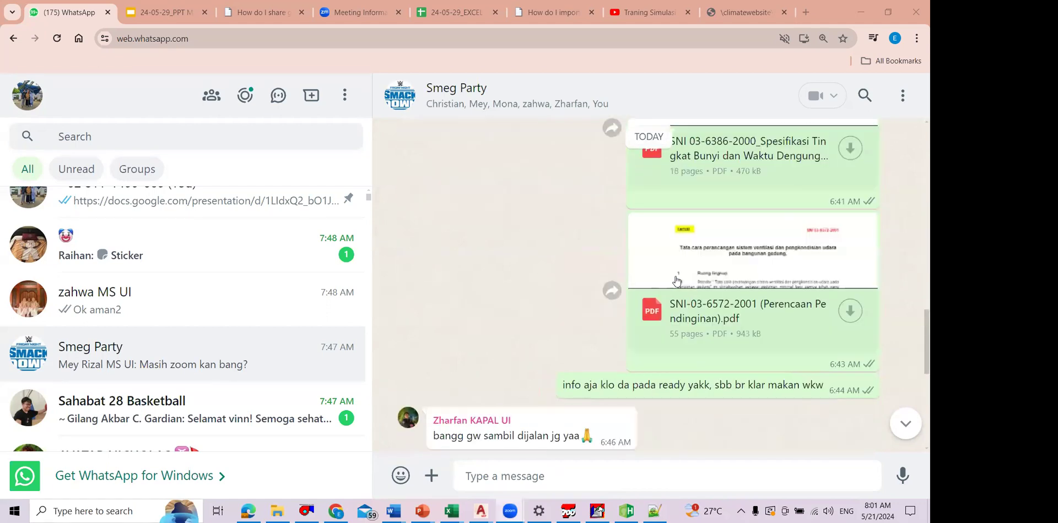
pyautogui.scroll(4, 591, 194)
pyautogui.scroll(5, 590, 192)
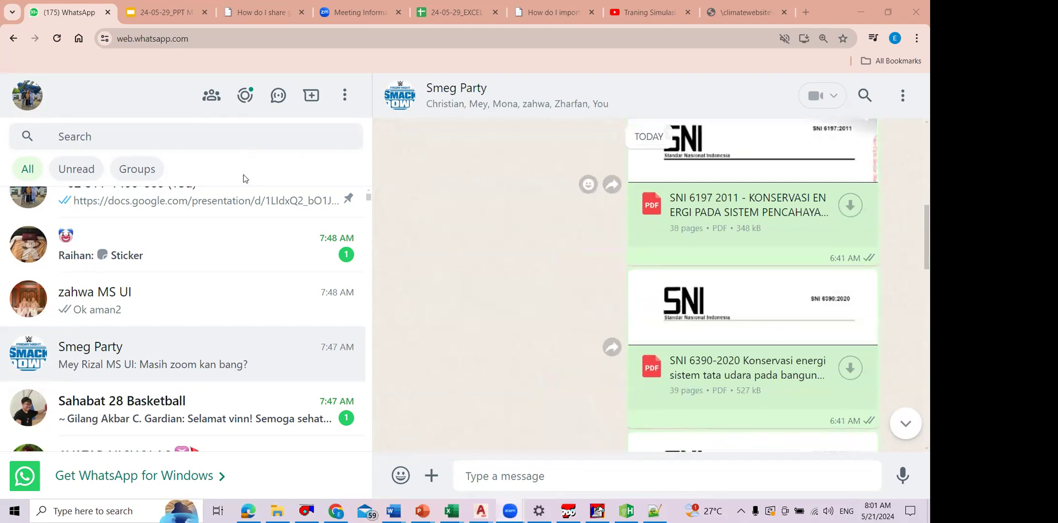
# Step: Switch to File Explorer and open the SNI 6390-2020 PDF from the VAC folder under 1. REFERENSI MEP, 03_PERATURAN
pyautogui.hotkey('alt', 'Tab')
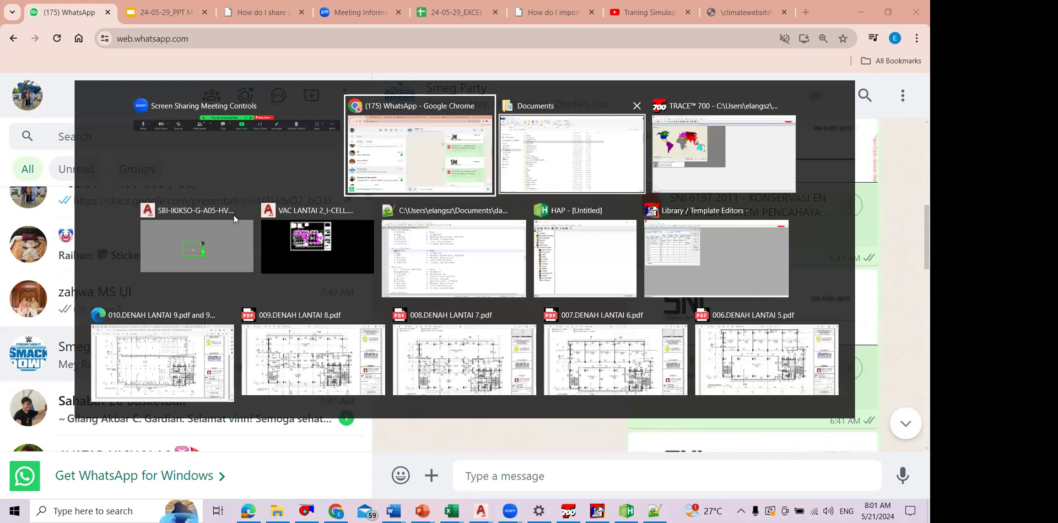
pyautogui.hotkey('alt', 'Tab')
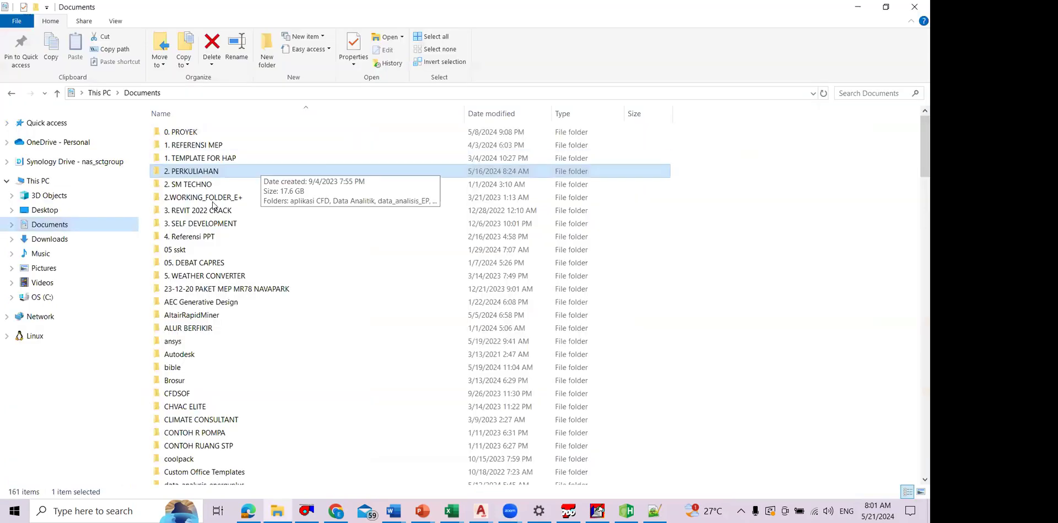
pyautogui.doubleClick(246, 145)
pyautogui.doubleClick(214, 186)
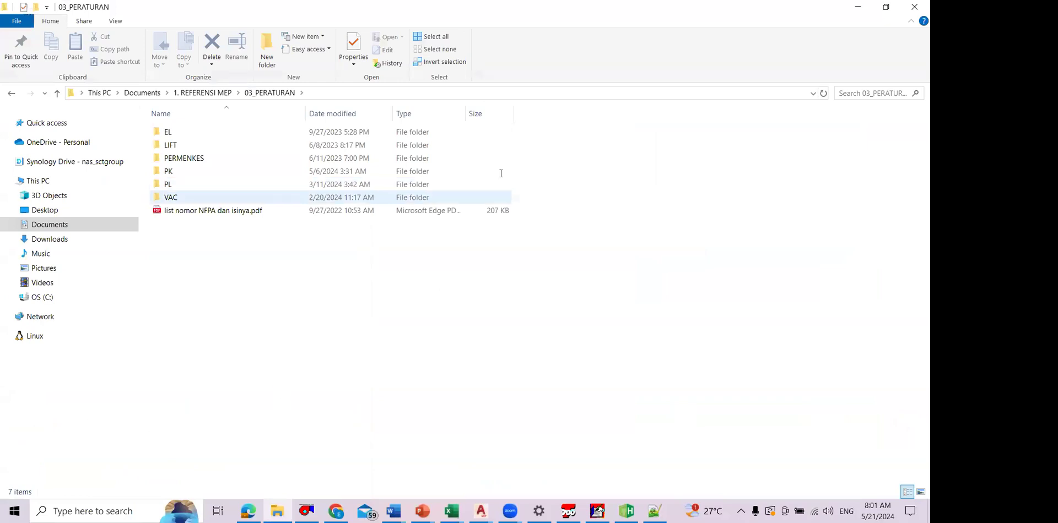
pyautogui.press('Return')
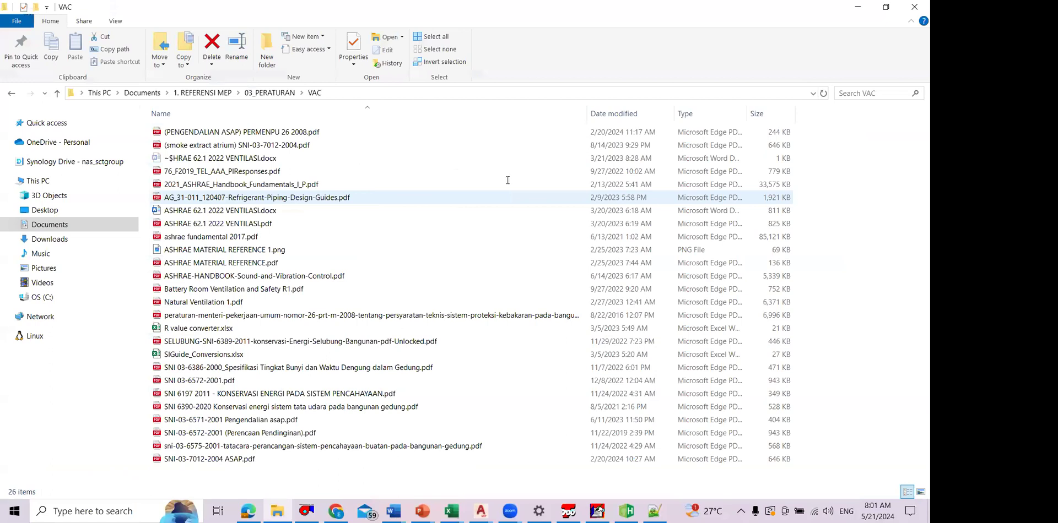
pyautogui.hotkey('alt', 'Tab')
# Step: Find Jakarta Pusat in Table 1 of SNI 6390:2020 and highlight its 1% cooling values, 33,7 DB and 25,7 MCWB
pyautogui.scroll(5, 415, 190)
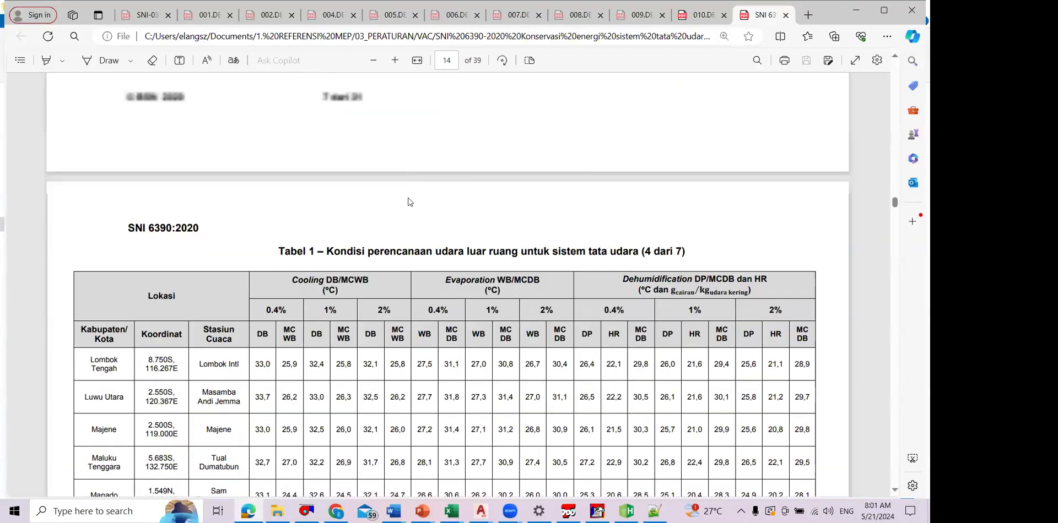
pyautogui.scroll(1, 341, 232)
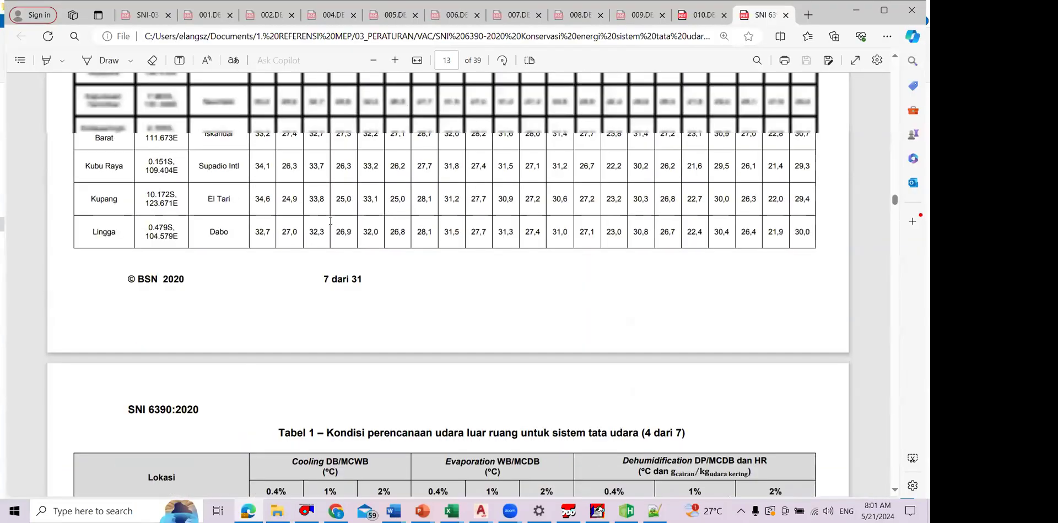
pyautogui.scroll(4, 331, 212)
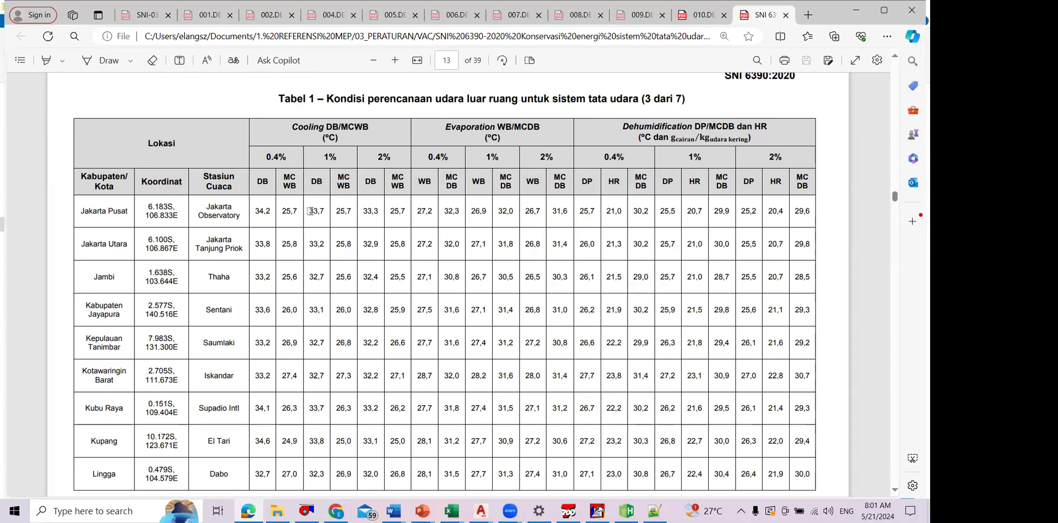
pyautogui.click(105, 60)
pyautogui.click(46, 60)
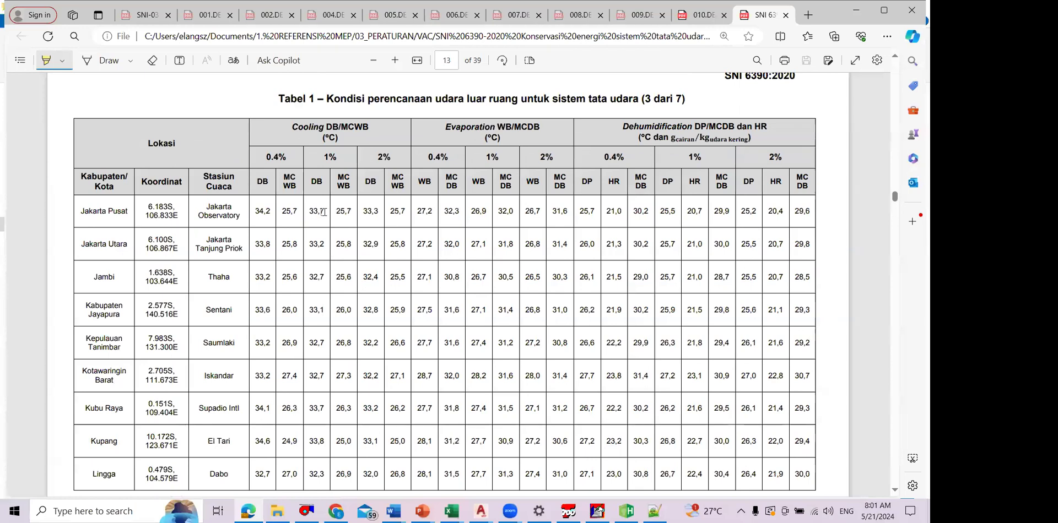
pyautogui.scroll(-1, 309, 209)
pyautogui.scroll(-2, 309, 210)
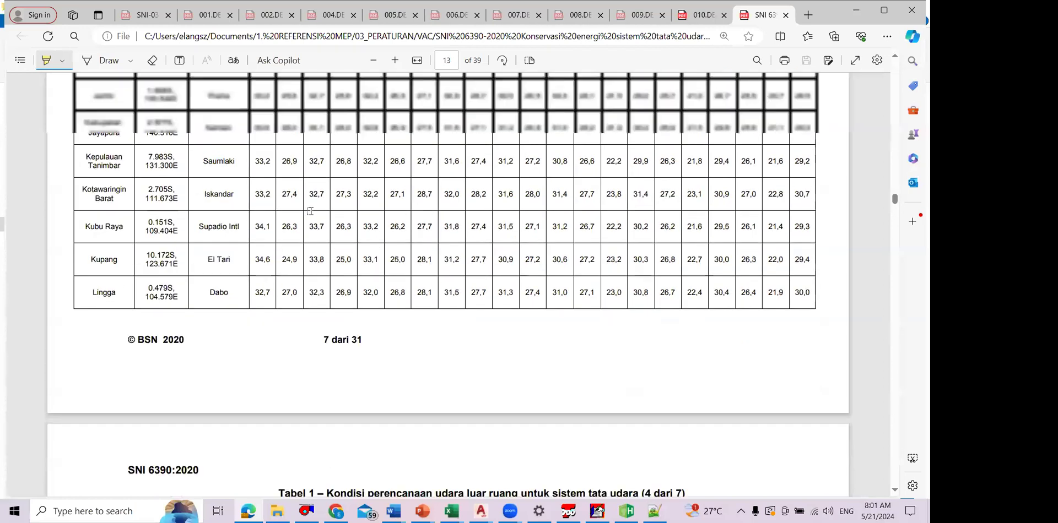
pyautogui.scroll(3, 341, 211)
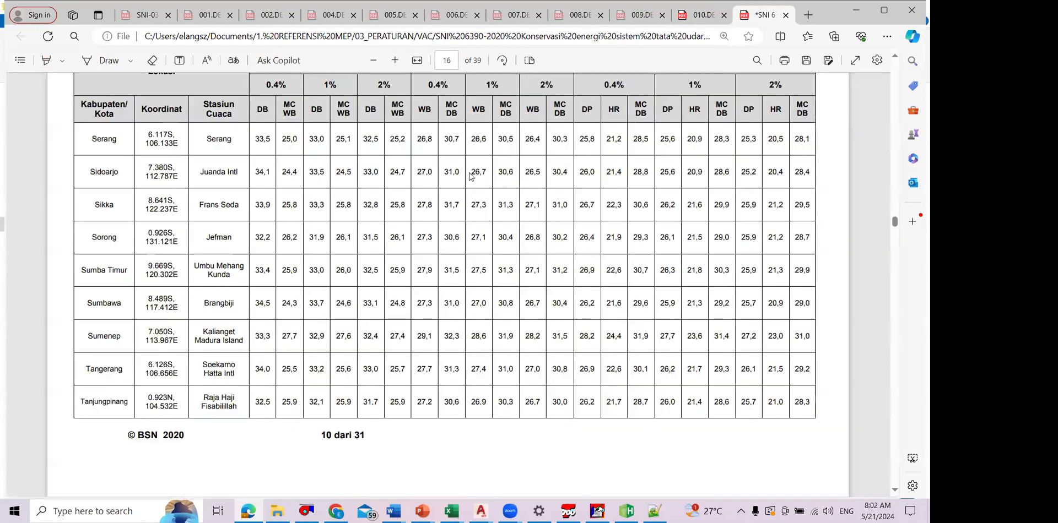
# Step: Review the outdoor design conditions of other cities in Table 1 and return to the Jakarta Pusat row
pyautogui.scroll(-5, 467, 173)
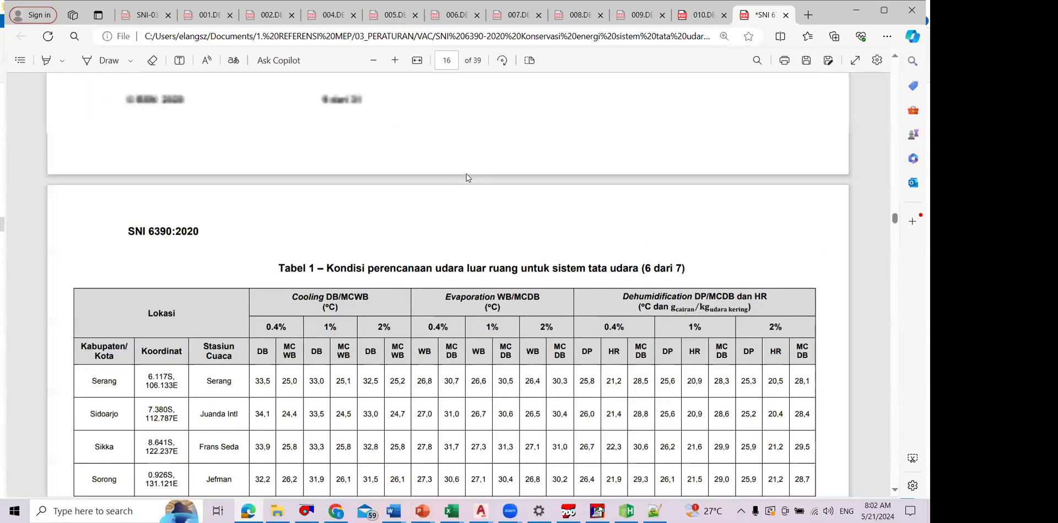
pyautogui.scroll(1, 438, 184)
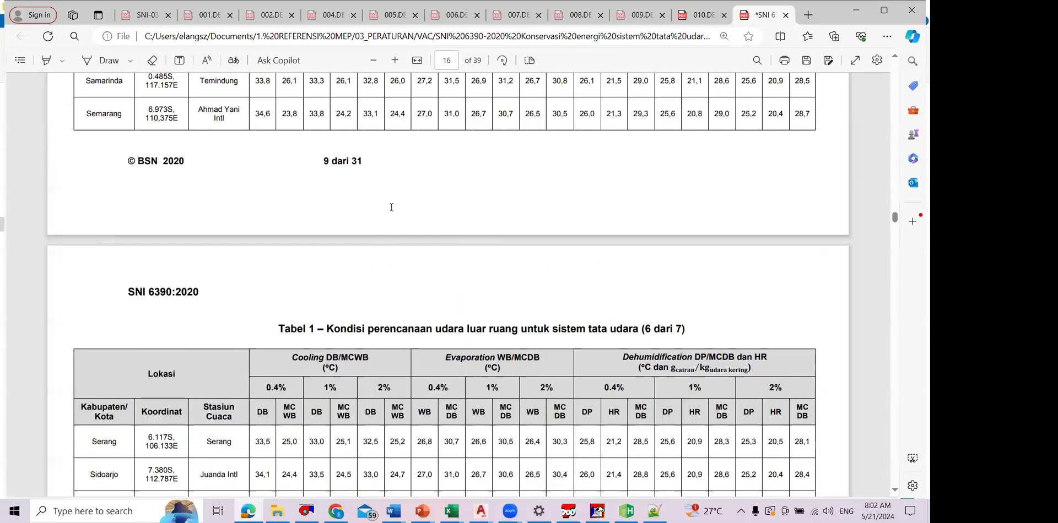
pyautogui.scroll(6, 391, 207)
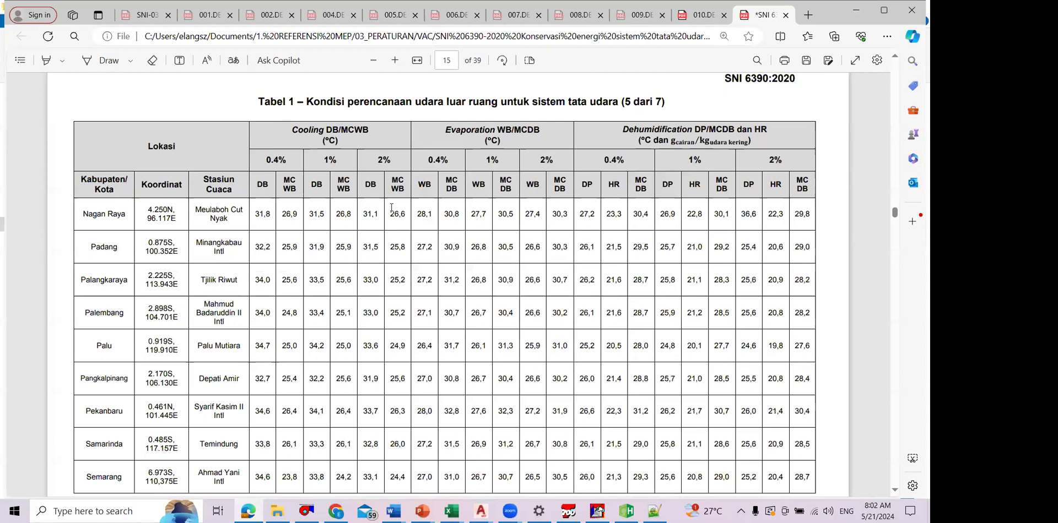
pyautogui.scroll(18, 391, 207)
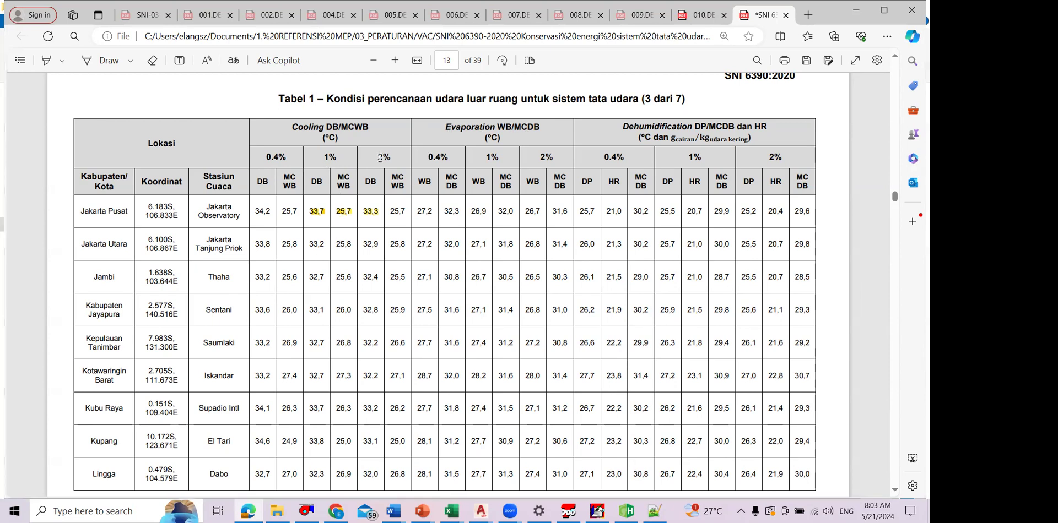
# Step: Switch to TRACE 700 and compare its weather override temperatures with the SNI 6390:2020 values for Jakarta Pusat
pyautogui.hotkey('alt', 'Tab')
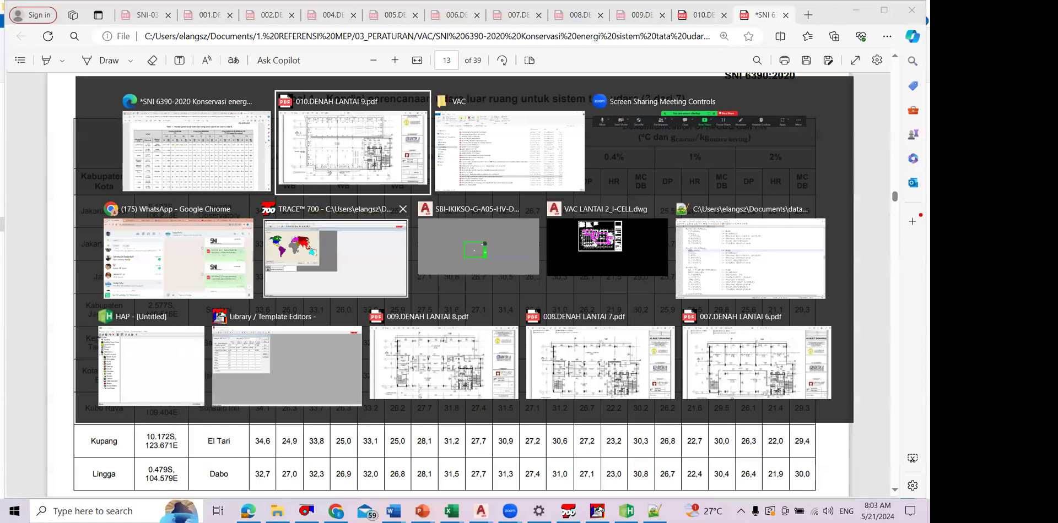
pyautogui.click(275, 245)
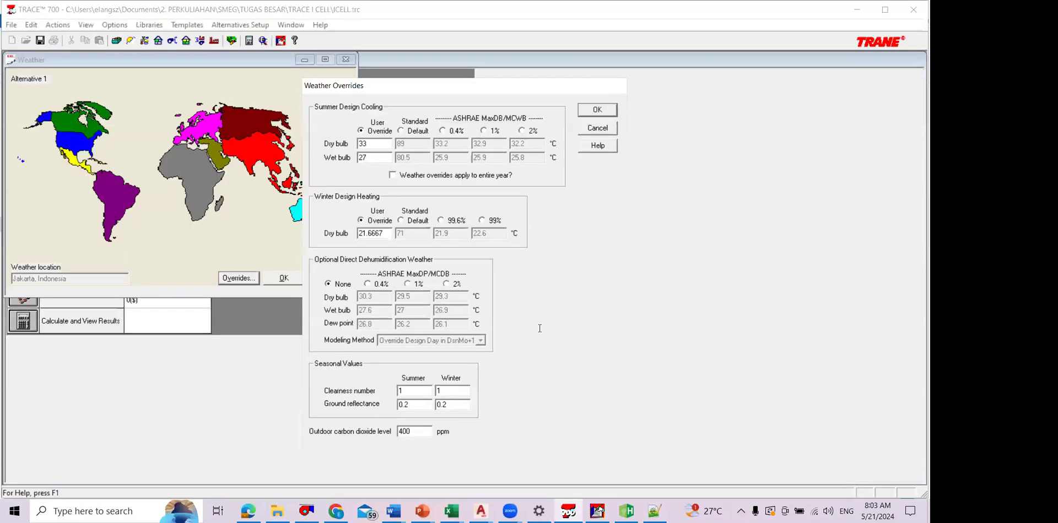
pyautogui.hotkey('alt', 'Tab')
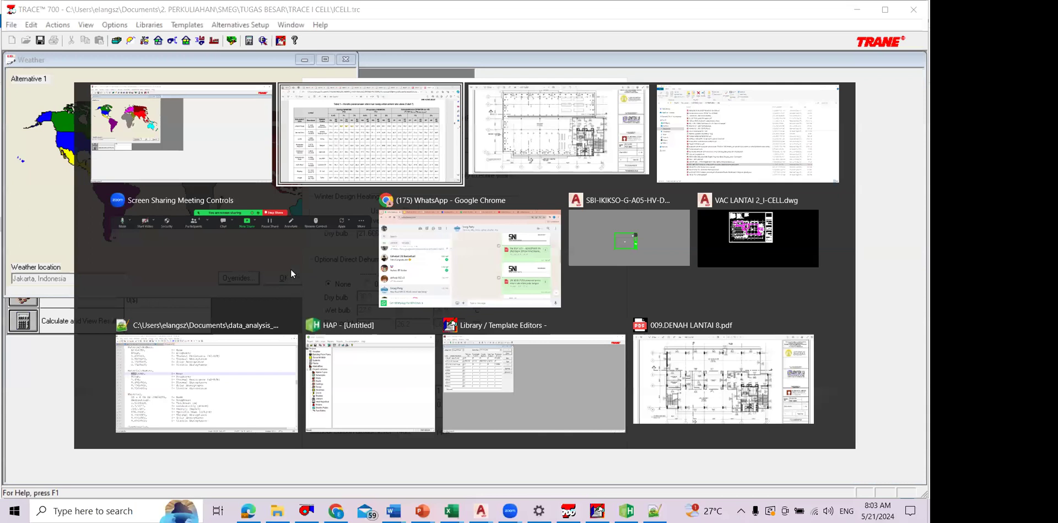
pyautogui.click(281, 150)
pyautogui.hotkey('alt', 'Tab')
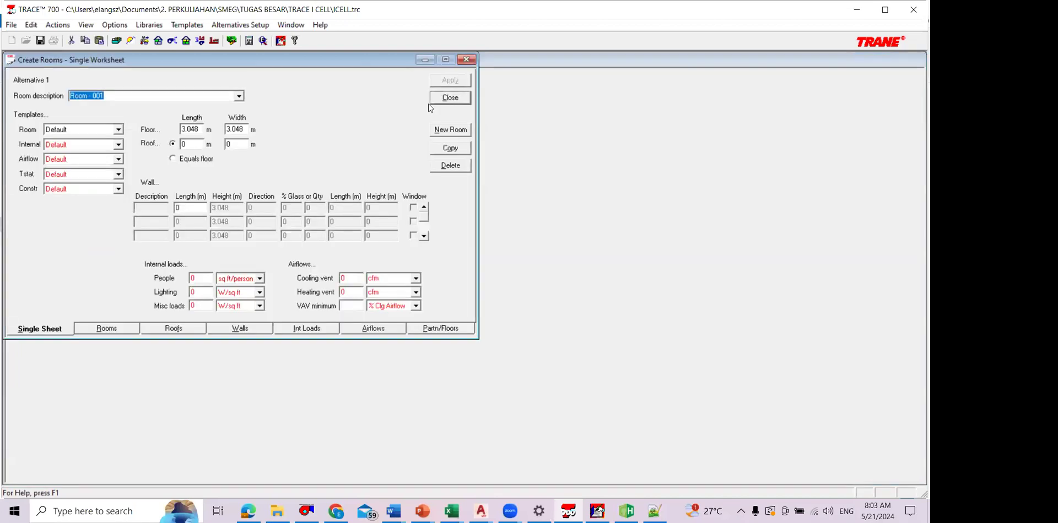
pyautogui.press('Escape')
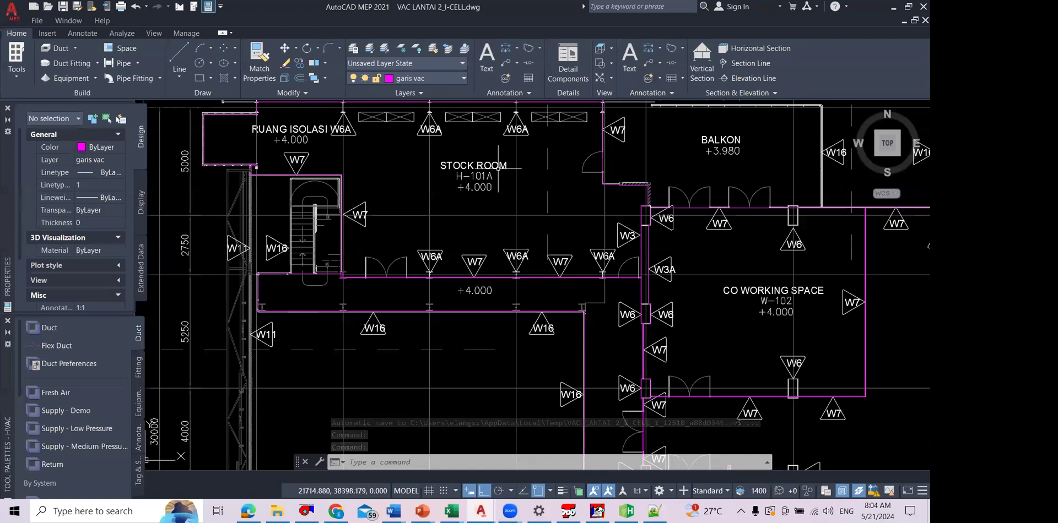
# Step: Examine the VAC LANTAI 2 floor plan in AutoCAD around the stock room, co-working space, balcony, stairs and Ruang Pameran
pyautogui.scroll(2, 511, 175)
pyautogui.moveTo(511, 175)
pyautogui.mouseDown()
pyautogui.moveTo(510, 195)
pyautogui.moveTo(589, 243)
pyautogui.moveTo(653, 242)
pyautogui.mouseUp()
pyautogui.moveTo(430, 288); pyautogui.dragTo(414, 276)
pyautogui.moveTo(723, 361); pyautogui.dragTo(684, 361)
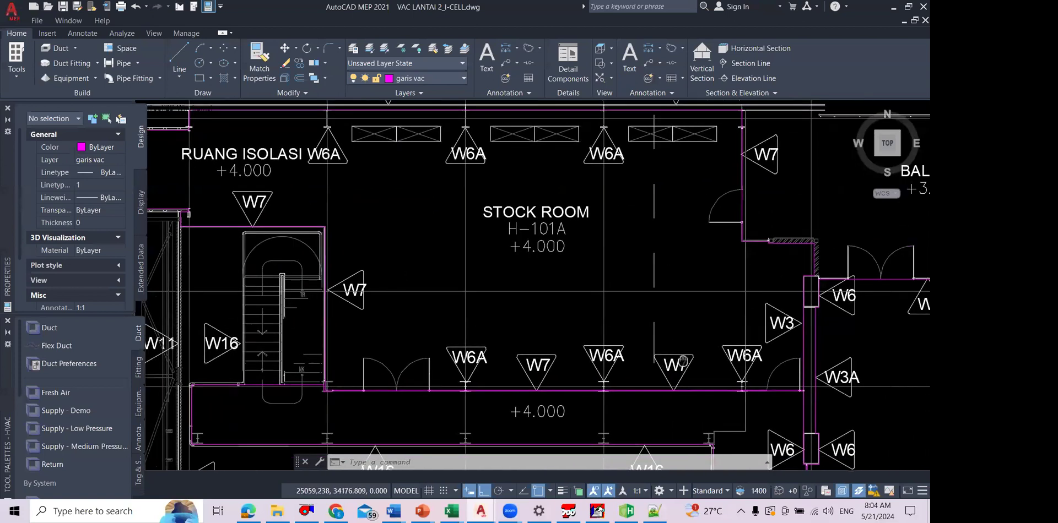
pyautogui.scroll(-2, 682, 361)
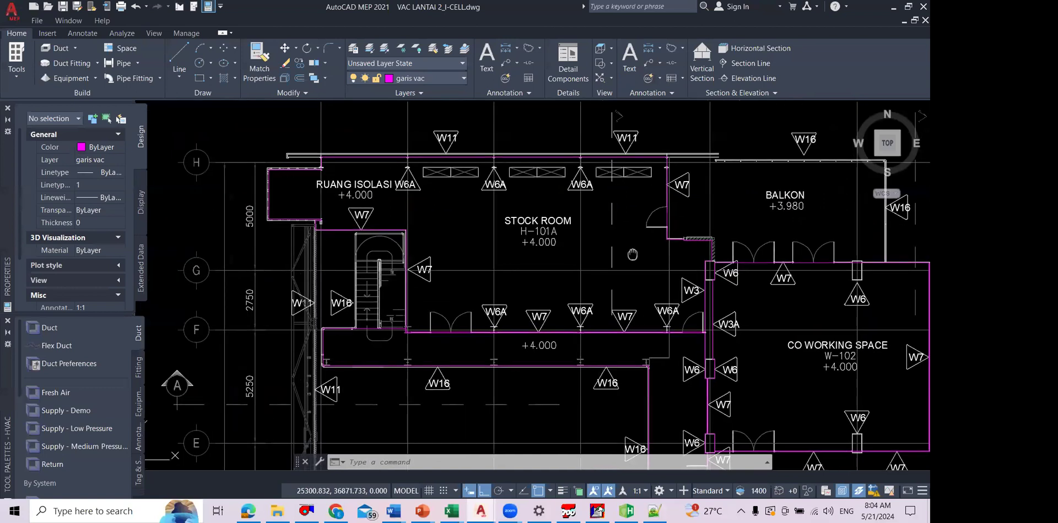
pyautogui.moveTo(632, 254)
pyautogui.mouseDown()
pyautogui.moveTo(583, 241)
pyautogui.moveTo(494, 267)
pyautogui.moveTo(313, 272)
pyautogui.mouseUp()
pyautogui.scroll(2, 673, 227)
pyautogui.moveTo(673, 227); pyautogui.dragTo(639, 268)
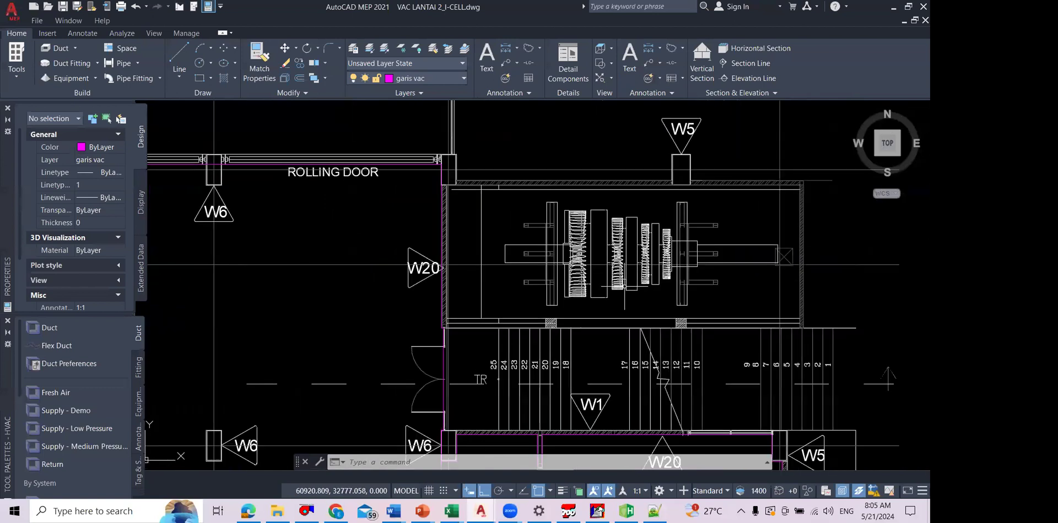
pyautogui.scroll(-2, 628, 288)
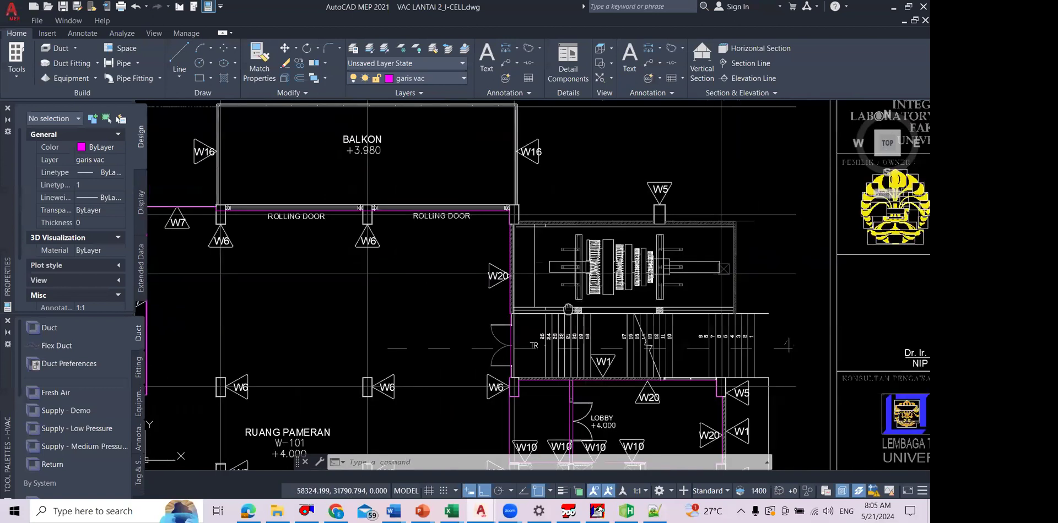
pyautogui.moveTo(301, 365)
pyautogui.mouseDown()
pyautogui.moveTo(626, 248)
pyautogui.moveTo(634, 220)
pyautogui.mouseUp()
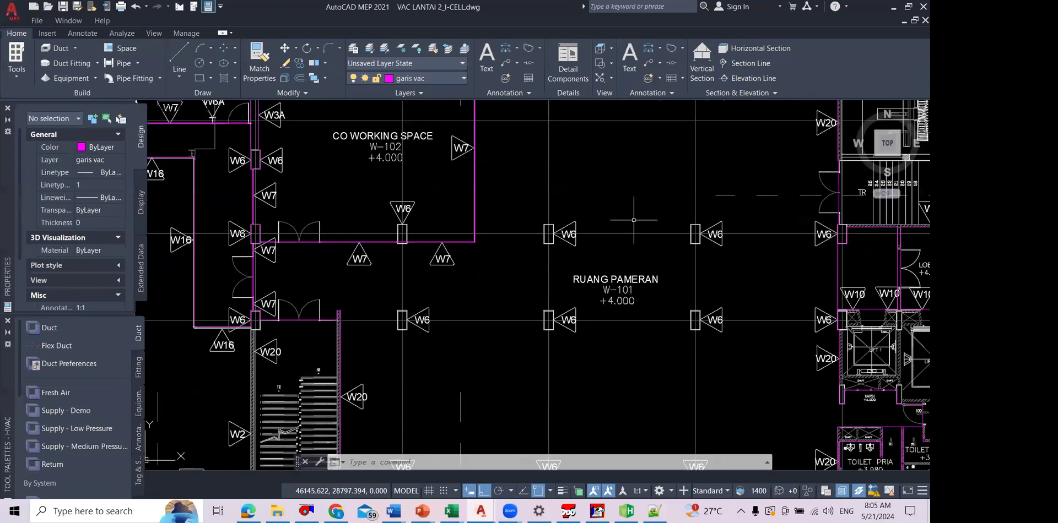
# Step: Examine STOCK ROOM H-101A and its surrounding walls in the VAC LANTAI 2 floor plan
pyautogui.moveTo(170, 120); pyautogui.dragTo(639, 326)
pyautogui.scroll(2, 639, 326)
pyautogui.scroll(4, 618, 231)
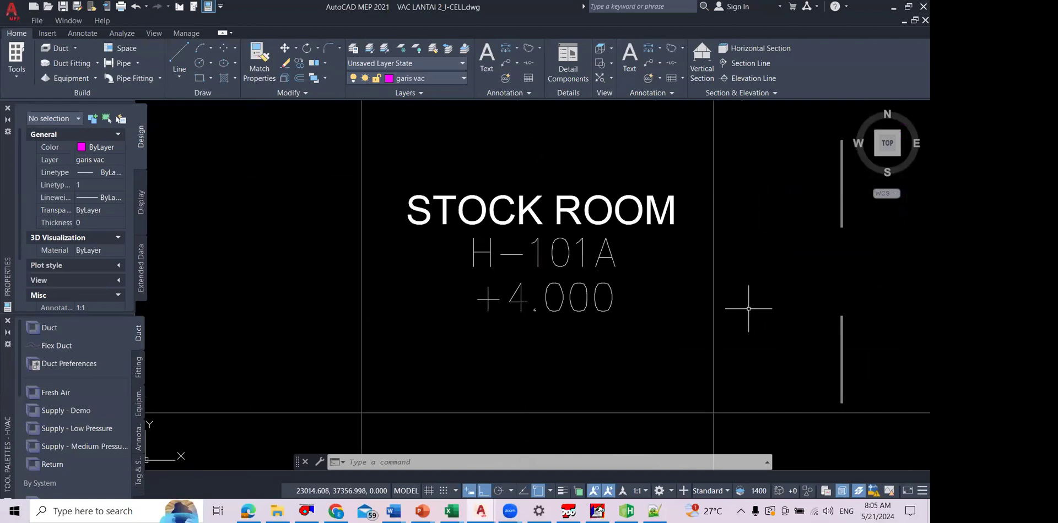
pyautogui.scroll(-2, 750, 307)
pyautogui.scroll(-2, 748, 312)
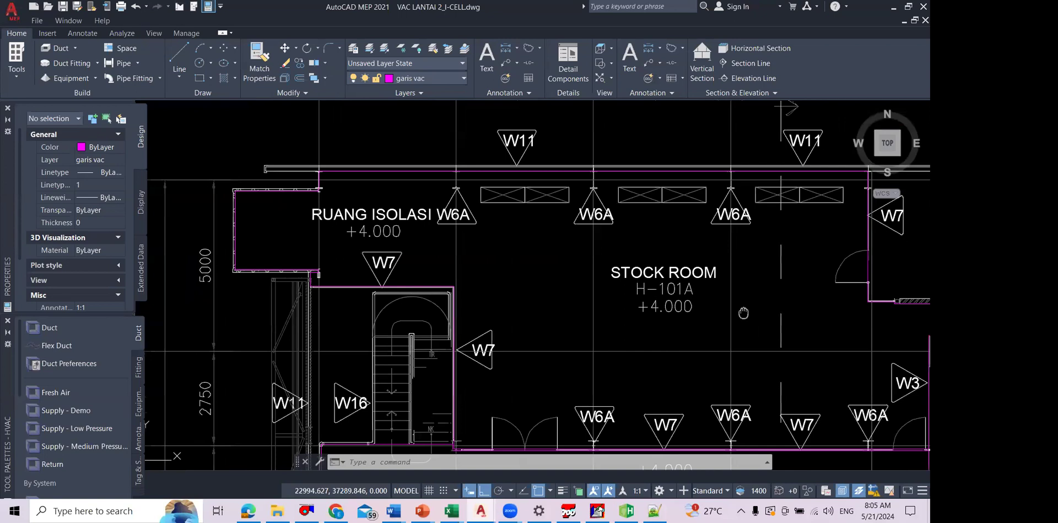
pyautogui.moveTo(743, 313); pyautogui.dragTo(505, 290)
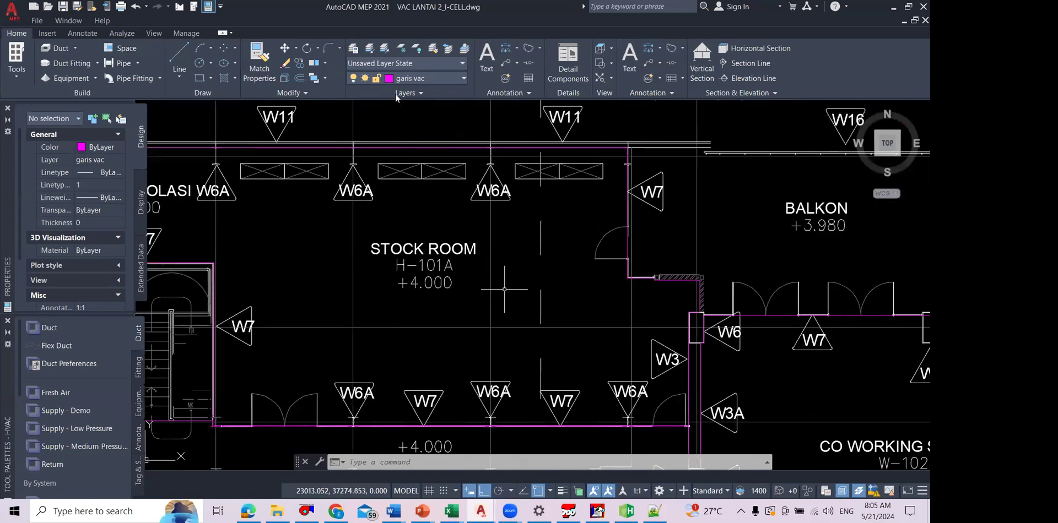
# Step: Switch to File Explorer and open 004.DENAH LANTAI 3.pdf from the DENAH I-CELL folder
pyautogui.hotkey('alt', 'Tab')
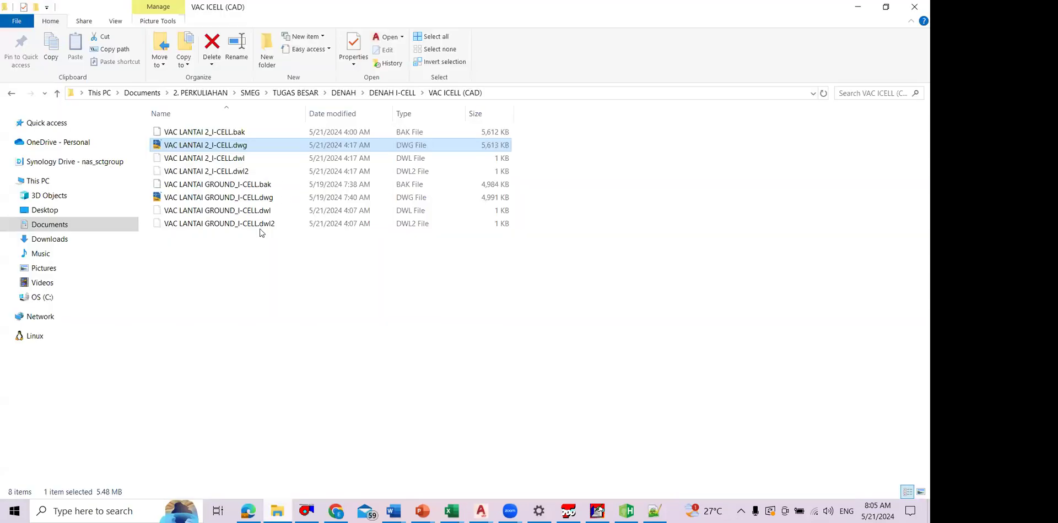
pyautogui.hotkey('alt', 'Up')
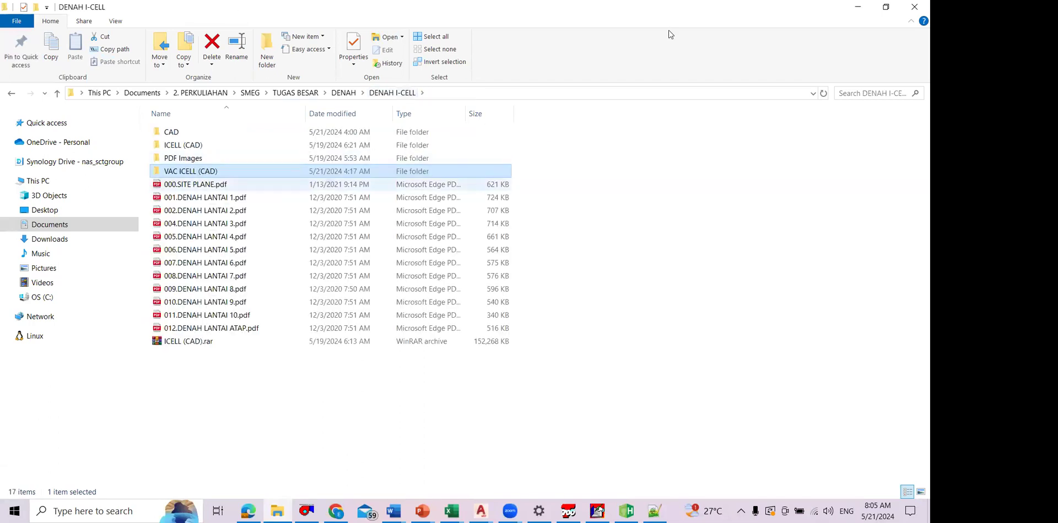
pyautogui.press('Down')
pyautogui.press('Down')
pyautogui.press('Down')
pyautogui.press('Down')
pyautogui.press('Return')
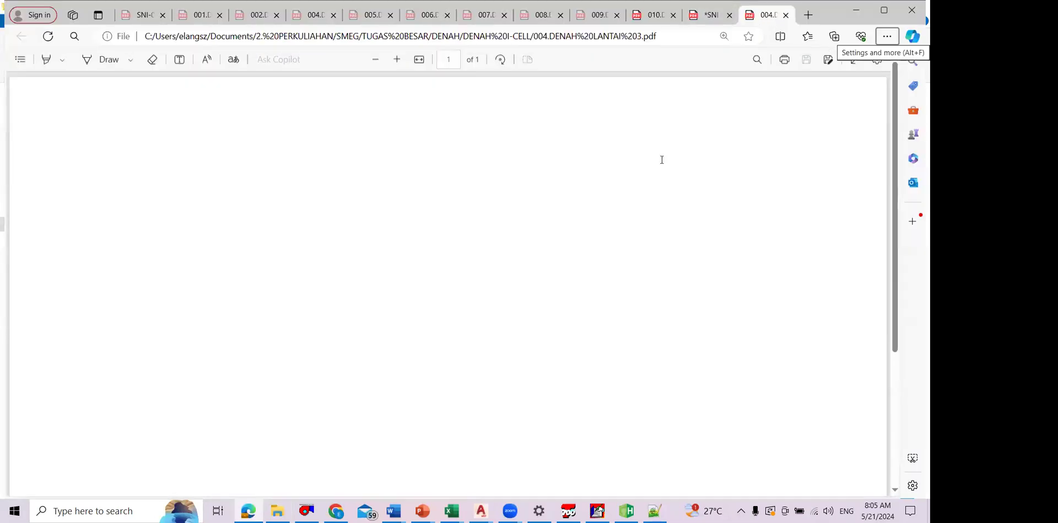
pyautogui.hotkey('ctrl', 'shift', 'Tab')
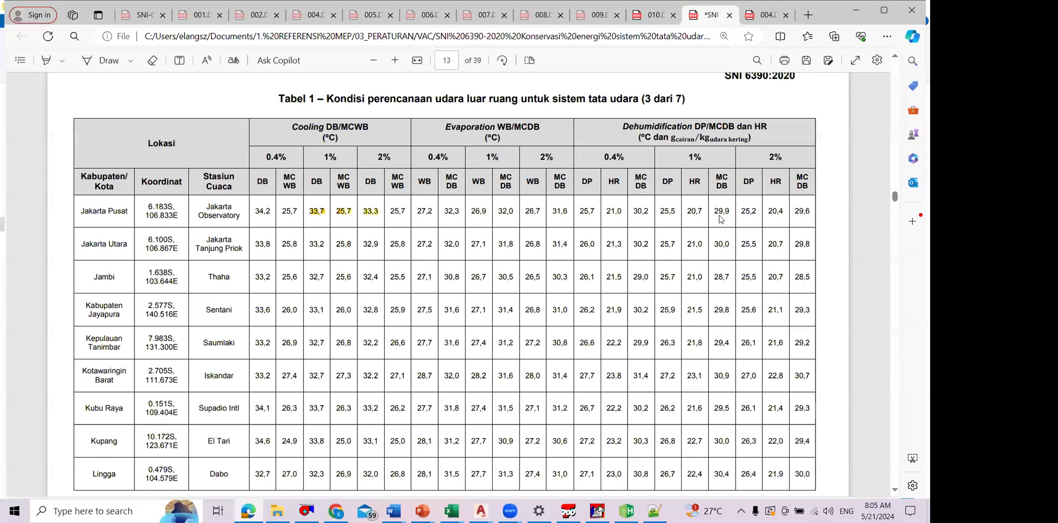
pyautogui.hotkey('ctrl', 'Tab')
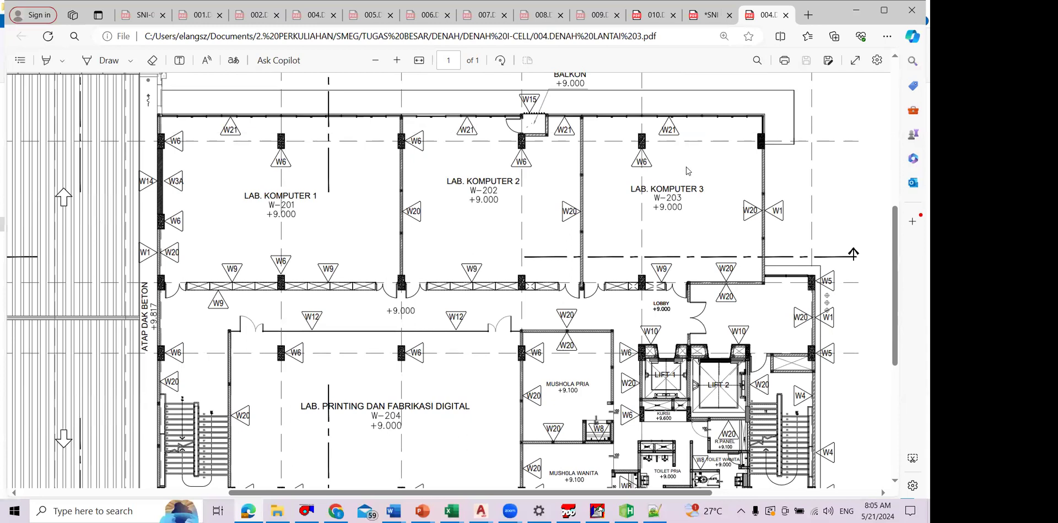
# Step: Examine LAB. KOMPUTER 1, 2 and 3 and the corridor beside them in the floor 3 plan
pyautogui.keyDown('ctrl'); pyautogui.scroll(1, 688, 171); pyautogui.keyUp('ctrl')
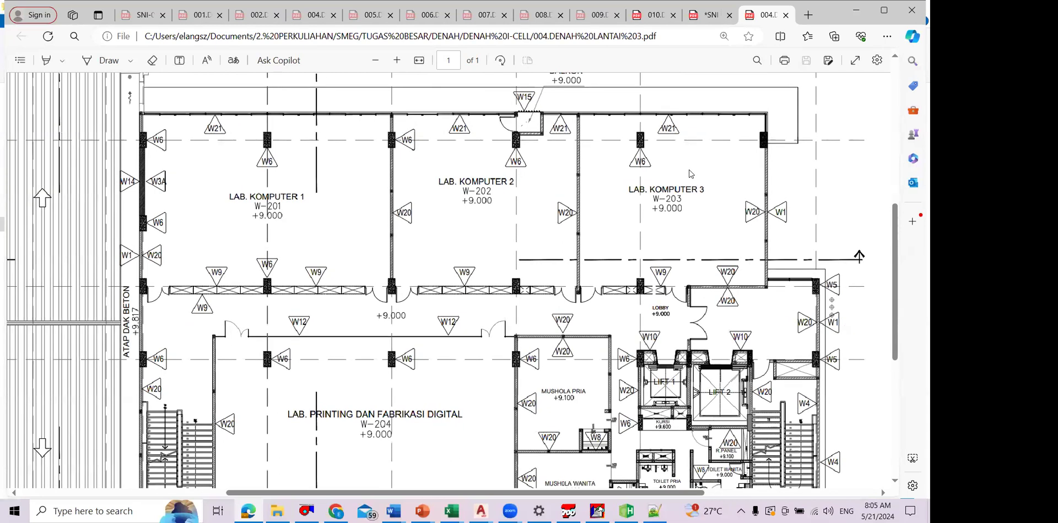
pyautogui.keyDown('ctrl'); pyautogui.scroll(1, 690, 174); pyautogui.keyUp('ctrl')
pyautogui.keyDown('ctrl'); pyautogui.scroll(1, 694, 176); pyautogui.keyUp('ctrl')
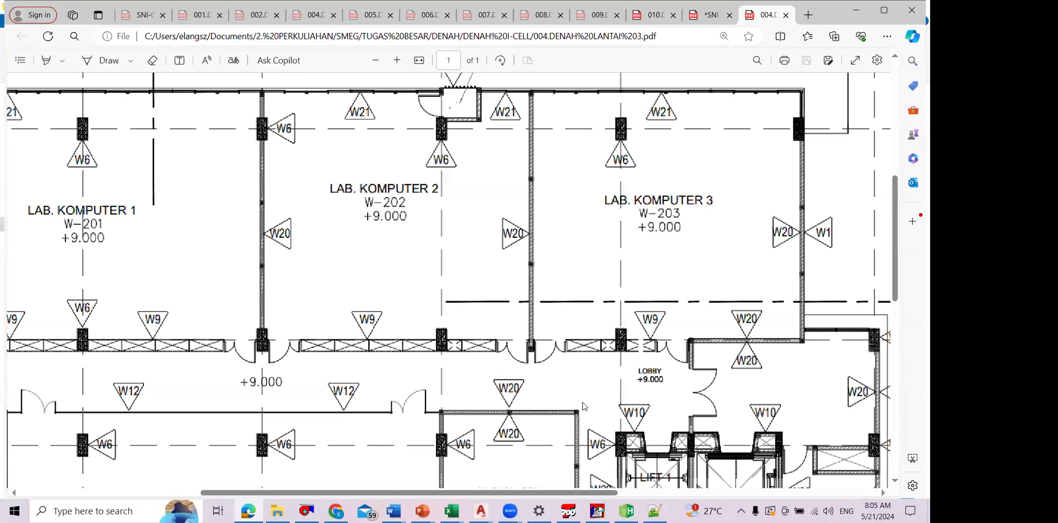
pyautogui.keyDown('ctrl'); pyautogui.scroll(1, 551, 343); pyautogui.keyUp('ctrl')
pyautogui.keyDown('ctrl'); pyautogui.scroll(1, 534, 326); pyautogui.keyUp('ctrl')
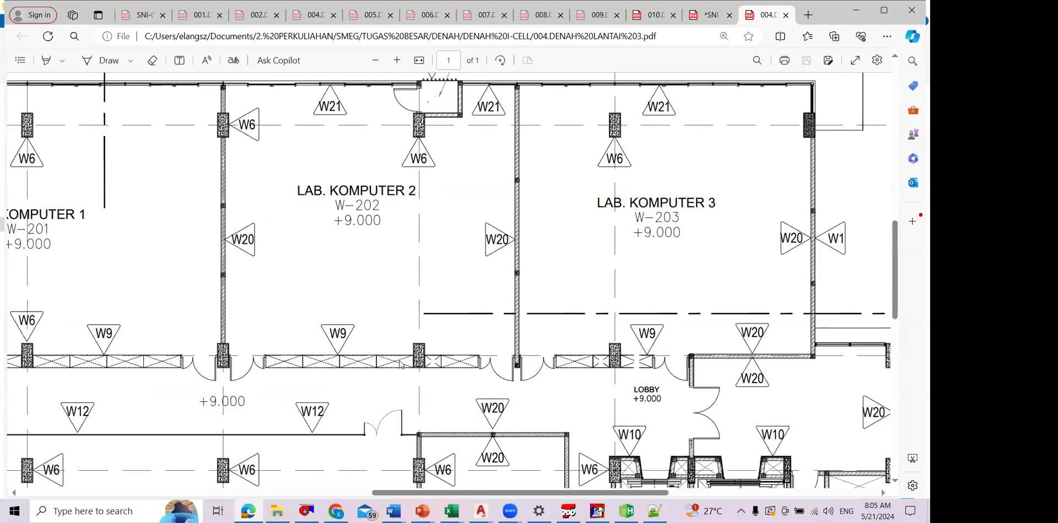
pyautogui.hscroll(-3, 524, 358)
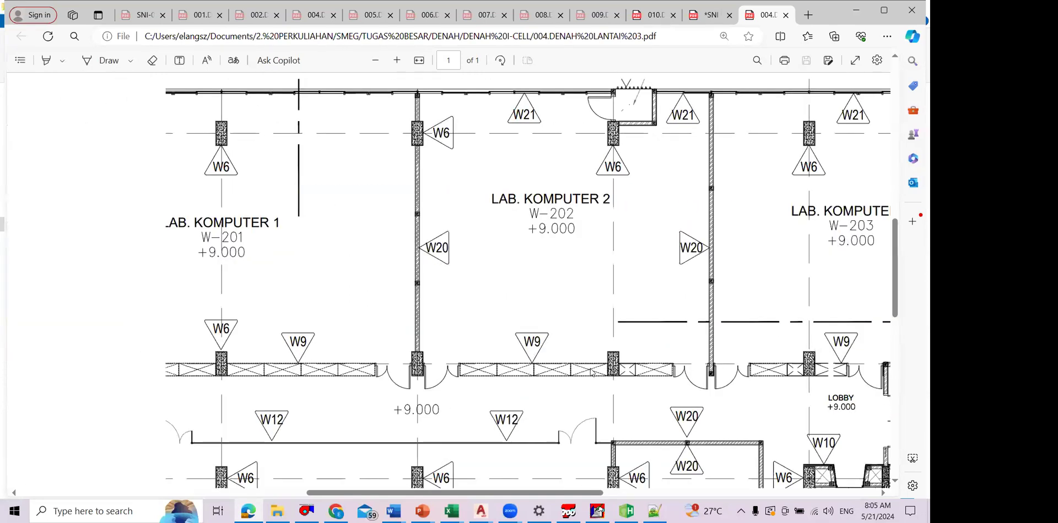
pyautogui.hscroll(-3, 510, 352)
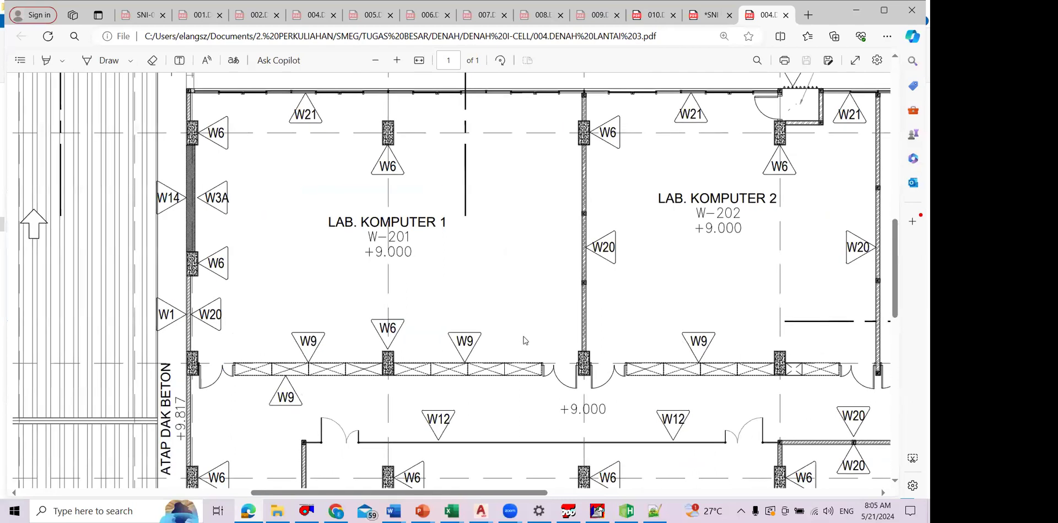
pyautogui.hscroll(-2, 523, 340)
pyautogui.hscroll(2, 486, 314)
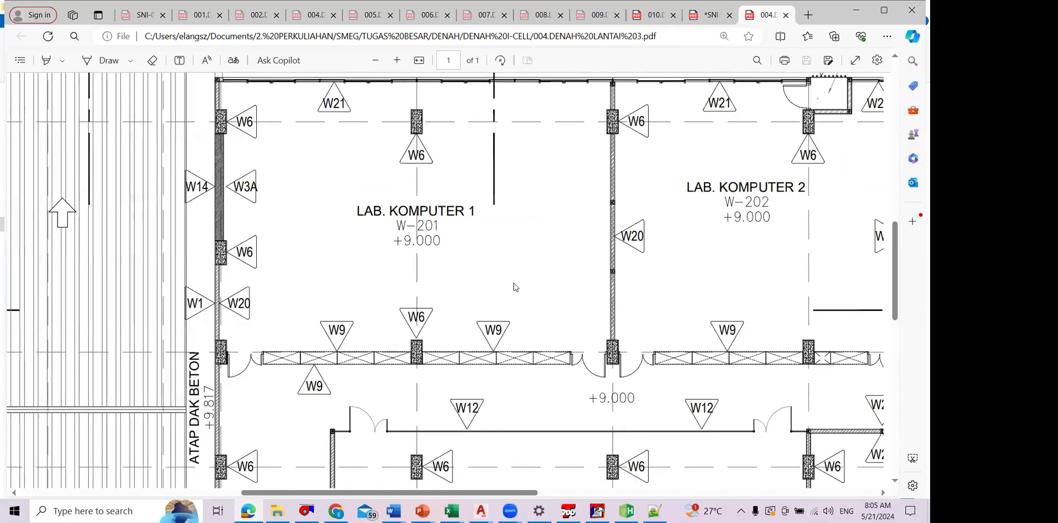
pyautogui.hscroll(5, 513, 287)
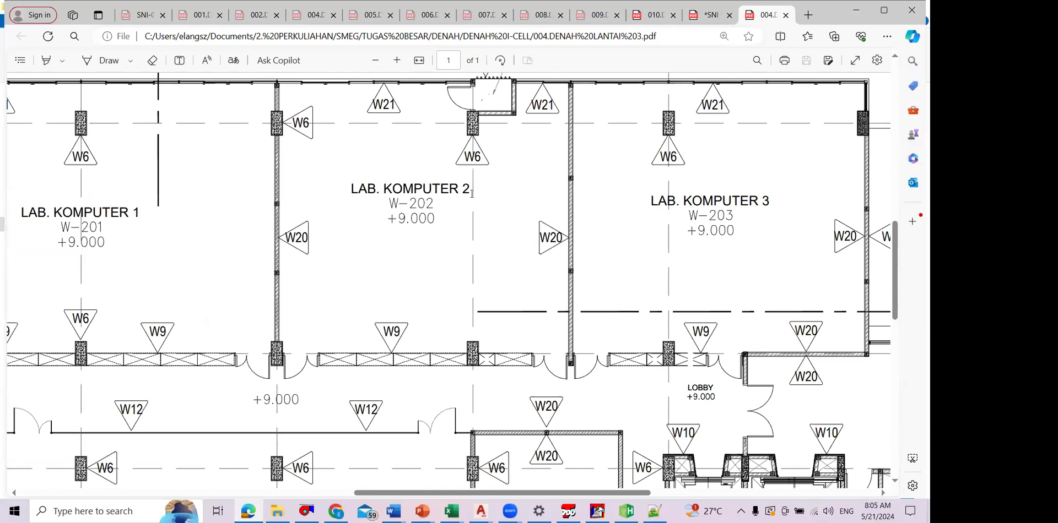
# Step: Open 005.DENAH LANTAI 4.pdf from the DENAH I-CELL folder and look over LAB. FENOMENA DASAR TEKNIK 1 and the interdisciplinary labs
pyautogui.hotkey('alt', 'Tab')
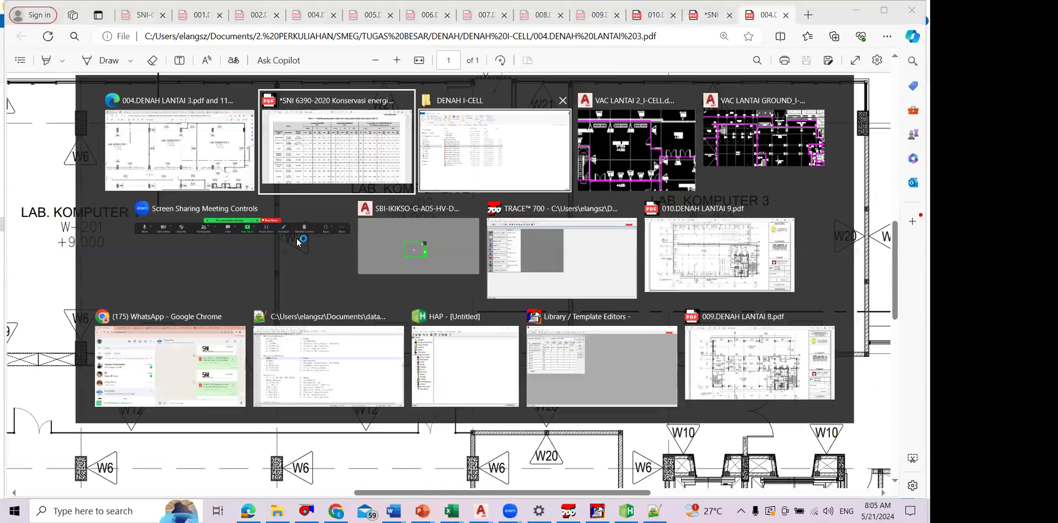
pyautogui.hotkey('alt', 'Tab')
pyautogui.doubleClick(490, 225)
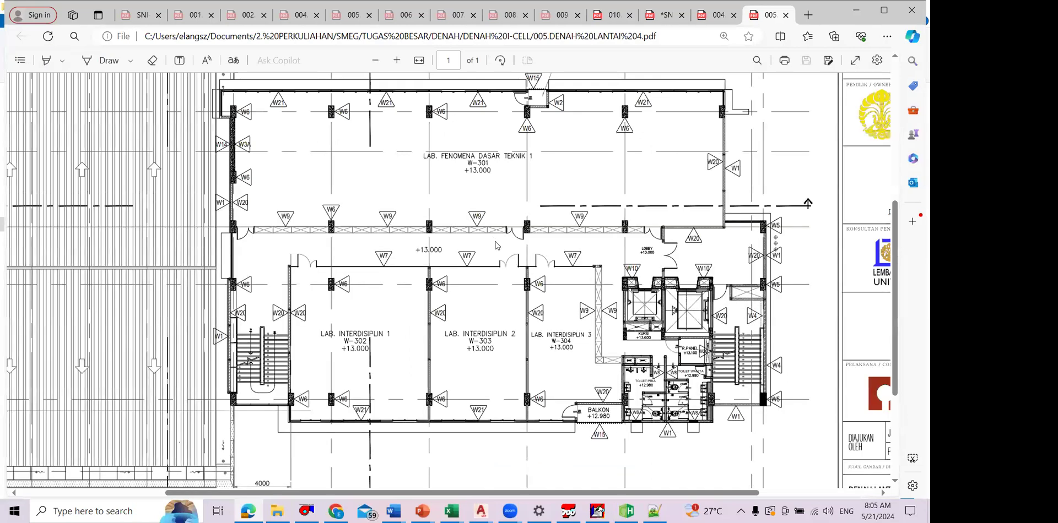
pyautogui.keyDown('ctrl'); pyautogui.scroll(1, 496, 242); pyautogui.keyUp('ctrl')
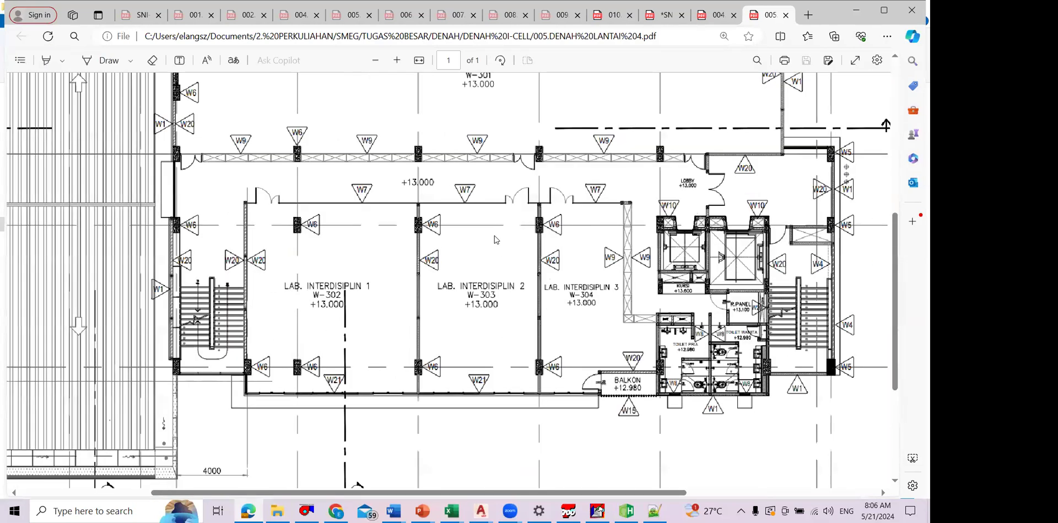
pyautogui.keyDown('ctrl'); pyautogui.scroll(3, 495, 239); pyautogui.keyUp('ctrl')
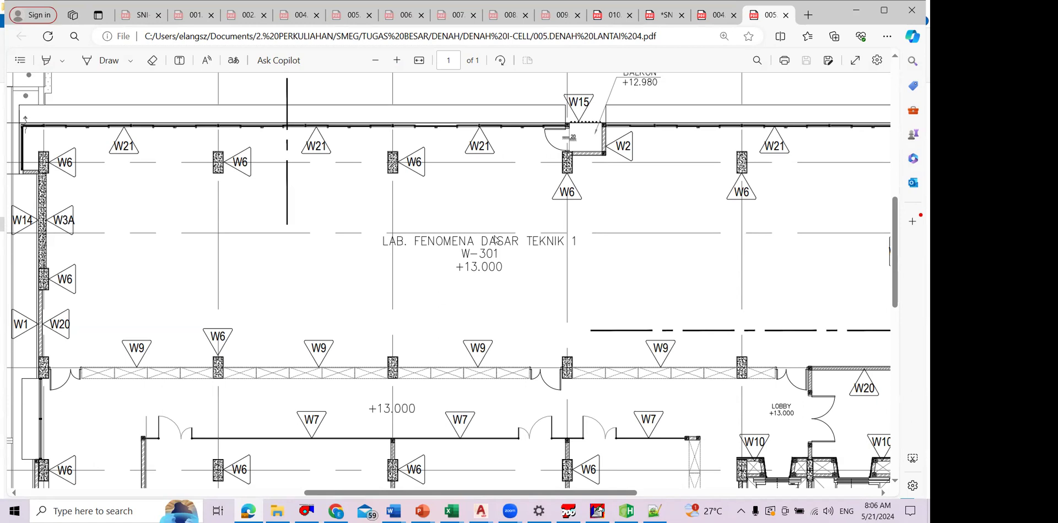
pyautogui.scroll(-1, 489, 236)
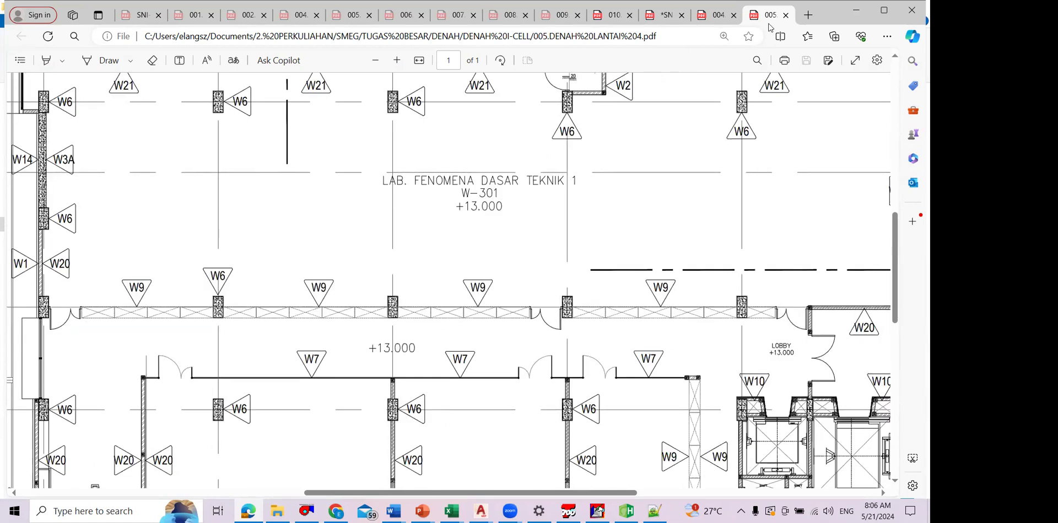
# Step: Return to the floor 3 plan and examine LAB. PRINTING DAN FABRIKASI DIGITAL, the mushola rooms and the computer labs
pyautogui.hotkey('ctrl', 'shift', 'Tab')
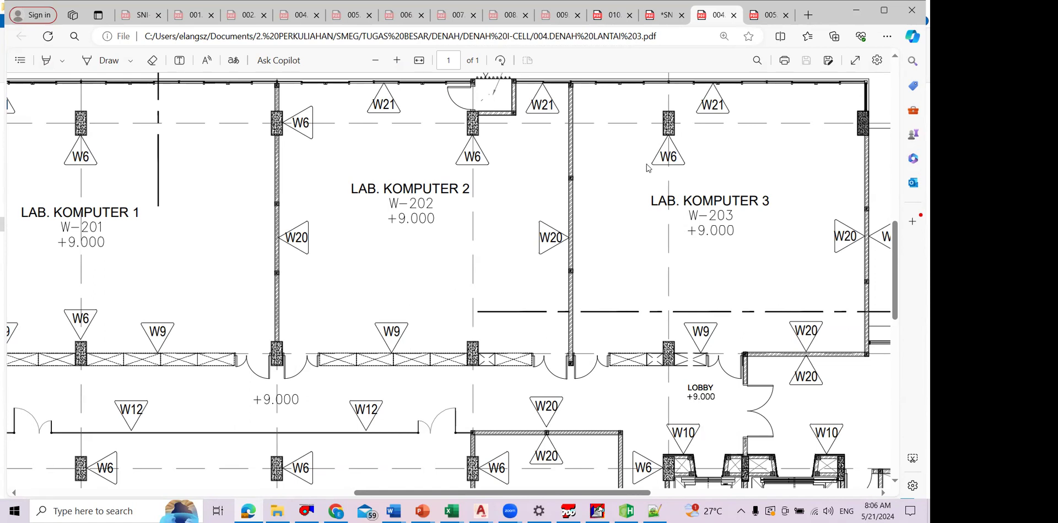
pyautogui.scroll(-3, 652, 209)
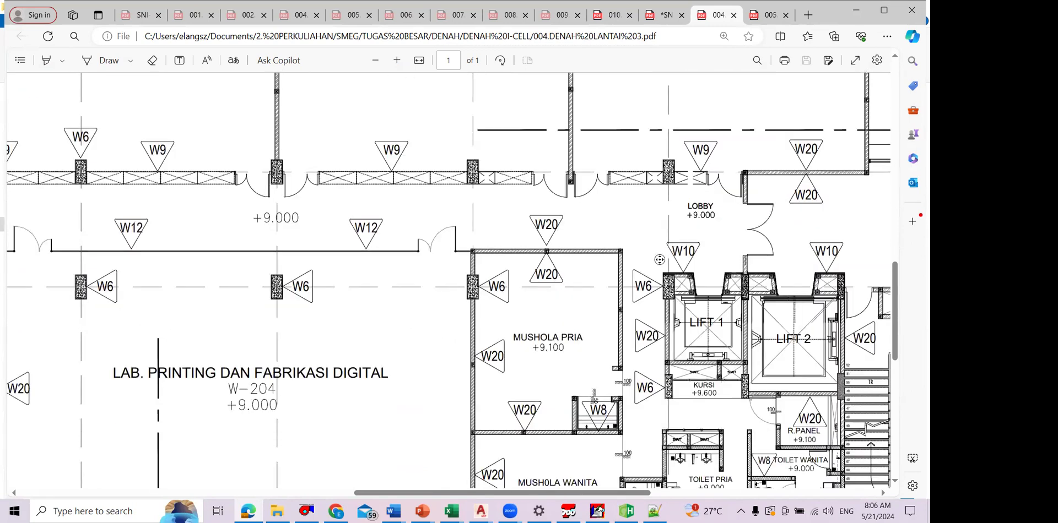
pyautogui.scroll(-1, 585, 264)
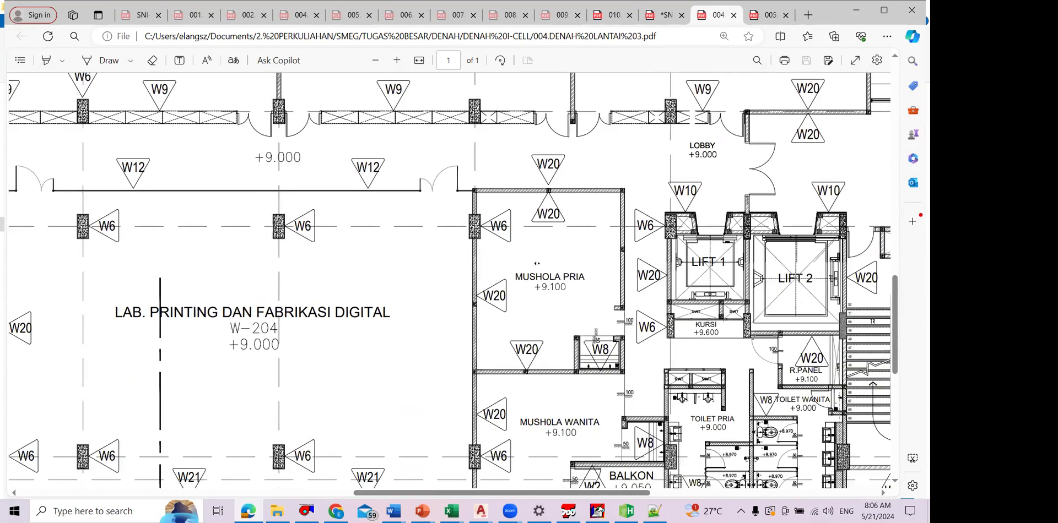
pyautogui.hscroll(-3, 563, 264)
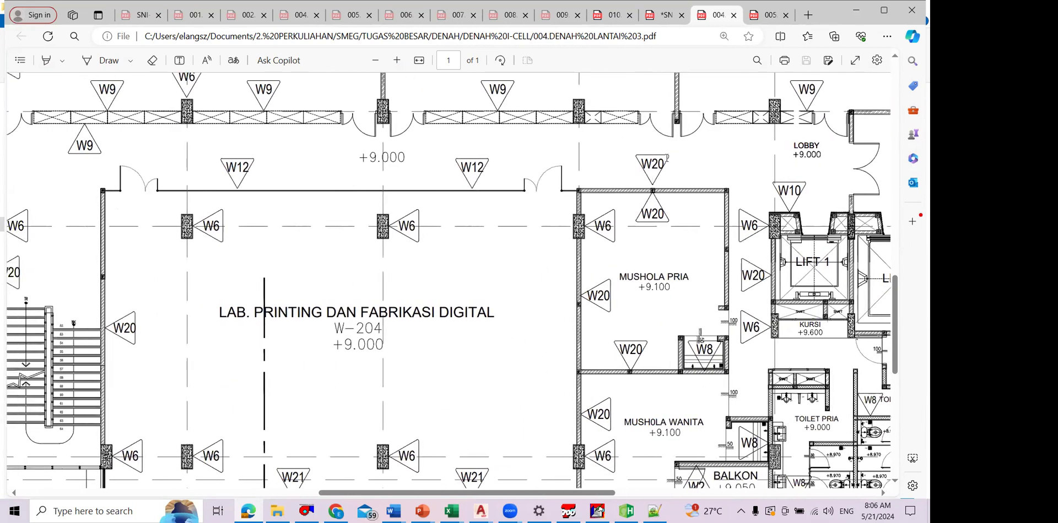
pyautogui.scroll(5, 673, 193)
pyautogui.scroll(1, 671, 193)
pyautogui.hscroll(1, 673, 196)
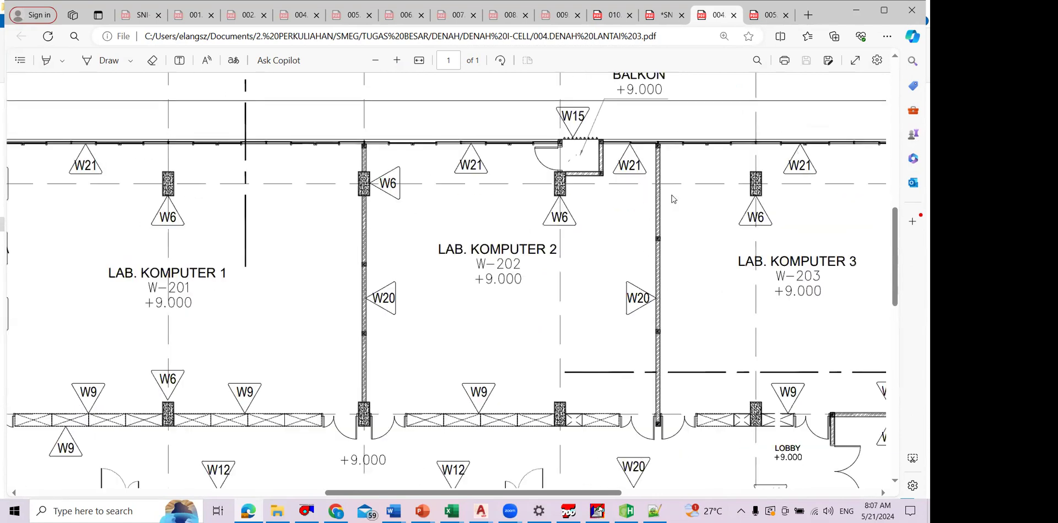
pyautogui.hscroll(1, 670, 197)
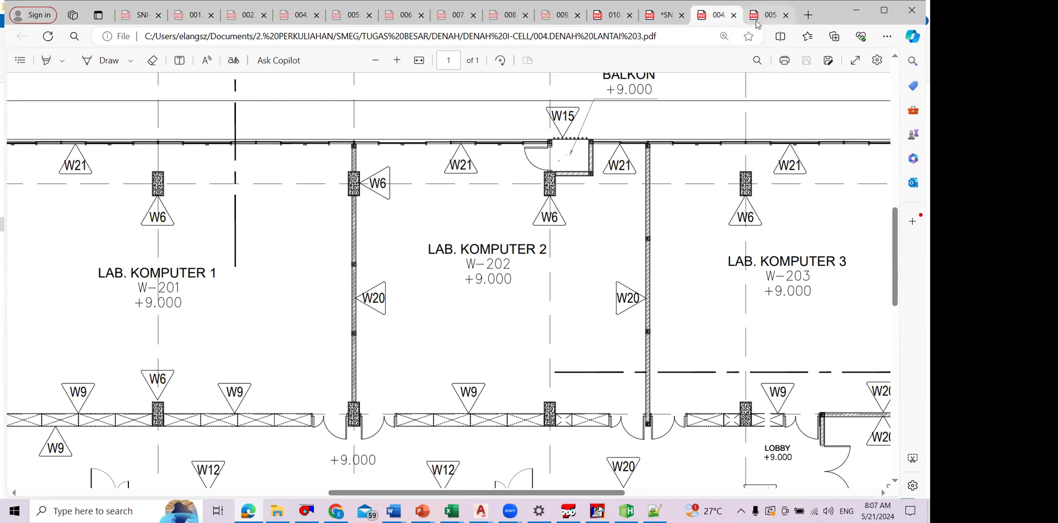
# Step: Switch to the floor 4 plan and examine LAB. INTERDISIPLIN 1 to 3 and LAB. FENOMENA DASAR TEKNIK 1
pyautogui.hotkey('ctrl', 'Tab')
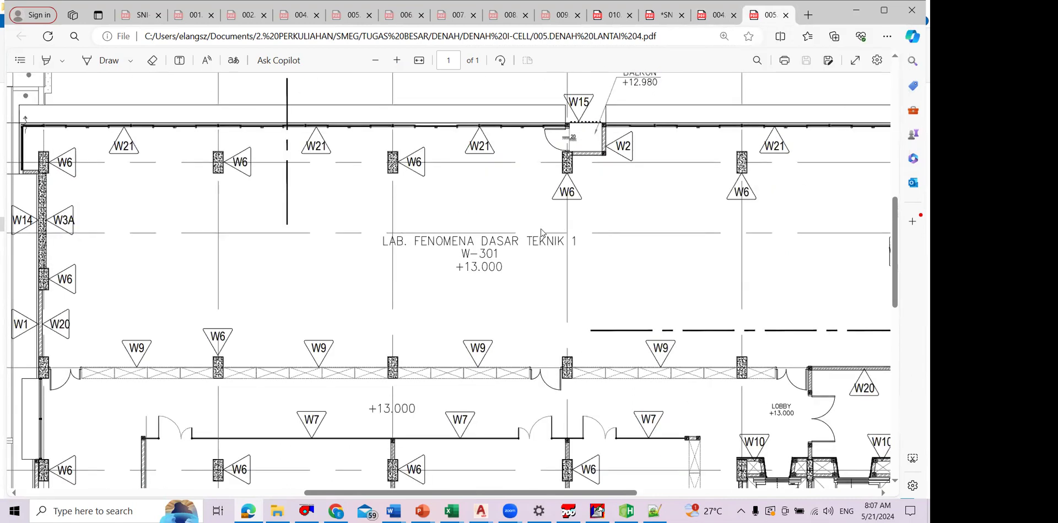
pyautogui.scroll(-2, 543, 230)
pyautogui.scroll(-1, 543, 230)
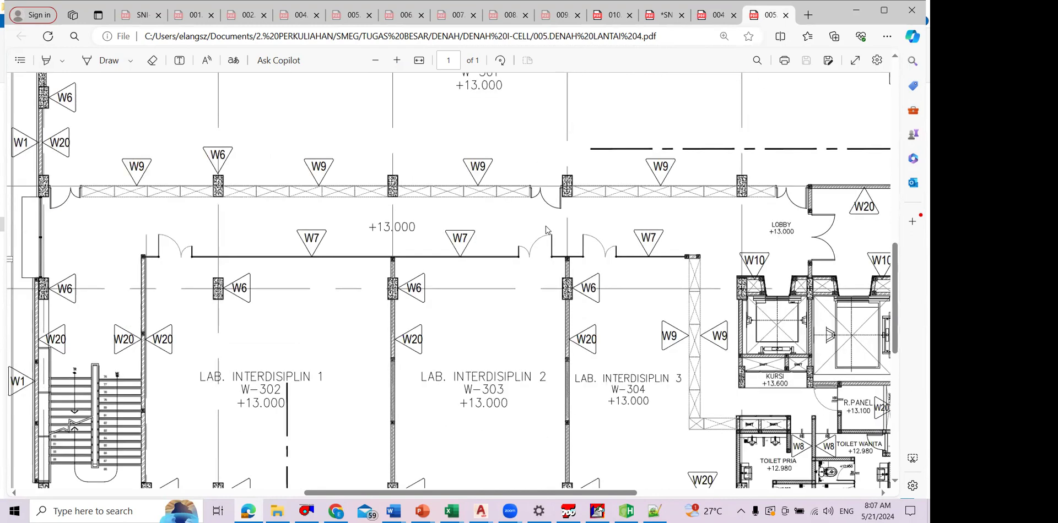
pyautogui.scroll(-1, 551, 237)
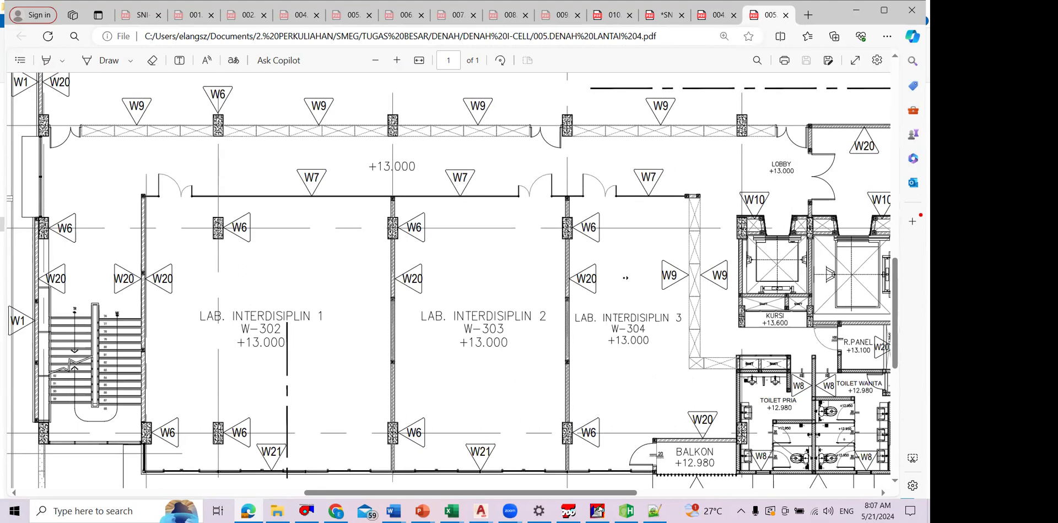
pyautogui.scroll(3, 592, 282)
pyautogui.scroll(1, 655, 278)
pyautogui.hscroll(2, 654, 275)
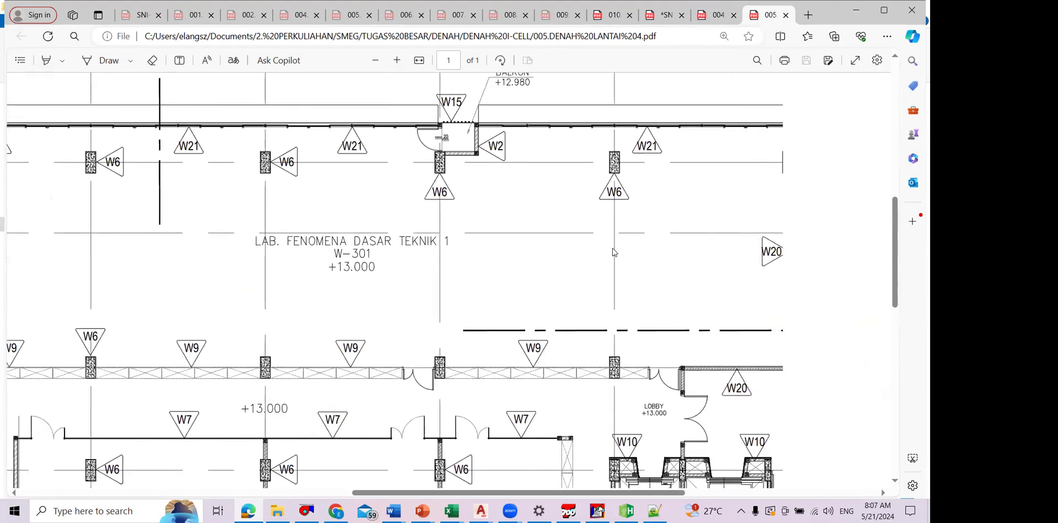
pyautogui.scroll(1, 613, 246)
pyautogui.scroll(-1, 614, 246)
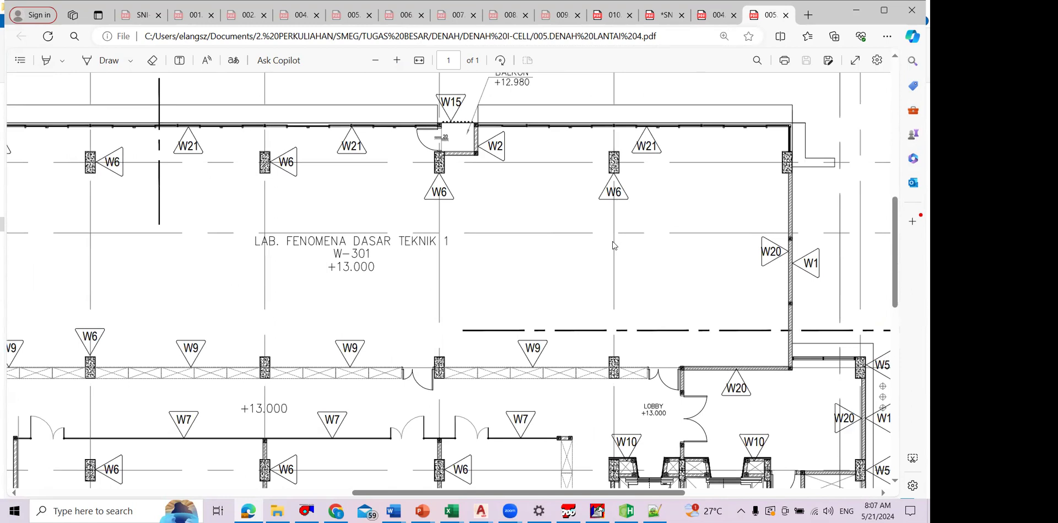
# Step: Examine the lobby, lifts, panel room, toilets and balcony beside LAB. INTERDISIPLIN 3 in the floor 4 plan
pyautogui.scroll(-1, 715, 250)
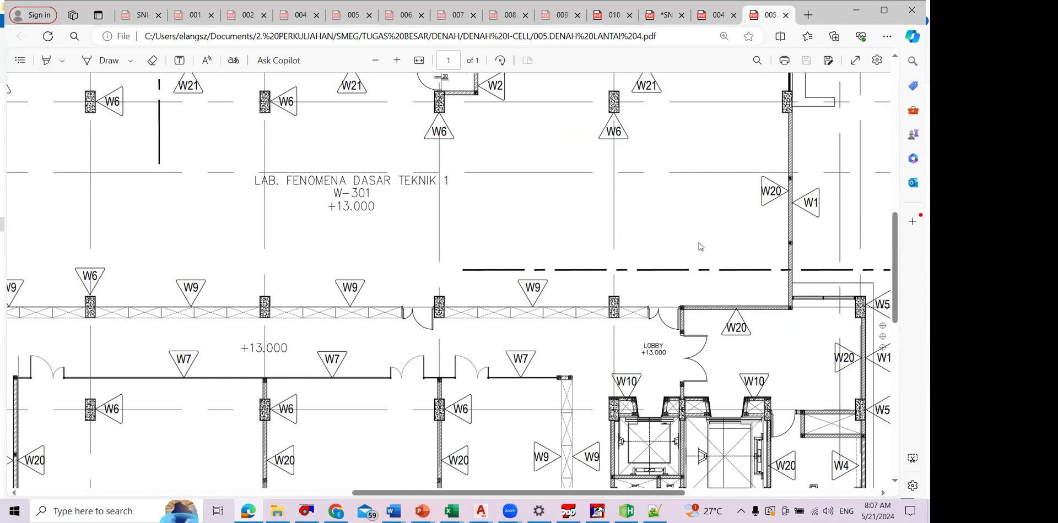
pyautogui.scroll(-1, 694, 262)
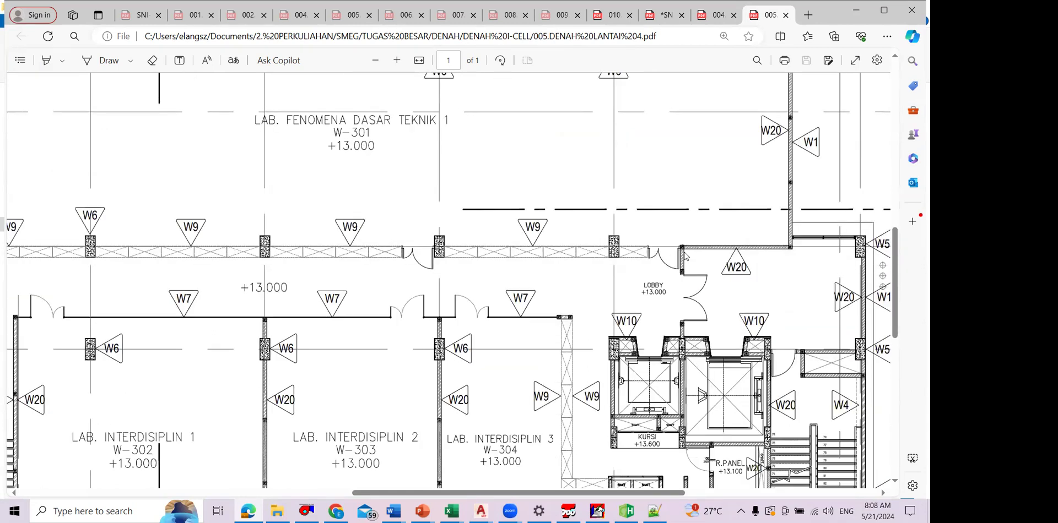
pyautogui.scroll(-1, 679, 267)
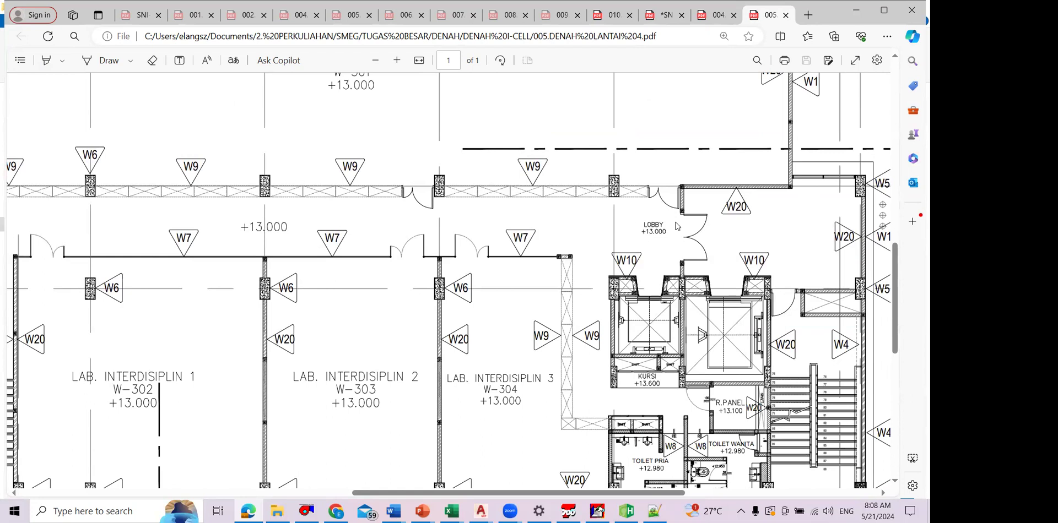
pyautogui.scroll(-2, 678, 234)
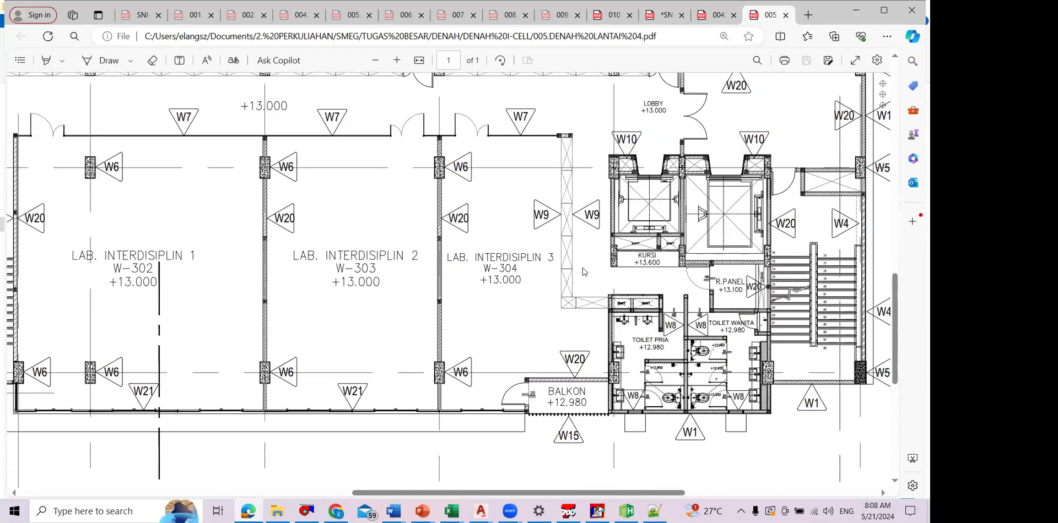
# Step: Examine the stairwell beside LAB. INTERDISIPLIN 1 and the corridor between the interdisciplinary labs and LAB. FENOMENA DASAR TEKNIK 1 in the floor 4 plan
pyautogui.hscroll(-3, 558, 271)
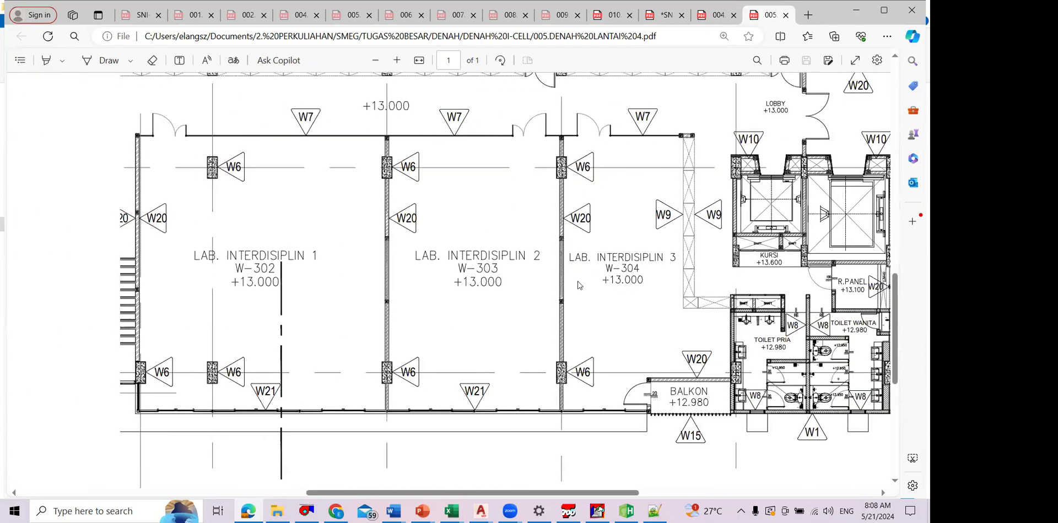
pyautogui.hscroll(-1, 605, 279)
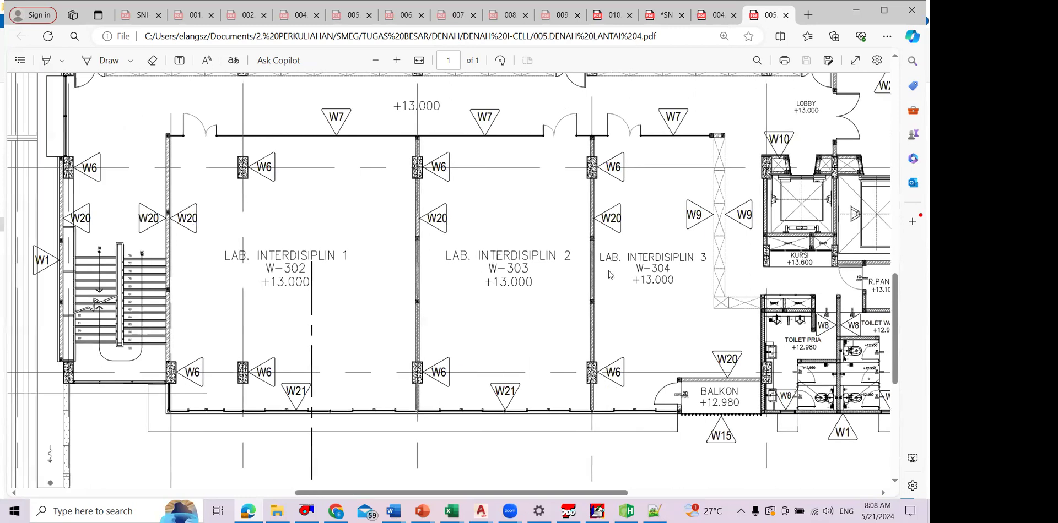
pyautogui.hscroll(-1, 612, 288)
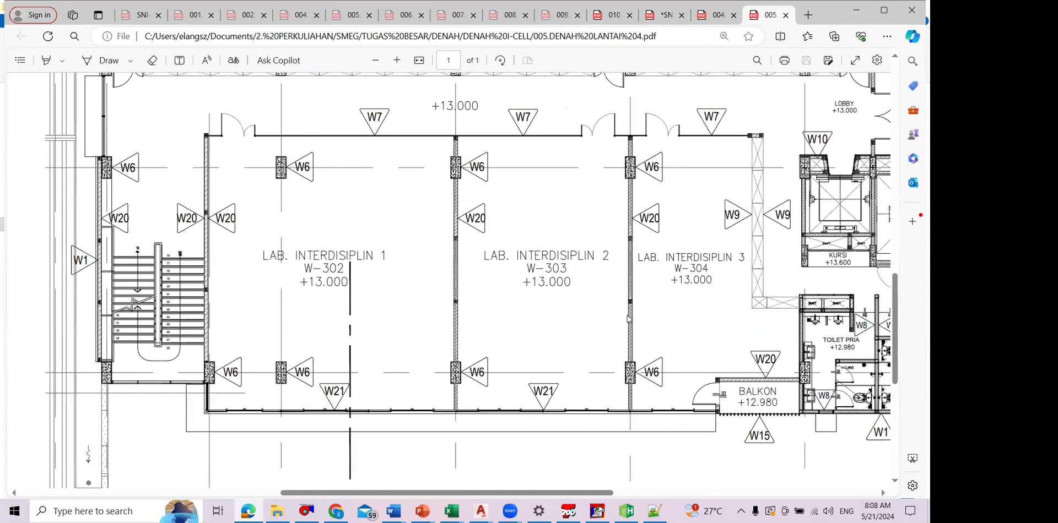
pyautogui.scroll(4, 631, 314)
pyautogui.scroll(-1, 634, 312)
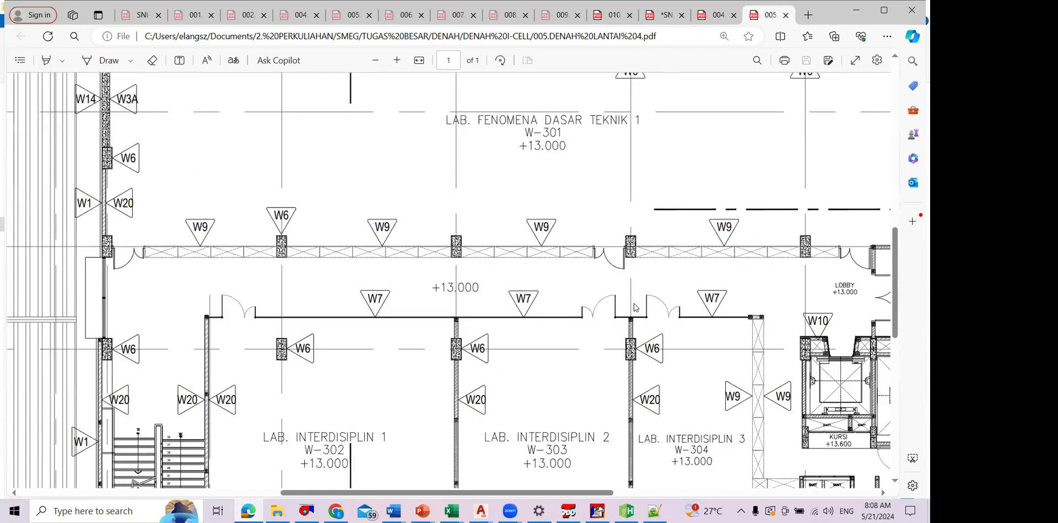
pyautogui.scroll(-1, 644, 306)
pyautogui.scroll(1, 476, 322)
pyautogui.scroll(2, 467, 271)
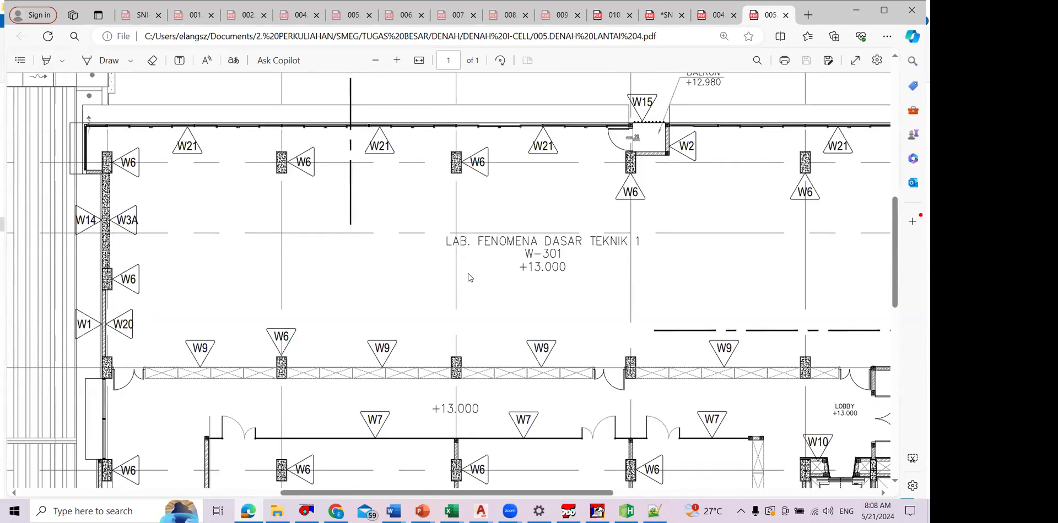
pyautogui.scroll(-4, 472, 273)
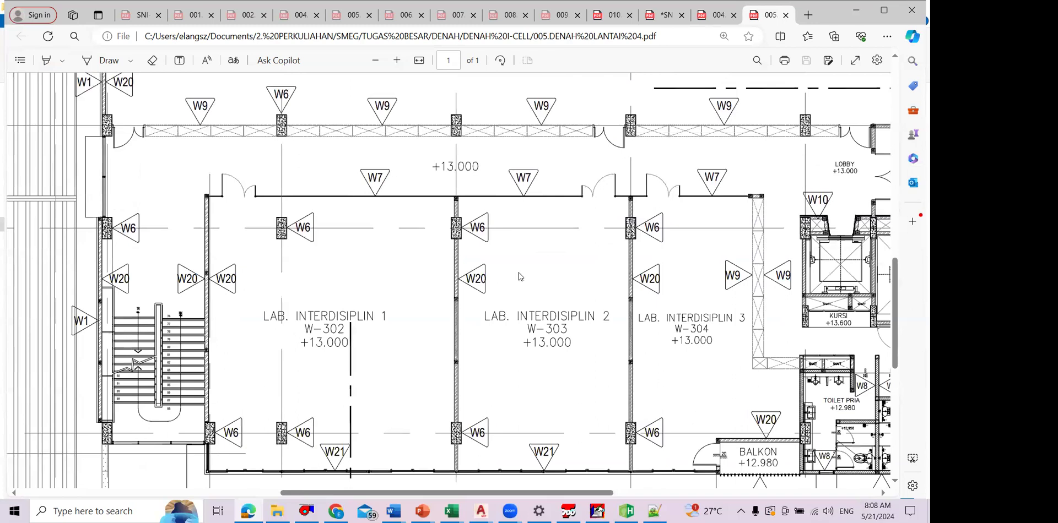
pyautogui.scroll(-1, 679, 227)
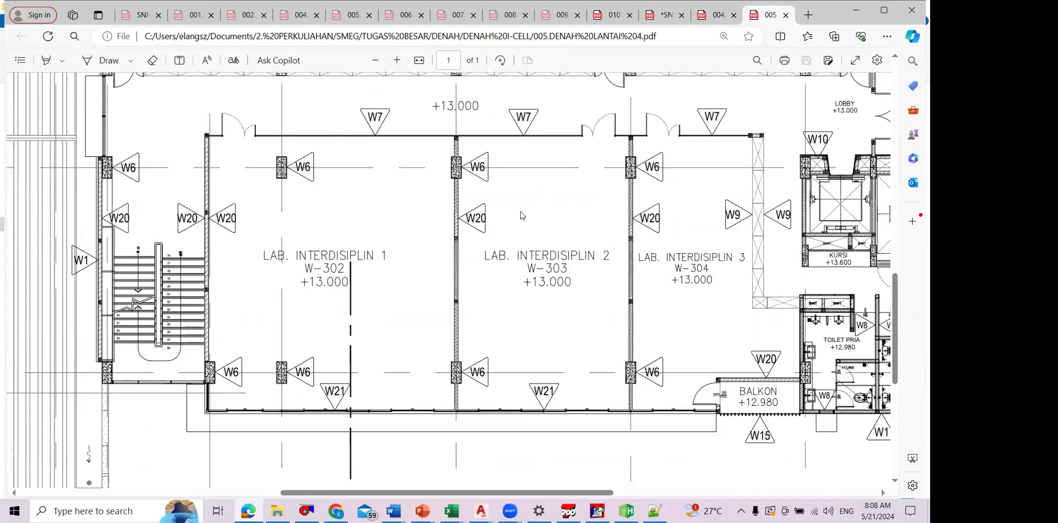
pyautogui.scroll(5, 595, 273)
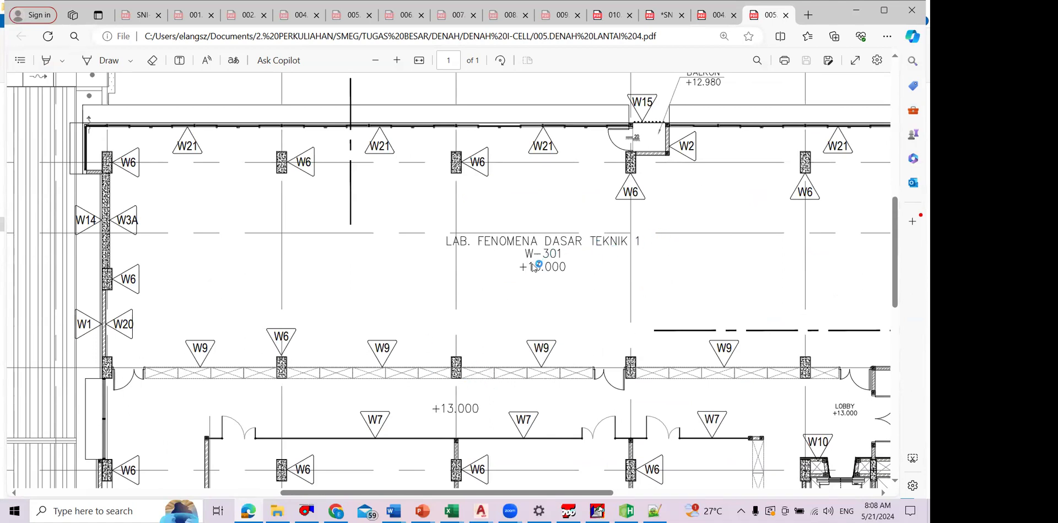
pyautogui.scroll(-1, 537, 267)
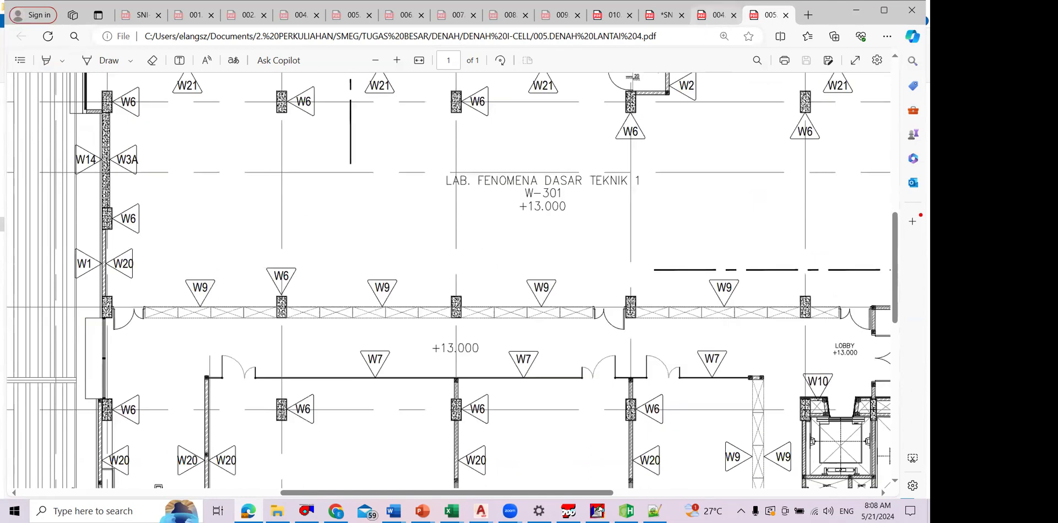
# Step: Check the computer labs in the floor 3 plan, and name the internal load template LAB KOMPUTER in TRACE 700
pyautogui.click(717, 15)
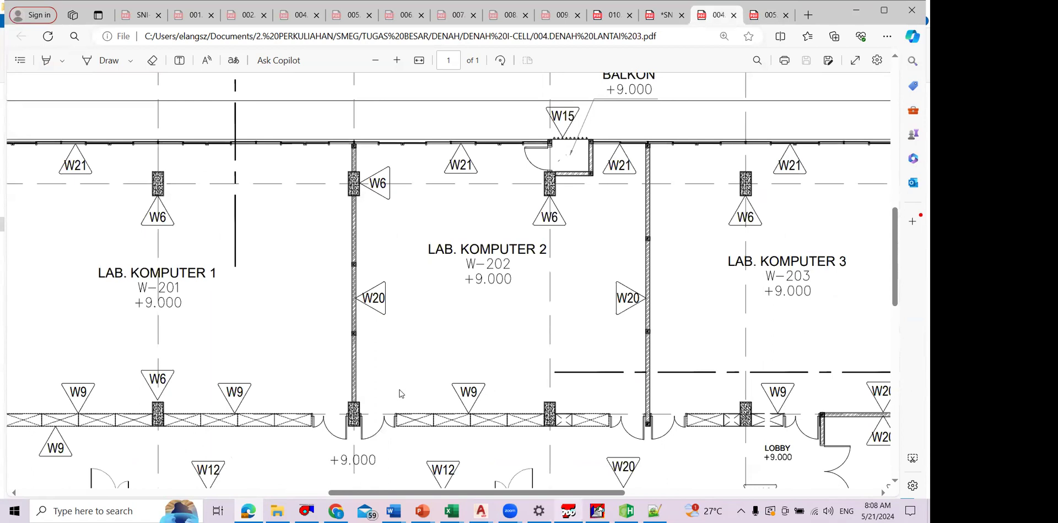
pyautogui.hotkey('alt', 'Tab')
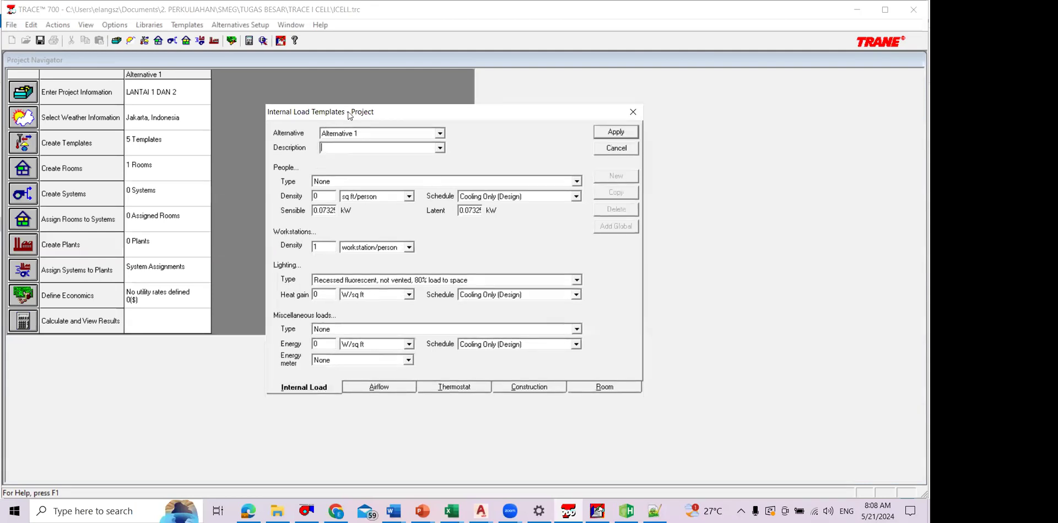
pyautogui.write('COMPUTER LAB')
pyautogui.press('BackSpace')
pyautogui.press('BackSpace')
pyautogui.press('BackSpace')
pyautogui.press('BackSpace')
pyautogui.press('BackSpace')
pyautogui.press('BackSpace')
pyautogui.press('BackSpace')
pyautogui.press('BackSpace')
pyautogui.press('BackSpace')
pyautogui.press('BackSpace')
pyautogui.press('BackSpace')
pyautogui.press('capslock')
pyautogui.write('LAB KOMPUTER')
pyautogui.press('capslock')
pyautogui.click(576, 181)
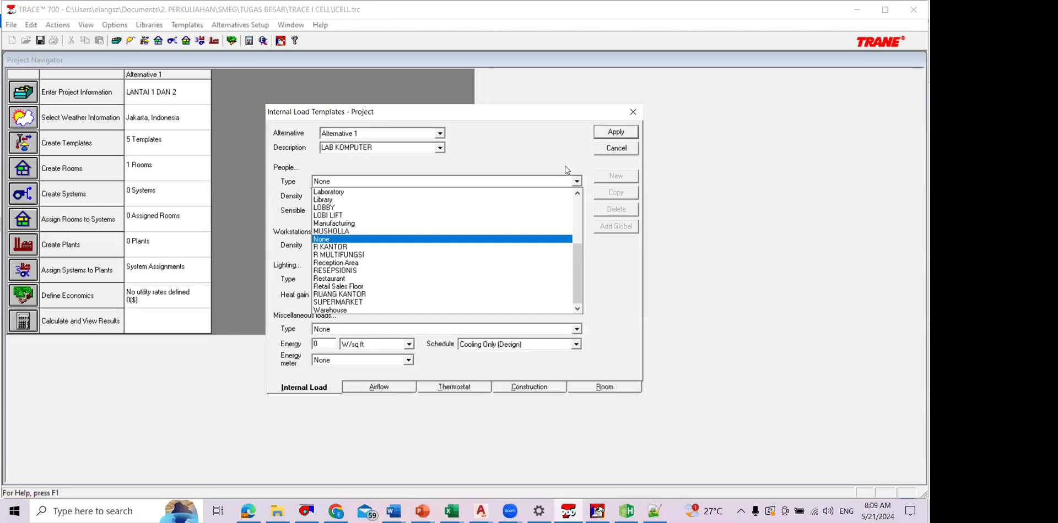
# Step: Open SNI 6390-2020 Konservasi energi sistem tata udara pada bangunan gedung.pdf from the 1. REFERENSI MEP/03_PERATURAN/VAC folder
pyautogui.click(277, 511)
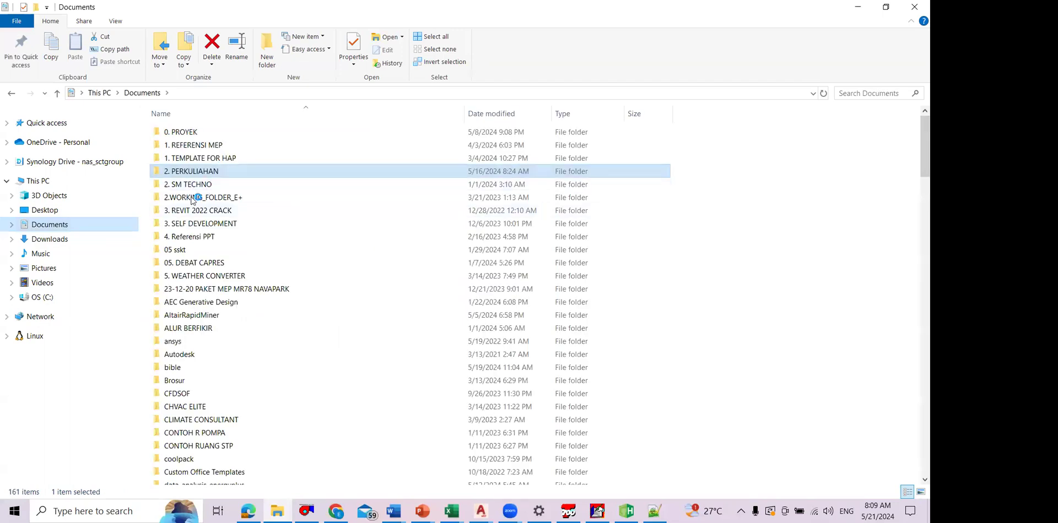
pyautogui.doubleClick(193, 145)
pyautogui.doubleClick(259, 197)
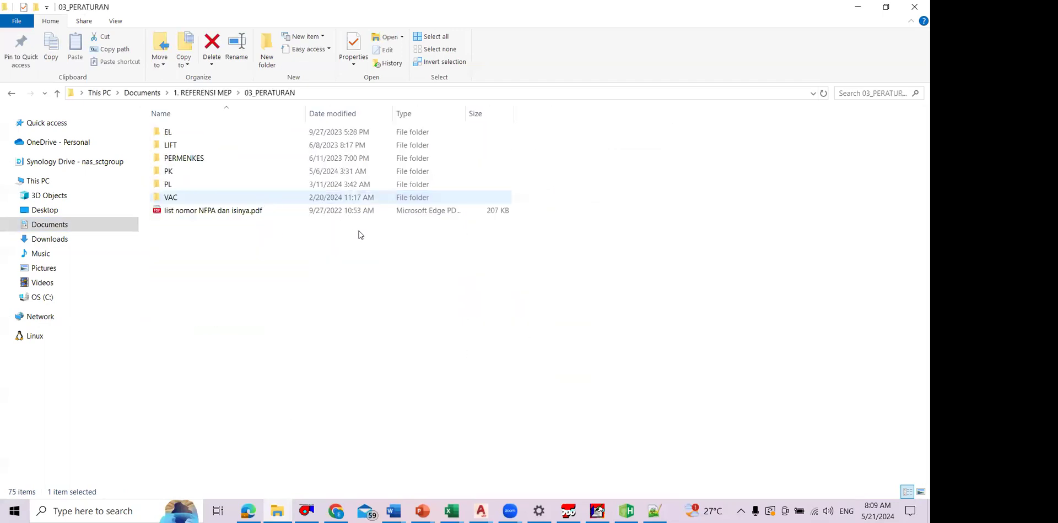
pyautogui.press('Return')
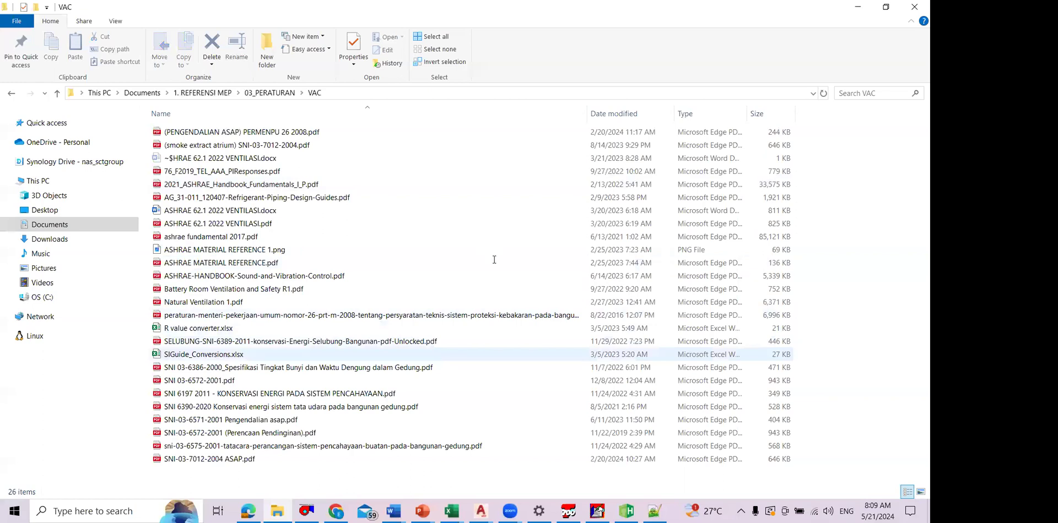
pyautogui.hotkey('alt', 'Tab')
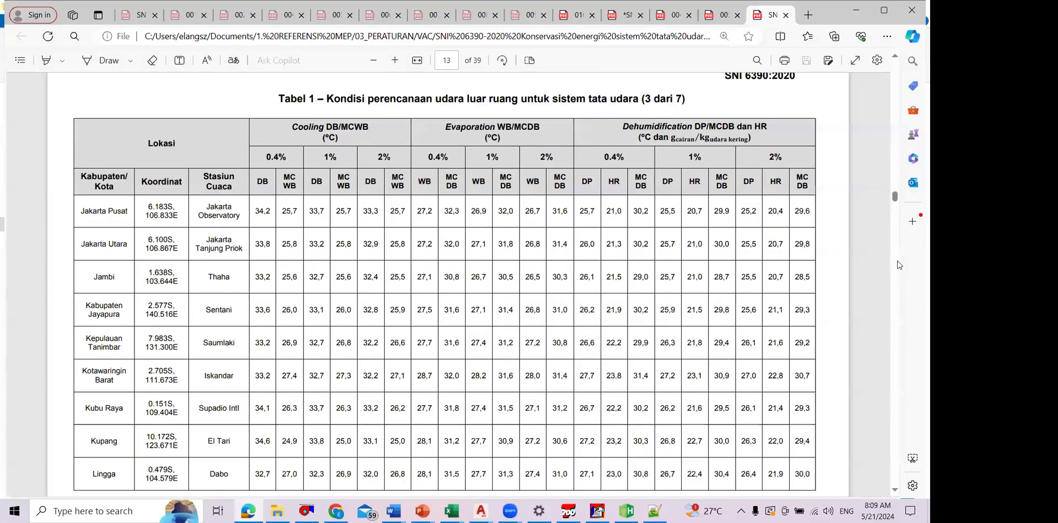
# Step: Search SNI 6390-2020 for "kompu" and read the occupant density and fresh air values for Laboratorium komputer
pyautogui.scroll(5, 588, 264)
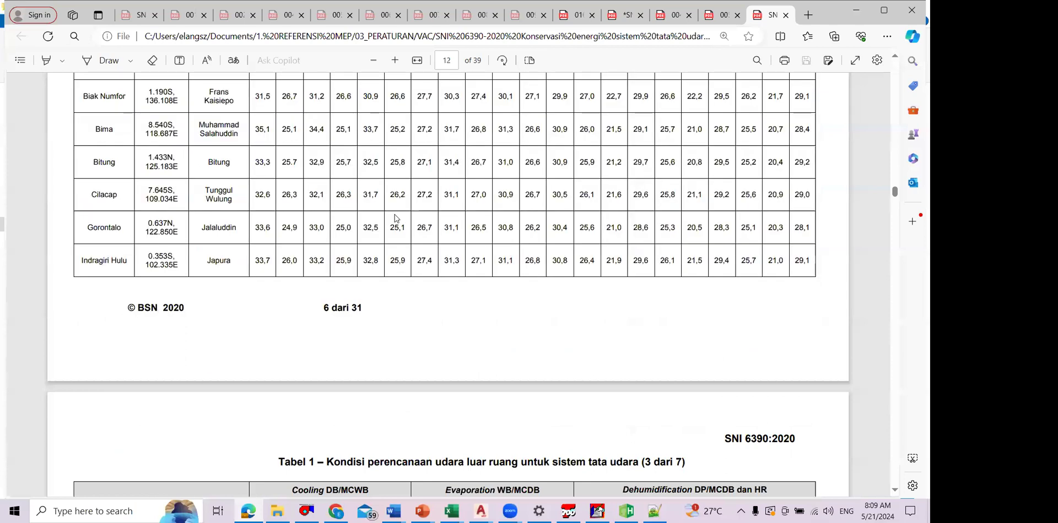
pyautogui.scroll(-5, 394, 218)
pyautogui.scroll(-10, 395, 214)
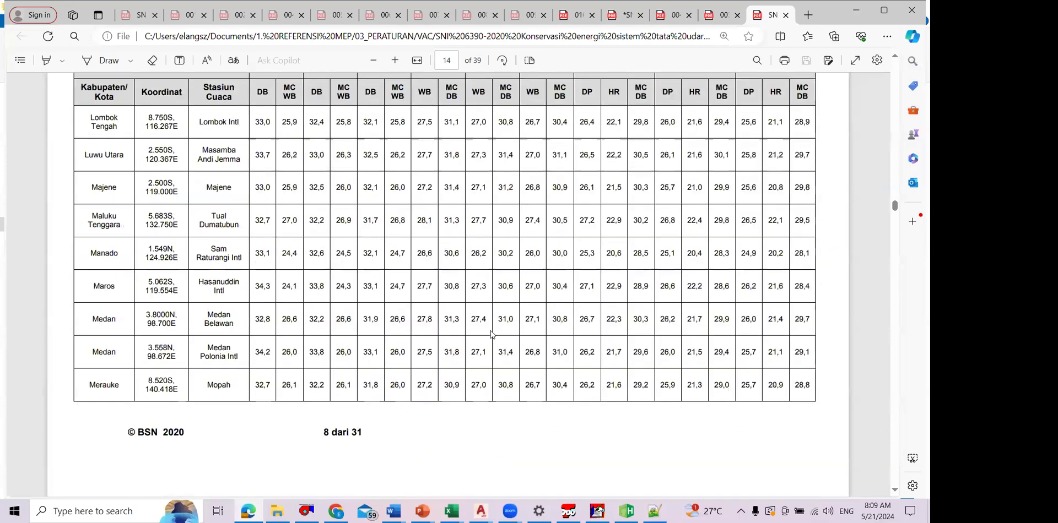
pyautogui.scroll(-5, 433, 342)
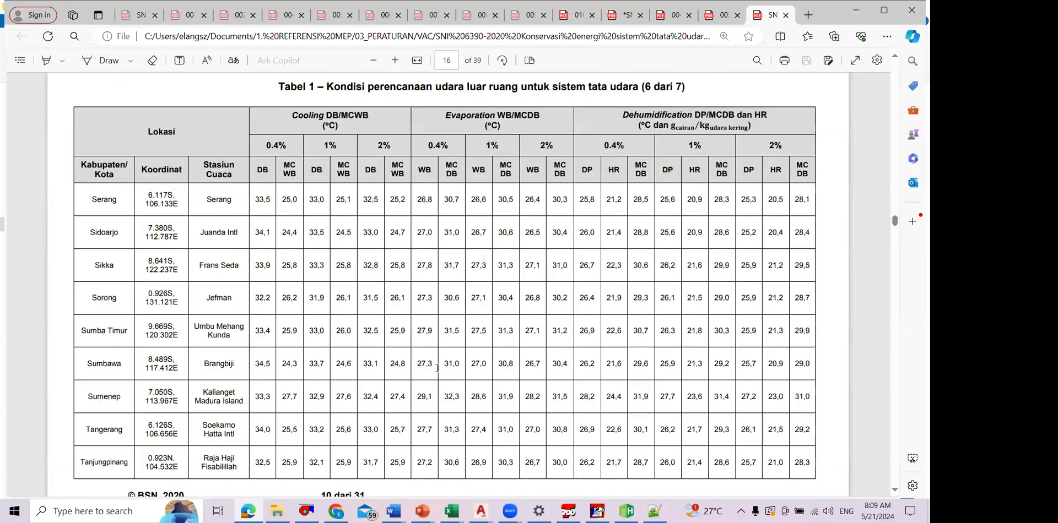
pyautogui.scroll(-15, 436, 367)
pyautogui.scroll(-8, 443, 357)
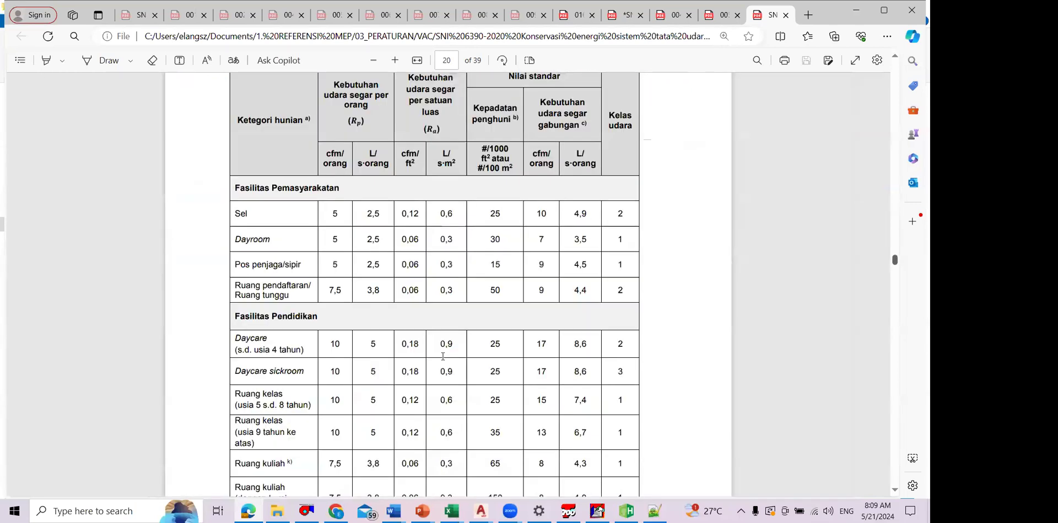
pyautogui.hotkey('ctrl', 'f')
pyautogui.write('kompu')
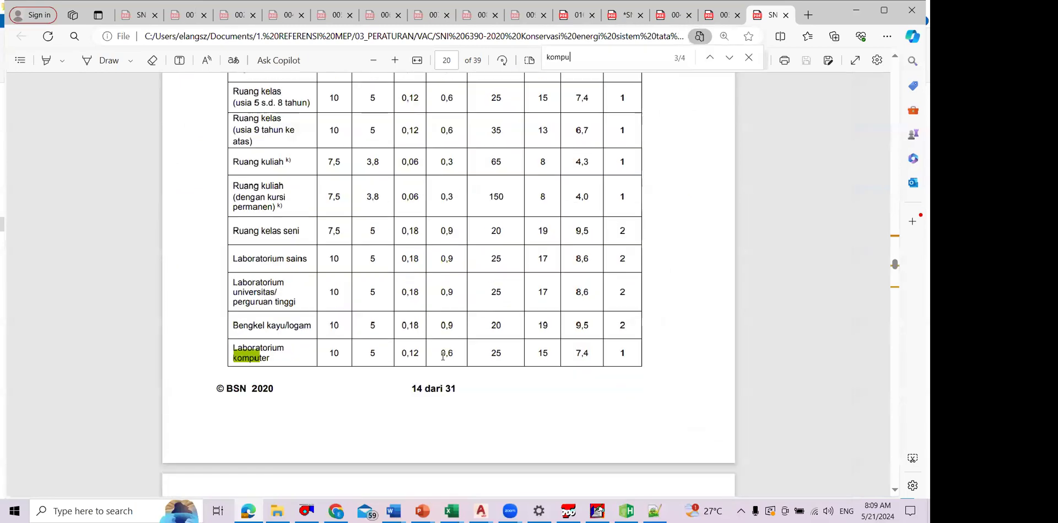
pyautogui.scroll(1, 443, 356)
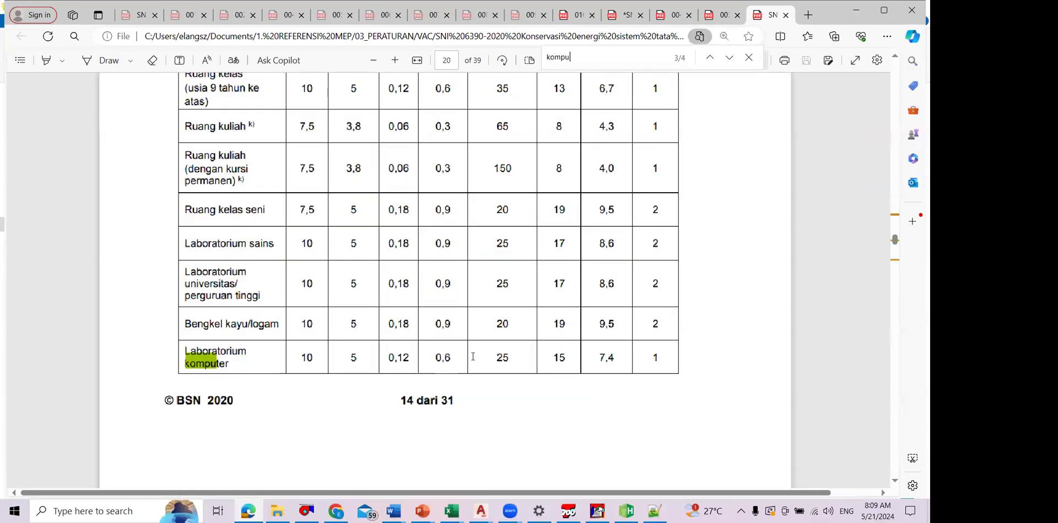
pyautogui.scroll(2, 473, 356)
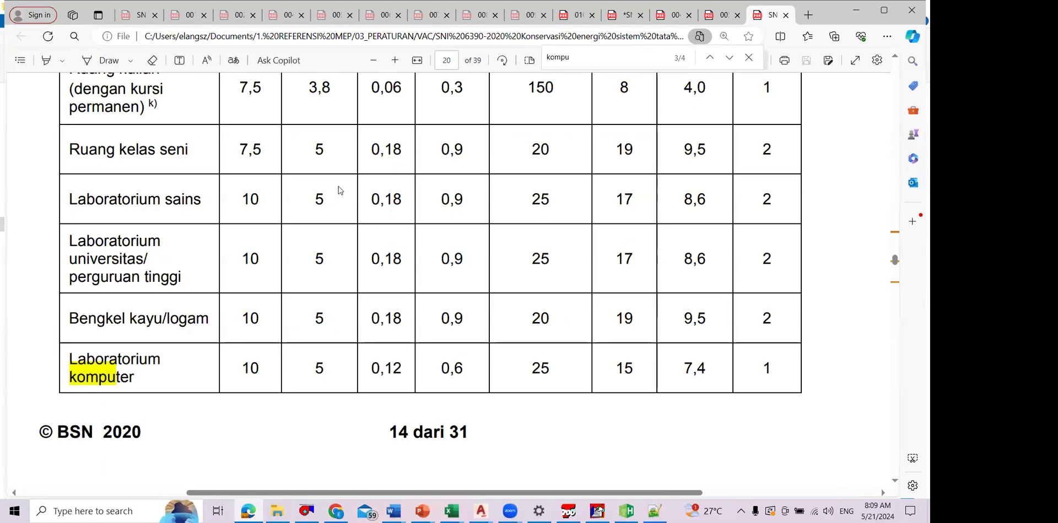
# Step: Return to TRACE 700 and look through the people types available for the LAB KOMPUTER template
pyautogui.hotkey('alt', 'Tab')
pyautogui.click(576, 181)
pyautogui.click(574, 182)
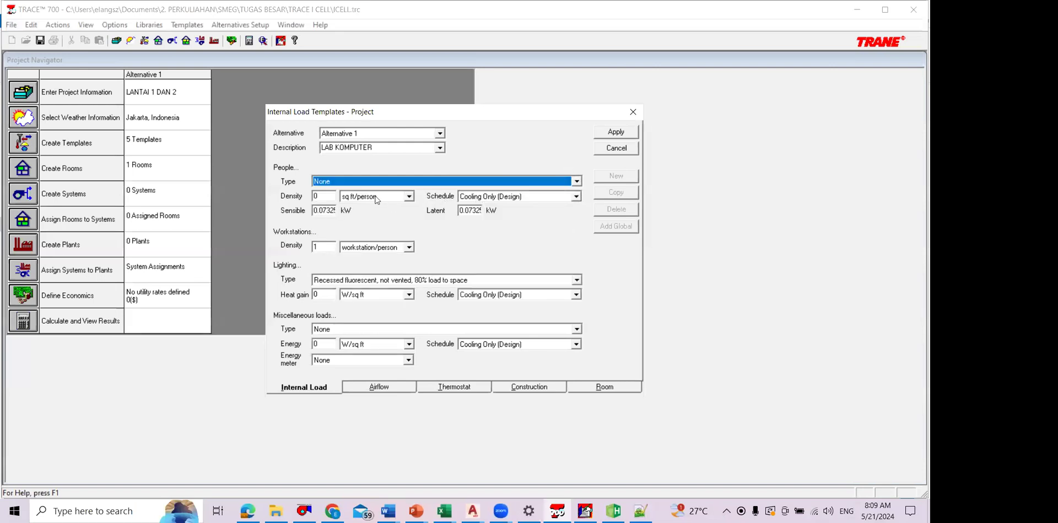
pyautogui.click(576, 181)
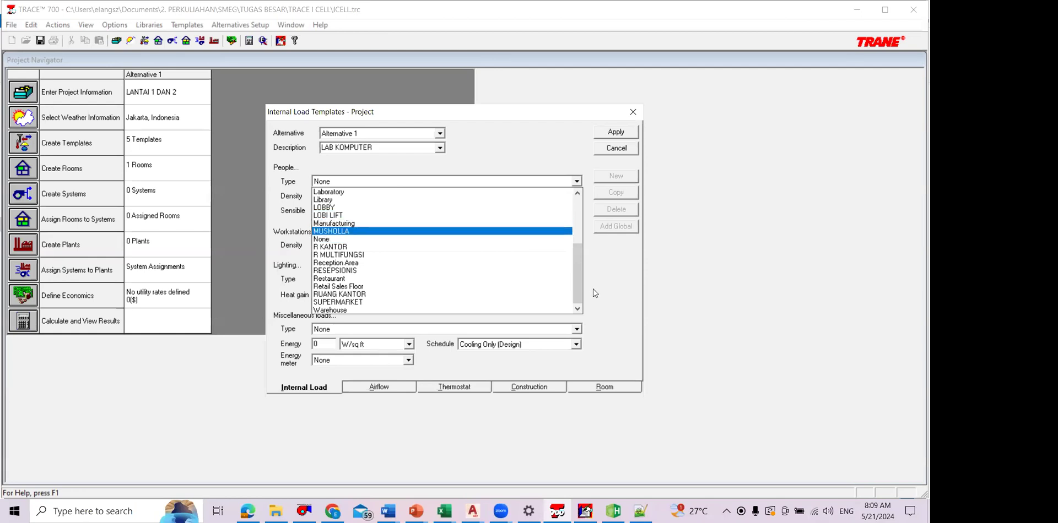
pyautogui.moveTo(577, 273); pyautogui.dragTo(545, 163)
pyautogui.click(546, 163)
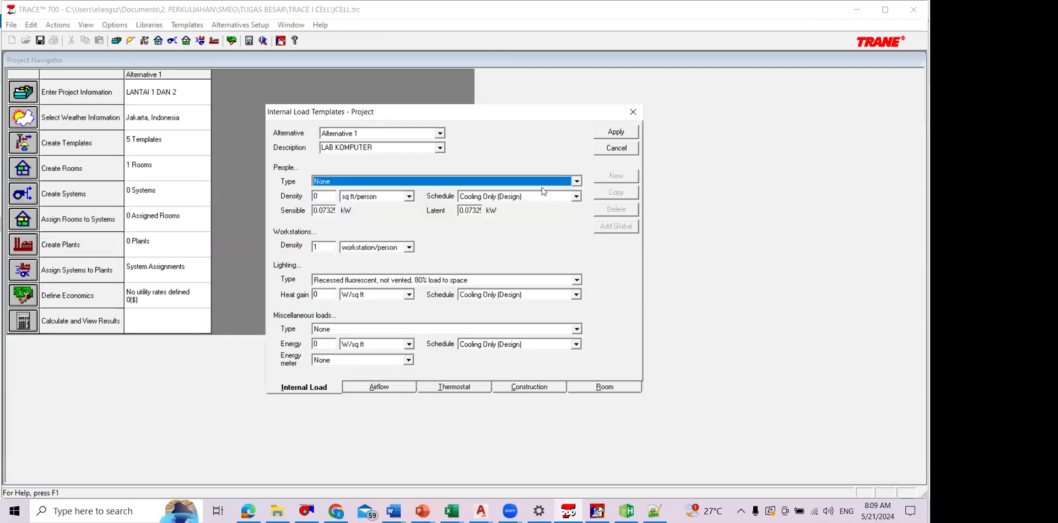
pyautogui.click(278, 512)
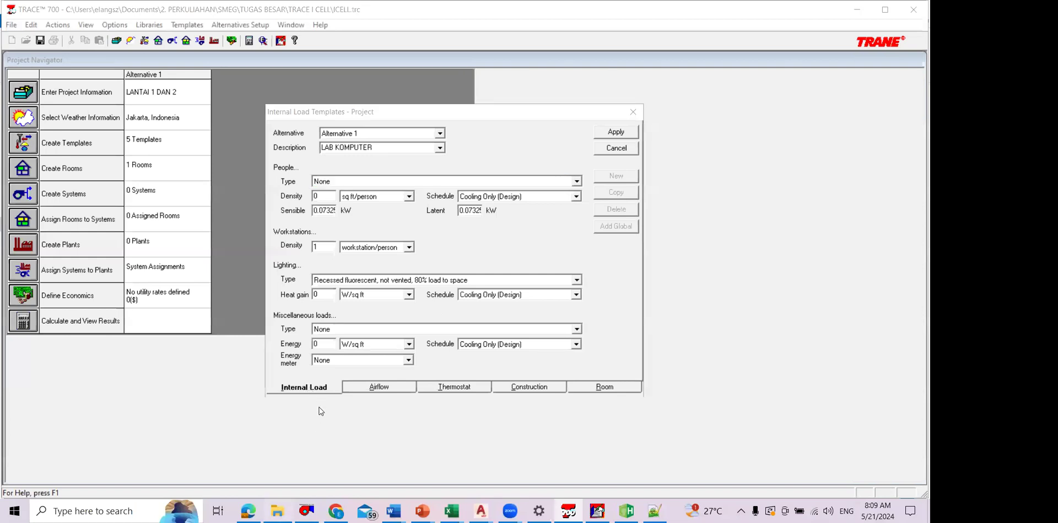
pyautogui.click(277, 511)
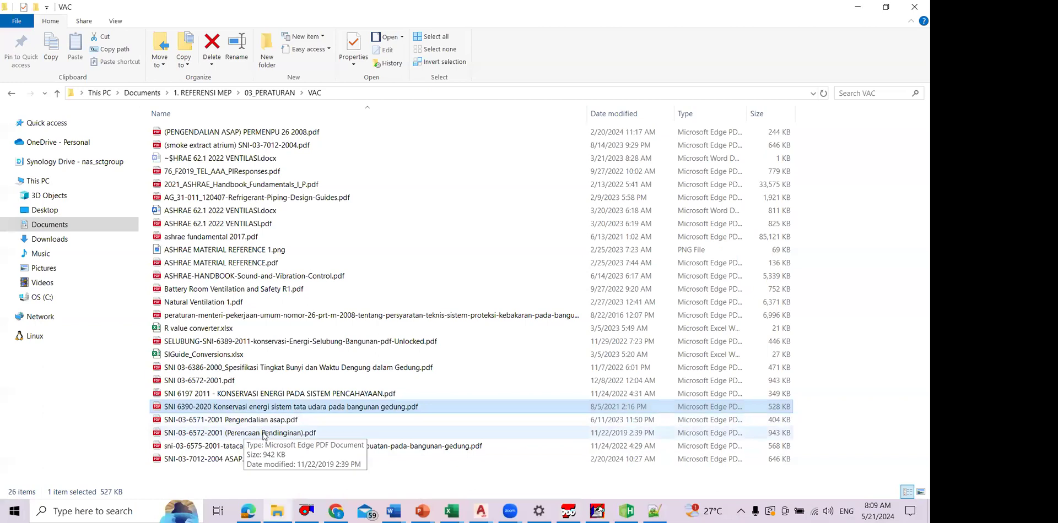
pyautogui.press('Down')
pyautogui.press('Down')
pyautogui.press('Return')
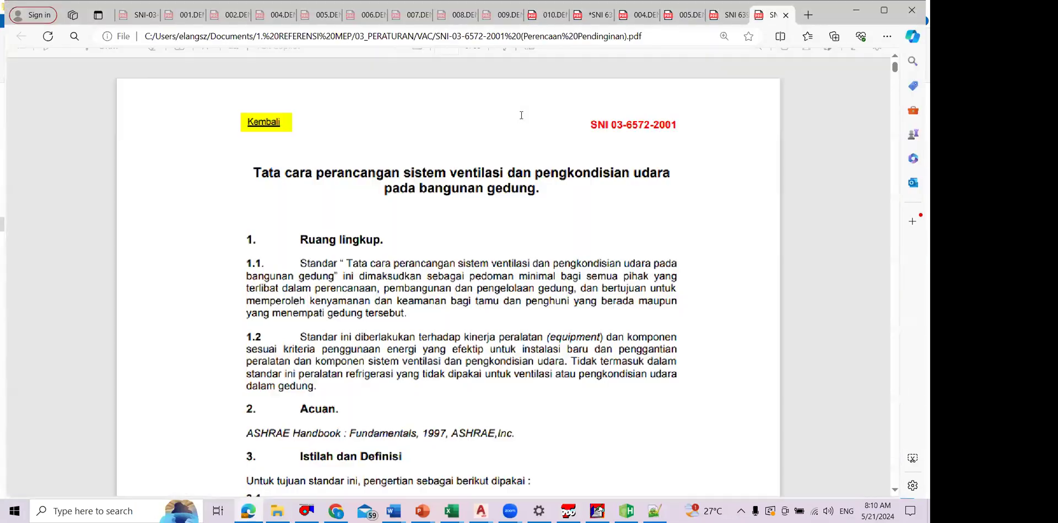
# Step: Find the occupant heat gain table on page 13 and highlight the row for Duduk, kerja amat ringan
pyautogui.scroll(-2, 673, 190)
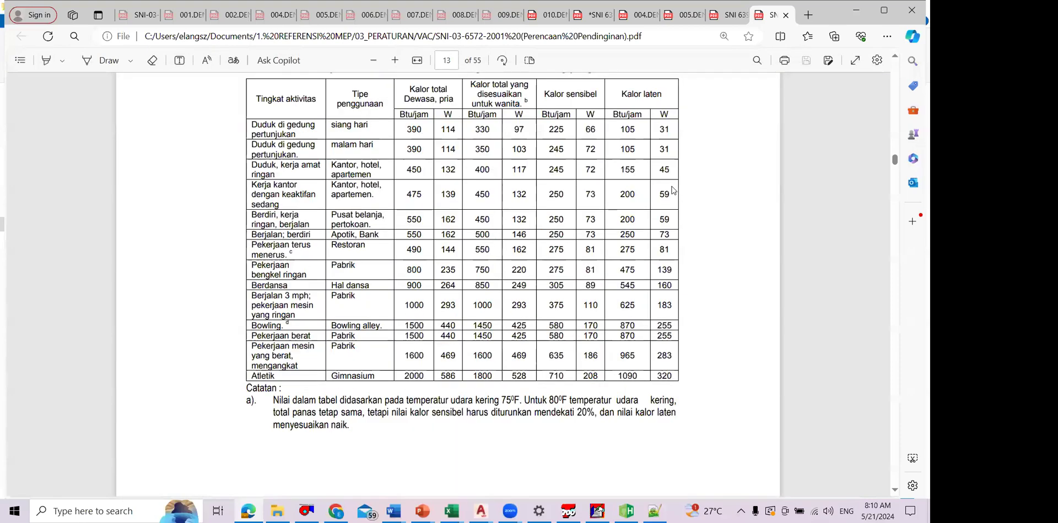
pyautogui.scroll(1, 672, 190)
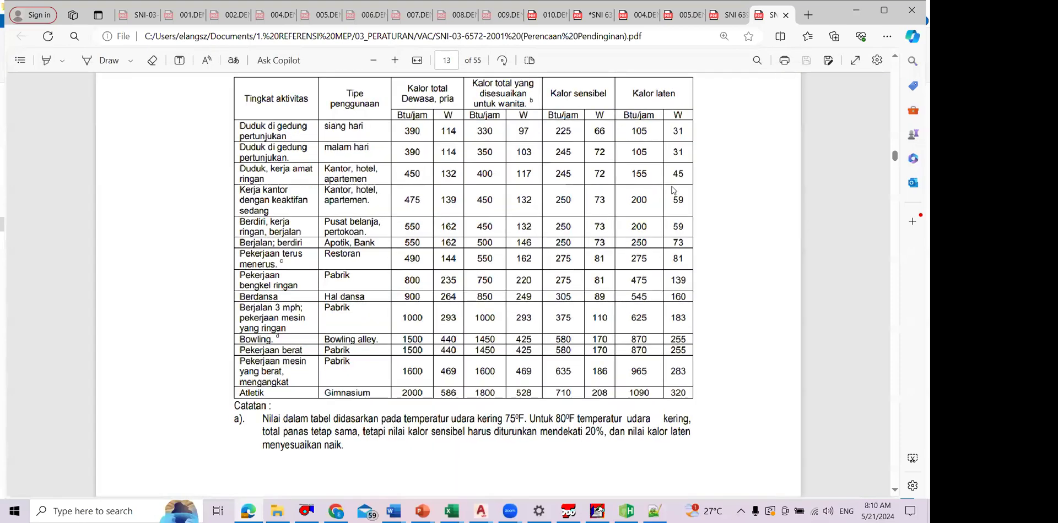
pyautogui.scroll(1, 673, 190)
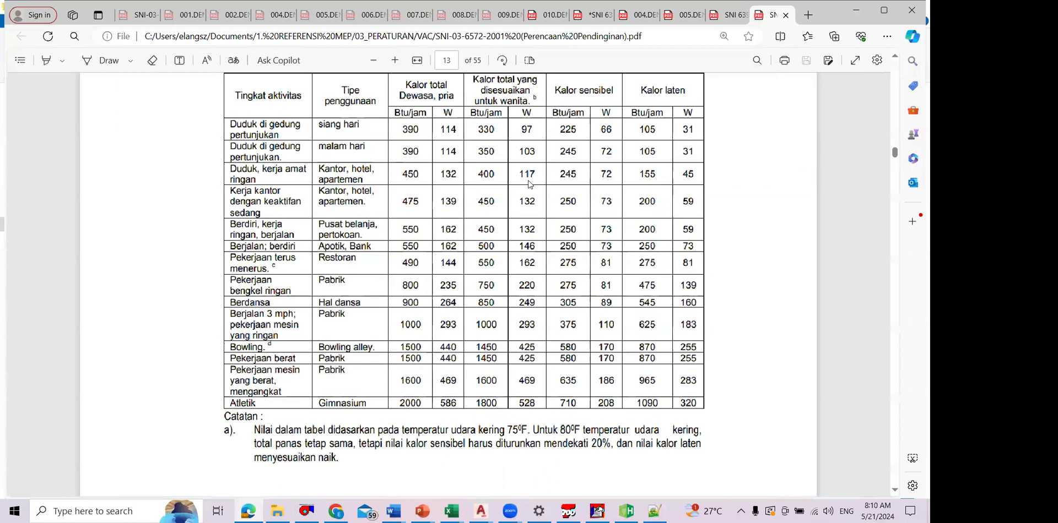
pyautogui.tripleClick(445, 176)
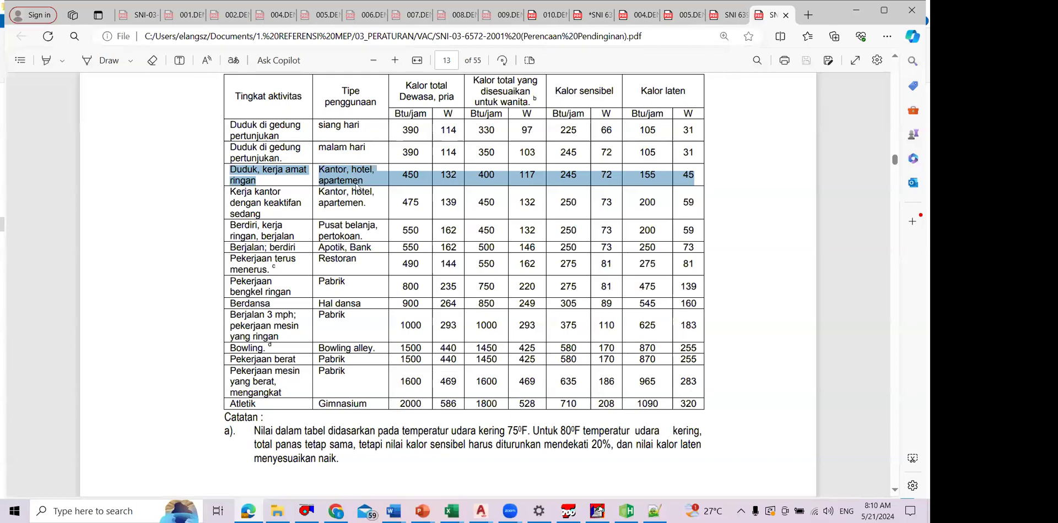
# Step: Switch to TRACE 700 and set the people sensible heat gain of the LAB KOMPUTER template to 0.072 kW from the SNI table
pyautogui.hotkey('alt', 'Tab')
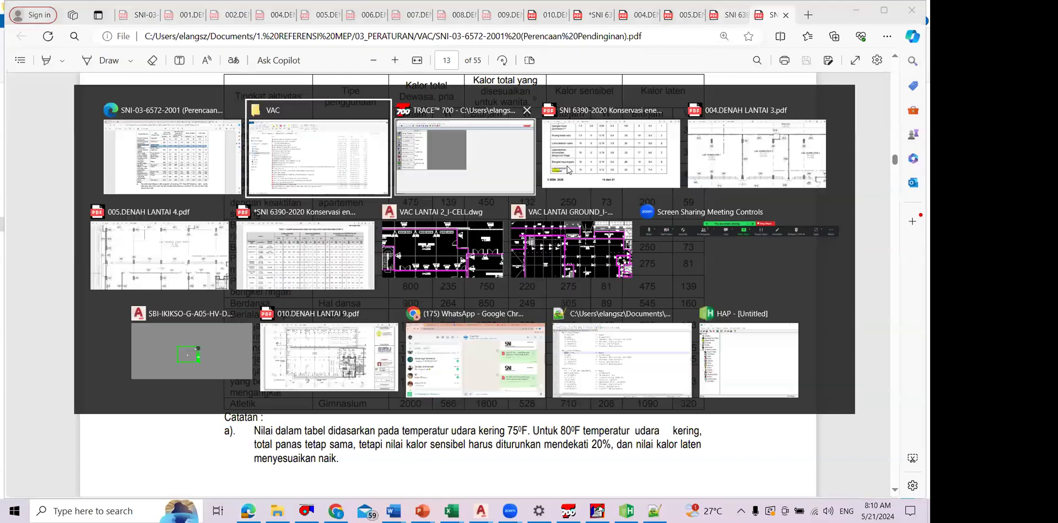
pyautogui.click(513, 166)
pyautogui.click(567, 170)
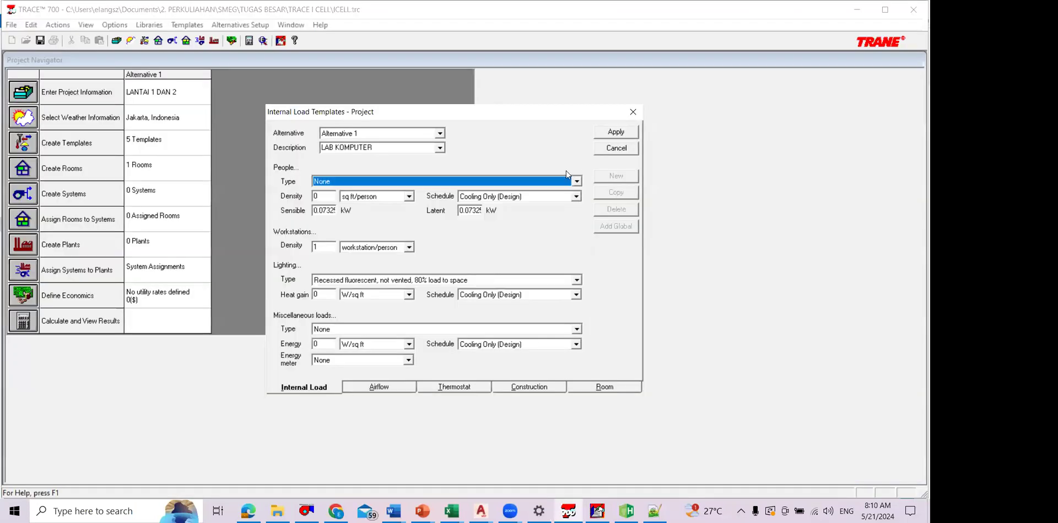
pyautogui.doubleClick(331, 210)
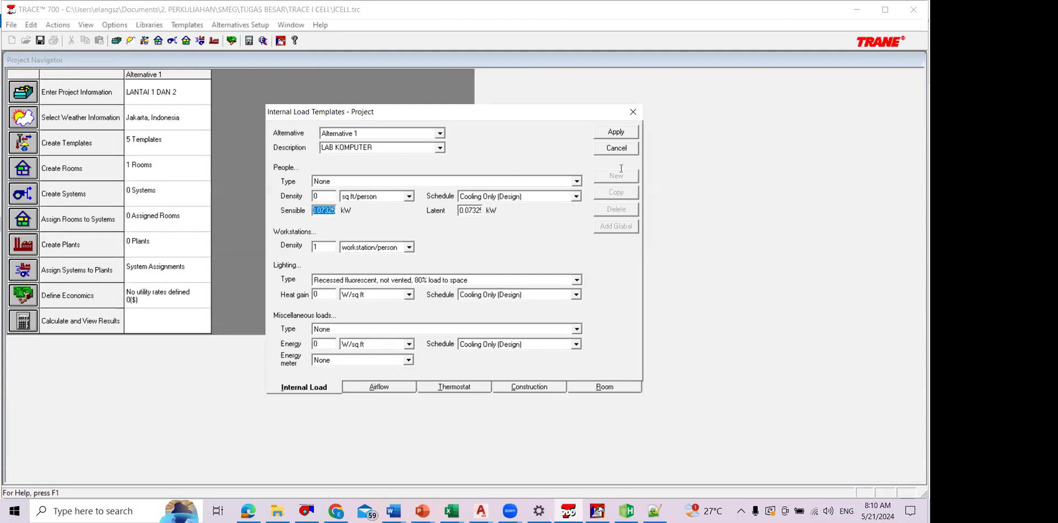
pyautogui.hotkey('alt', 'Tab')
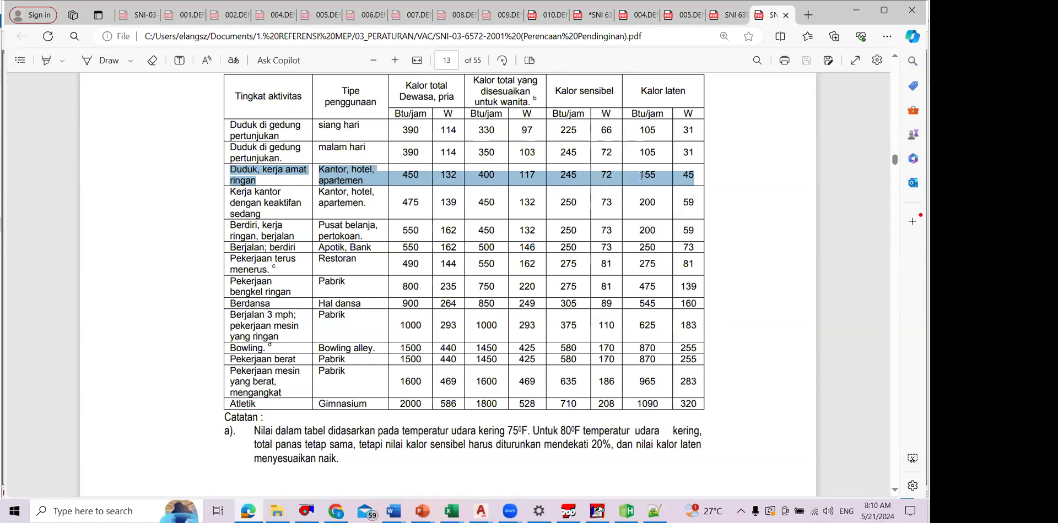
pyautogui.hotkey('alt', 'Tab')
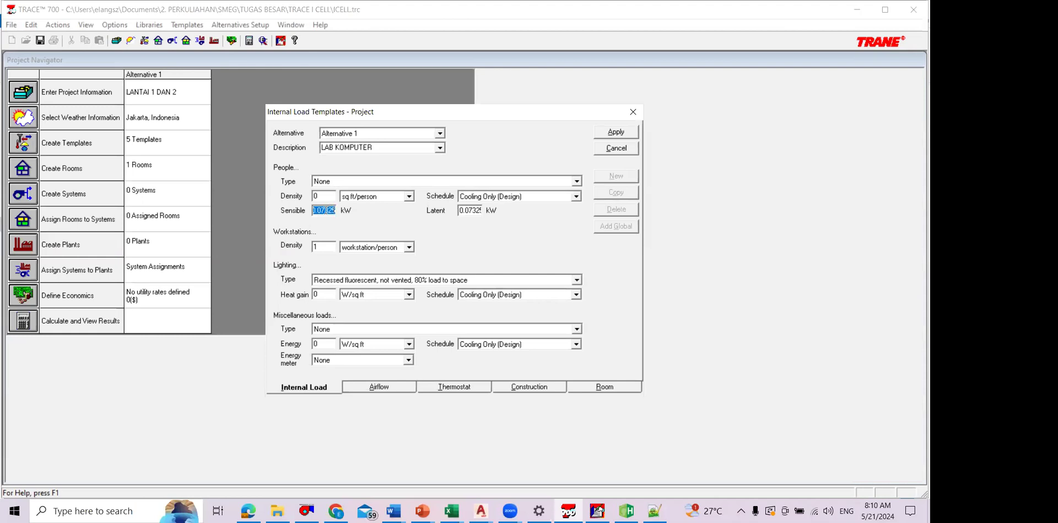
pyautogui.write('1')
pyautogui.write('.0')
# Step: Set the people latent heat gain to 0.045 kW from the SNI table and the density unit to sq m/person
pyautogui.hotkey('alt', 'Tab')
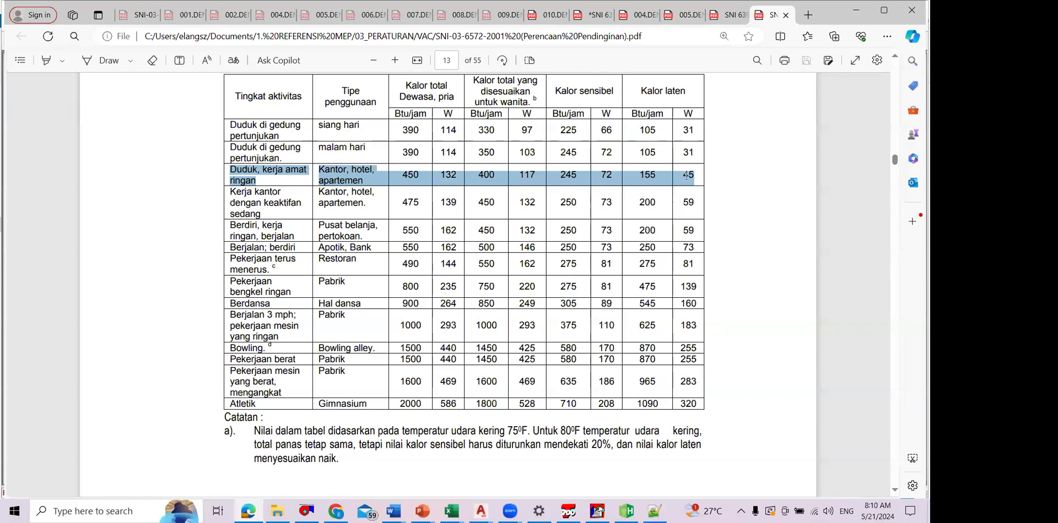
pyautogui.hotkey('alt', 'Tab')
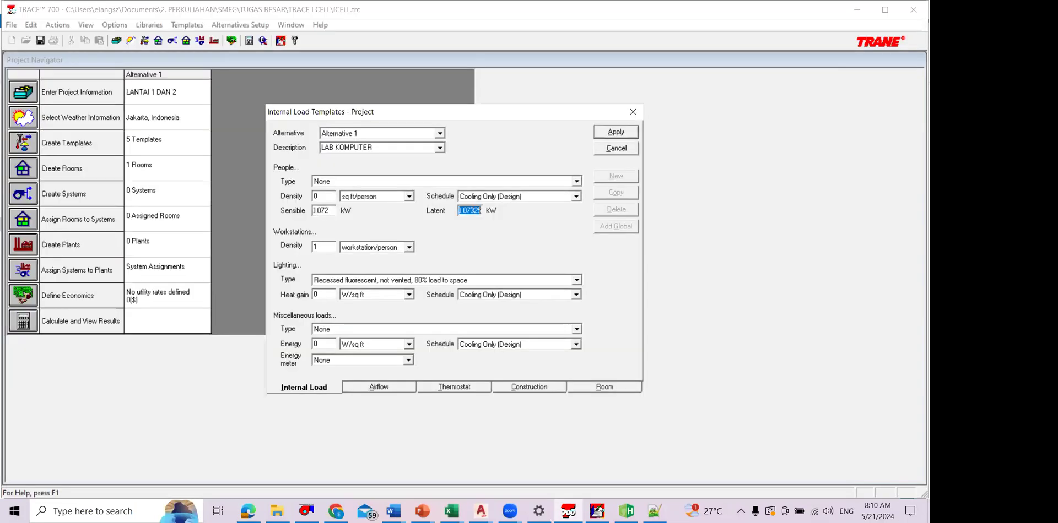
pyautogui.write('0.045')
pyautogui.click(393, 223)
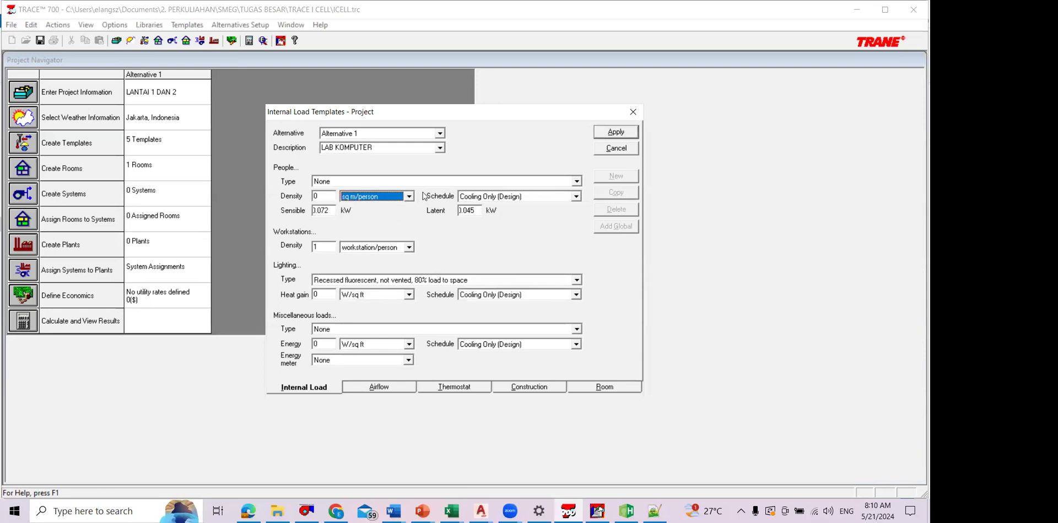
# Step: Read the occupant density of Laboratorium komputer and its unit in Table 2 of SNI 6390-2020
pyautogui.hotkey('alt', 'Tab')
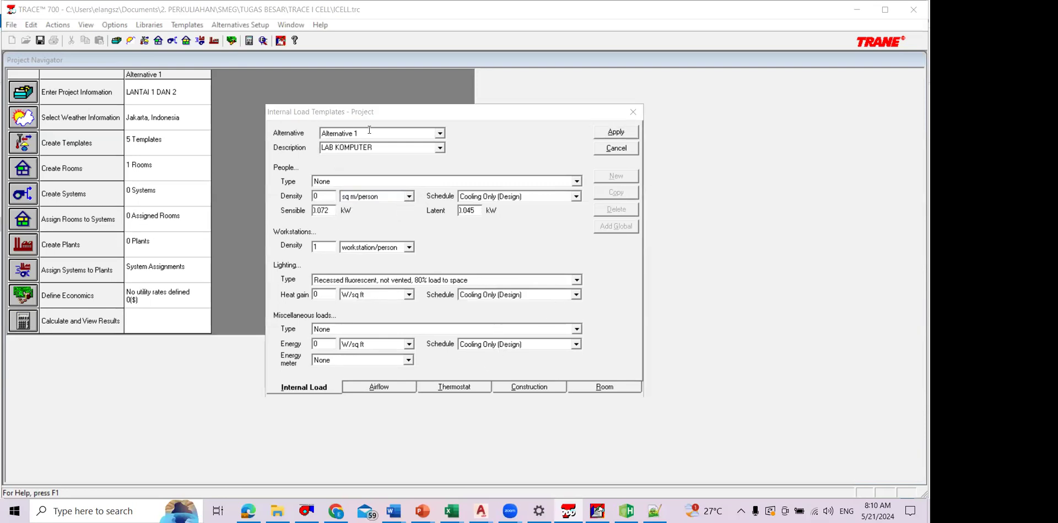
pyautogui.hotkey('alt', 'Tab')
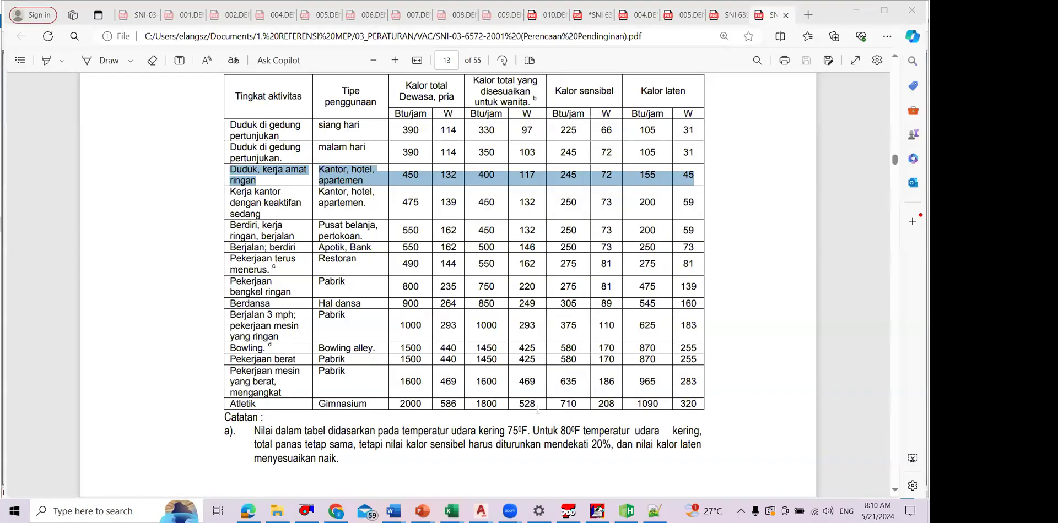
pyautogui.hotkey('alt', 'Tab')
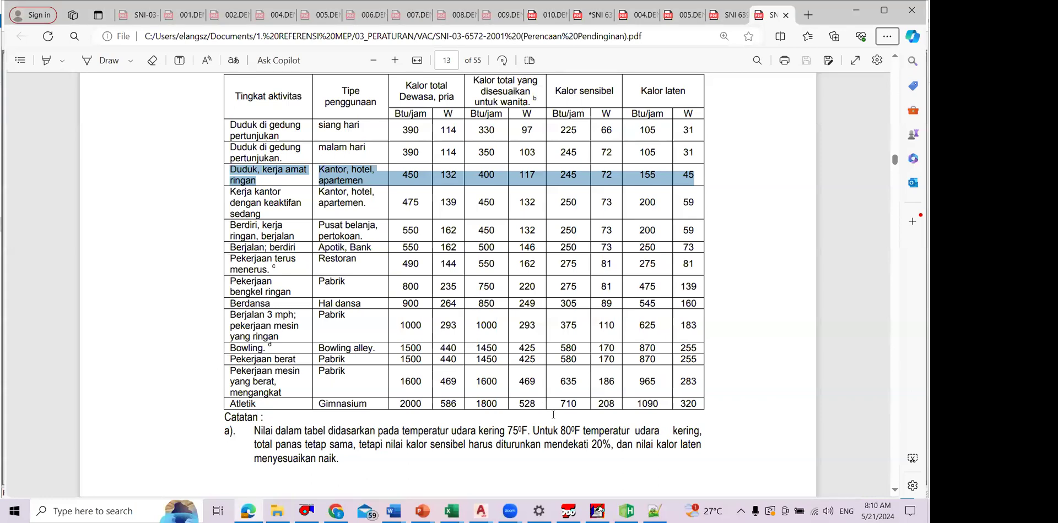
pyautogui.hotkey('ctrl', 'shift', 'Tab')
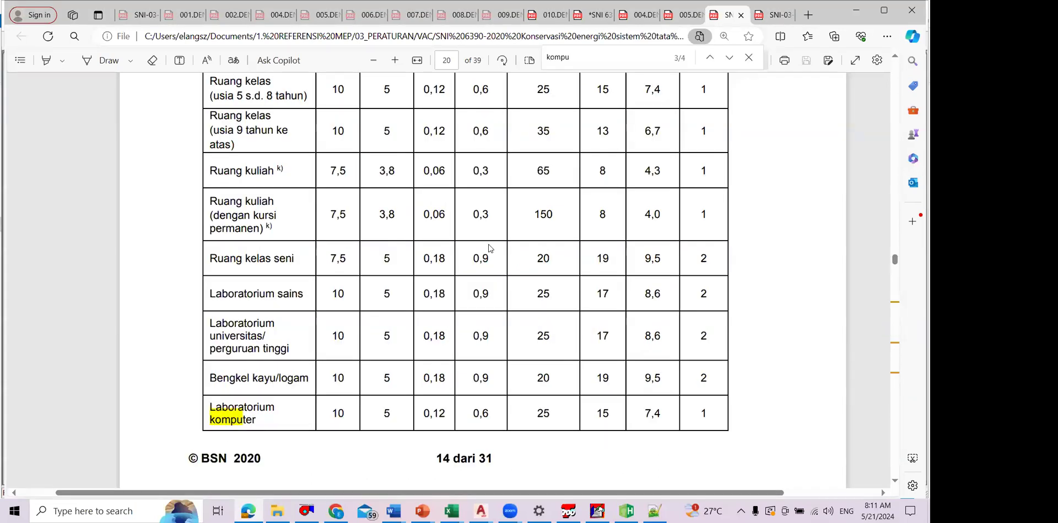
pyautogui.scroll(5, 527, 214)
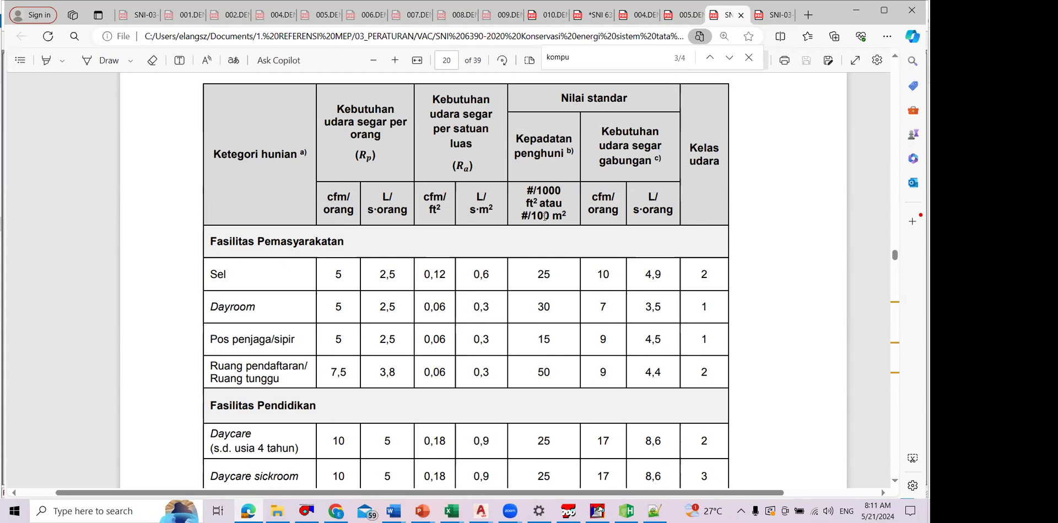
pyautogui.scroll(-6, 557, 336)
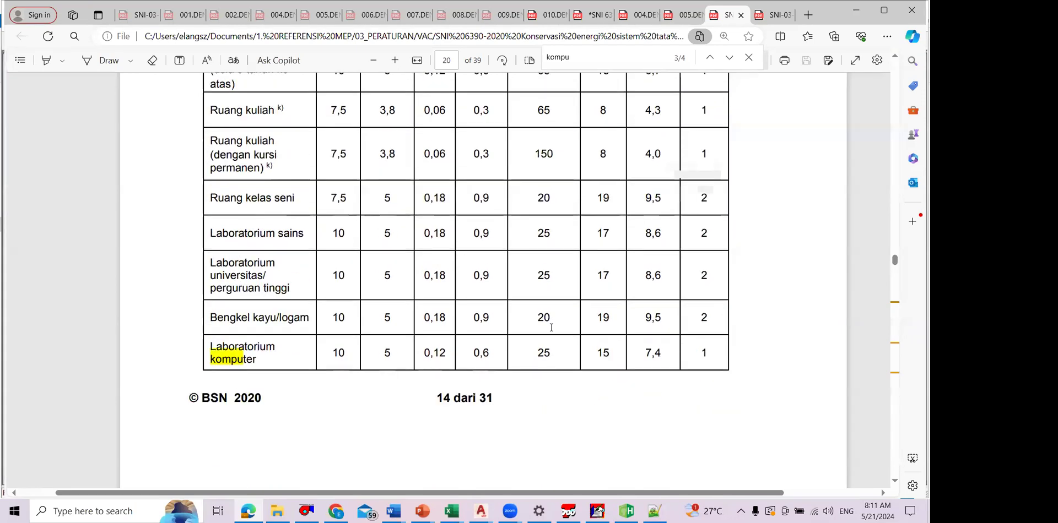
pyautogui.scroll(5, 553, 324)
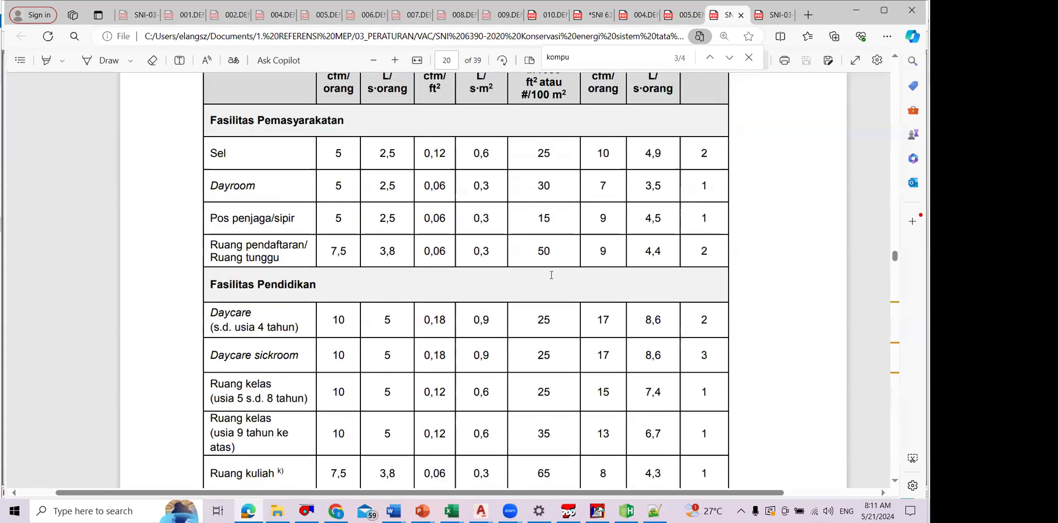
pyautogui.scroll(2, 553, 278)
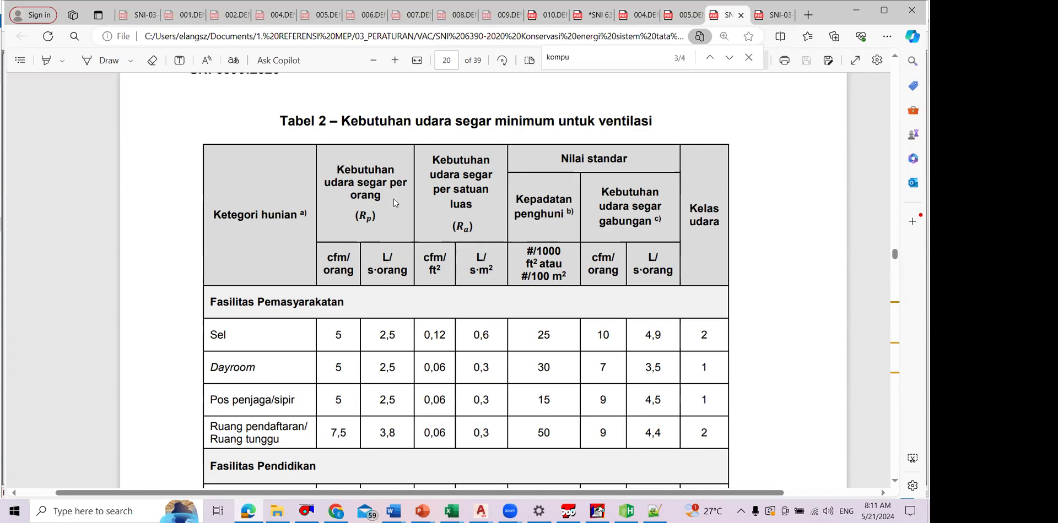
# Step: Return to TRACE 700 and set the people density of the LAB KOMPUTER template to 4 sq m/person
pyautogui.hotkey('alt', 'Tab')
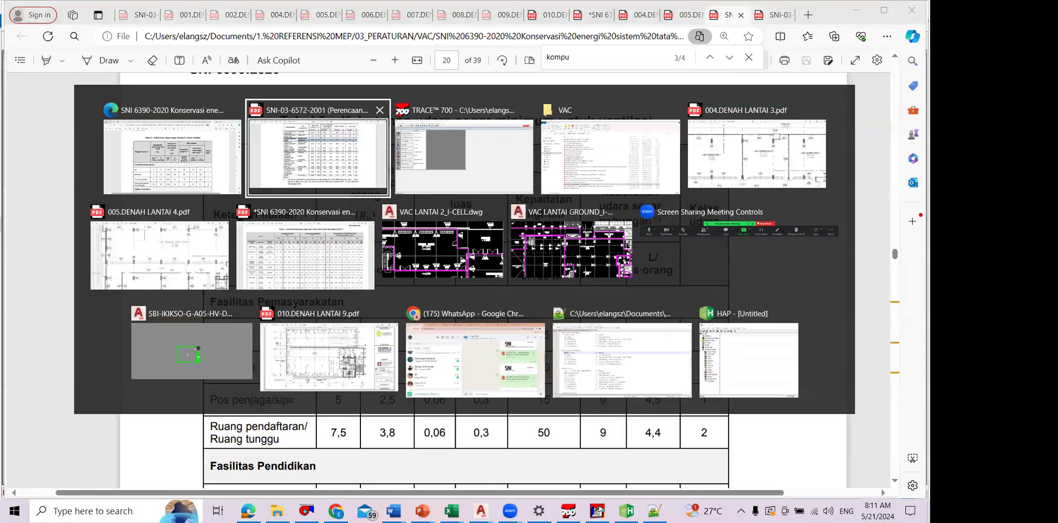
pyautogui.hotkey('alt', 'Tab')
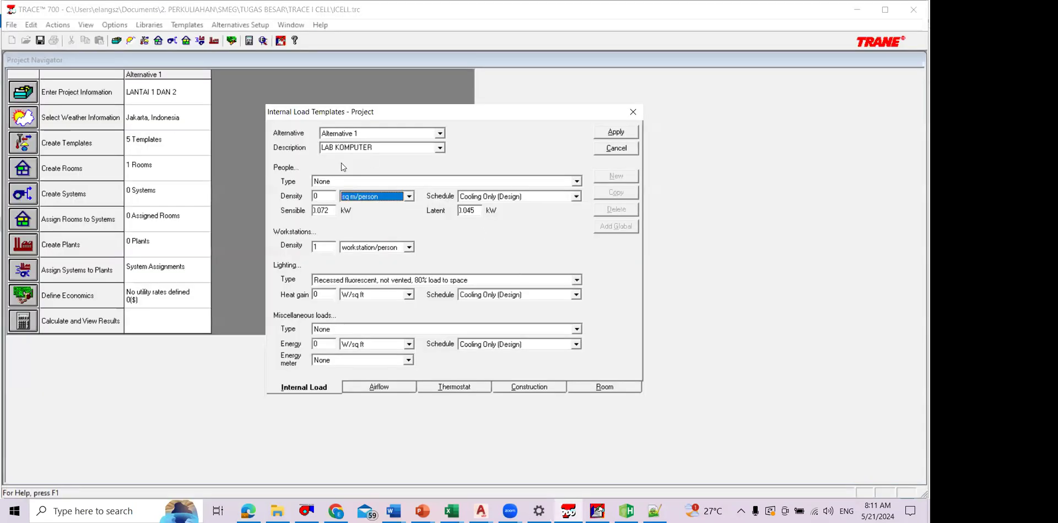
pyautogui.hotkey('alt', 'Tab')
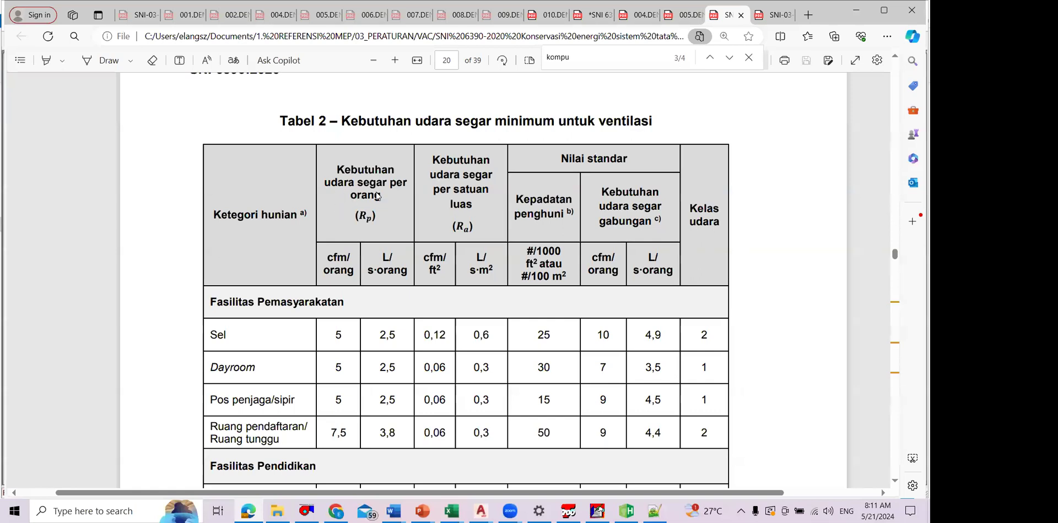
pyautogui.hotkey('alt', 'Tab')
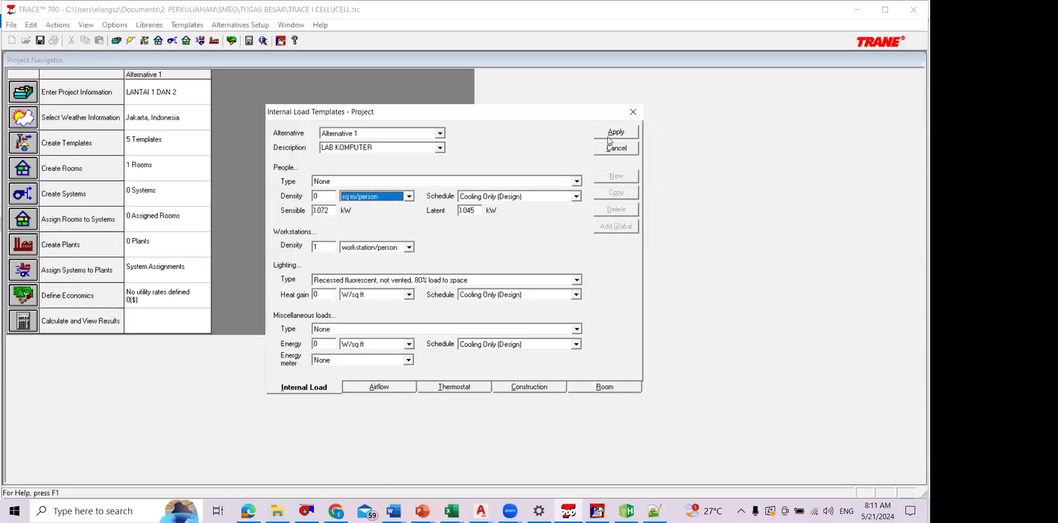
pyautogui.click(393, 225)
pyautogui.write('4')
pyautogui.press('Return')
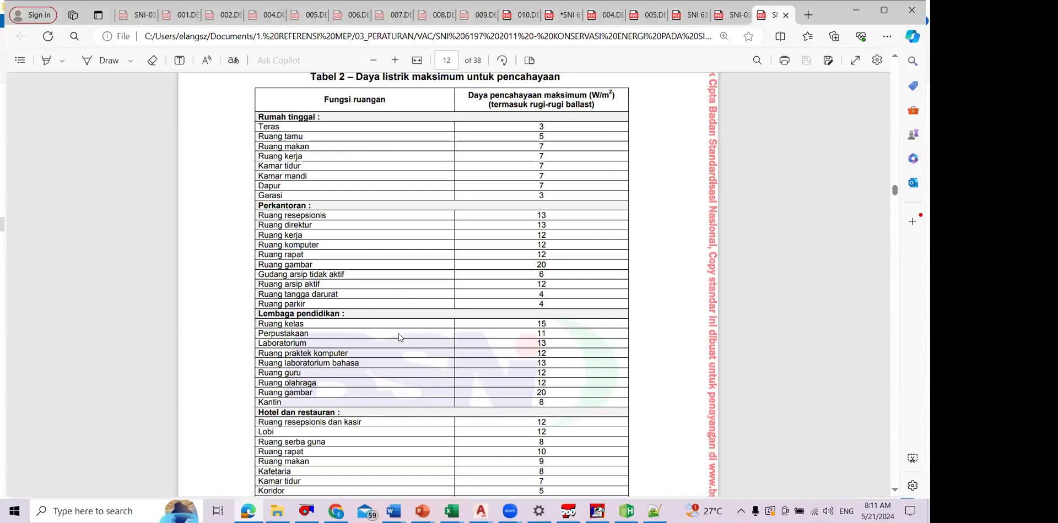
# Step: Return from SNI 6197 2011 to TRACE 700, set the lighting heat gain to 12 W/sq m and apply the template
pyautogui.hotkey('alt', 'Tab')
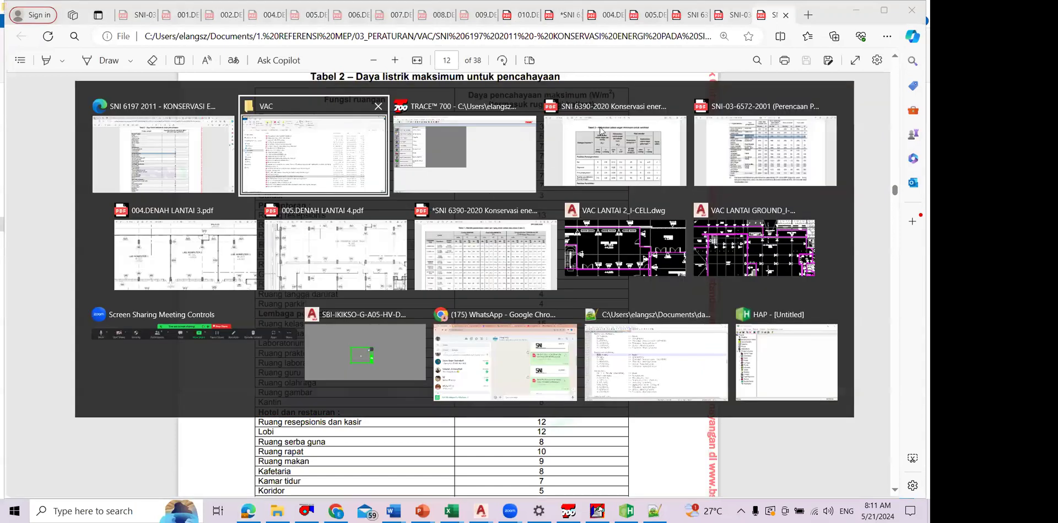
pyautogui.hotkey('alt', 'Tab')
pyautogui.click(382, 337)
pyautogui.hotkey('shift', 'Tab')
pyautogui.write('12')
pyautogui.press('Return')
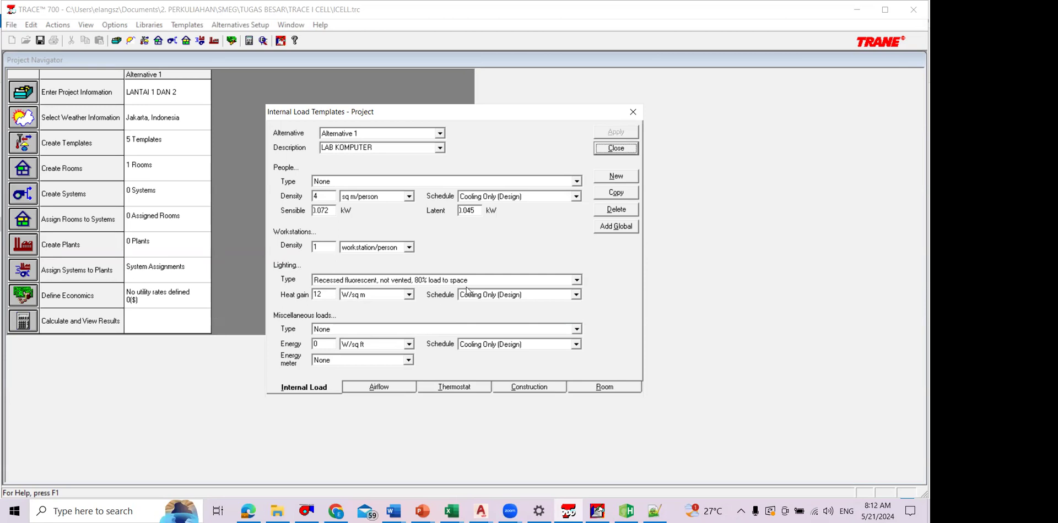
# Step: Set the miscellaneous load energy to 300 Watts/workstation, then apply and close the LAB KOMPUTER template
pyautogui.click(409, 344)
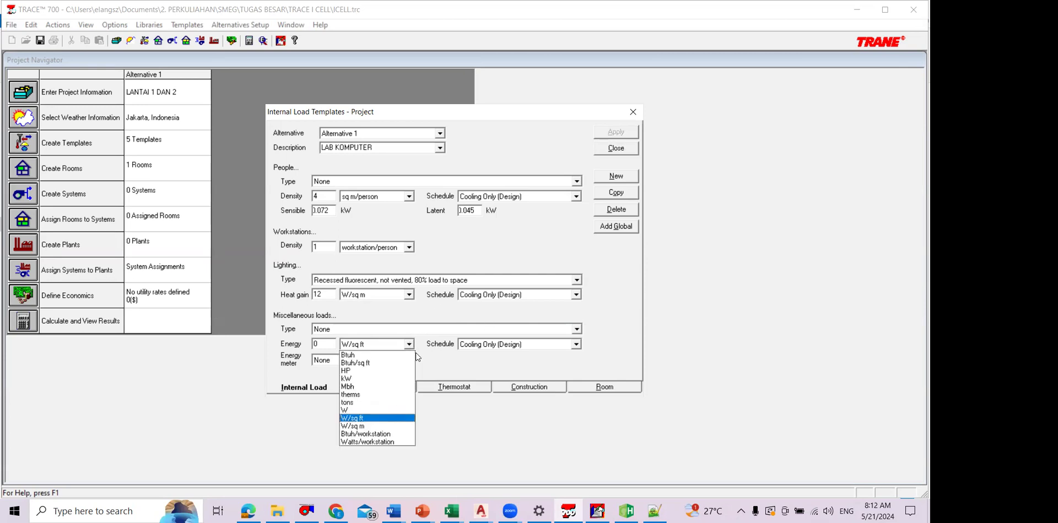
pyautogui.click(382, 411)
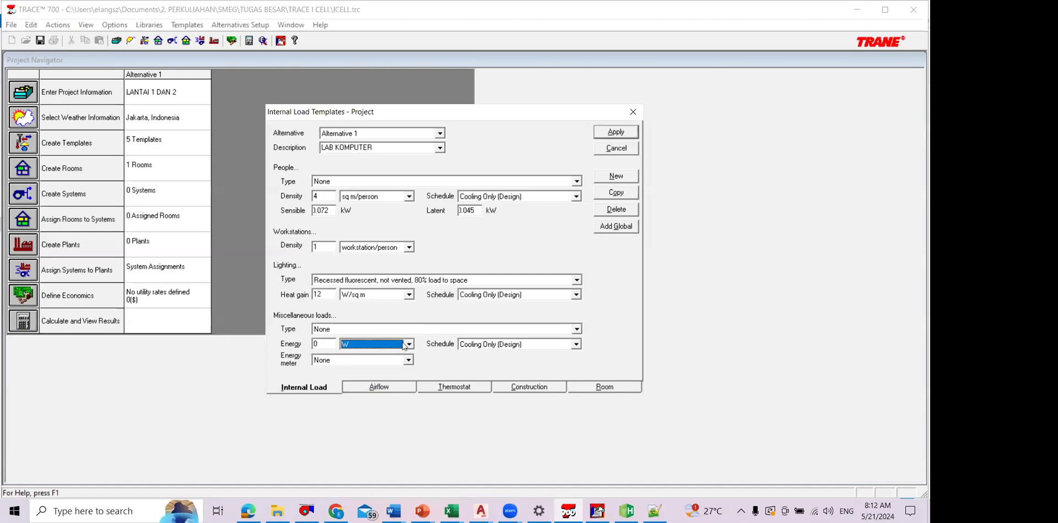
pyautogui.click(409, 345)
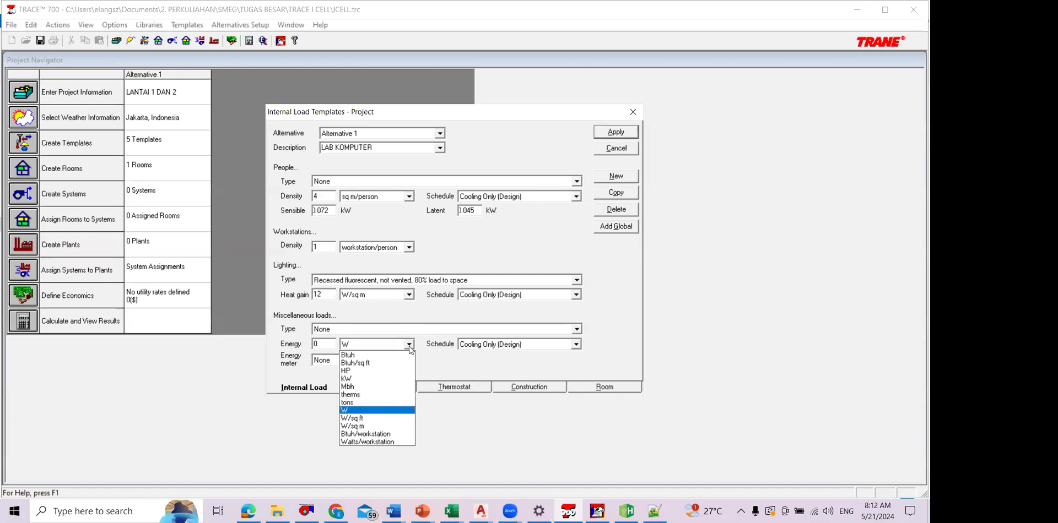
pyautogui.click(373, 443)
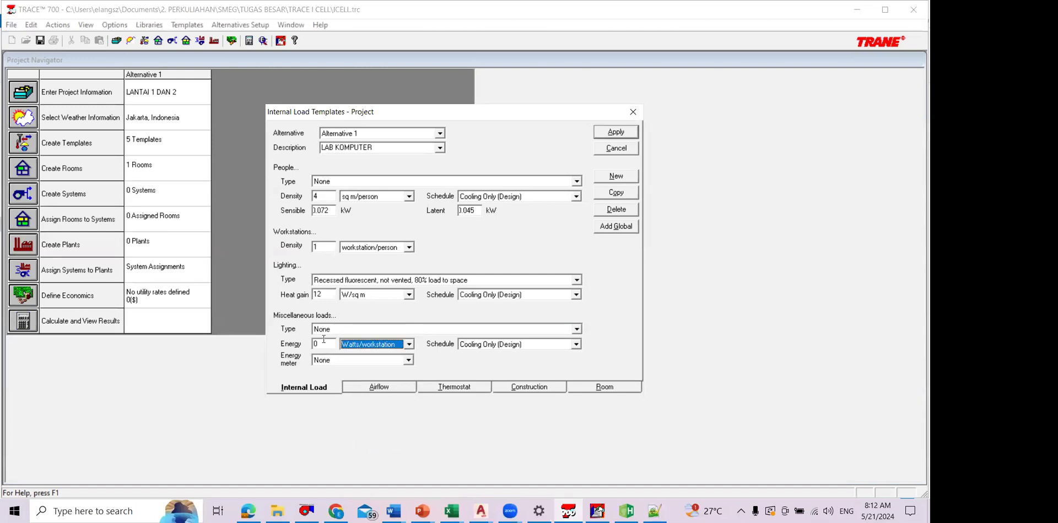
pyautogui.moveTo(321, 344); pyautogui.dragTo(302, 348)
pyautogui.write('300')
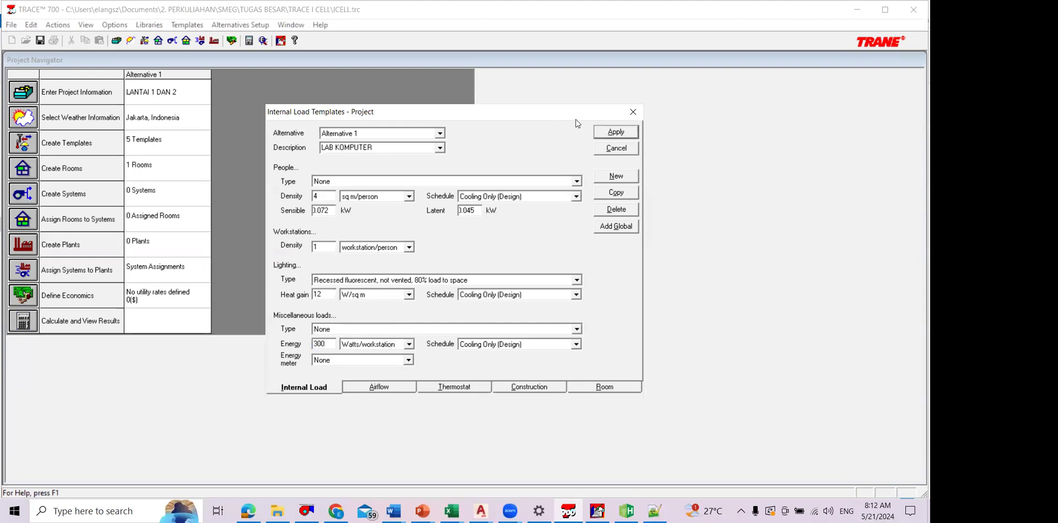
pyautogui.click(632, 132)
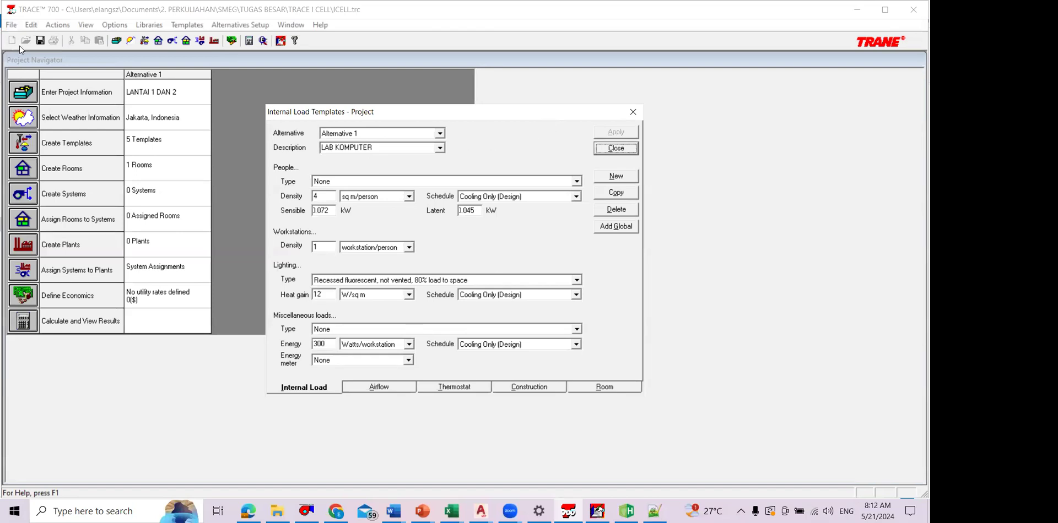
pyautogui.click(627, 147)
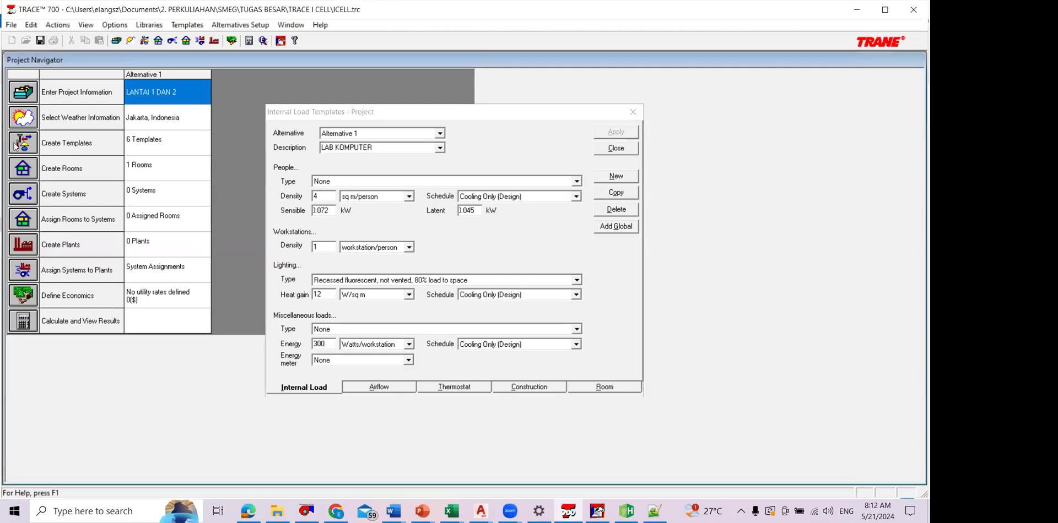
# Step: Open the room worksheet, look over the internal template choices and internal loads of Room - 001, and close it
pyautogui.click(23, 168)
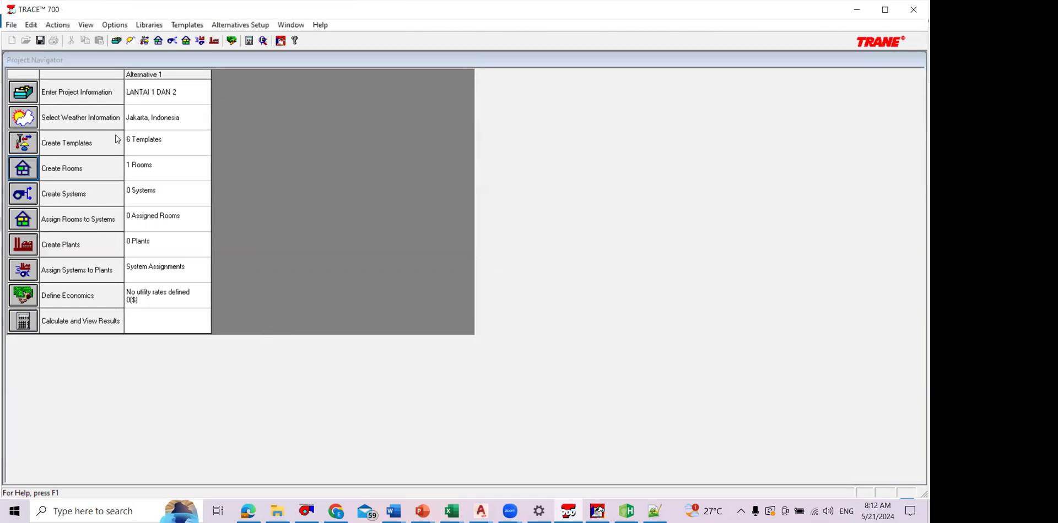
pyautogui.click(119, 146)
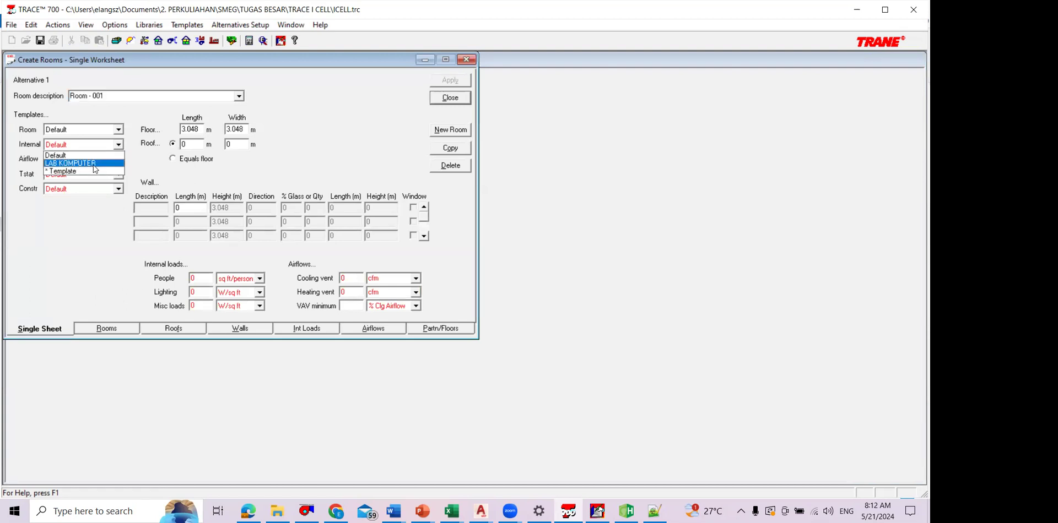
pyautogui.click(286, 331)
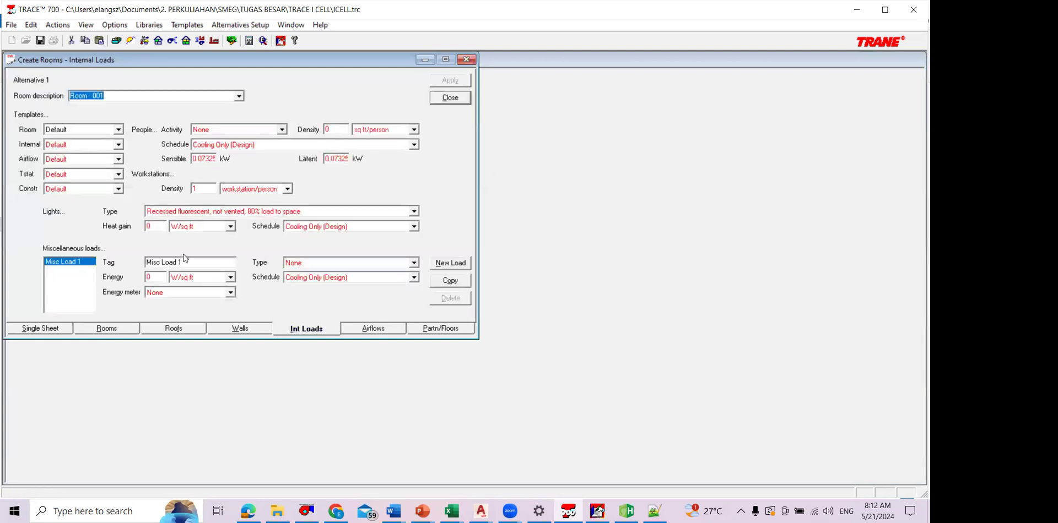
pyautogui.click(450, 98)
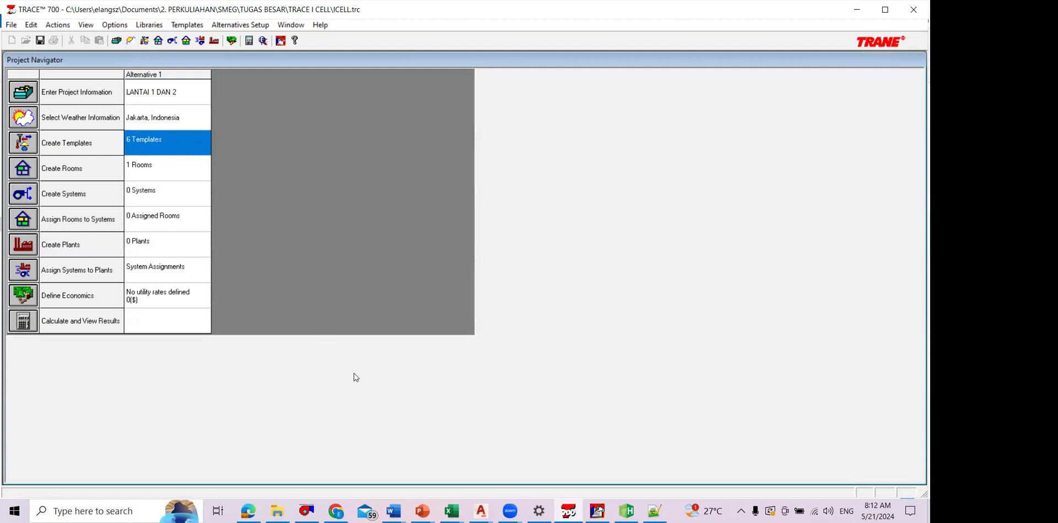
# Step: Open the project templates, look over the airflow and thermostat settings and the room template's internal load, airflow and thermostat choices, and close them
pyautogui.press('Return')
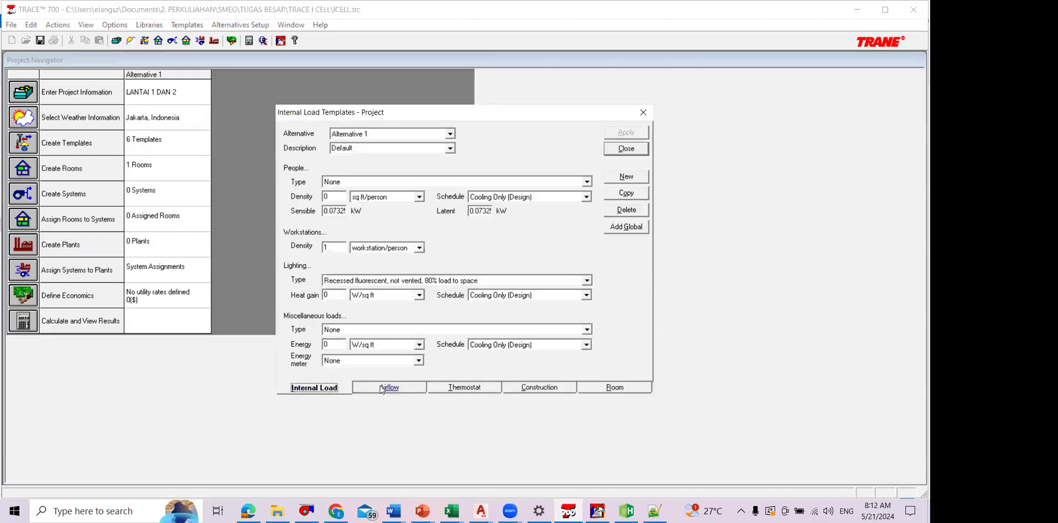
pyautogui.click(388, 390)
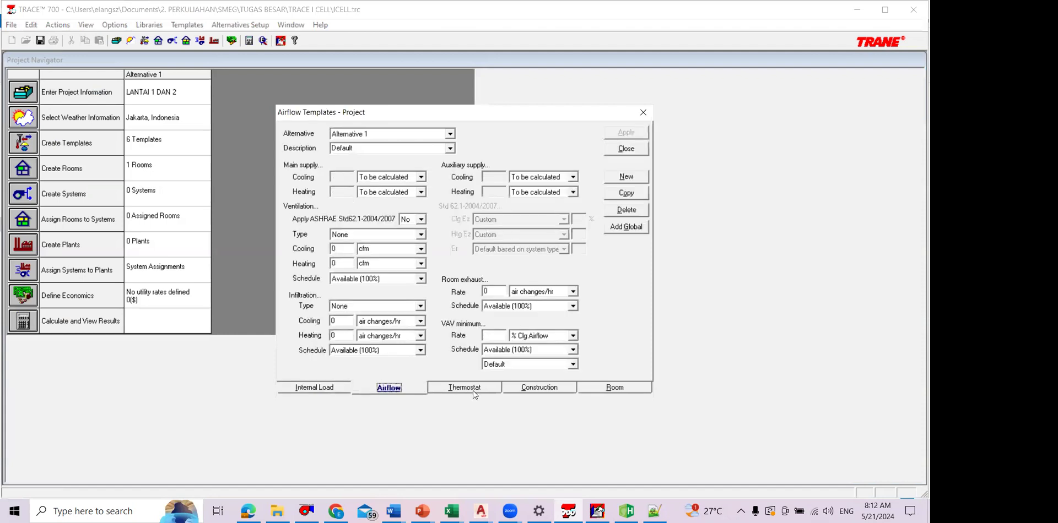
pyautogui.click(613, 388)
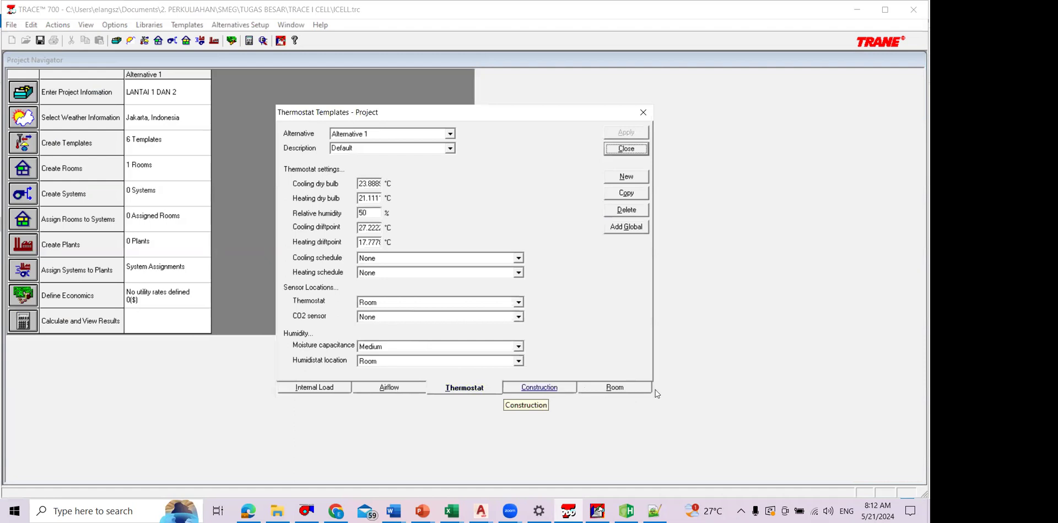
pyautogui.click(450, 148)
pyautogui.click(464, 153)
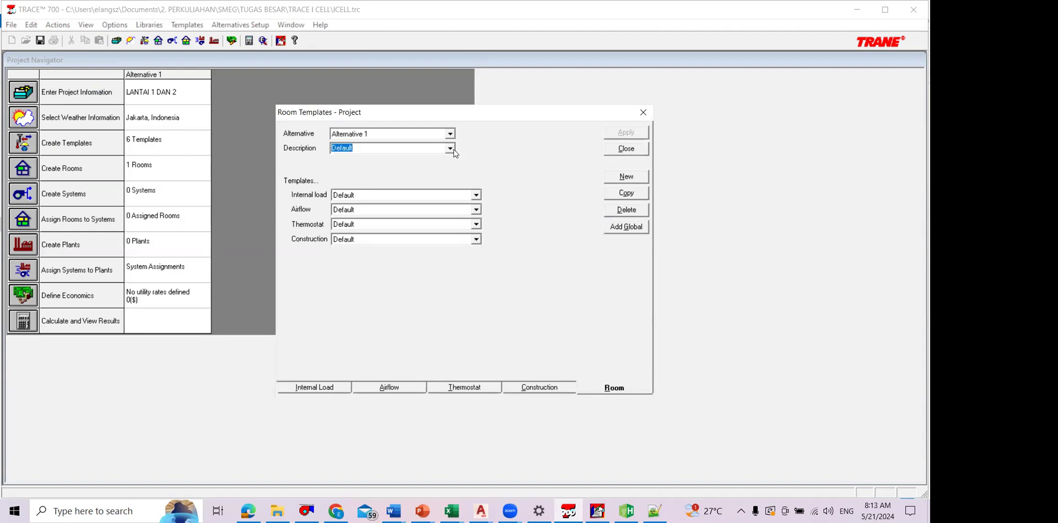
pyautogui.click(475, 195)
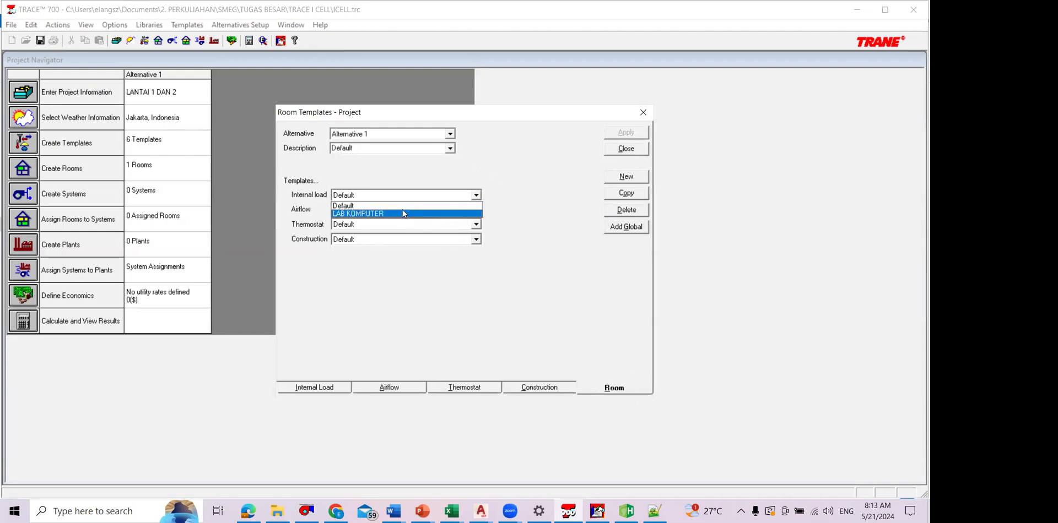
pyautogui.click(480, 223)
pyautogui.click(476, 209)
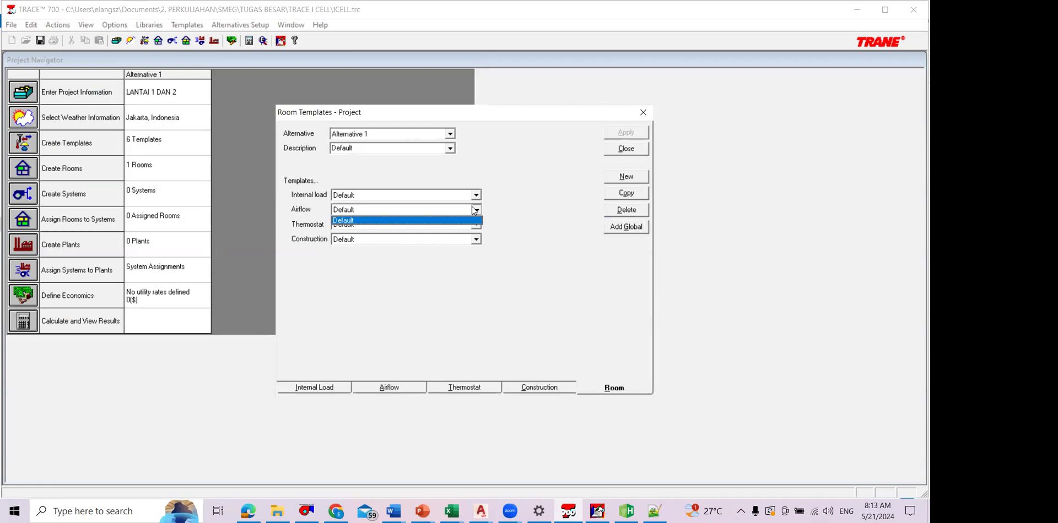
pyautogui.click(471, 216)
pyautogui.click(476, 224)
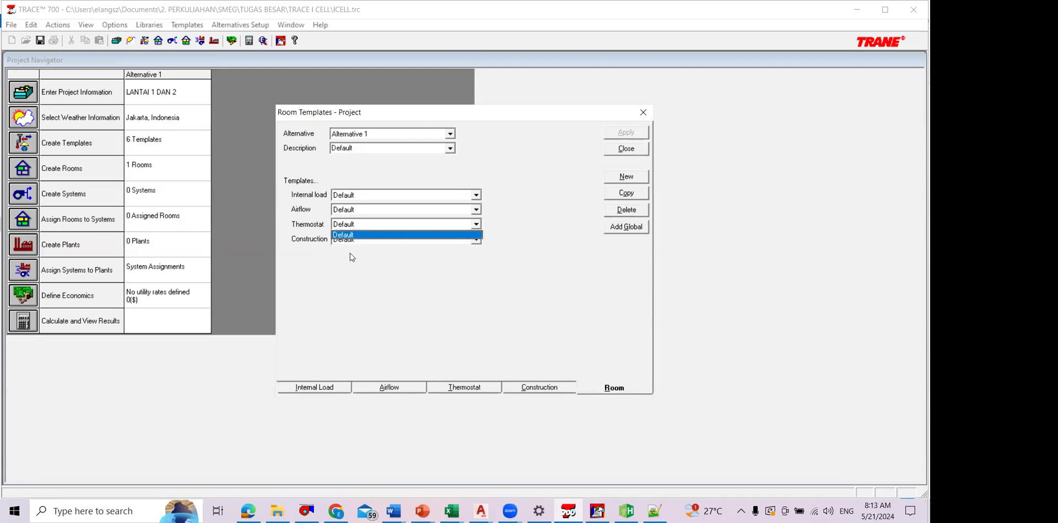
pyautogui.click(528, 254)
pyautogui.click(626, 150)
# Step: Open the single-sheet worksheet of Room - 001, check the available room template choices, and close the worksheet
pyautogui.click(33, 174)
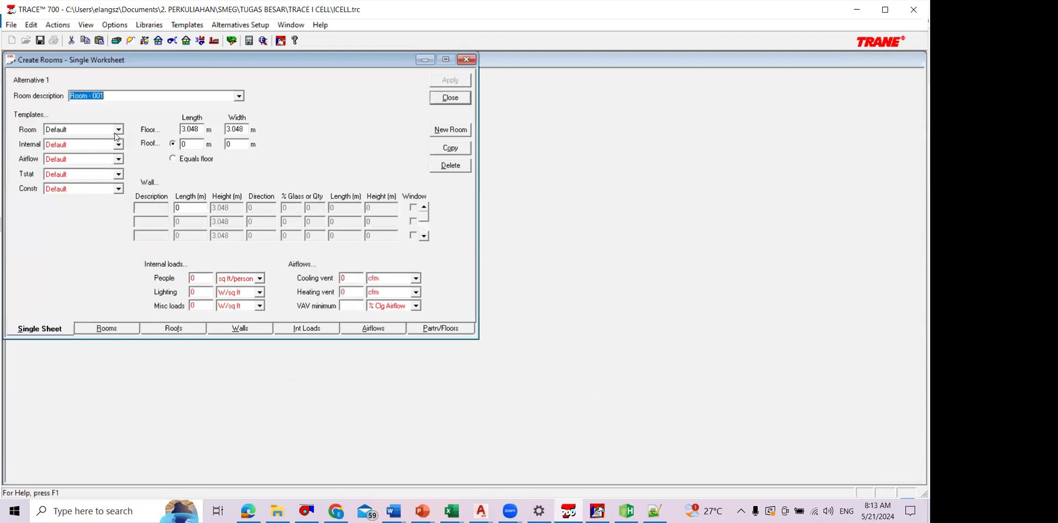
pyautogui.click(101, 132)
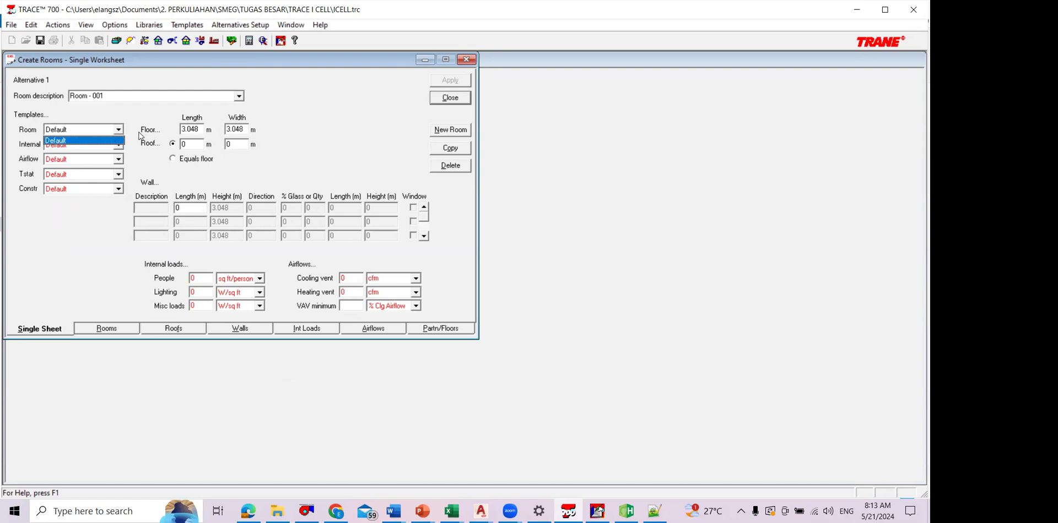
pyautogui.click(447, 101)
pyautogui.click(447, 99)
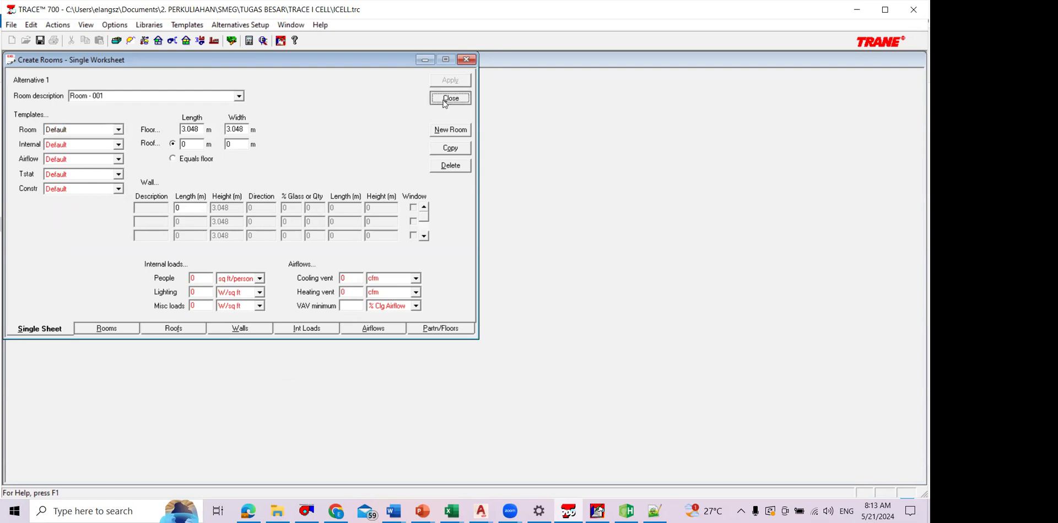
pyautogui.click(39, 171)
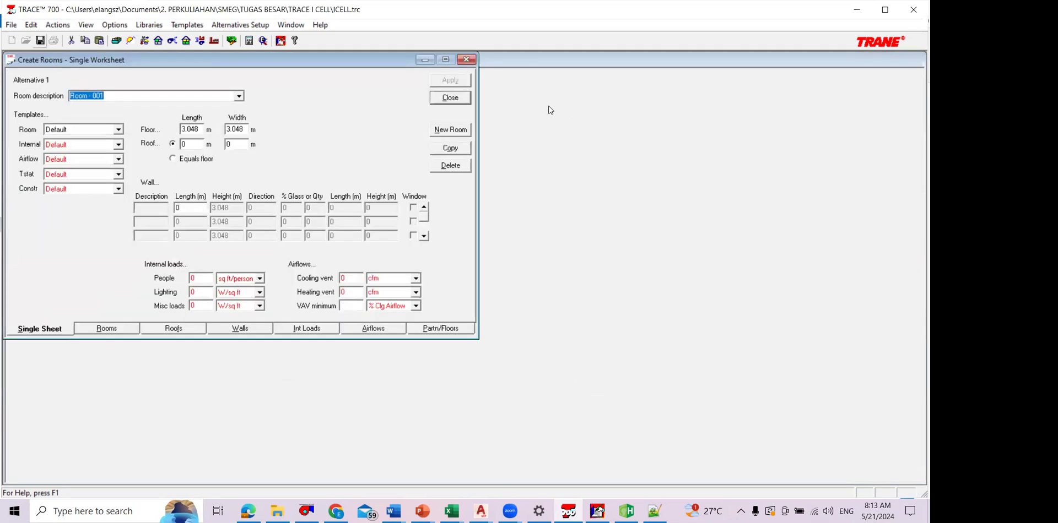
pyautogui.click(450, 100)
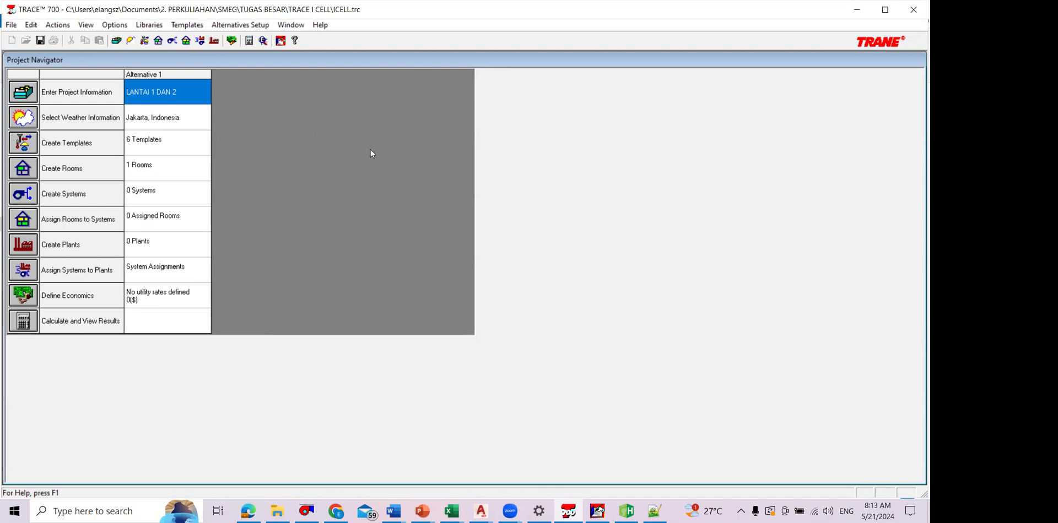
# Step: Examine the computer lab rooms on the 004.DENAH LANTAI 3.pdf floor plan, then return to TRACE 700 and close the internal load templates
pyautogui.click(20, 144)
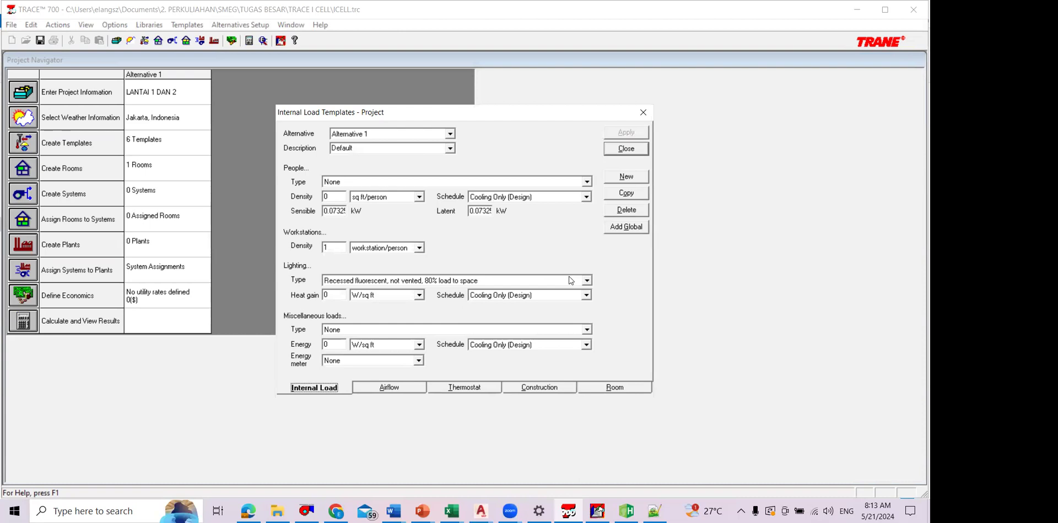
pyautogui.hotkey('alt', 'Tab')
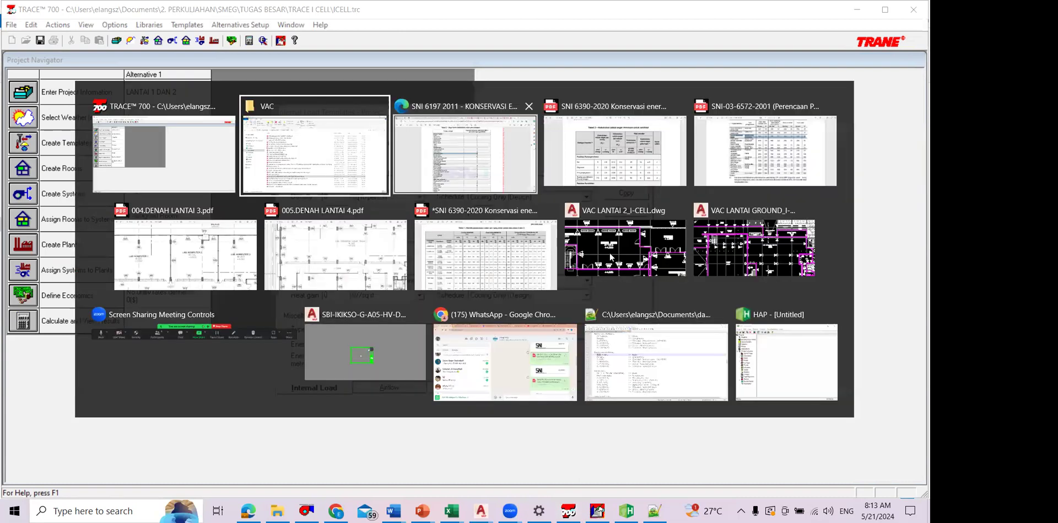
pyautogui.hotkey('alt', 'Tab')
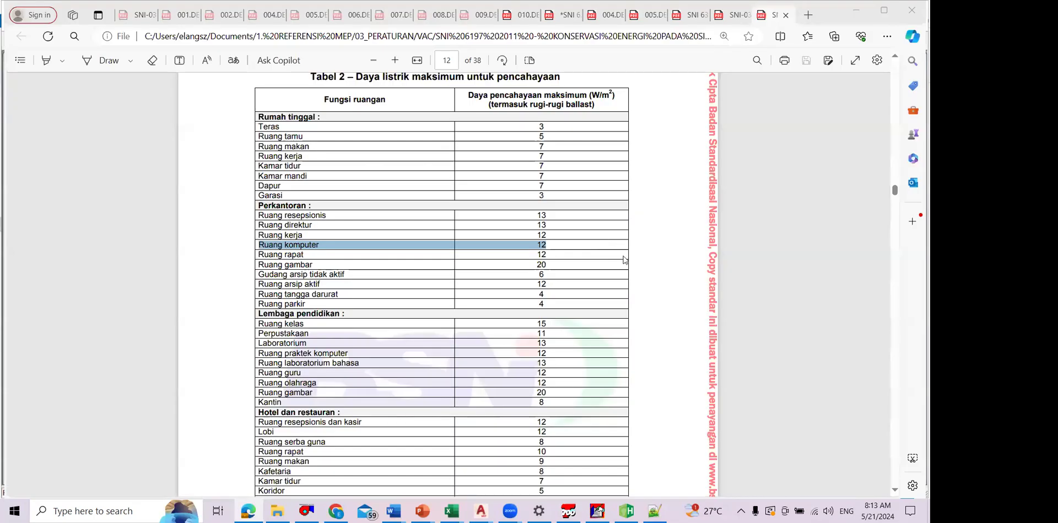
pyautogui.hotkey('alt', 'Tab')
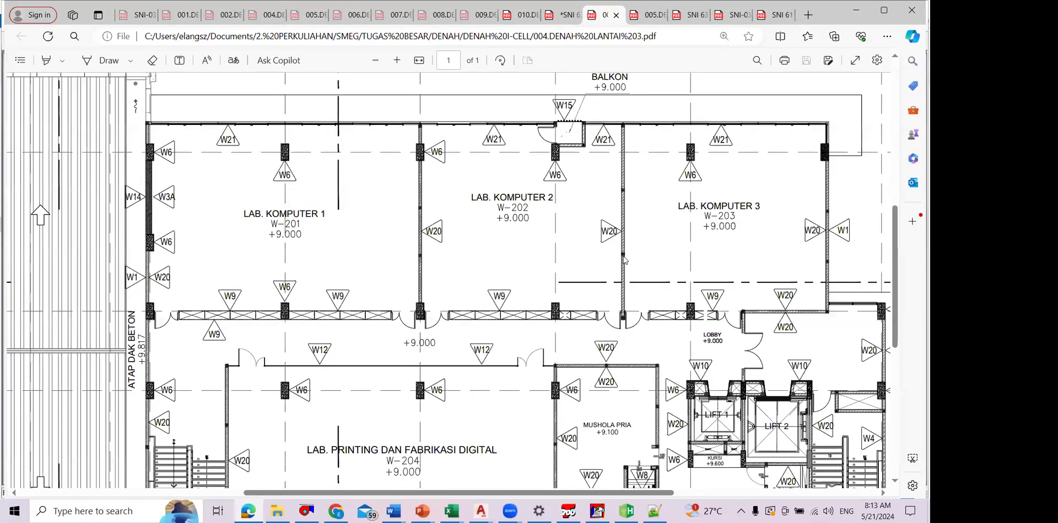
pyautogui.scroll(-1, 626, 262)
pyautogui.scroll(1, 648, 276)
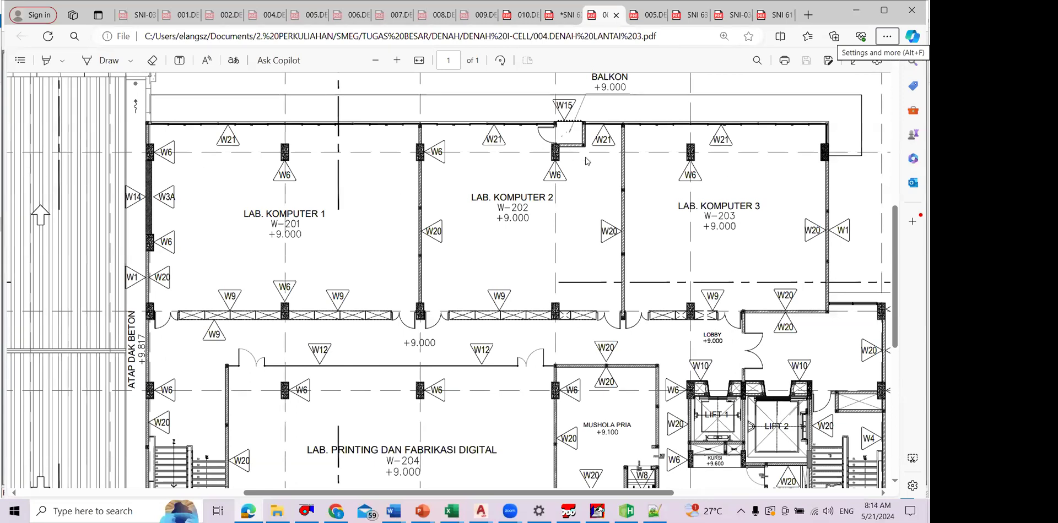
pyautogui.hotkey('alt', 'Tab')
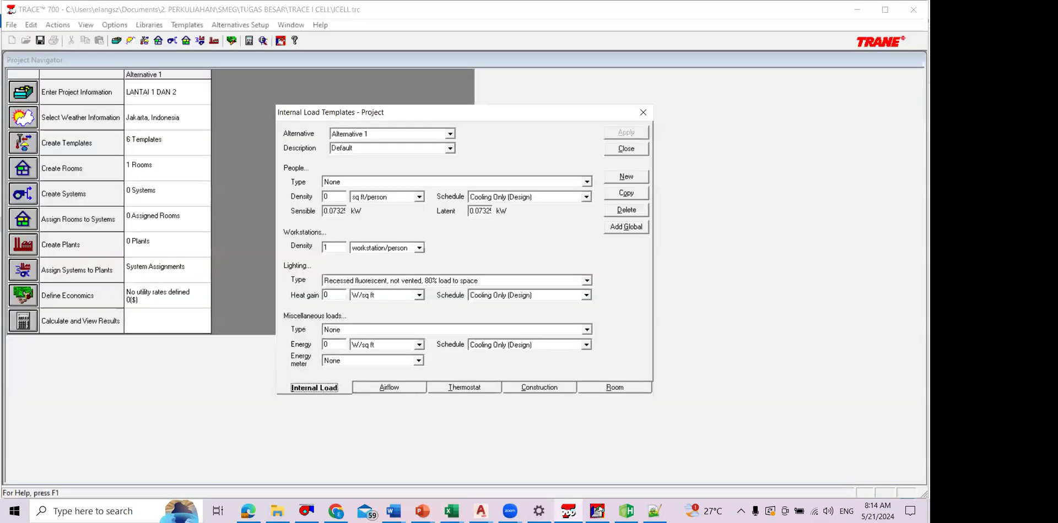
pyautogui.click(626, 149)
pyautogui.click(24, 169)
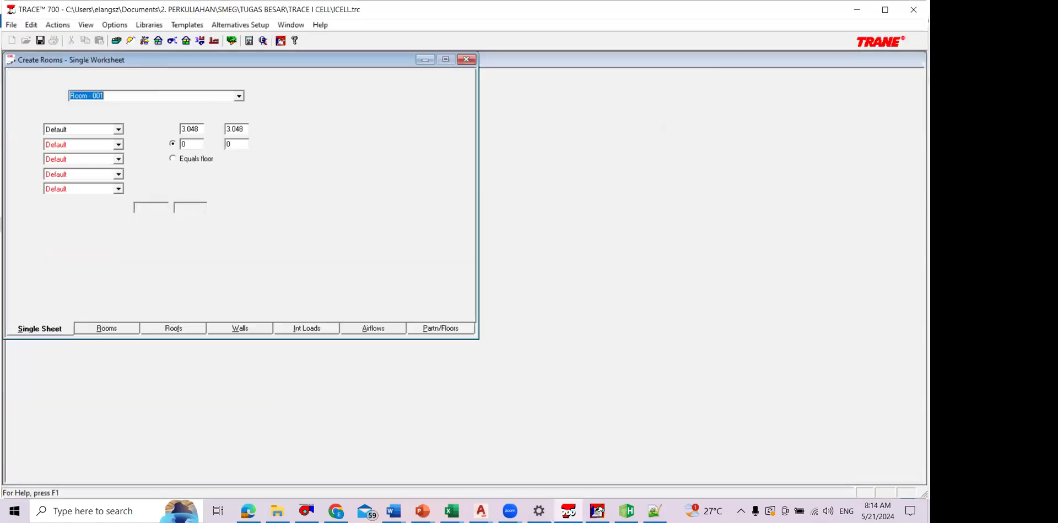
pyautogui.press('capslock')
pyautogui.write('LA')
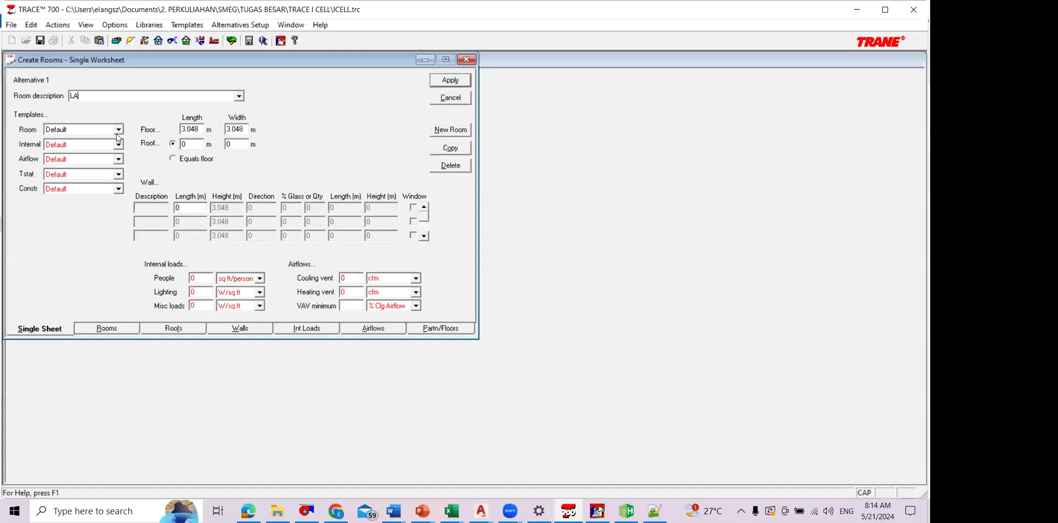
pyautogui.write('B KOMPUTER 1')
pyautogui.click(118, 130)
pyautogui.click(177, 331)
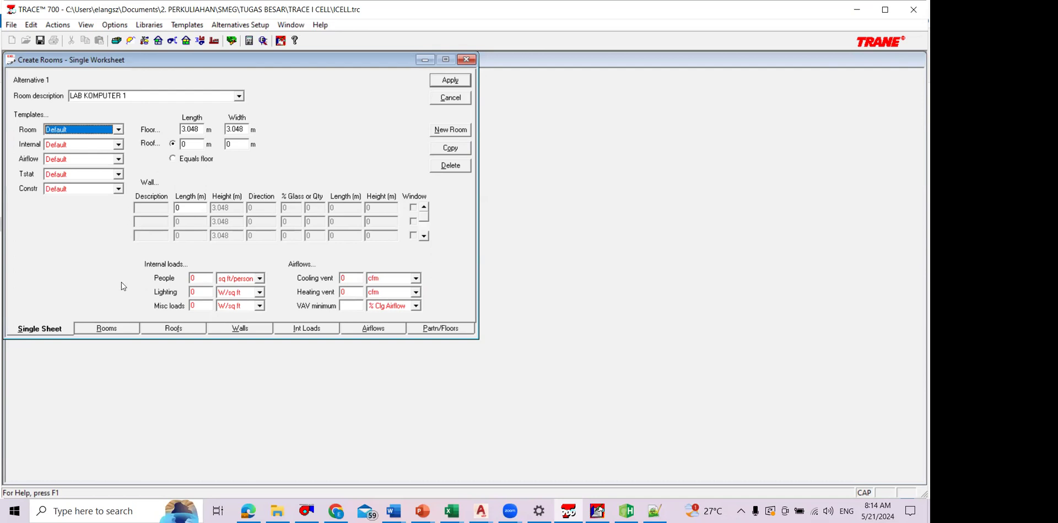
pyautogui.click(196, 129)
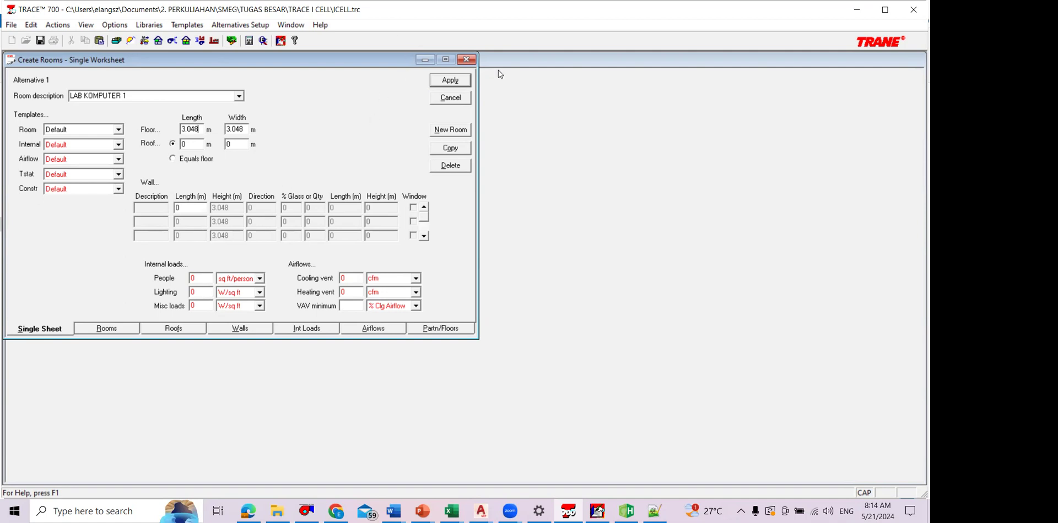
pyautogui.press('Return')
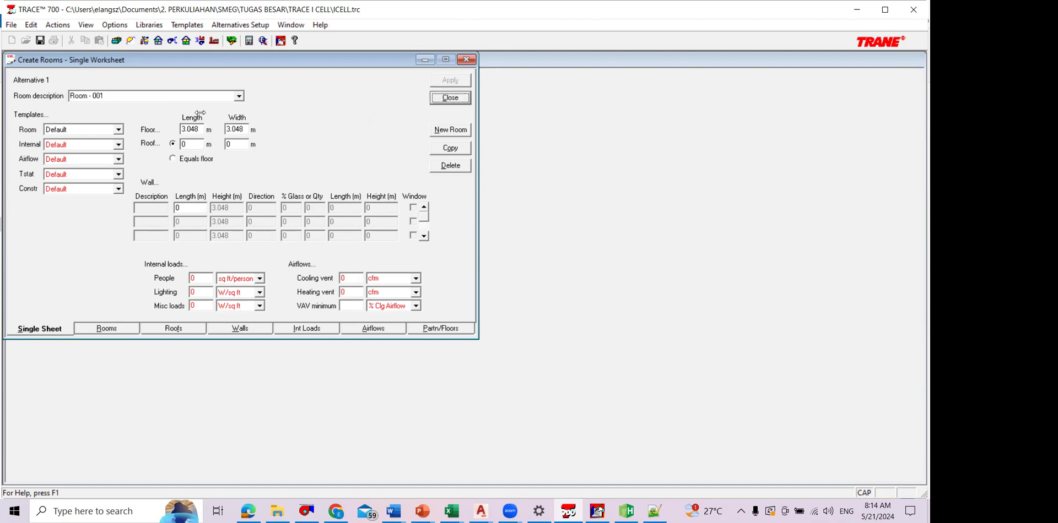
pyautogui.press('Return')
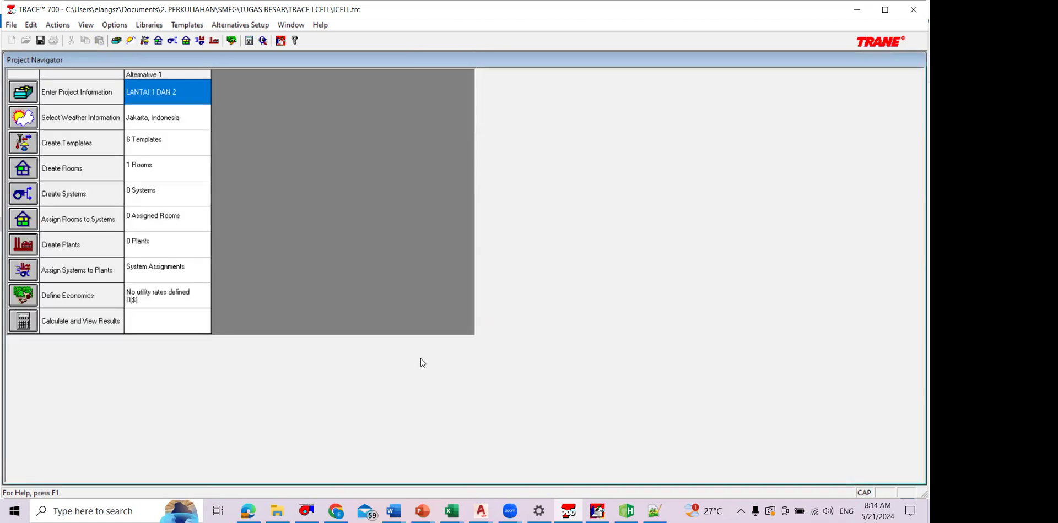
# Step: Open the project templates and display the LAB KOMPUTER internal load template
pyautogui.press('Down')
pyautogui.press('Down')
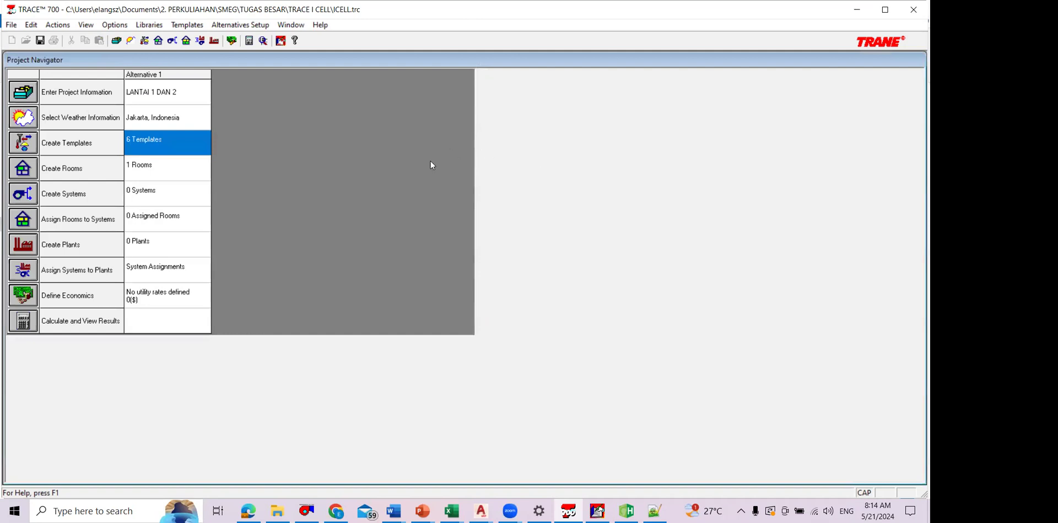
pyautogui.press('Return')
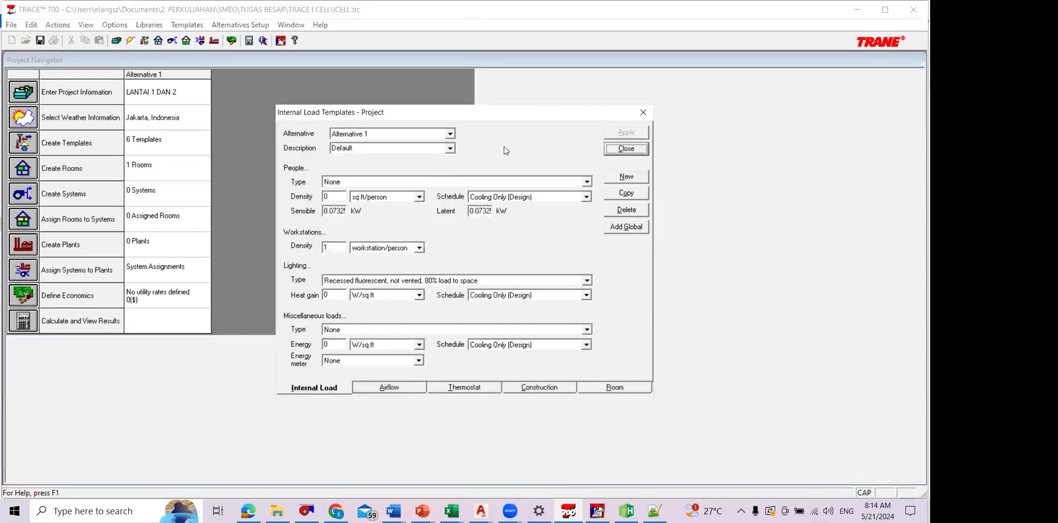
pyautogui.press('Tab')
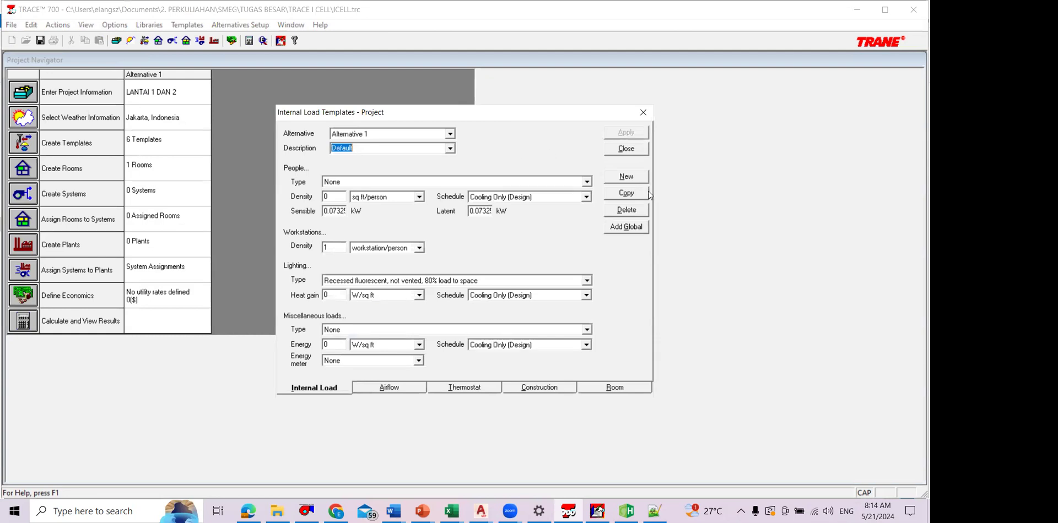
pyautogui.click(450, 148)
pyautogui.click(397, 167)
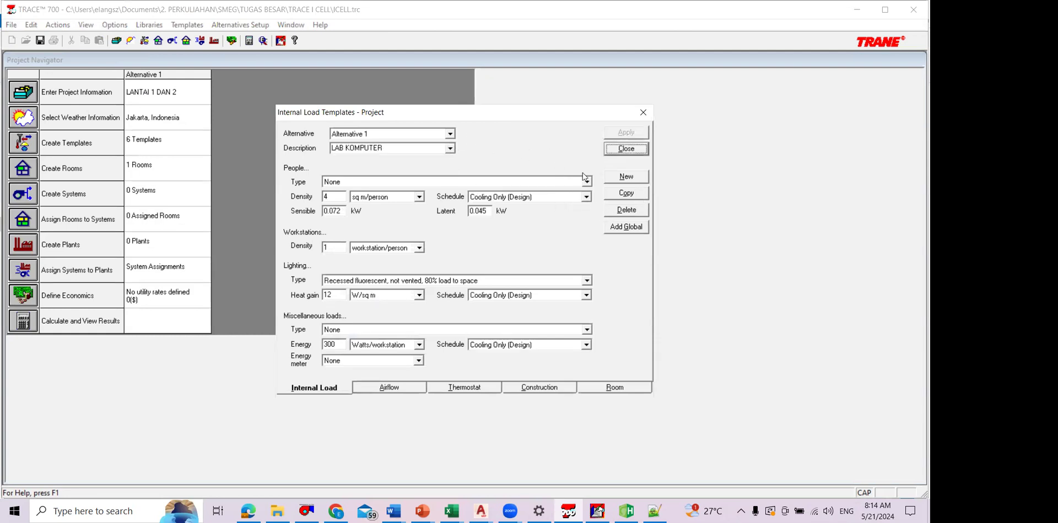
# Step: Look over the schedule choices for people, lighting and miscellaneous loads in the LAB KOMPUTER template, and close it without changes
pyautogui.click(586, 197)
pyautogui.click(595, 346)
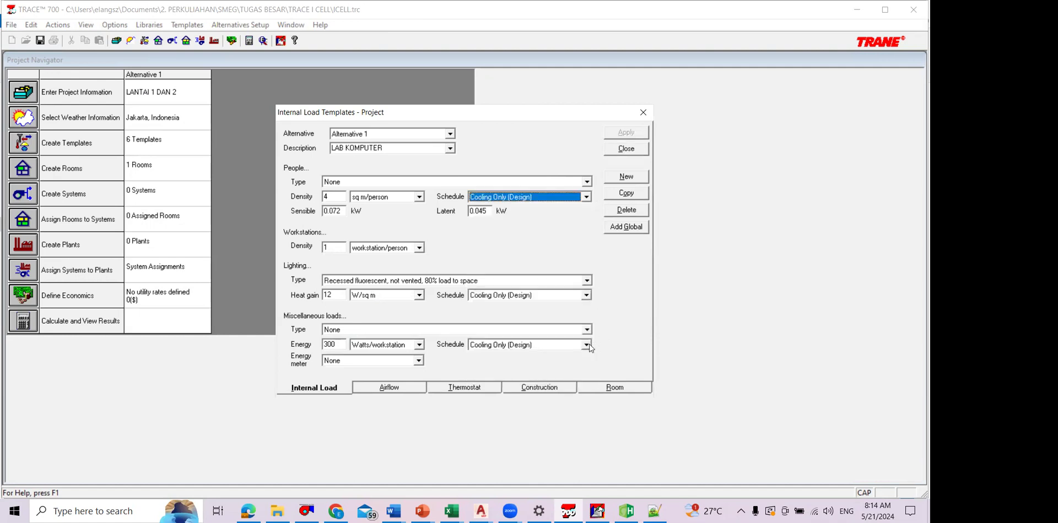
pyautogui.click(586, 295)
pyautogui.click(618, 332)
pyautogui.click(586, 345)
pyautogui.click(586, 345)
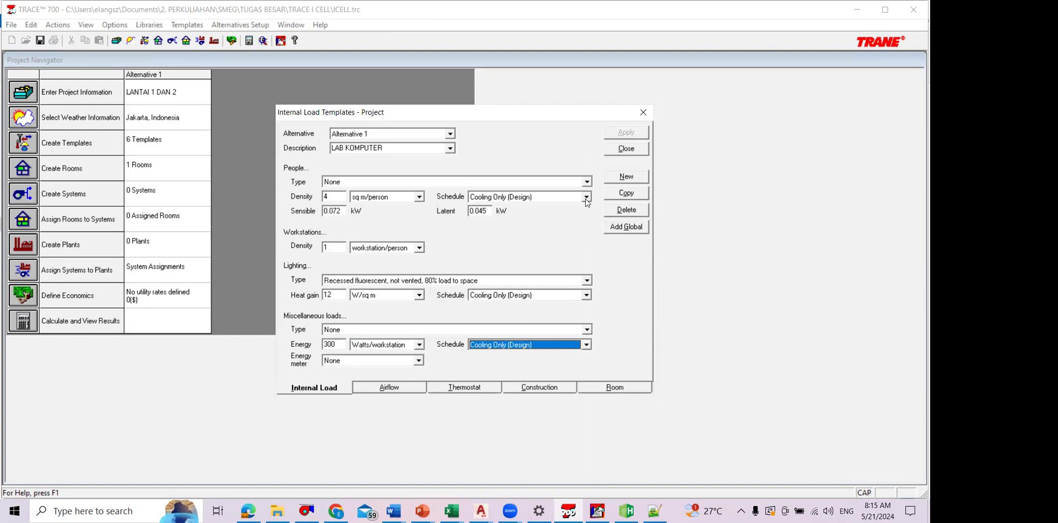
pyautogui.click(585, 198)
pyautogui.click(587, 199)
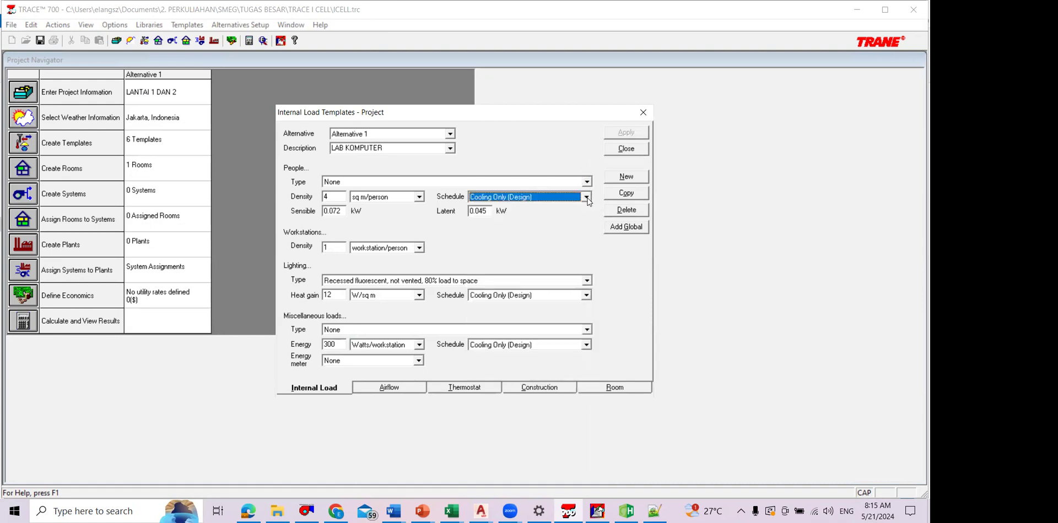
pyautogui.click(588, 200)
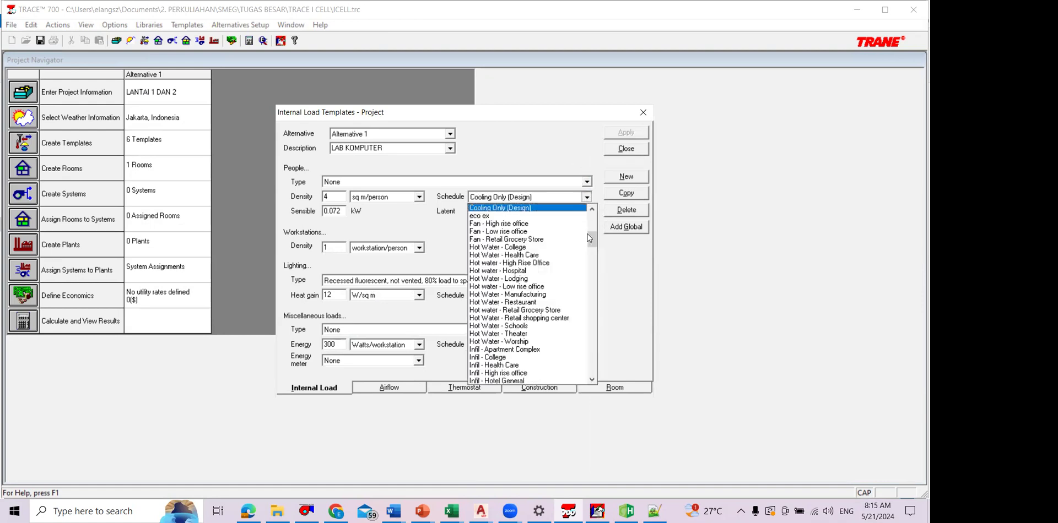
pyautogui.click(622, 152)
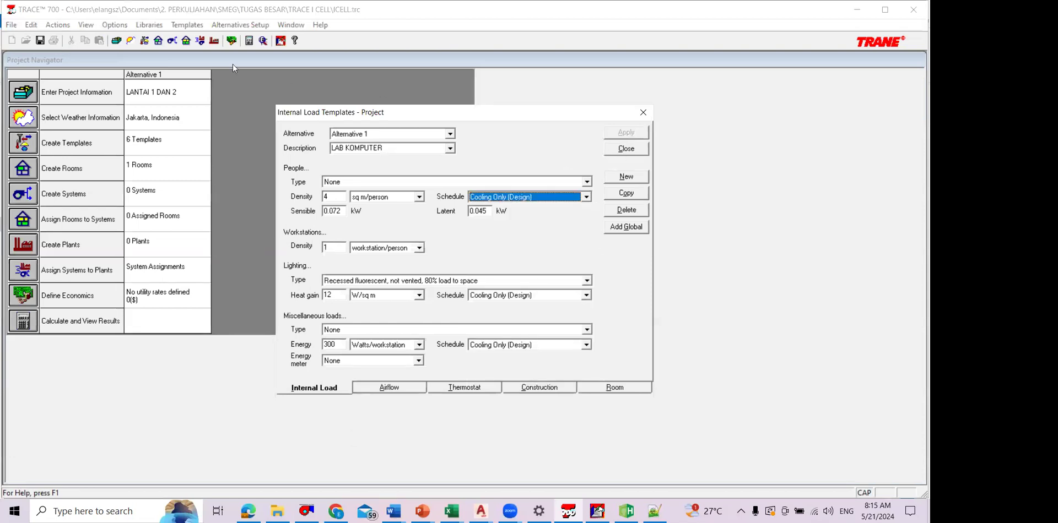
pyautogui.press('Escape')
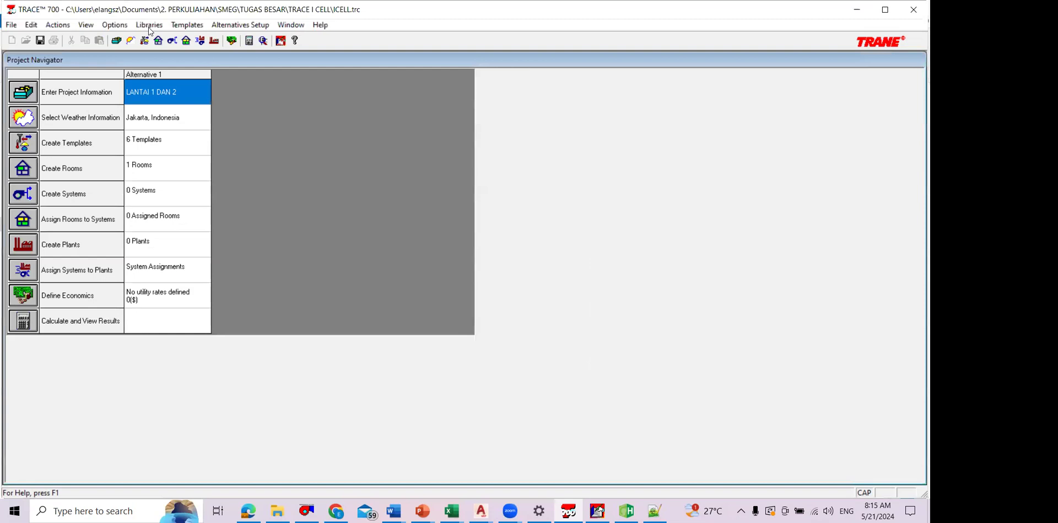
pyautogui.click(148, 27)
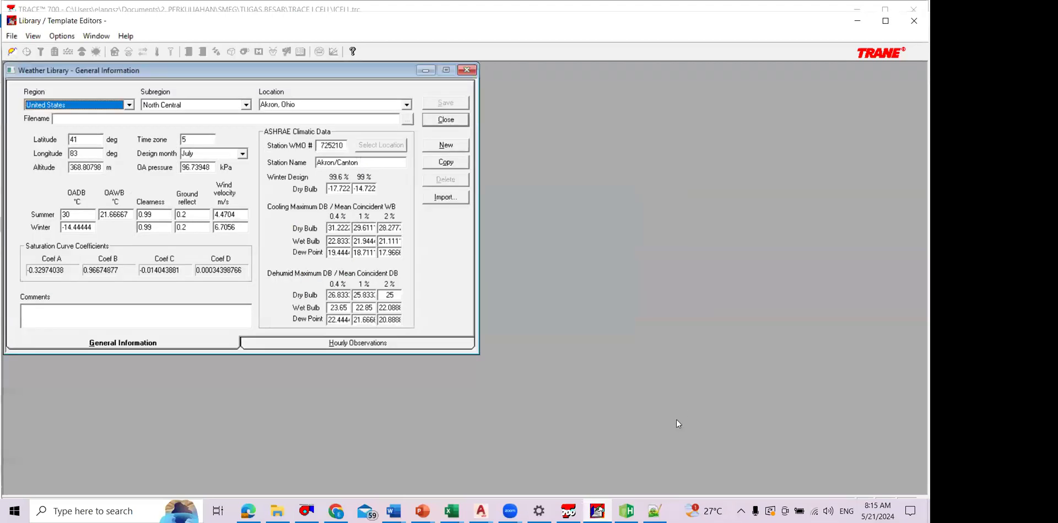
pyautogui.click(467, 70)
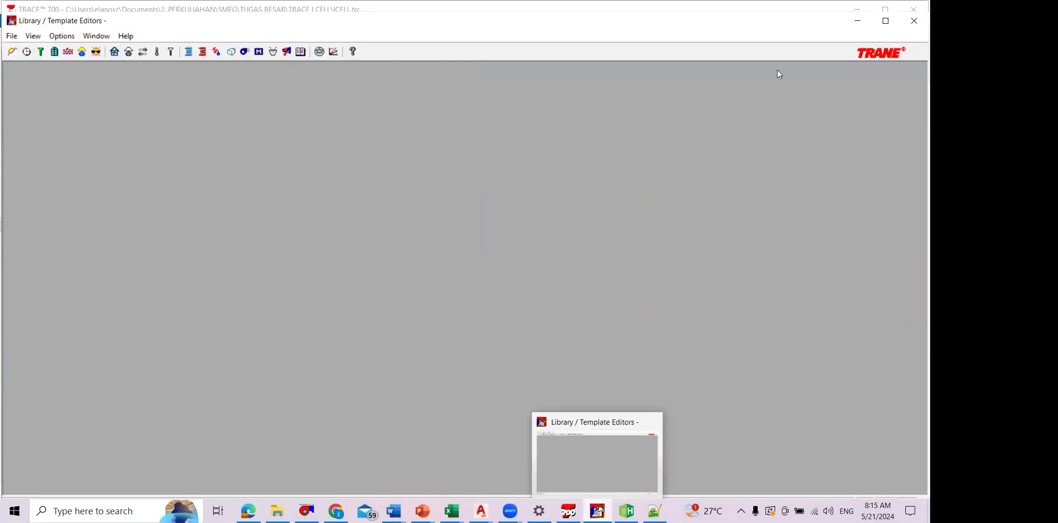
pyautogui.click(915, 21)
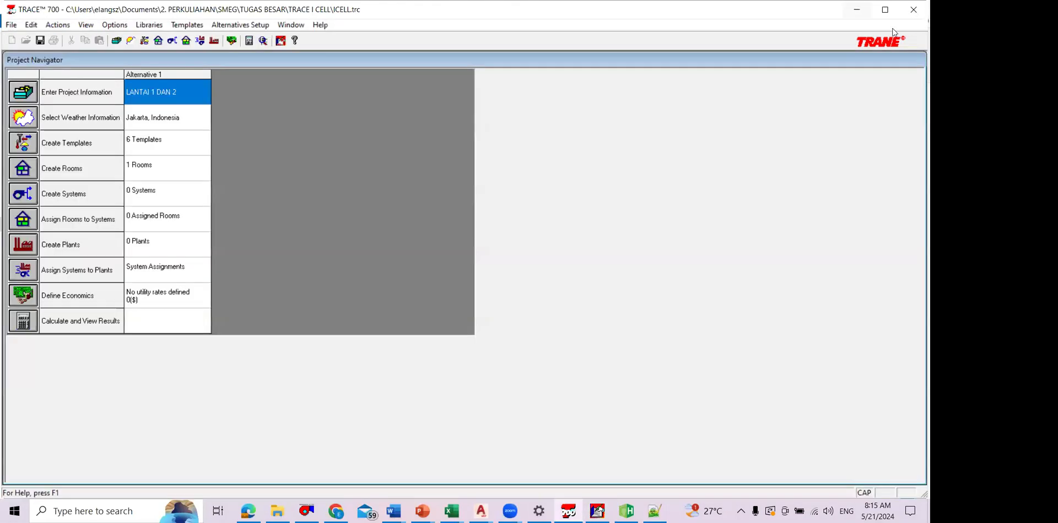
pyautogui.click(169, 26)
pyautogui.click(914, 21)
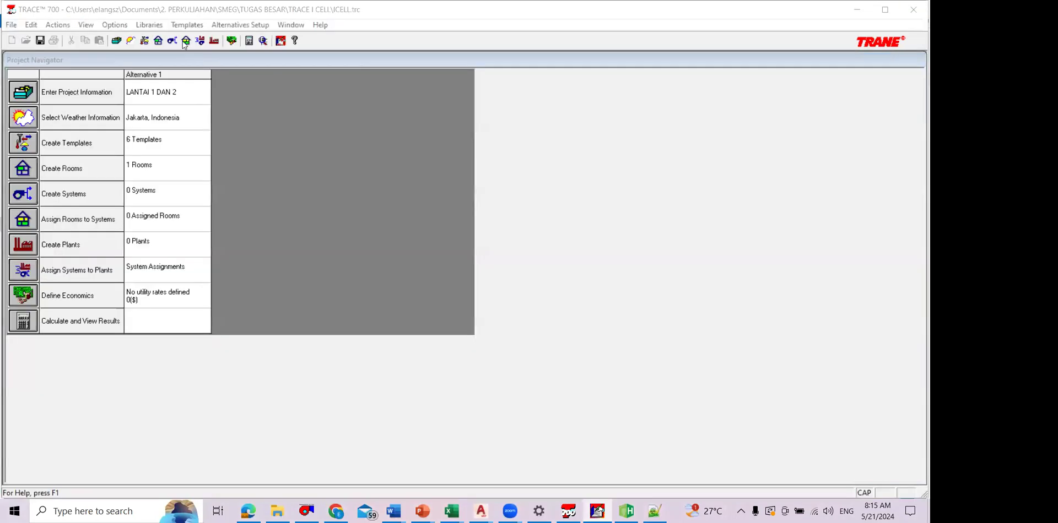
# Step: Open the Library / Template Editors through the schedules library and shift its window so the project navigator shows behind it
pyautogui.click(155, 26)
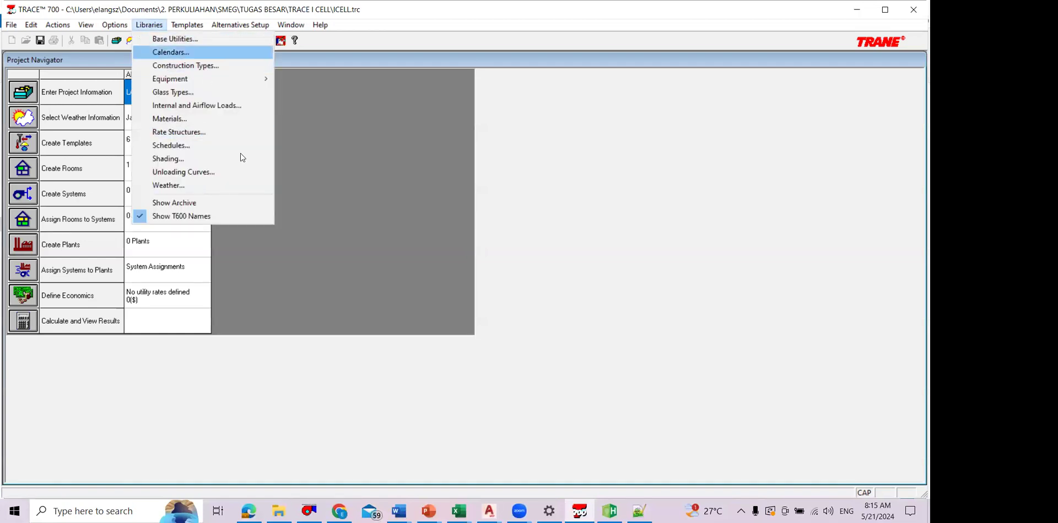
pyautogui.click(187, 141)
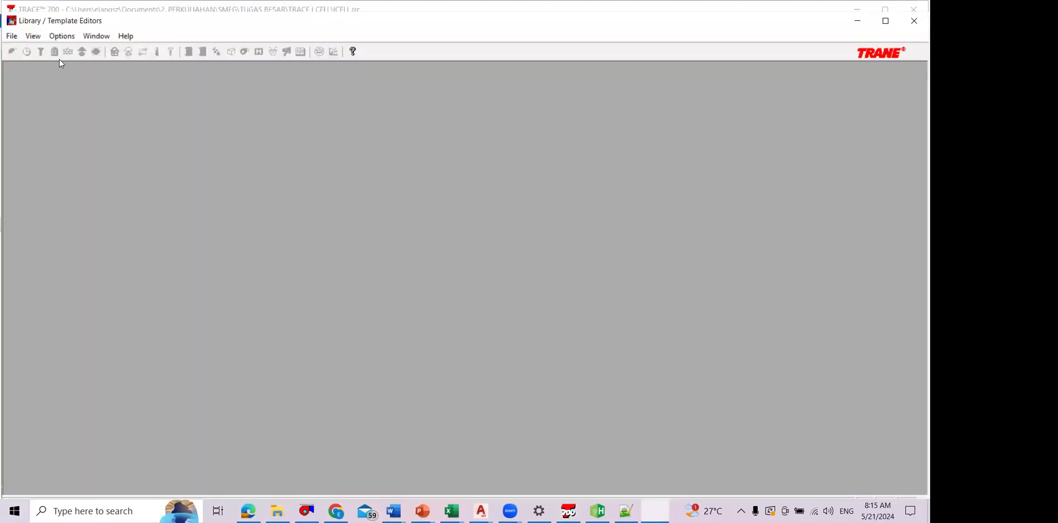
pyautogui.click(452, 123)
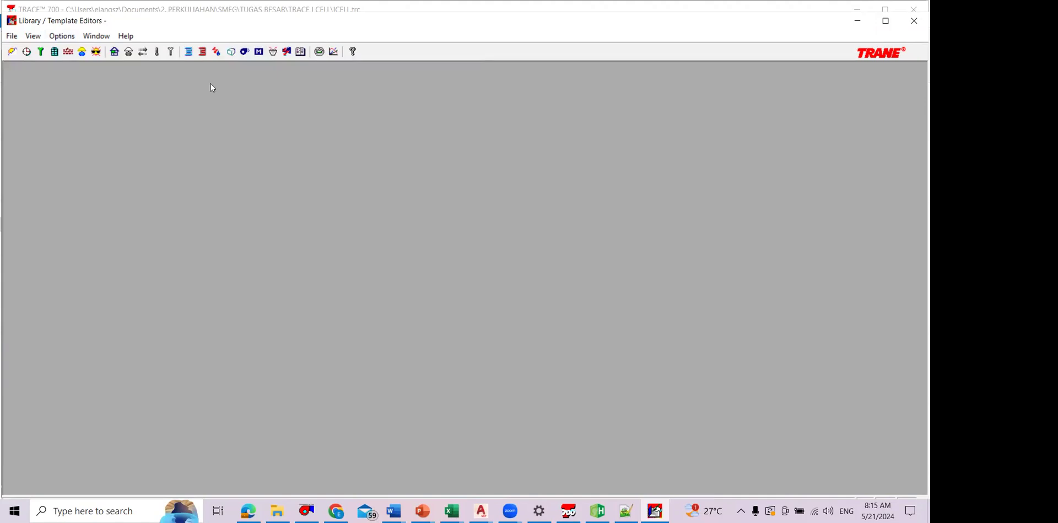
pyautogui.moveTo(246, 21); pyautogui.dragTo(266, 77)
pyautogui.moveTo(218, 33); pyautogui.dragTo(261, 50)
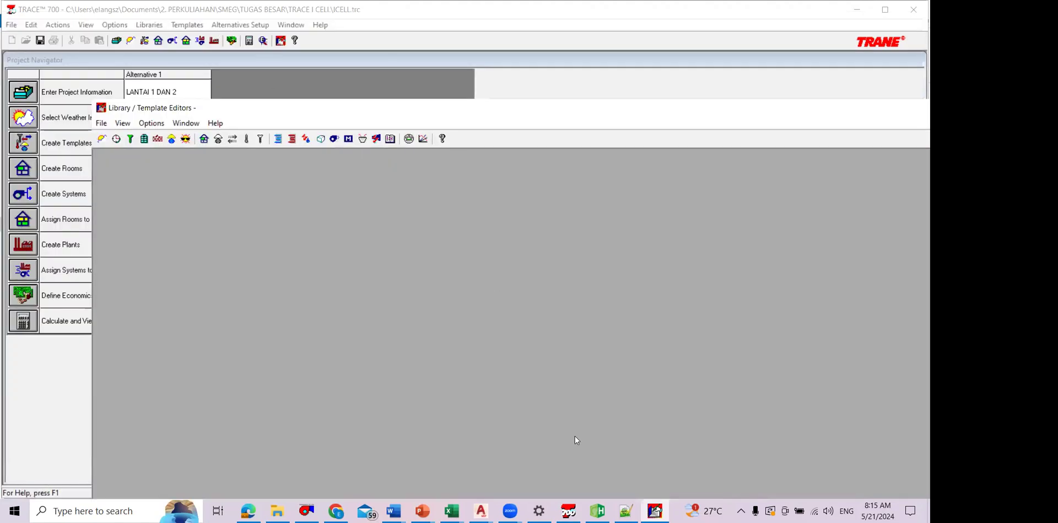
# Step: Create a new utilization schedule in the schedule library with the description Jam Belajar Mengajar
pyautogui.click(568, 512)
pyautogui.hotkey('alt', 'Tab')
pyautogui.click(116, 139)
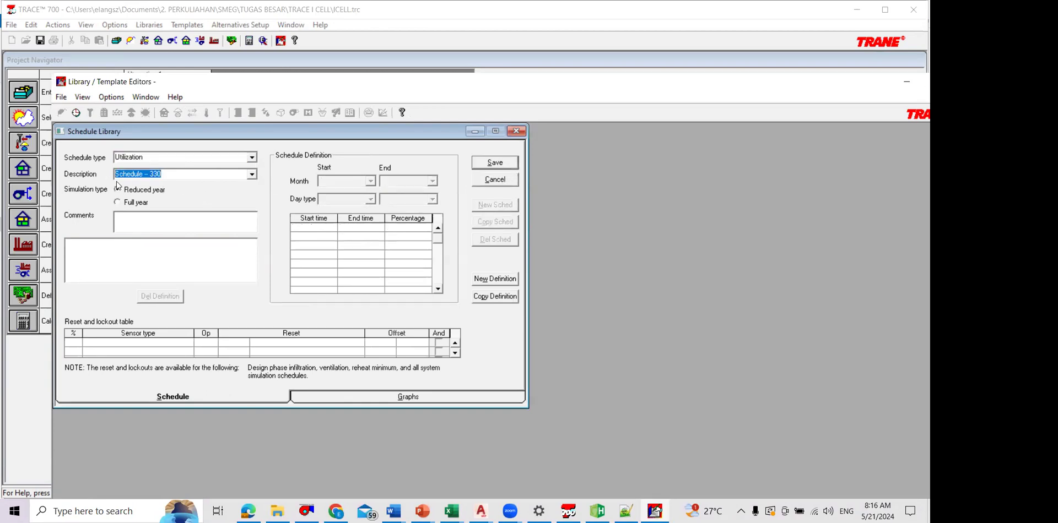
pyautogui.write('Jam Belajar Mengajar')
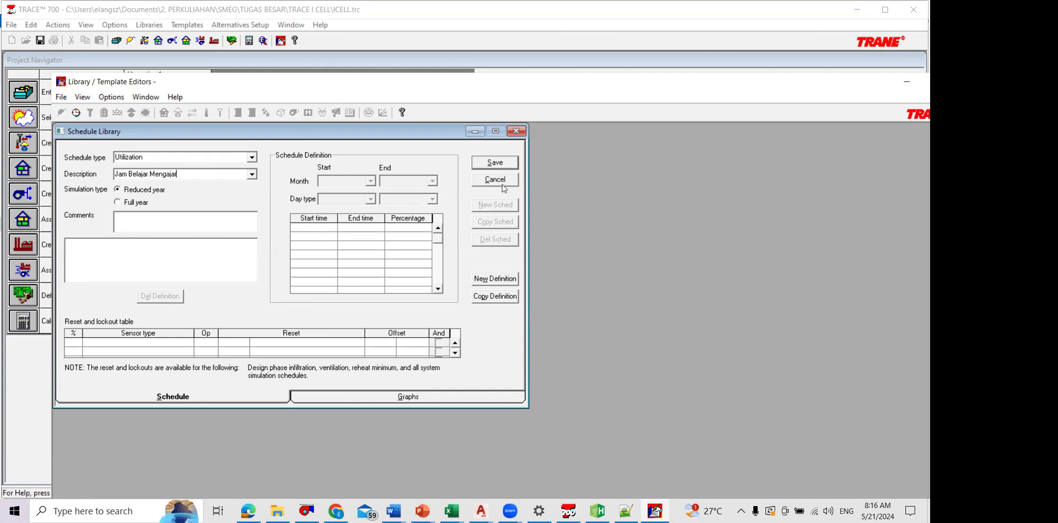
# Step: Add a January to December definition for cooling design to Sunday, with 0 percent from midnight to 8 a.m
pyautogui.click(510, 285)
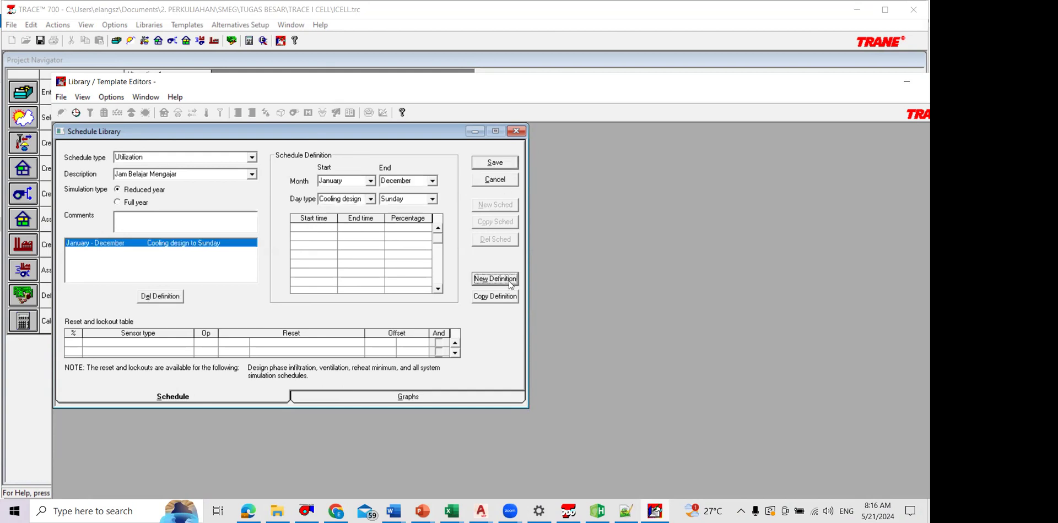
pyautogui.click(330, 230)
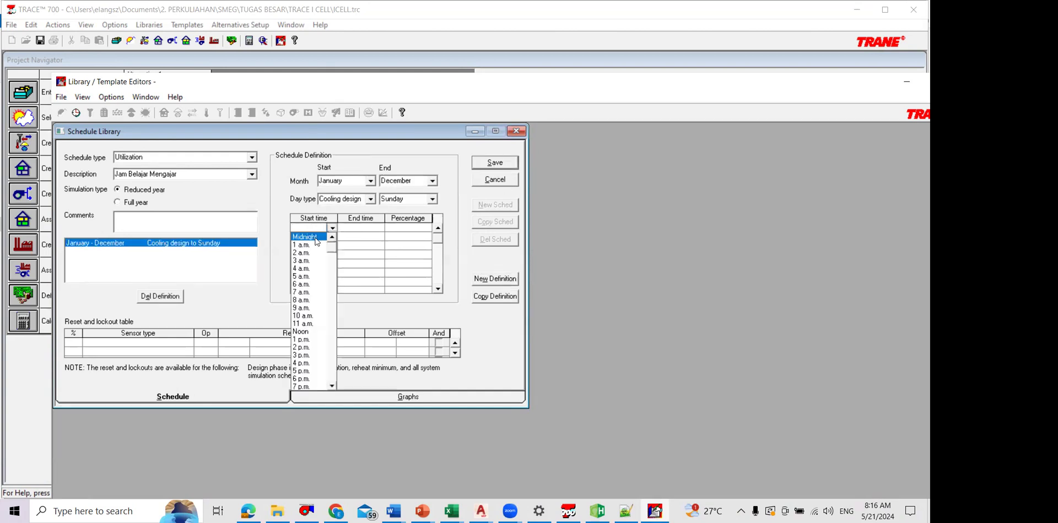
pyautogui.click(316, 238)
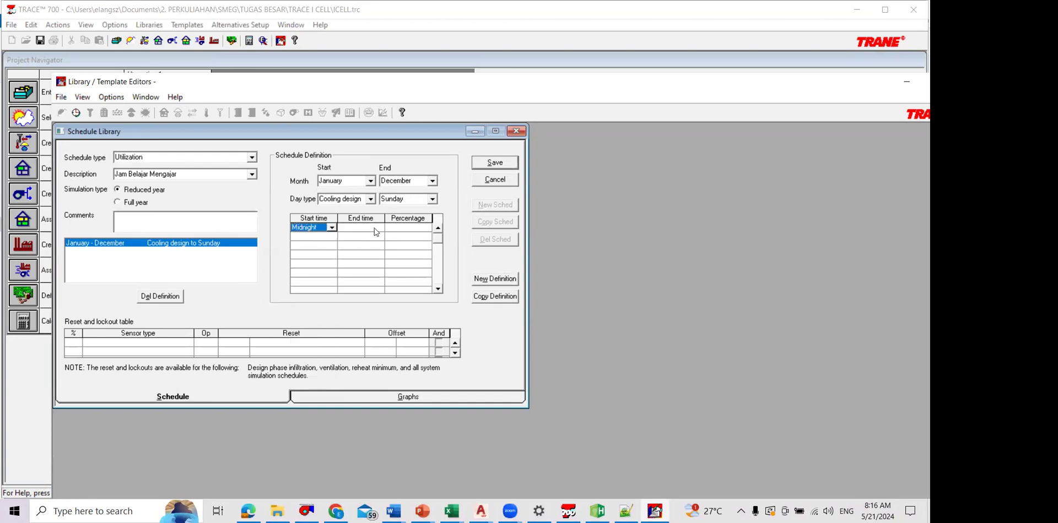
pyautogui.click(368, 289)
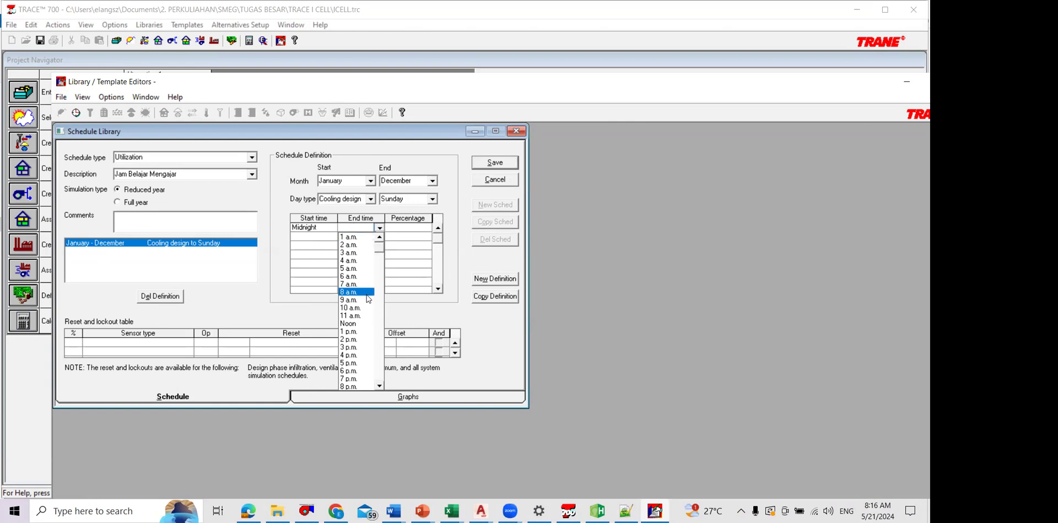
pyautogui.press('Return')
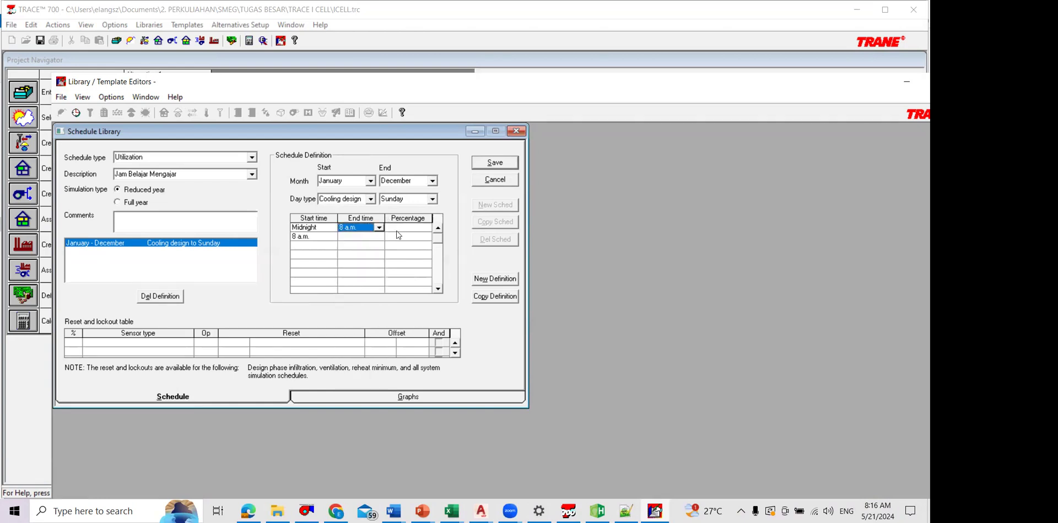
pyautogui.press('Tab')
pyautogui.write('0')
# Step: Add a second period to the definition from 8 a.m. to 6 p.m. at 100 percent
pyautogui.click(380, 237)
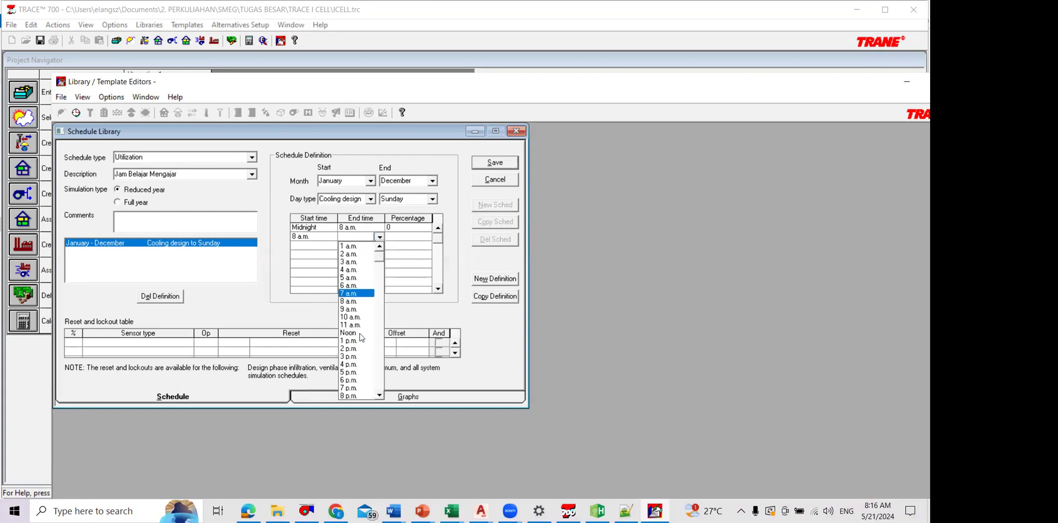
pyautogui.click(363, 331)
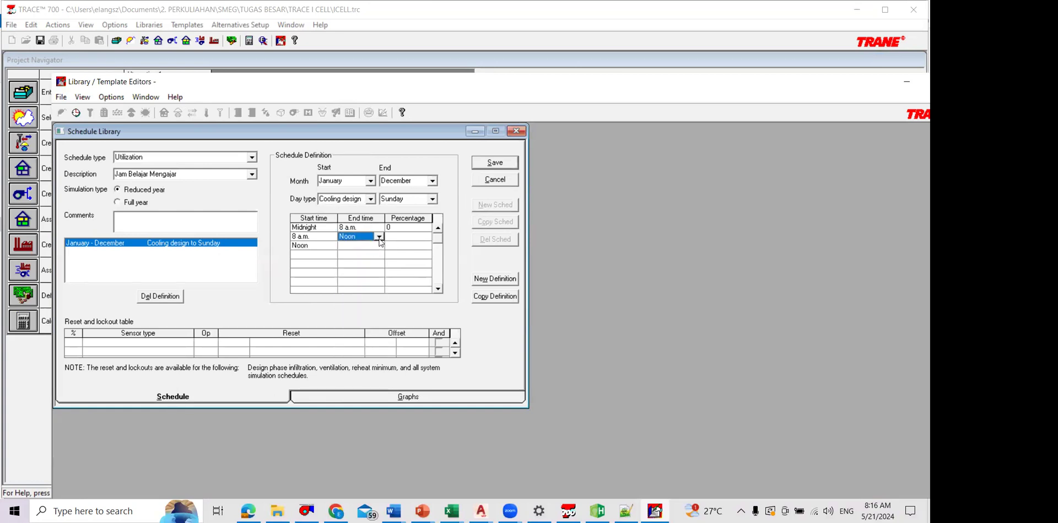
pyautogui.click(379, 238)
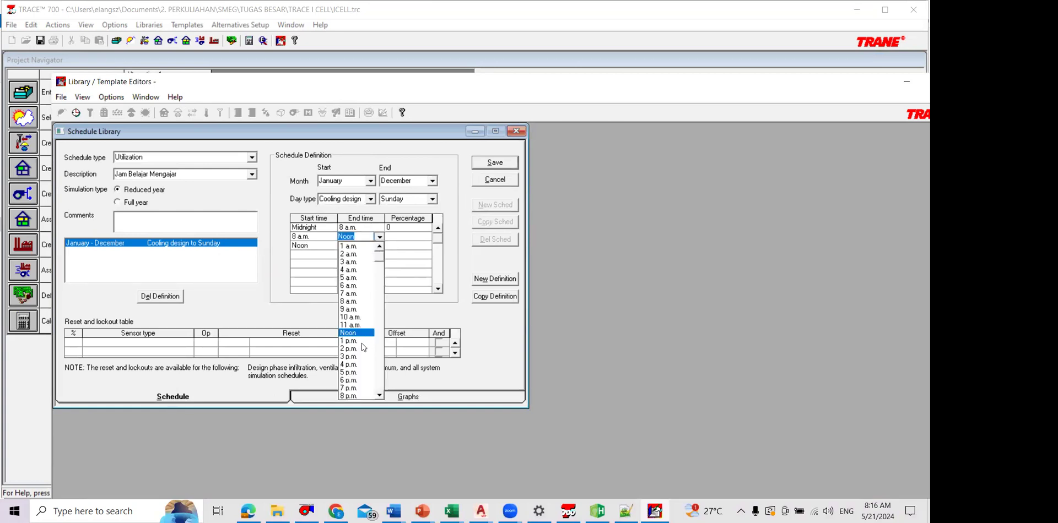
pyautogui.click(406, 240)
pyautogui.press('Tab')
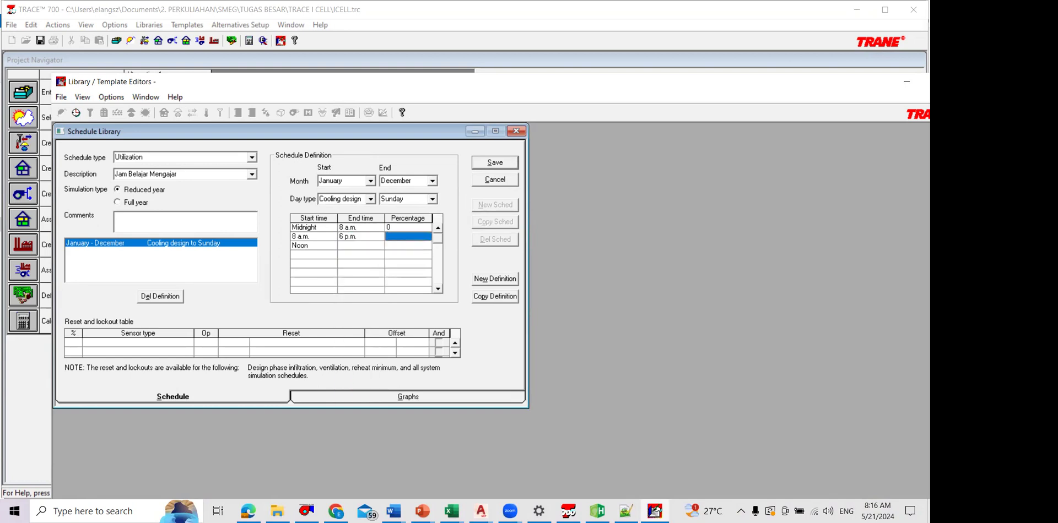
pyautogui.write('100')
# Step: Set the third period to run from 6 p.m. to midnight at 0 percent, and try to save the schedule
pyautogui.click(361, 246)
pyautogui.click(326, 246)
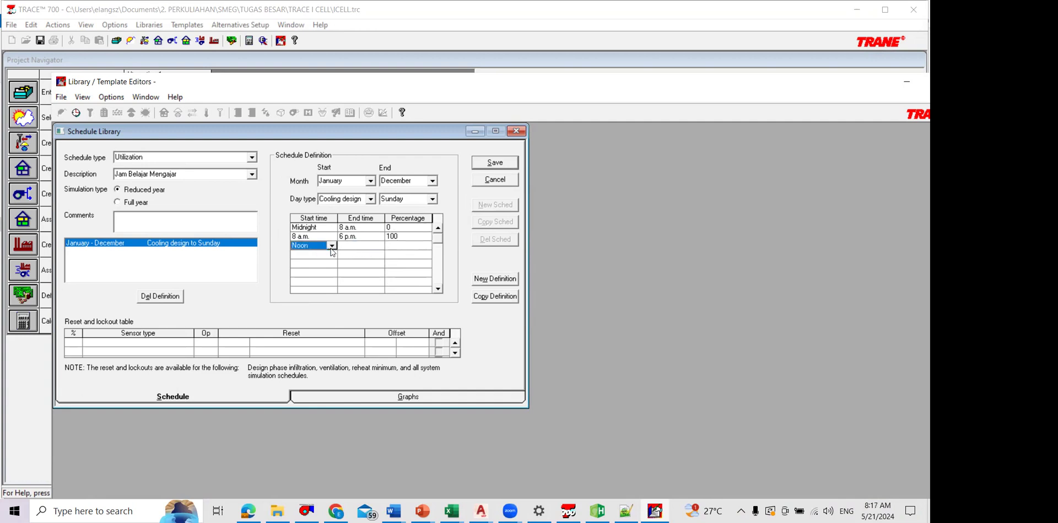
pyautogui.click(332, 246)
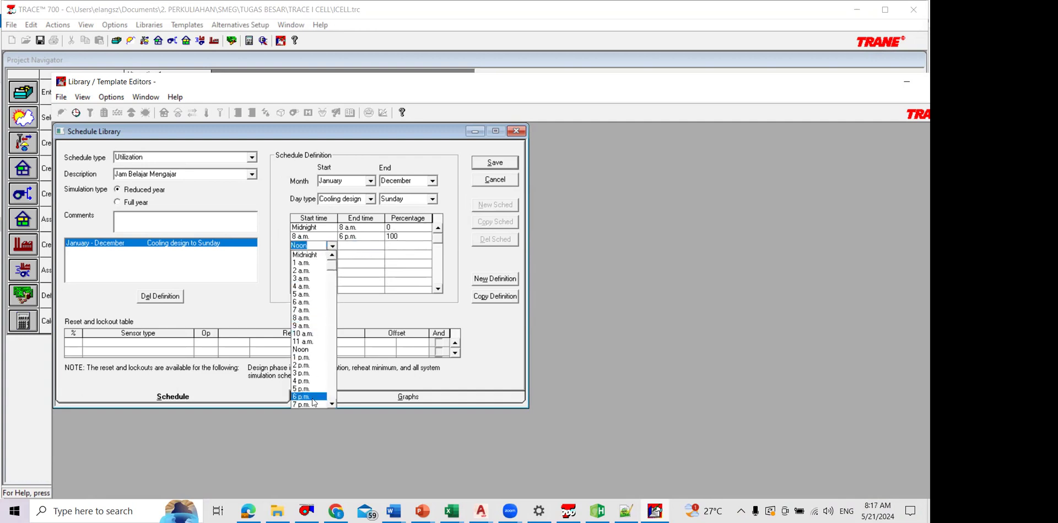
pyautogui.click(371, 254)
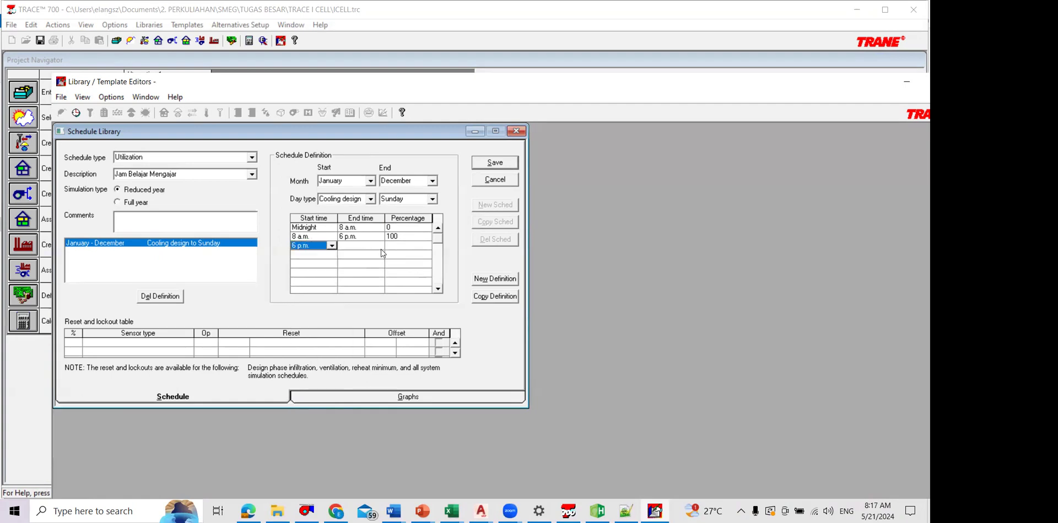
pyautogui.click(381, 250)
pyautogui.click(380, 248)
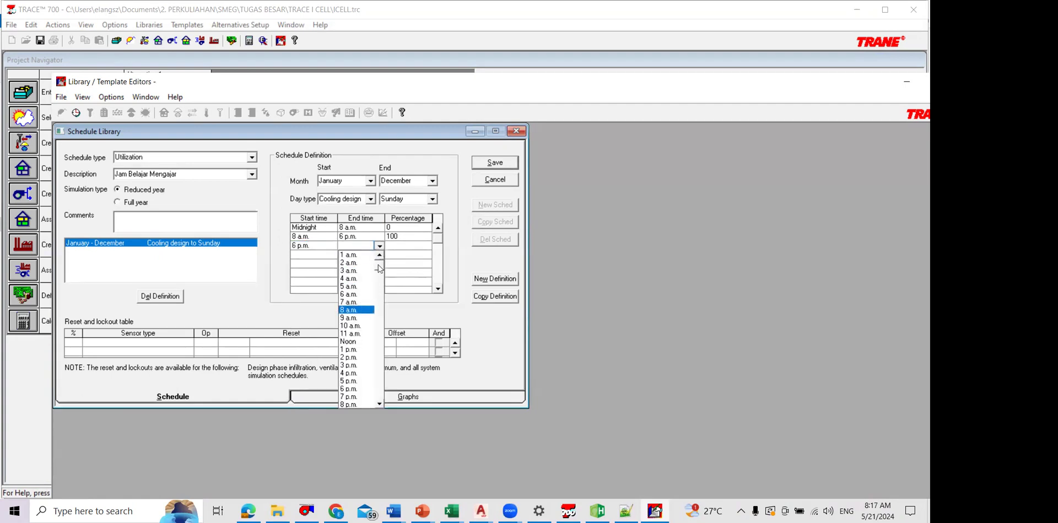
pyautogui.click(379, 403)
pyautogui.click(363, 405)
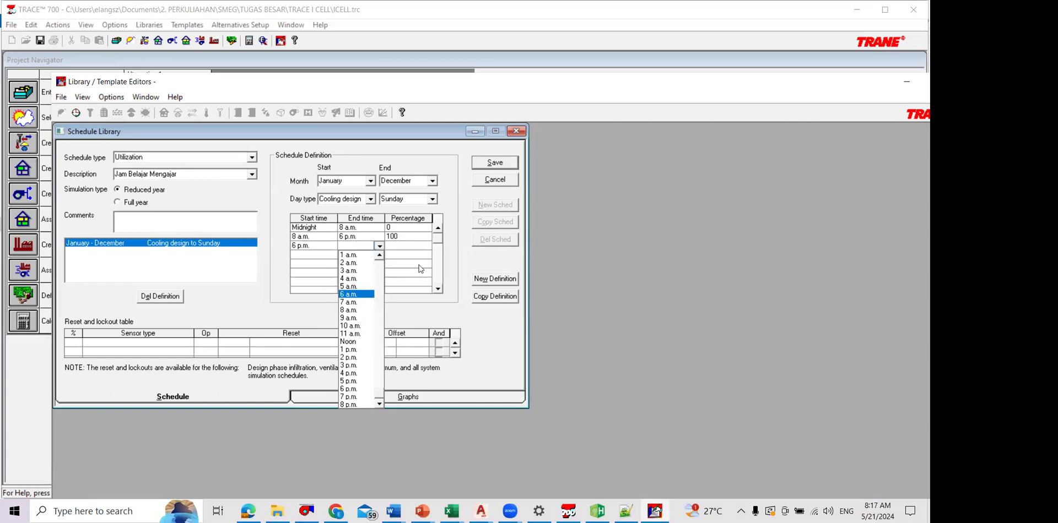
pyautogui.click(415, 246)
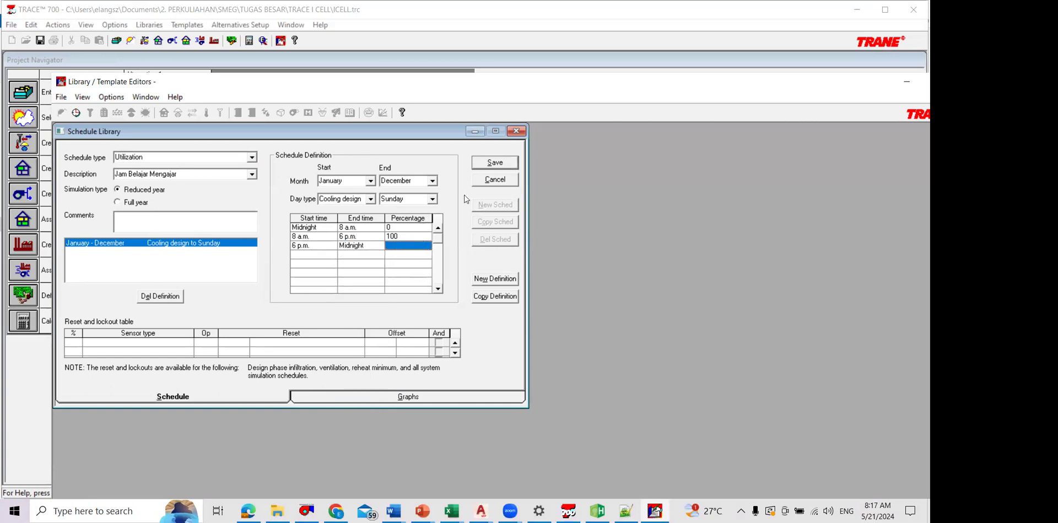
pyautogui.write('0')
pyautogui.click(503, 169)
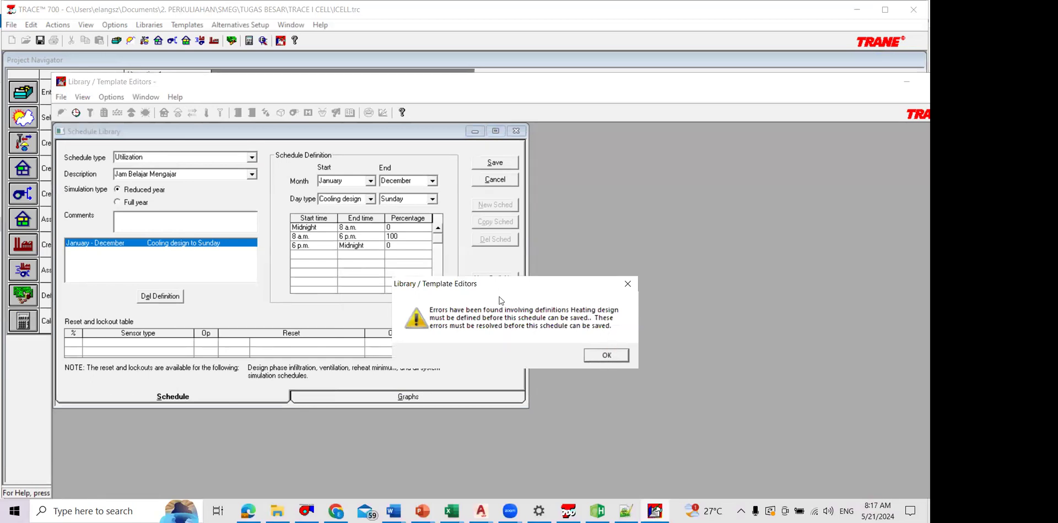
pyautogui.press('Return')
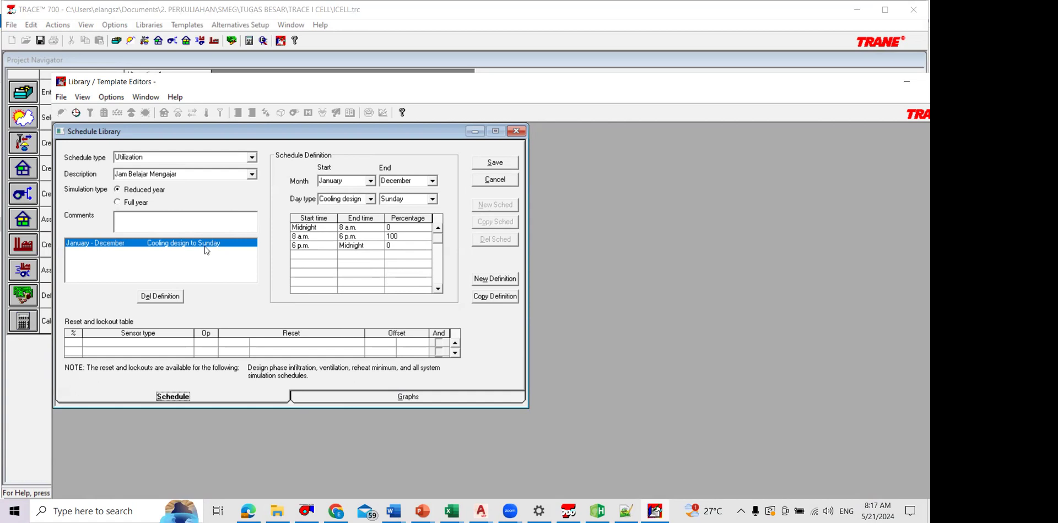
# Step: Add a heating design definition from midnight to midnight at 0 percent, then save the schedule and close the schedule library
pyautogui.click(495, 279)
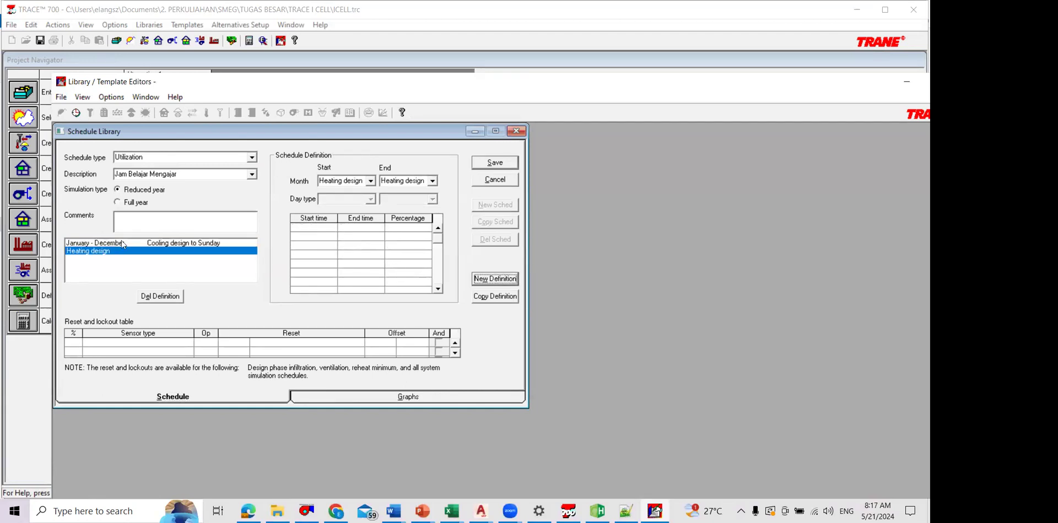
pyautogui.click(333, 228)
pyautogui.click(322, 238)
pyautogui.click(371, 228)
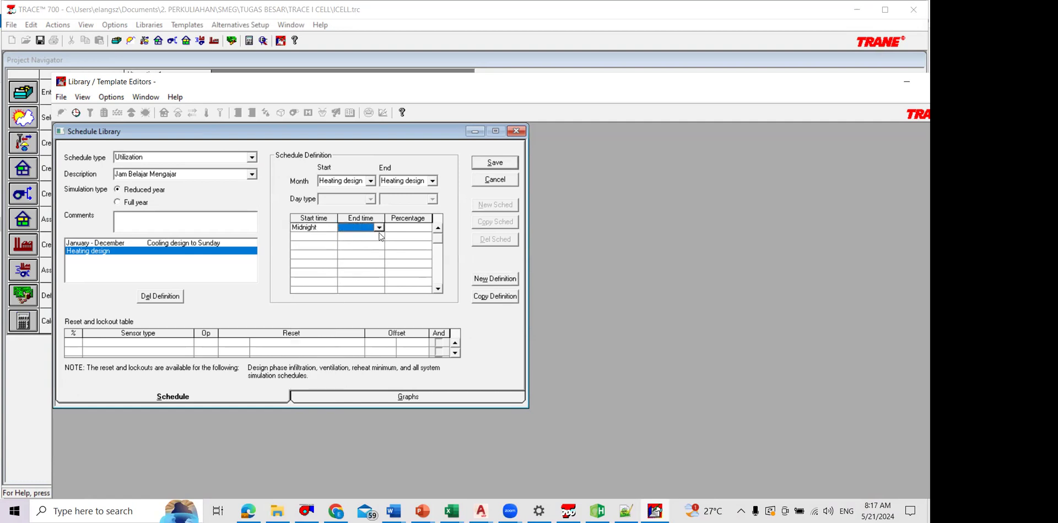
pyautogui.click(379, 229)
pyautogui.scroll(-2, 356, 275)
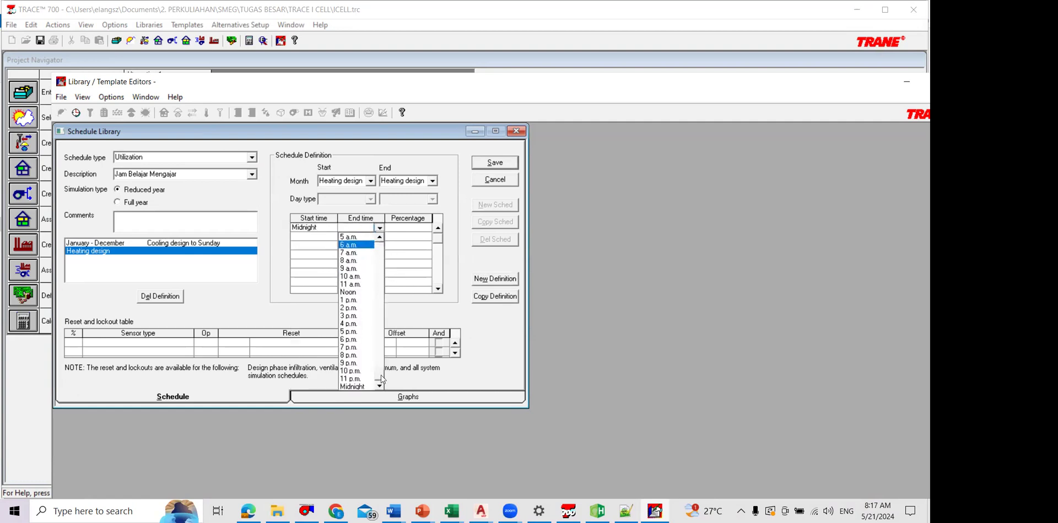
pyautogui.click(352, 388)
pyautogui.click(407, 227)
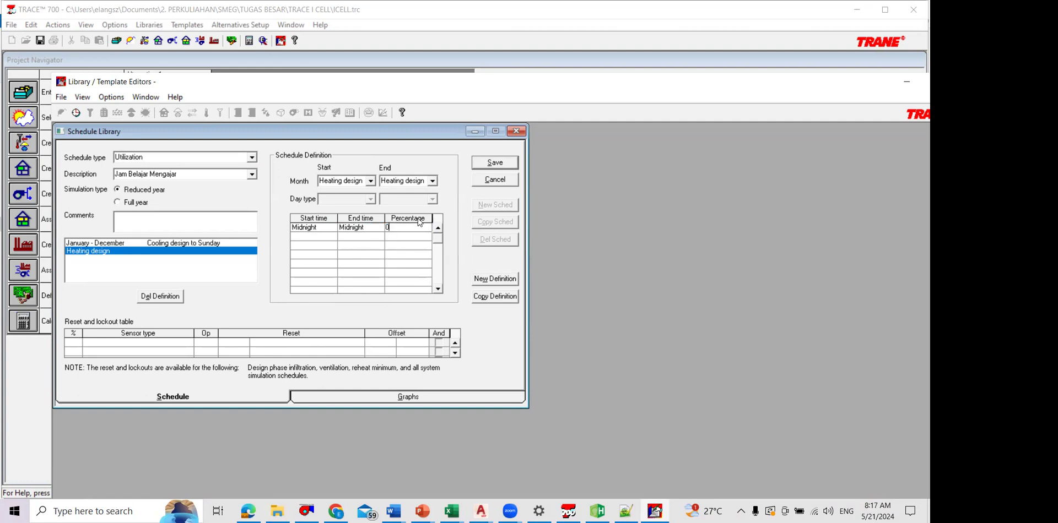
pyautogui.click(478, 180)
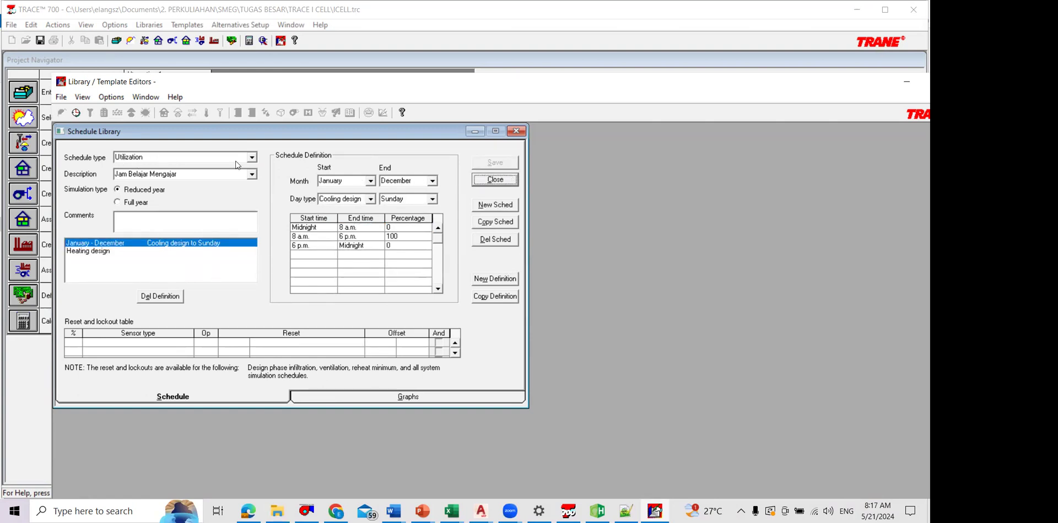
pyautogui.click(495, 180)
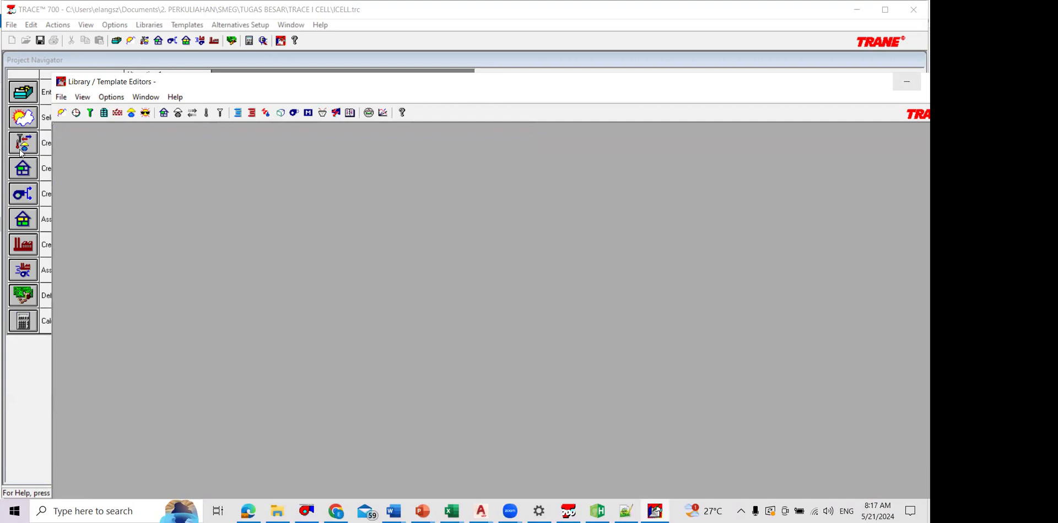
# Step: Leave the library editors, open the project templates and set LAB KOMPUTER's people schedule to Jam Belajar Mengajar, applying the change
pyautogui.click(907, 81)
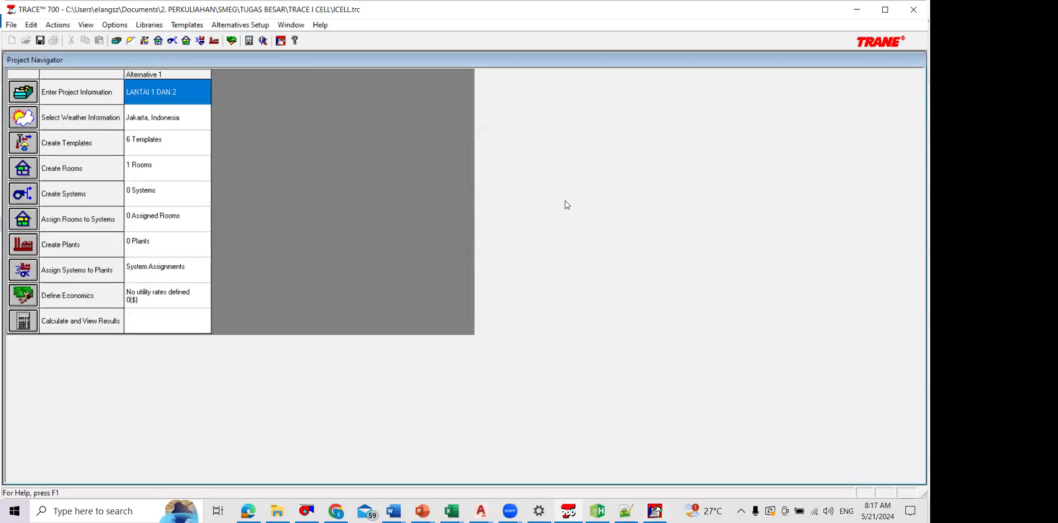
pyautogui.press('Down')
pyautogui.press('Down')
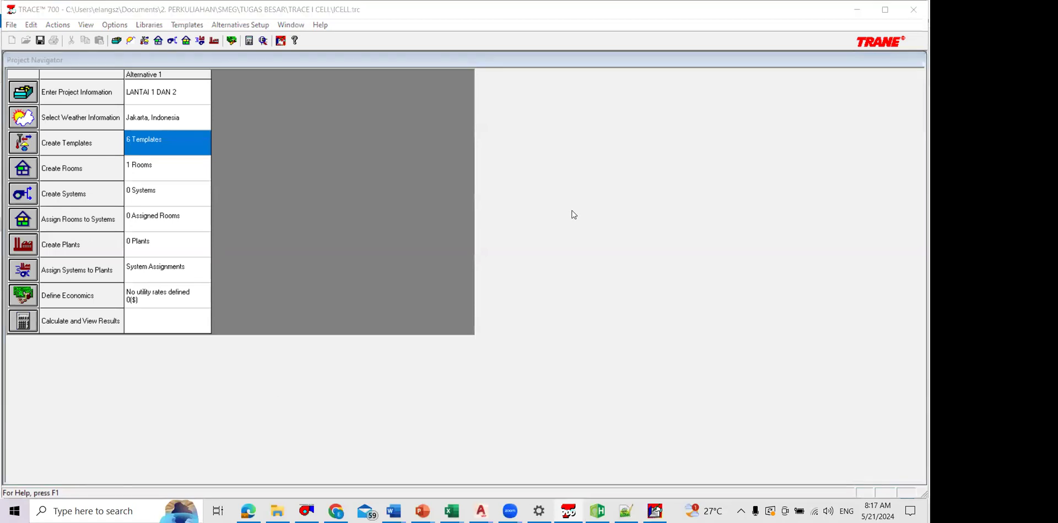
pyautogui.press('Return')
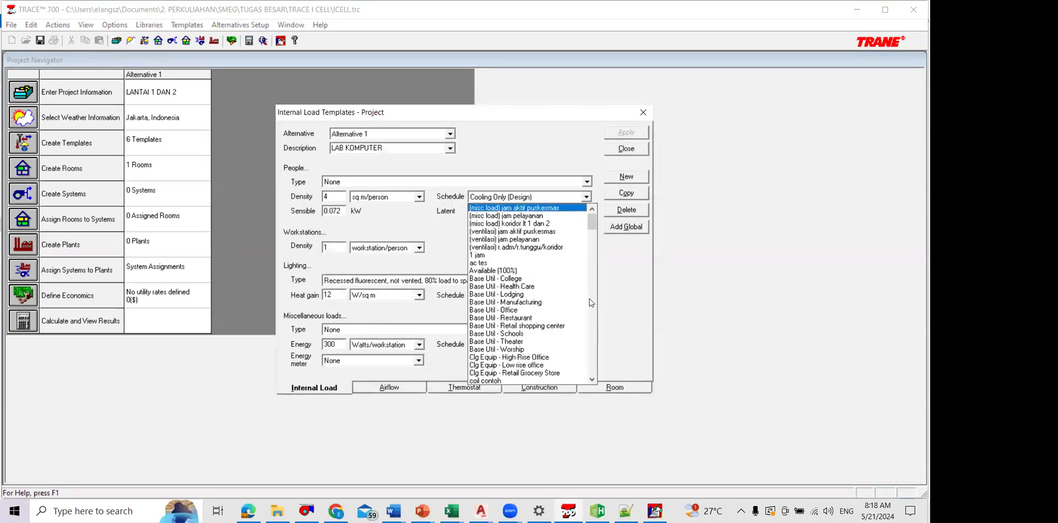
pyautogui.press('j')
pyautogui.press('Return')
pyautogui.hotkey('alt', 'a')
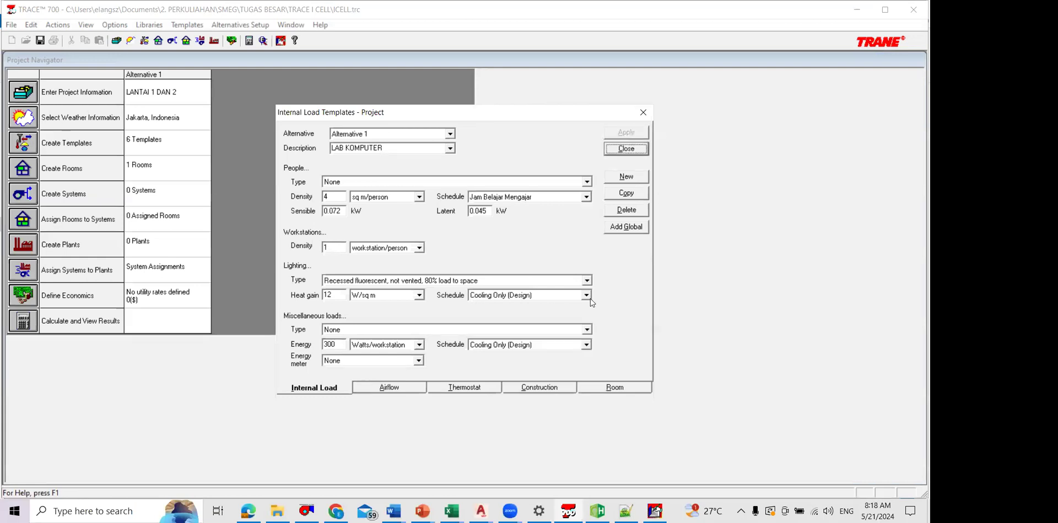
# Step: Set the lighting schedule of the LAB KOMPUTER internal load template to Jam Belajar Mengajar
pyautogui.click(588, 297)
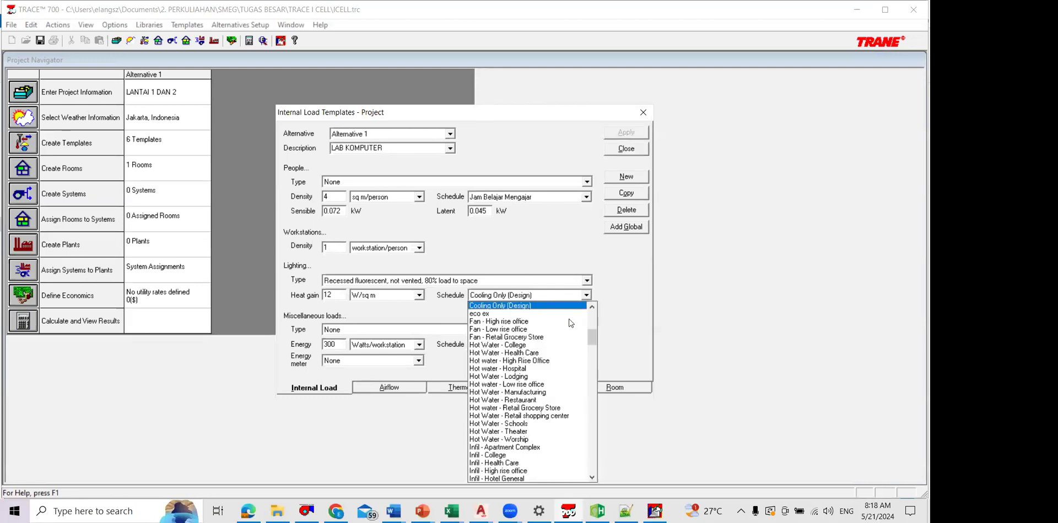
pyautogui.scroll(-3, 573, 328)
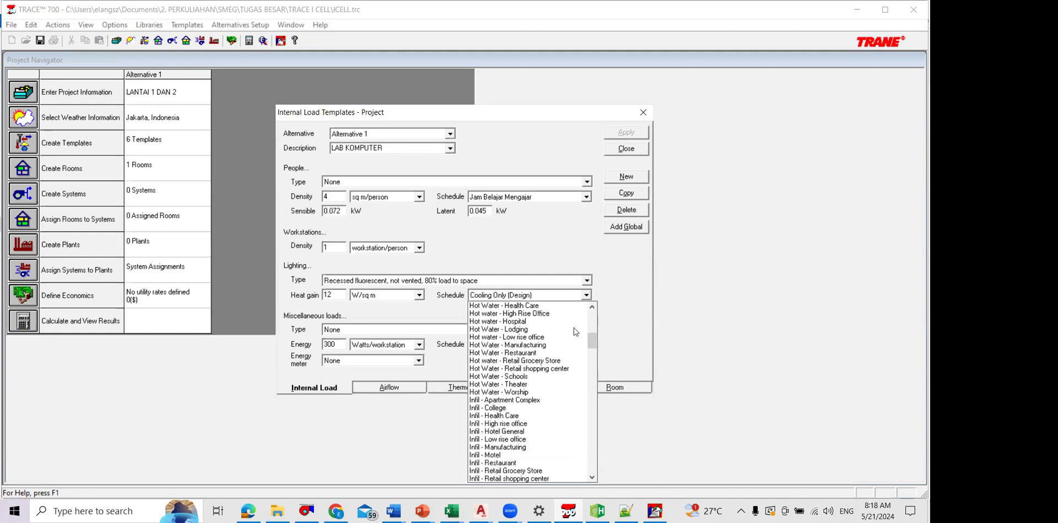
pyautogui.scroll(-3, 538, 343)
pyautogui.scroll(-5, 528, 353)
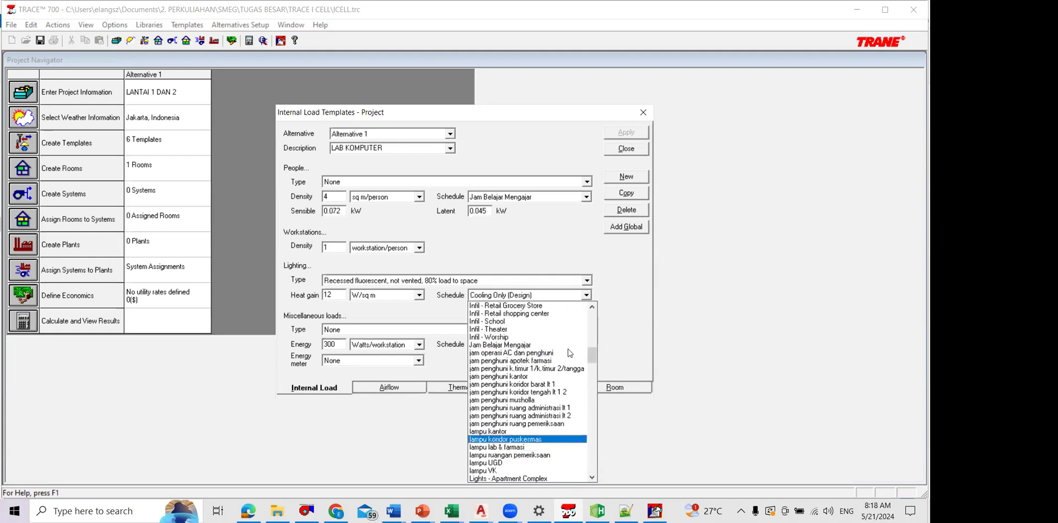
pyautogui.click(579, 343)
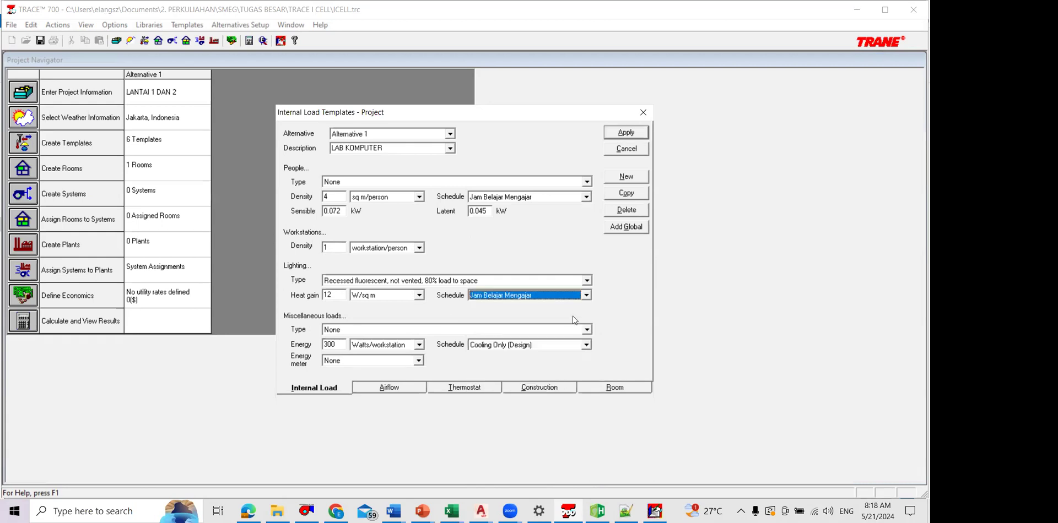
# Step: Set the miscellaneous loads schedule of the LAB KOMPUTER template to Jam Belajar Mengajar and apply the template changes
pyautogui.click(586, 345)
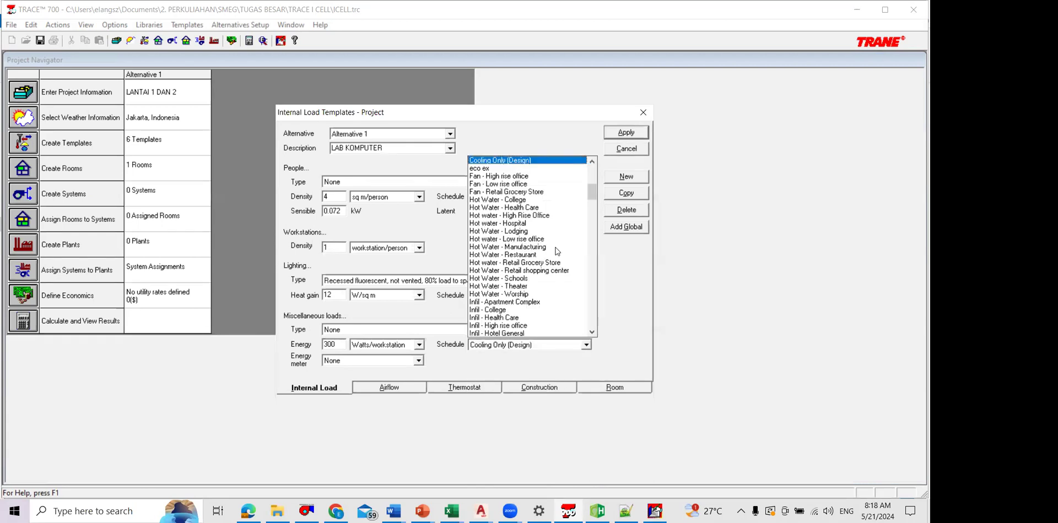
pyautogui.scroll(10, 553, 250)
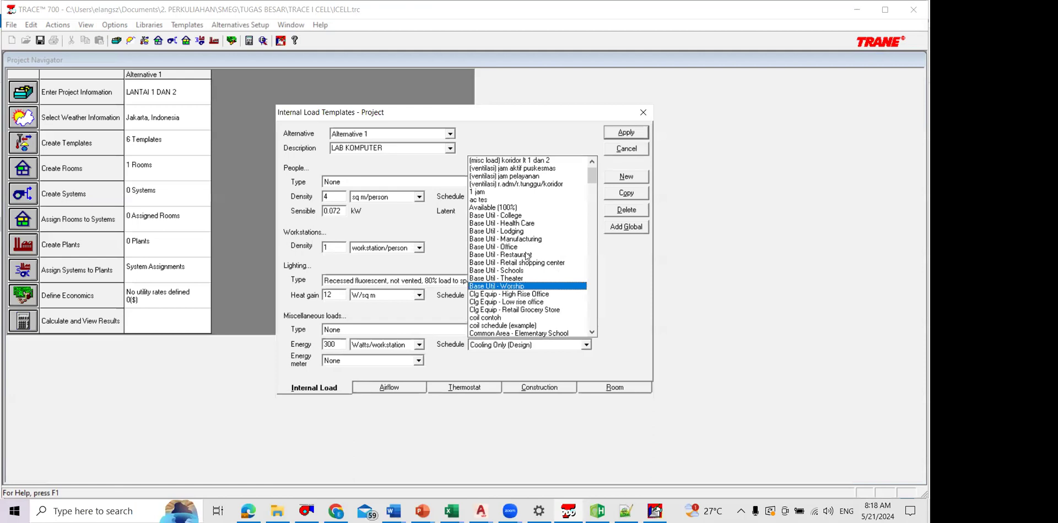
pyautogui.scroll(-15, 529, 250)
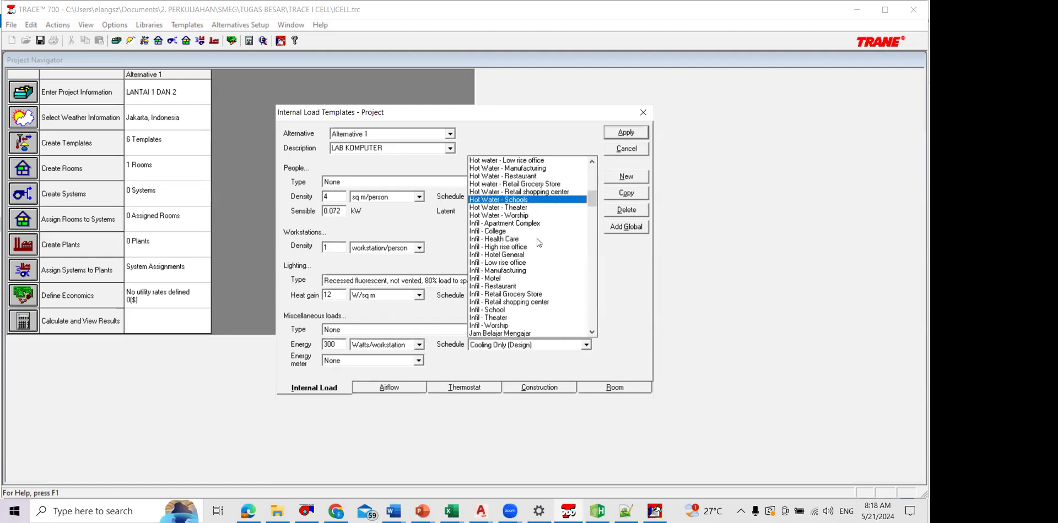
pyautogui.scroll(-5, 543, 240)
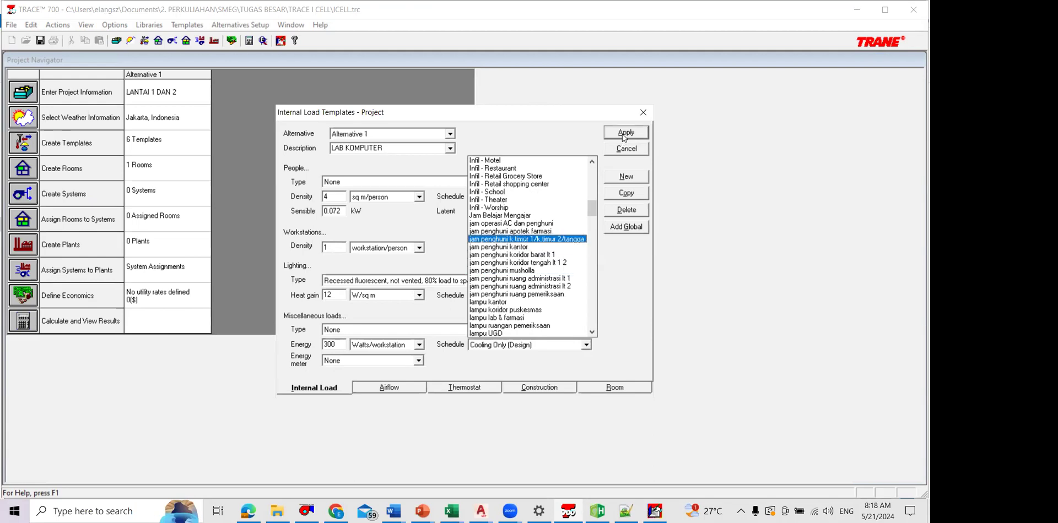
pyautogui.scroll(3, 532, 240)
pyautogui.scroll(-4, 532, 241)
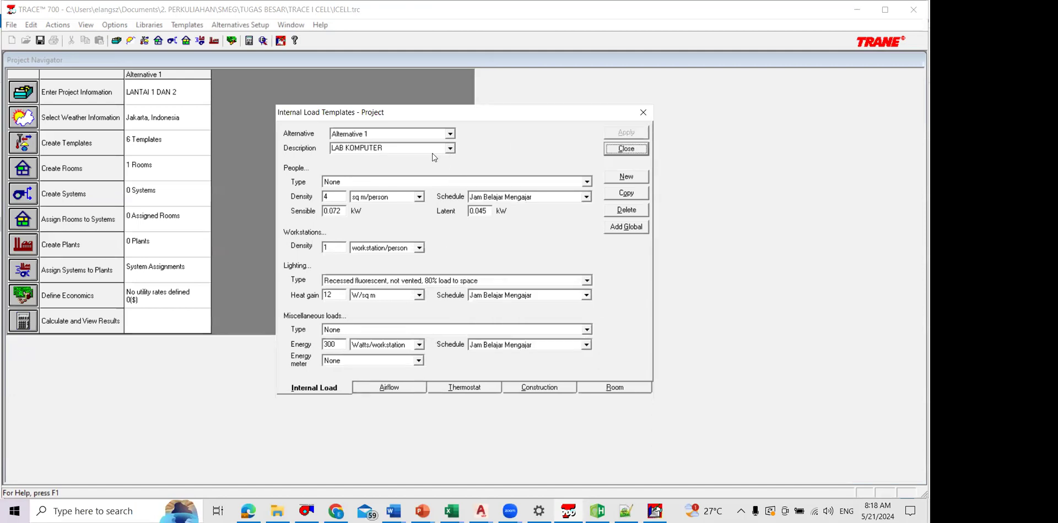
# Step: Create a new airflow template named LAB KOMPUTER
pyautogui.hotkey('alt', 'a')
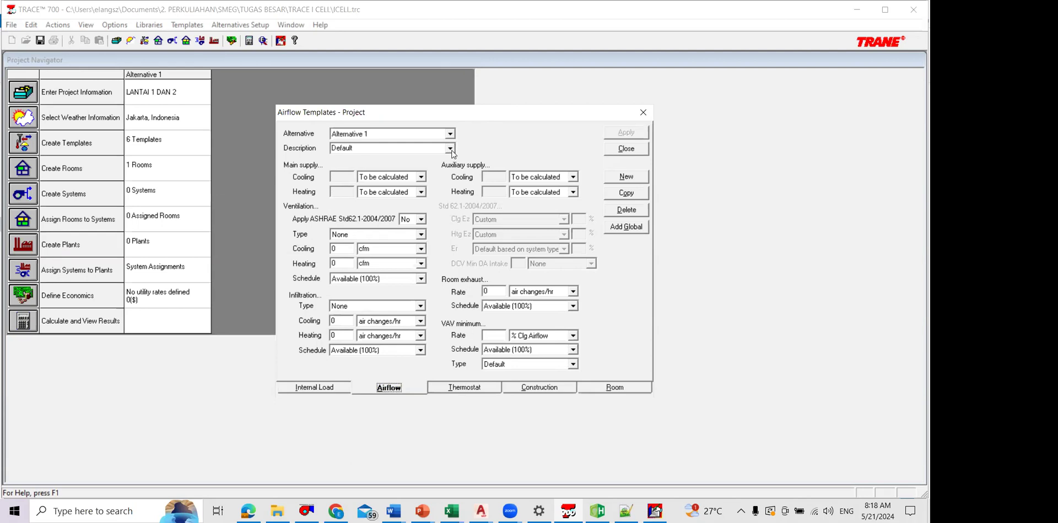
pyautogui.click(626, 177)
pyautogui.press('capslock')
pyautogui.write('LAB KOMPUTER')
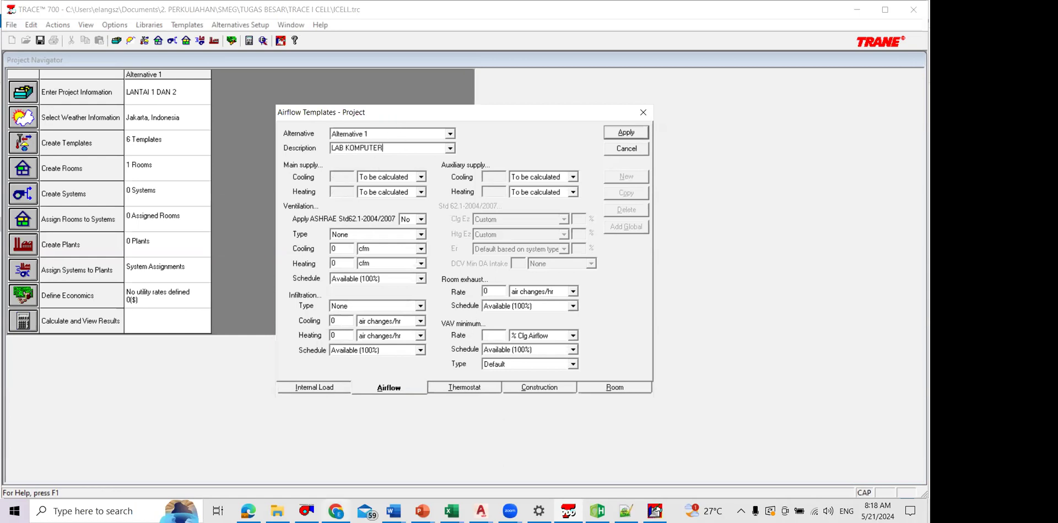
# Step: Switch to the SNI 6390-2020 PDF in Edge and highlight Laboratorium komputer's per-person fresh air values 10 and 5 in Tabel 2
pyautogui.click(710, 20)
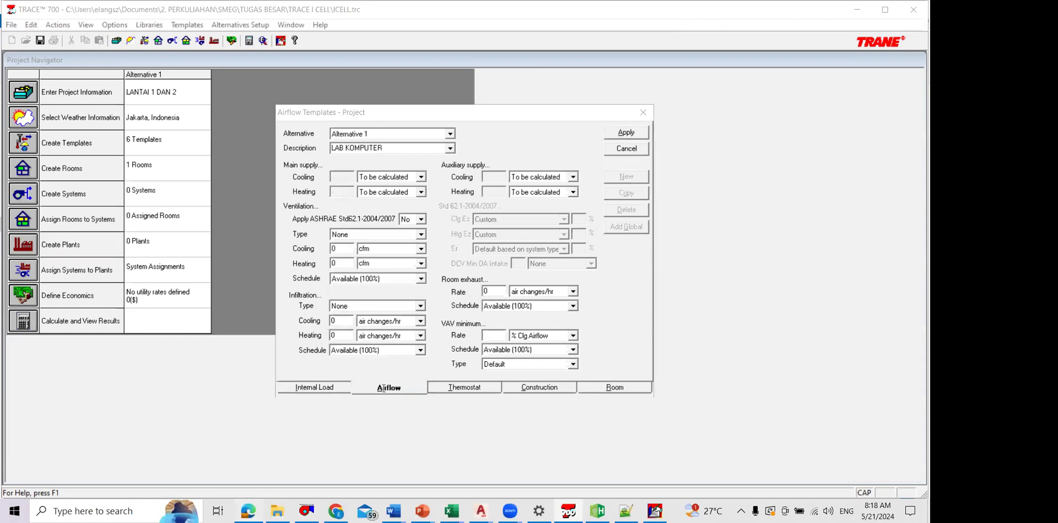
pyautogui.hotkey('alt', 'Tab')
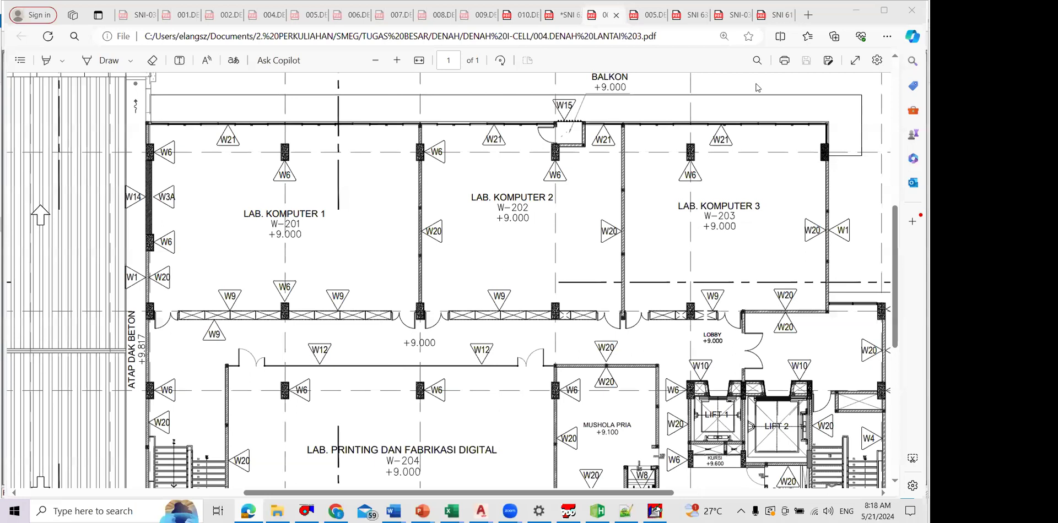
pyautogui.click(692, 15)
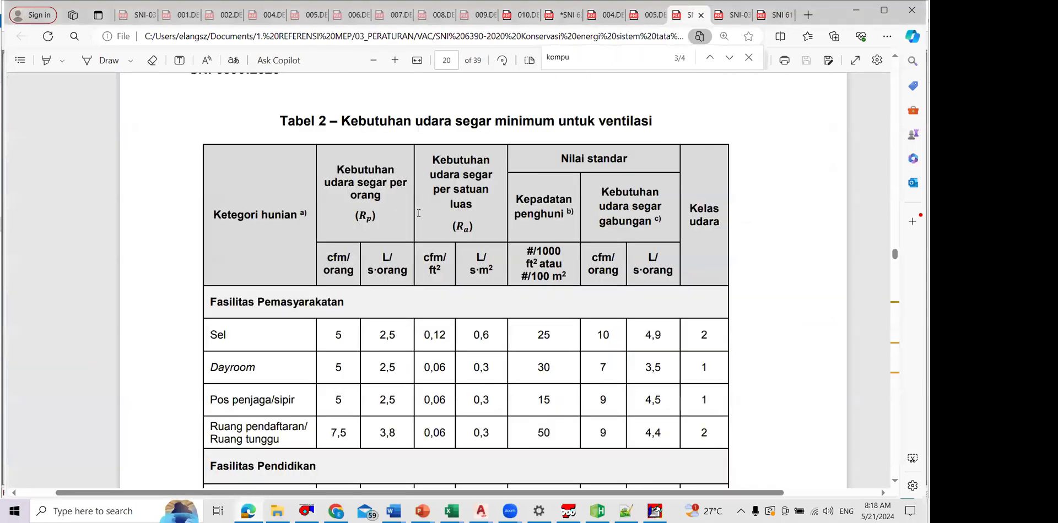
pyautogui.scroll(-4, 472, 197)
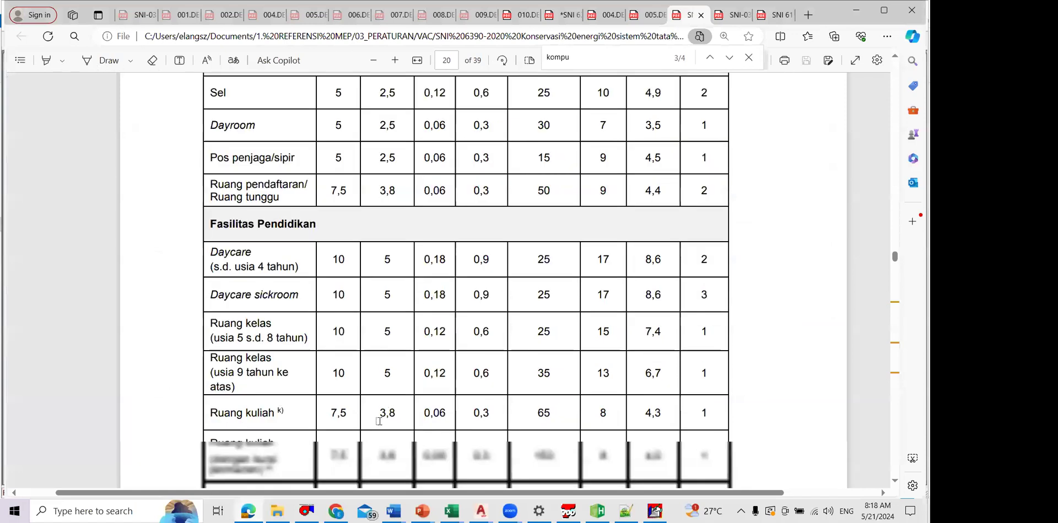
pyautogui.keyDown('ctrl'); pyautogui.scroll(-3, 379, 422); pyautogui.keyUp('ctrl')
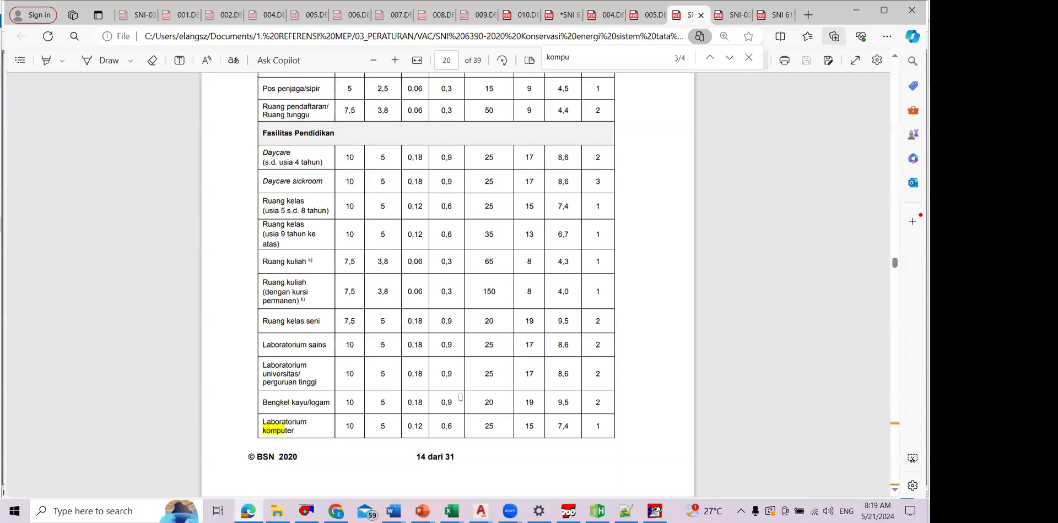
pyautogui.scroll(2, 461, 398)
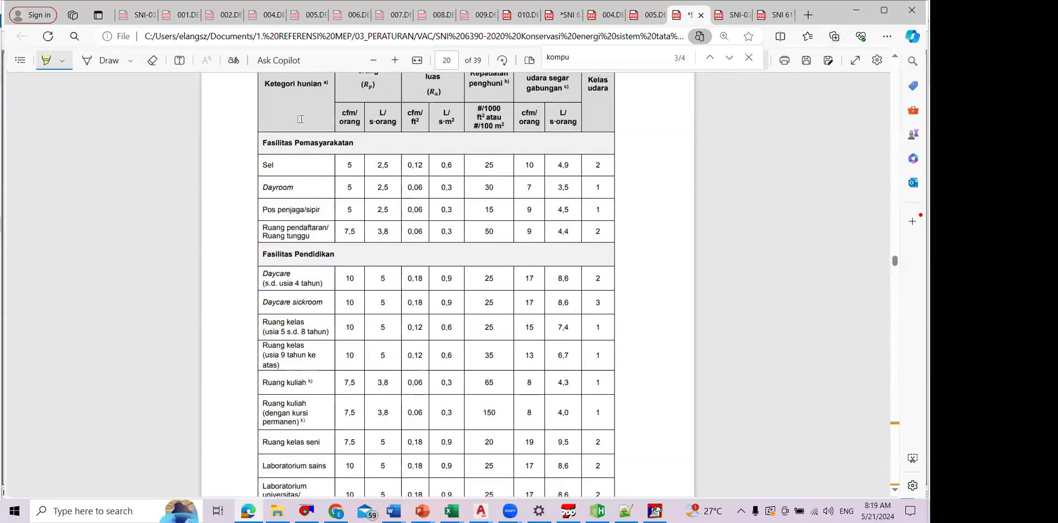
pyautogui.scroll(-2, 359, 425)
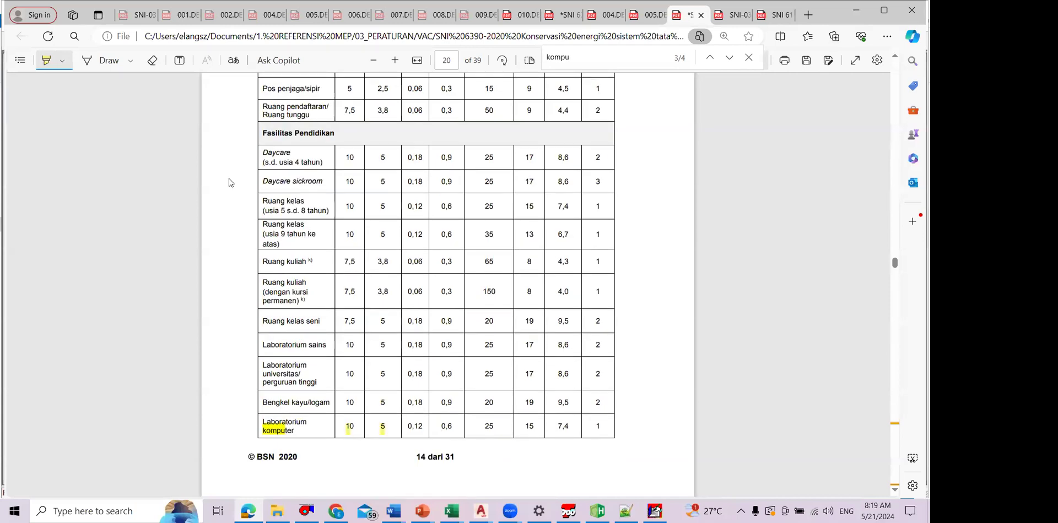
# Step: Erase the highlight on Laboratorium komputer's L/s per person value and highlight its 0,12 cfm/ft² value
pyautogui.click(44, 62)
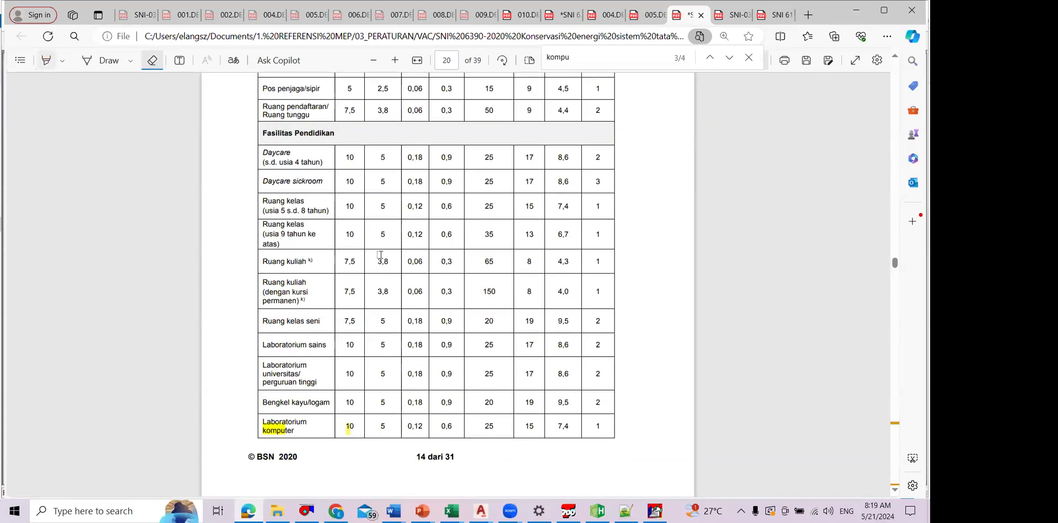
pyautogui.scroll(1, 414, 368)
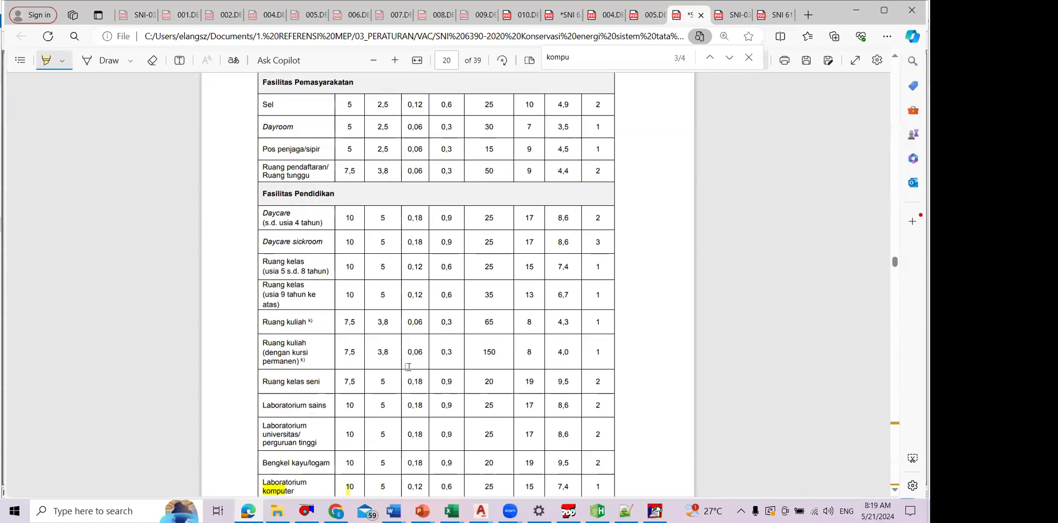
pyautogui.scroll(-2, 414, 368)
pyautogui.moveTo(409, 366); pyautogui.dragTo(423, 366)
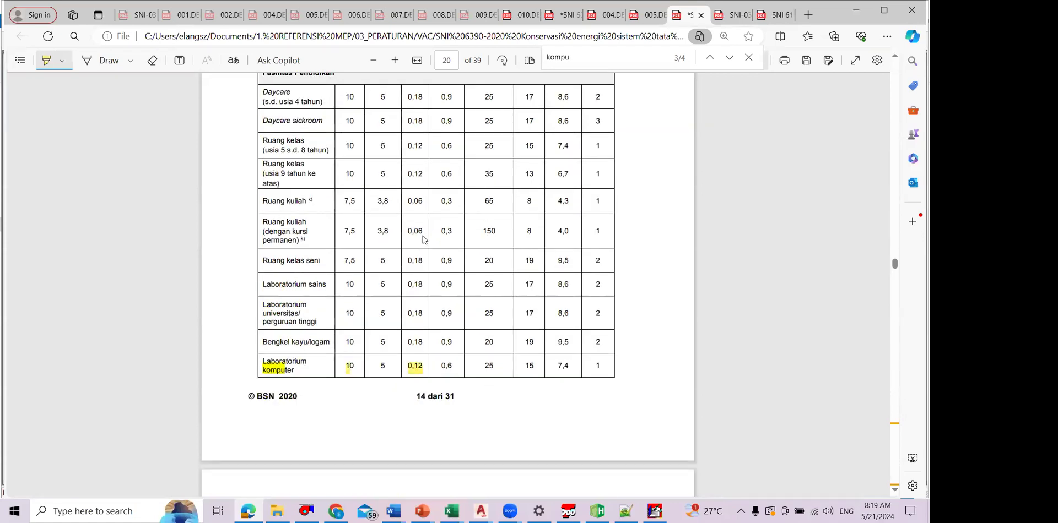
# Step: Switch back to TRACE 700, enable ASHRAE Std62.1-2004/2007 for the LAB KOMPUTER airflow template and set its ventilation type to Computer lab
pyautogui.hotkey('alt', 'Tab')
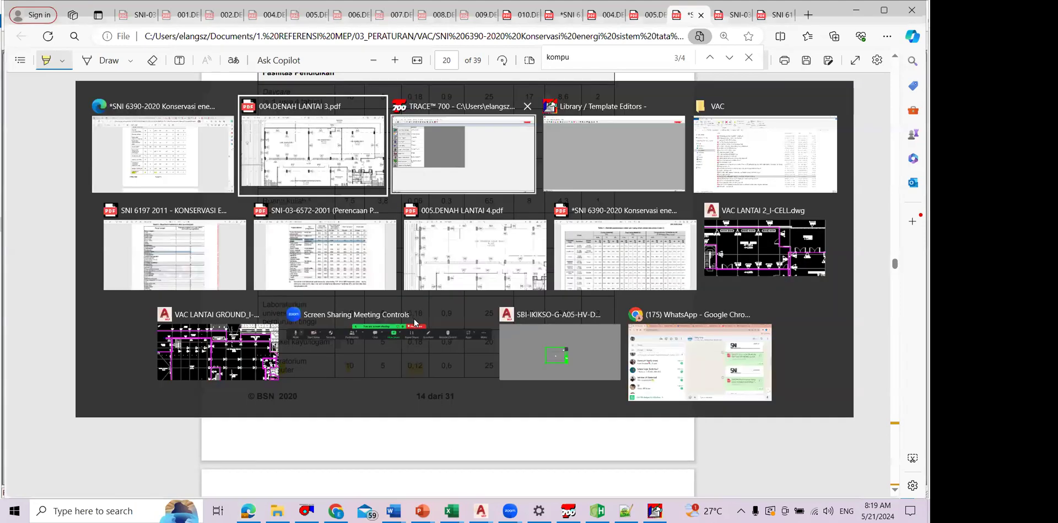
pyautogui.hotkey('alt', 'Tab')
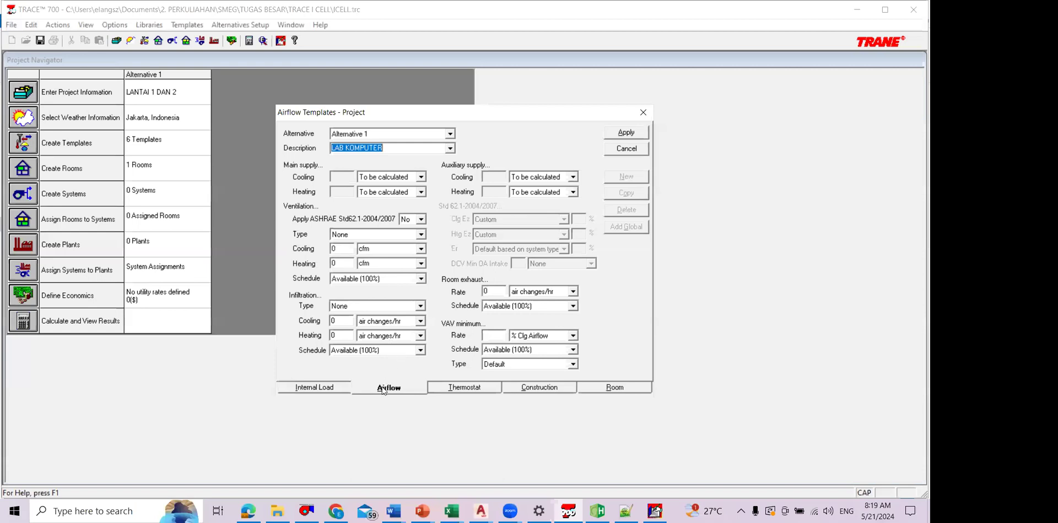
pyautogui.click(421, 219)
pyautogui.click(409, 237)
pyautogui.click(421, 235)
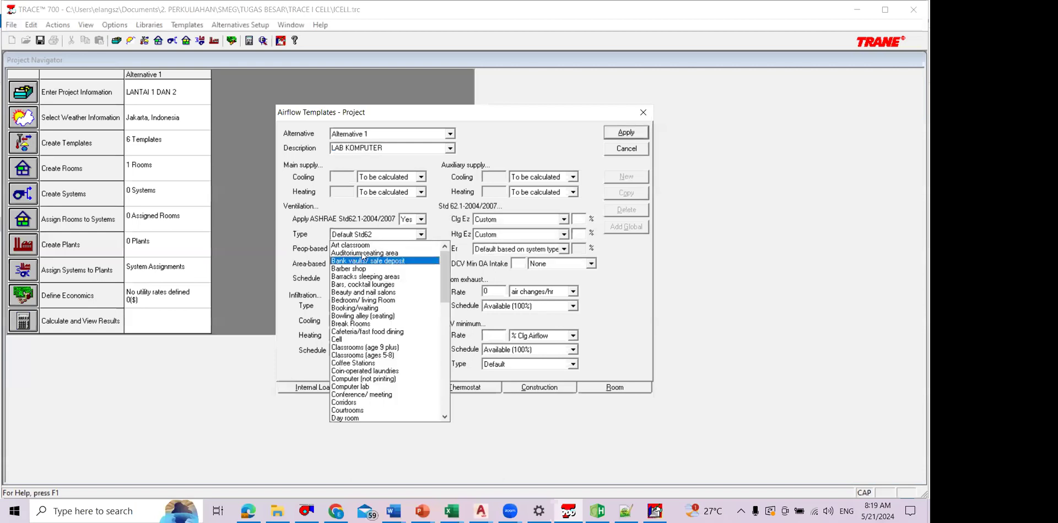
pyautogui.click(364, 387)
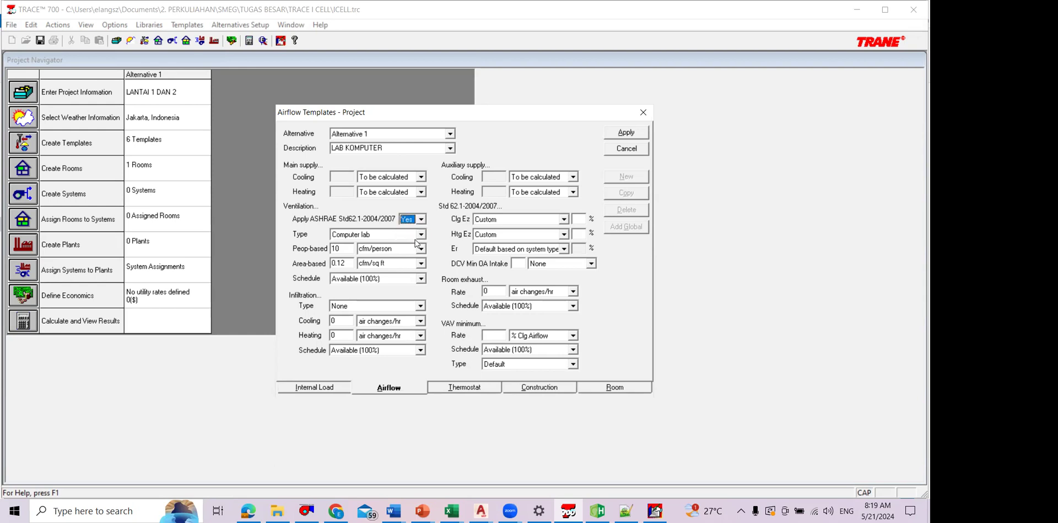
# Step: Look through the available ventilation room types for the LAB KOMPUTER airflow template
pyautogui.click(421, 235)
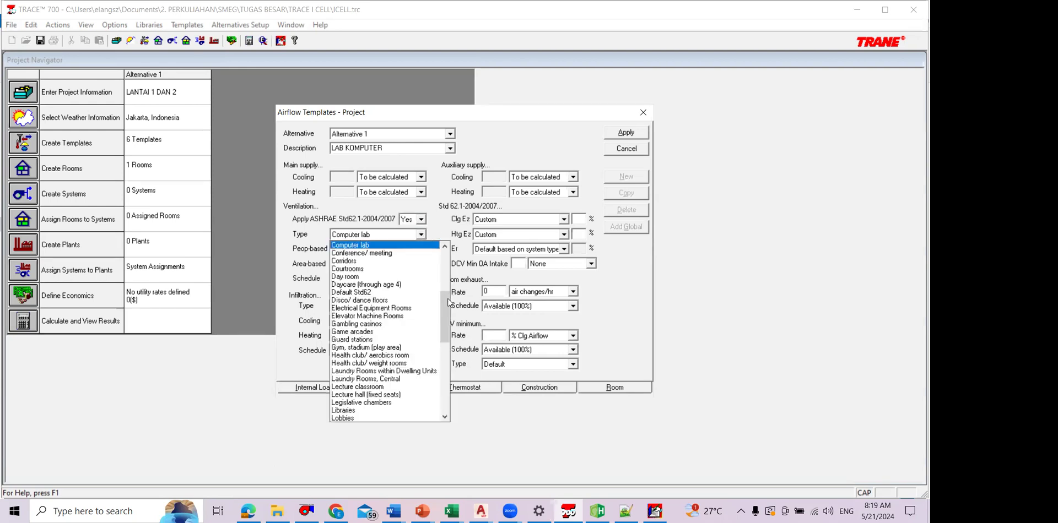
pyautogui.click(433, 233)
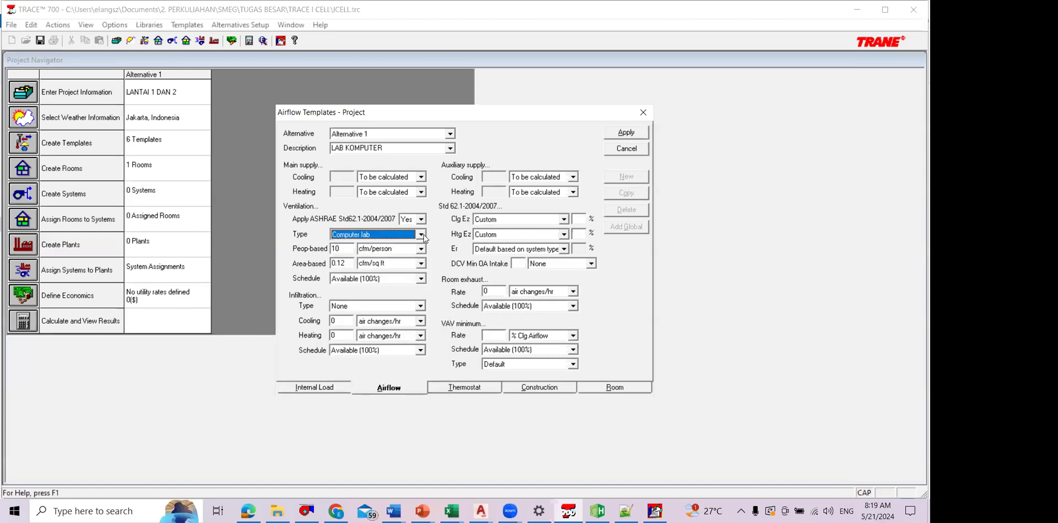
pyautogui.click(424, 238)
pyautogui.moveTo(445, 300); pyautogui.dragTo(441, 265)
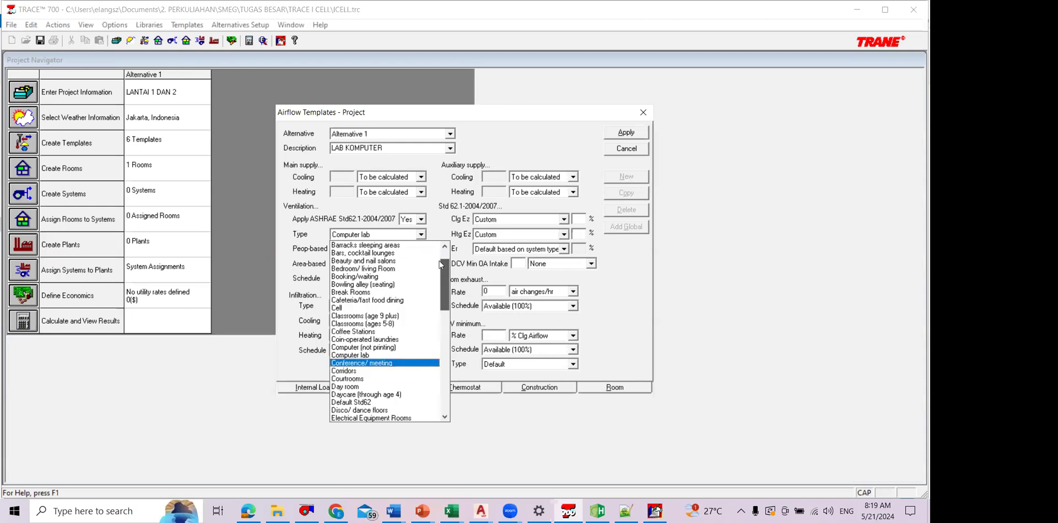
pyautogui.click(444, 391)
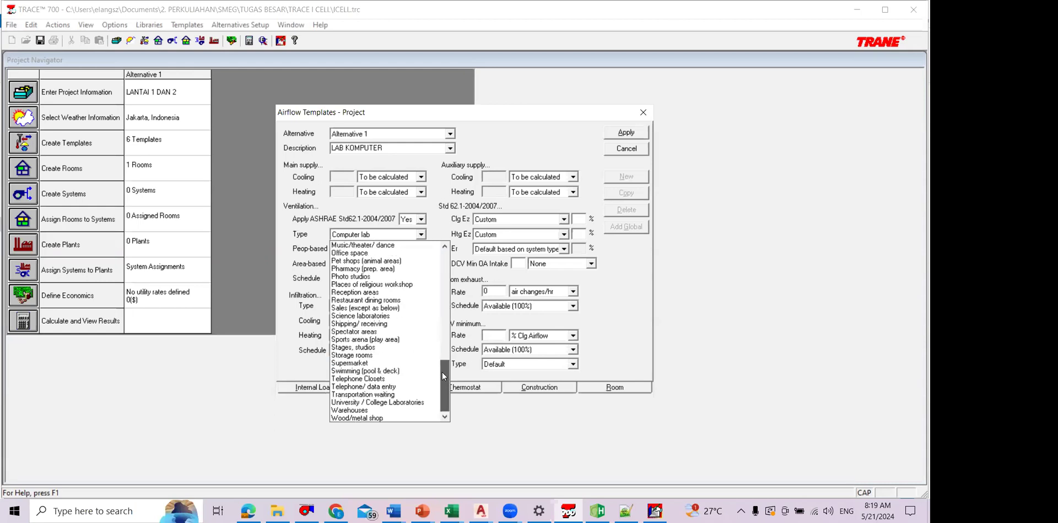
pyautogui.click(444, 330)
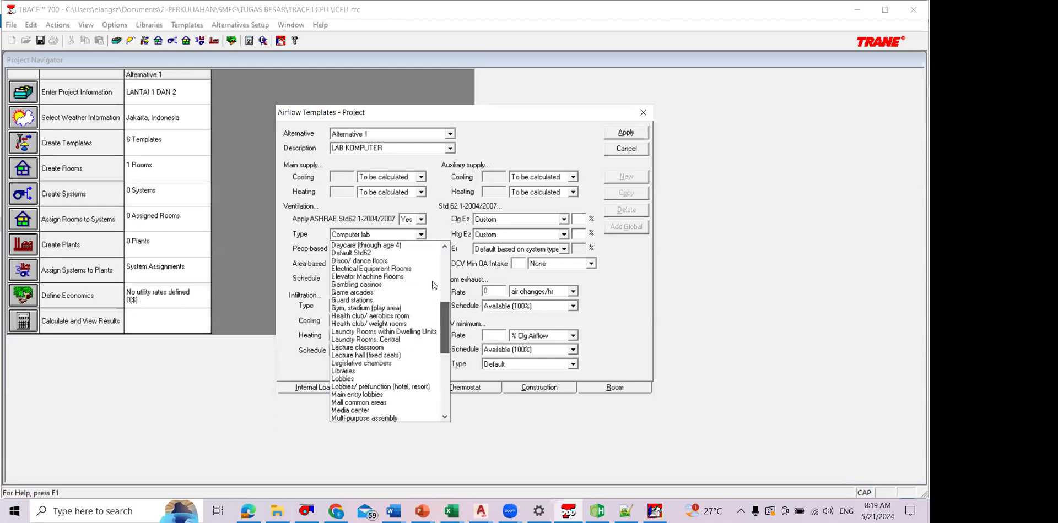
pyautogui.moveTo(438, 312); pyautogui.dragTo(422, 223)
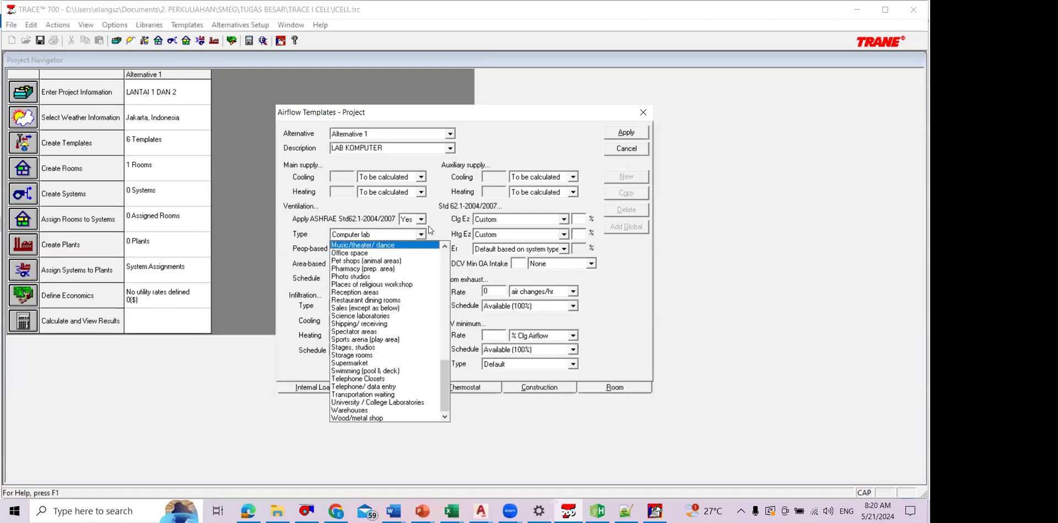
# Step: Turn ASHRAE Std62.1-2004/2007 off and on again for the LAB KOMPUTER airflow template and reselect Computer lab as its ventilation type
pyautogui.click(422, 221)
pyautogui.click(407, 230)
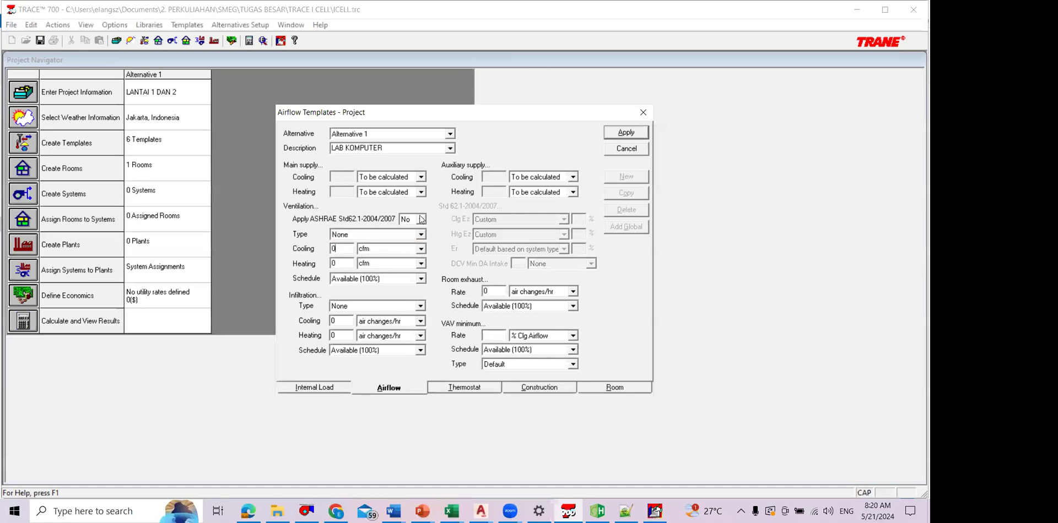
pyautogui.click(421, 219)
pyautogui.click(422, 238)
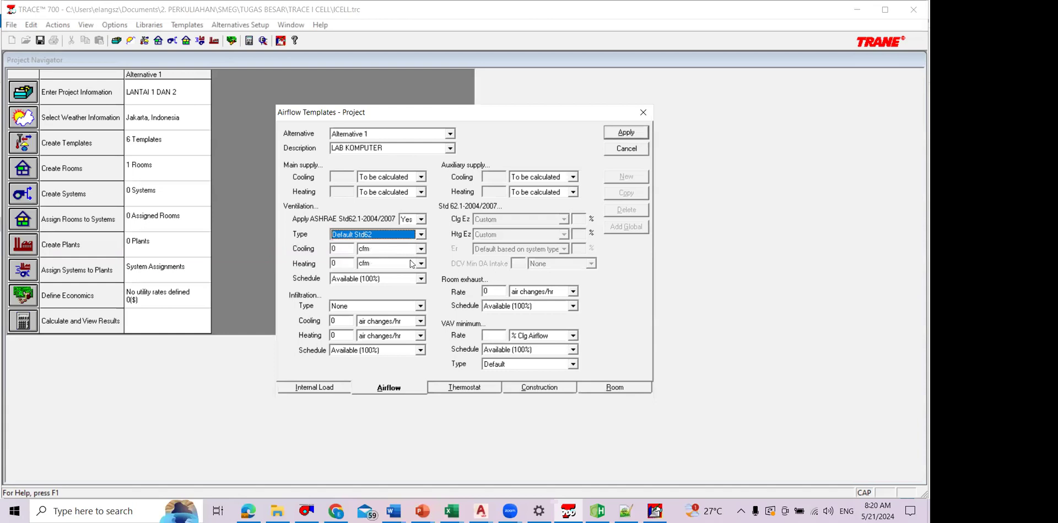
pyautogui.scroll(10, 394, 325)
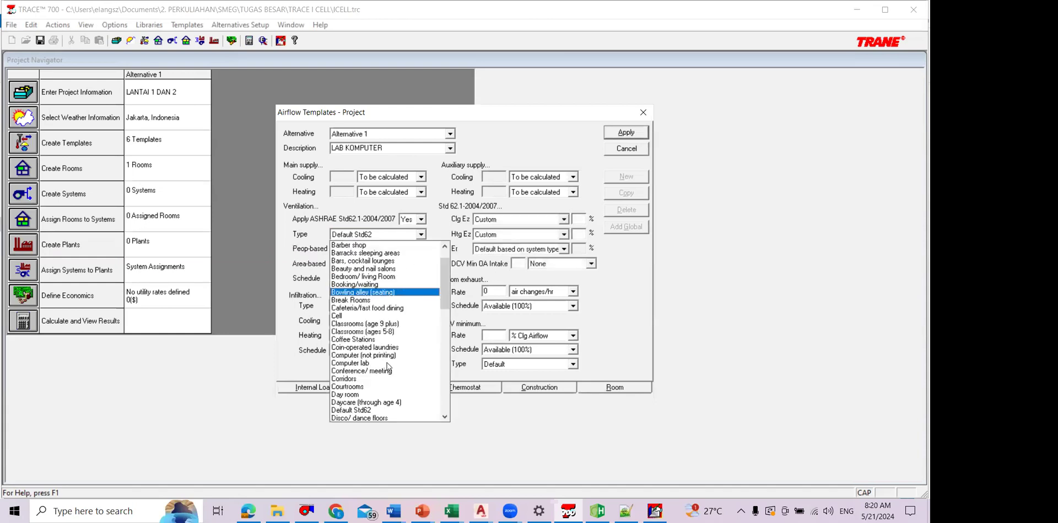
pyautogui.click(350, 387)
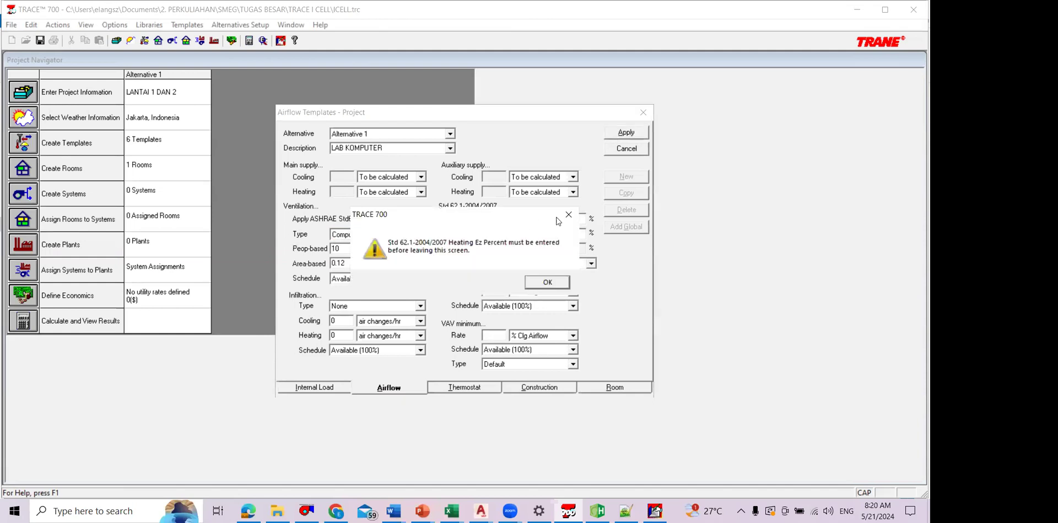
# Step: Set the custom cooling Ez and heating Ez of the LAB KOMPUTER airflow template to 100% each and apply the template
pyautogui.click(562, 220)
pyautogui.click(562, 221)
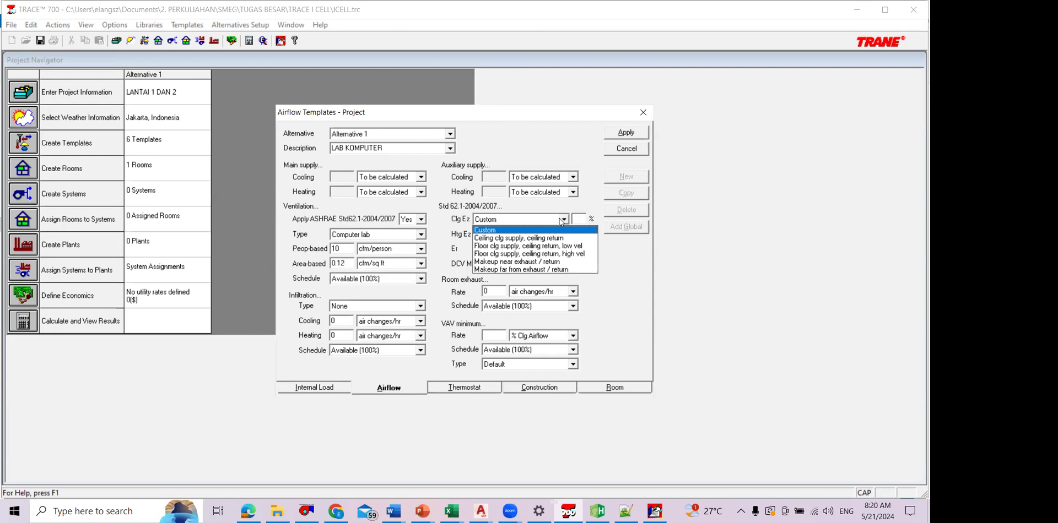
pyautogui.click(578, 219)
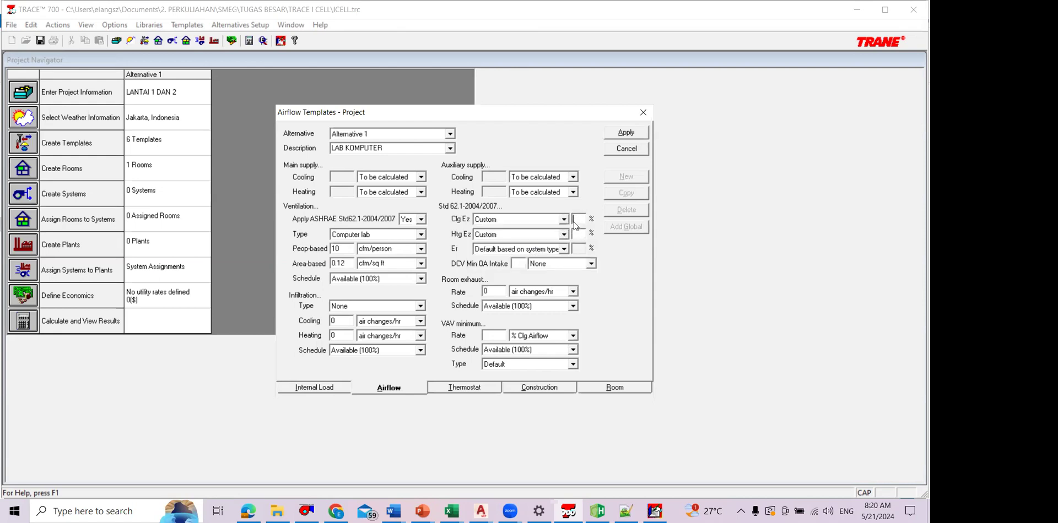
pyautogui.write('100')
pyautogui.click(579, 234)
pyautogui.write('100')
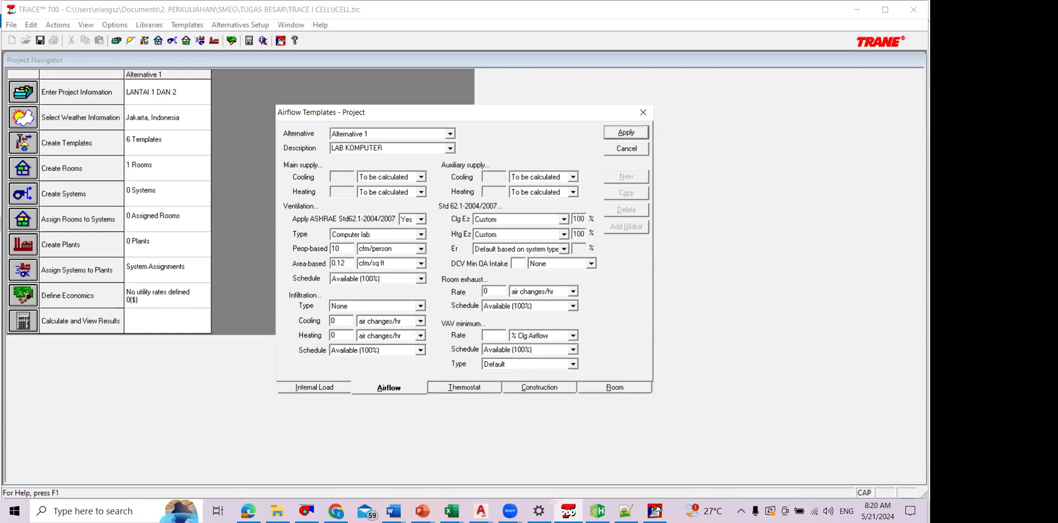
pyautogui.click(626, 131)
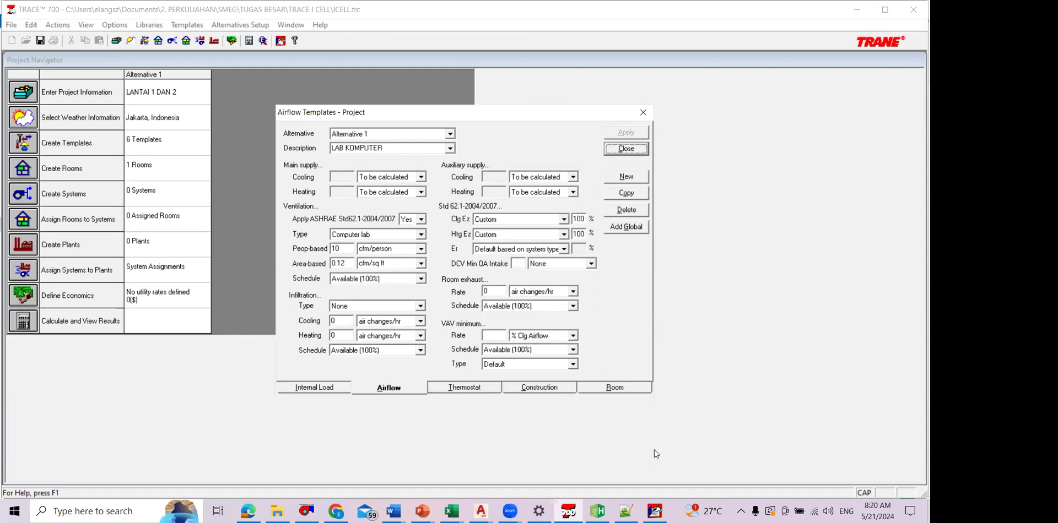
pyautogui.moveTo(709, 206)
pyautogui.mouseDown()
pyautogui.moveTo(867, 210)
pyautogui.moveTo(708, 207)
pyautogui.mouseUp()
pyautogui.moveTo(769, 170); pyautogui.dragTo(772, 189)
pyautogui.moveTo(773, 172)
pyautogui.mouseDown()
pyautogui.moveTo(811, 171)
pyautogui.moveTo(814, 188)
pyautogui.moveTo(827, 188)
pyautogui.moveTo(727, 220)
pyautogui.moveTo(730, 235)
pyautogui.moveTo(711, 240)
pyautogui.moveTo(741, 235)
pyautogui.mouseUp()
pyautogui.moveTo(821, 180)
pyautogui.mouseDown()
pyautogui.moveTo(838, 180)
pyautogui.moveTo(854, 224)
pyautogui.mouseUp()
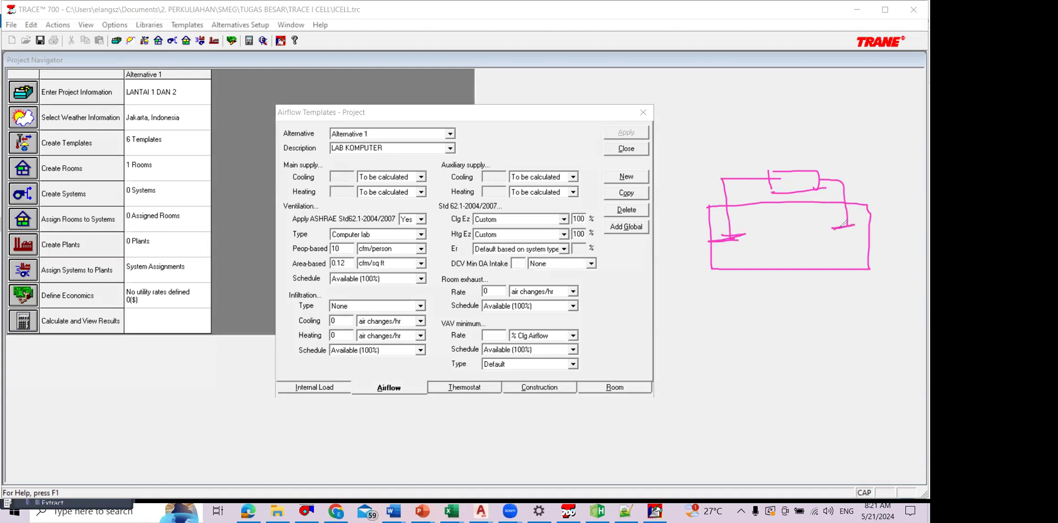
pyautogui.moveTo(736, 252); pyautogui.dragTo(834, 251)
pyautogui.moveTo(810, 255); pyautogui.dragTo(847, 220)
pyautogui.moveTo(820, 175)
pyautogui.mouseDown()
pyautogui.moveTo(828, 197)
pyautogui.moveTo(768, 209)
pyautogui.moveTo(767, 236)
pyautogui.moveTo(777, 235)
pyautogui.moveTo(760, 267)
pyautogui.moveTo(774, 256)
pyautogui.moveTo(766, 246)
pyautogui.moveTo(820, 259)
pyautogui.mouseUp()
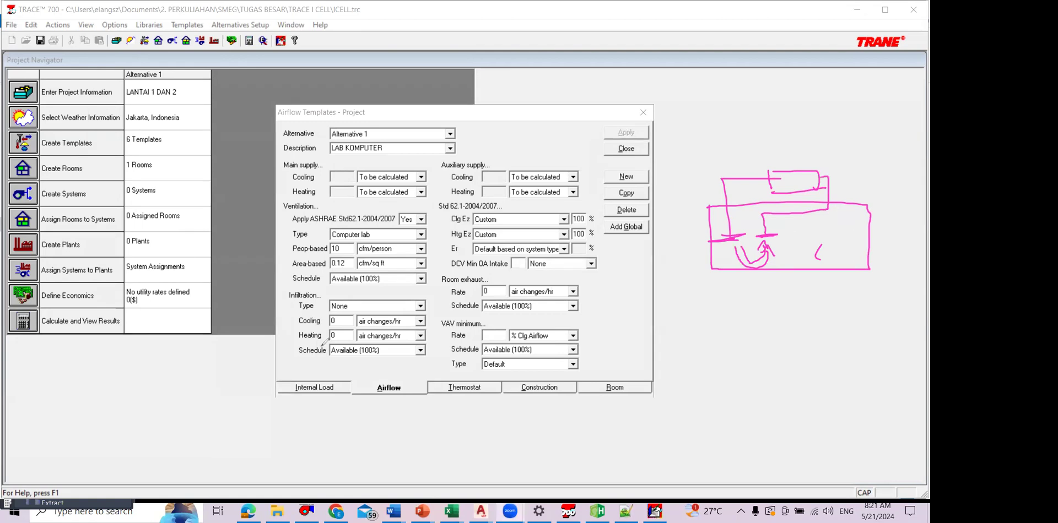
pyautogui.moveTo(741, 222)
pyautogui.mouseDown()
pyautogui.moveTo(740, 246)
pyautogui.moveTo(818, 259)
pyautogui.mouseUp()
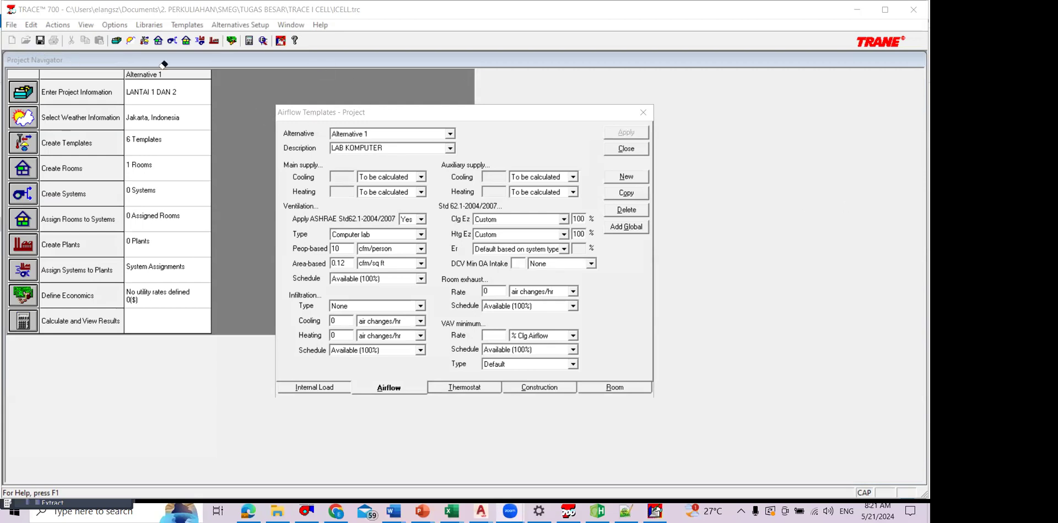
# Step: Save the project and add a thermostat template named LAB KOMPUTER
pyautogui.click(44, 41)
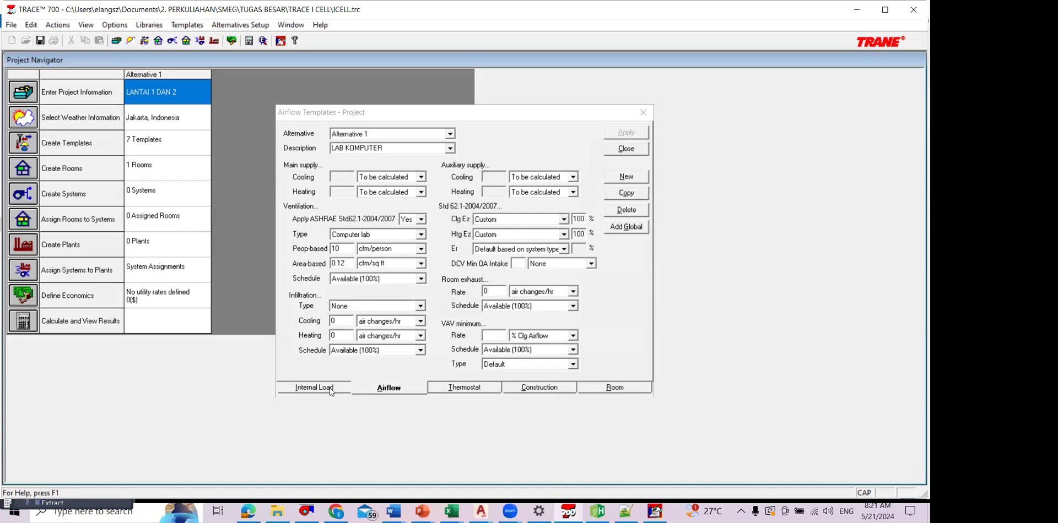
pyautogui.click(472, 391)
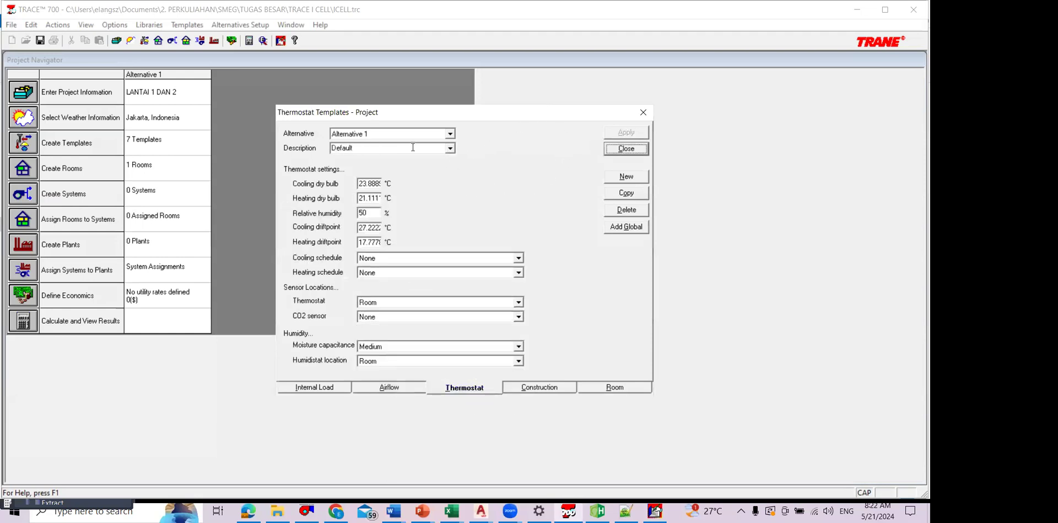
pyautogui.click(628, 177)
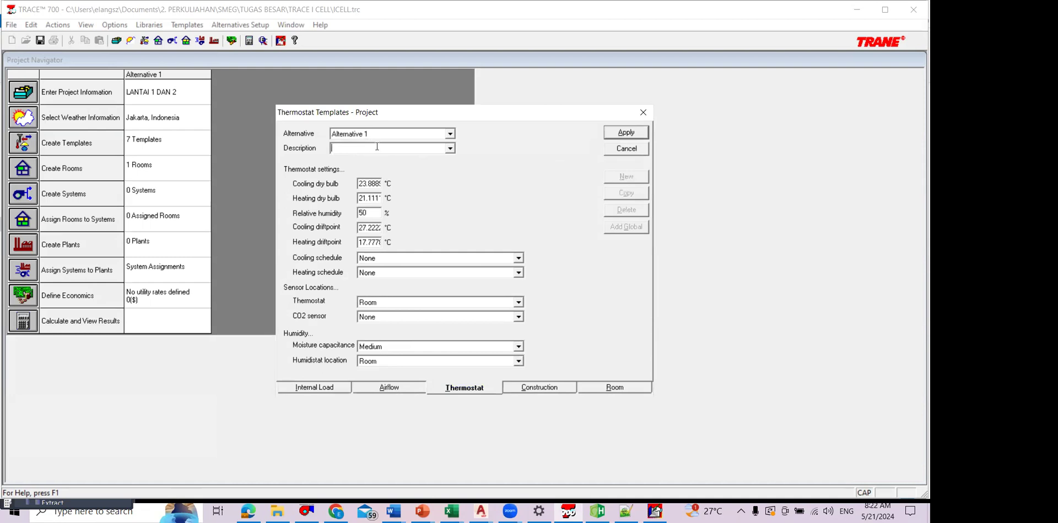
pyautogui.write('LAB KOMPUTER')
pyautogui.click(635, 134)
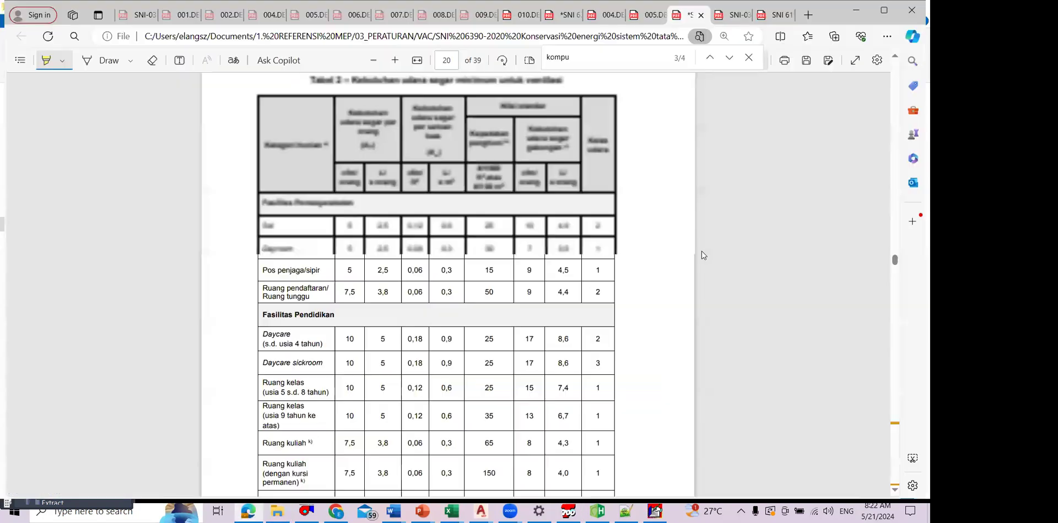
# Step: In the SNI 6390-2020 PDF in Edge, highlight the indoor design conditions for work rooms and transit rooms in section 4.1.1
pyautogui.scroll(10, 859, 256)
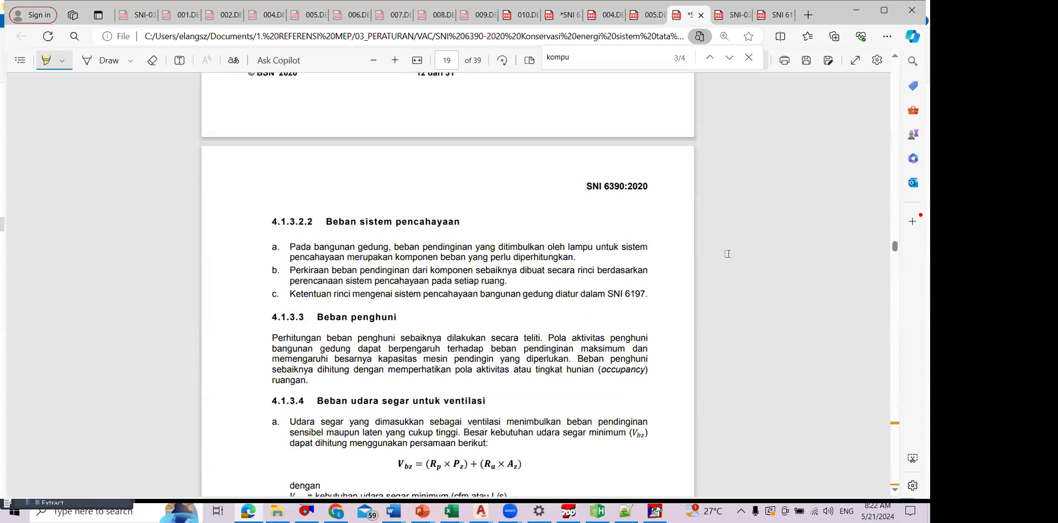
pyautogui.scroll(15, 728, 254)
pyautogui.scroll(10, 731, 255)
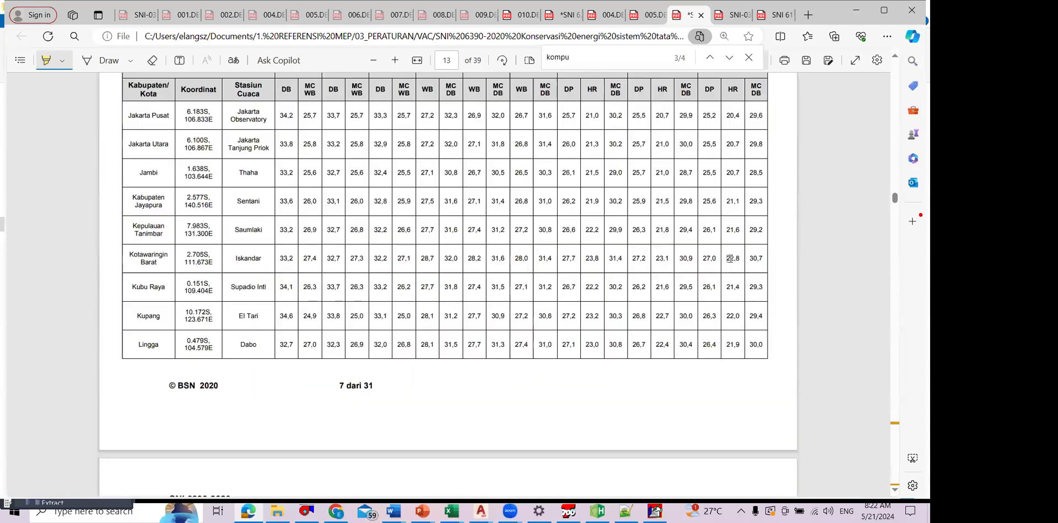
pyautogui.scroll(6, 451, 386)
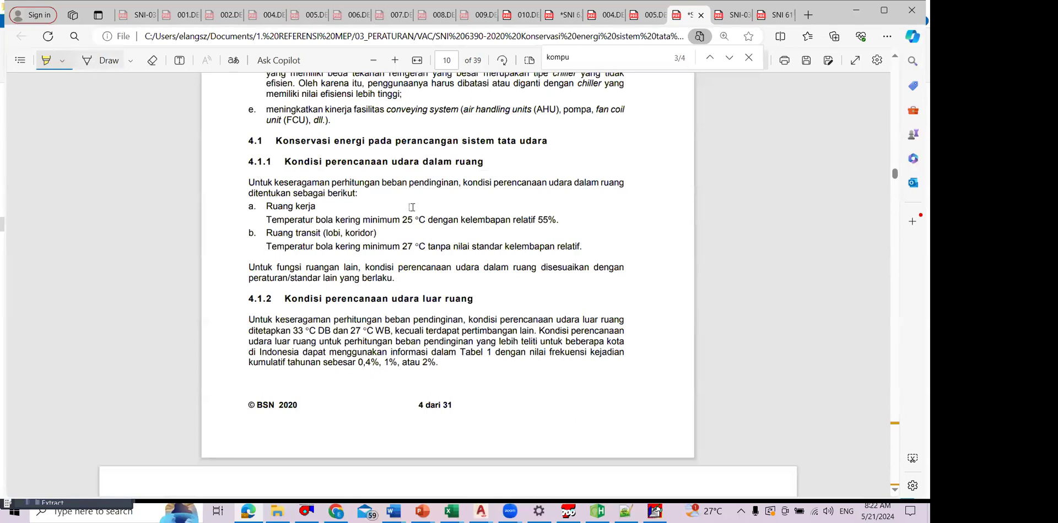
pyautogui.moveTo(261, 219); pyautogui.dragTo(414, 222)
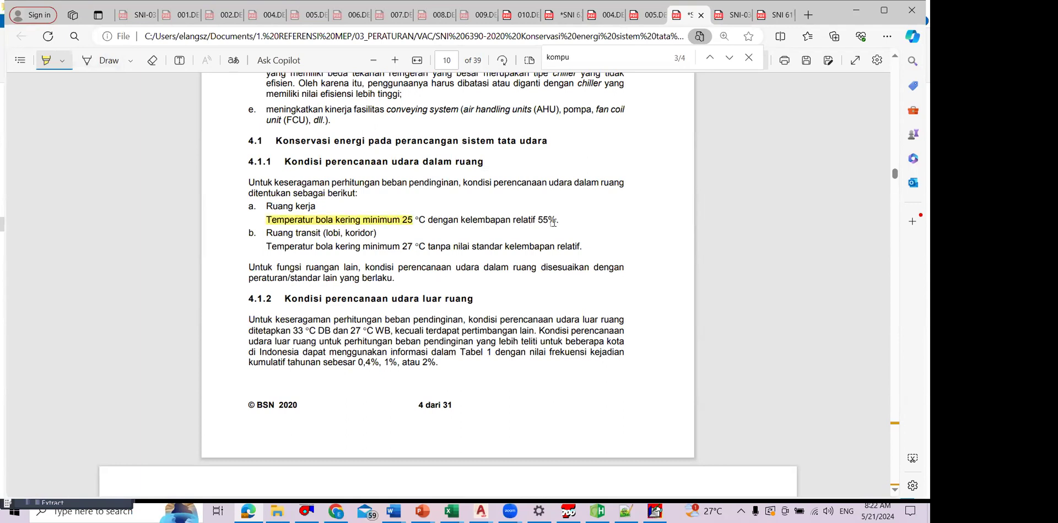
pyautogui.moveTo(553, 222); pyautogui.dragTo(557, 222)
pyautogui.moveTo(267, 248); pyautogui.dragTo(580, 249)
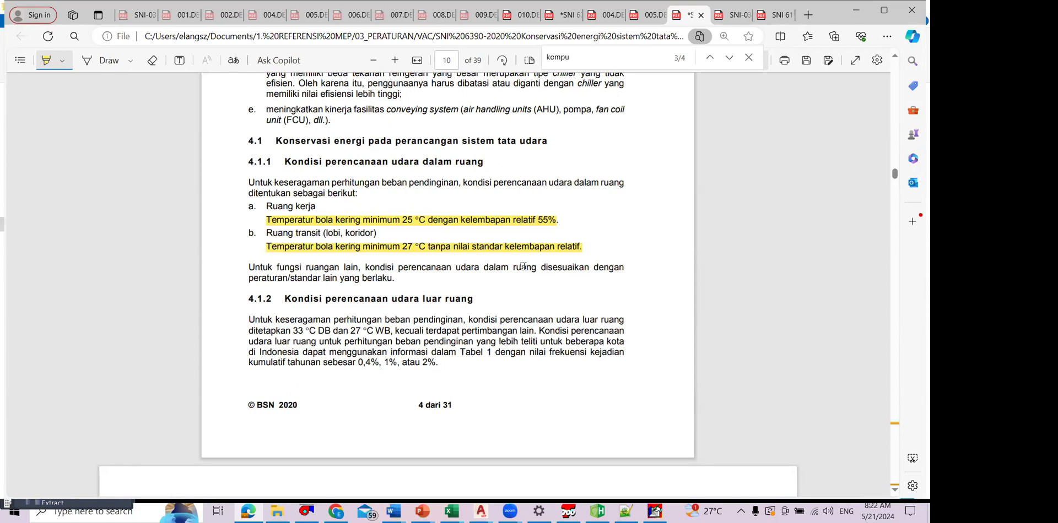
pyautogui.press('Escape')
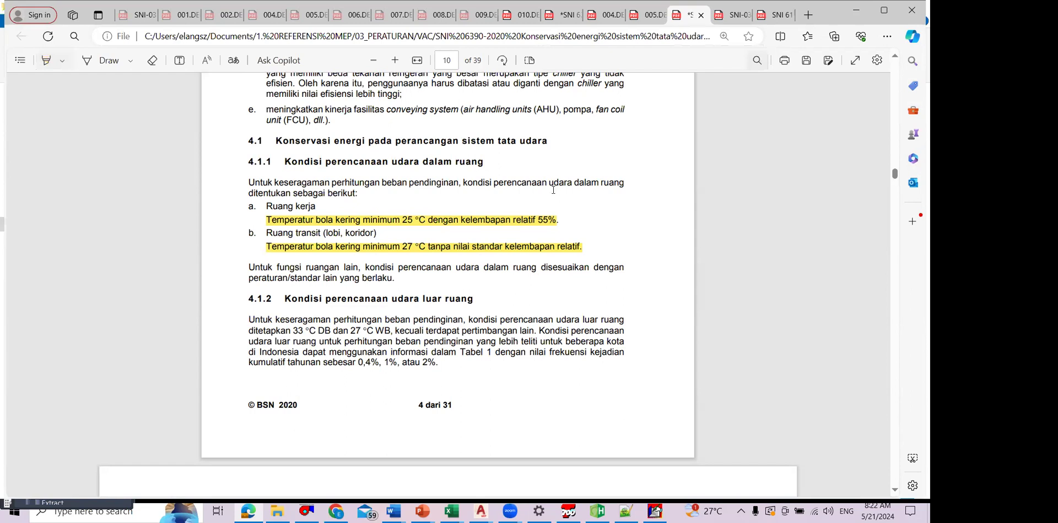
# Step: Switch back to TRACE 700 and set the LAB KOMPUTER thermostat's cooling dry bulb to 25 °C, relative humidity to 55% and heating dry bulb to 10 °C
pyautogui.hotkey('alt', 'Tab')
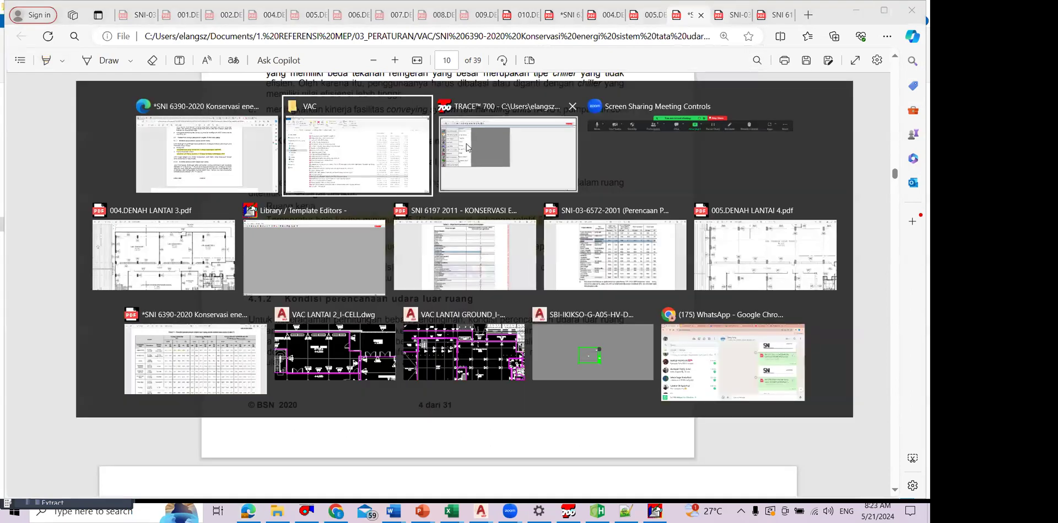
pyautogui.press('Tab')
pyautogui.write('25')
pyautogui.doubleClick(372, 216)
pyautogui.write('55')
pyautogui.doubleClick(373, 198)
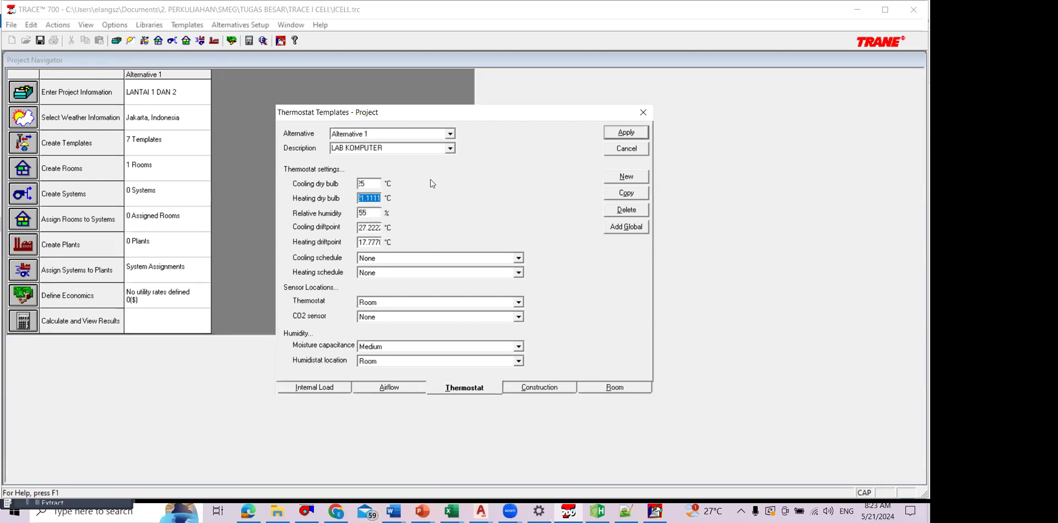
pyautogui.write('10')
# Step: Set the LAB KOMPUTER thermostat's cooling driftpoint to 25 °C and heating driftpoint to 10 °C, and apply the template
pyautogui.doubleClick(372, 243)
pyautogui.doubleClick(375, 225)
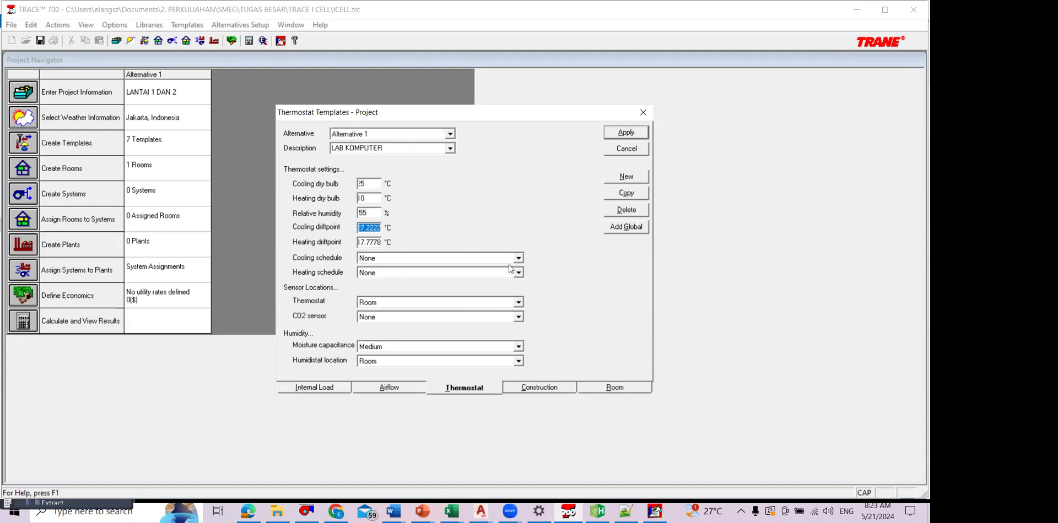
pyautogui.write('25')
pyautogui.press('Tab')
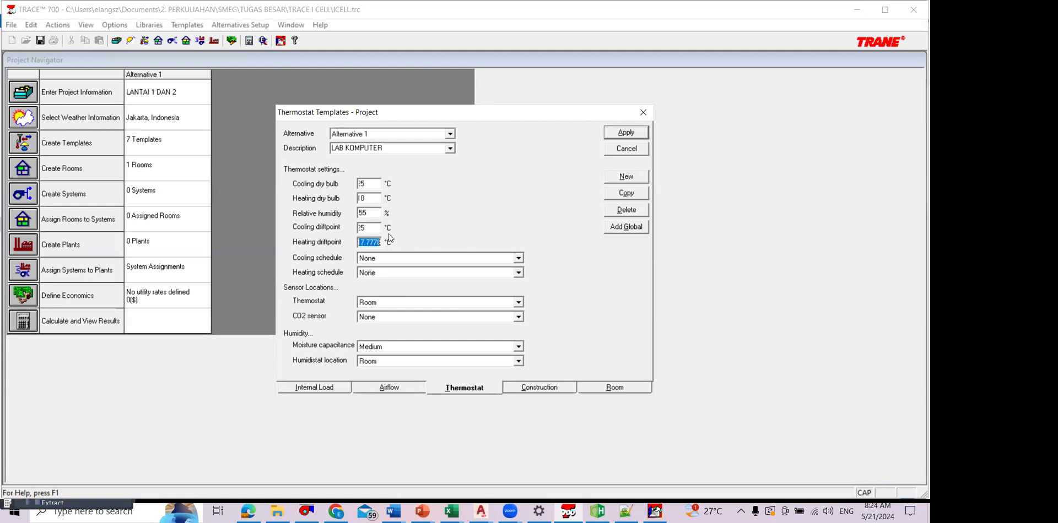
pyautogui.click(640, 135)
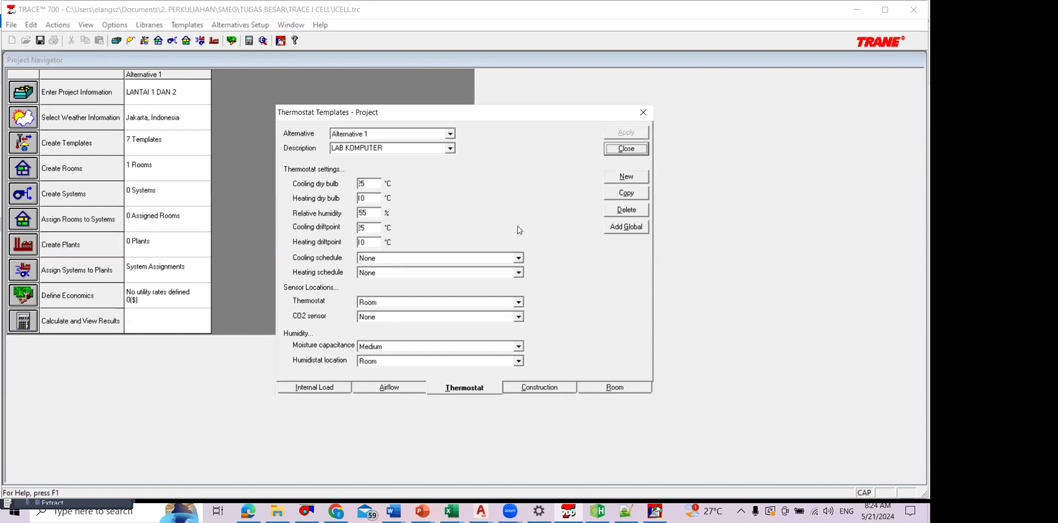
pyautogui.click(517, 258)
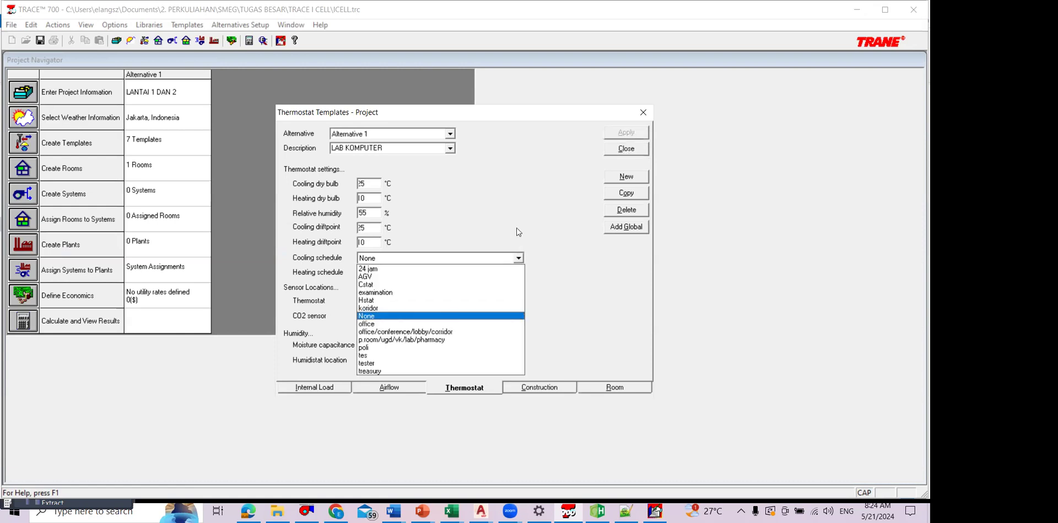
pyautogui.click(597, 513)
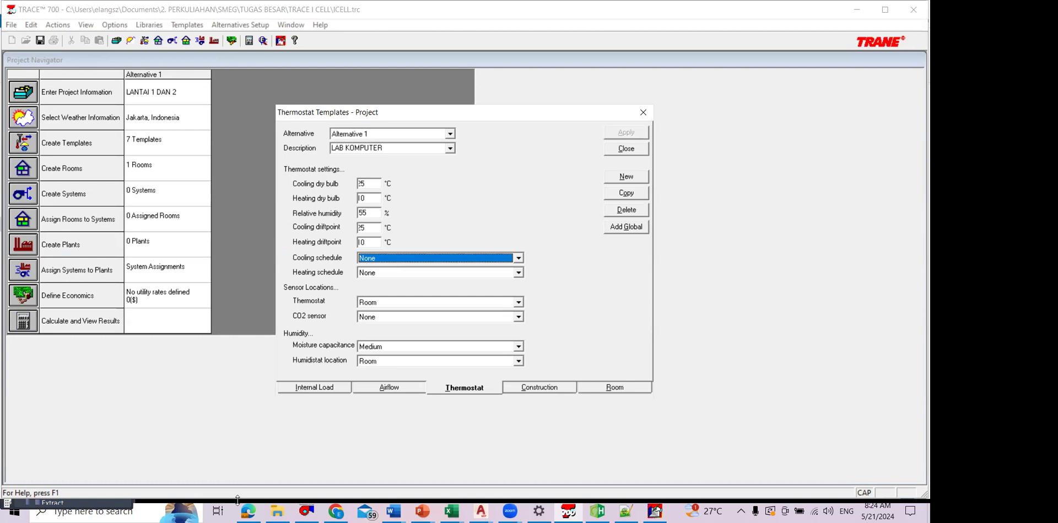
pyautogui.moveTo(697, 235)
pyautogui.mouseDown()
pyautogui.moveTo(753, 235)
pyautogui.moveTo(697, 247)
pyautogui.moveTo(711, 253)
pyautogui.moveTo(692, 249)
pyautogui.mouseUp()
pyautogui.click(705, 252)
pyautogui.moveTo(881, 234)
pyautogui.mouseDown()
pyautogui.moveTo(877, 258)
pyautogui.moveTo(899, 260)
pyautogui.mouseUp()
pyautogui.click(885, 257)
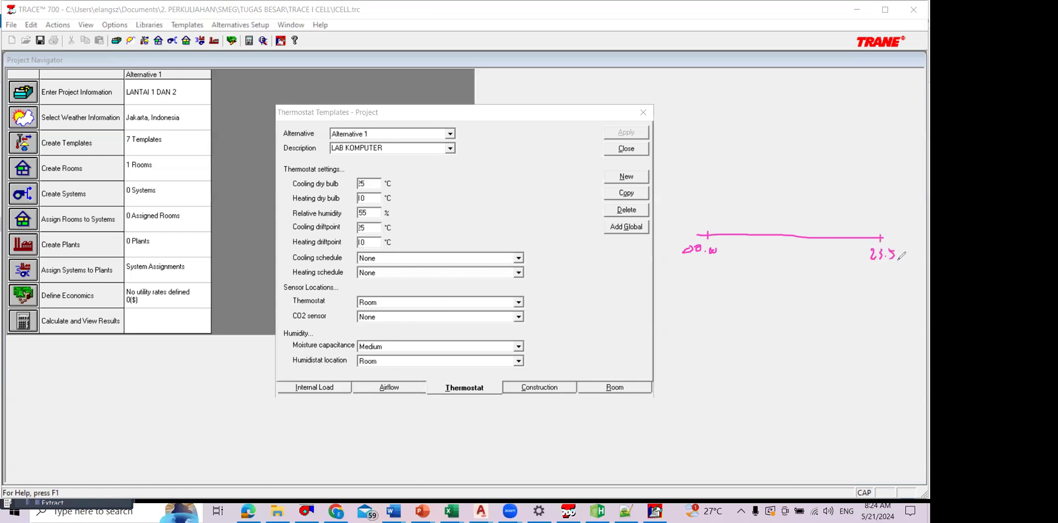
pyautogui.moveTo(692, 307)
pyautogui.mouseDown()
pyautogui.moveTo(698, 385)
pyautogui.moveTo(896, 314)
pyautogui.moveTo(893, 393)
pyautogui.moveTo(722, 390)
pyautogui.mouseUp()
pyautogui.moveTo(754, 316); pyautogui.dragTo(765, 380)
pyautogui.moveTo(837, 314); pyautogui.dragTo(847, 377)
pyautogui.moveTo(704, 345); pyautogui.dragTo(891, 342)
pyautogui.moveTo(719, 326); pyautogui.dragTo(742, 370)
pyautogui.moveTo(785, 328); pyautogui.dragTo(797, 365)
pyautogui.moveTo(885, 325); pyautogui.dragTo(877, 369)
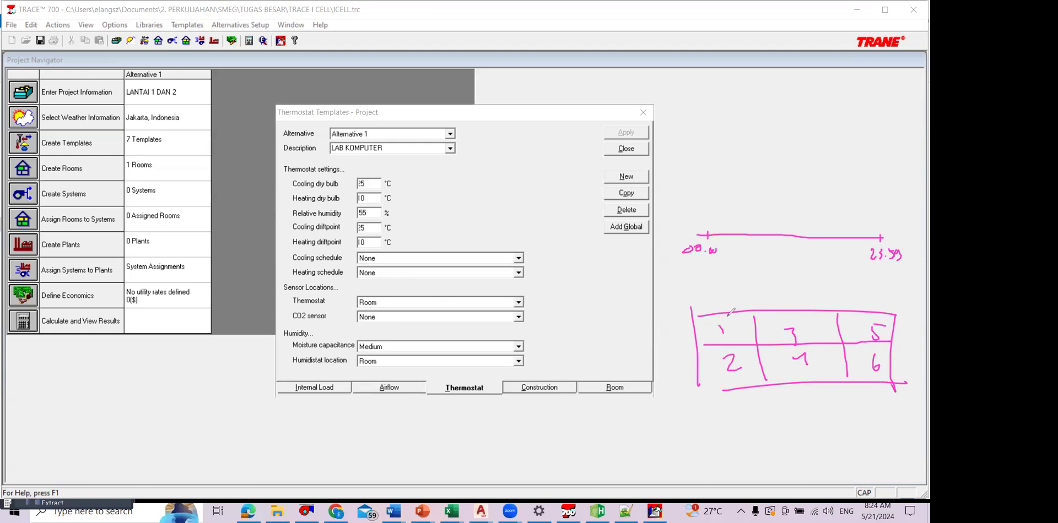
pyautogui.moveTo(716, 296); pyautogui.dragTo(741, 311)
pyautogui.moveTo(729, 403); pyautogui.dragTo(742, 423)
pyautogui.moveTo(699, 100)
pyautogui.mouseDown()
pyautogui.moveTo(694, 124)
pyautogui.moveTo(695, 115)
pyautogui.moveTo(731, 128)
pyautogui.mouseUp()
pyautogui.moveTo(725, 117); pyautogui.dragTo(766, 130)
pyautogui.moveTo(789, 100)
pyautogui.mouseDown()
pyautogui.moveTo(790, 127)
pyautogui.moveTo(821, 125)
pyautogui.mouseUp()
pyautogui.moveTo(827, 125); pyautogui.dragTo(877, 124)
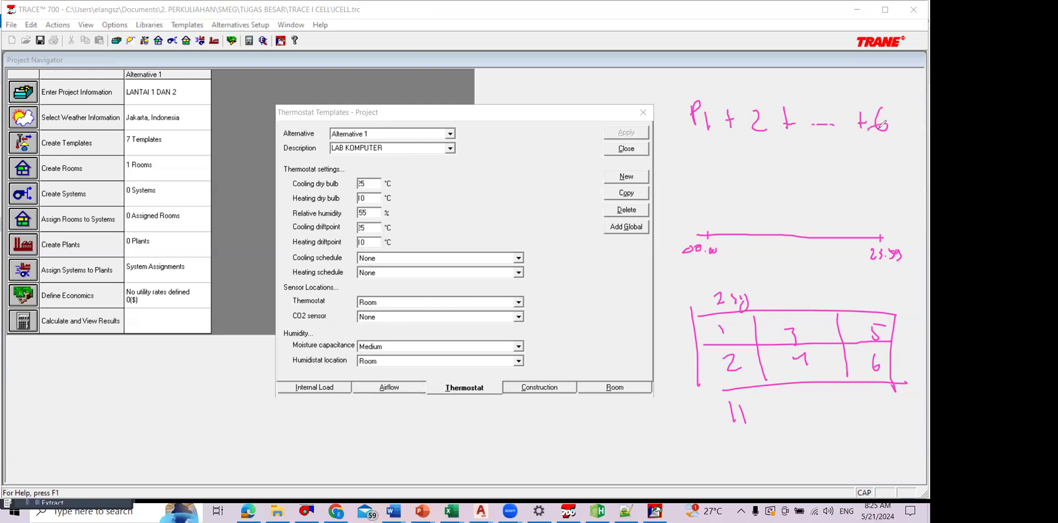
pyautogui.moveTo(820, 161); pyautogui.dragTo(835, 175)
pyautogui.moveTo(834, 161)
pyautogui.mouseDown()
pyautogui.moveTo(819, 176)
pyautogui.moveTo(860, 176)
pyautogui.moveTo(853, 165)
pyautogui.moveTo(873, 157)
pyautogui.moveTo(883, 185)
pyautogui.moveTo(897, 156)
pyautogui.moveTo(897, 177)
pyautogui.mouseUp()
pyautogui.moveTo(710, 215)
pyautogui.mouseDown()
pyautogui.moveTo(710, 226)
pyautogui.moveTo(742, 135)
pyautogui.moveTo(843, 165)
pyautogui.moveTo(870, 213)
pyautogui.mouseUp()
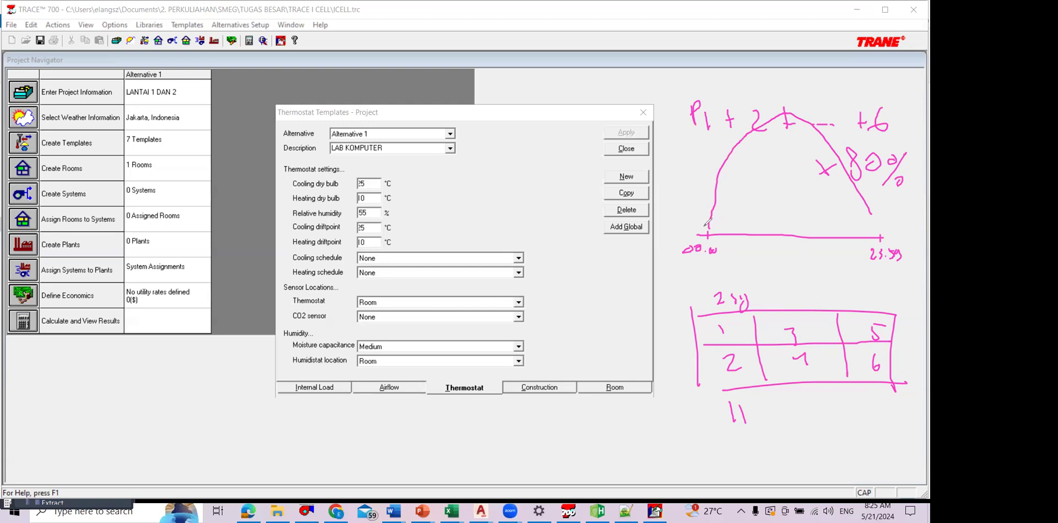
pyautogui.moveTo(704, 226)
pyautogui.mouseDown()
pyautogui.moveTo(741, 159)
pyautogui.moveTo(789, 153)
pyautogui.moveTo(851, 179)
pyautogui.moveTo(916, 232)
pyautogui.mouseUp()
pyautogui.moveTo(774, 153)
pyautogui.mouseDown()
pyautogui.moveTo(720, 213)
pyautogui.moveTo(818, 182)
pyautogui.moveTo(879, 215)
pyautogui.mouseUp()
pyautogui.moveTo(695, 116)
pyautogui.mouseDown()
pyautogui.moveTo(718, 285)
pyautogui.moveTo(686, 262)
pyautogui.moveTo(706, 216)
pyautogui.moveTo(755, 305)
pyautogui.moveTo(737, 413)
pyautogui.moveTo(876, 311)
pyautogui.moveTo(805, 346)
pyautogui.moveTo(884, 311)
pyautogui.moveTo(893, 256)
pyautogui.moveTo(871, 275)
pyautogui.moveTo(805, 186)
pyautogui.moveTo(876, 168)
pyautogui.moveTo(841, 149)
pyautogui.moveTo(901, 196)
pyautogui.moveTo(779, 139)
pyautogui.mouseUp()
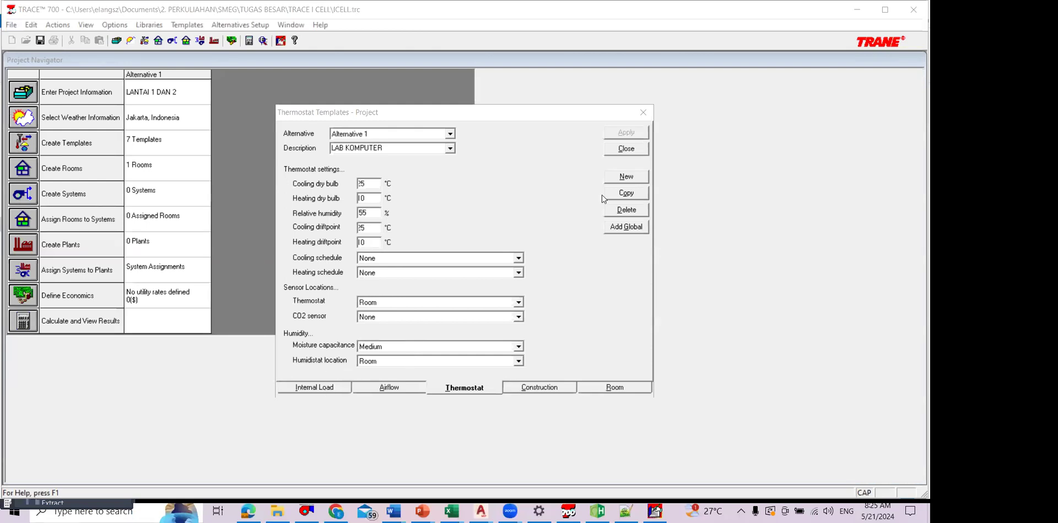
# Step: Look through the available people schedules in the LAB KOMPUTER internal load template and the ventilation schedules in its airflow template
pyautogui.click(332, 388)
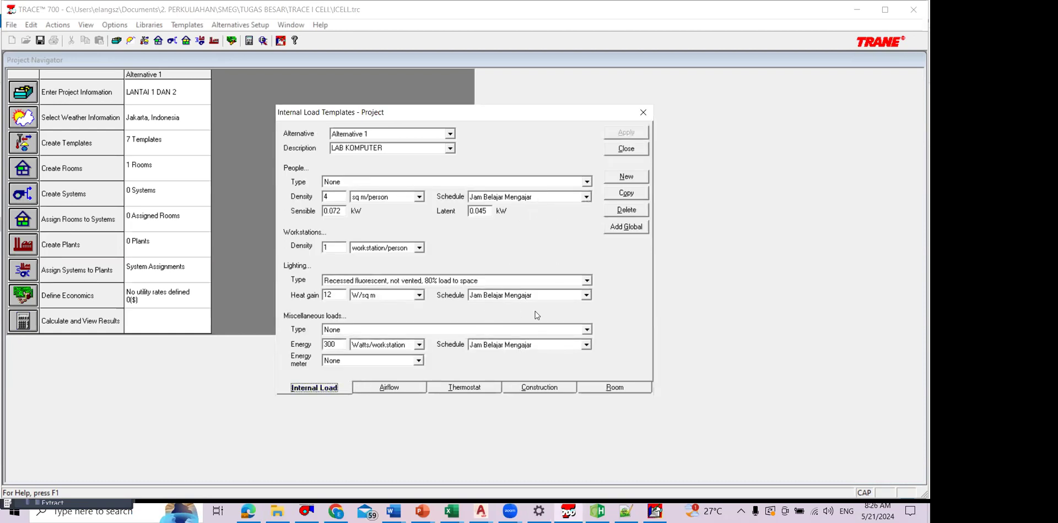
pyautogui.click(586, 198)
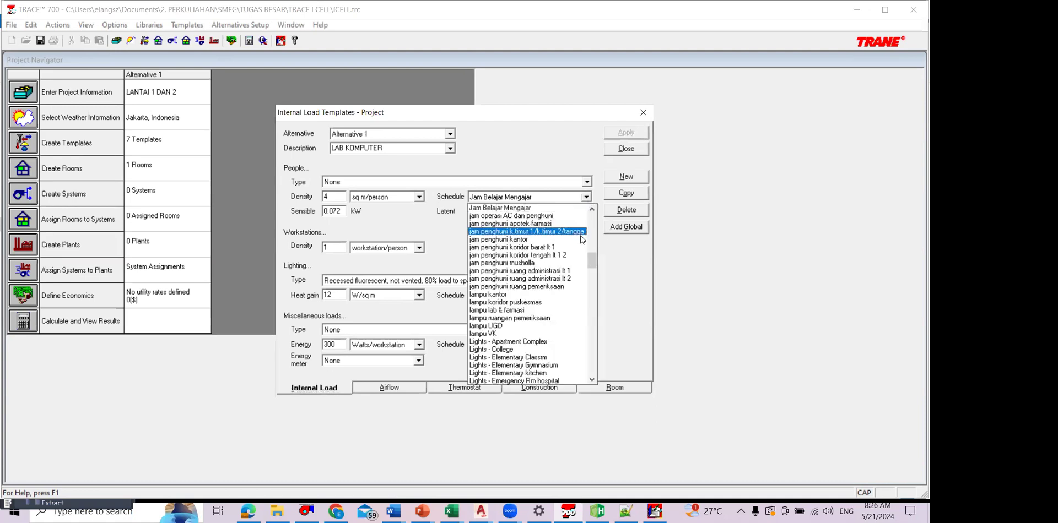
pyautogui.scroll(5, 567, 234)
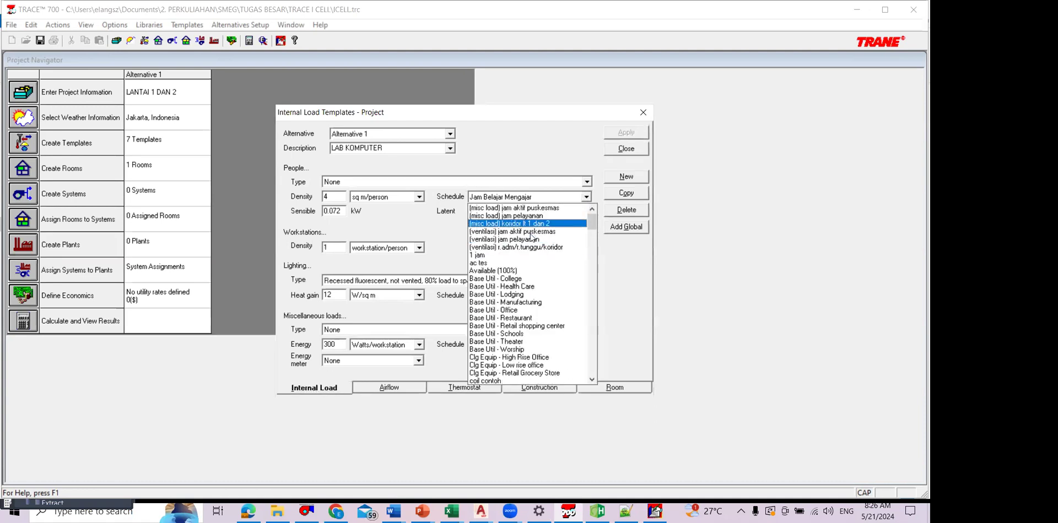
pyautogui.scroll(-4, 539, 275)
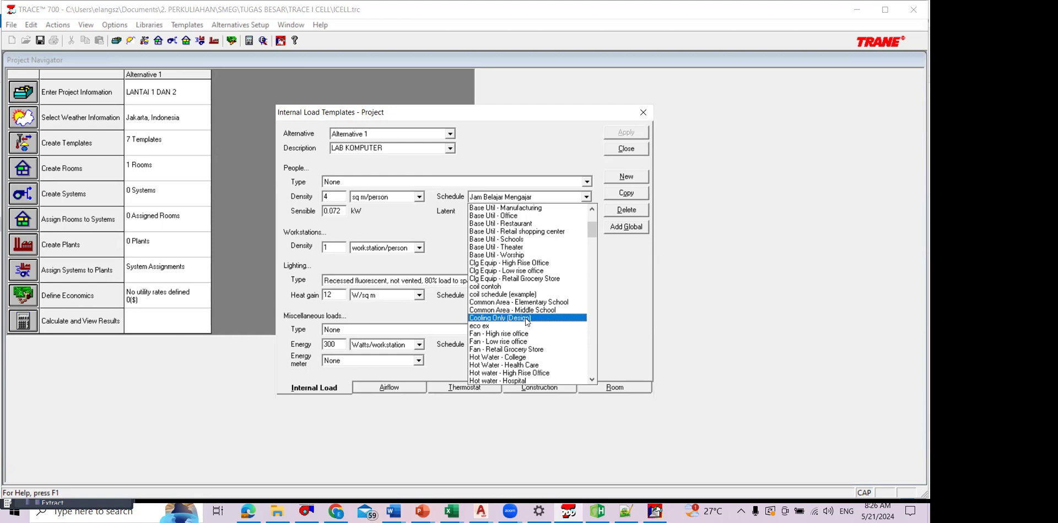
pyautogui.press('Up')
pyautogui.press('Up')
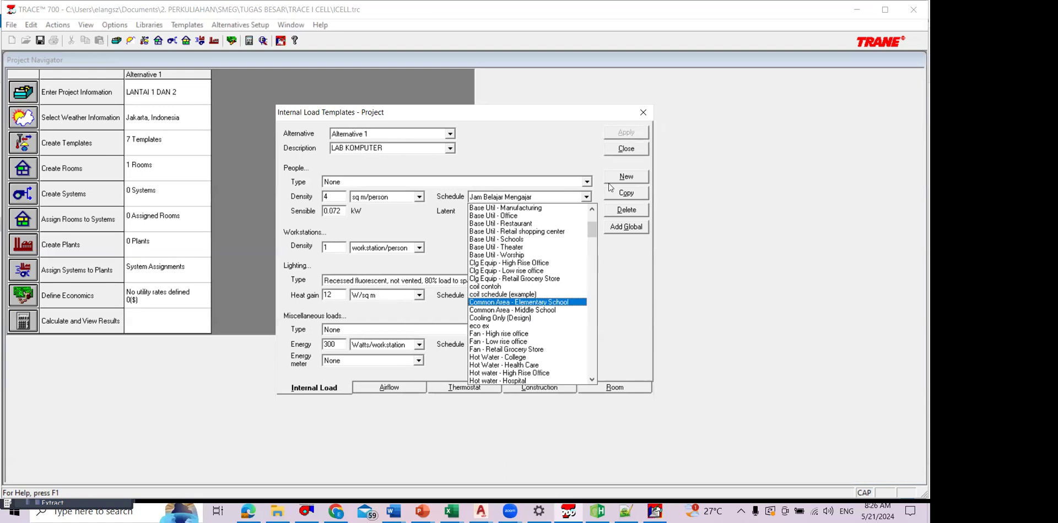
pyautogui.click(587, 155)
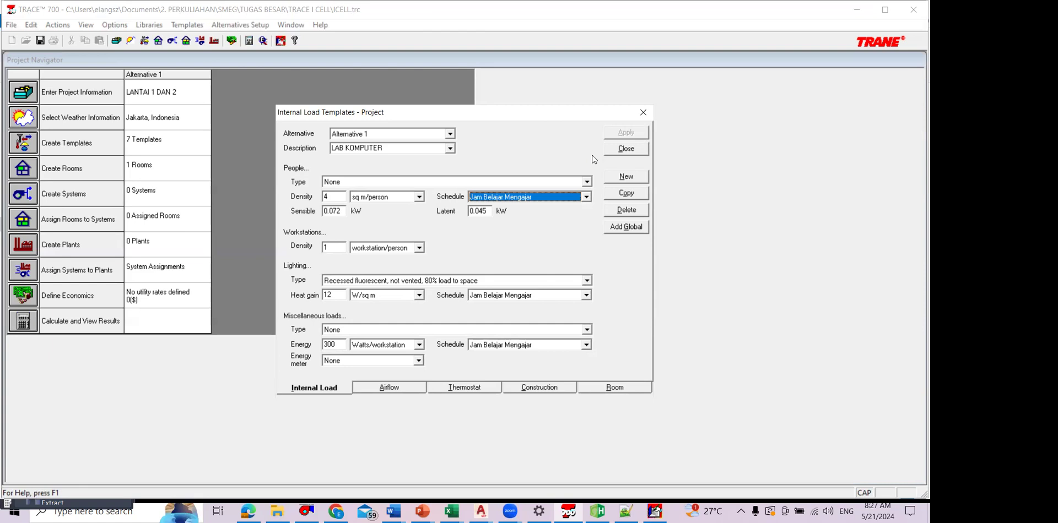
pyautogui.click(389, 387)
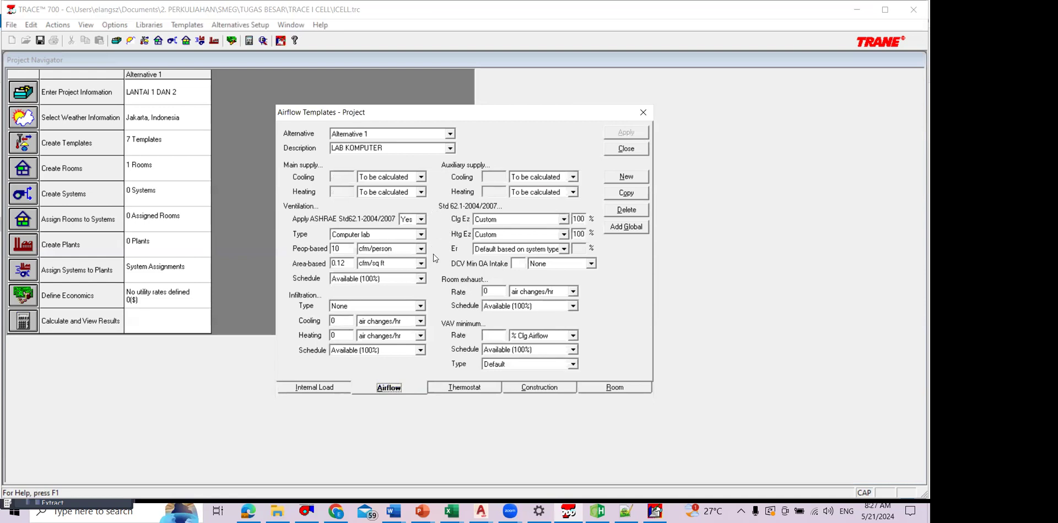
pyautogui.click(421, 279)
pyautogui.click(421, 278)
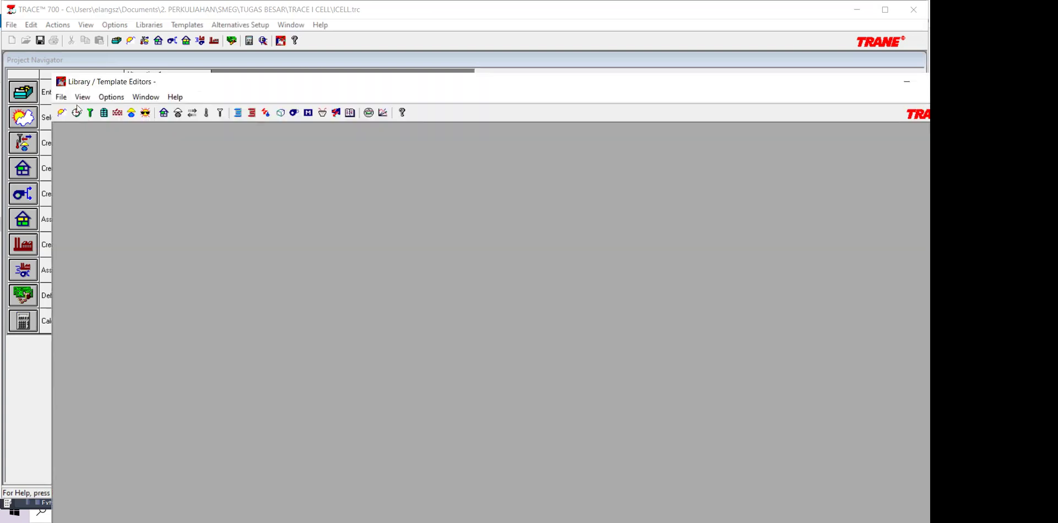
# Step: Open the schedule library and look through its schedule types, ending with the thermostat schedules
pyautogui.click(76, 113)
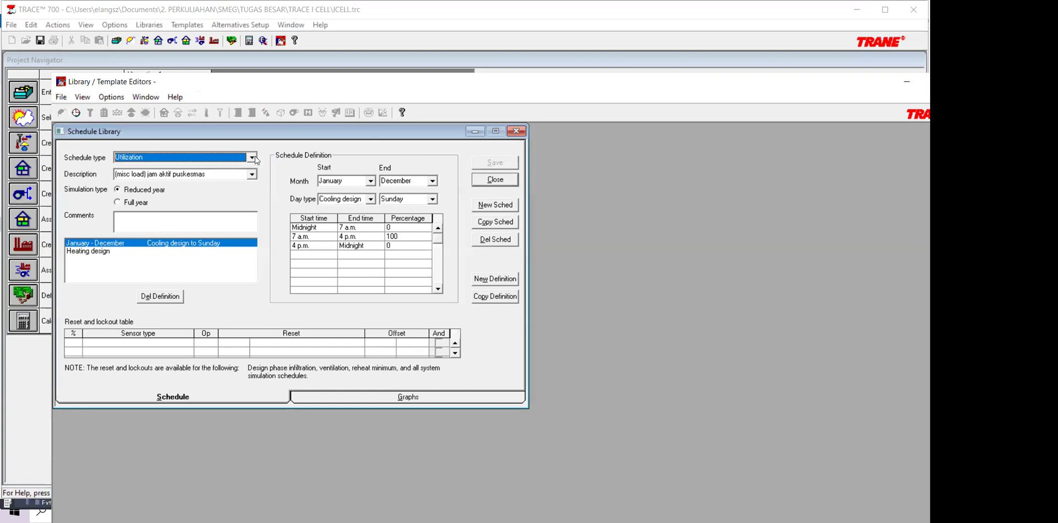
pyautogui.click(257, 158)
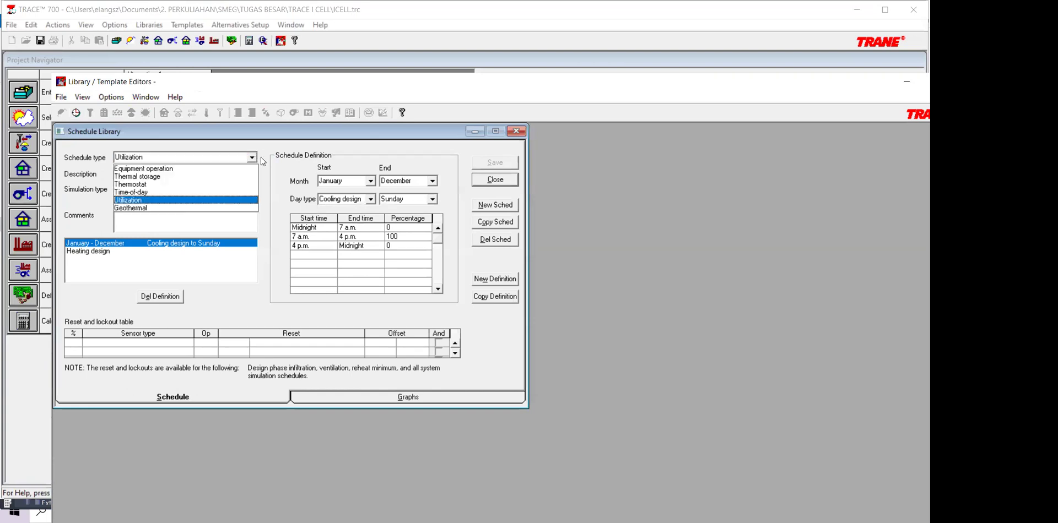
pyautogui.click(261, 161)
pyautogui.click(263, 161)
pyautogui.click(258, 174)
pyautogui.click(263, 176)
pyautogui.click(266, 177)
pyautogui.click(251, 157)
pyautogui.click(237, 184)
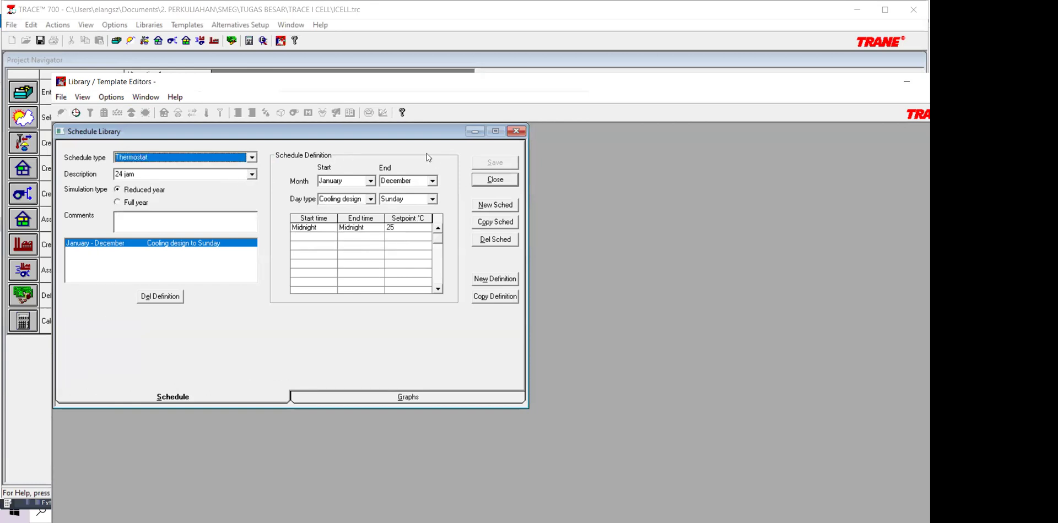
# Step: Review the LAB KOMPUTER airflow template's schedules and compare them with the utilization schedules in the schedule library
pyautogui.hotkey('alt', 'Tab')
pyautogui.hotkey('alt', 'Tab')
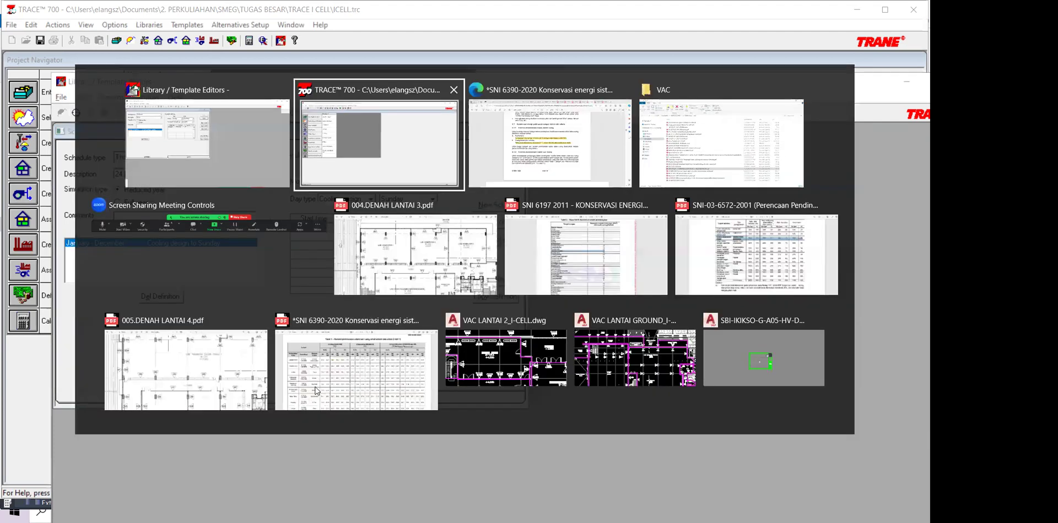
pyautogui.click(350, 389)
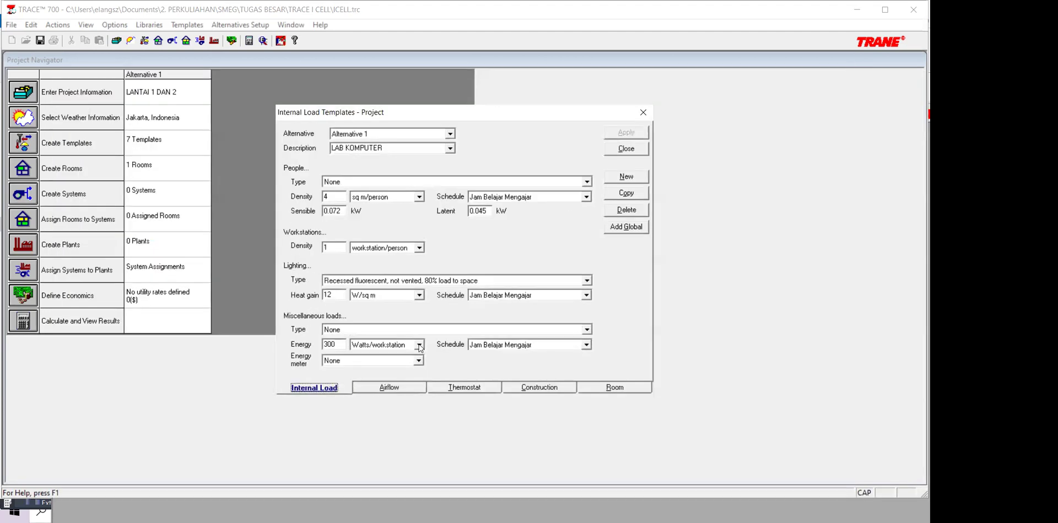
pyautogui.click(389, 389)
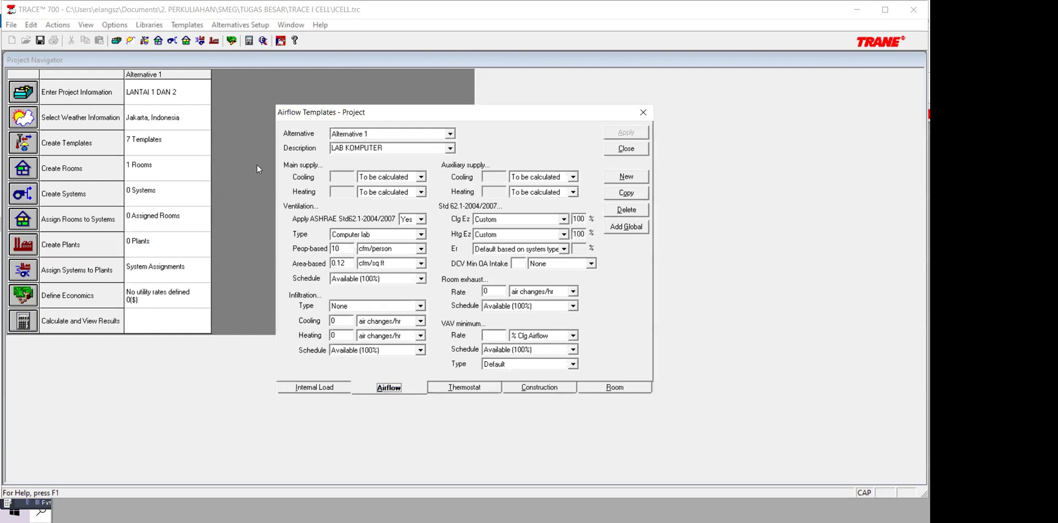
pyautogui.hotkey('alt', 'Tab')
pyautogui.click(252, 158)
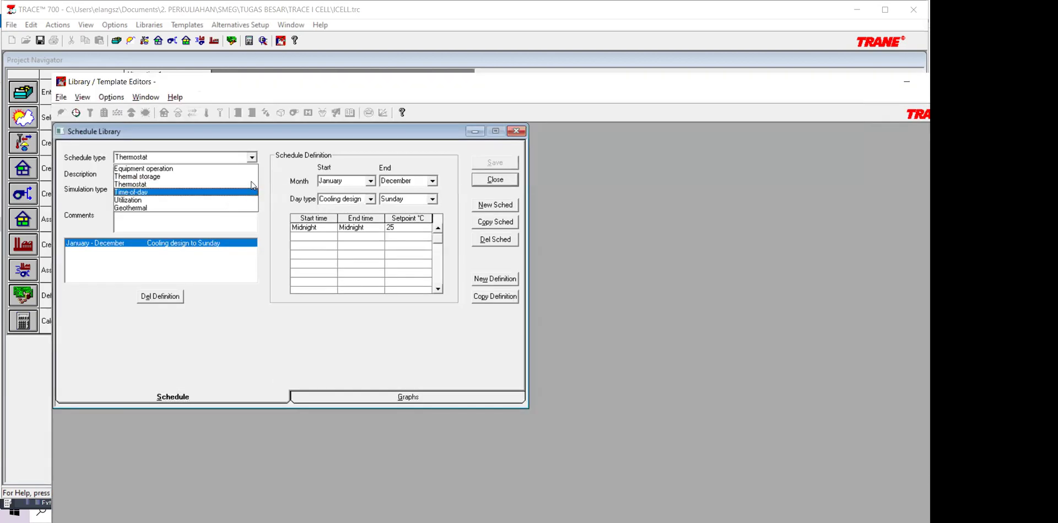
pyautogui.click(253, 200)
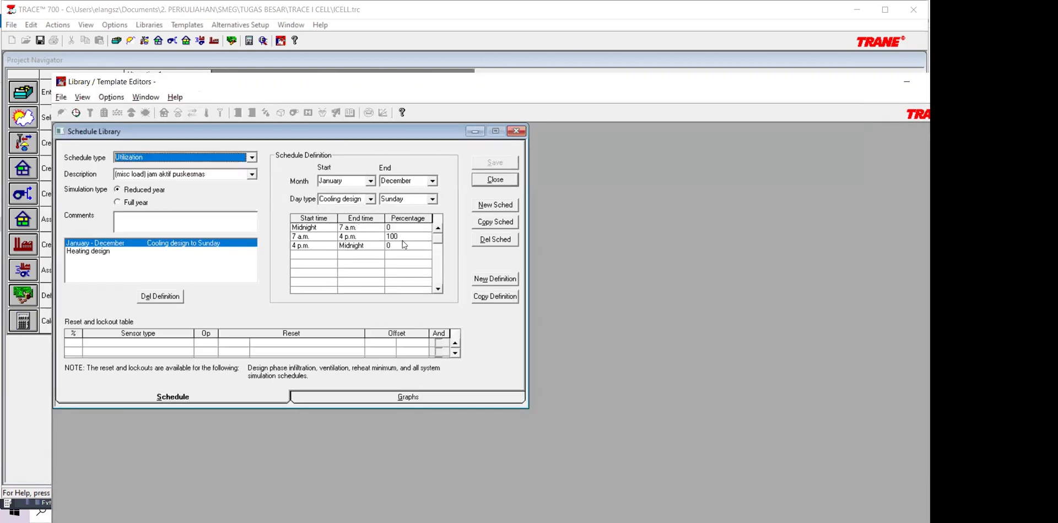
# Step: Set the ventilation schedule of the LAB KOMPUTER airflow template to Jam Belajar Mengajar and apply the template
pyautogui.hotkey('alt', 'Tab')
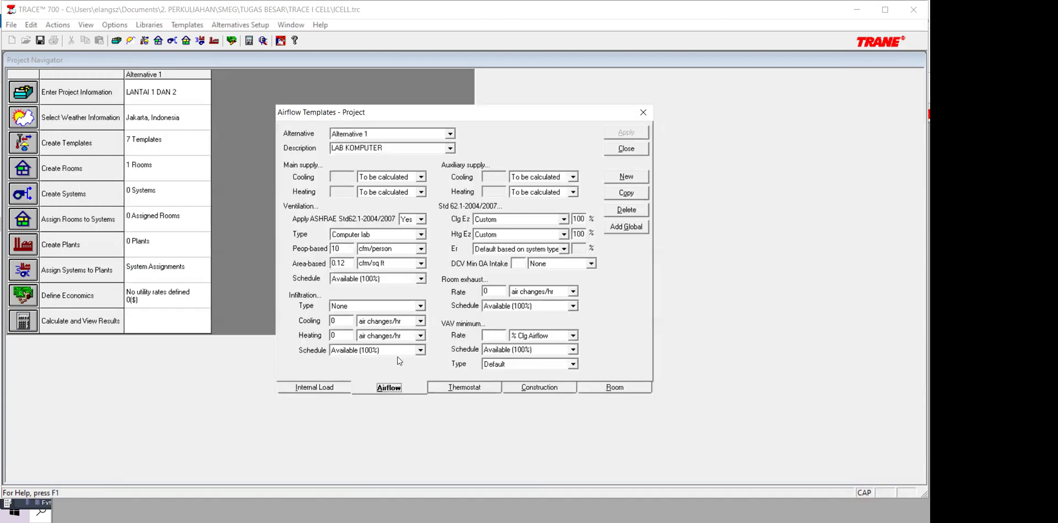
pyautogui.click(394, 278)
pyautogui.scroll(-15, 398, 291)
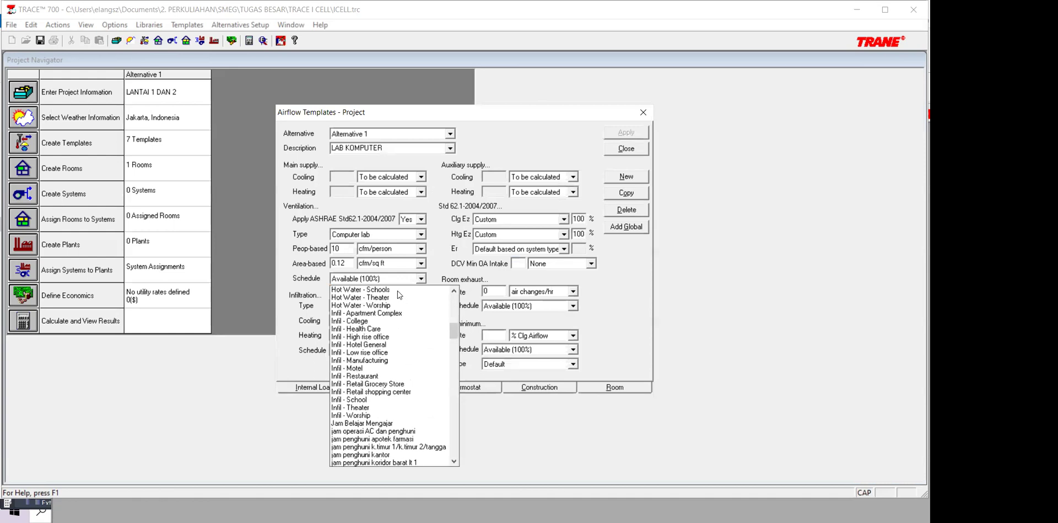
pyautogui.click(362, 353)
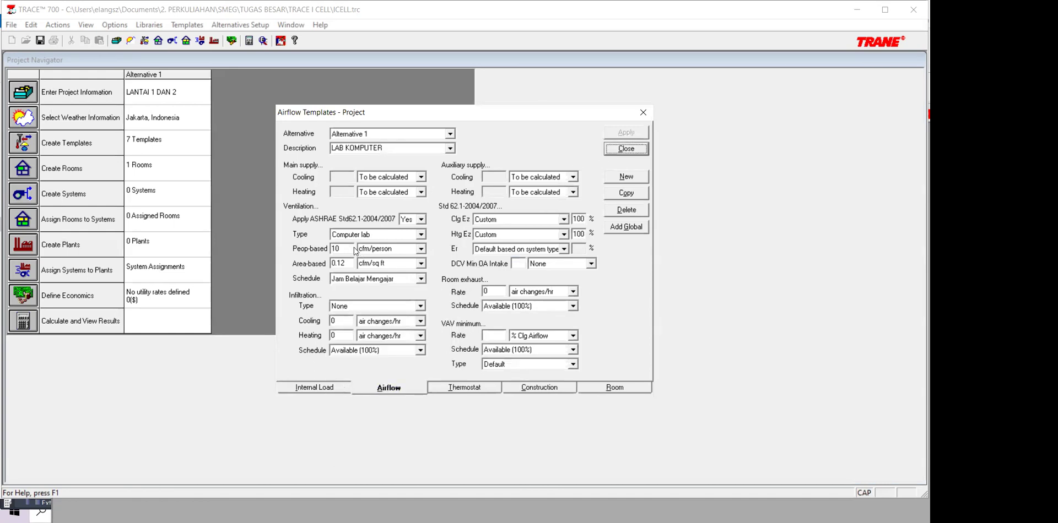
# Step: Check which cooling schedules are available for the LAB KOMPUTER thermostat template
pyautogui.click(458, 389)
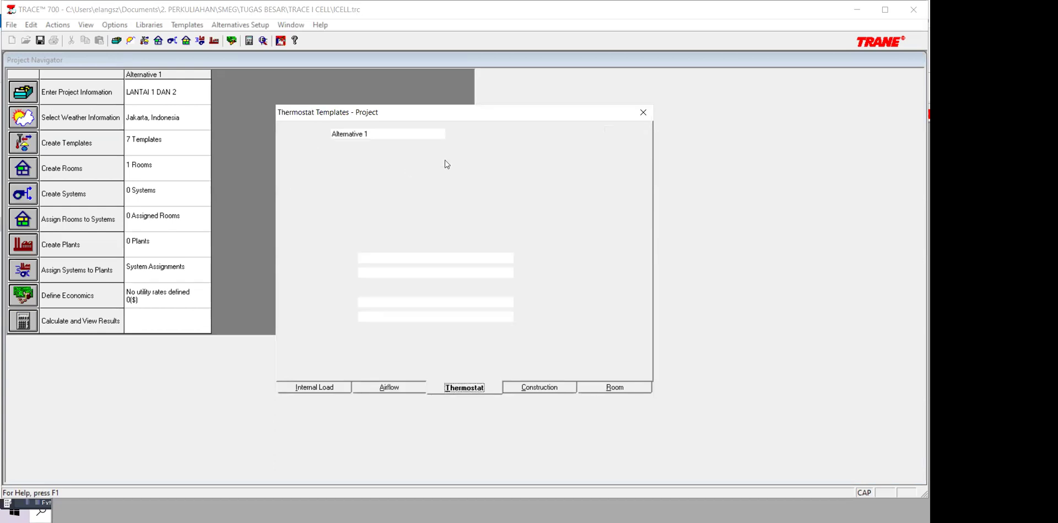
pyautogui.click(449, 148)
pyautogui.click(445, 166)
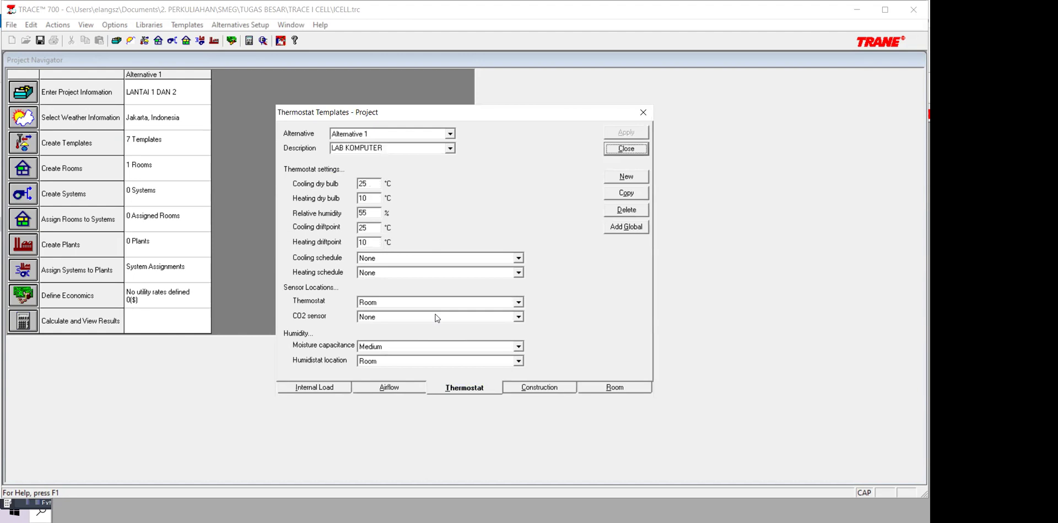
pyautogui.click(519, 258)
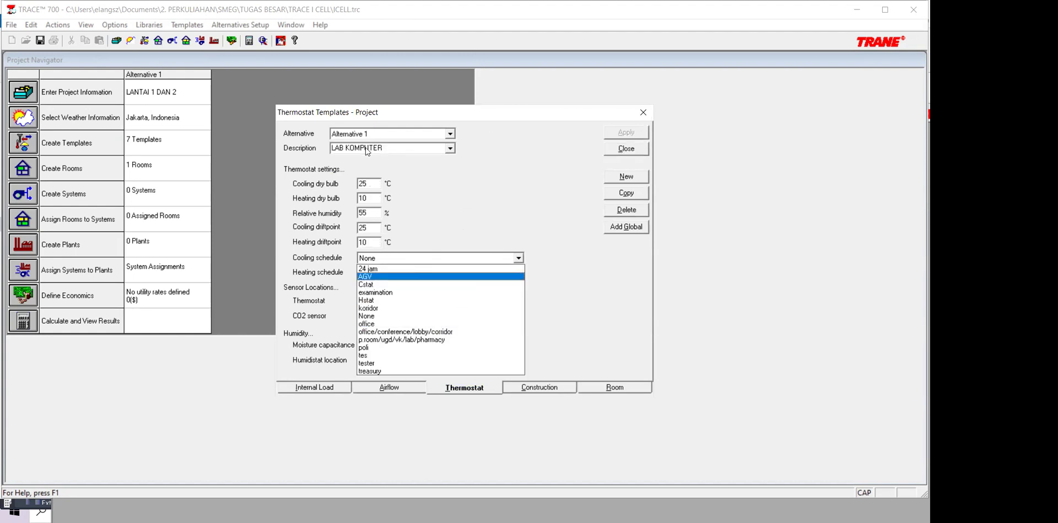
pyautogui.click(236, 158)
pyautogui.click(260, 180)
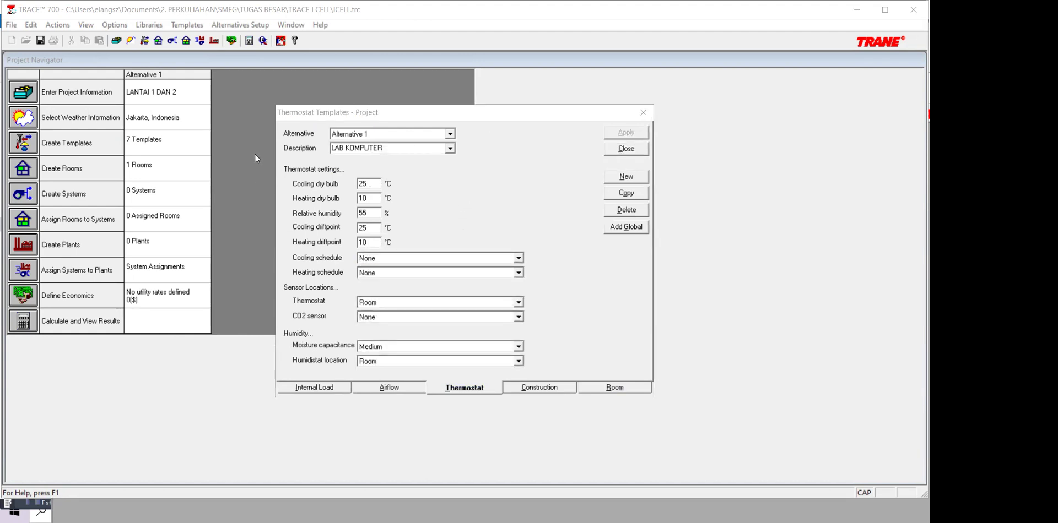
# Step: In the schedule library, create a new thermostat schedule named JAM BELAJAR MENGAJAR
pyautogui.hotkey('alt', 'Tab')
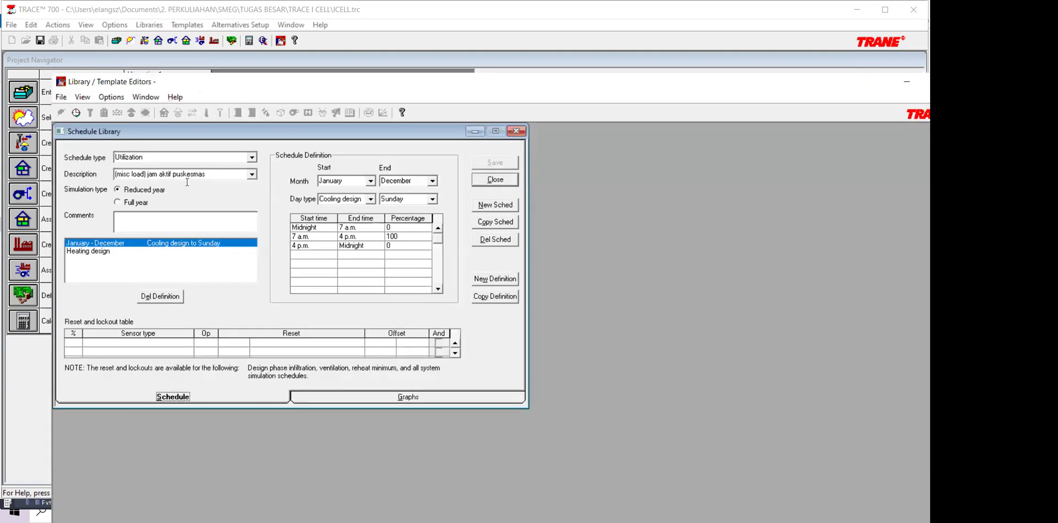
pyautogui.hotkey('alt', 'Down')
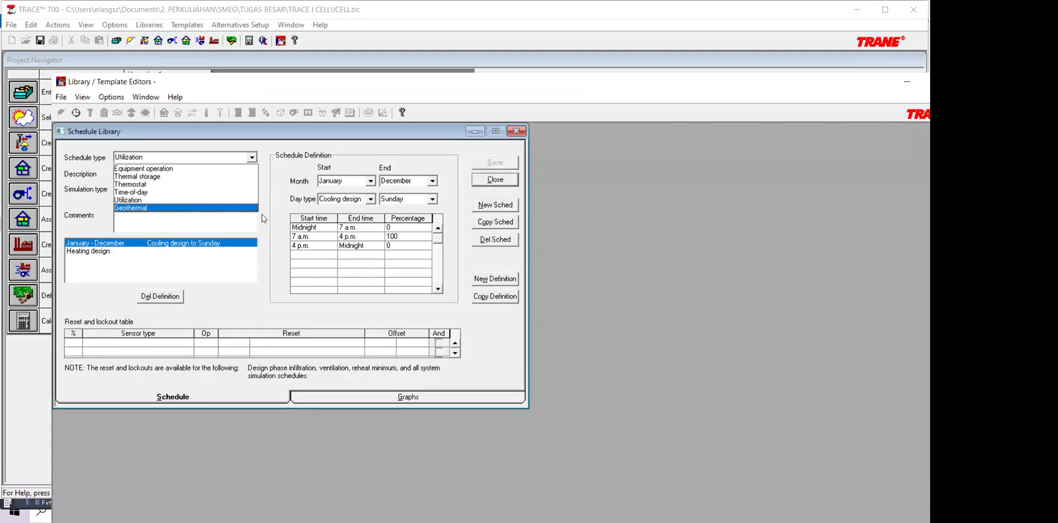
pyautogui.click(184, 185)
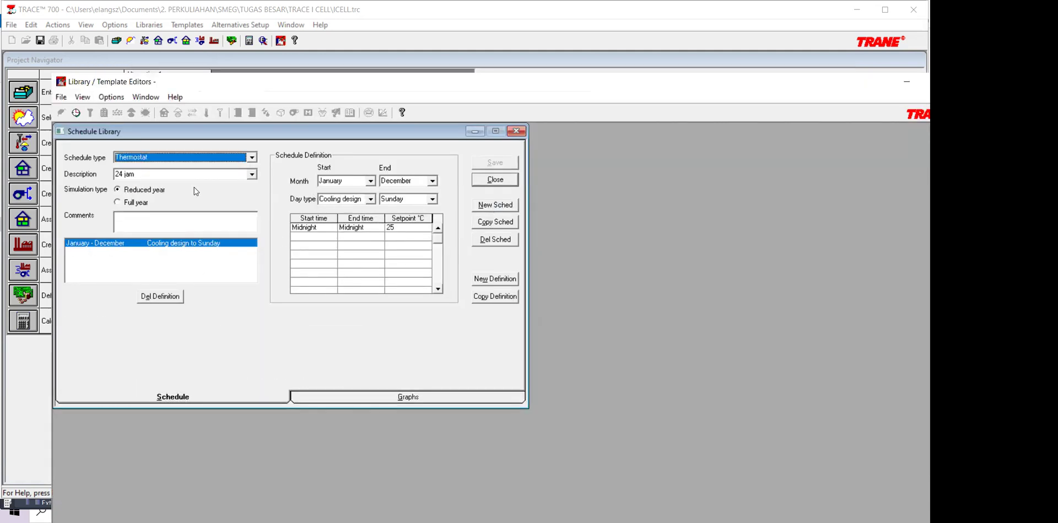
pyautogui.click(496, 206)
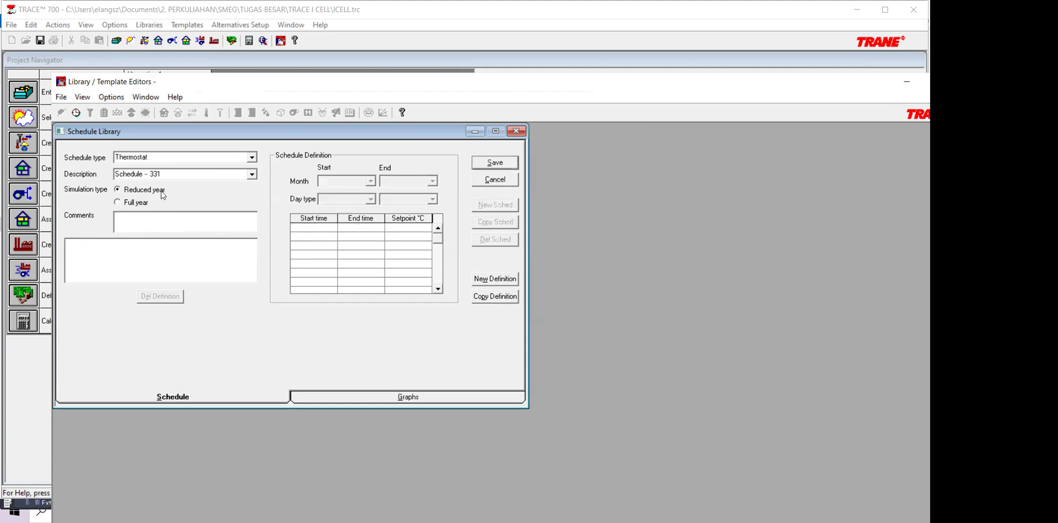
pyautogui.write('JAM BEAJ')
pyautogui.press('BackSpace')
pyautogui.press('BackSpace')
pyautogui.write('LAJAR MEN')
pyautogui.press('BackSpace')
pyautogui.press('BackSpace')
pyautogui.press('BackSpace')
pyautogui.write('MENGAHJ')
pyautogui.press('BackSpace')
pyautogui.press('BackSpace')
pyautogui.write('JAR')
# Step: Add a January–December, cooling design to Sunday definition with a 33 °C setpoint from midnight to 8 a.m
pyautogui.click(497, 280)
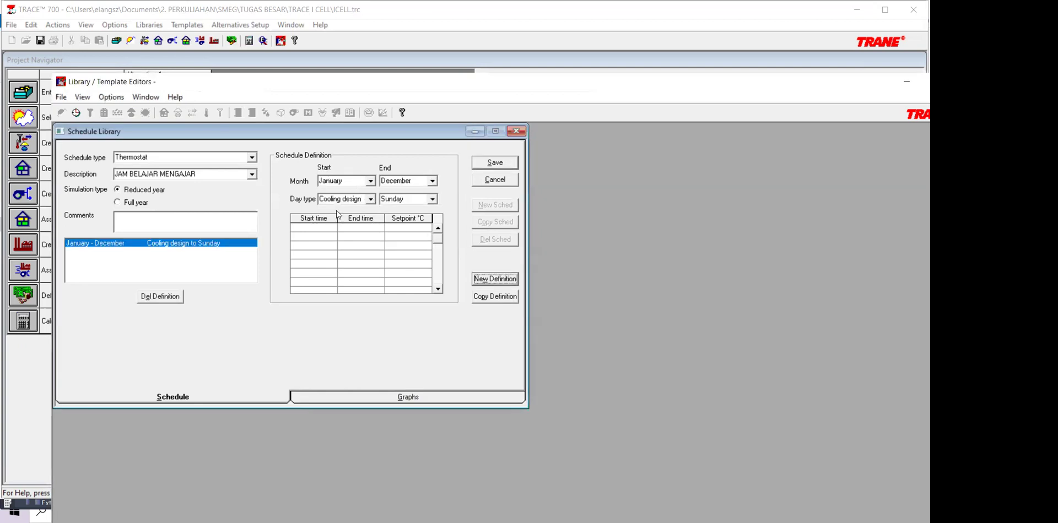
pyautogui.click(337, 229)
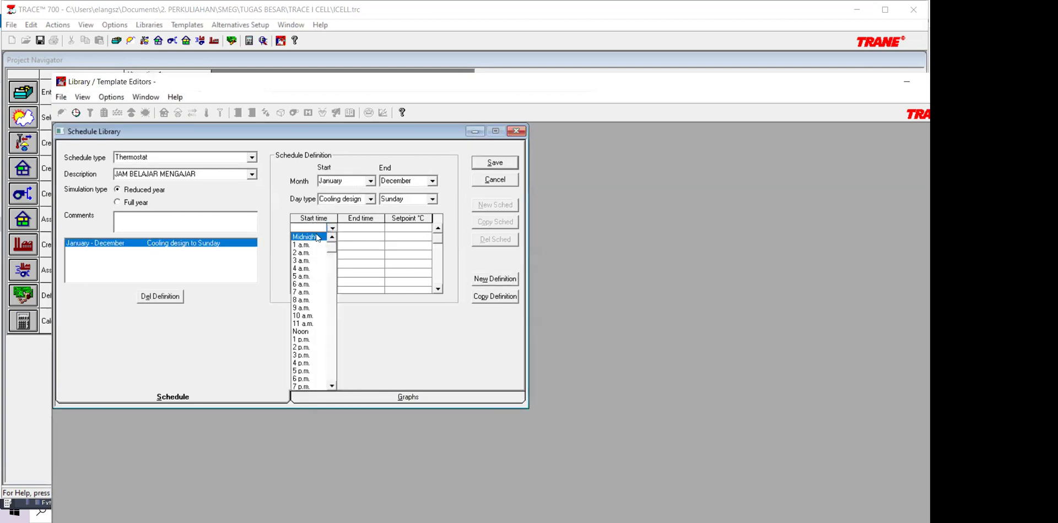
pyautogui.click(320, 235)
pyautogui.click(379, 230)
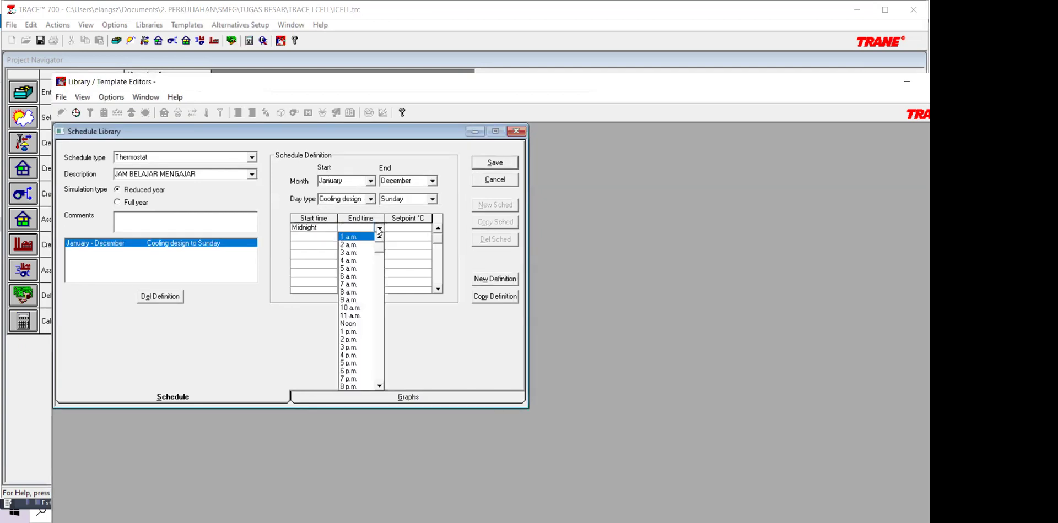
pyautogui.click(366, 292)
pyautogui.click(419, 232)
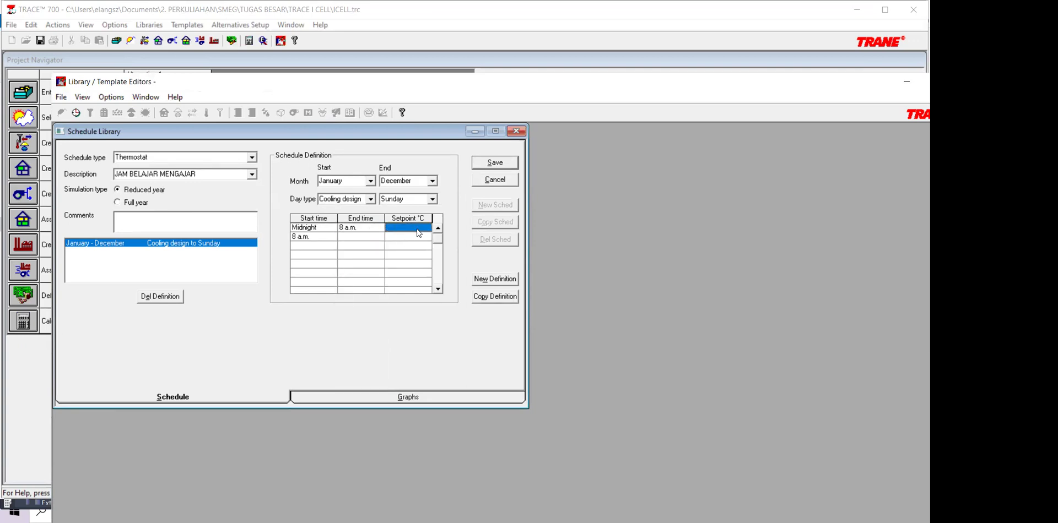
pyautogui.write('33')
# Step: Add an 8 a.m. to 6 p.m. period with a 25 °C setpoint to the JAM BELAJAR MENGAJAR thermostat schedule
pyautogui.click(398, 238)
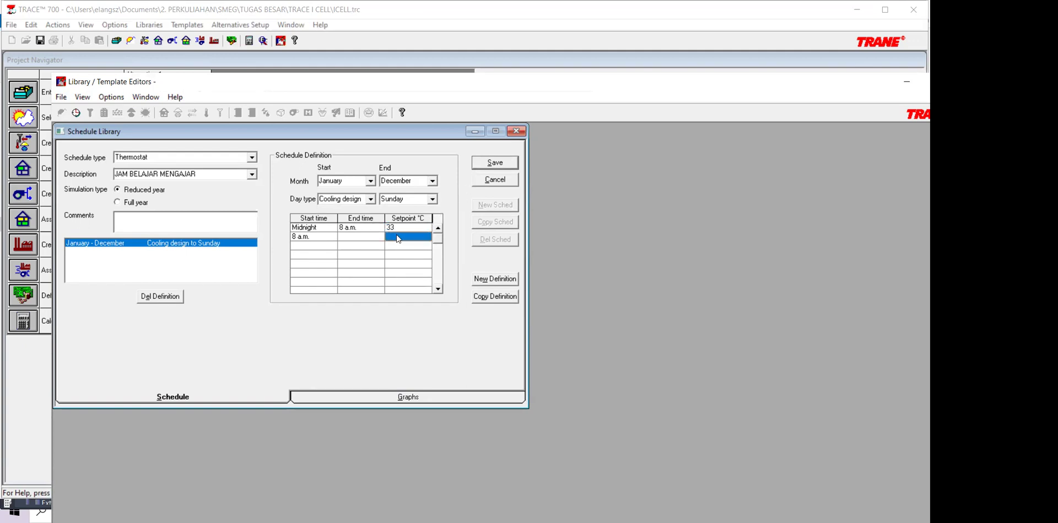
pyautogui.click(359, 237)
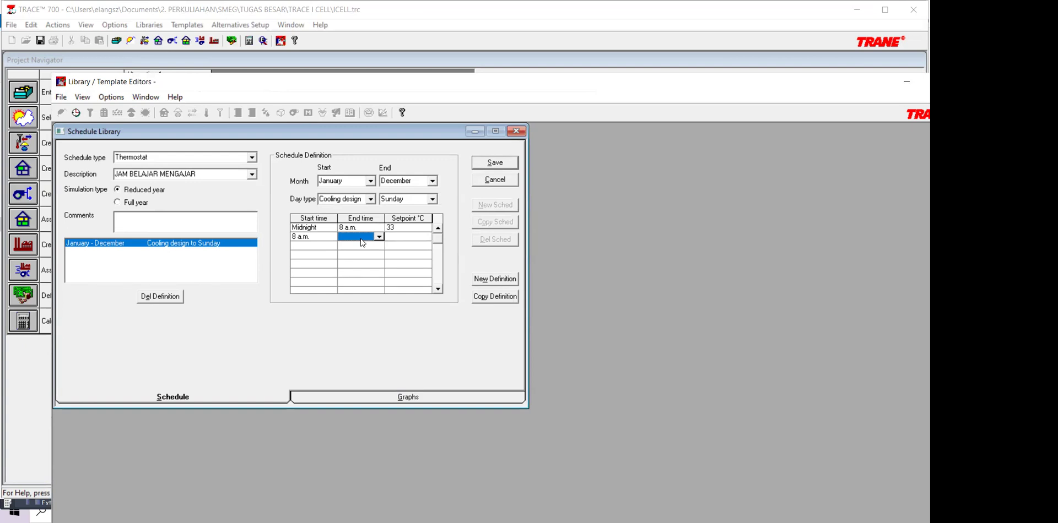
pyautogui.click(379, 237)
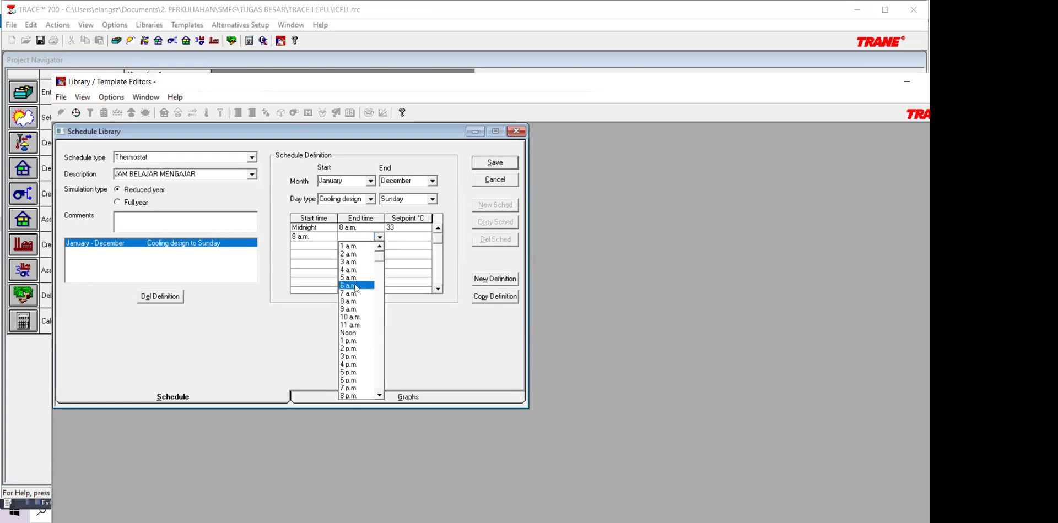
pyautogui.click(353, 380)
pyautogui.click(411, 228)
pyautogui.write('25')
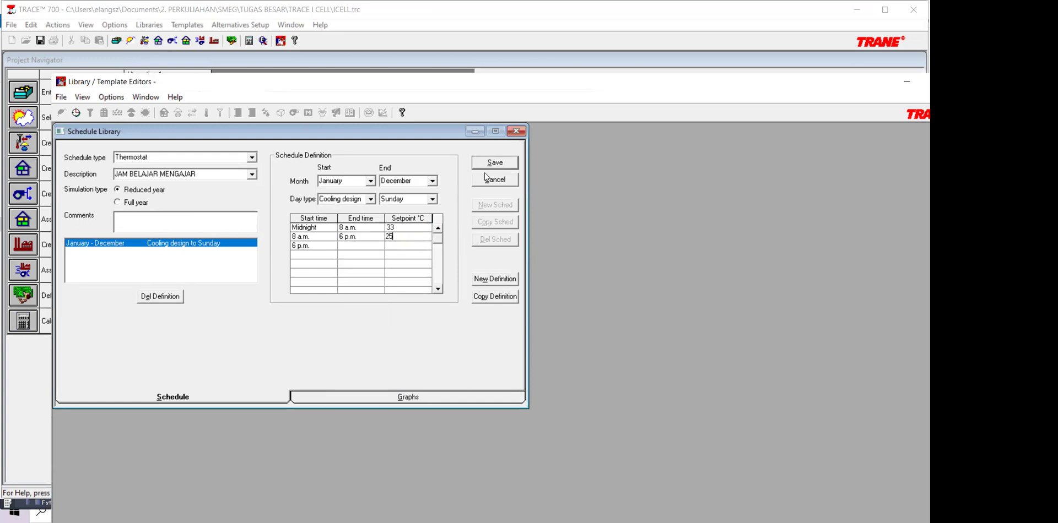
# Step: Add a 6 p.m. to midnight period with a 33 °C setpoint and save the thermostat schedule
pyautogui.click(362, 247)
pyautogui.click(379, 246)
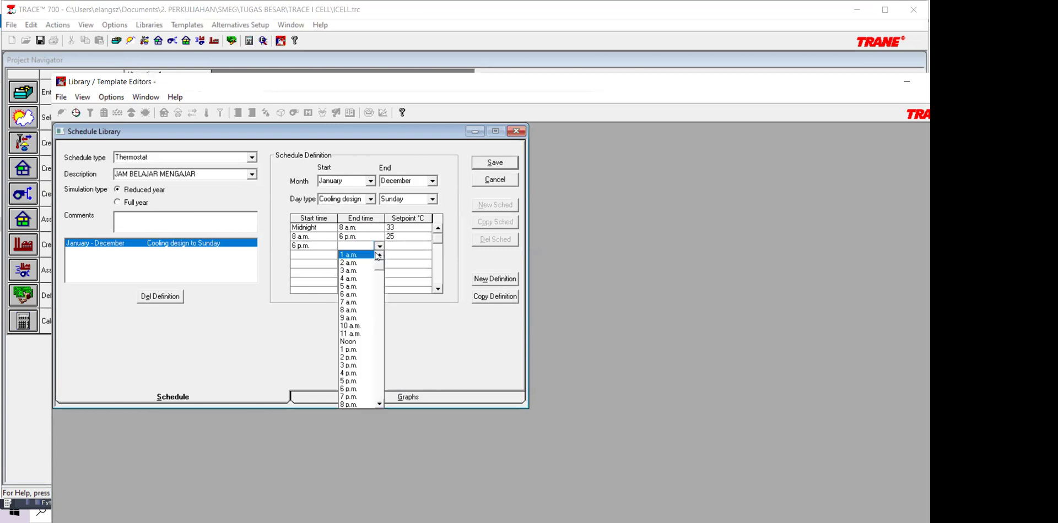
pyautogui.scroll(-2, 381, 313)
pyautogui.click(358, 404)
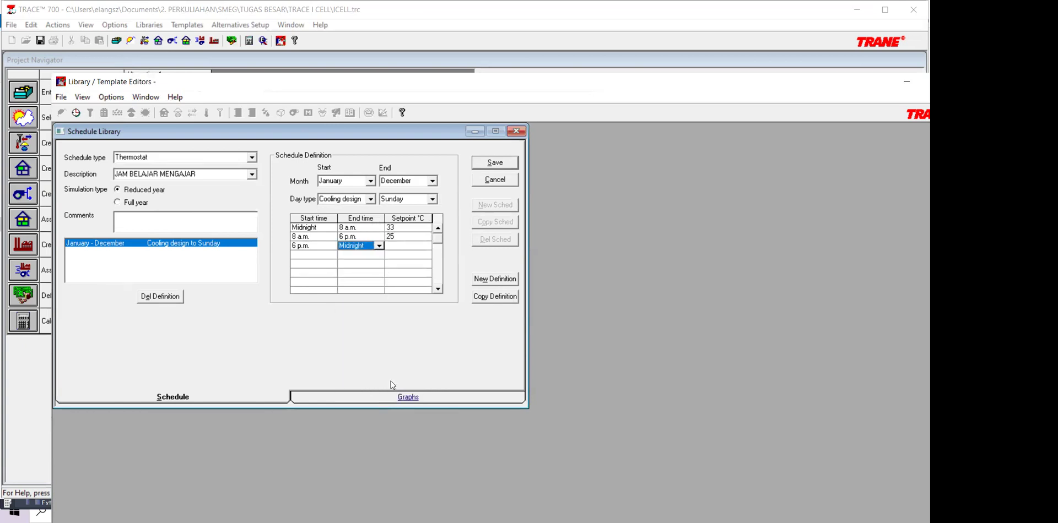
pyautogui.click(395, 247)
pyautogui.write('33')
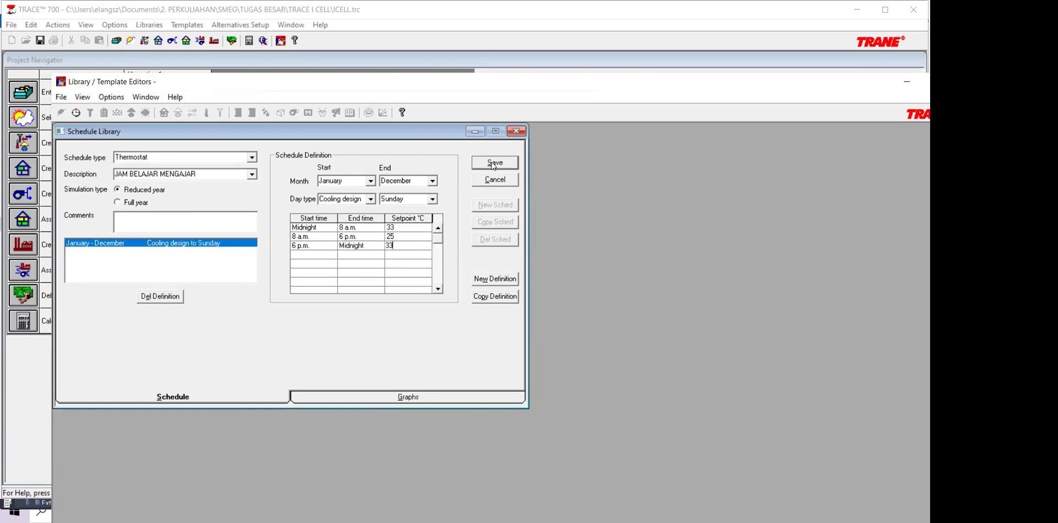
pyautogui.click(494, 165)
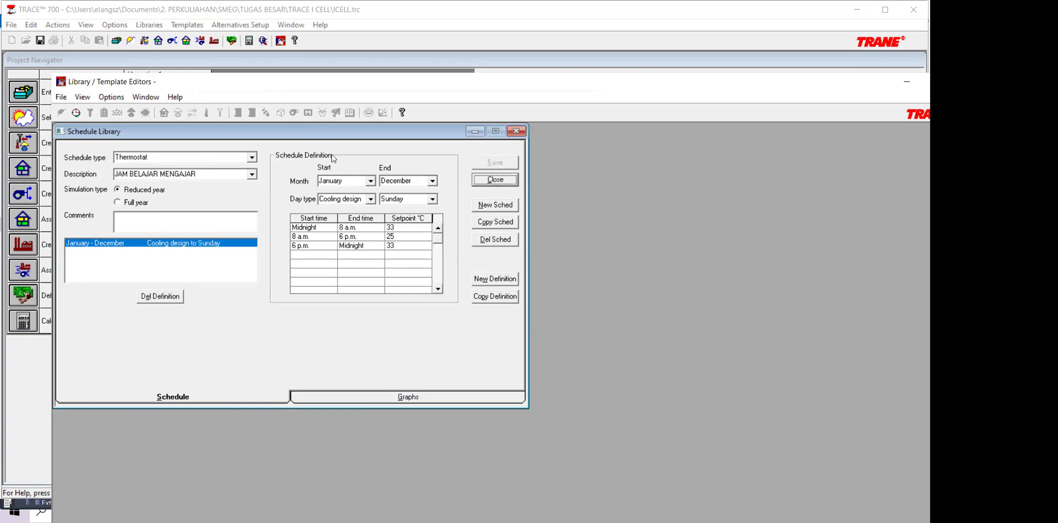
# Step: Return to the project, close the template editor and reopen it on the thermostat templates to load the new schedule
pyautogui.hotkey('alt', 'Tab')
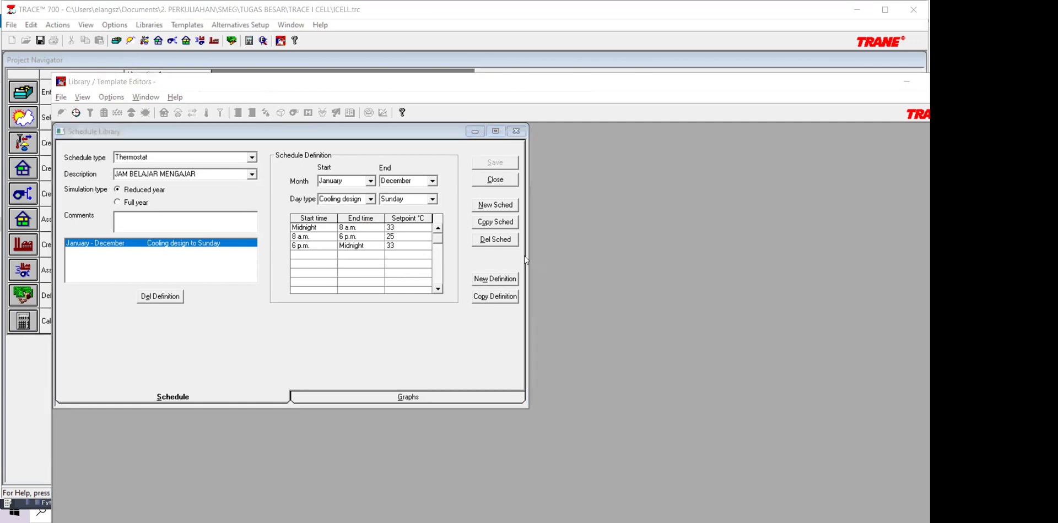
pyautogui.click(579, 154)
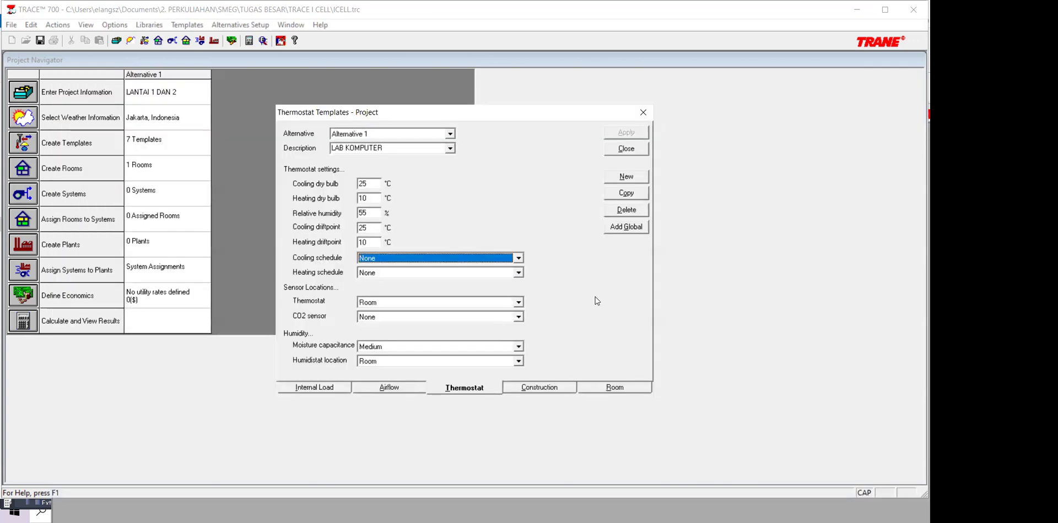
pyautogui.click(639, 144)
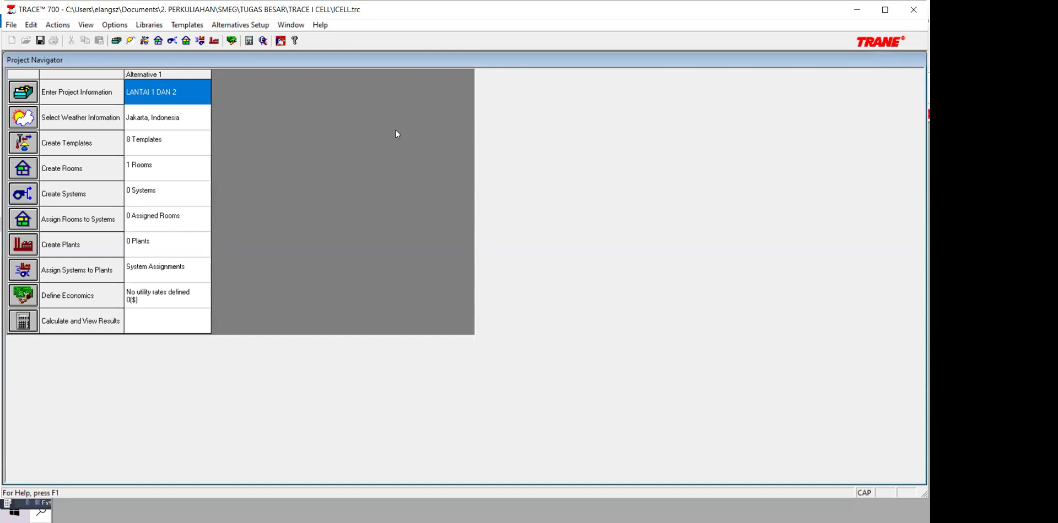
pyautogui.click(17, 146)
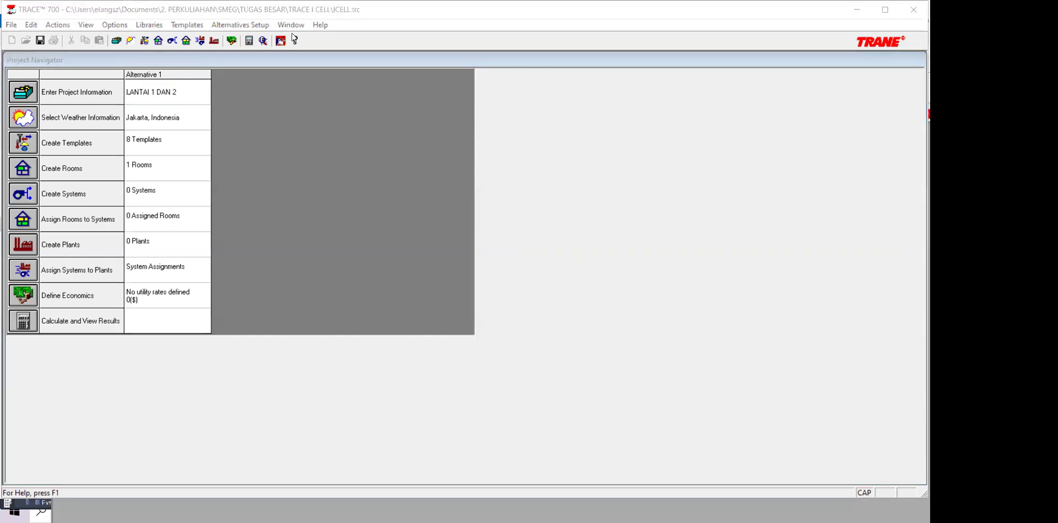
pyautogui.click(10, 152)
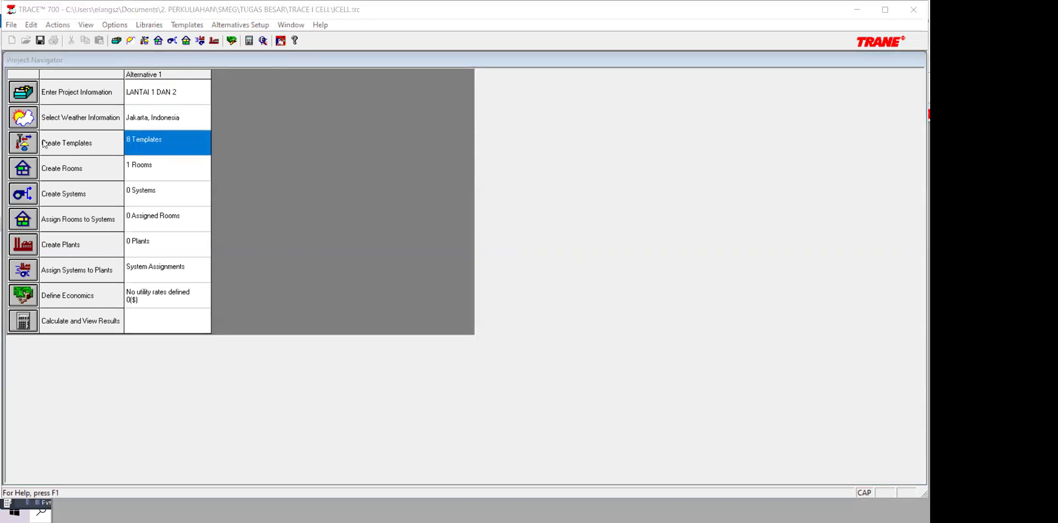
pyautogui.click(33, 144)
pyautogui.click(479, 386)
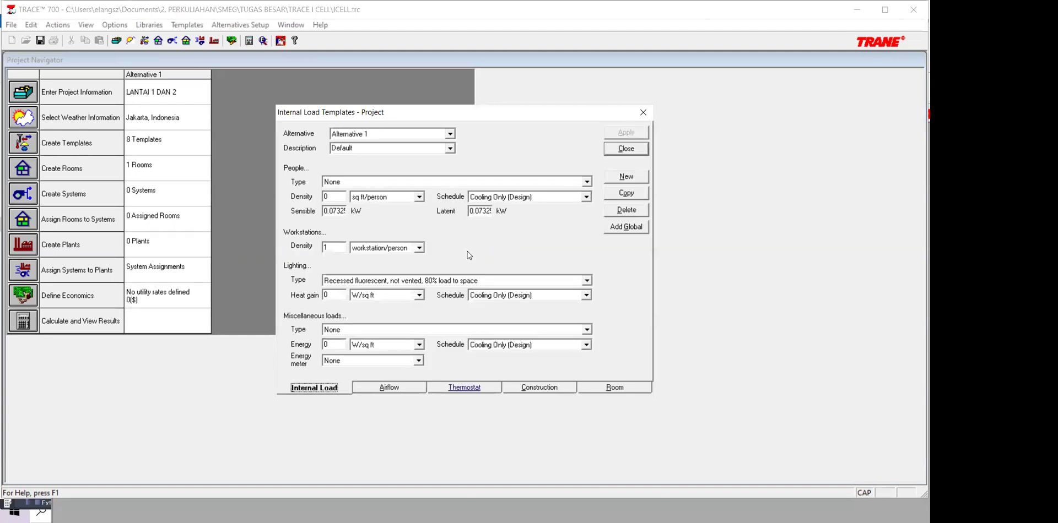
# Step: Set the cooling schedule of the LAB KOMPUTER thermostat template to JAM BELAJAR MENGAJAR and apply it
pyautogui.click(518, 258)
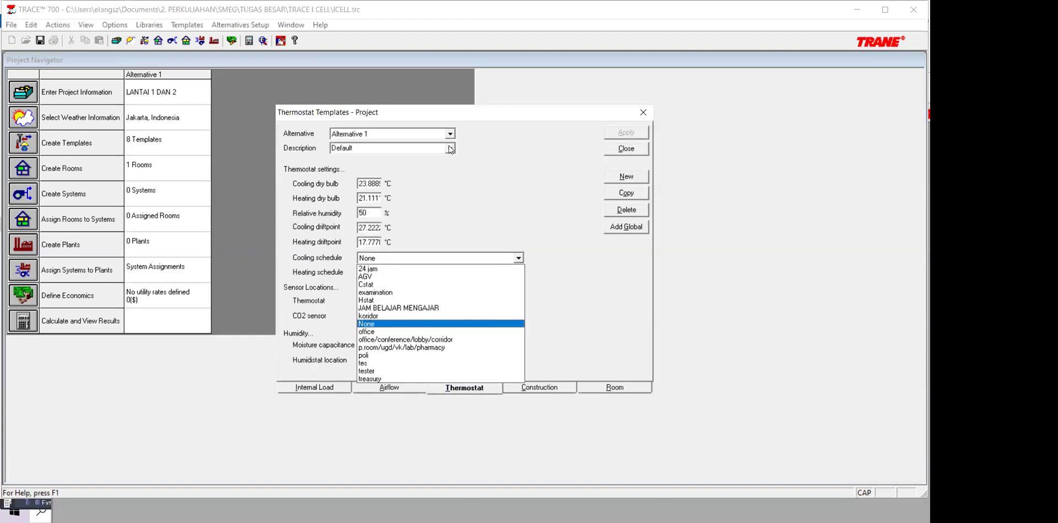
pyautogui.click(450, 147)
pyautogui.click(385, 165)
pyautogui.click(518, 259)
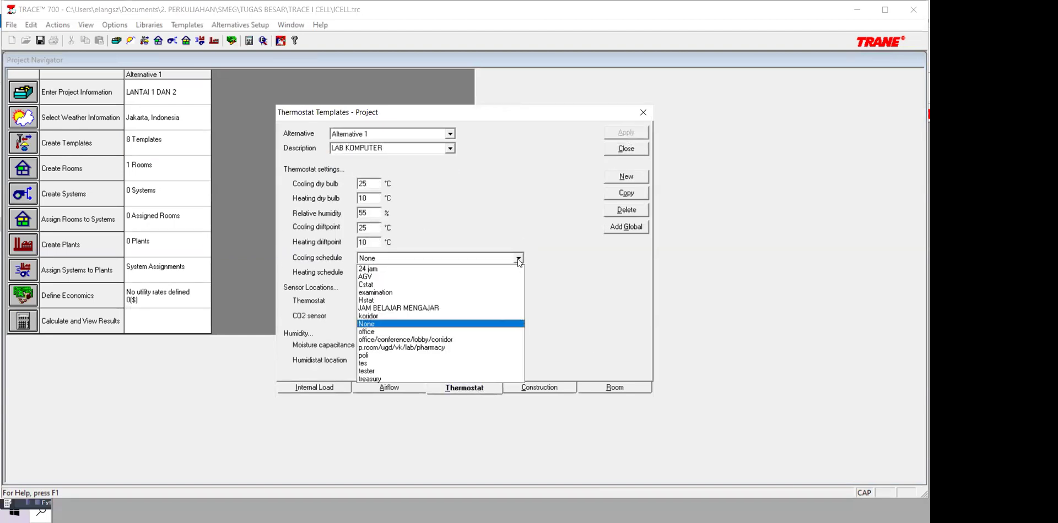
pyautogui.click(630, 140)
pyautogui.click(631, 134)
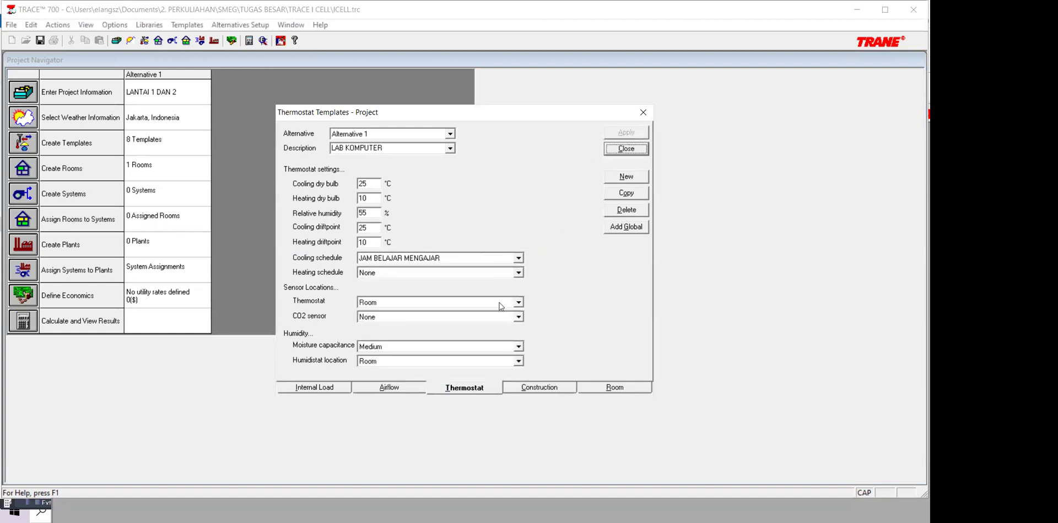
# Step: View the default airflow template and the default construction template of Alternative 1
pyautogui.click(519, 389)
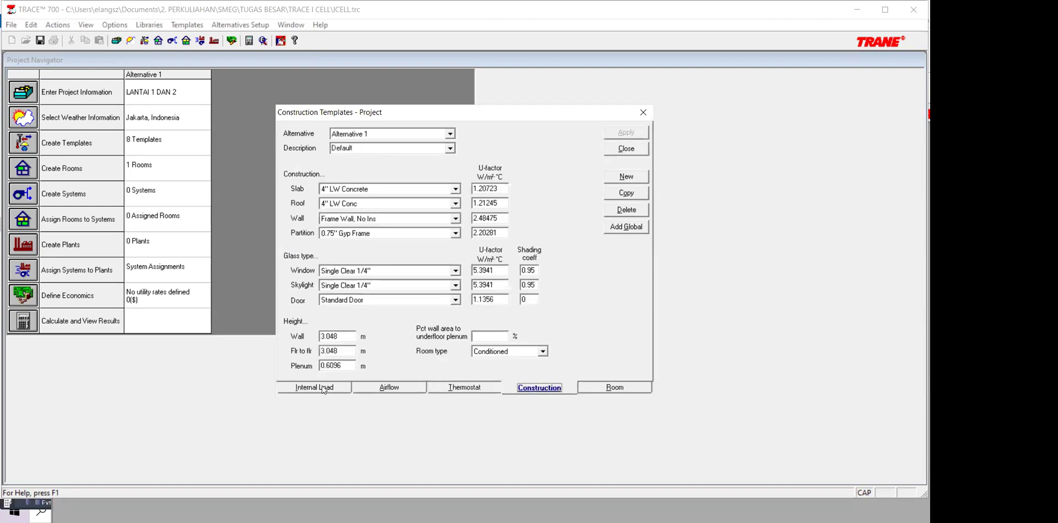
pyautogui.click(380, 388)
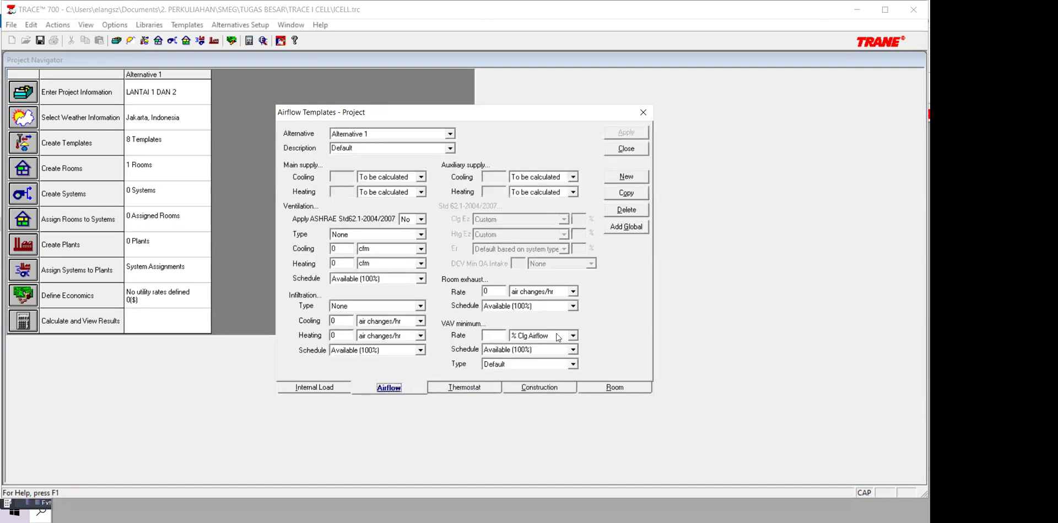
pyautogui.press('Right')
pyautogui.press('Right')
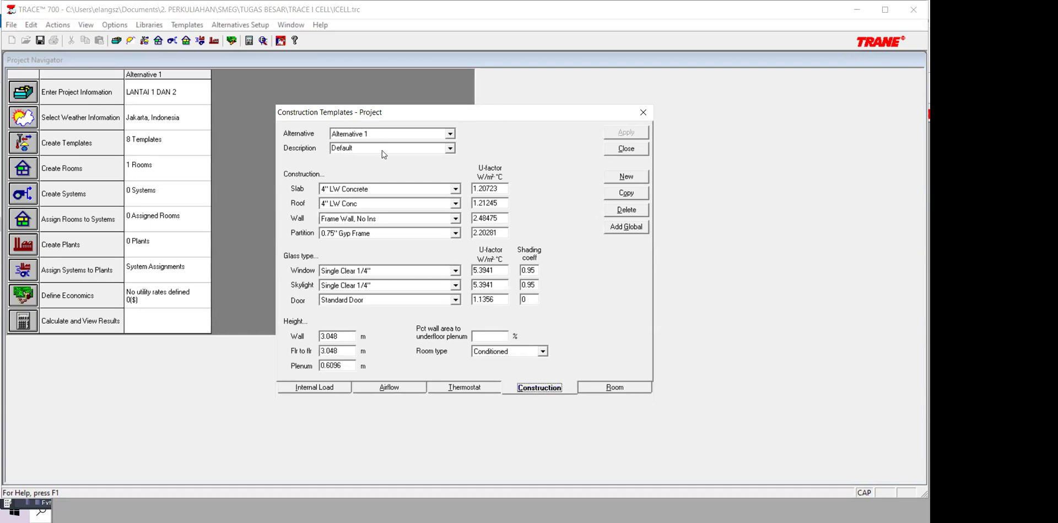
# Step: In the library editor's construction types, display the layers of the 250 mm brick wall
pyautogui.hotkey('alt', 'Tab')
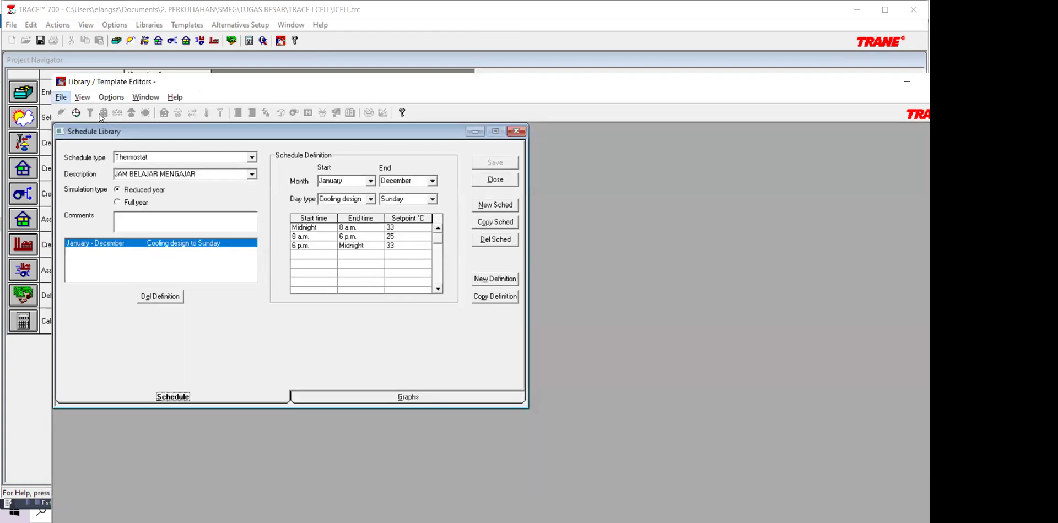
pyautogui.click(90, 111)
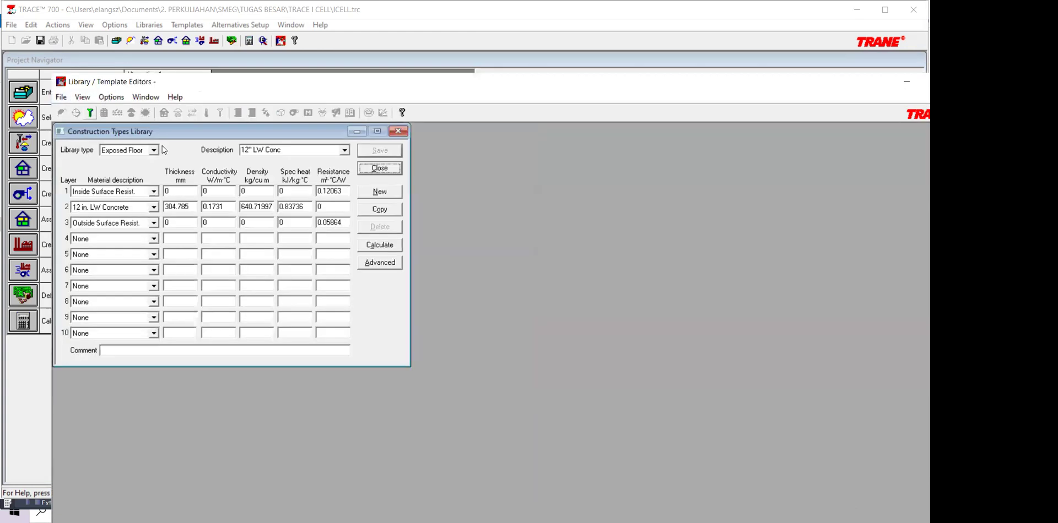
pyautogui.click(154, 150)
pyautogui.click(151, 174)
pyautogui.click(154, 150)
pyautogui.press('Return')
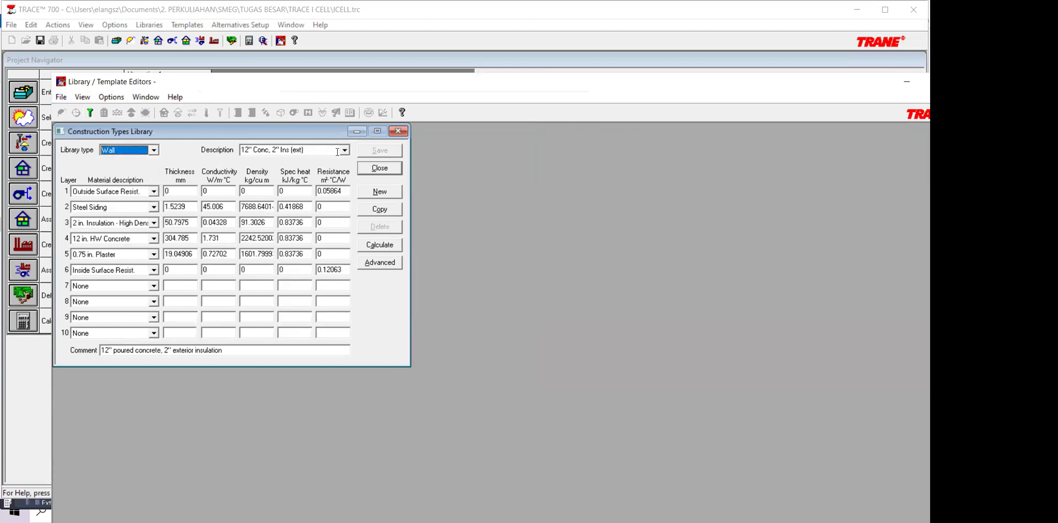
pyautogui.click(345, 150)
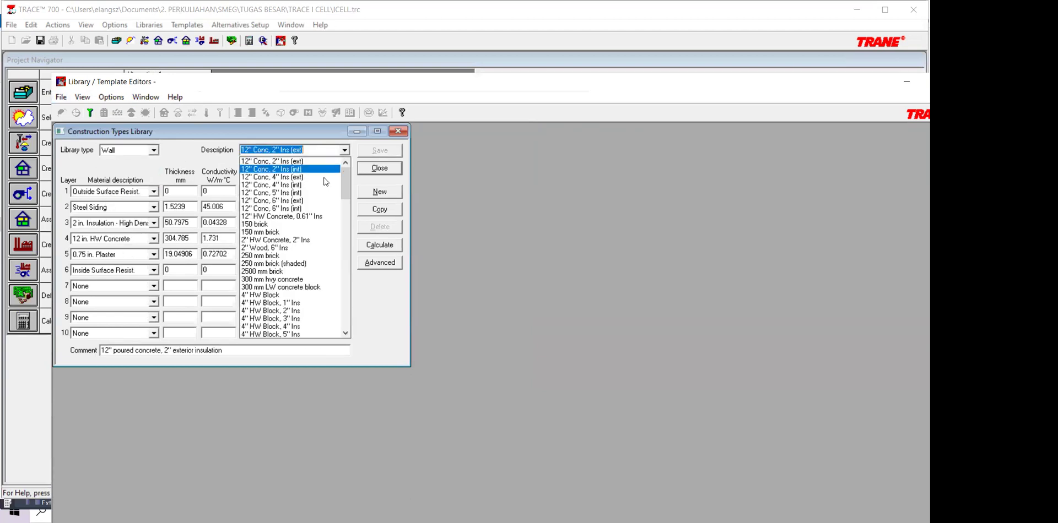
pyautogui.click(318, 256)
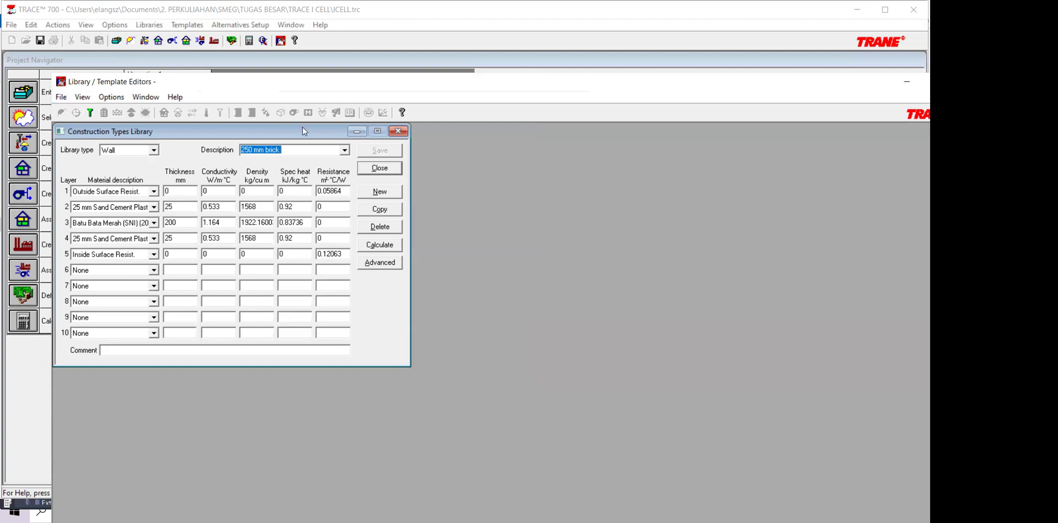
# Step: Compare the 250 mm brick wall layers with the U-factors in the project's default construction template
pyautogui.moveTo(302, 131); pyautogui.dragTo(294, 133)
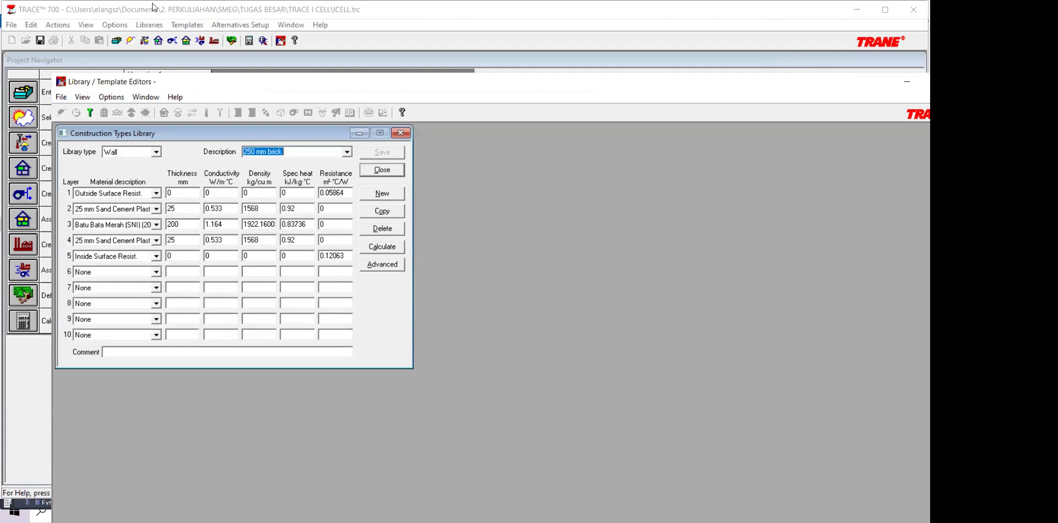
pyautogui.click(325, 14)
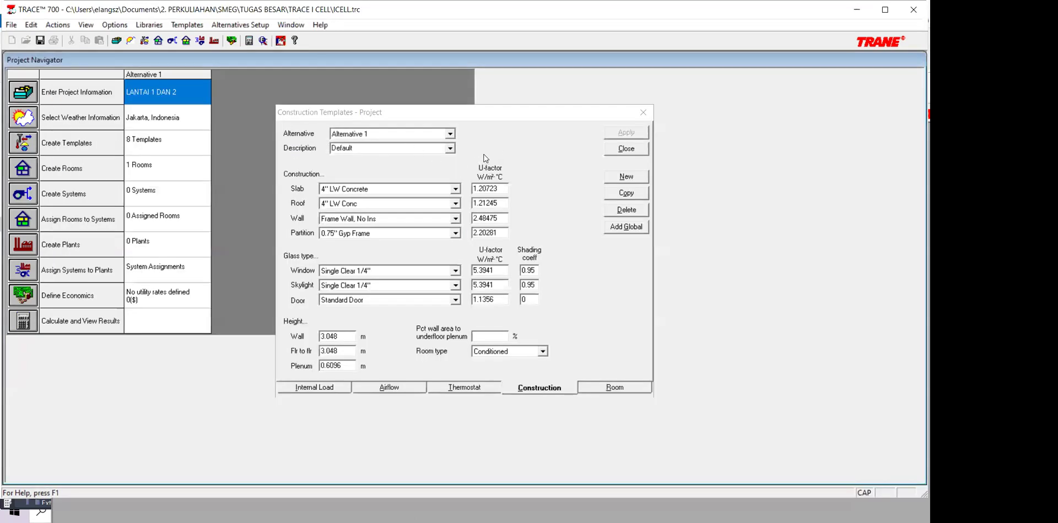
pyautogui.hotkey('alt', 'Tab')
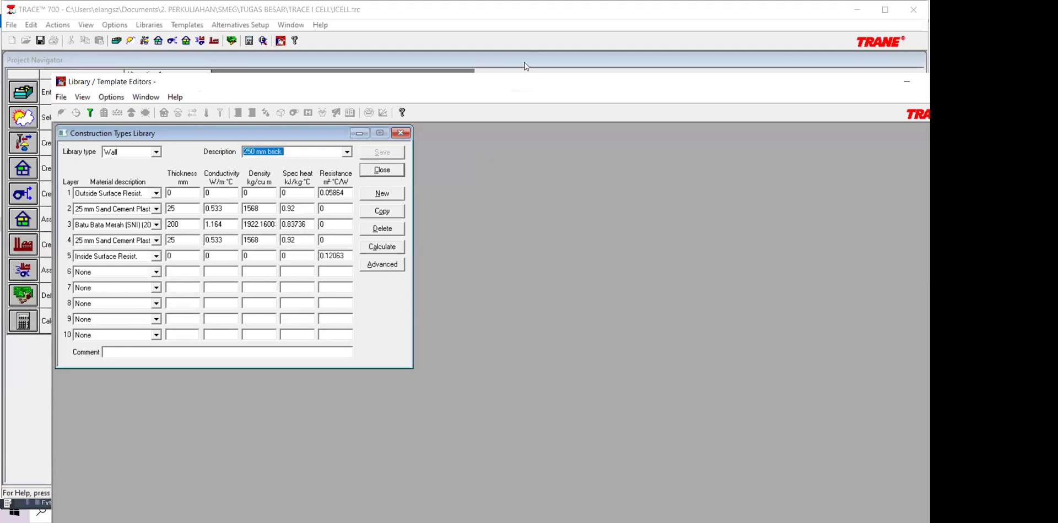
pyautogui.hotkey('alt', 'Tab')
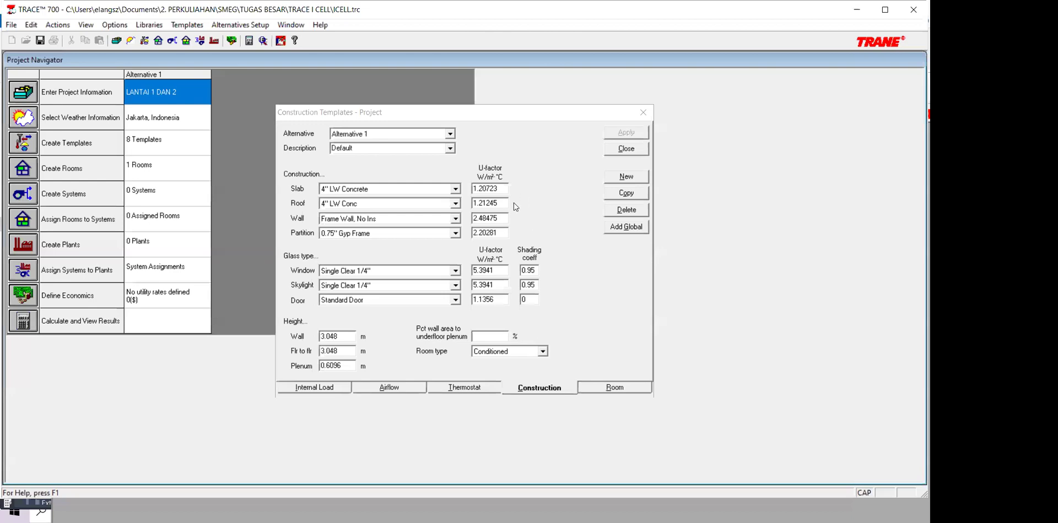
pyautogui.click(462, 207)
pyautogui.press('Tab')
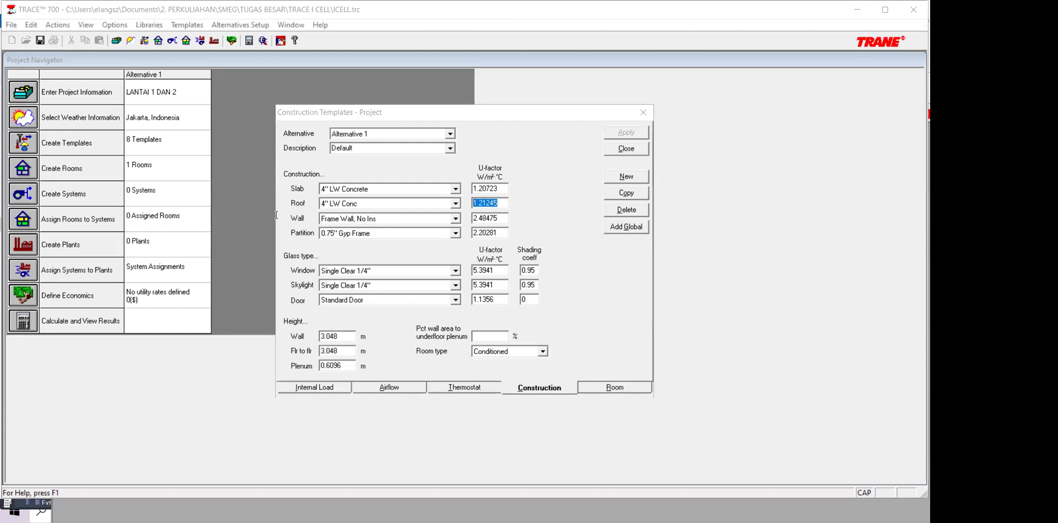
# Step: Calculate the thermal values of the 250 mm brick wall in the construction library without saving them
pyautogui.hotkey('alt', 'Tab')
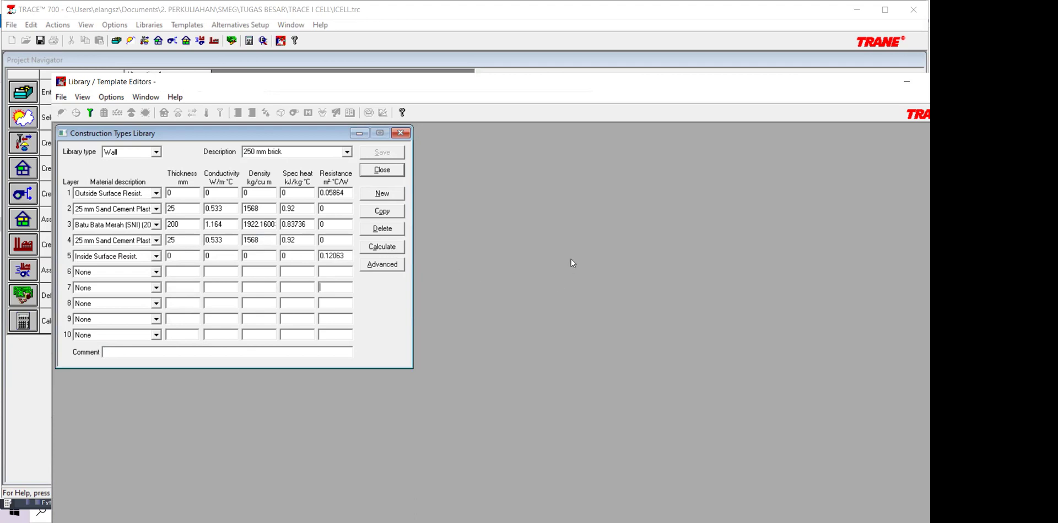
pyautogui.press('Return')
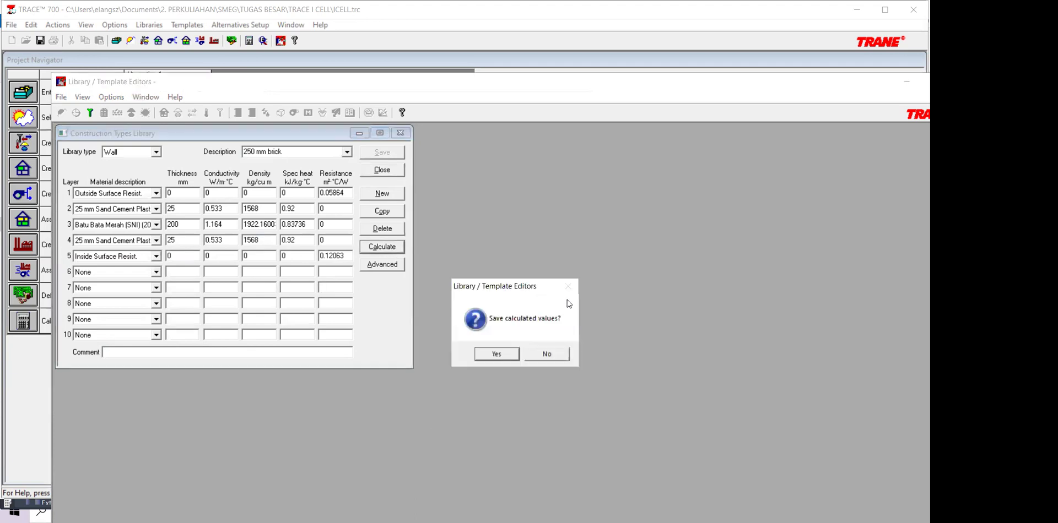
pyautogui.click(565, 355)
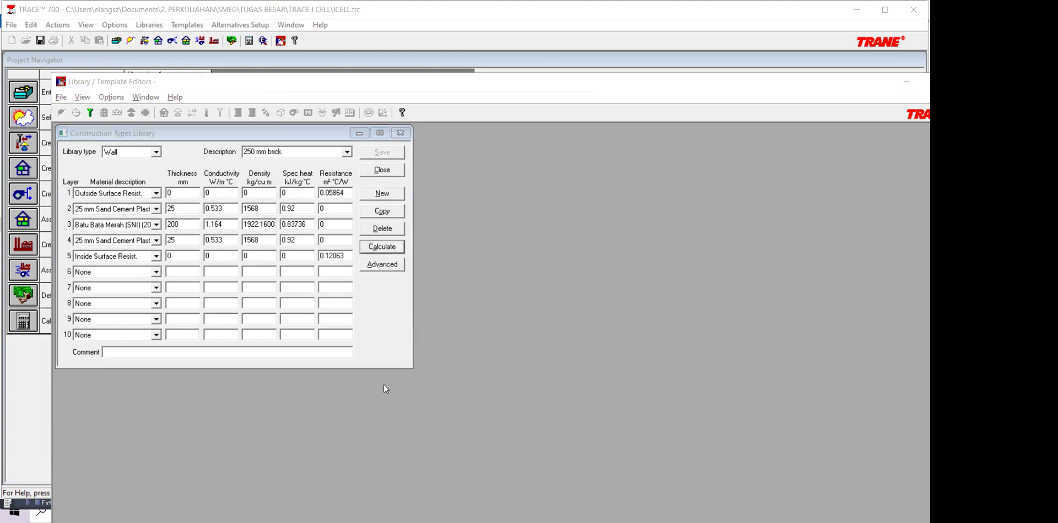
# Step: Switch to the AutoCAD drawing VAC LANTAI 2_I-CELL.dwg and examine the wall type tags around the stock room and co-working space
pyautogui.hotkey('alt', 'Tab')
pyautogui.click(342, 352)
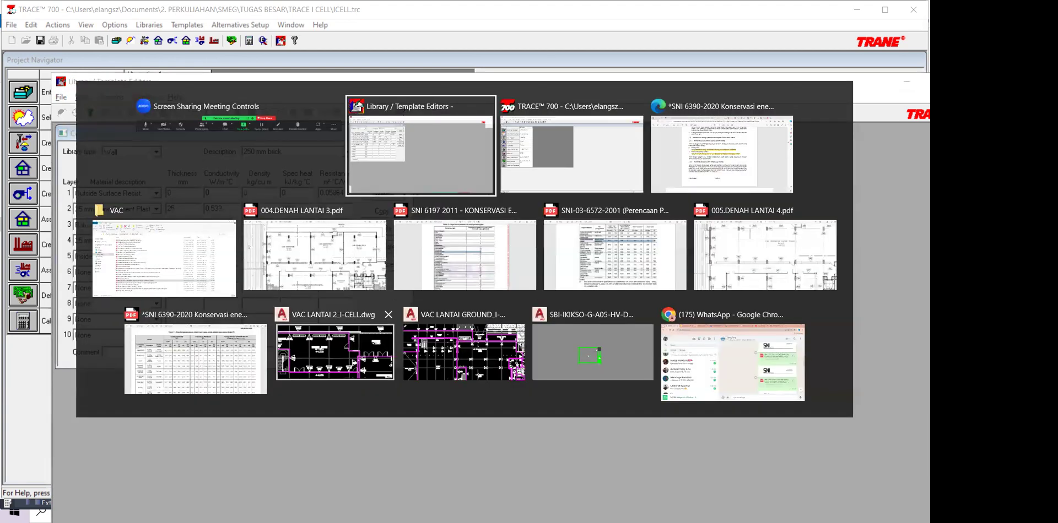
pyautogui.click(453, 164)
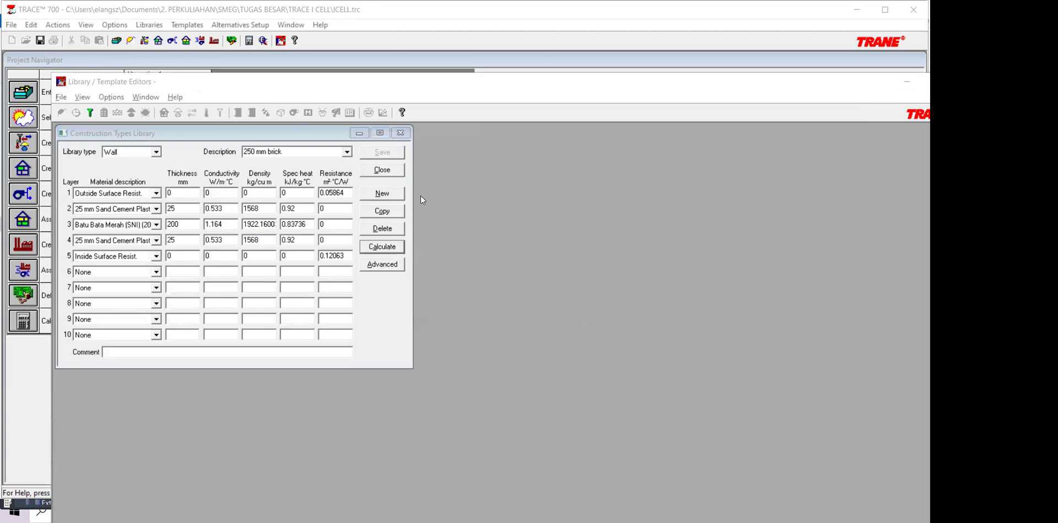
pyautogui.hotkey('alt', 'Tab')
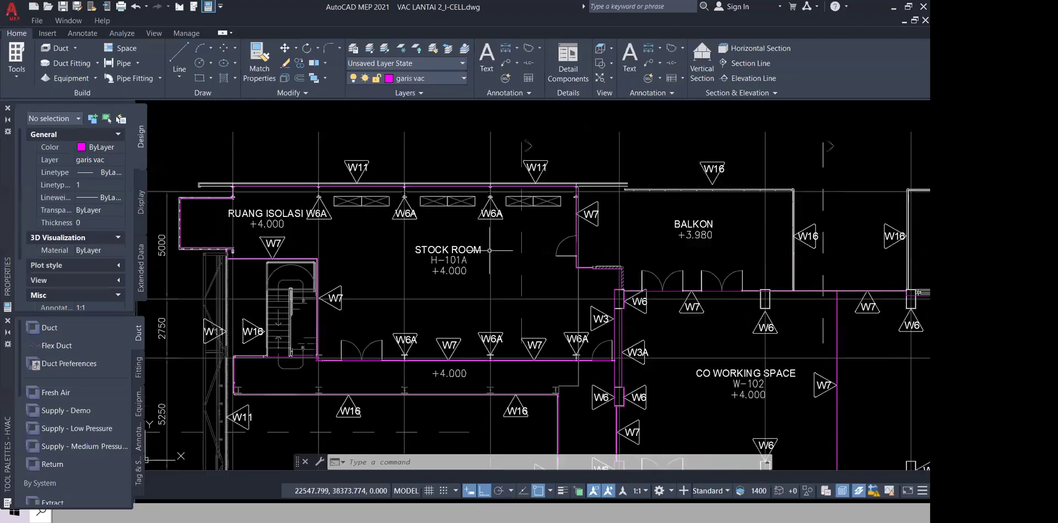
pyautogui.scroll(-2, 489, 250)
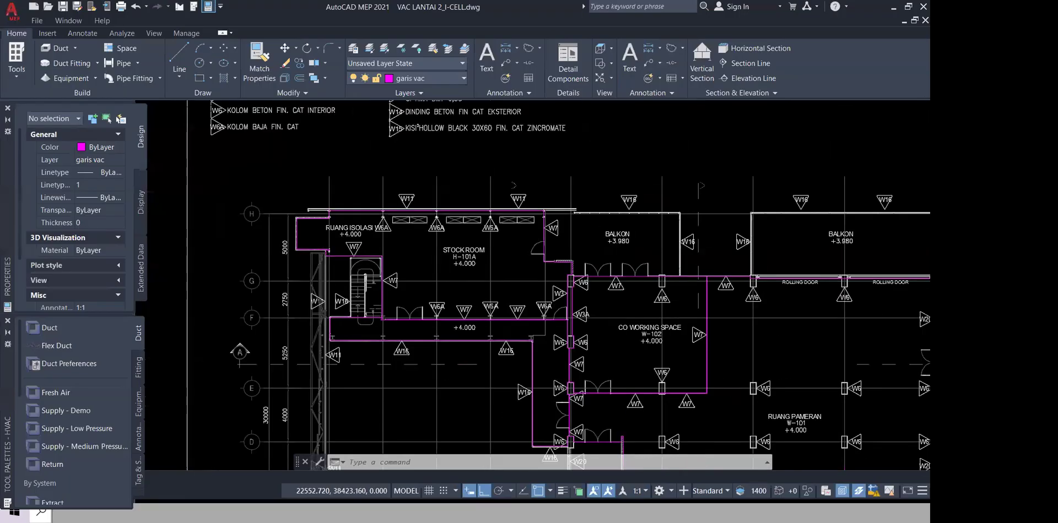
pyautogui.scroll(2, 498, 304)
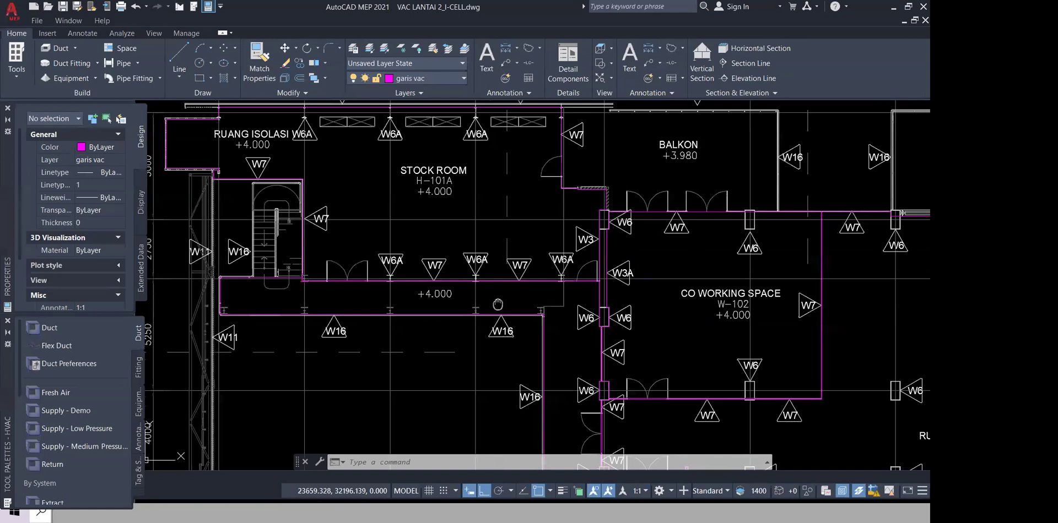
# Step: Switch to VAC LANTAI GROUND_I-CELL.dwg and examine the wall type tags between the hangar and LAB. PERALATAN PERKAKAS
pyautogui.hotkey('alt', 'Tab')
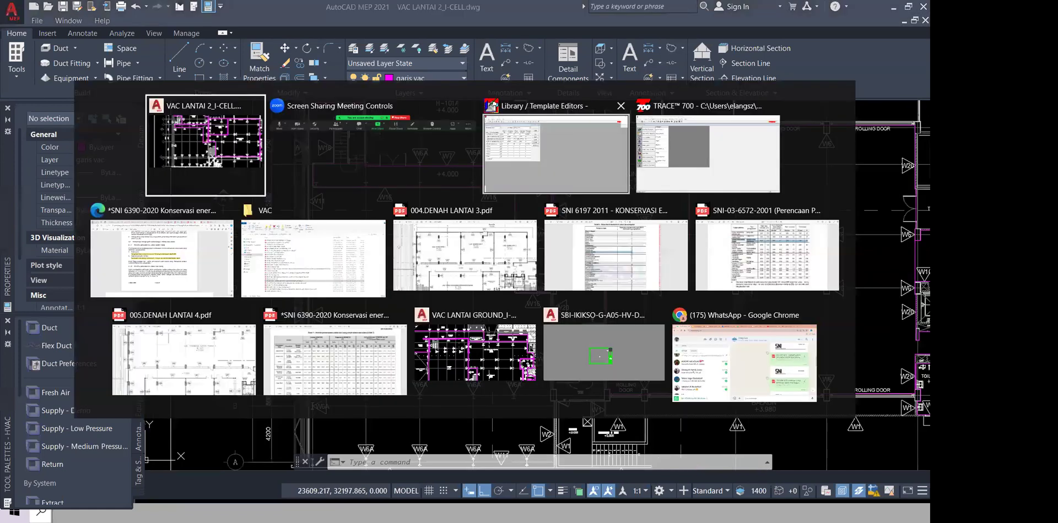
pyautogui.click(473, 353)
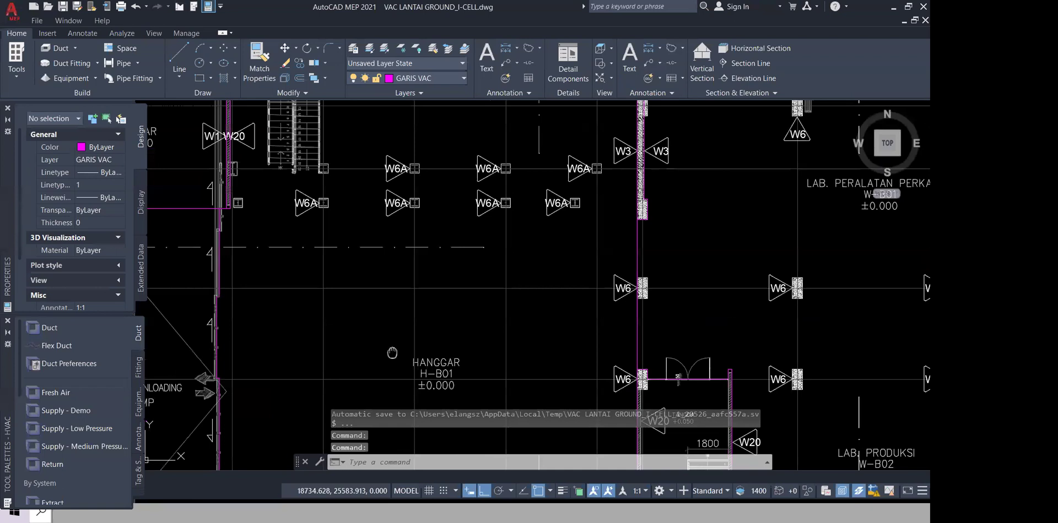
pyautogui.scroll(-2, 482, 270)
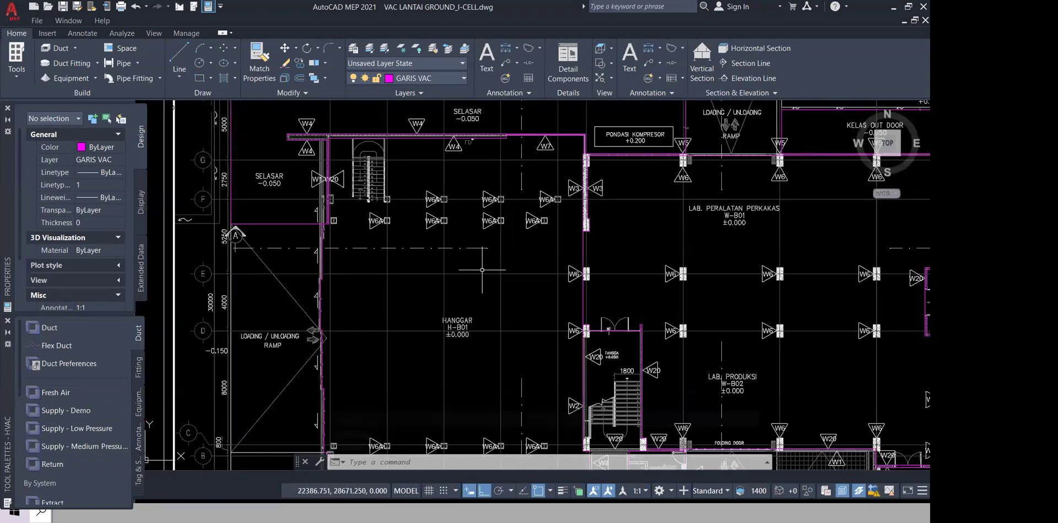
pyautogui.scroll(2, 482, 270)
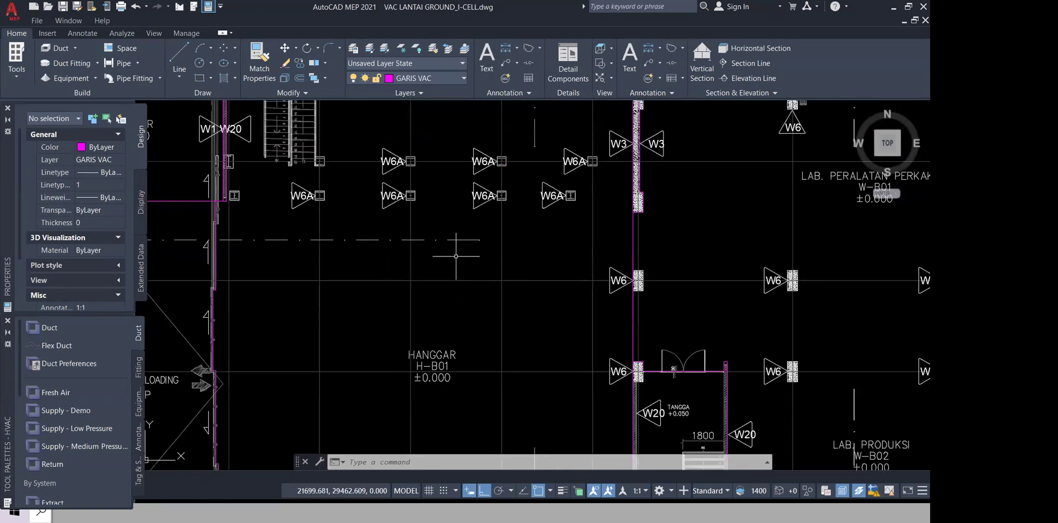
pyautogui.moveTo(591, 128); pyautogui.dragTo(549, 224)
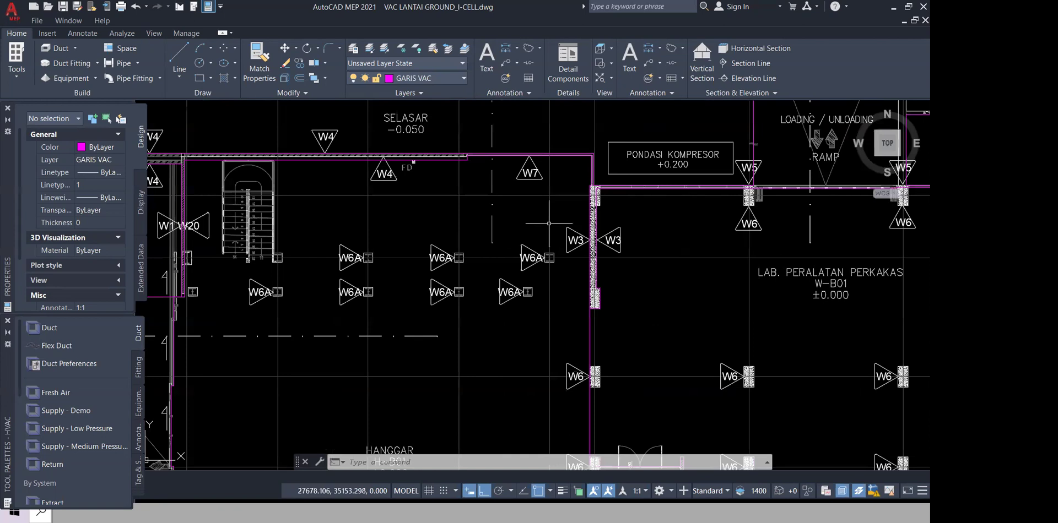
# Step: Examine the wall type tags around the hangar, SELASAR corridor, LAB. PERALATAN PERKAKAS and lift lobby on the ground floor plan
pyautogui.scroll(-3, 549, 223)
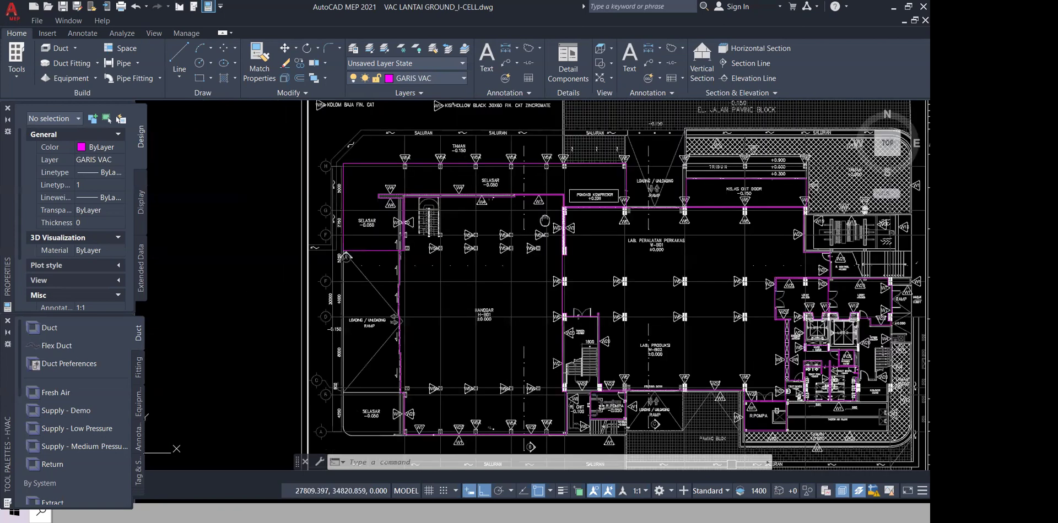
pyautogui.moveTo(545, 221); pyautogui.dragTo(538, 212)
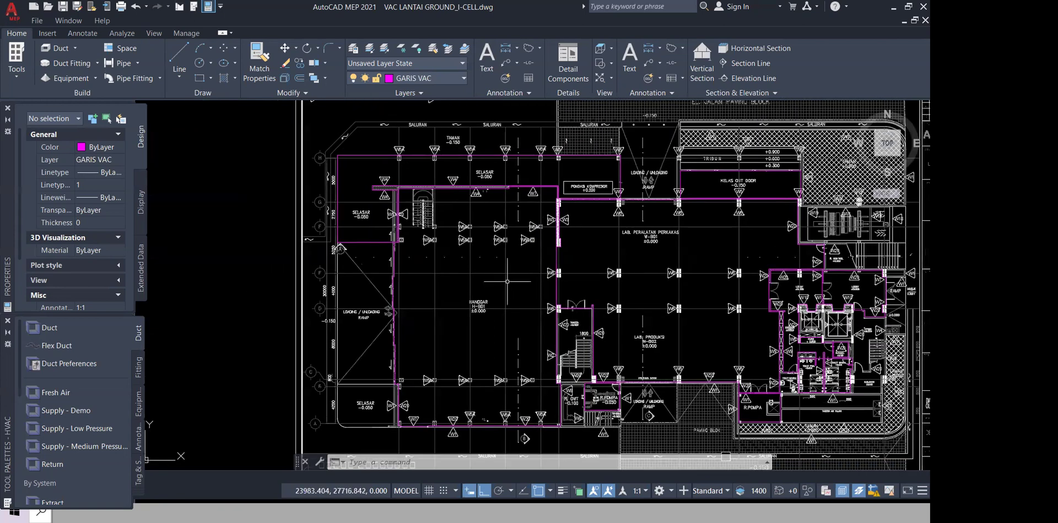
pyautogui.scroll(2, 507, 281)
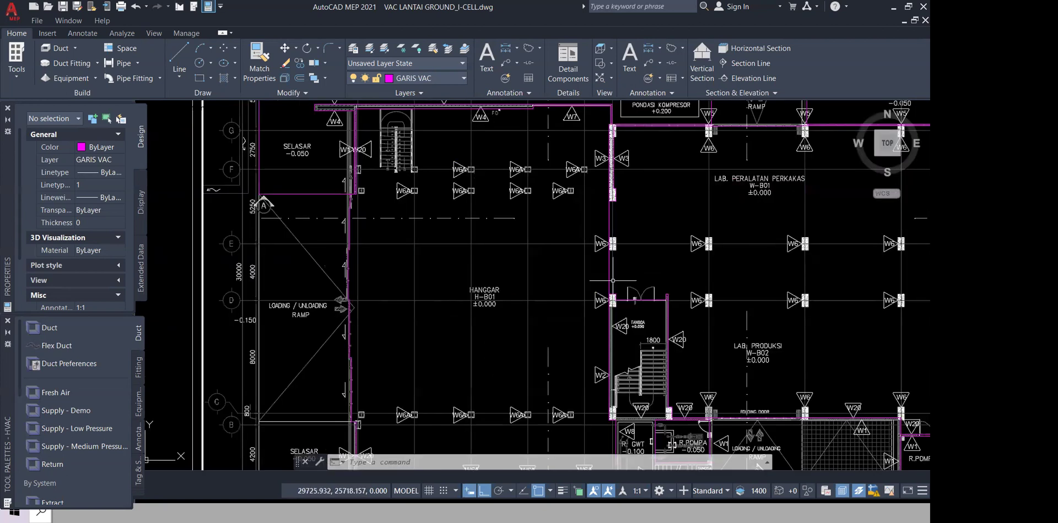
pyautogui.moveTo(612, 280); pyautogui.dragTo(462, 283)
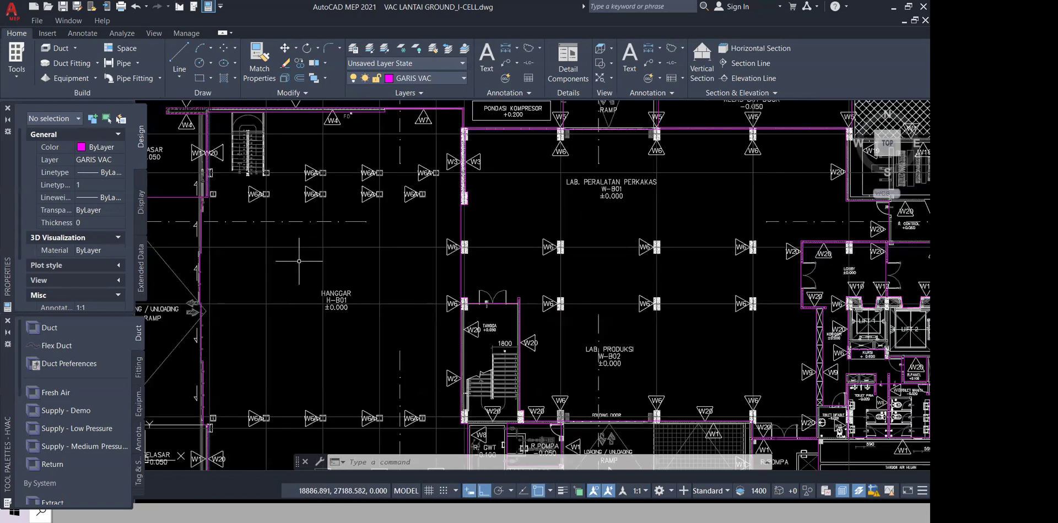
pyautogui.scroll(2, 282, 194)
pyautogui.moveTo(282, 194); pyautogui.dragTo(372, 239)
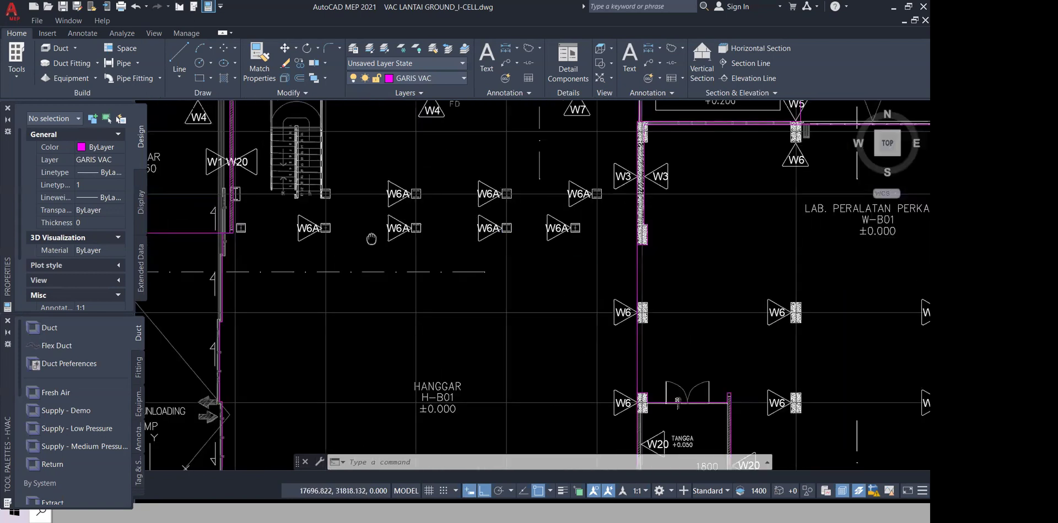
pyautogui.scroll(-2, 386, 210)
pyautogui.moveTo(392, 195); pyautogui.dragTo(395, 327)
pyautogui.scroll(2, 388, 208)
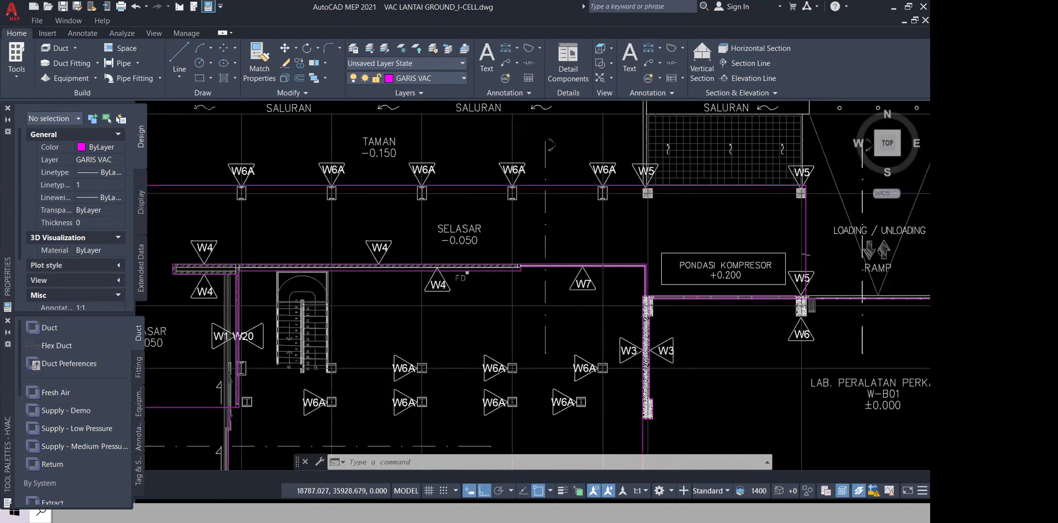
pyautogui.moveTo(431, 256); pyautogui.dragTo(451, 298)
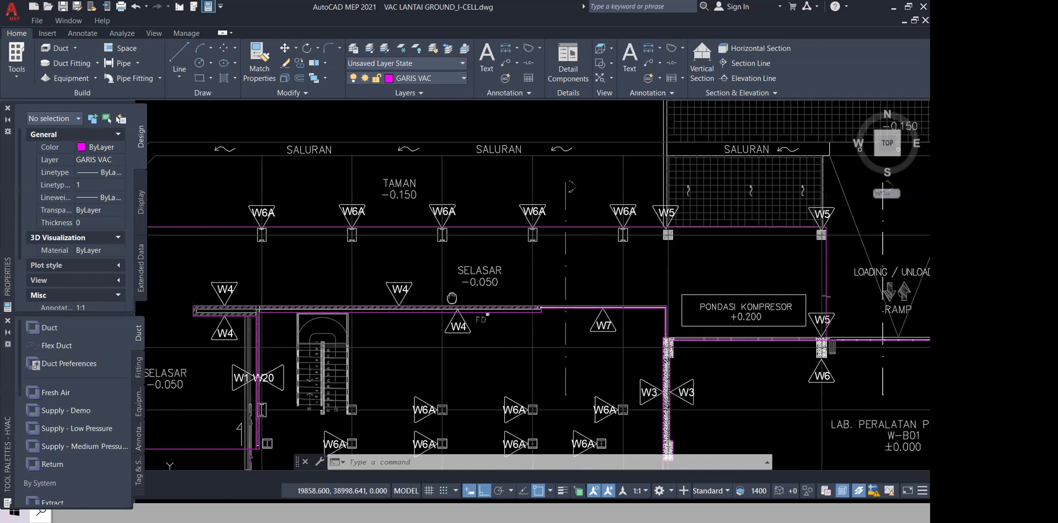
pyautogui.scroll(-2, 682, 240)
pyautogui.moveTo(682, 239); pyautogui.dragTo(622, 309)
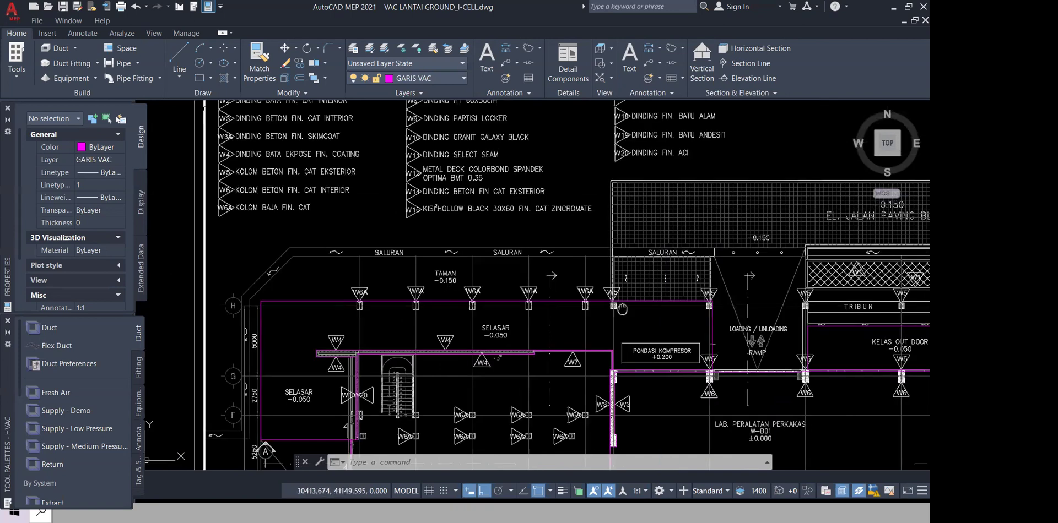
pyautogui.moveTo(622, 309); pyautogui.dragTo(329, 137)
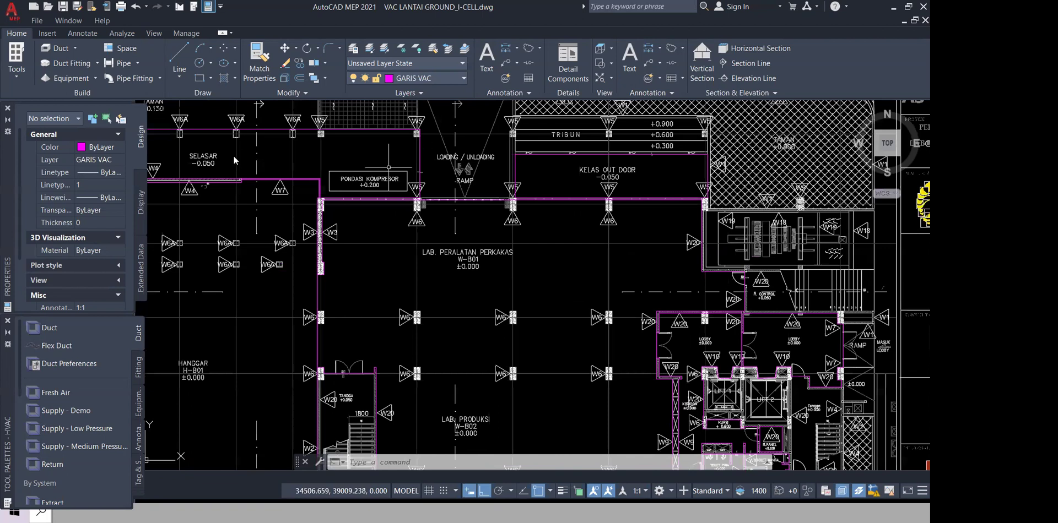
pyautogui.moveTo(498, 241); pyautogui.dragTo(389, 161)
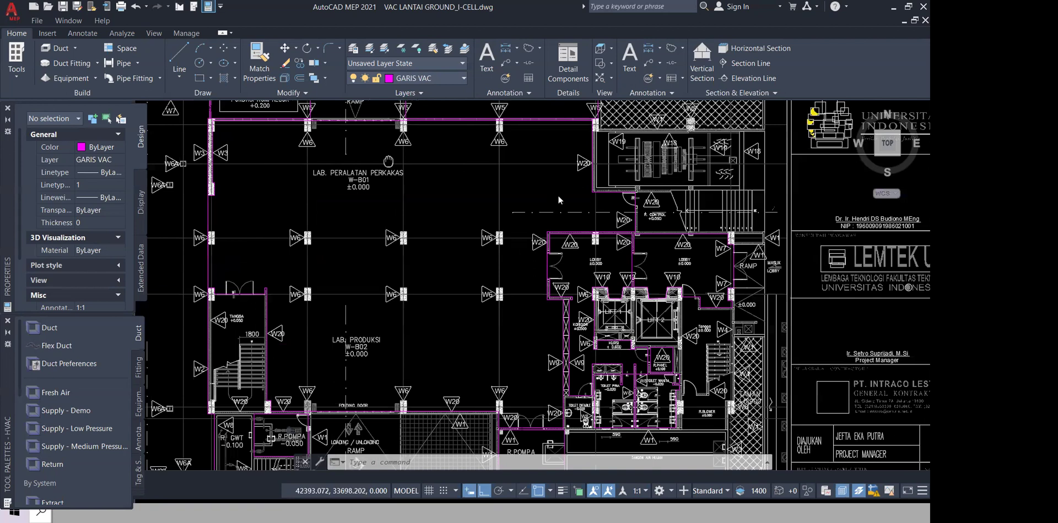
# Step: Switch to the TRACE 700 Library / Template Editors and calculate the 250 mm brick wall's thermal values to read its U-factor
pyautogui.press('super+Tab')
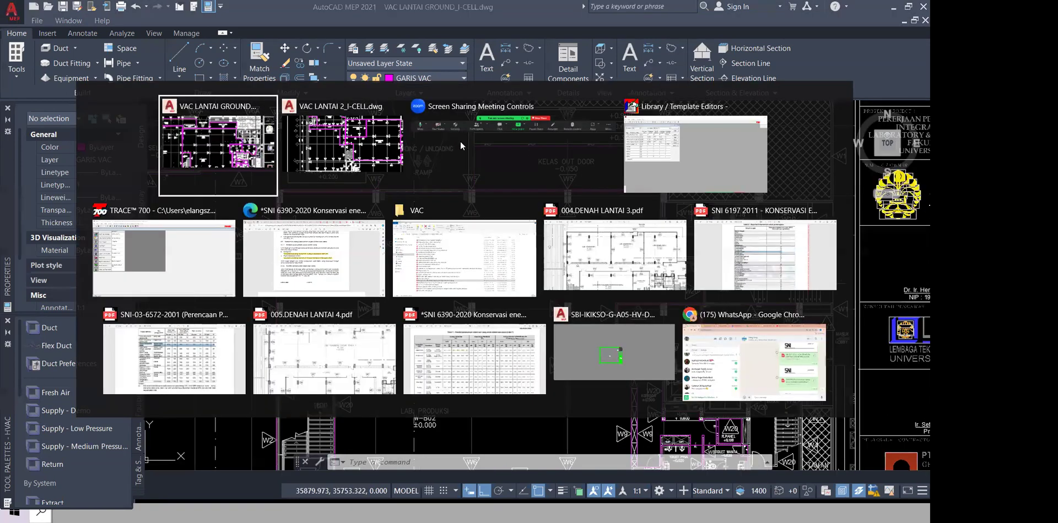
pyautogui.click(164, 256)
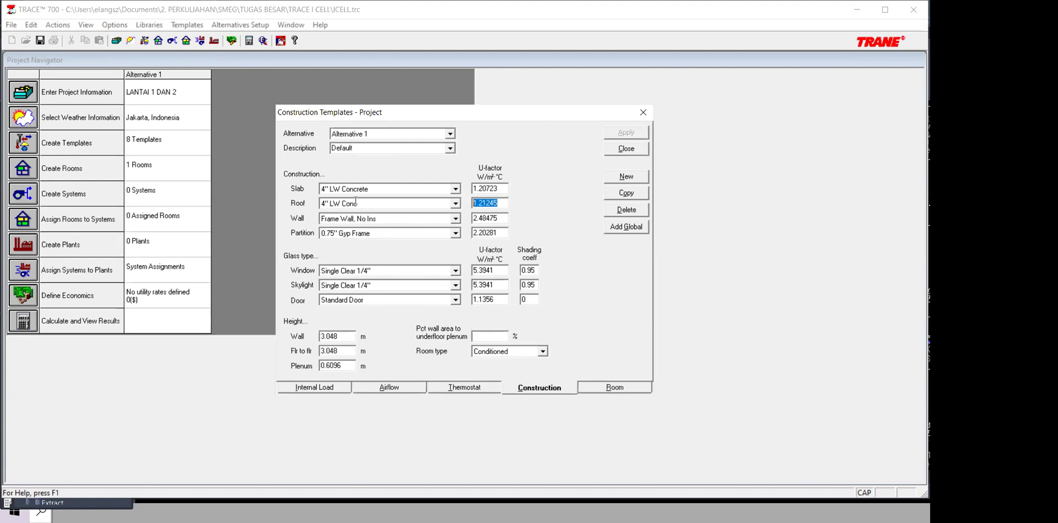
pyautogui.hotkey('alt', 'Tab')
pyautogui.hotkey('alt', 'Tab')
pyautogui.hotkey('alt', 'Tab')
pyautogui.click(395, 250)
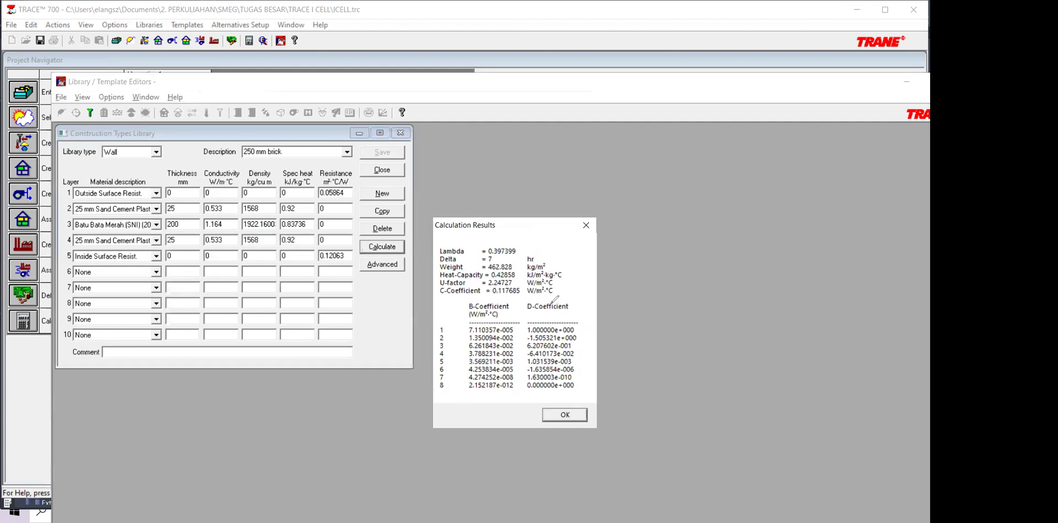
pyautogui.moveTo(514, 279)
pyautogui.mouseDown()
pyautogui.moveTo(462, 276)
pyautogui.moveTo(510, 282)
pyautogui.mouseUp()
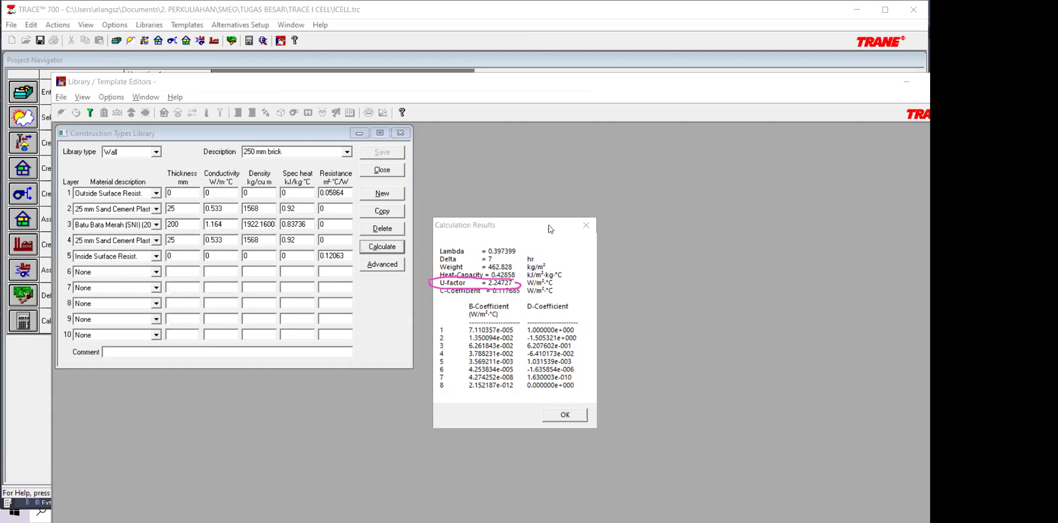
# Step: Return to the TRACE 700 project and examine the slab, roof, wall and partition U-factors in the Default construction template
pyautogui.hotkey('alt', 'Tab')
pyautogui.hotkey('alt', 'Tab')
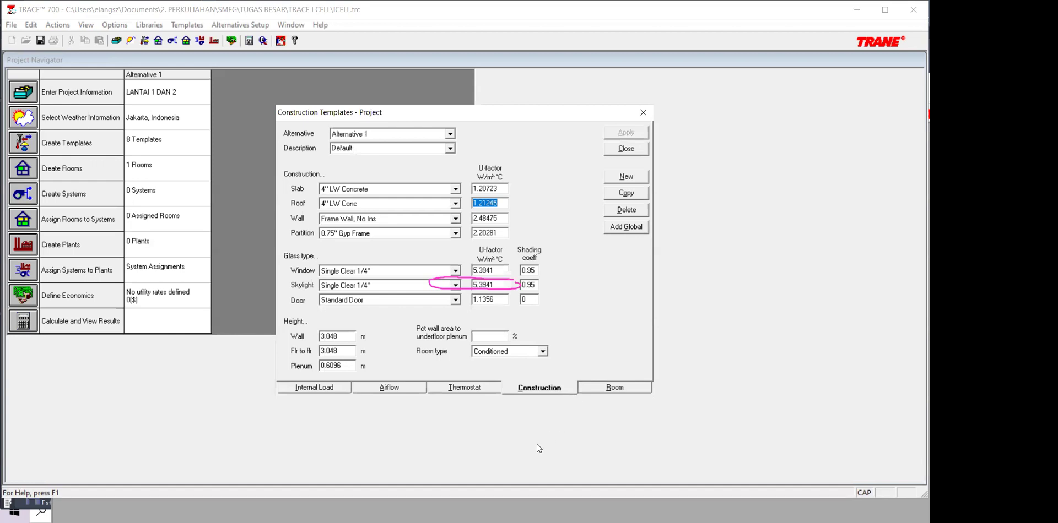
pyautogui.click(145, 41)
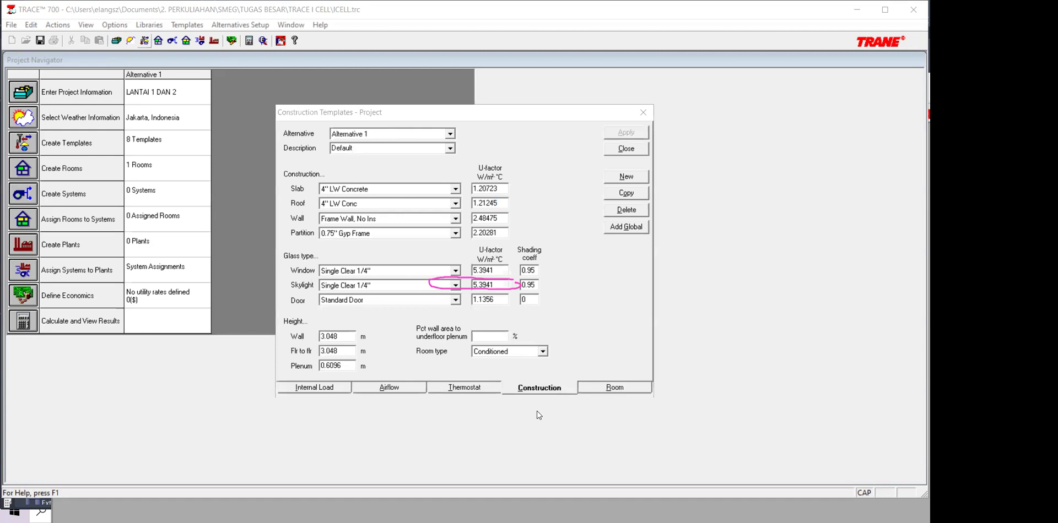
pyautogui.click(507, 290)
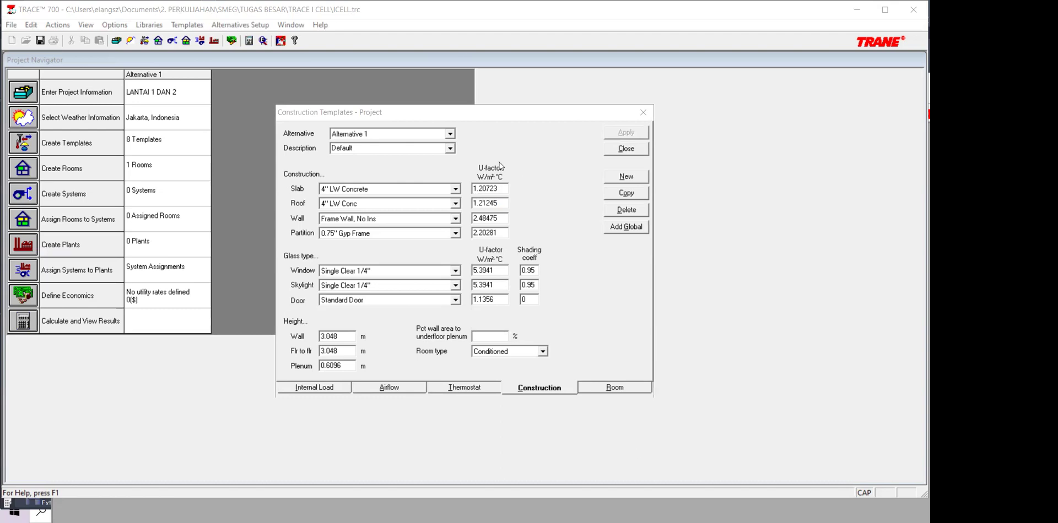
pyautogui.moveTo(493, 154)
pyautogui.mouseDown()
pyautogui.moveTo(524, 218)
pyautogui.moveTo(506, 154)
pyautogui.mouseUp()
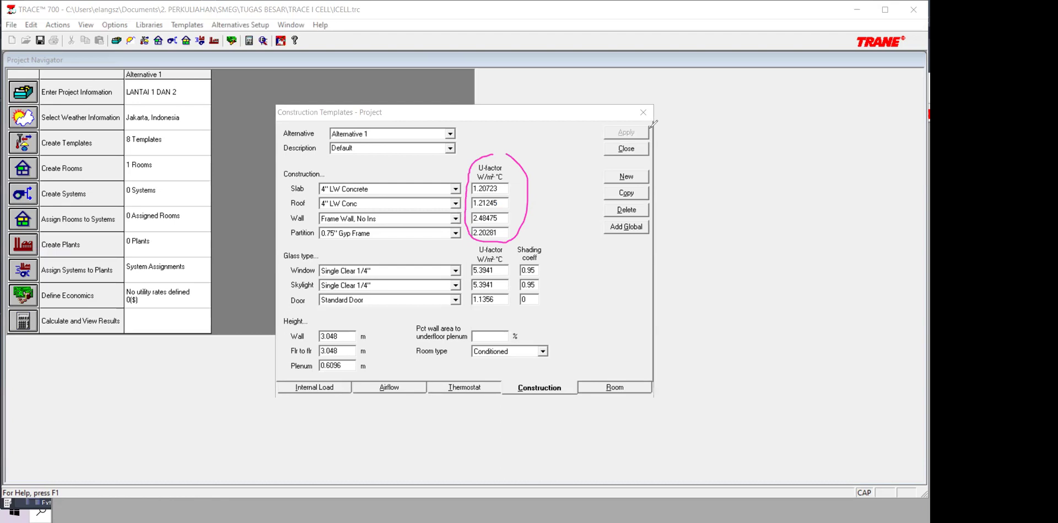
pyautogui.click(516, 192)
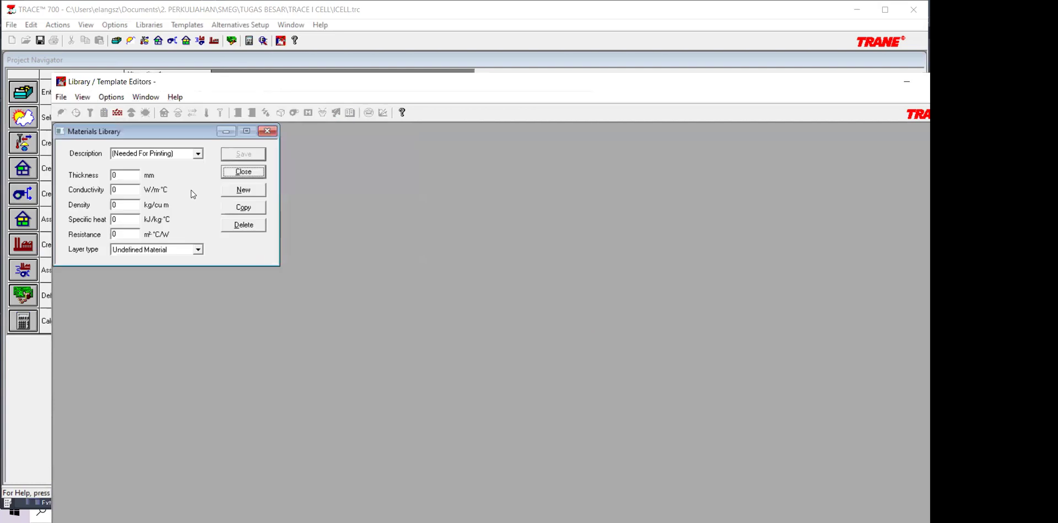
# Step: Open the Materials Library in the maximized library editor and start a new material described as "varidium"
pyautogui.hotkey('alt', 'Down')
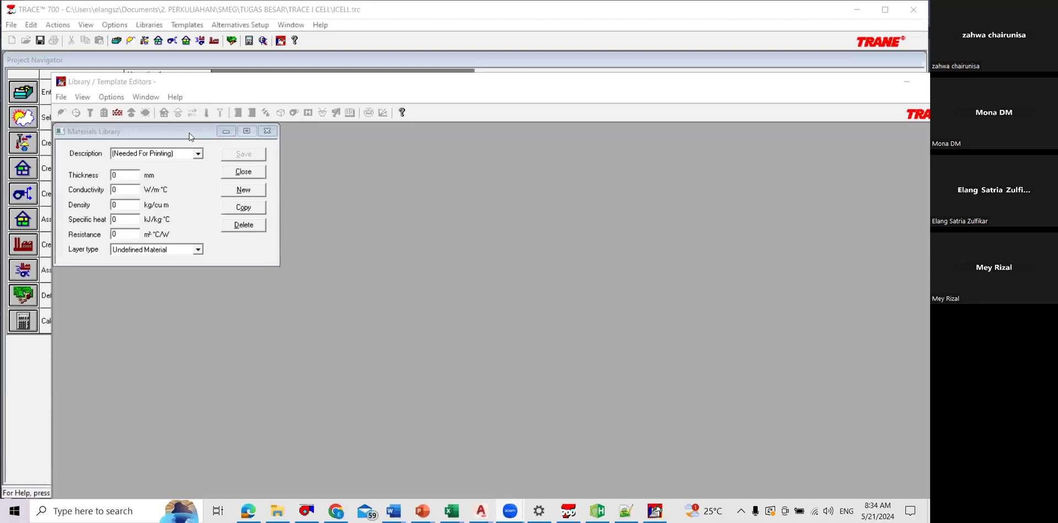
pyautogui.click(190, 133)
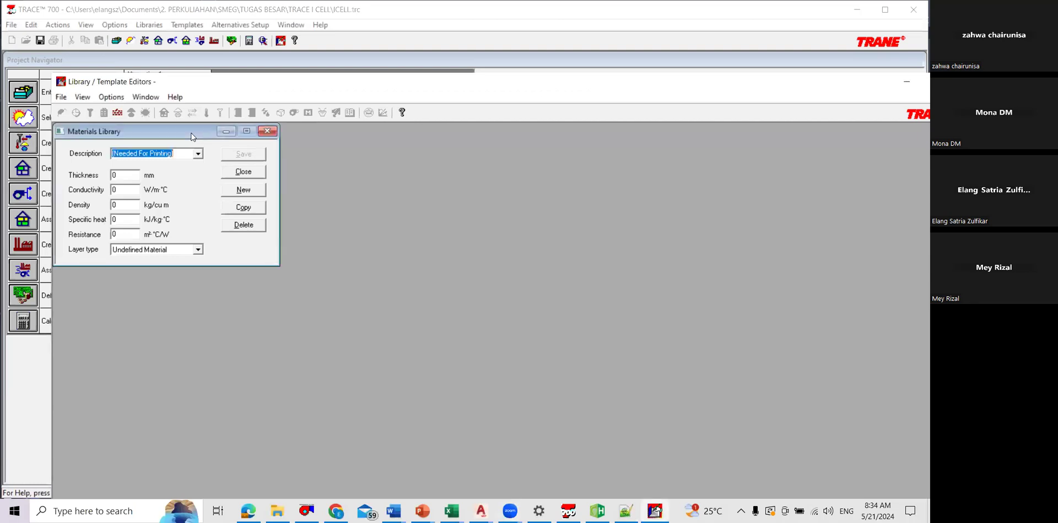
pyautogui.doubleClick(860, 82)
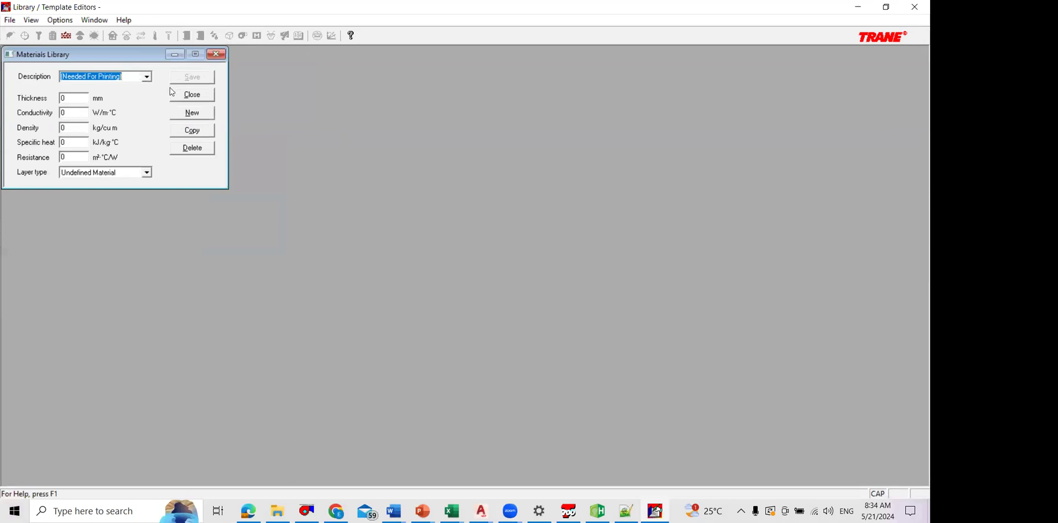
pyautogui.click(148, 77)
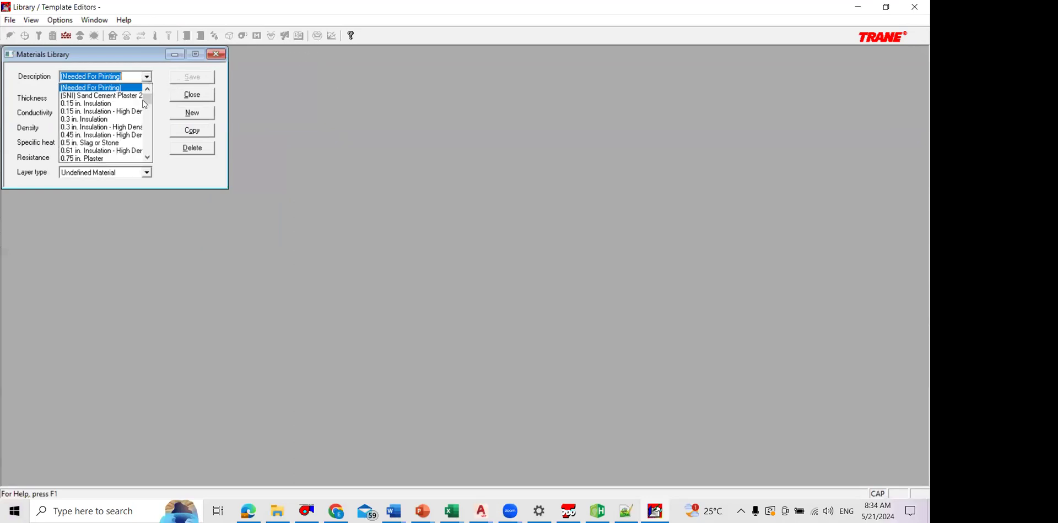
pyautogui.click(158, 98)
pyautogui.click(192, 113)
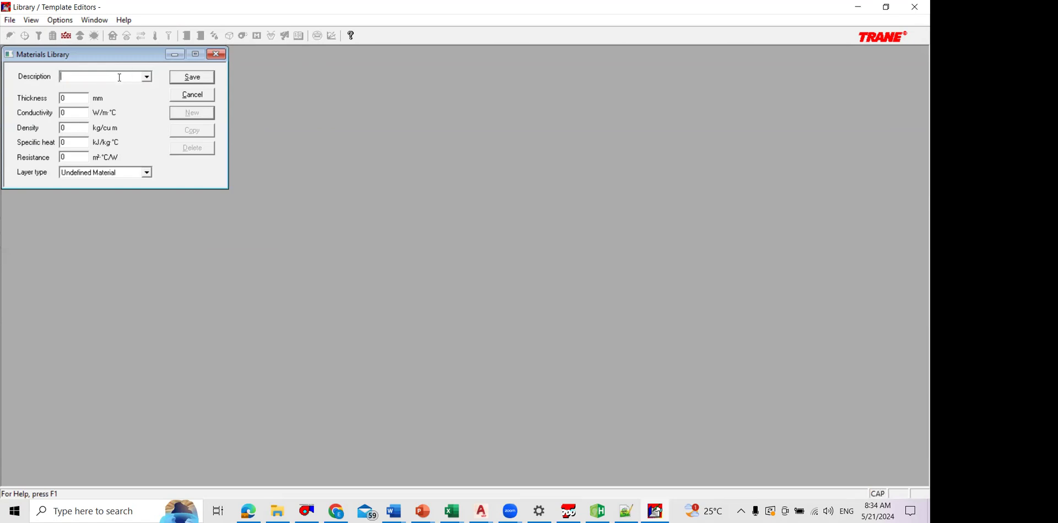
pyautogui.press('capslock')
pyautogui.write('varidium')
# Step: Open the SELUBUNG-SNI-6389-2011 PDF from the VAC folder and examine Tabel 4 with the building materials' k values
pyautogui.hotkey('alt', 'Tab')
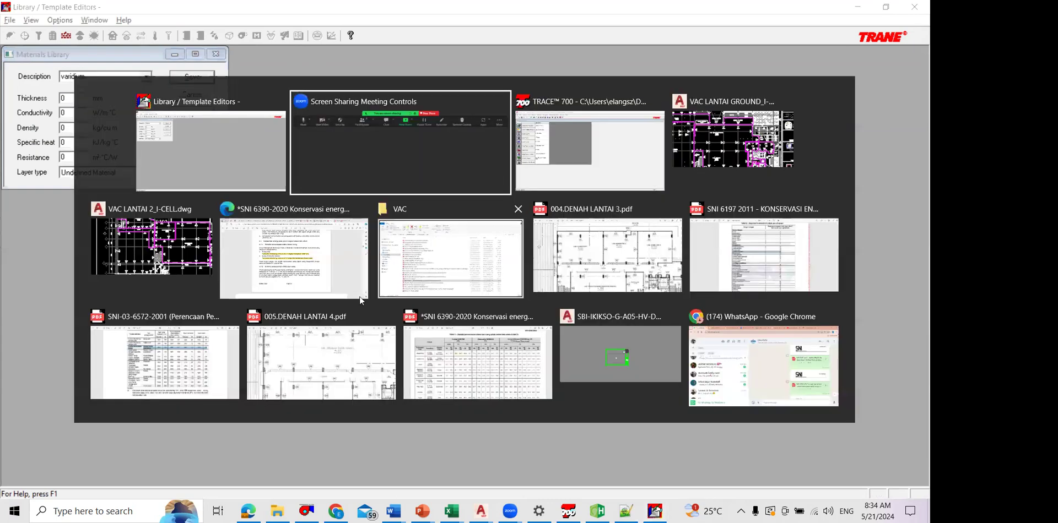
pyautogui.click(385, 291)
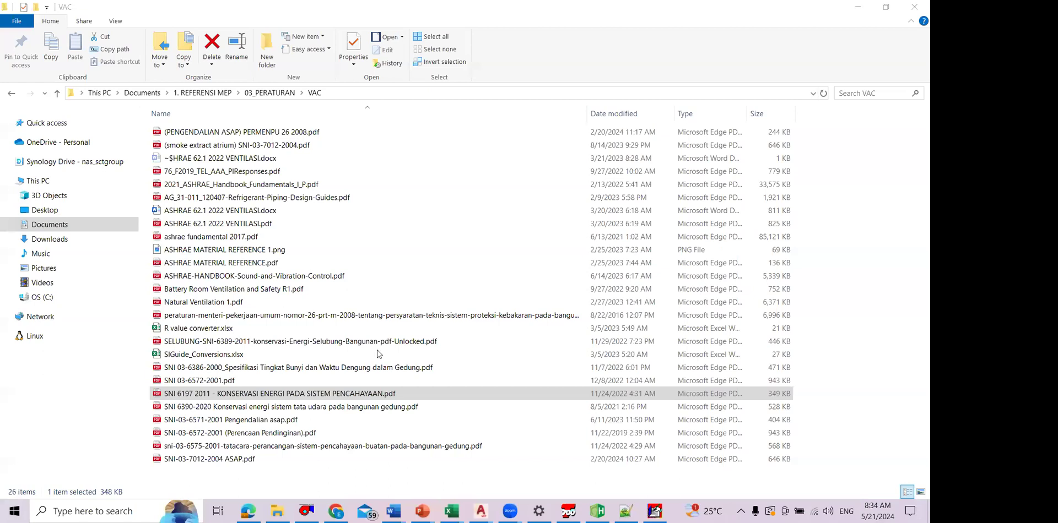
pyautogui.hotkey('alt', 'Tab')
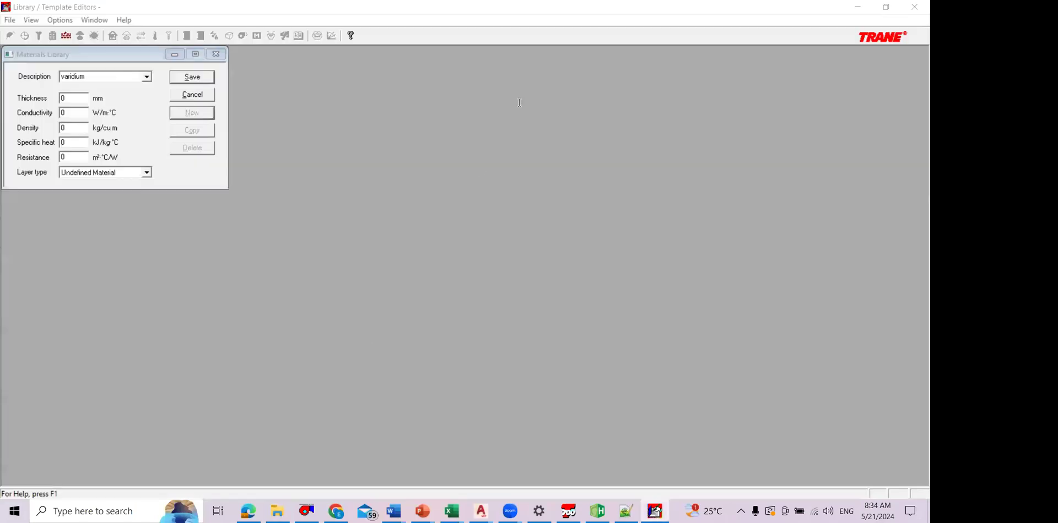
pyautogui.hotkey('alt', 'Tab')
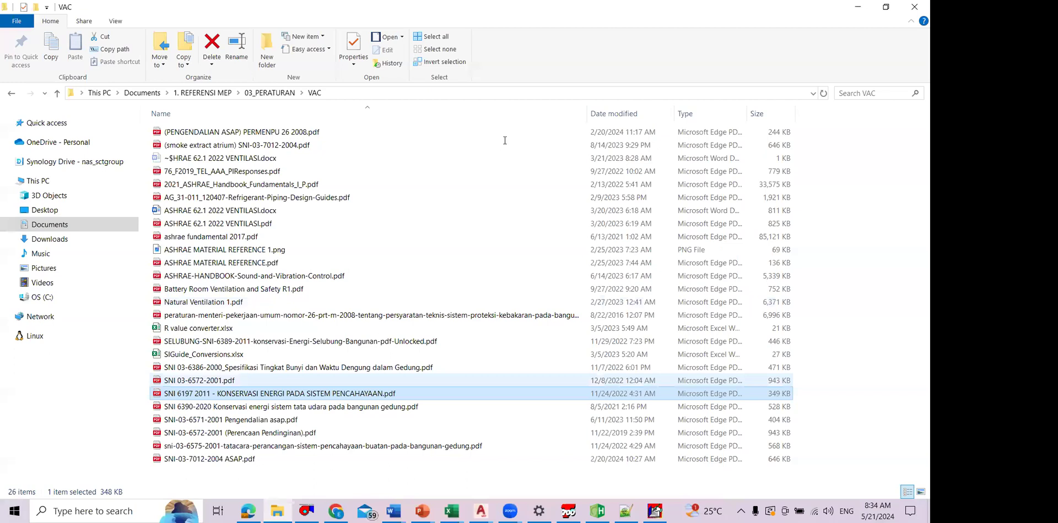
pyautogui.hotkey('alt', 'Tab')
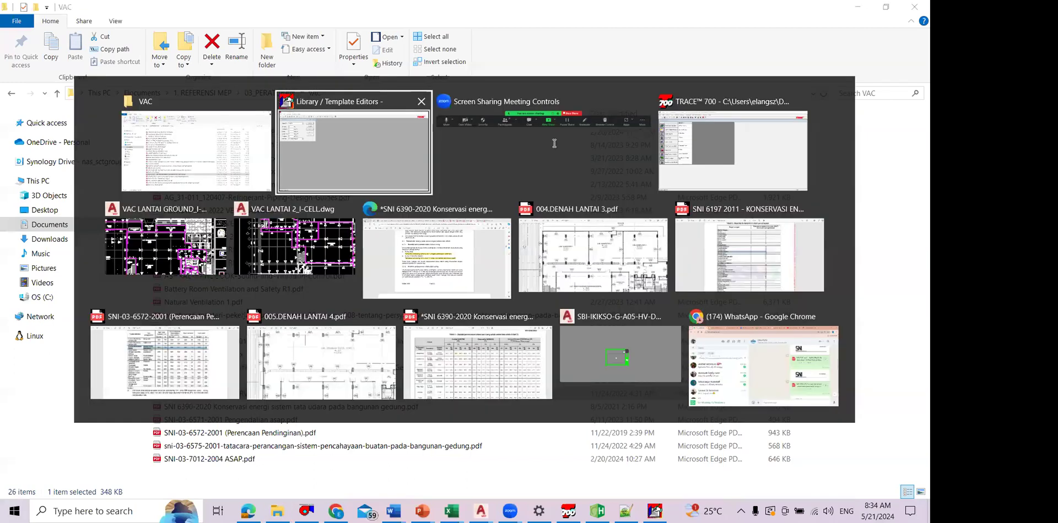
pyautogui.hotkey('alt', 'Tab')
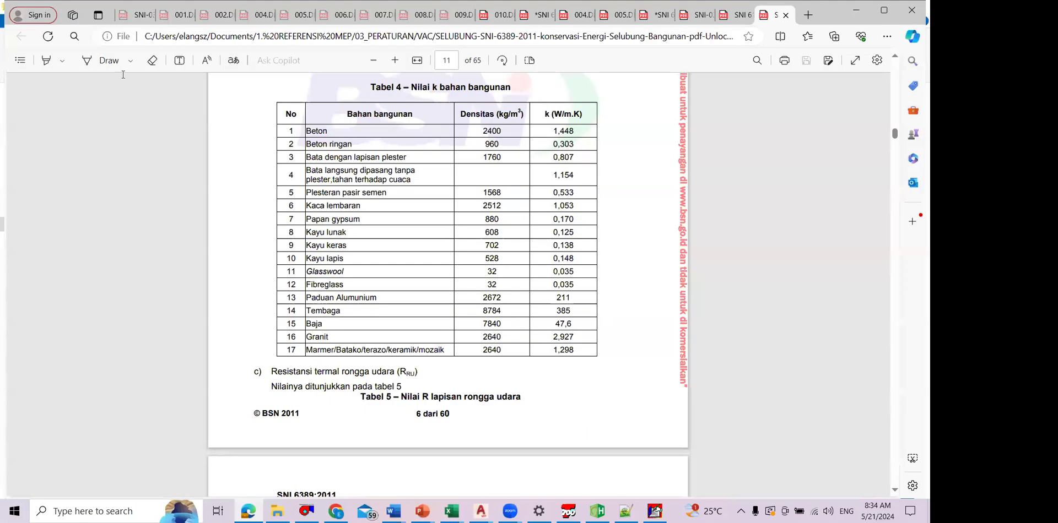
pyautogui.hotkey('ctrl', '+')
# Step: Compare the new material's conductivity and density fields in the Materials Library with the concrete values in Tabel 4
pyautogui.hotkey('alt', 'Tab')
pyautogui.hotkey('alt', 'Tab')
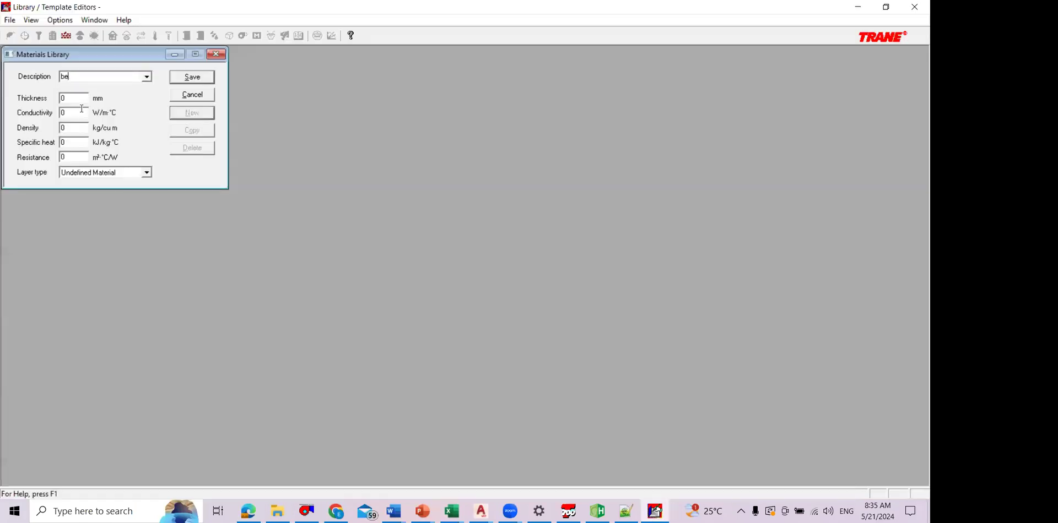
pyautogui.click(83, 131)
pyautogui.hotkey('alt', 'Tab')
pyautogui.hotkey('alt', 'Tab')
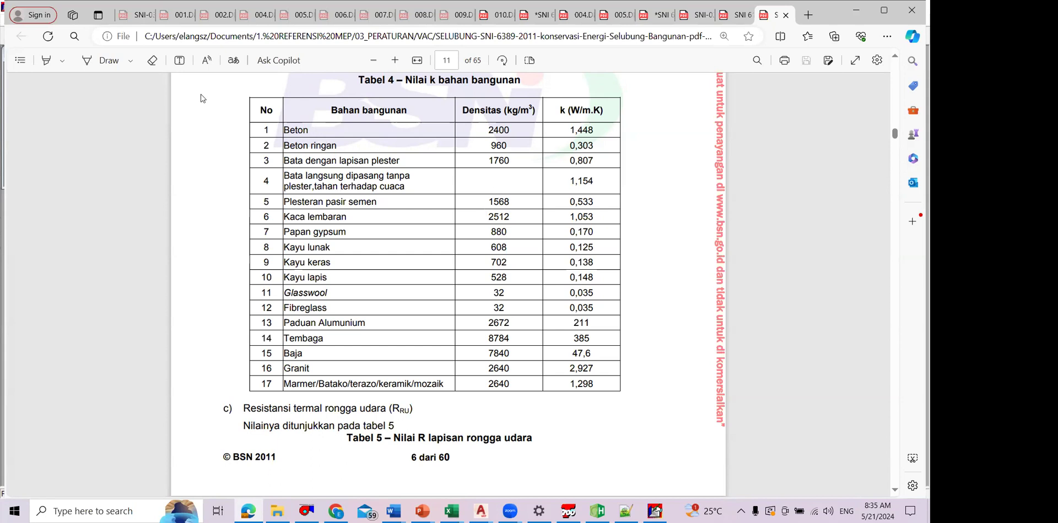
pyautogui.hotkey('alt', 'Tab')
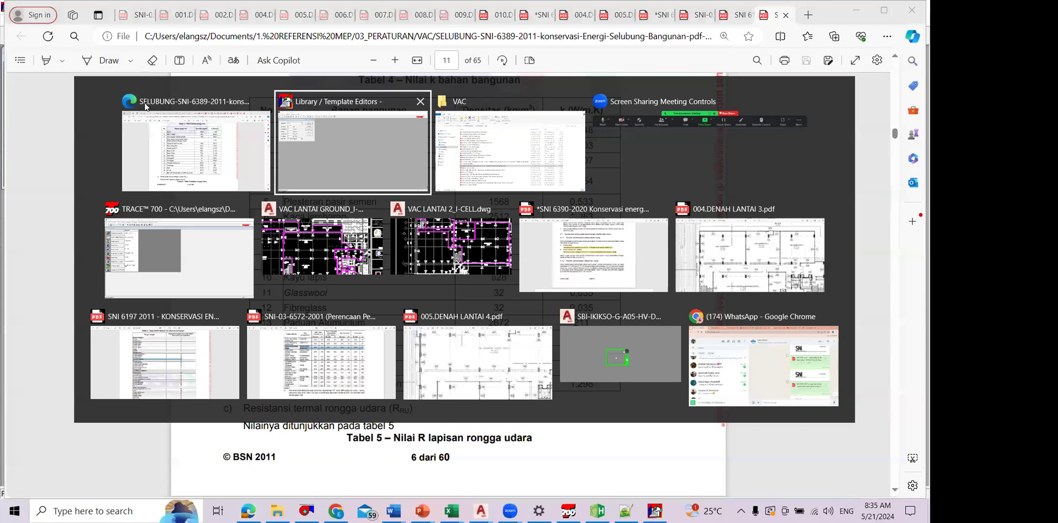
pyautogui.press('Escape')
# Step: Inspect the Bata Merah (SNI) (250 mm) brick properties in the material list and close the Materials Library
pyautogui.click(147, 77)
pyautogui.scroll(-5, 143, 115)
pyautogui.scroll(-15, 138, 120)
pyautogui.scroll(5, 129, 119)
pyautogui.click(410, 88)
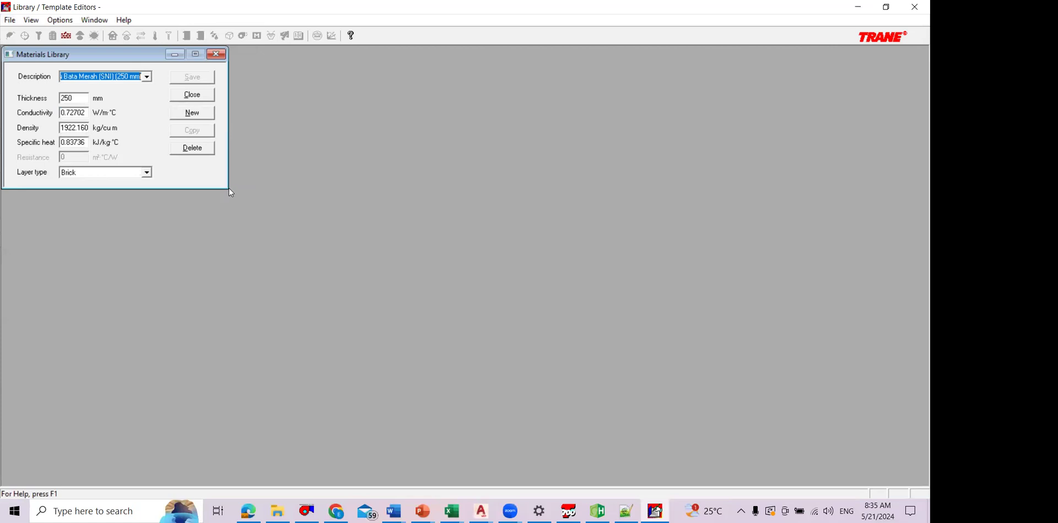
pyautogui.click(200, 99)
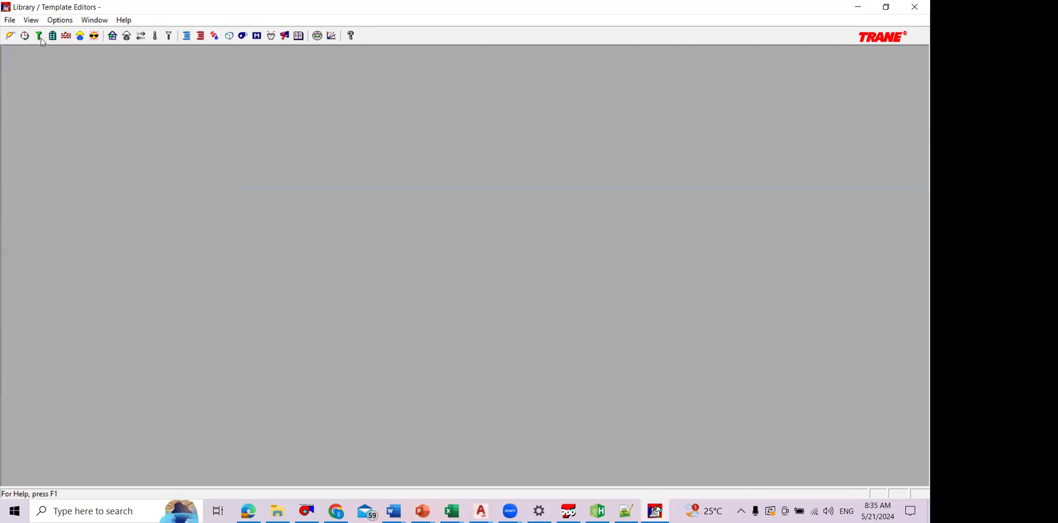
# Step: Start a new Exposed Floor construction in the Construction Types Library with Outside Surface Resist. as layer 1
pyautogui.click(40, 36)
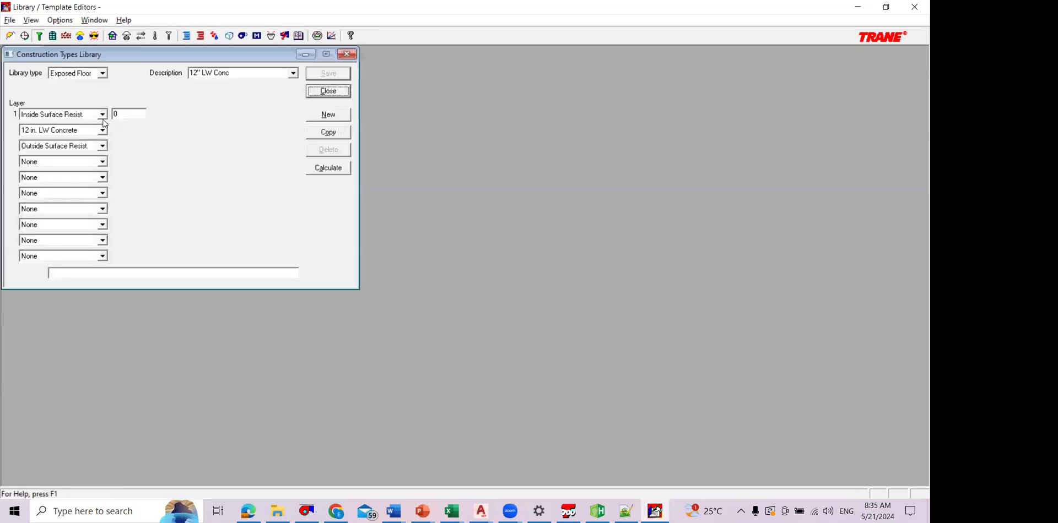
pyautogui.click(324, 115)
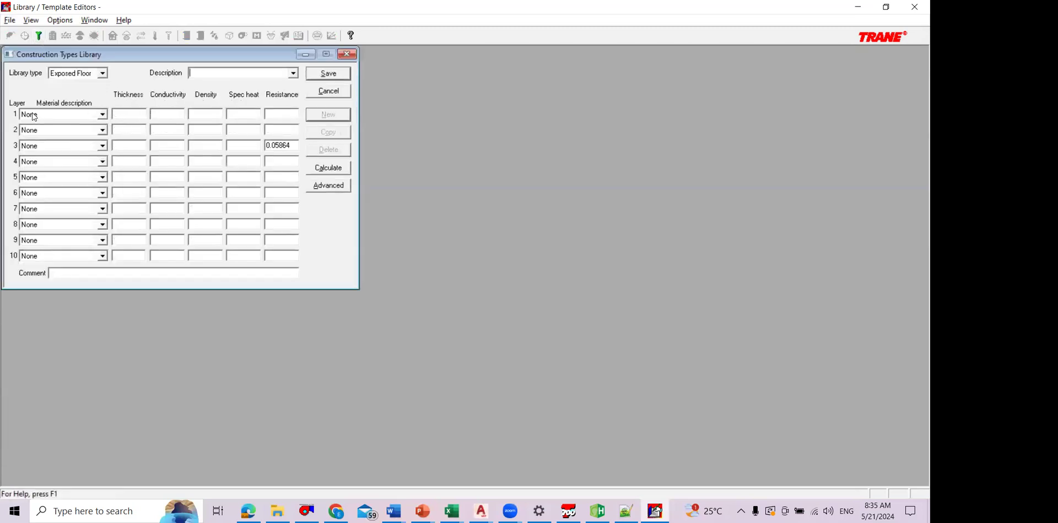
pyautogui.click(99, 117)
pyautogui.scroll(-4, 82, 148)
pyautogui.scroll(-2, 90, 149)
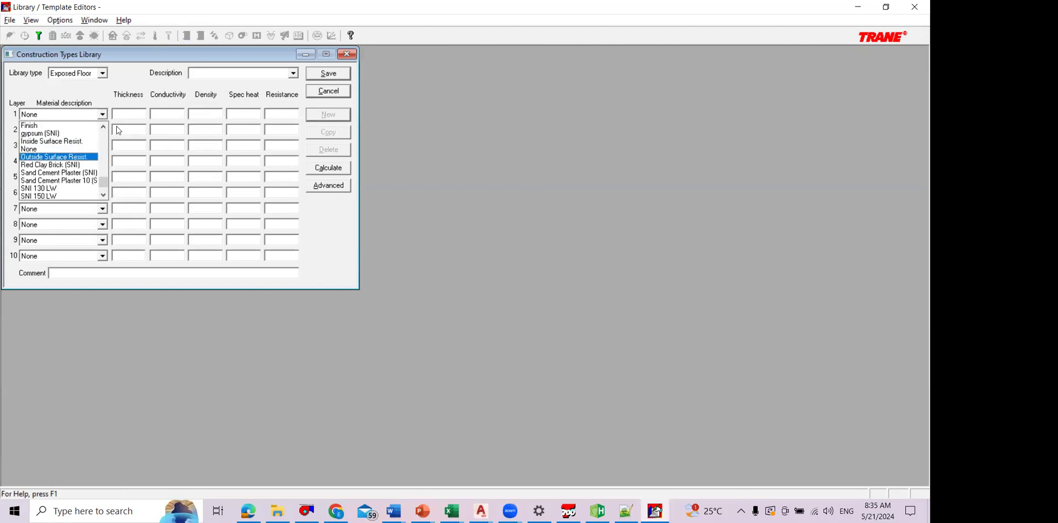
pyautogui.click(90, 157)
# Step: Assign Sand Cement Plaster (SNI) as the material of layer 2
pyautogui.click(102, 130)
pyautogui.scroll(-5, 66, 171)
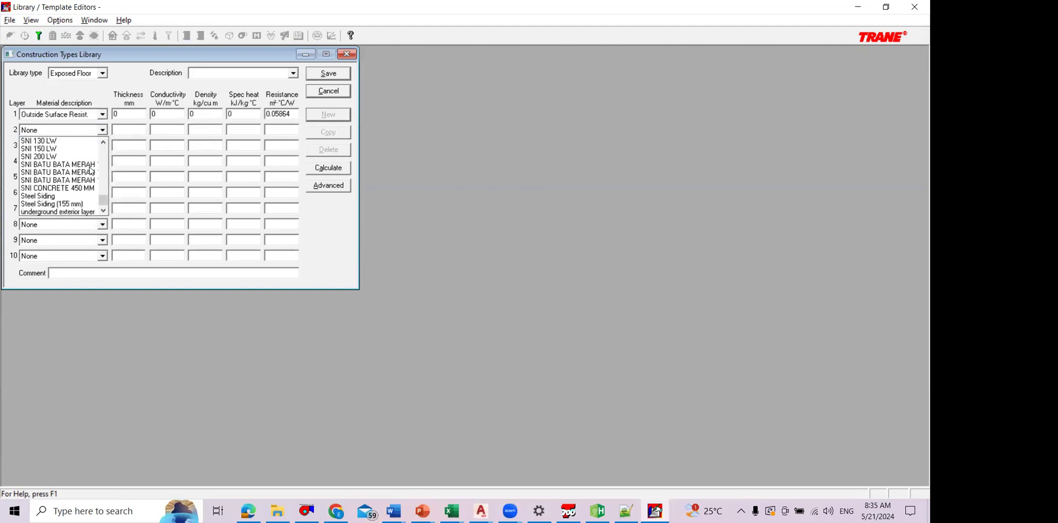
pyautogui.scroll(1, 82, 187)
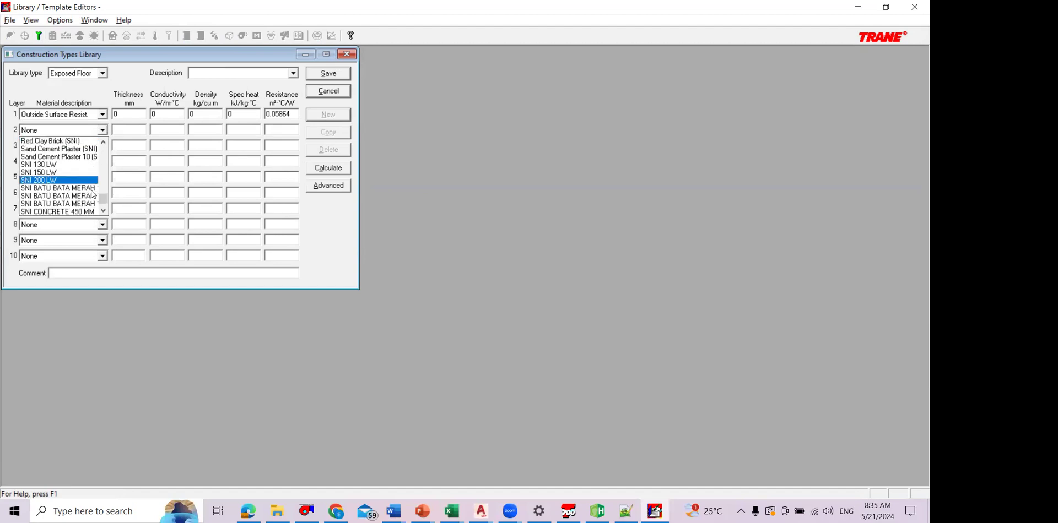
pyautogui.click(101, 149)
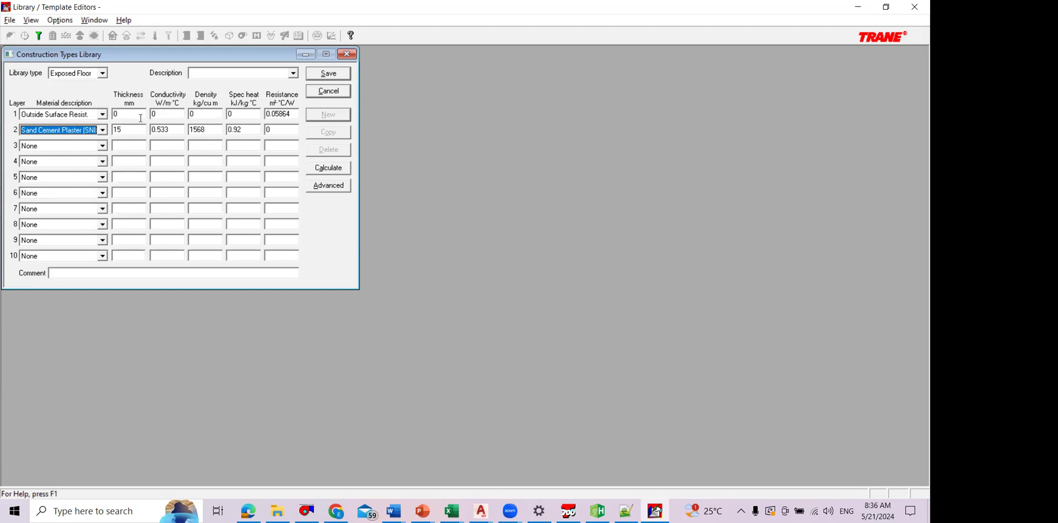
# Step: Try the SNI BATU BATA MERAH variants, including 100 mm and 180 mm, as the material of layer 3
pyautogui.click(102, 146)
pyautogui.scroll(-3, 88, 188)
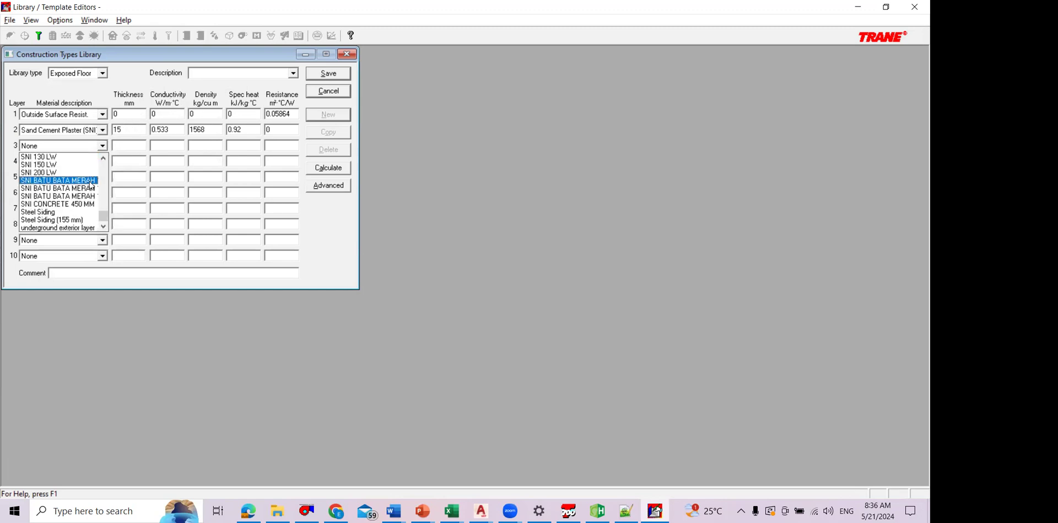
pyautogui.click(94, 180)
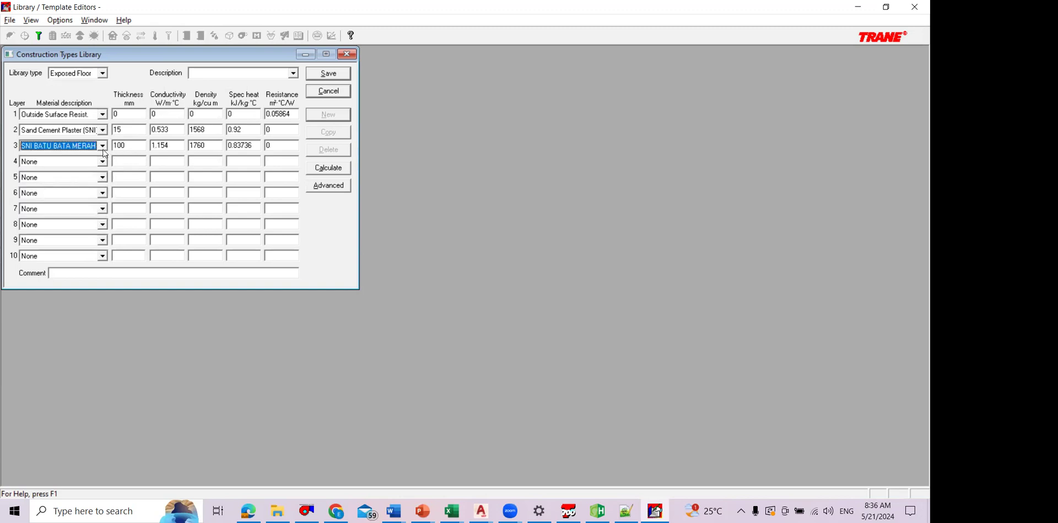
pyautogui.click(102, 149)
pyautogui.click(91, 190)
pyautogui.click(102, 146)
pyautogui.click(91, 195)
# Step: Assign the 250 mm Batu Bata Merah (SNI) brick as the material of layer 3
pyautogui.click(102, 146)
pyautogui.scroll(4, 84, 188)
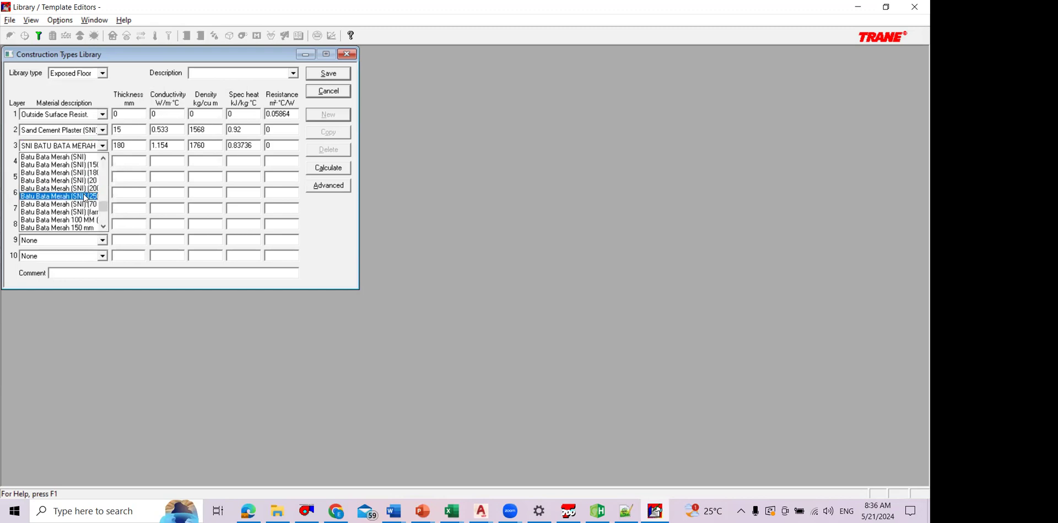
pyautogui.click(86, 196)
# Step: Assign the 25 mm (SNI) Sand Cement Plaster as the material of layer 4
pyautogui.click(103, 161)
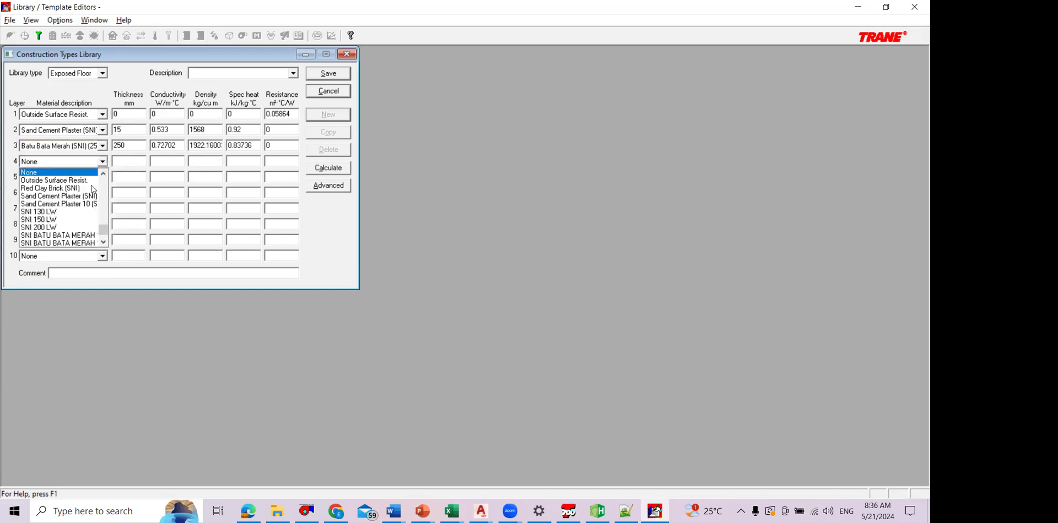
pyautogui.scroll(2, 100, 214)
pyautogui.scroll(10, 101, 214)
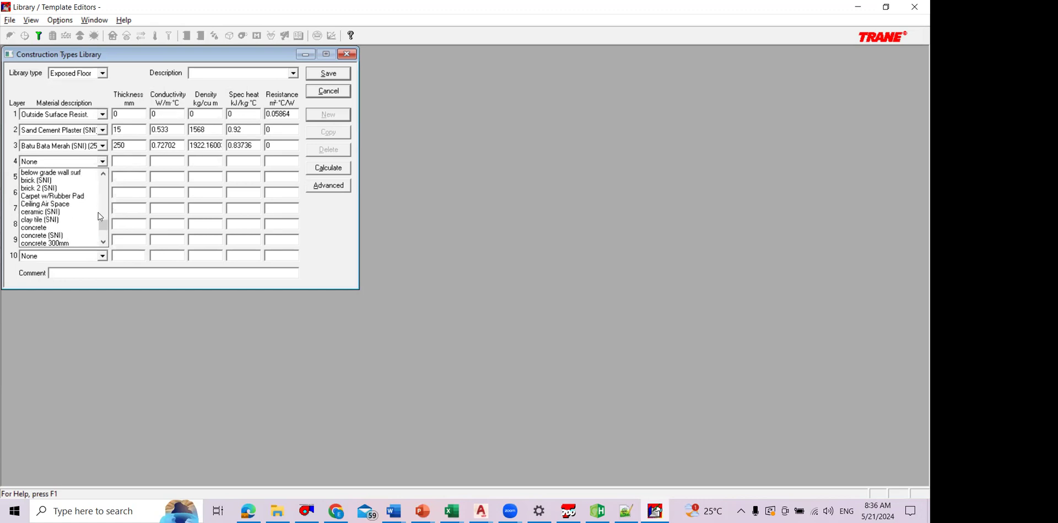
pyautogui.moveTo(105, 174); pyautogui.dragTo(88, 178)
pyautogui.click(88, 179)
pyautogui.click(117, 163)
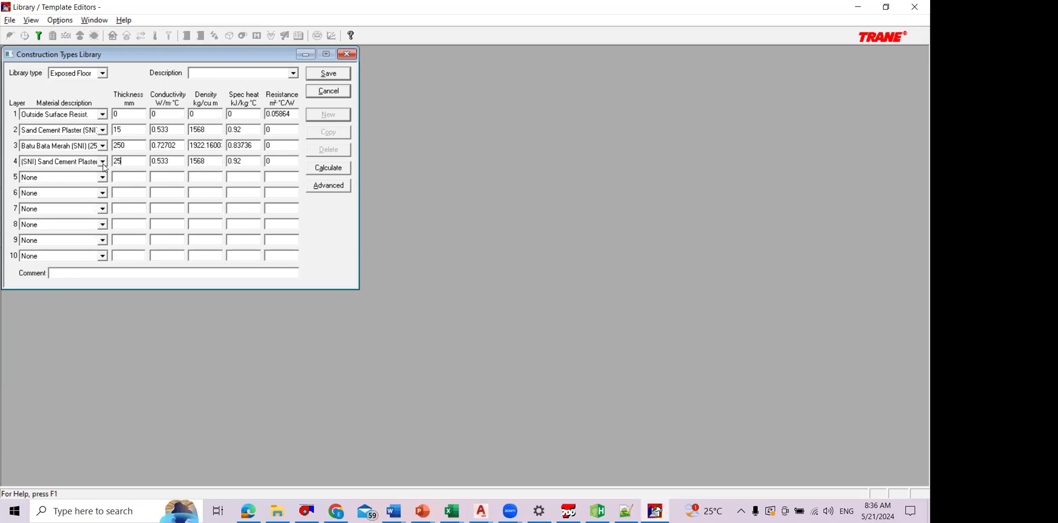
pyautogui.click(103, 164)
pyautogui.click(115, 171)
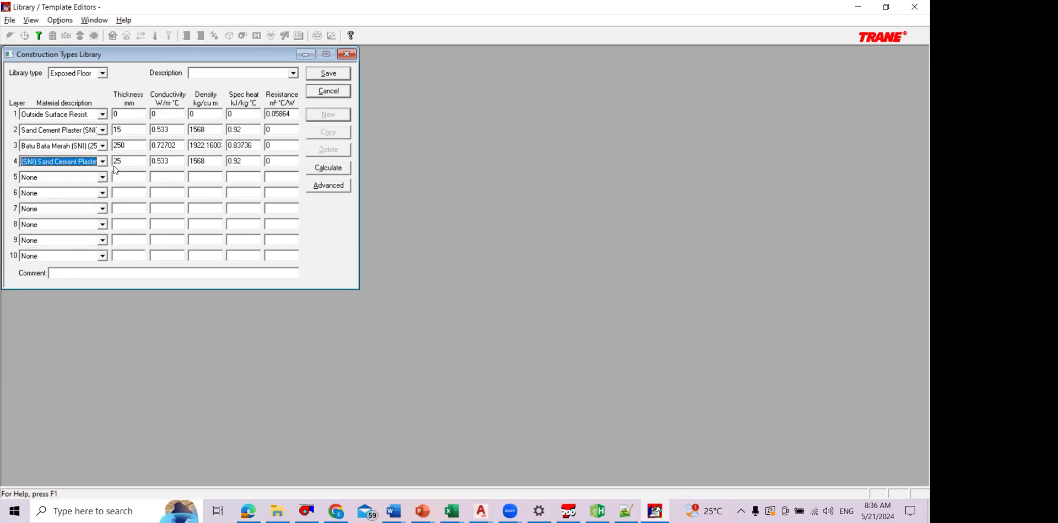
pyautogui.click(104, 164)
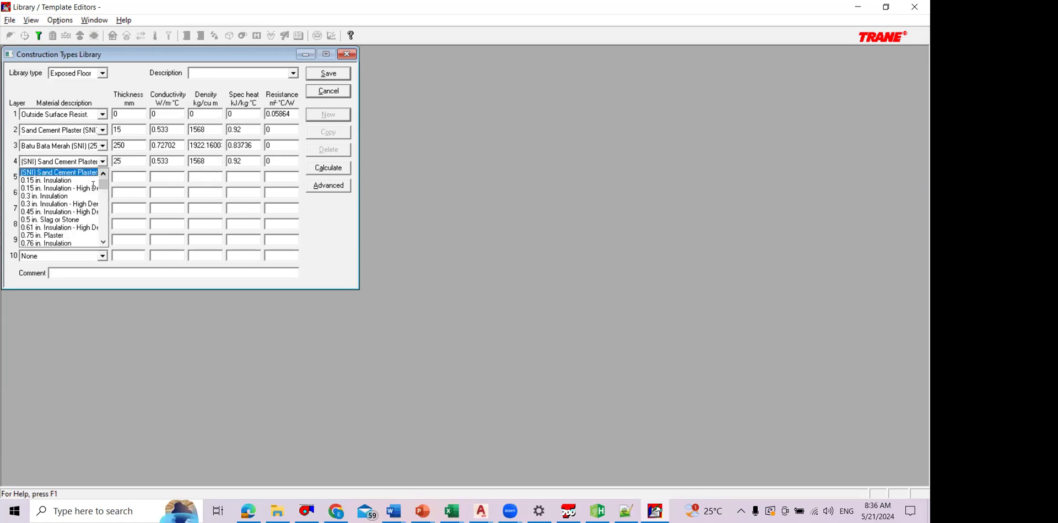
pyautogui.scroll(1, 93, 186)
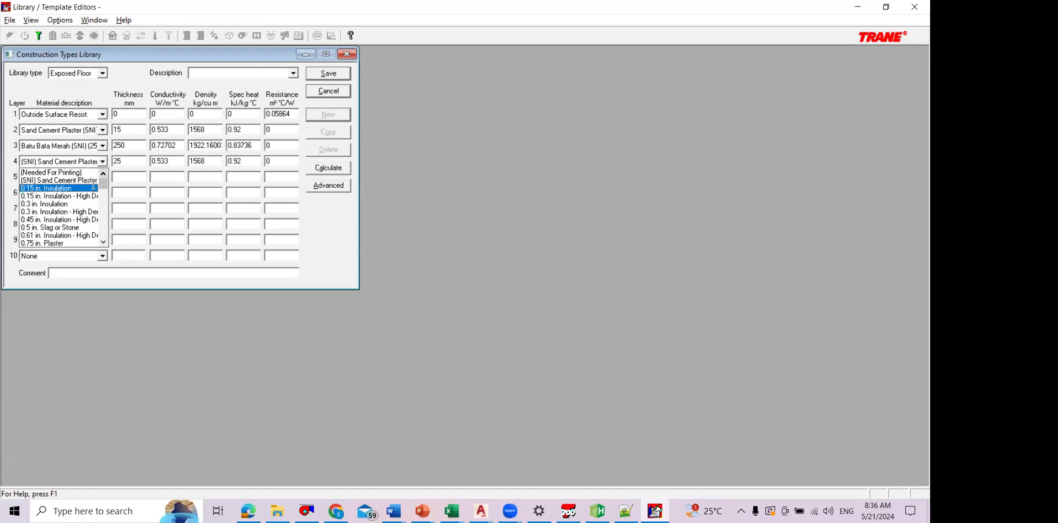
pyautogui.click(427, 386)
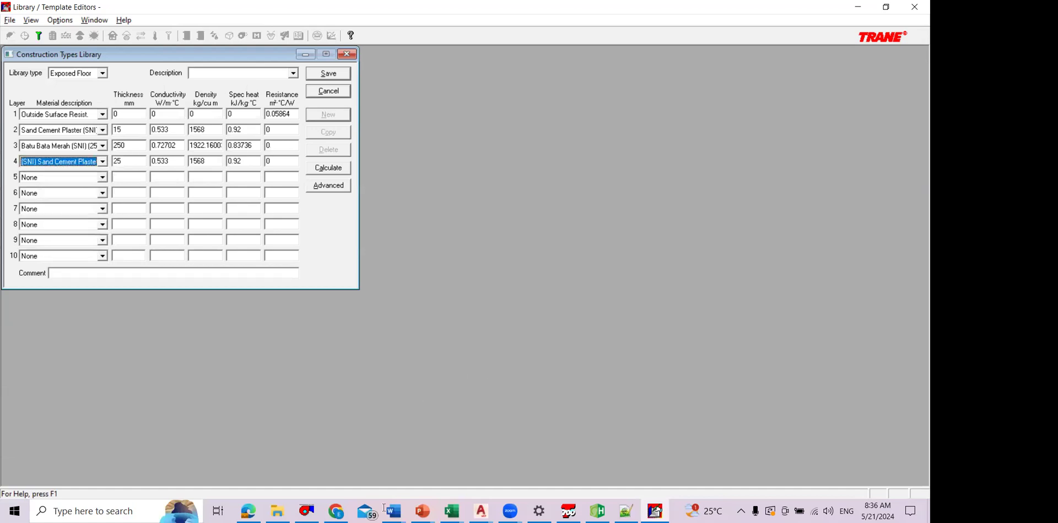
# Step: Search the material list for layer 5 and assign the 15 mm Sand Cement Plaster (SNI)
pyautogui.click(103, 177)
pyautogui.click(102, 186)
pyautogui.click(102, 177)
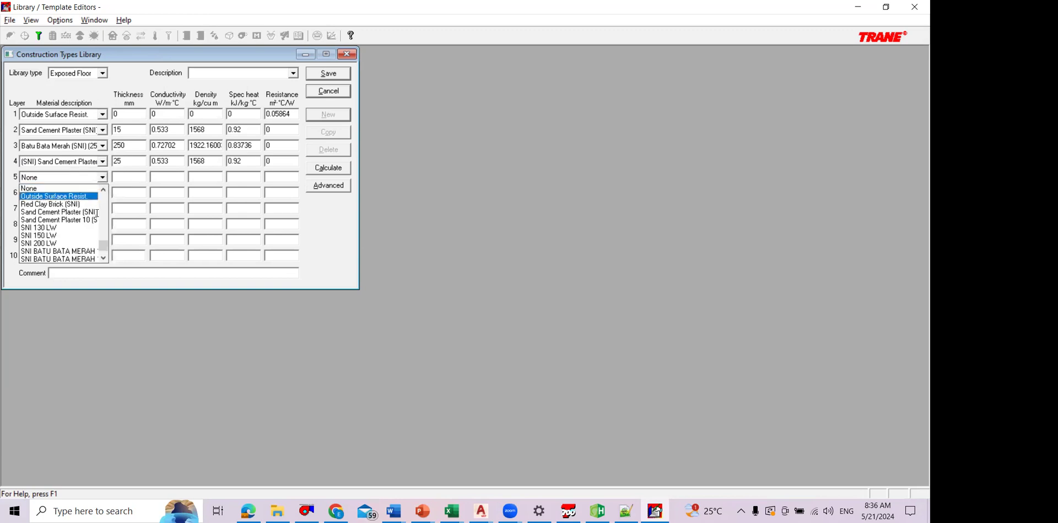
pyautogui.scroll(-2, 102, 249)
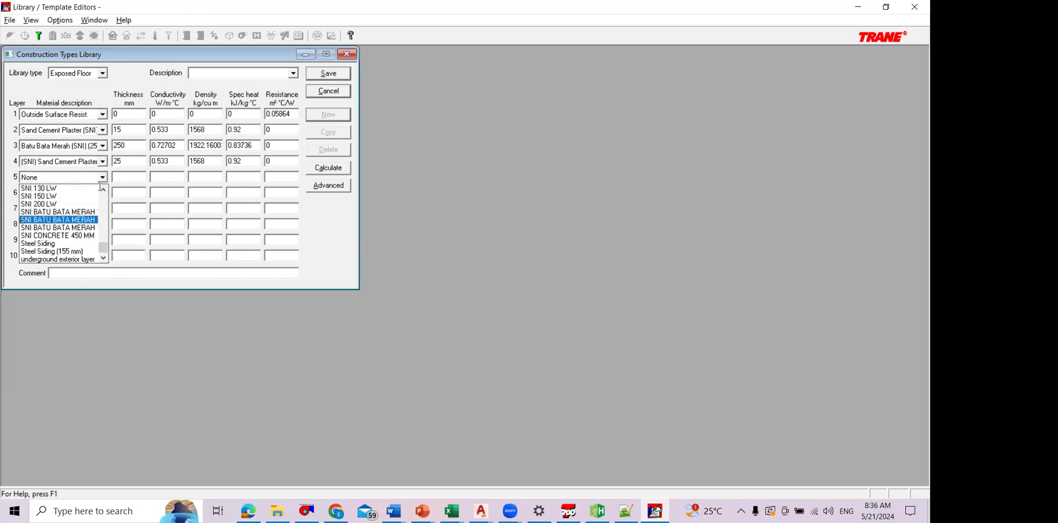
pyautogui.moveTo(103, 248); pyautogui.dragTo(103, 199)
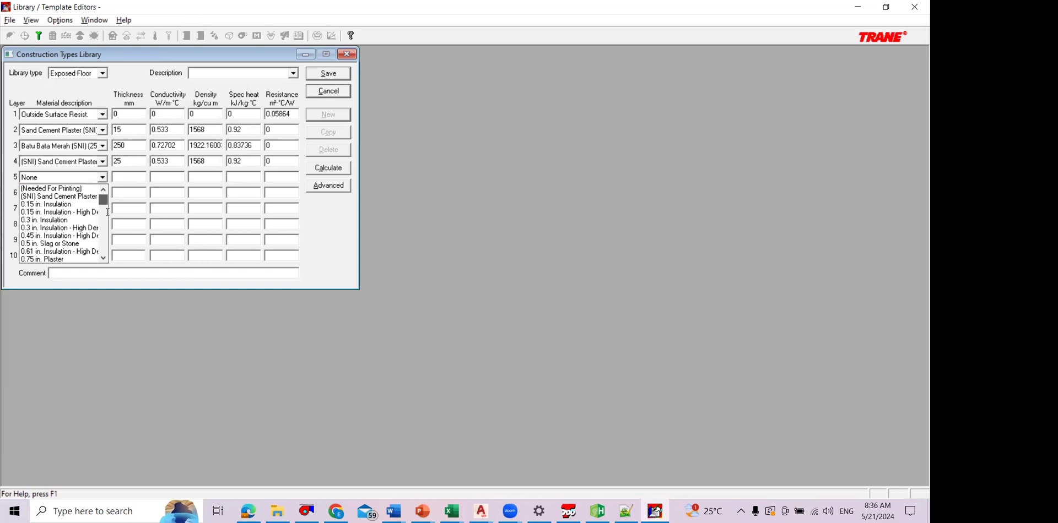
pyautogui.scroll(-15, 109, 229)
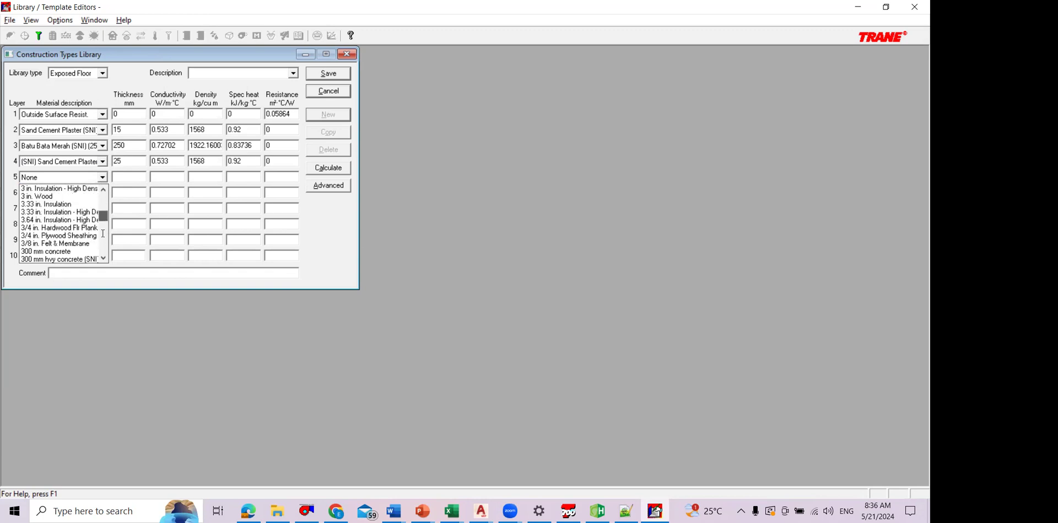
pyautogui.scroll(-10, 86, 211)
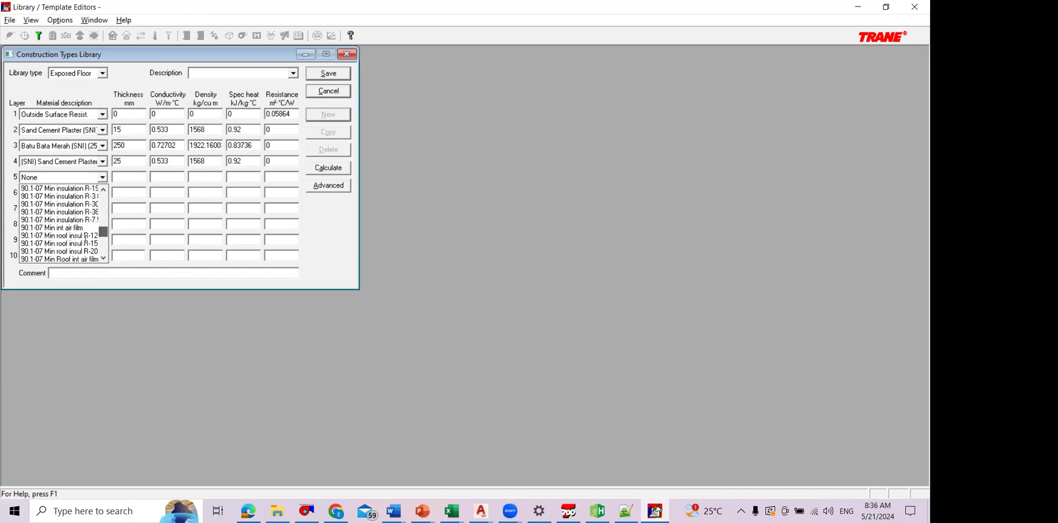
pyautogui.scroll(-7, 82, 244)
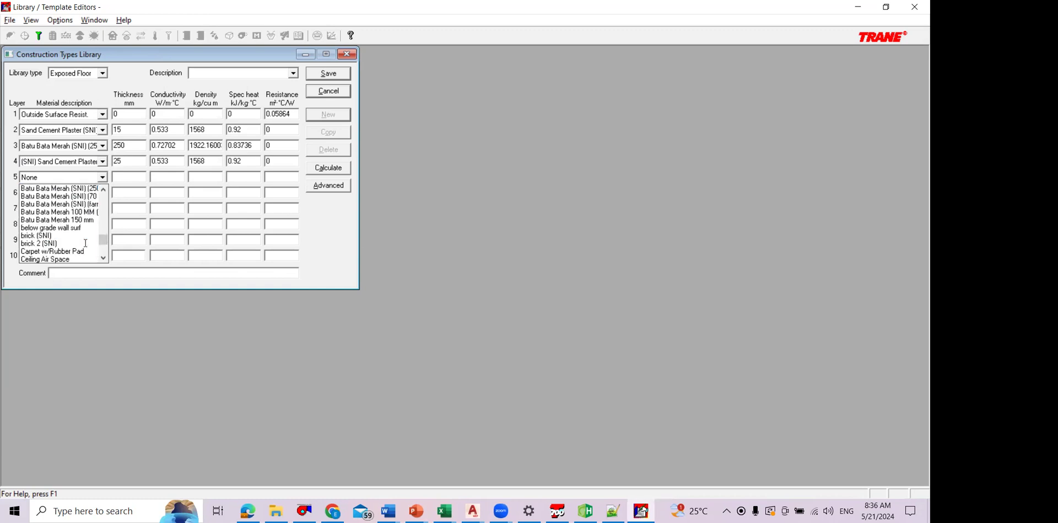
pyautogui.scroll(8, 83, 237)
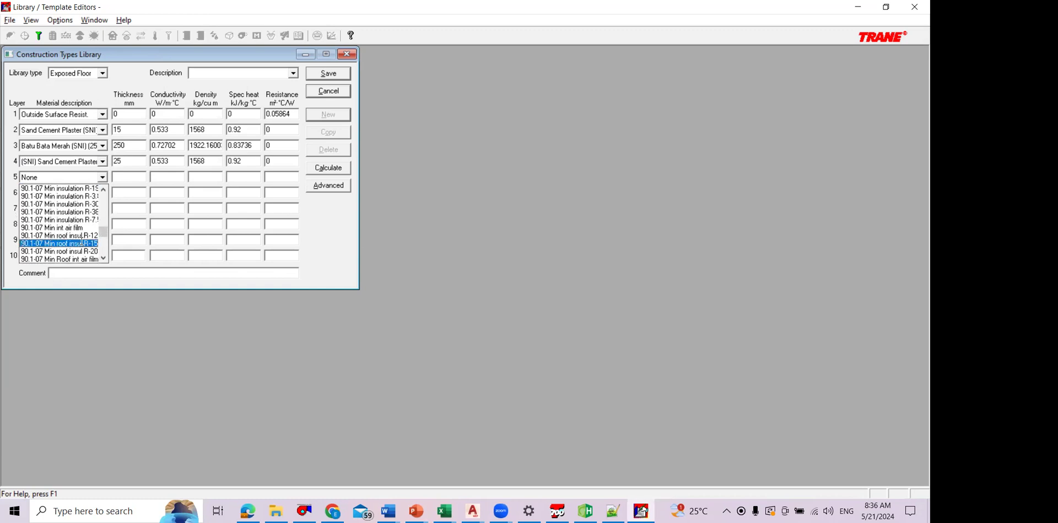
pyautogui.scroll(5, 81, 231)
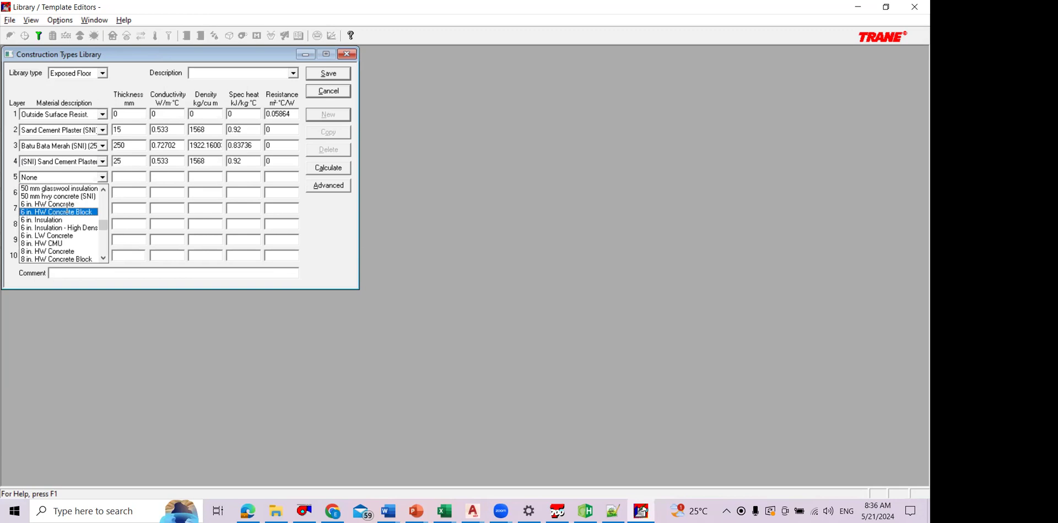
pyautogui.click(107, 219)
pyautogui.click(106, 217)
pyautogui.click(105, 214)
pyautogui.moveTo(107, 211); pyautogui.dragTo(106, 205)
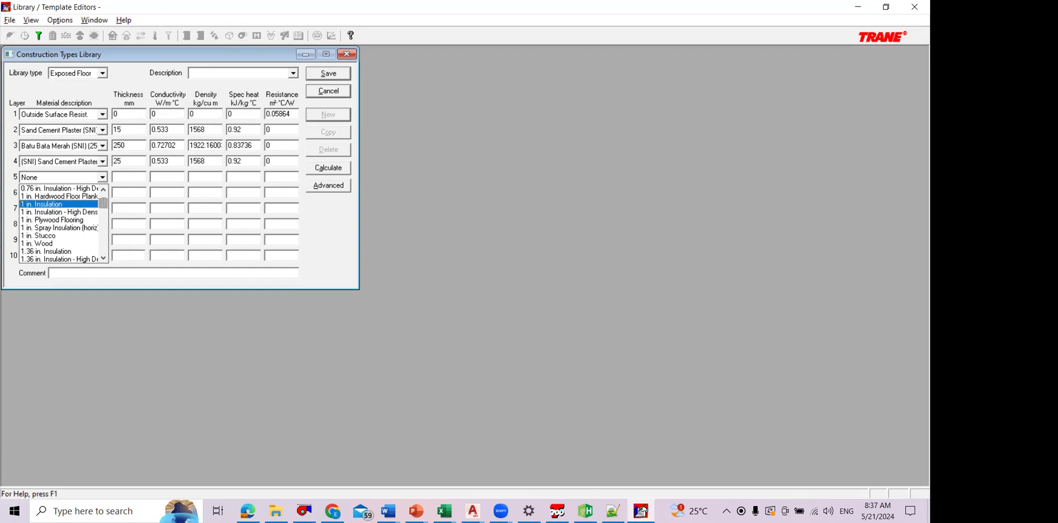
pyautogui.moveTo(105, 203); pyautogui.dragTo(103, 199)
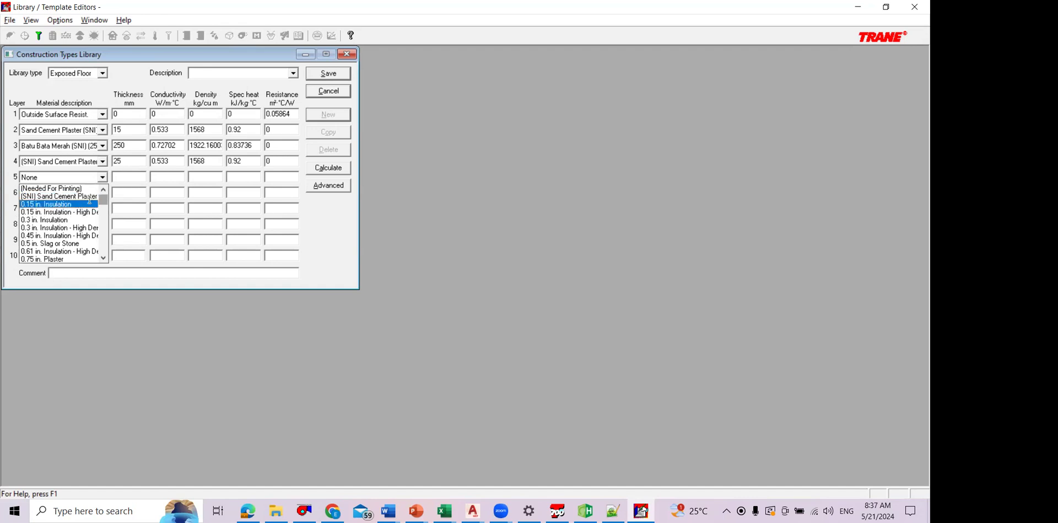
pyautogui.scroll(-1, 95, 212)
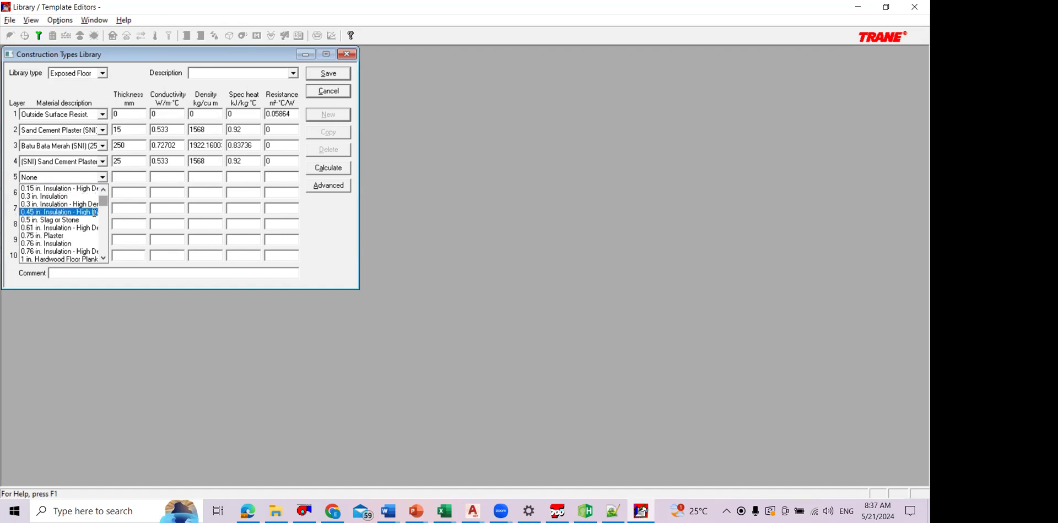
pyautogui.moveTo(104, 201); pyautogui.dragTo(90, 242)
pyautogui.scroll(-5, 90, 243)
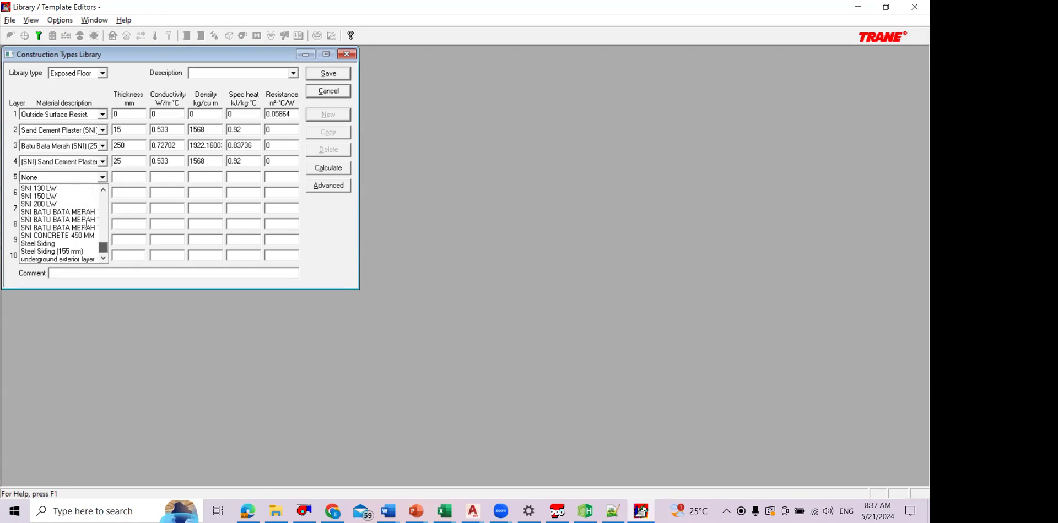
pyautogui.scroll(3, 89, 219)
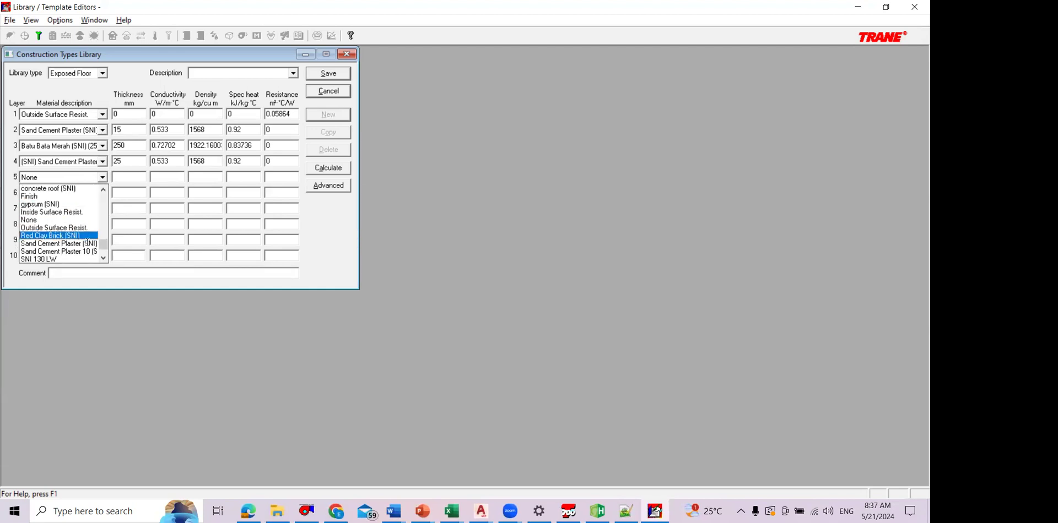
pyautogui.click(60, 243)
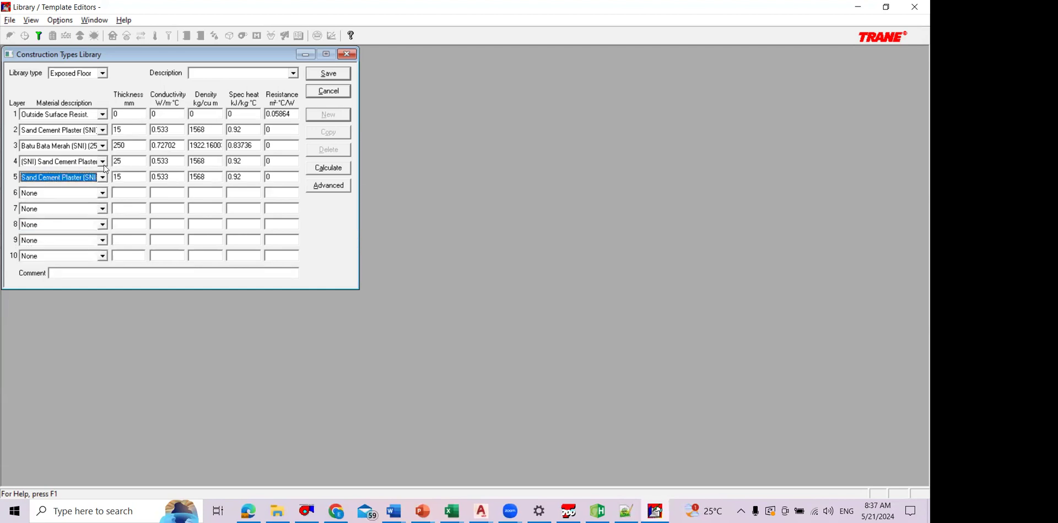
# Step: Change the material of layer 4 in the exposed floor construction to (Needed For Printing)
pyautogui.click(103, 162)
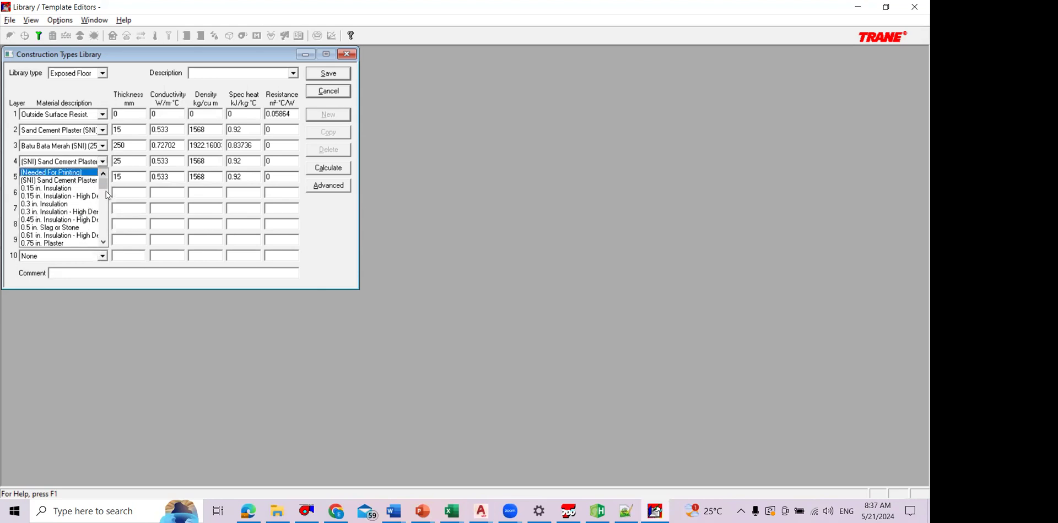
pyautogui.click(80, 173)
# Step: Assign Inside Surface Resist. as the material of layer 6 and calculate the exposed floor construction's thermal properties
pyautogui.click(103, 193)
pyautogui.scroll(-5, 83, 237)
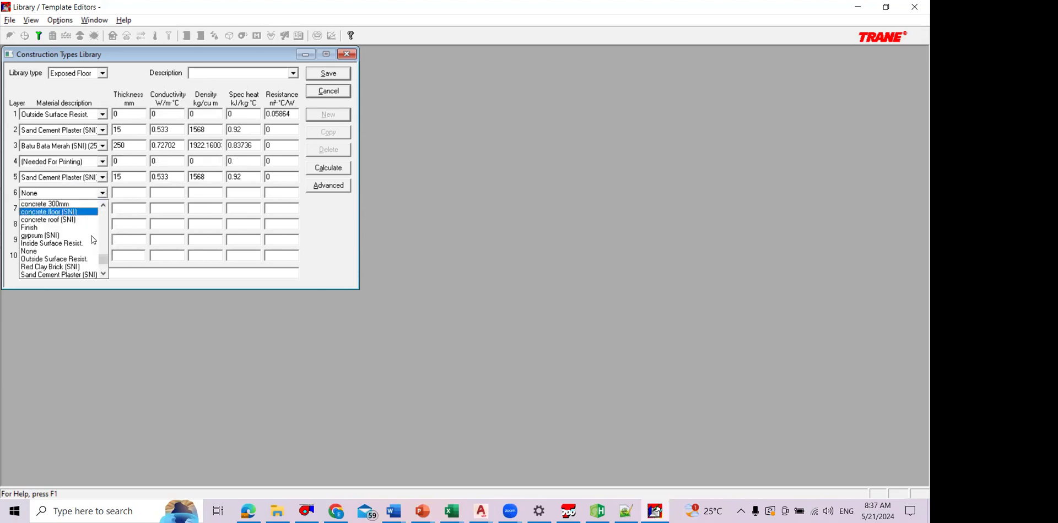
pyautogui.scroll(10, 82, 226)
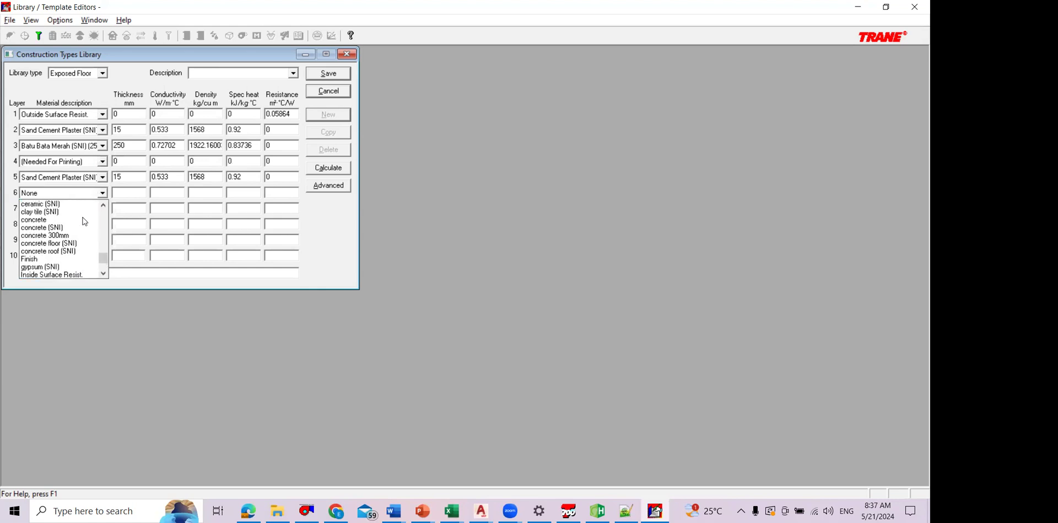
pyautogui.scroll(5, 88, 234)
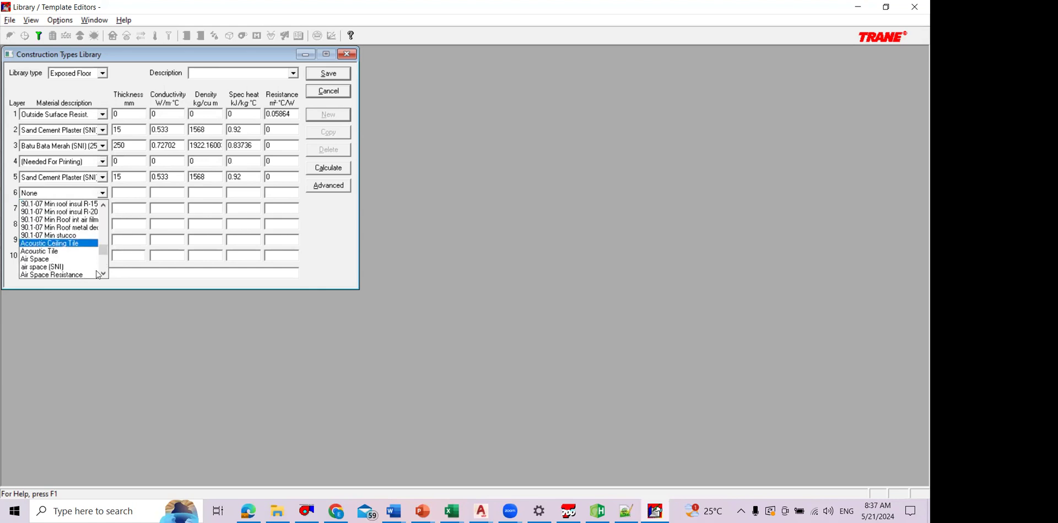
pyautogui.scroll(-10, 100, 263)
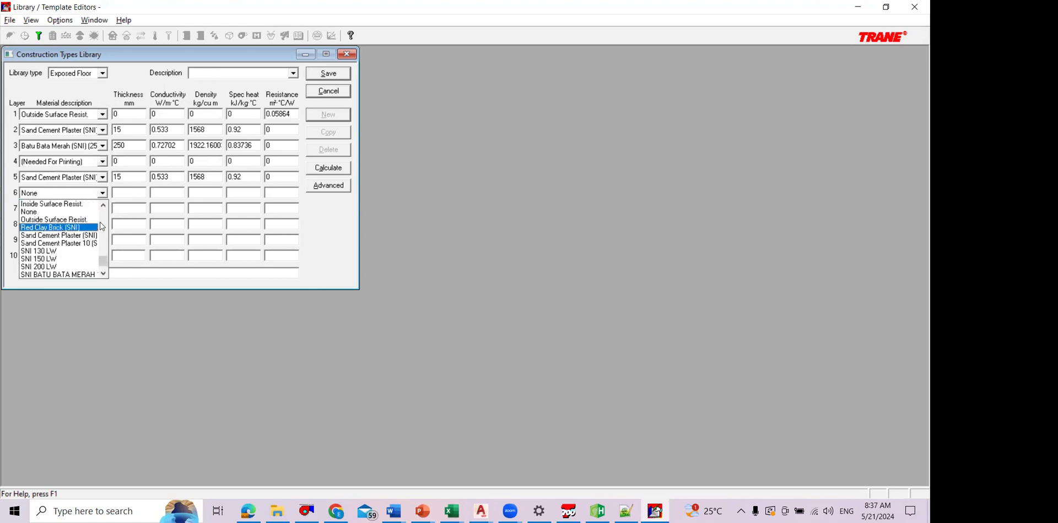
pyautogui.scroll(15, 102, 232)
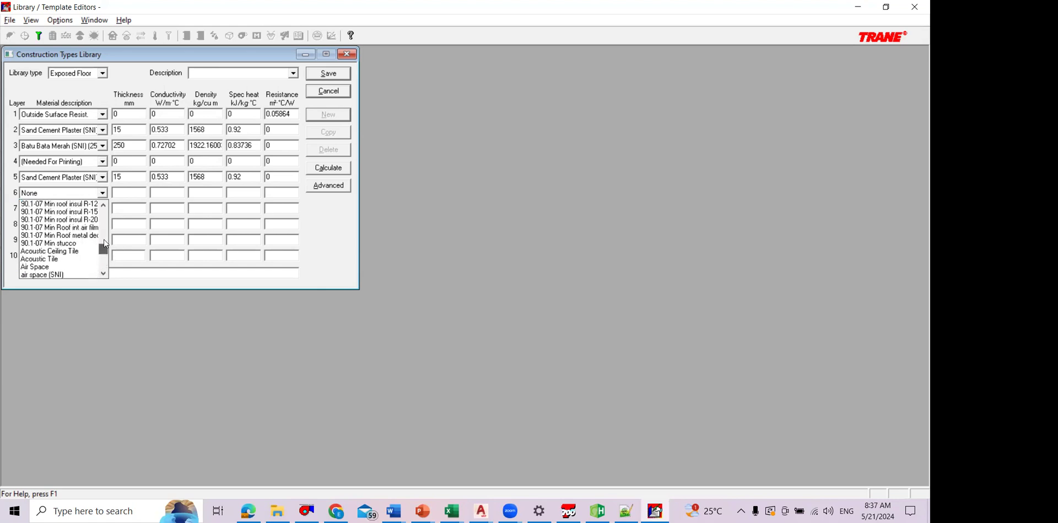
pyautogui.scroll(8, 108, 252)
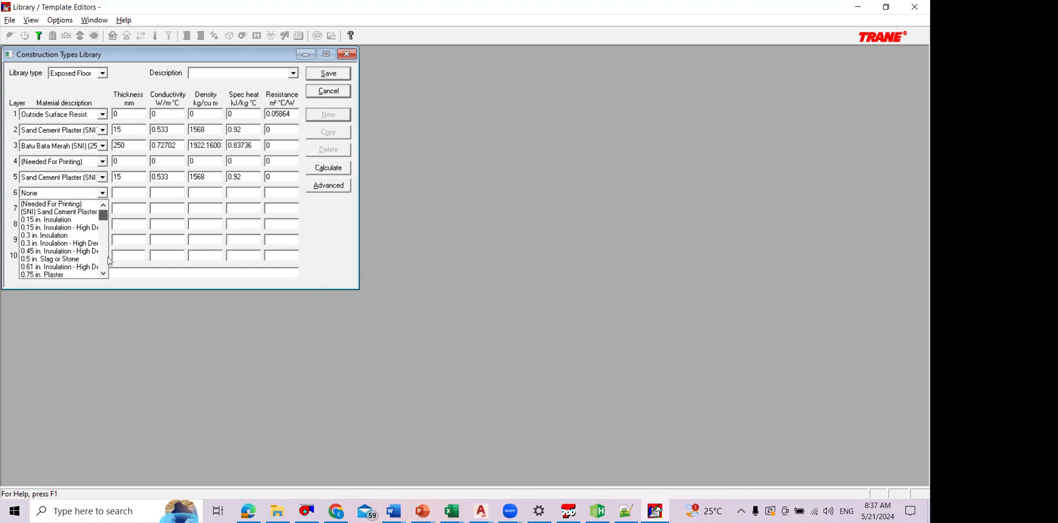
pyautogui.scroll(-12, 111, 263)
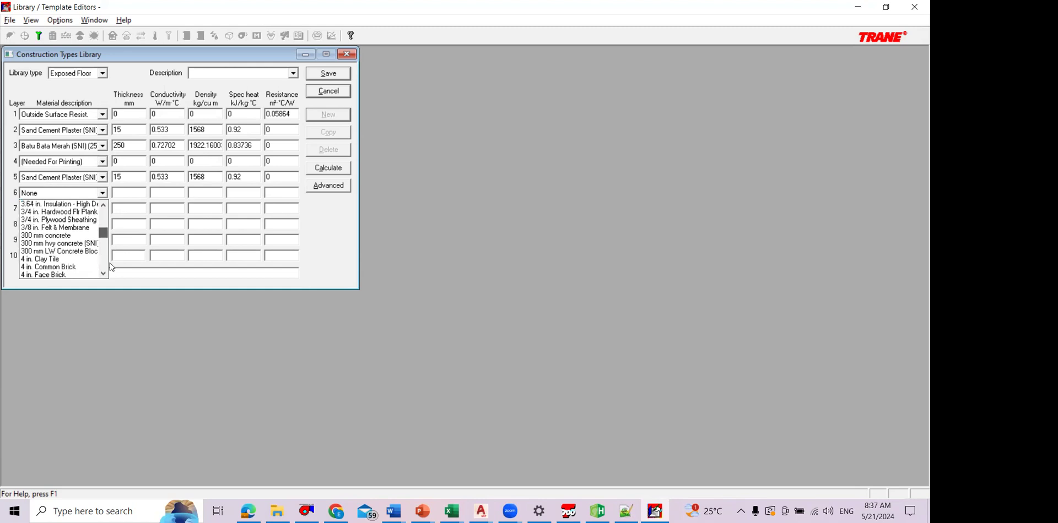
pyautogui.scroll(-5, 88, 266)
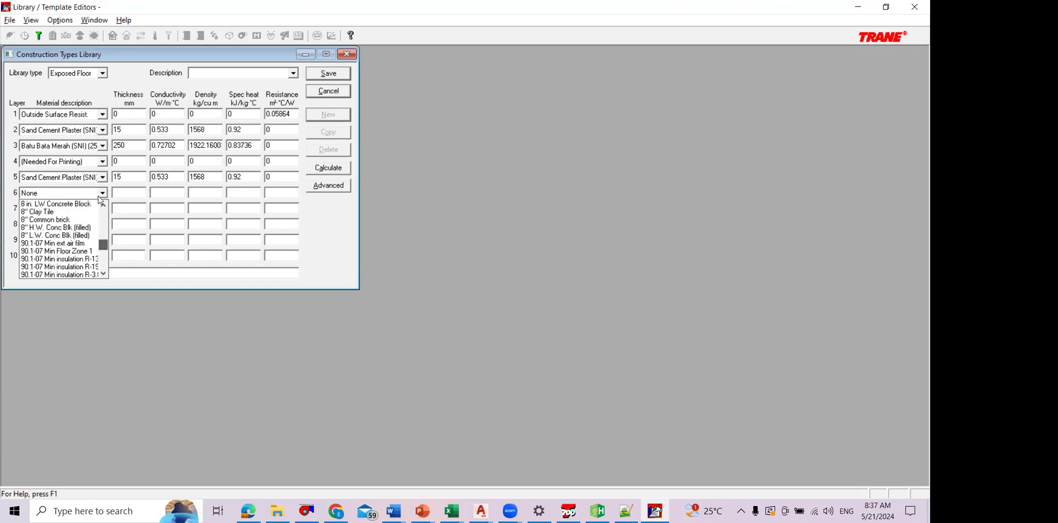
pyautogui.scroll(-10, 102, 244)
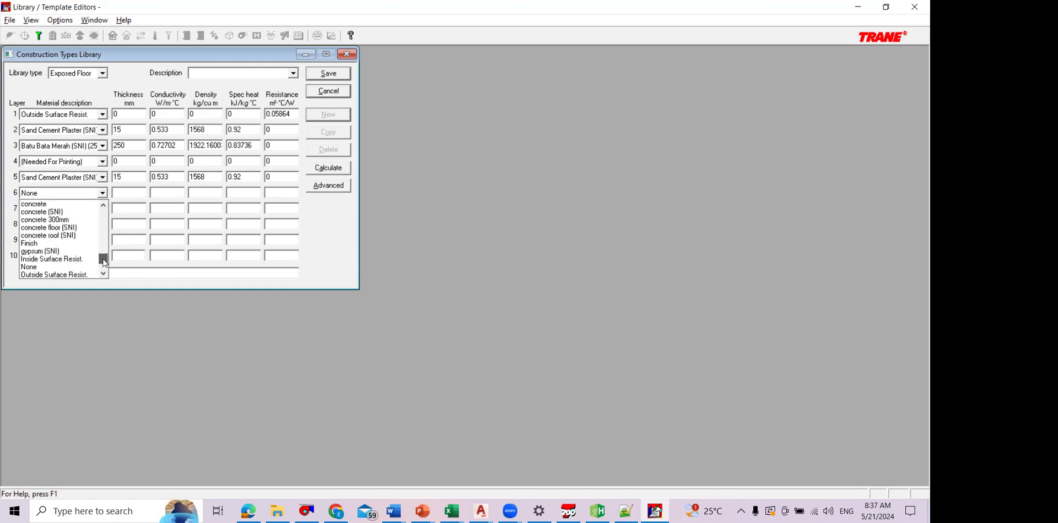
pyautogui.click(75, 266)
pyautogui.click(103, 193)
pyautogui.scroll(1, 99, 216)
pyautogui.click(72, 219)
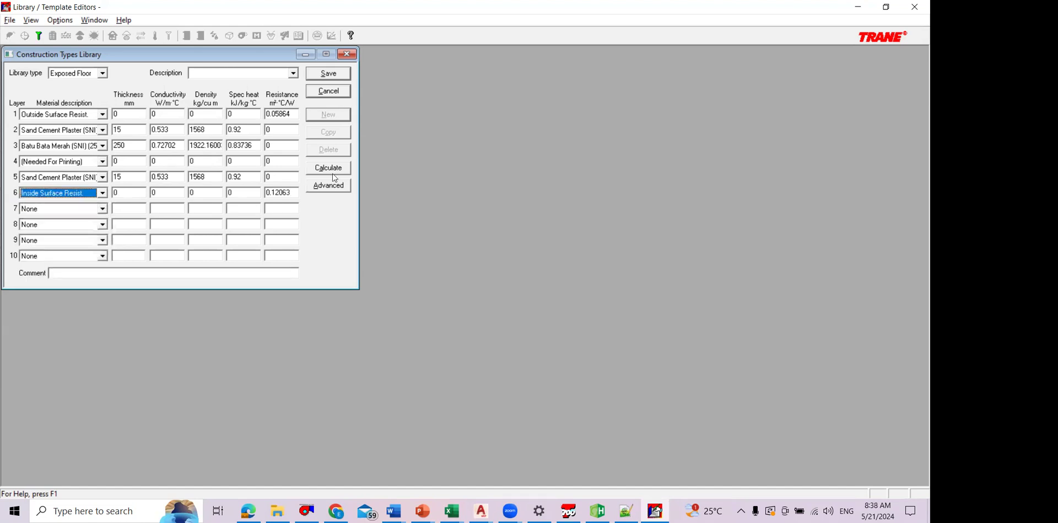
pyautogui.click(326, 167)
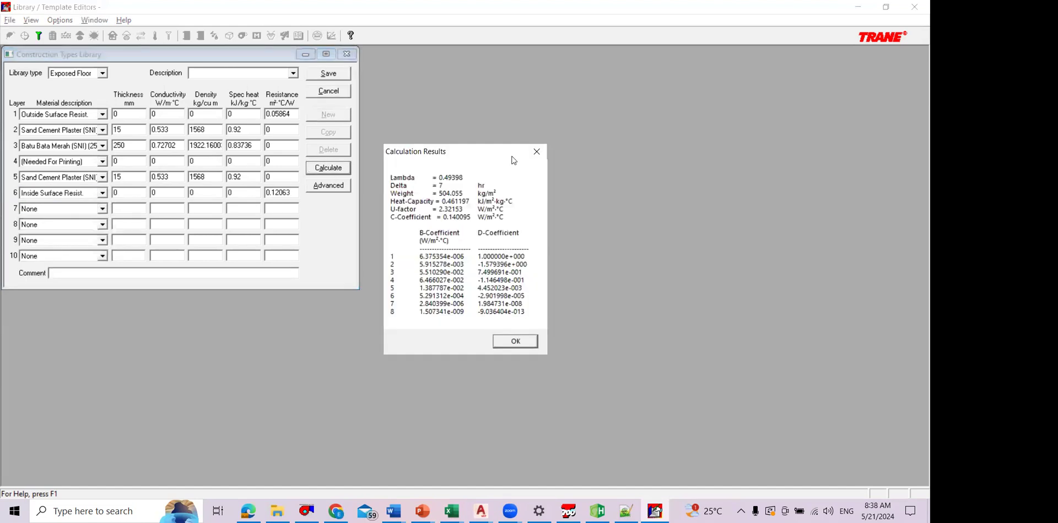
pyautogui.click(541, 157)
# Step: Try the 1.67 in. high-density insulation as the layer 4 material and restore (Needed For Printing)
pyautogui.click(105, 164)
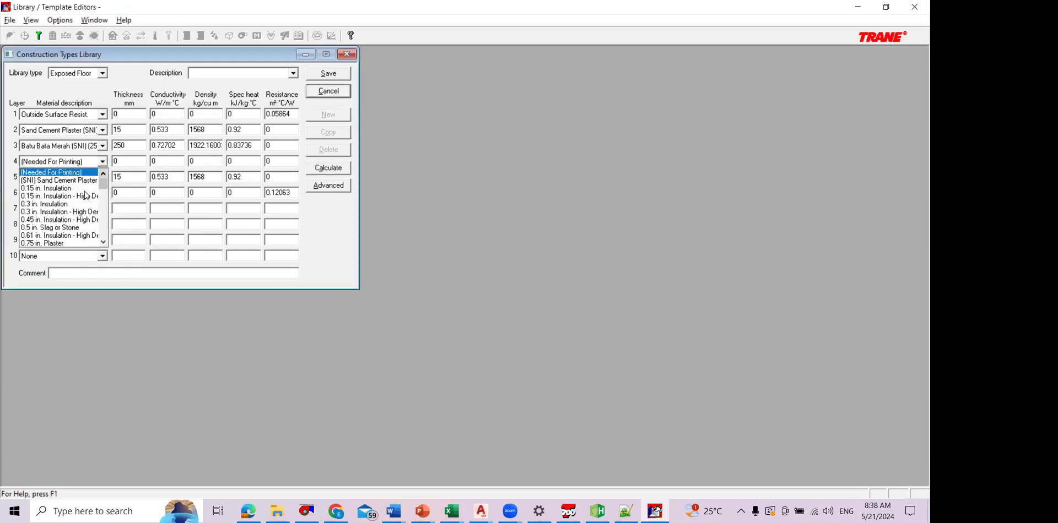
pyautogui.scroll(-7, 87, 226)
pyautogui.scroll(-15, 87, 232)
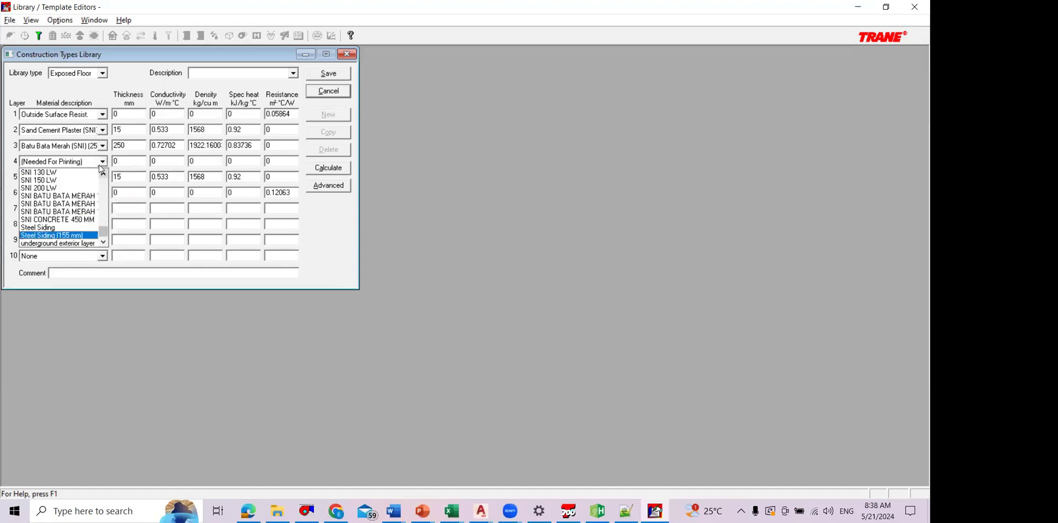
pyautogui.scroll(15, 96, 192)
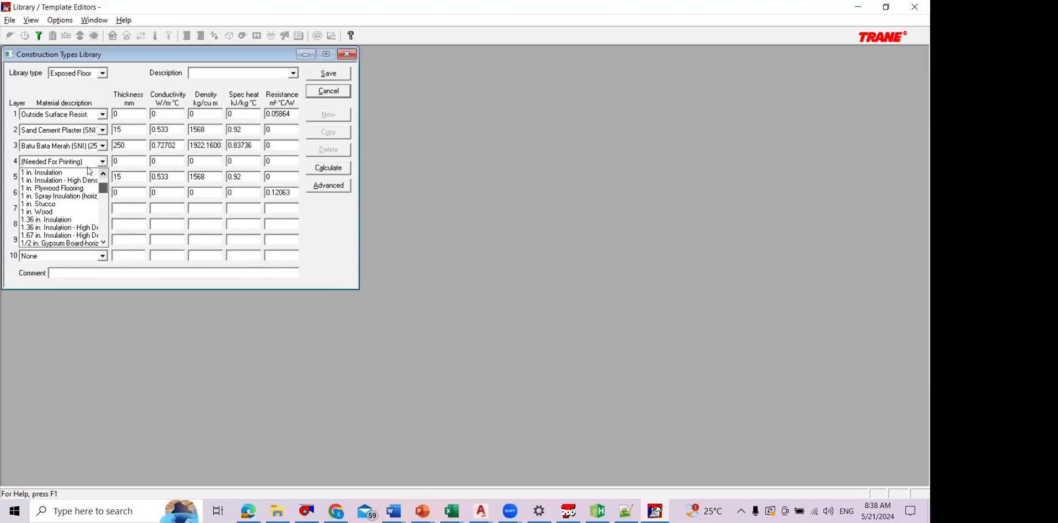
pyautogui.moveTo(87, 190); pyautogui.dragTo(87, 193)
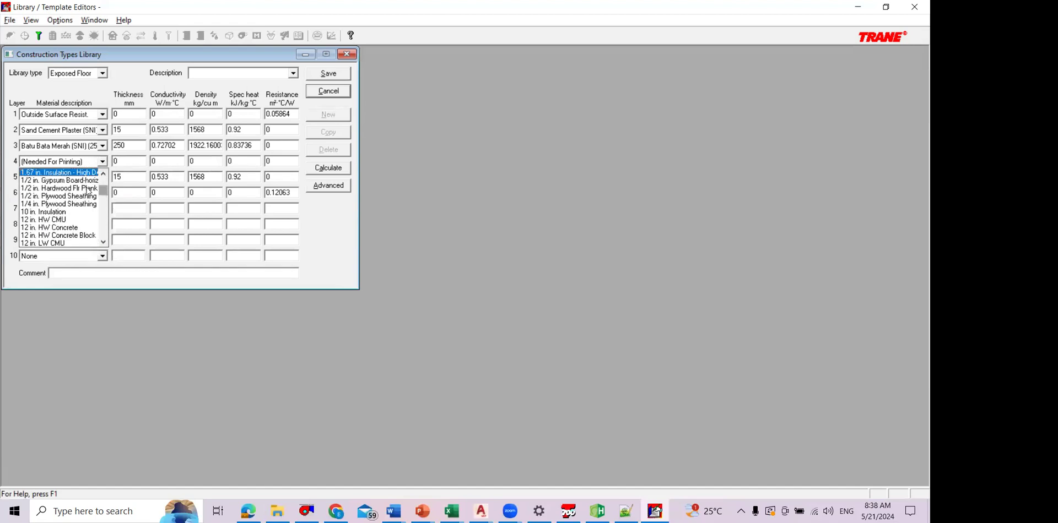
pyautogui.click(82, 175)
pyautogui.click(103, 162)
pyautogui.scroll(7, 104, 175)
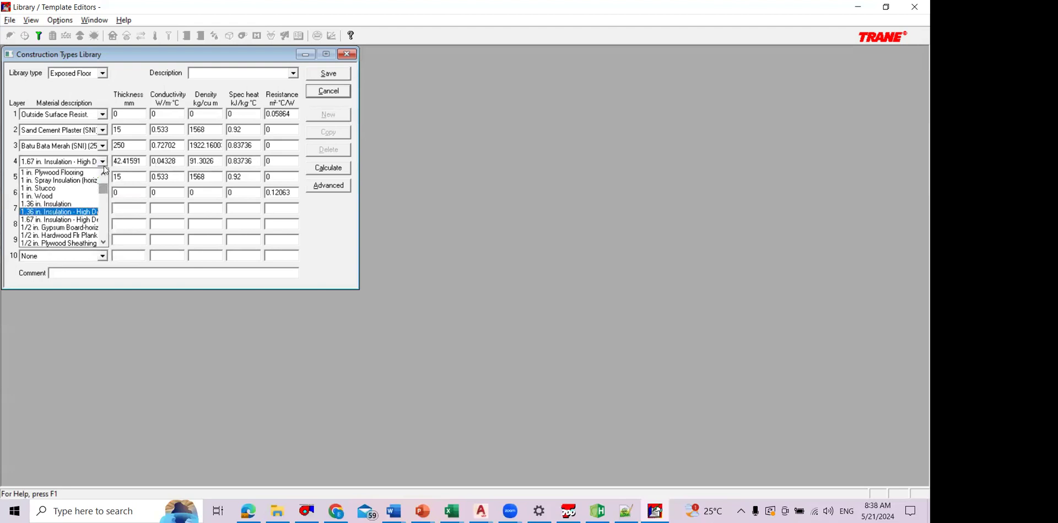
pyautogui.click(97, 173)
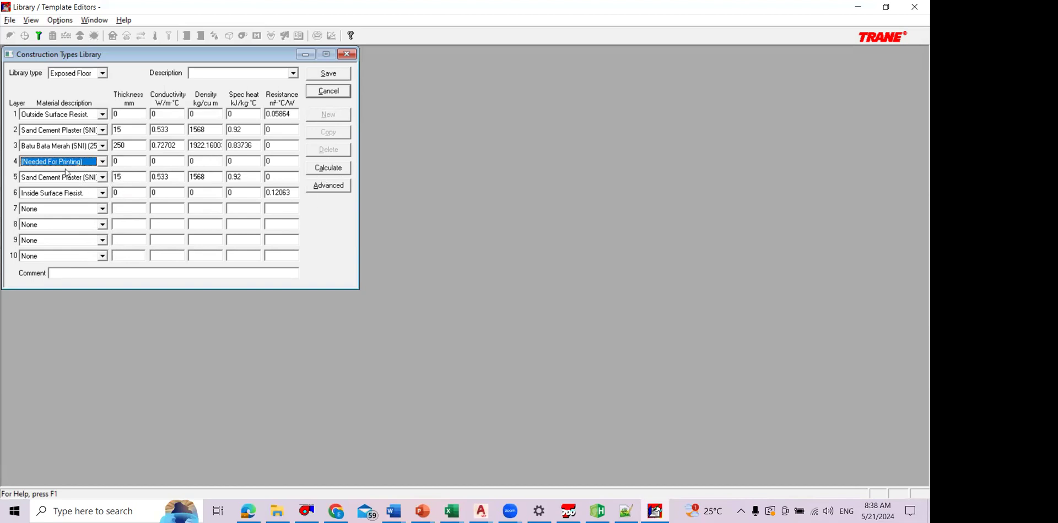
# Step: Recalculate the exposed floor construction and examine its U-factor in the calculation results
pyautogui.click(327, 168)
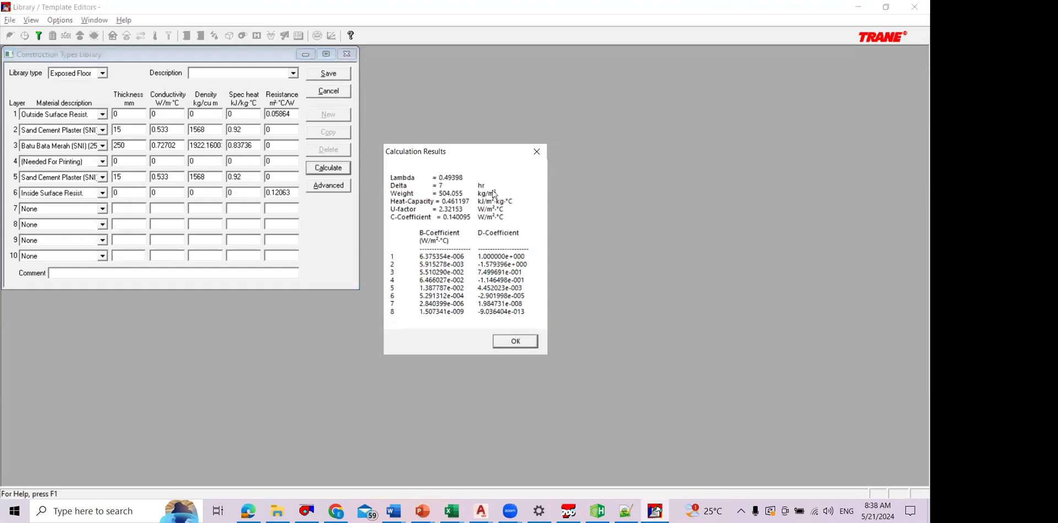
pyautogui.hotkey('ctrl', '2')
pyautogui.moveTo(460, 204)
pyautogui.mouseDown()
pyautogui.moveTo(390, 205)
pyautogui.moveTo(467, 213)
pyautogui.moveTo(465, 204)
pyautogui.mouseUp()
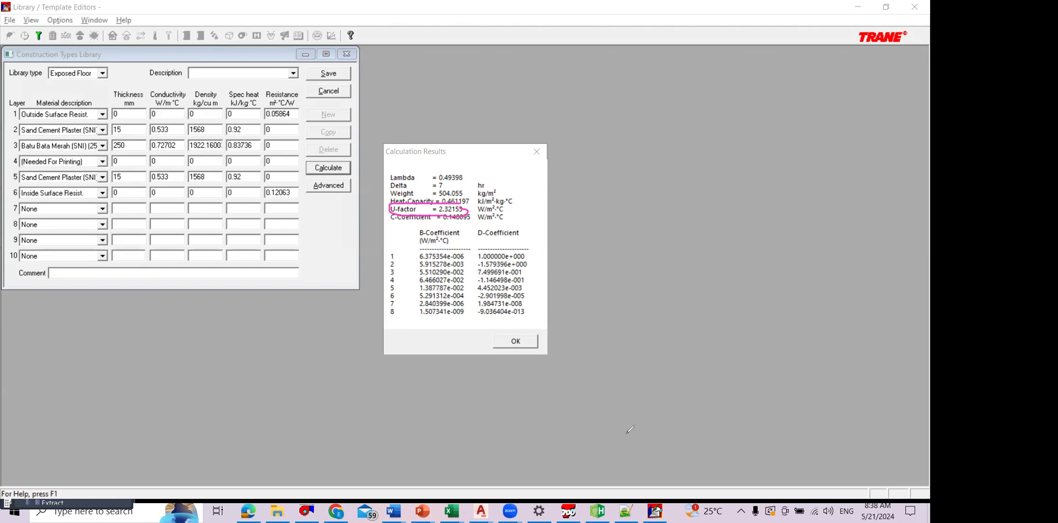
pyautogui.click(423, 216)
pyautogui.click(518, 341)
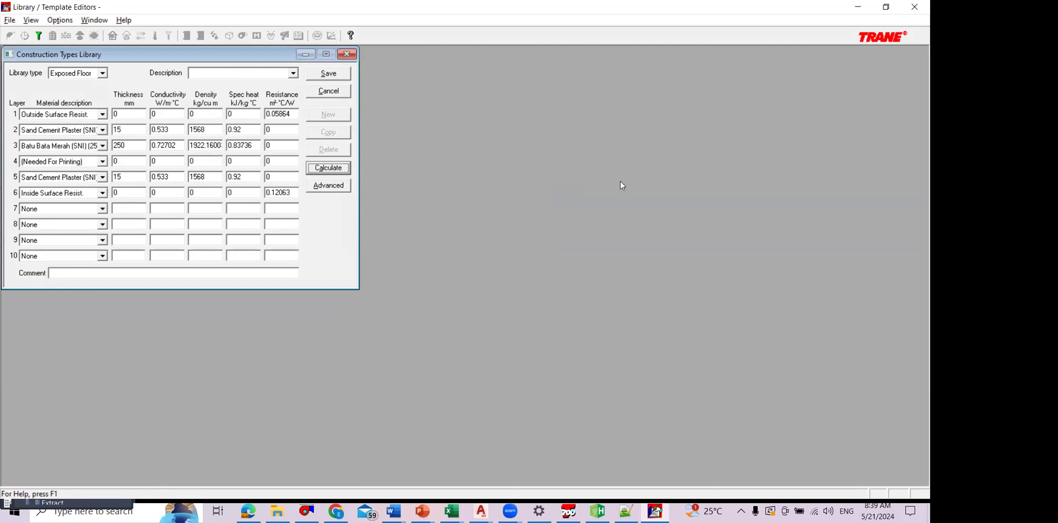
pyautogui.click(346, 171)
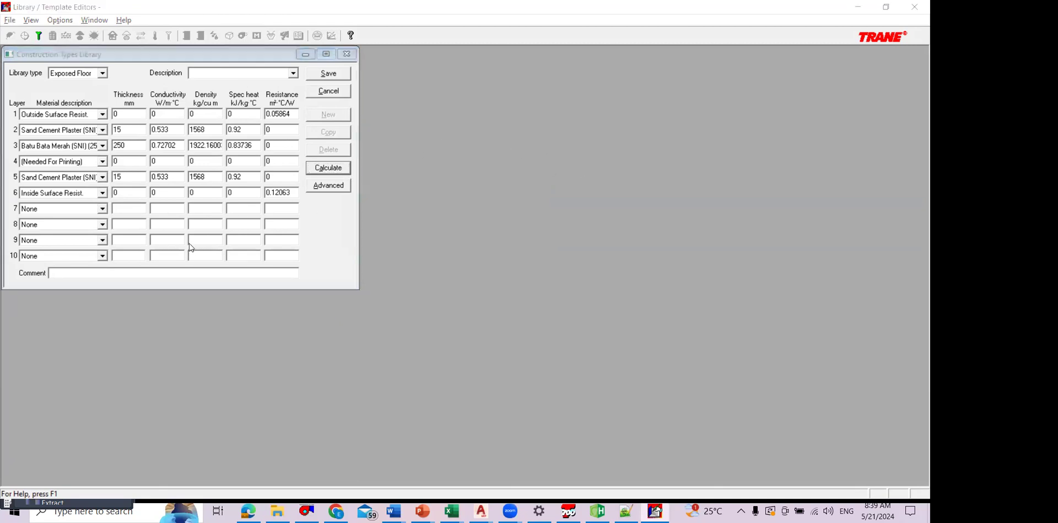
# Step: Switch to the TRACE 700 project window and start a new construction template with 4" LW Concrete as the slab
pyautogui.hotkey('alt', 'Tab')
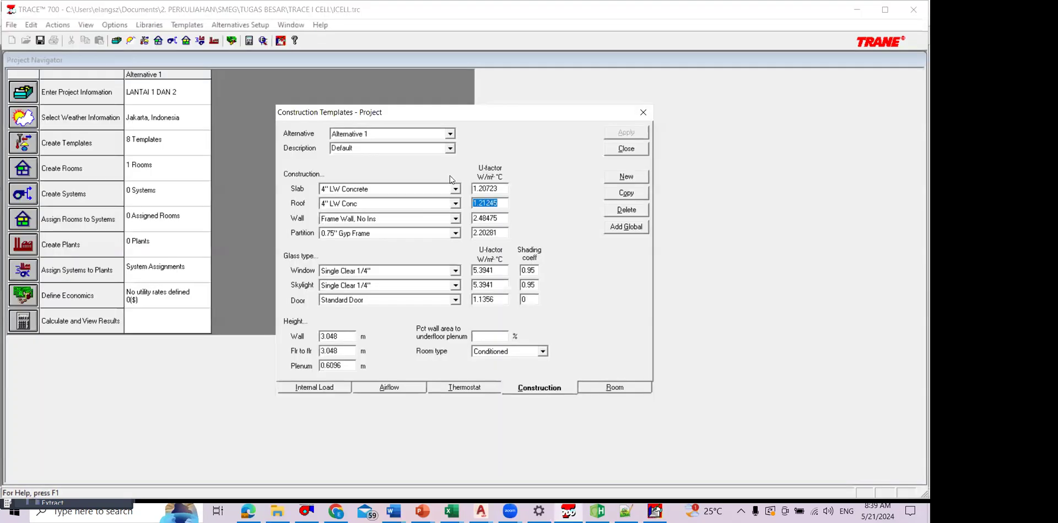
pyautogui.click(455, 189)
pyautogui.click(464, 198)
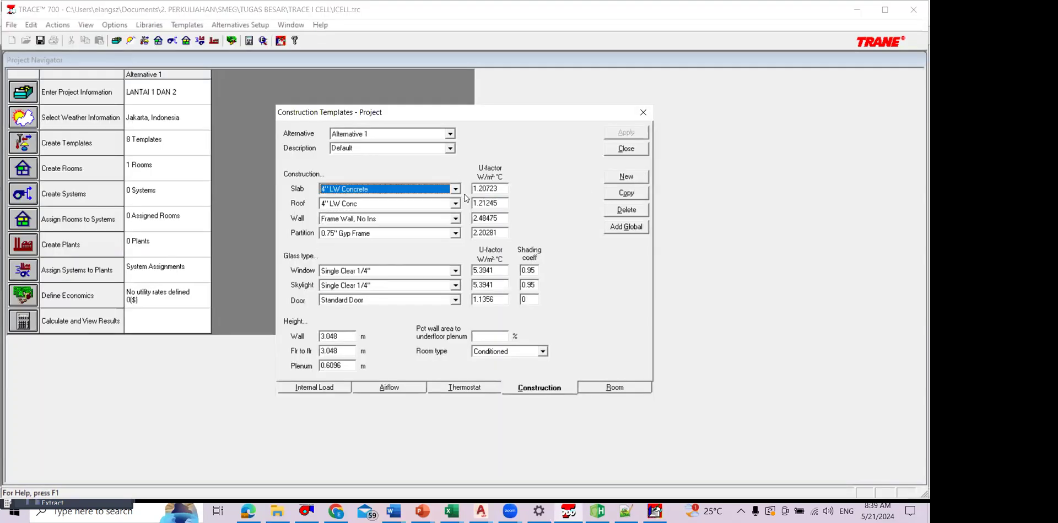
pyautogui.click(455, 191)
pyautogui.click(421, 234)
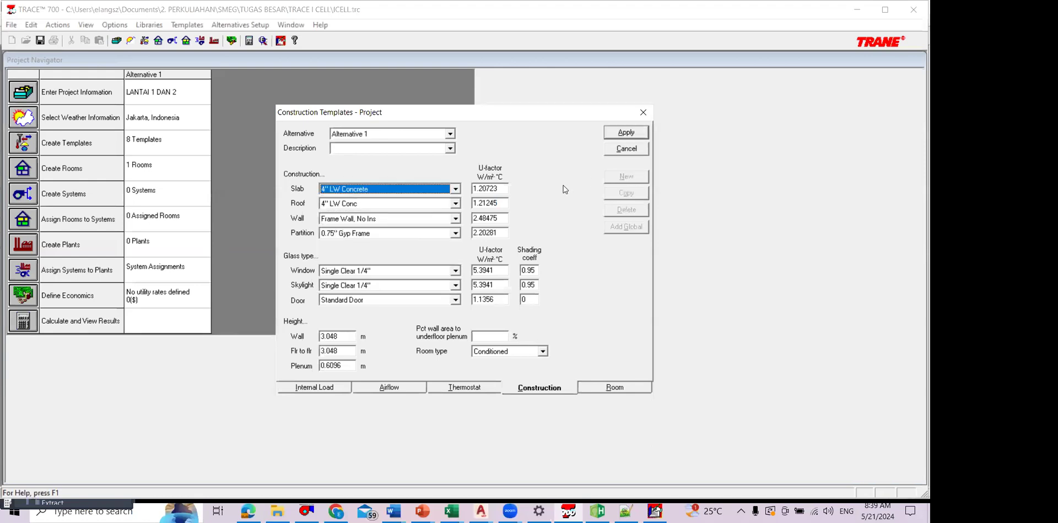
# Step: Set the construction template's U-factors to 2.3 for the slab, 2.5 for the roof, 2.9 for the wall and 2.5 for the partition
pyautogui.press('Tab')
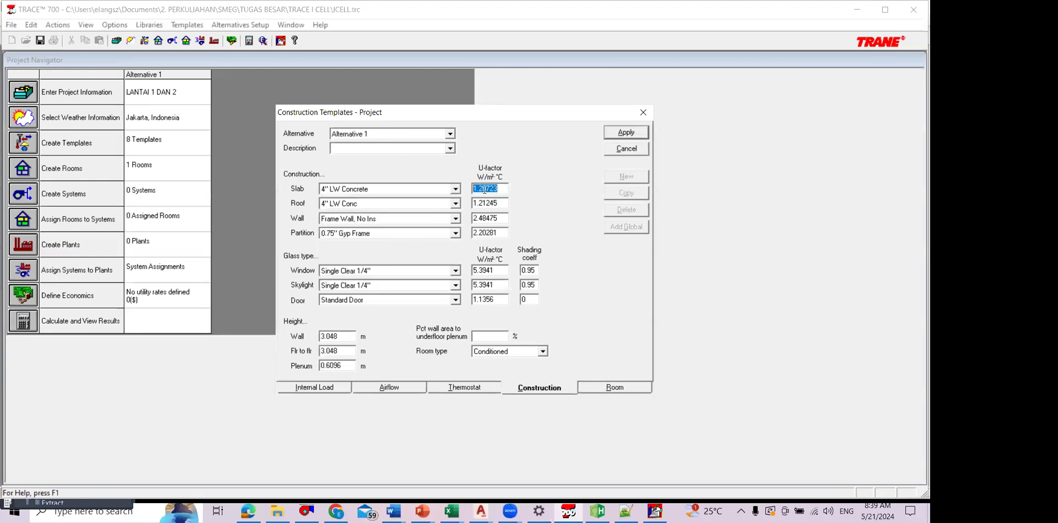
pyautogui.write('2.3')
pyautogui.press('Tab')
pyautogui.write('25')
pyautogui.press('Return')
pyautogui.press('Return')
pyautogui.click(477, 203)
pyautogui.write('.5')
pyautogui.doubleClick(496, 218)
pyautogui.write('2.5')
pyautogui.doubleClick(485, 232)
pyautogui.write('2.5')
pyautogui.click(489, 219)
pyautogui.doubleClick(507, 217)
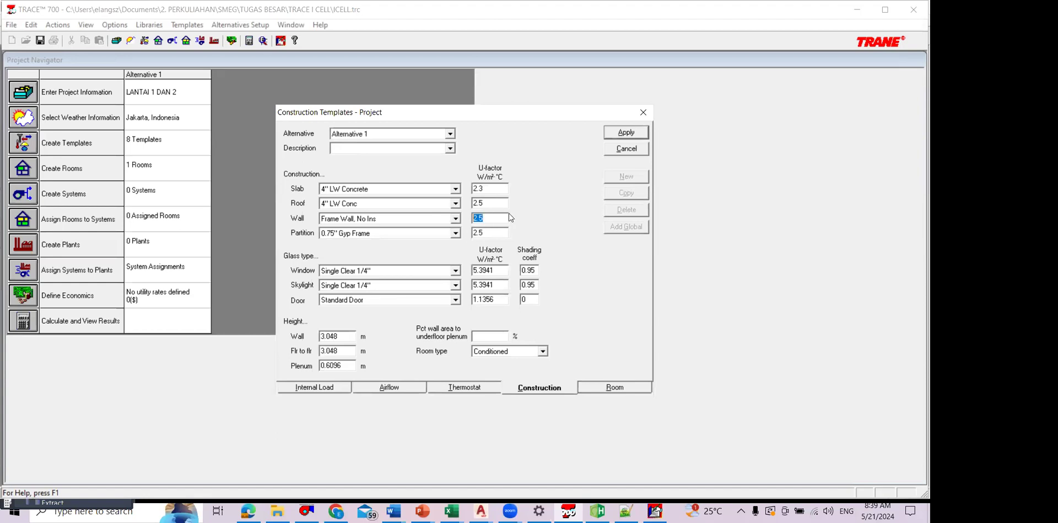
pyautogui.write('2.9')
# Step: Name the construction template LAB KOMPUTER and apply it
pyautogui.press('capslock')
pyautogui.write('LAB KOMPUTER')
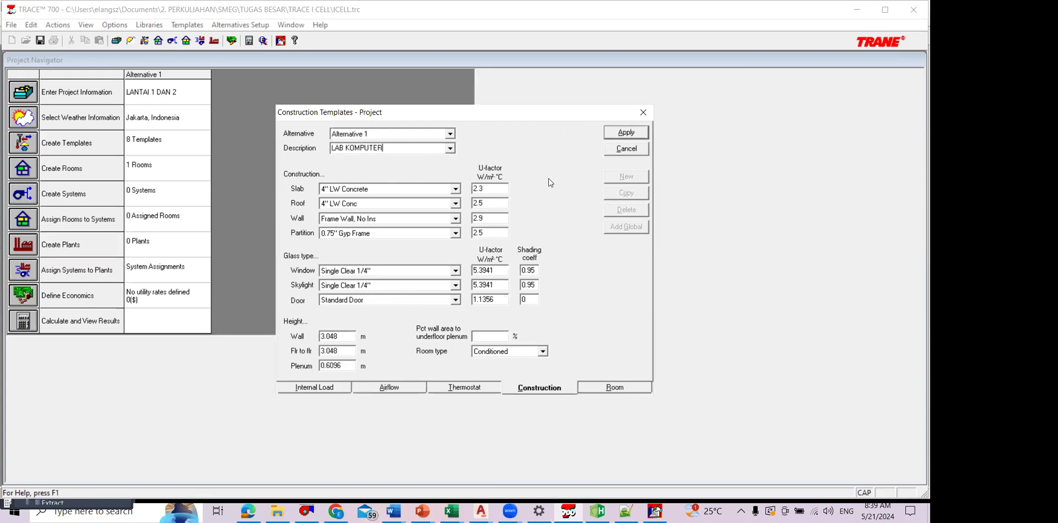
pyautogui.click(626, 132)
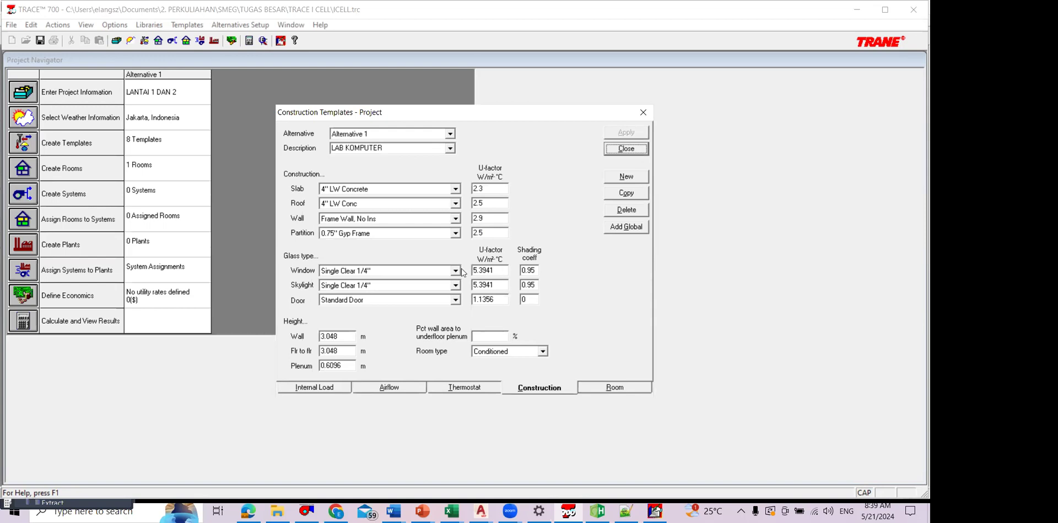
pyautogui.click(523, 271)
pyautogui.doubleClick(524, 271)
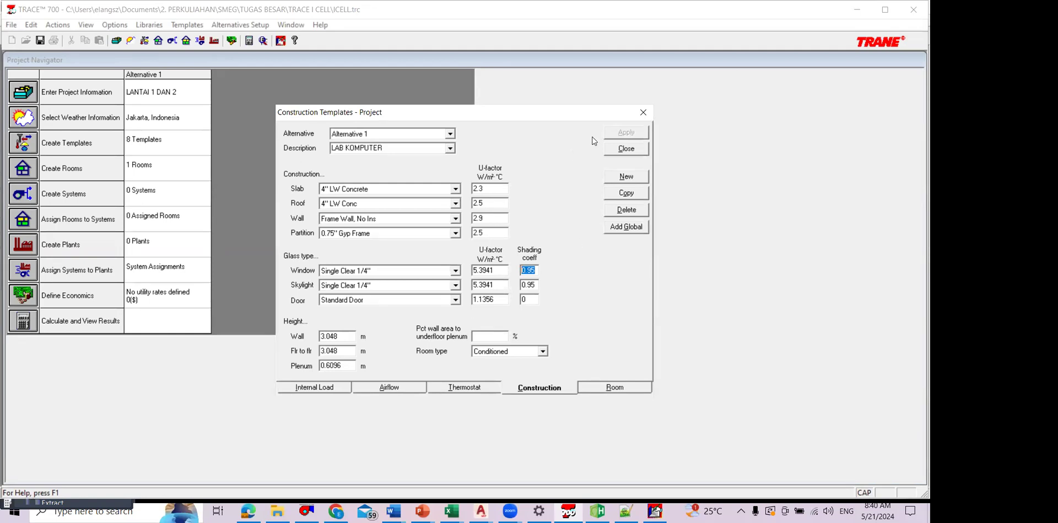
# Step: Set the template's wall and floor-to-floor heights to 3.2 m and the plenum height to 0.4 m, and apply the changes
pyautogui.moveTo(346, 337); pyautogui.dragTo(314, 337)
pyautogui.write('3')
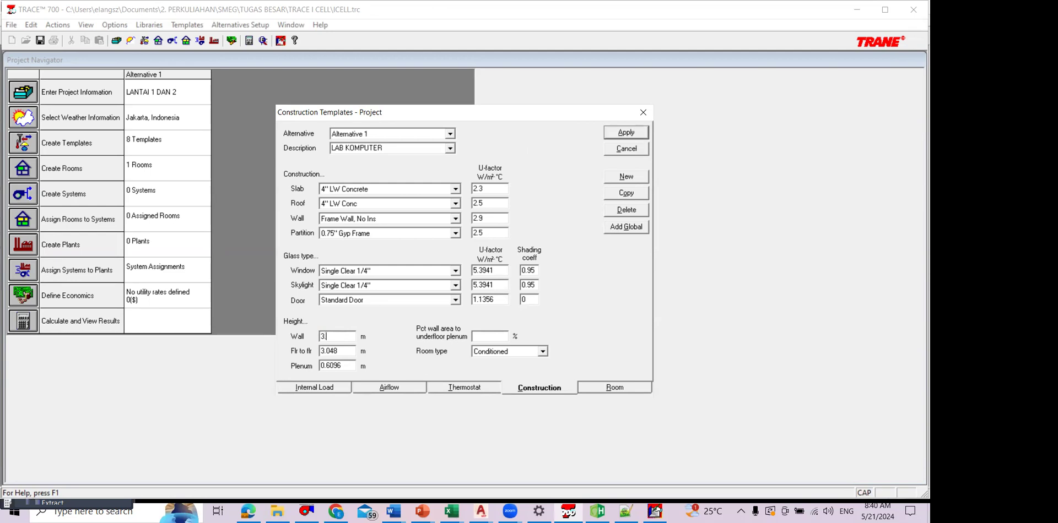
pyautogui.write('.2')
pyautogui.moveTo(341, 353); pyautogui.dragTo(320, 352)
pyautogui.write('3.2')
pyautogui.press('Tab')
pyautogui.write('0.4')
pyautogui.click(618, 133)
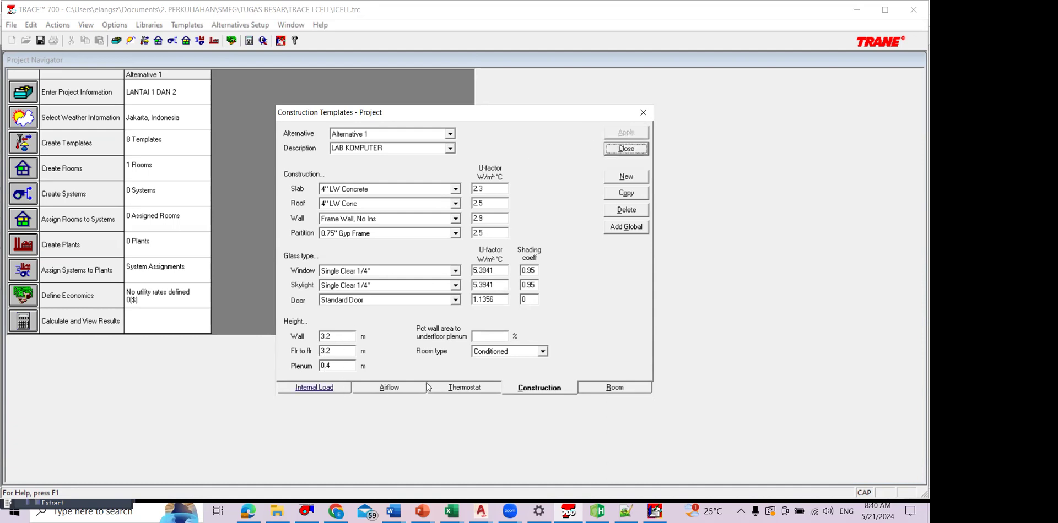
# Step: Create a new room template named LAB KOMPUTER
pyautogui.click(614, 388)
pyautogui.click(477, 196)
pyautogui.click(626, 180)
pyautogui.click(625, 178)
pyautogui.write('LAB KOMPUTER')
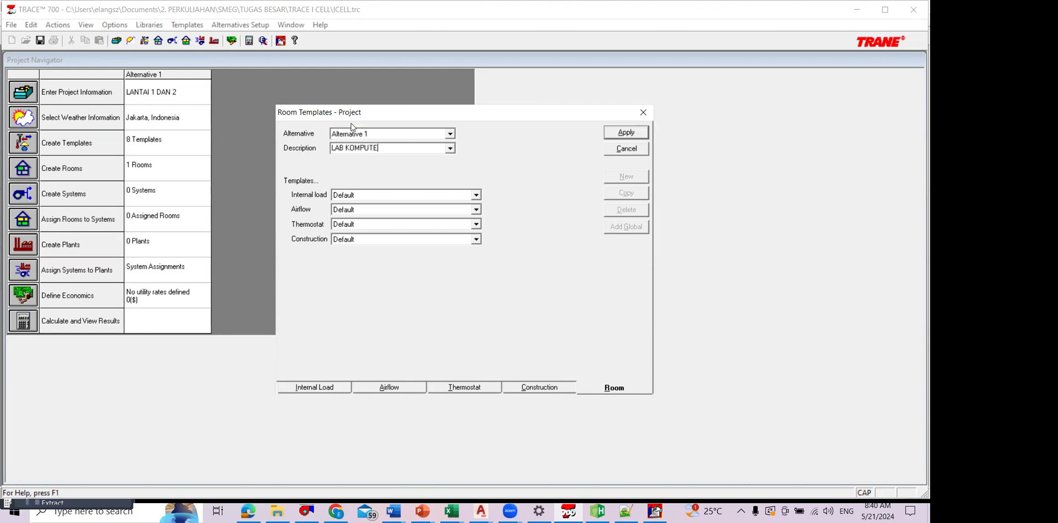
# Step: Assign the LAB KOMPUTER internal load, thermostat and construction templates to the room template, apply it and close the template editor
pyautogui.click(477, 195)
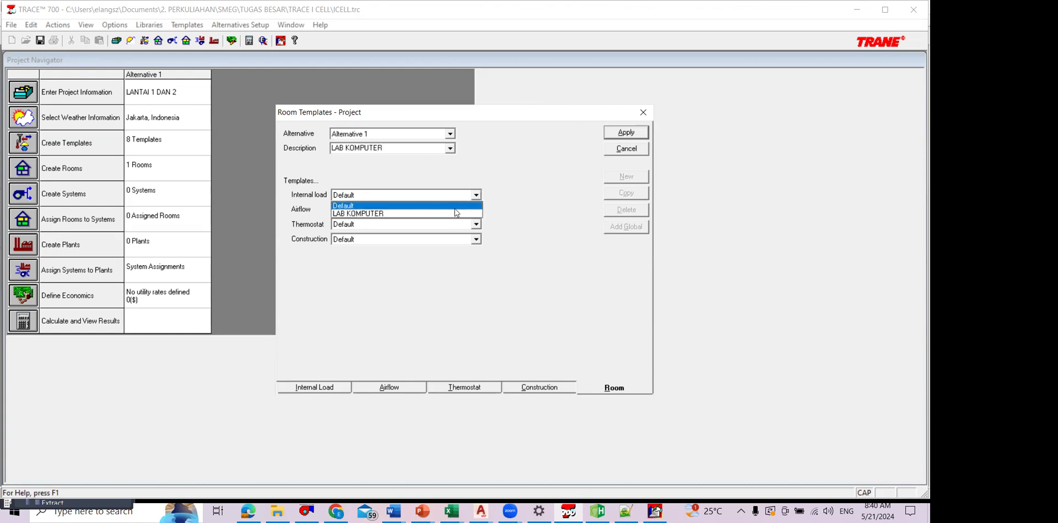
pyautogui.click(476, 213)
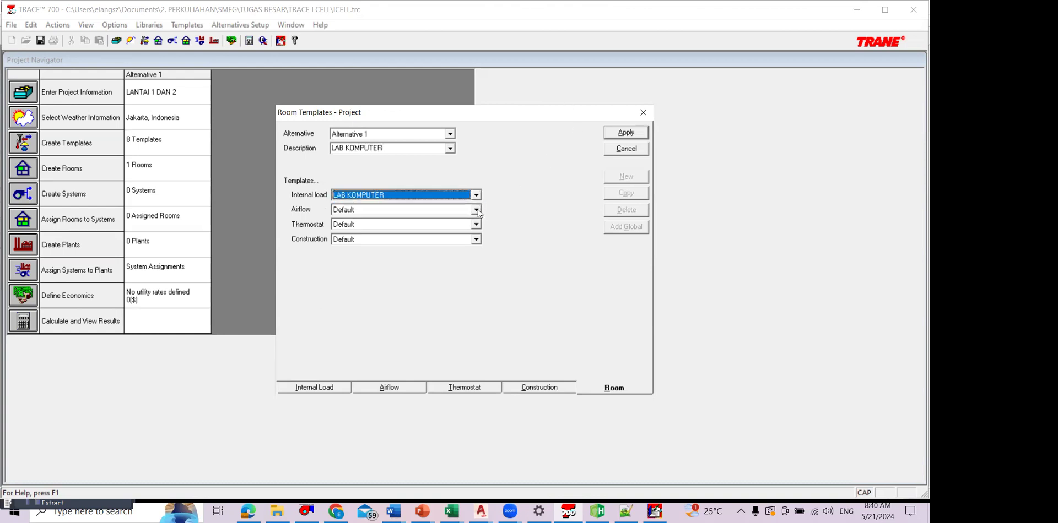
pyautogui.click(477, 210)
pyautogui.click(471, 230)
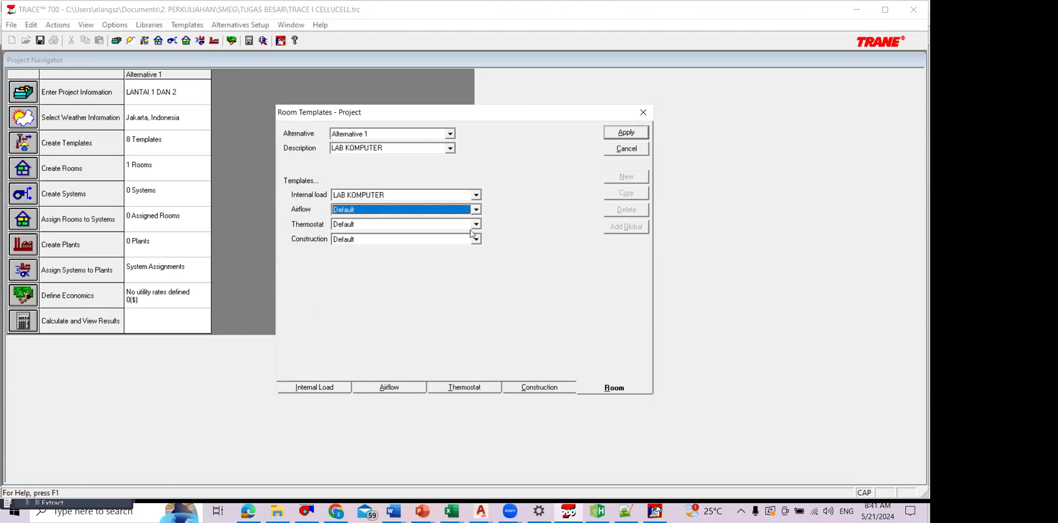
pyautogui.click(476, 225)
pyautogui.click(475, 243)
pyautogui.click(476, 240)
pyautogui.click(451, 258)
pyautogui.click(622, 135)
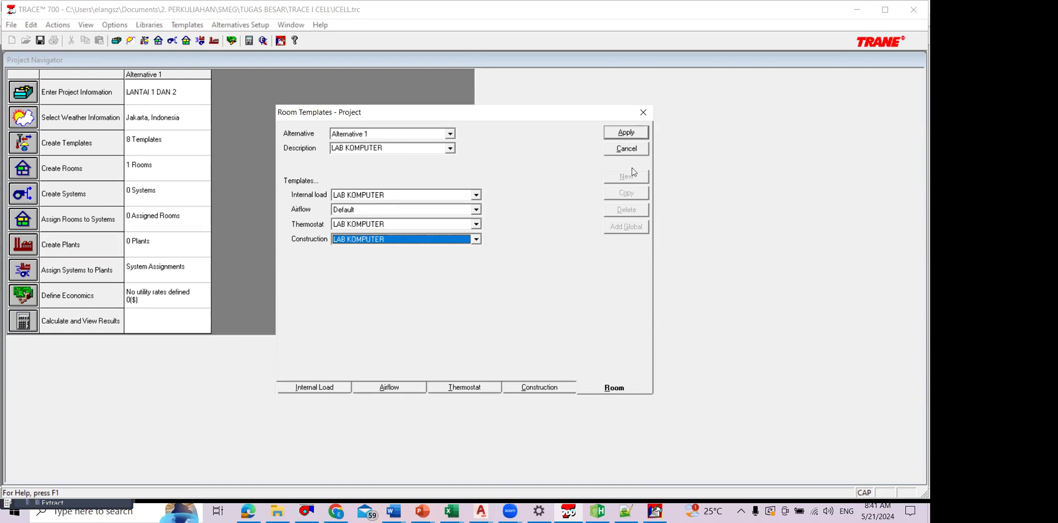
pyautogui.click(626, 149)
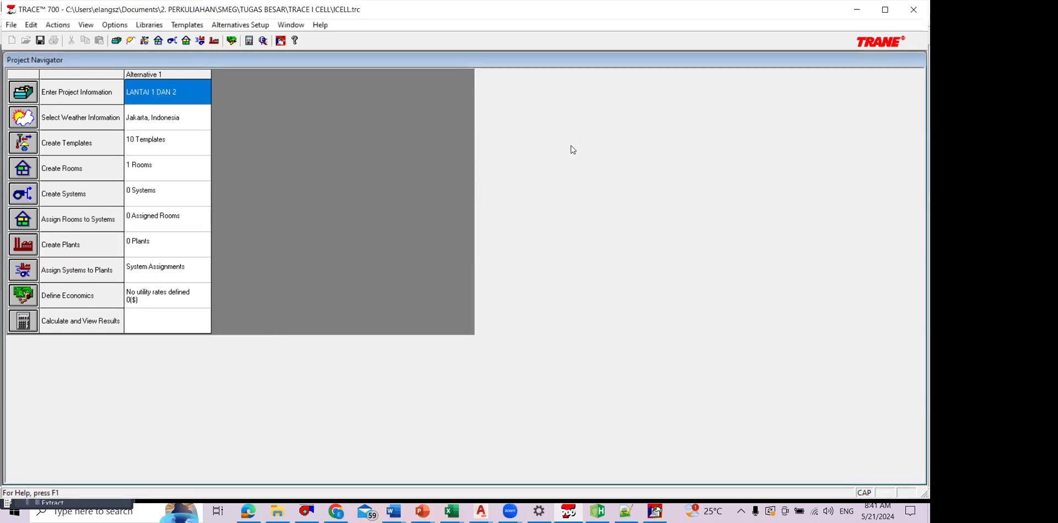
# Step: Rename the existing room as LAB KOMPUTER 1 and assign it the LAB KOMPUTER room template
pyautogui.click(27, 162)
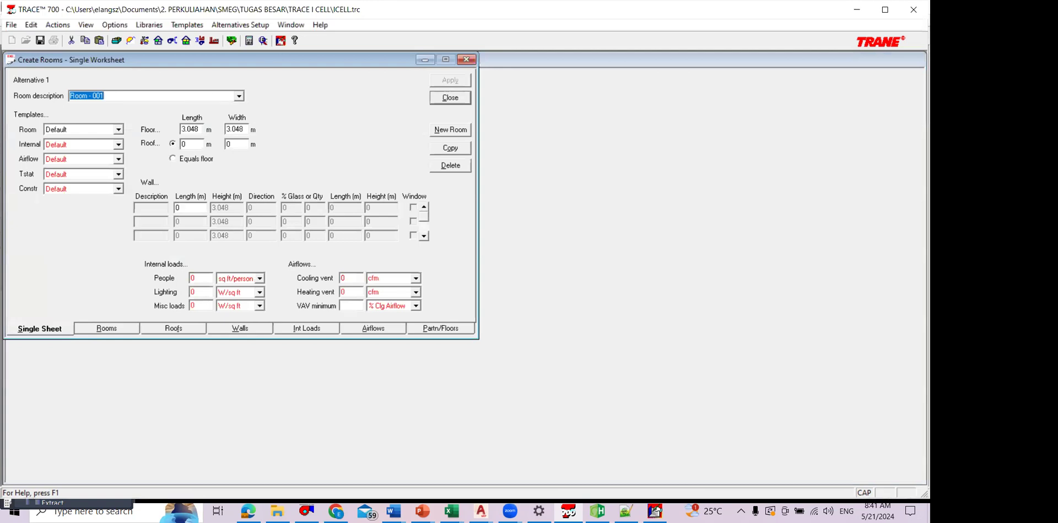
pyautogui.write('LAB KOMP')
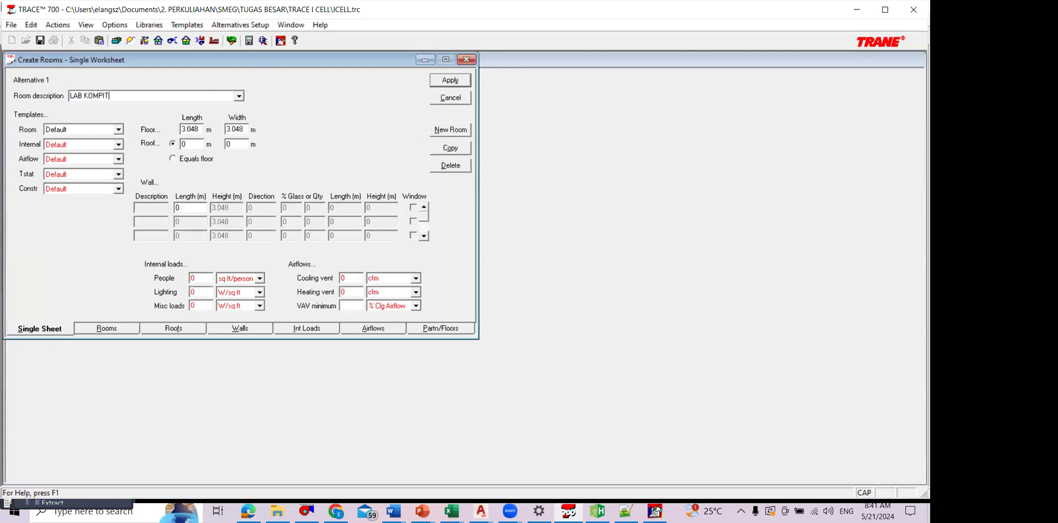
pyautogui.write('UTER 1')
pyautogui.click(450, 80)
pyautogui.click(118, 132)
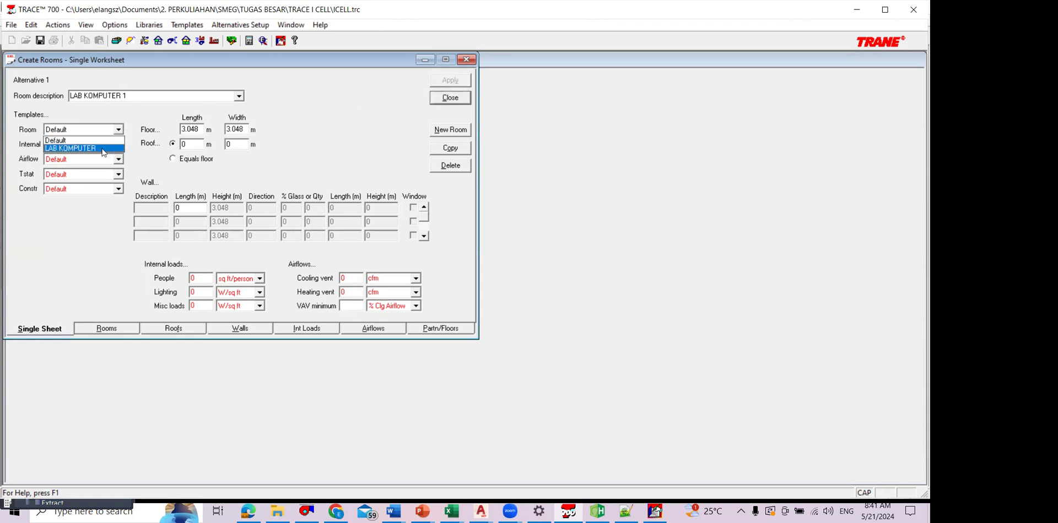
pyautogui.click(119, 149)
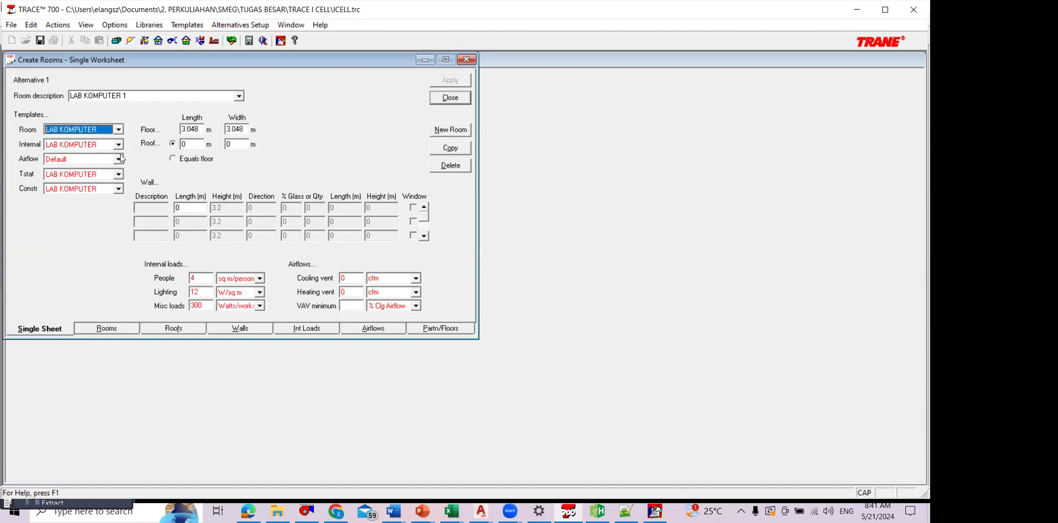
pyautogui.click(457, 95)
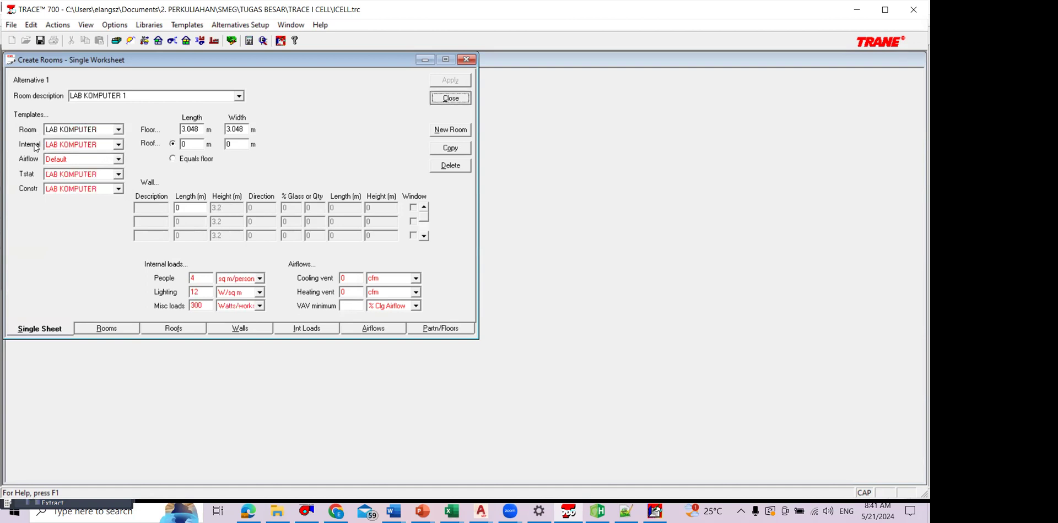
# Step: Change the LAB KOMPUTER room template's airflow to LAB KOMPUTER and reopen the room worksheet
pyautogui.click(30, 143)
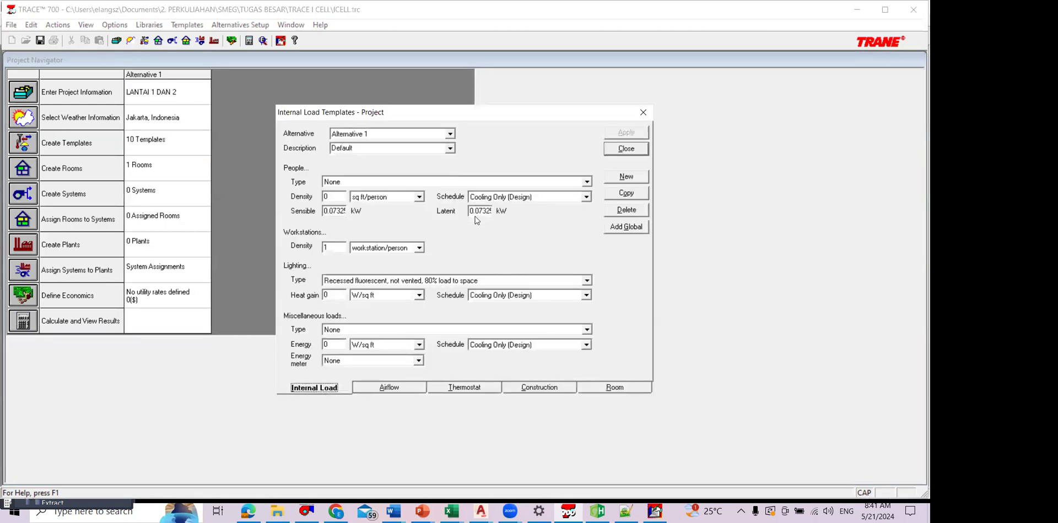
pyautogui.click(615, 388)
pyautogui.click(451, 149)
pyautogui.click(363, 167)
pyautogui.click(632, 148)
pyautogui.click(33, 166)
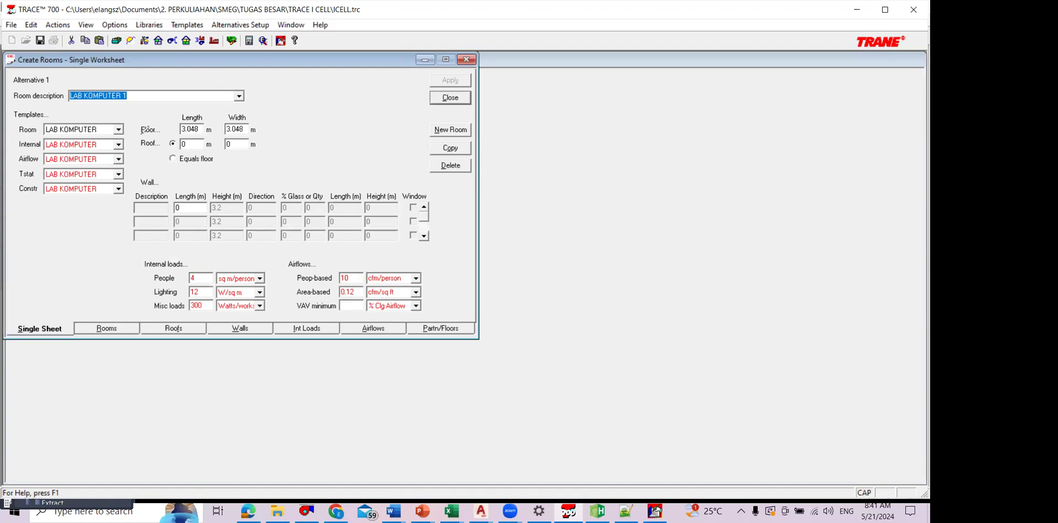
pyautogui.moveTo(53, 103)
pyautogui.mouseDown()
pyautogui.moveTo(62, 230)
pyautogui.moveTo(78, 105)
pyautogui.mouseUp()
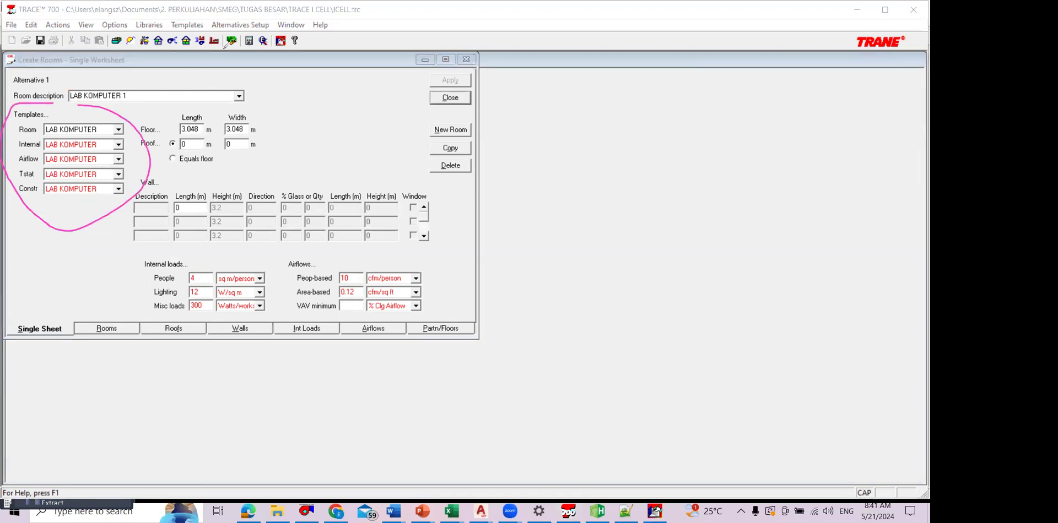
pyautogui.moveTo(235, 130)
pyautogui.mouseDown()
pyautogui.moveTo(158, 163)
pyautogui.moveTo(185, 166)
pyautogui.mouseUp()
pyautogui.moveTo(257, 257); pyautogui.dragTo(311, 324)
pyautogui.moveTo(417, 304)
pyautogui.mouseDown()
pyautogui.moveTo(289, 260)
pyautogui.moveTo(228, 257)
pyautogui.mouseUp()
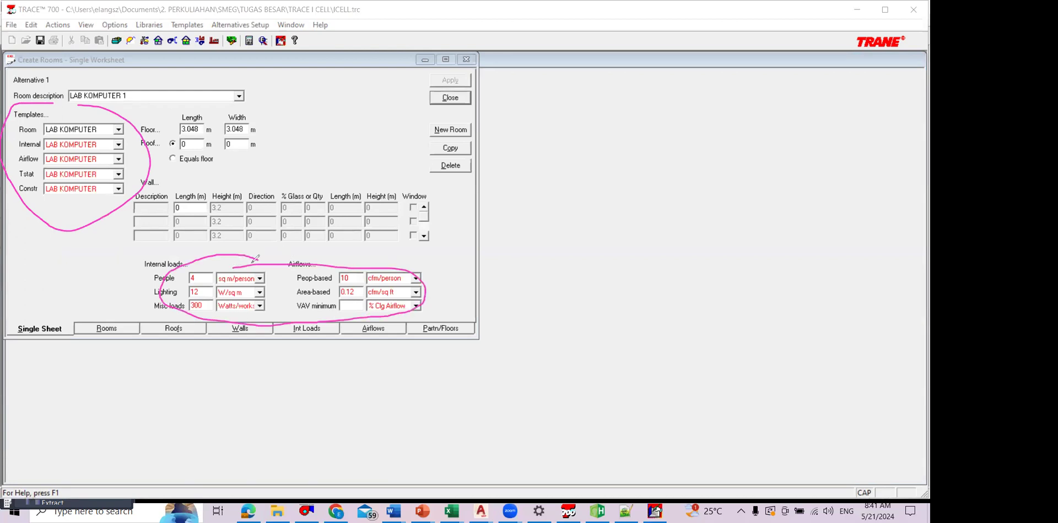
pyautogui.click(584, 40)
pyautogui.moveTo(297, 256); pyautogui.dragTo(132, 199)
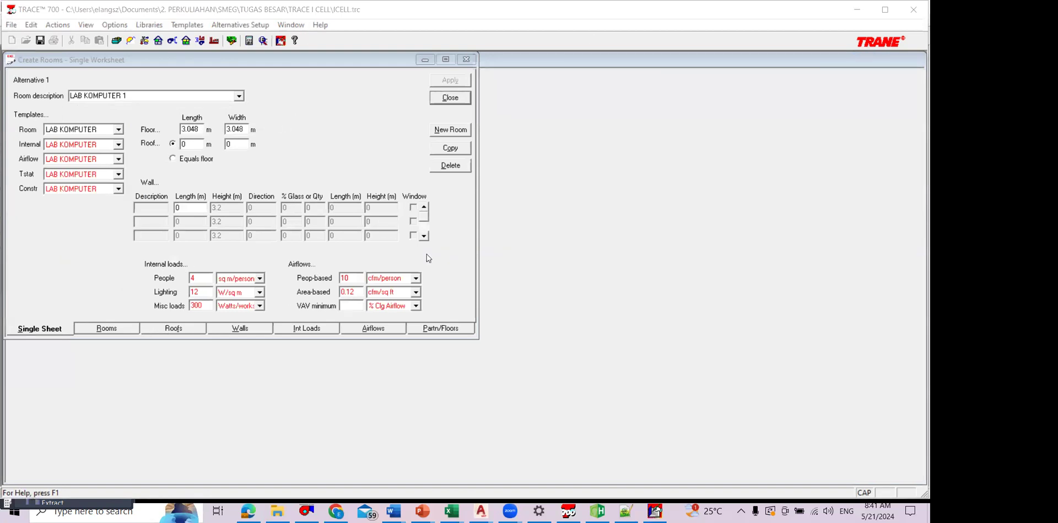
pyautogui.click(456, 249)
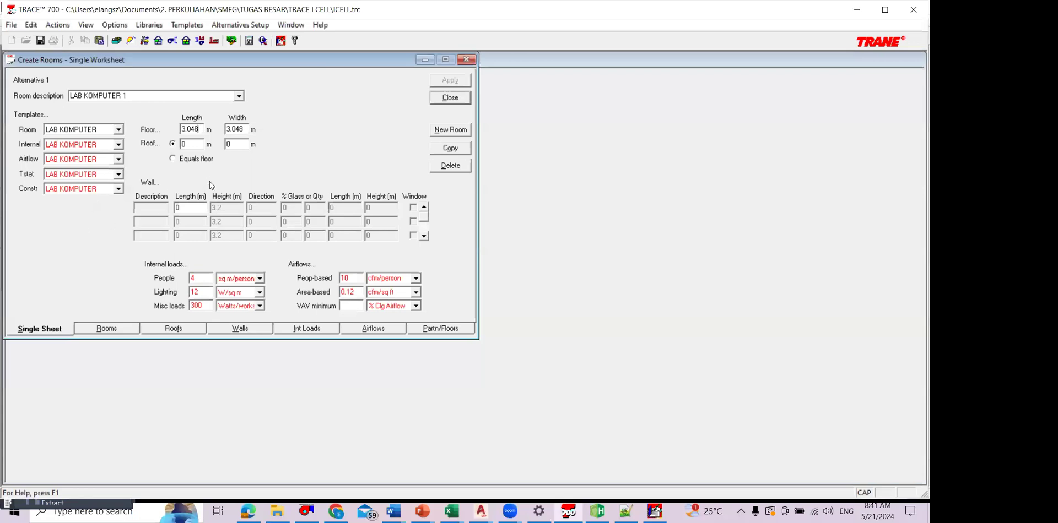
# Step: Switch to File Explorer and open the ICELL (CAD) folder inside TUGAS BESAR, DENAH, DENAH I-CELL
pyautogui.hotkey('alt', 'Tab')
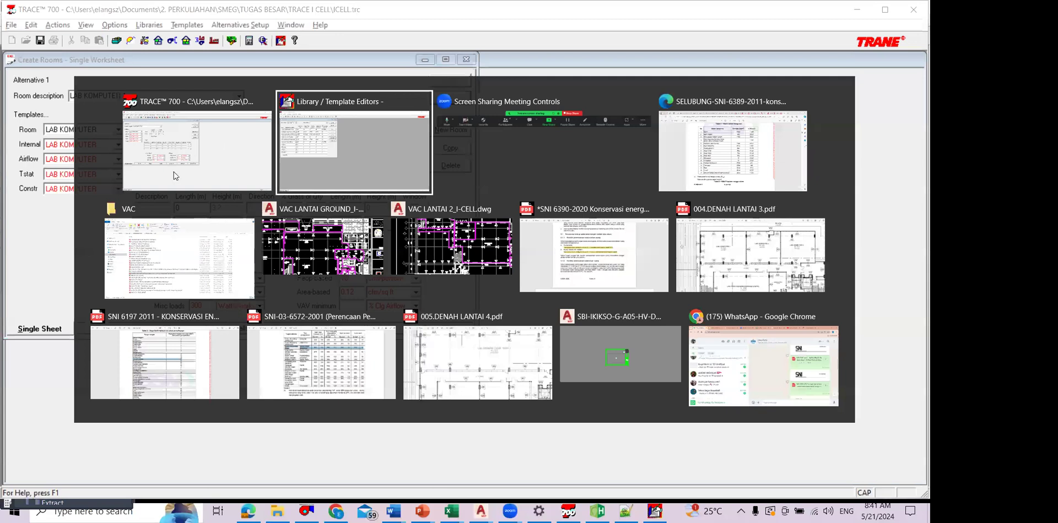
pyautogui.hotkey('alt', 'Tab')
pyautogui.hotkey('alt', 'Tab')
pyautogui.hotkey('alt', 'Tab')
pyautogui.hotkey('alt', 'Tab')
pyautogui.hotkey('alt', 'Tab')
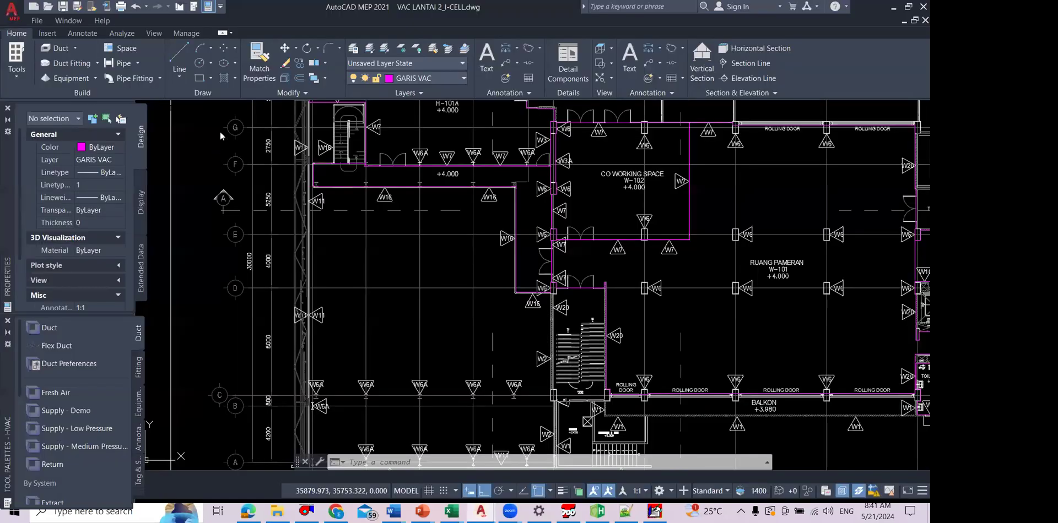
pyautogui.hotkey('alt', 'Tab')
pyautogui.press('Return')
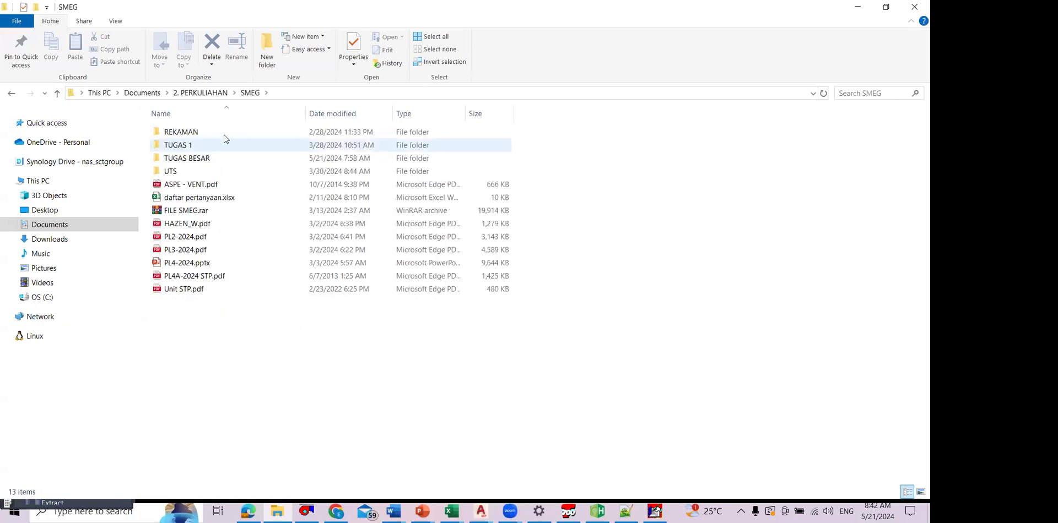
pyautogui.doubleClick(224, 158)
pyautogui.doubleClick(232, 146)
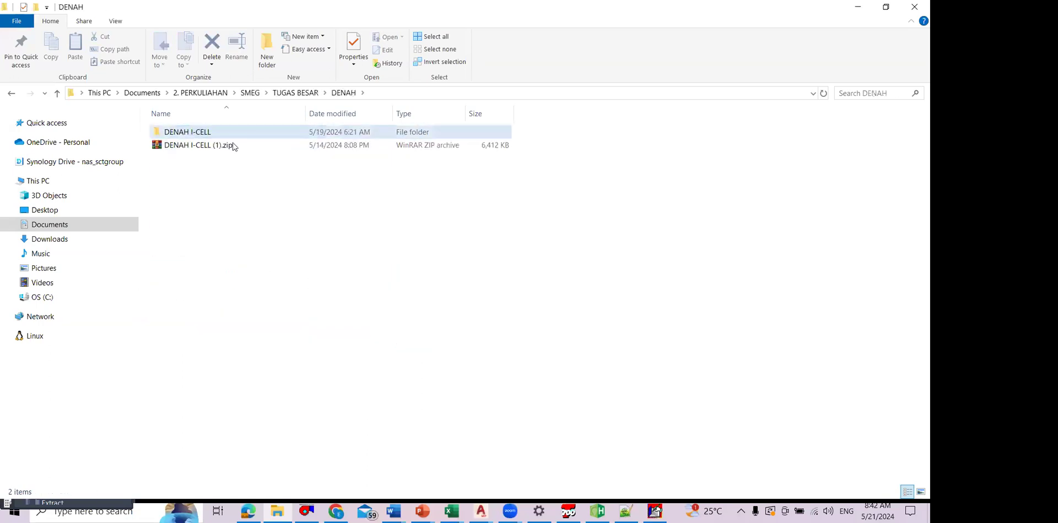
pyautogui.doubleClick(227, 135)
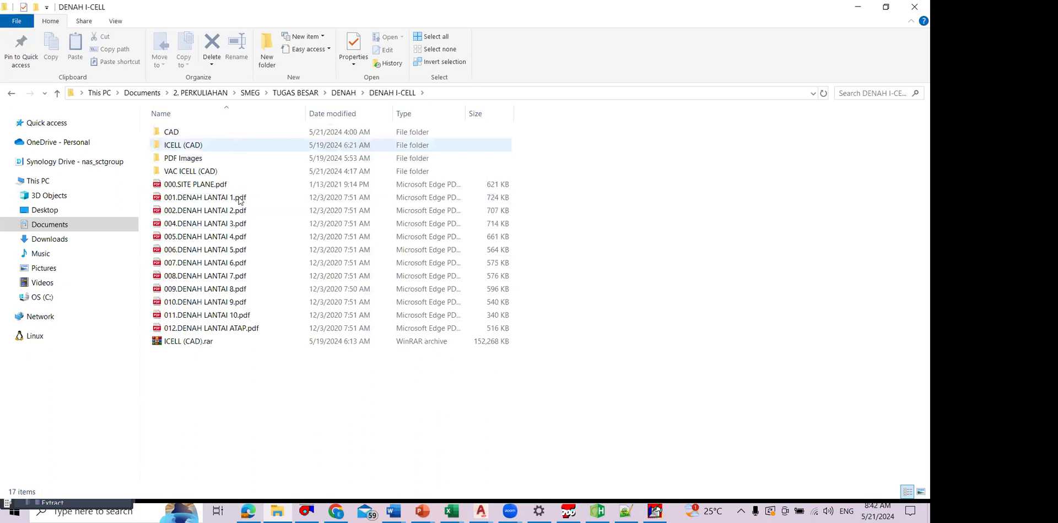
pyautogui.press('Return')
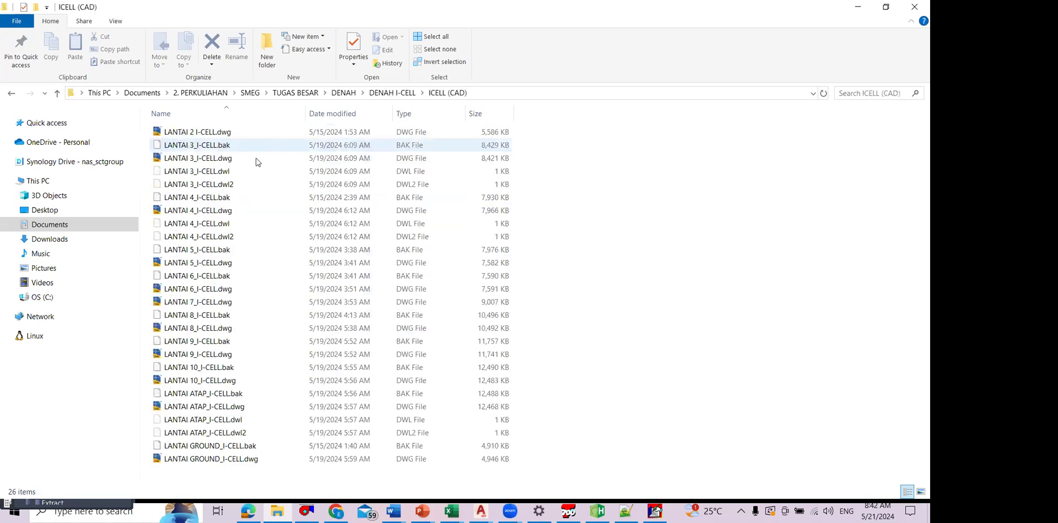
# Step: Open LANTAI 3_I-CELL.dwg in AutoCAD MEP and accept resetting the annotation scales list
pyautogui.click(427, 161)
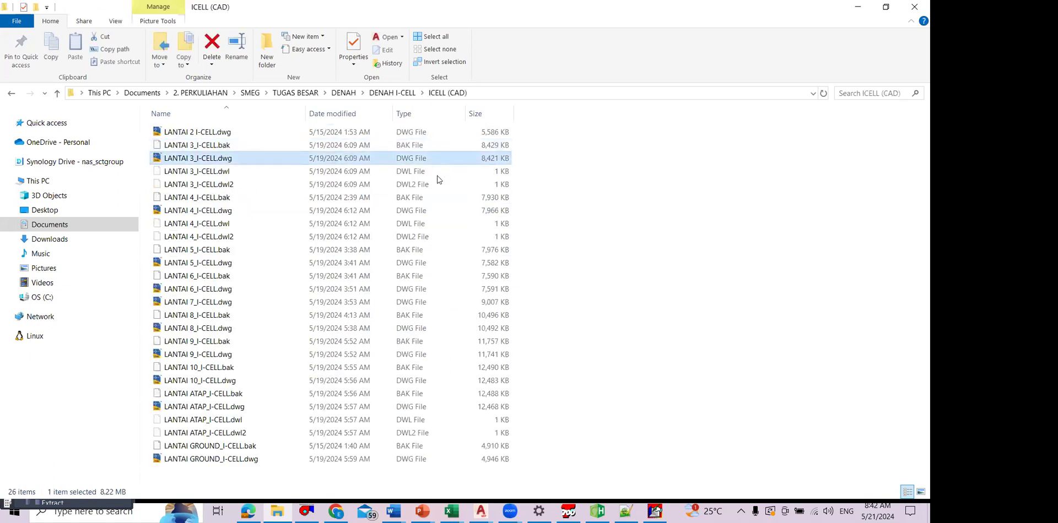
pyautogui.hotkey('alt', 'Tab')
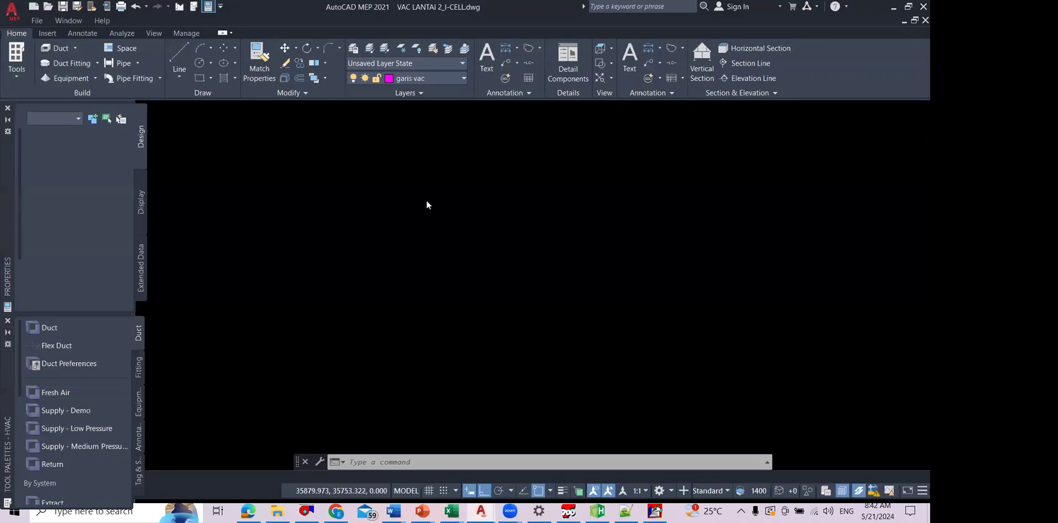
pyautogui.click(427, 200)
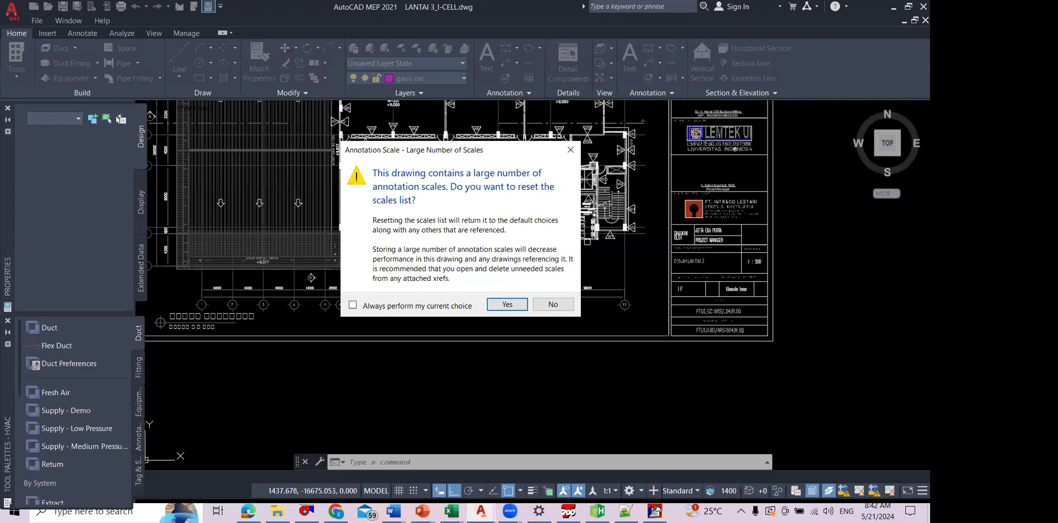
pyautogui.press('Return')
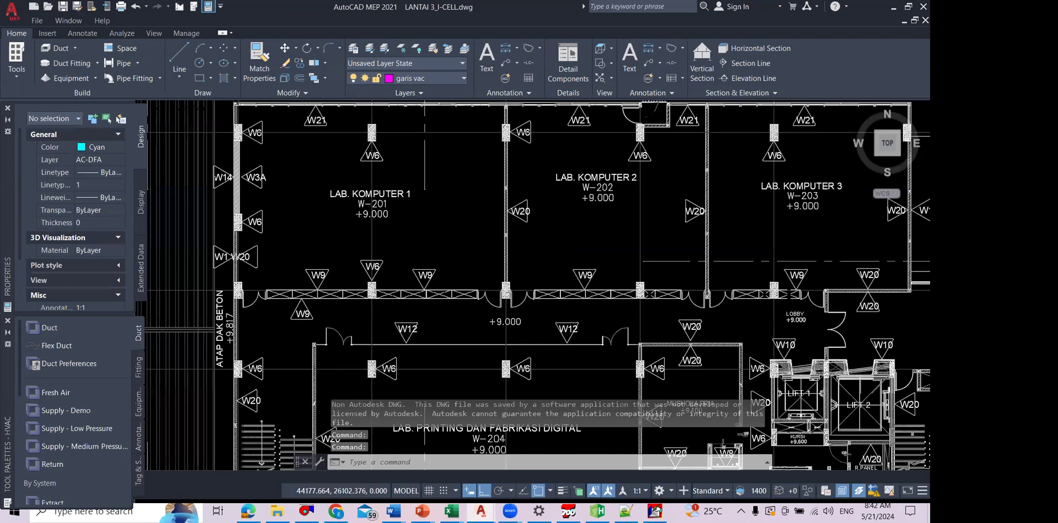
# Step: Examine the layout and walls of LAB. KOMPUTER 1, 2 and 3 on the third-floor plan
pyautogui.scroll(2, 460, 264)
pyautogui.moveTo(460, 264)
pyautogui.mouseDown()
pyautogui.moveTo(553, 371)
pyautogui.moveTo(524, 334)
pyautogui.mouseUp()
pyautogui.scroll(-2, 524, 334)
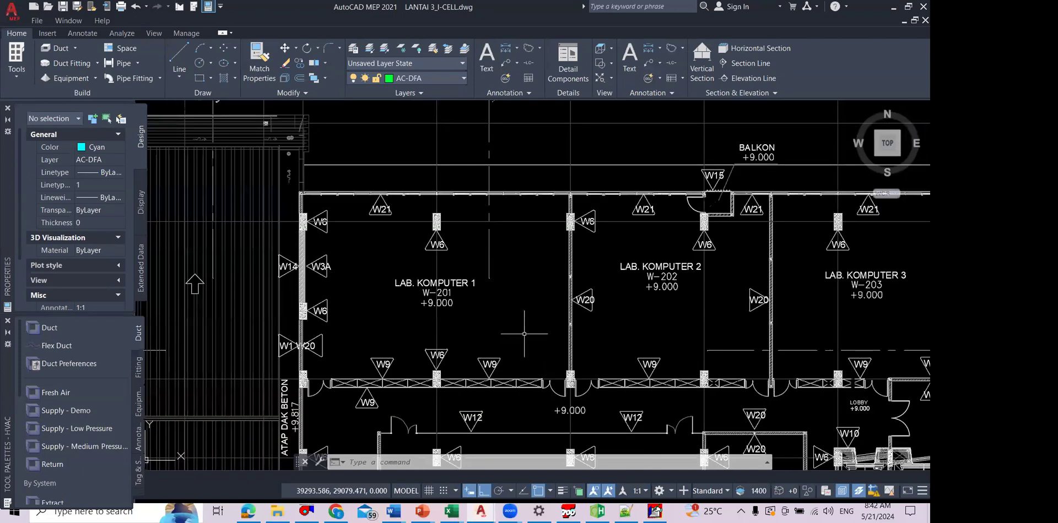
pyautogui.moveTo(608, 300); pyautogui.dragTo(516, 270)
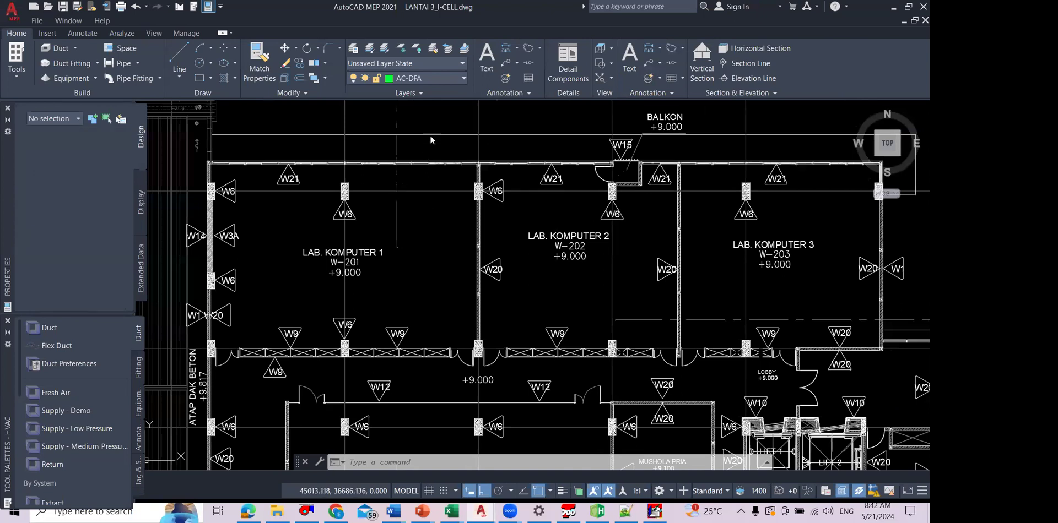
pyautogui.moveTo(507, 266); pyautogui.dragTo(385, 262)
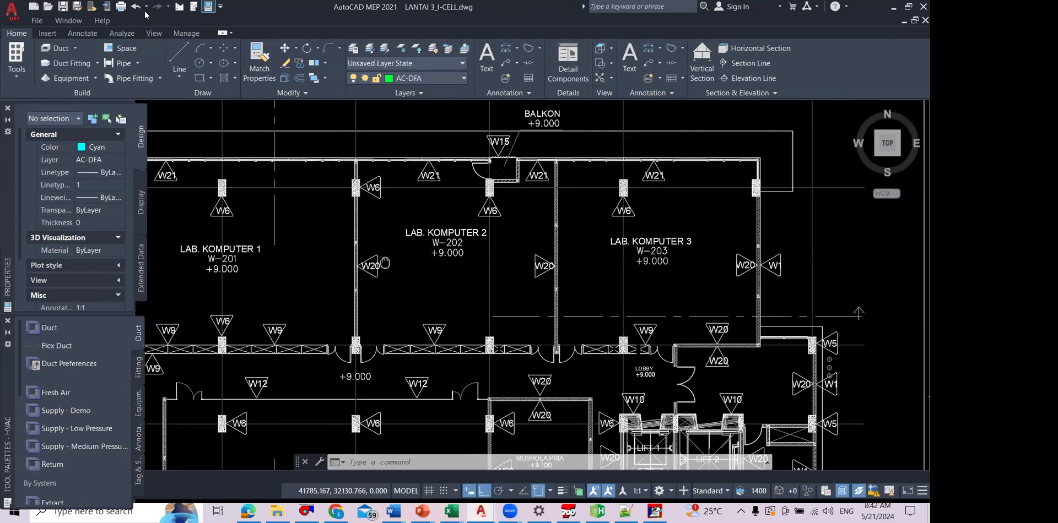
pyautogui.moveTo(385, 263); pyautogui.dragTo(488, 274)
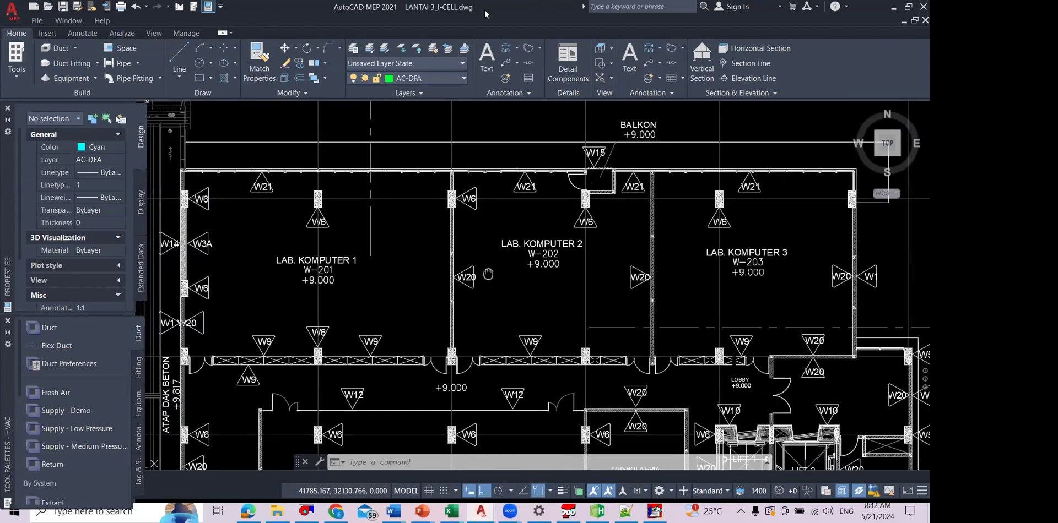
# Step: Look up the LAB KOMPUTER room areas in the 24-05-29_EXCEL MVAC ICELL spreadsheet in Chrome, and return to the AutoCAD floor plan
pyautogui.hotkey('alt', 'Tab')
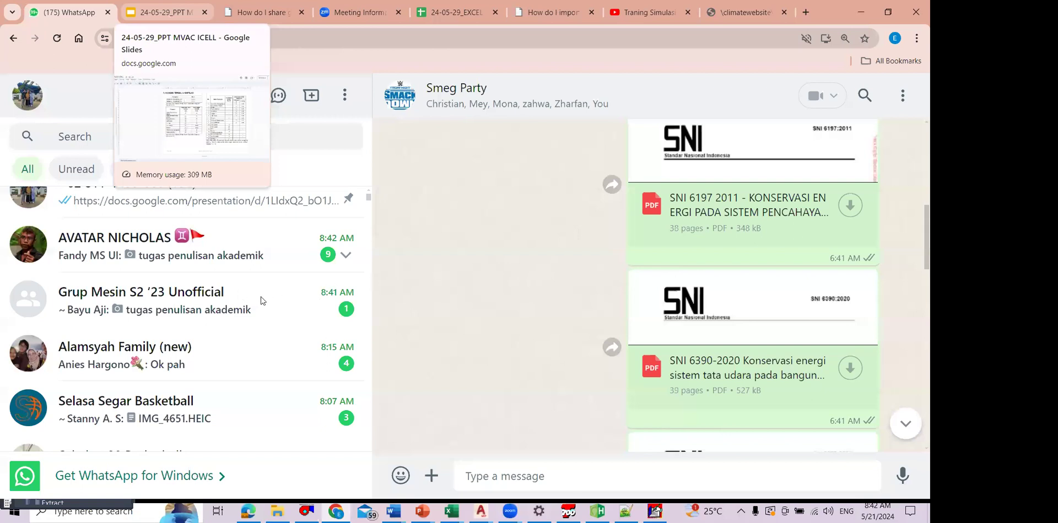
pyautogui.hotkey('ctrl', 'Tab')
pyautogui.hotkey('ctrl', 'Tab')
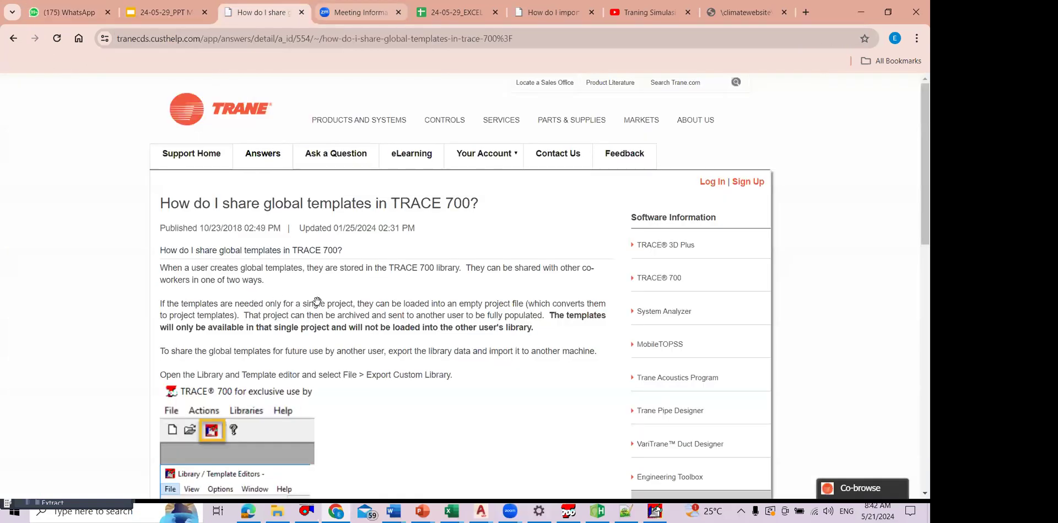
pyautogui.hotkey('ctrl', 'Tab')
pyautogui.hotkey('ctrl', 'Tab')
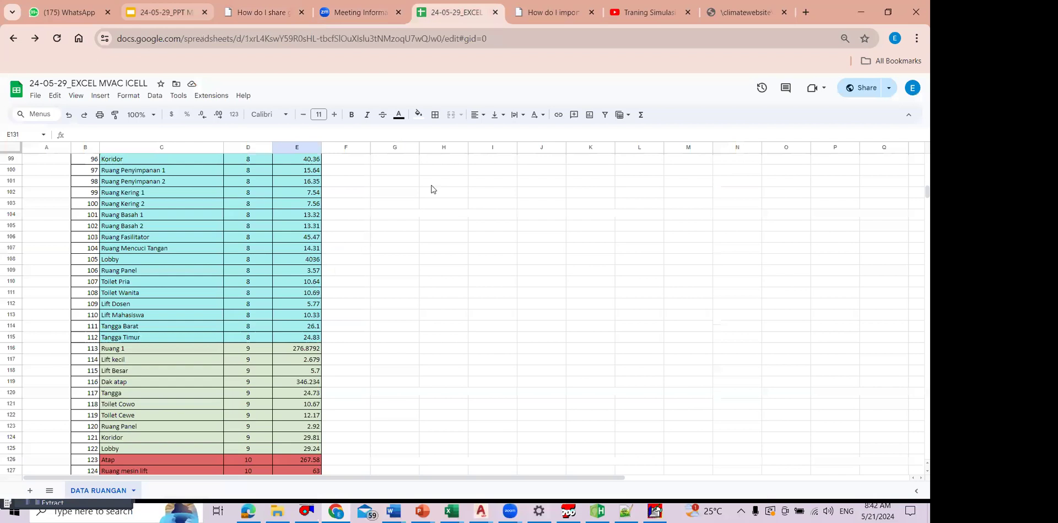
pyautogui.scroll(15, 432, 190)
pyautogui.scroll(15, 434, 247)
pyautogui.click(395, 279)
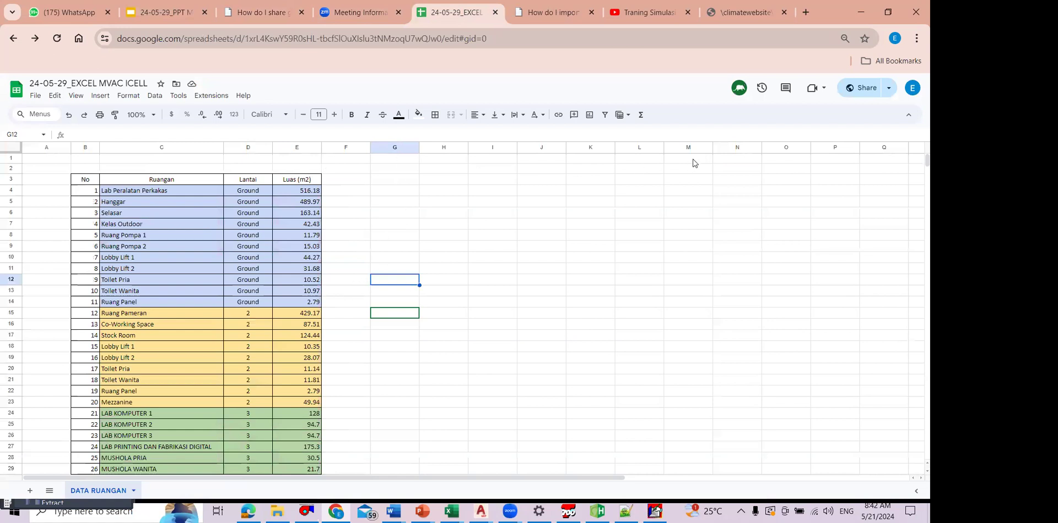
pyautogui.hotkey('alt', 'Tab')
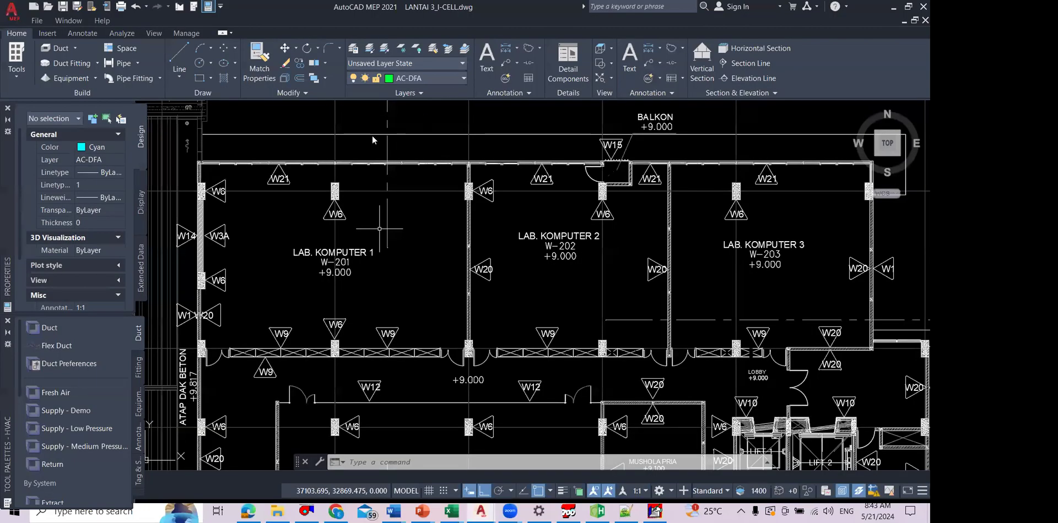
# Step: Set the floor of room LAB KOMPUTER 1 to 128 m long and 1 m wide in TRACE 700
pyautogui.write('128')
pyautogui.press('Tab')
pyautogui.write('1')
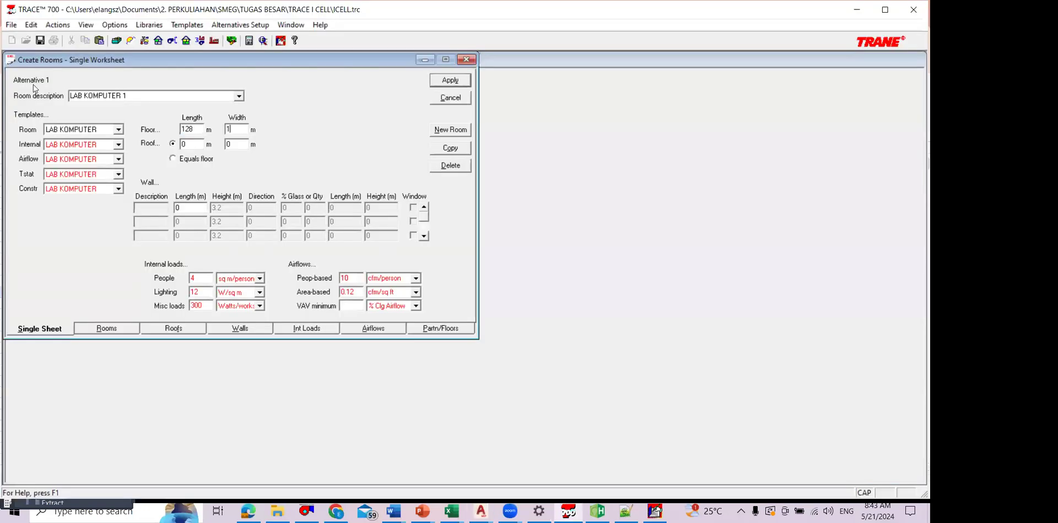
# Step: Copy the LAB KOMPUTER 1 room and name the copy LAB KOMPUTER 2
pyautogui.click(463, 148)
pyautogui.doubleClick(147, 96)
pyautogui.hotkey('ctrl', 'v')
pyautogui.press('BackSpace')
pyautogui.write('2')
# Step: Look up the LAB KOMPUTER 2 area in the Chrome spreadsheet and set the room's floor length to 94.7 m in TRACE 700
pyautogui.hotkey('alt', 'Tab')
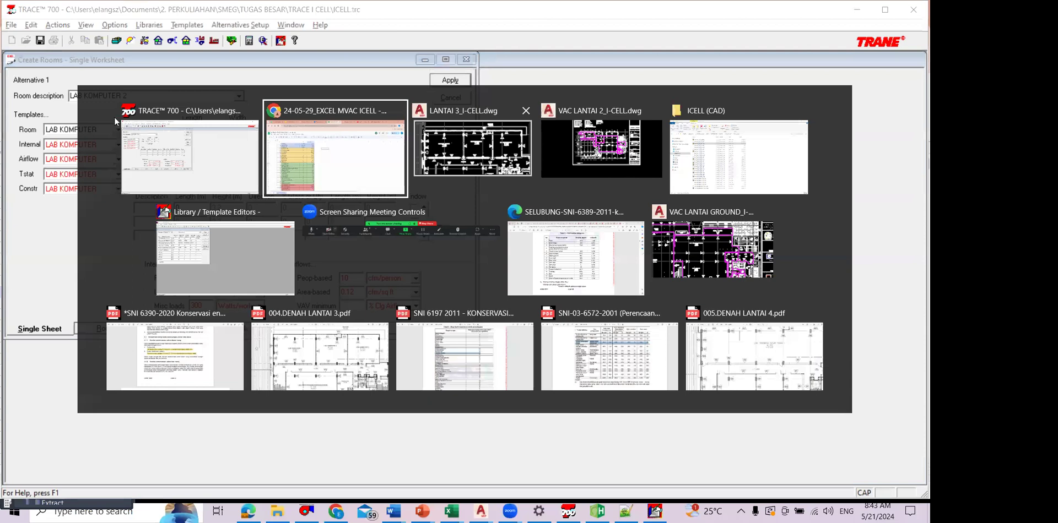
pyautogui.hotkey('alt', 'Tab')
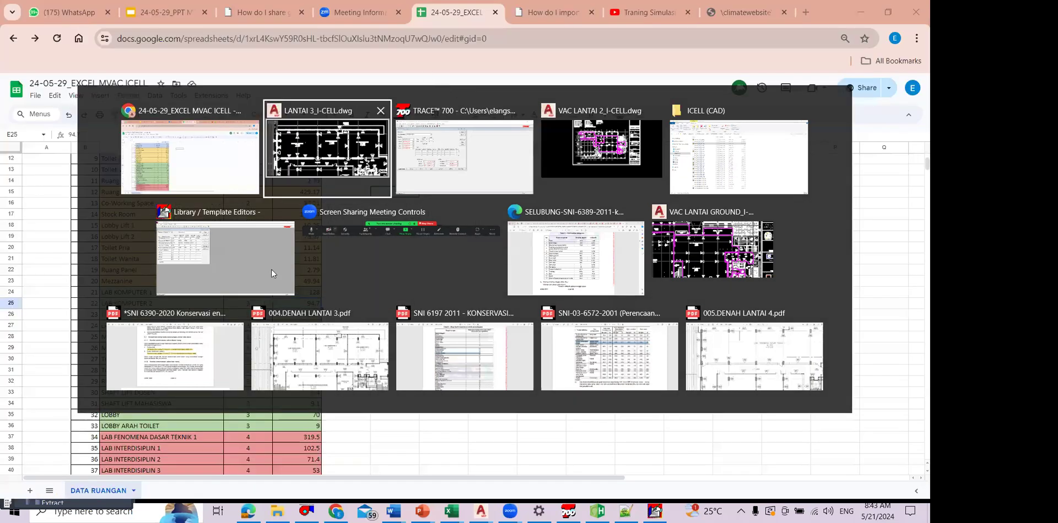
pyautogui.hotkey('alt', 'Tab')
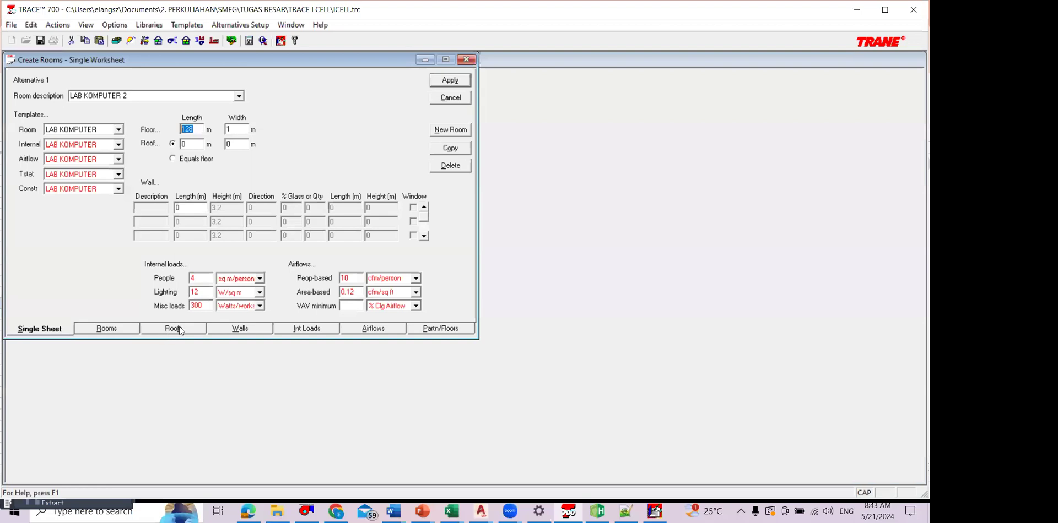
# Step: Review the roof, internal load, airflow and partition/floor settings of LAB KOMPUTER 2
pyautogui.click(180, 330)
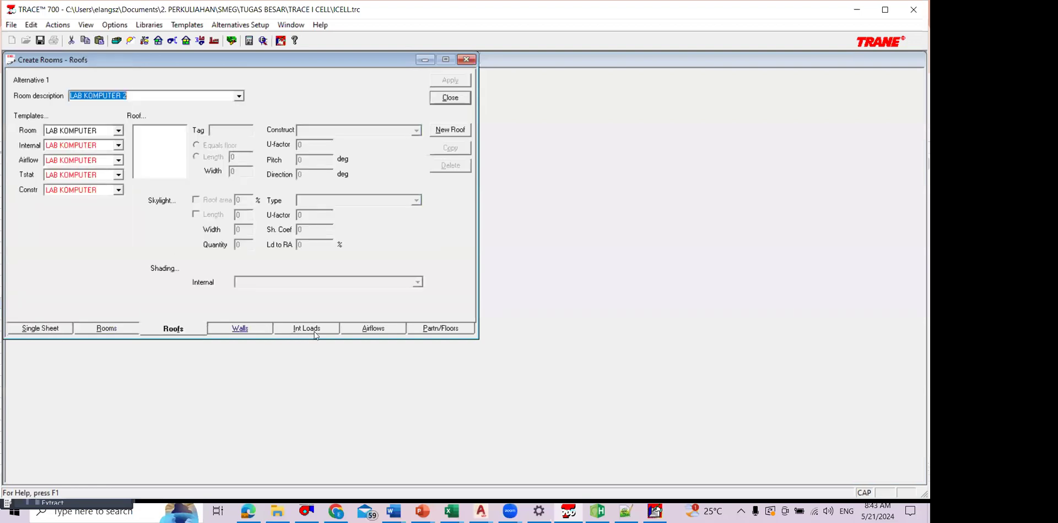
pyautogui.click(315, 329)
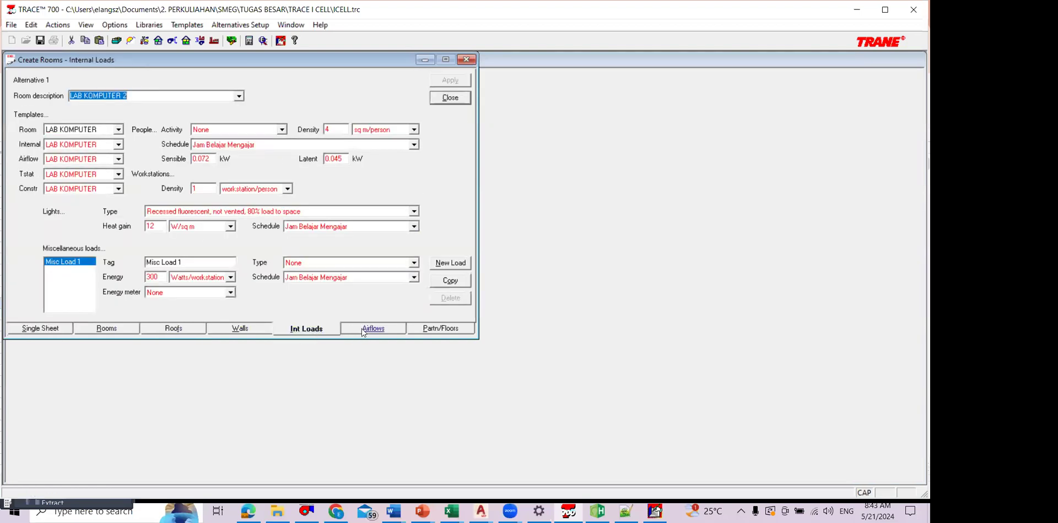
pyautogui.click(362, 330)
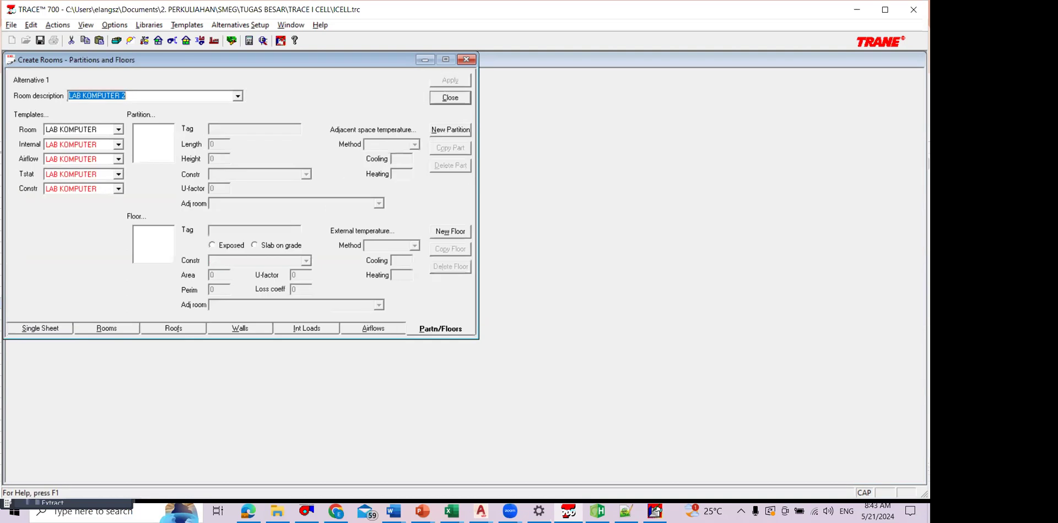
# Step: Examine LAB. PRINTING DAN FABRIKASI DIGITAL on the LANTAI 3_I-CELL.dwg plan in AutoCAD MEP, and return to TRACE 700
pyautogui.hotkey('alt', 'Tab')
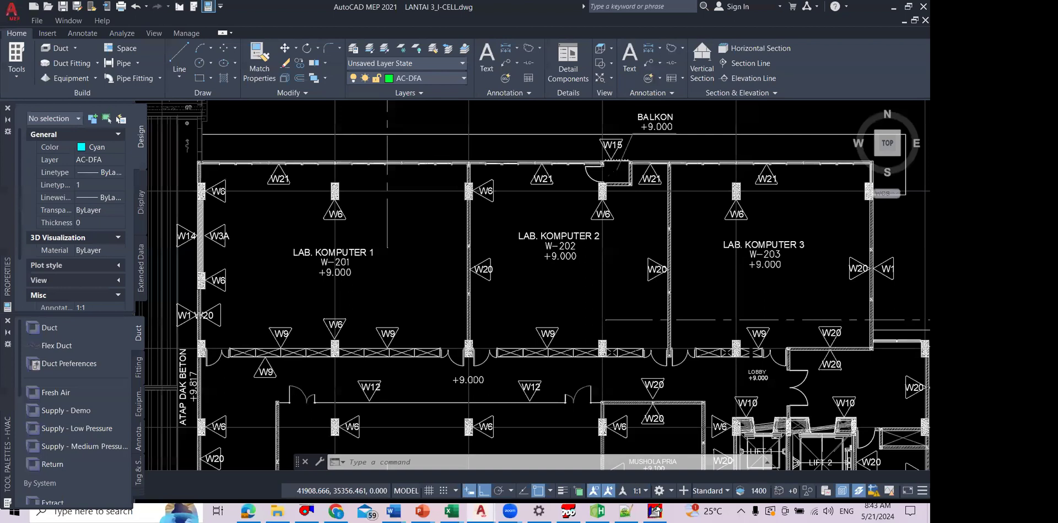
pyautogui.moveTo(476, 468); pyautogui.dragTo(478, 307)
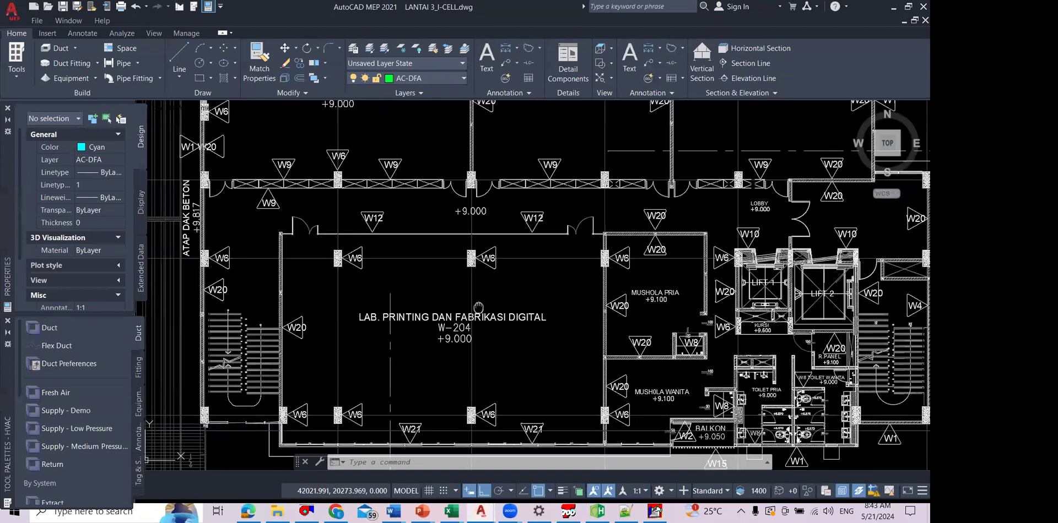
pyautogui.scroll(2, 447, 288)
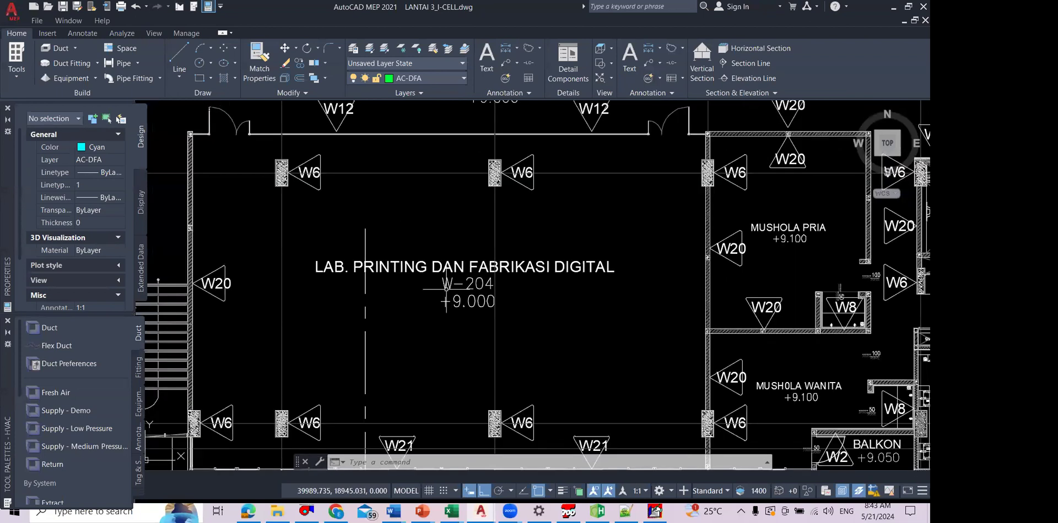
pyautogui.moveTo(447, 289); pyautogui.dragTo(443, 305)
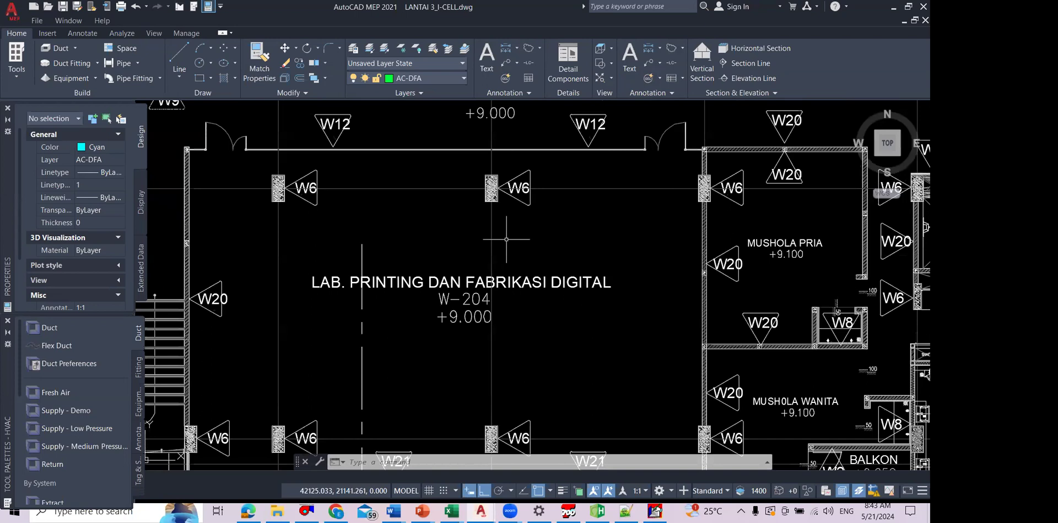
pyautogui.scroll(-2, 502, 281)
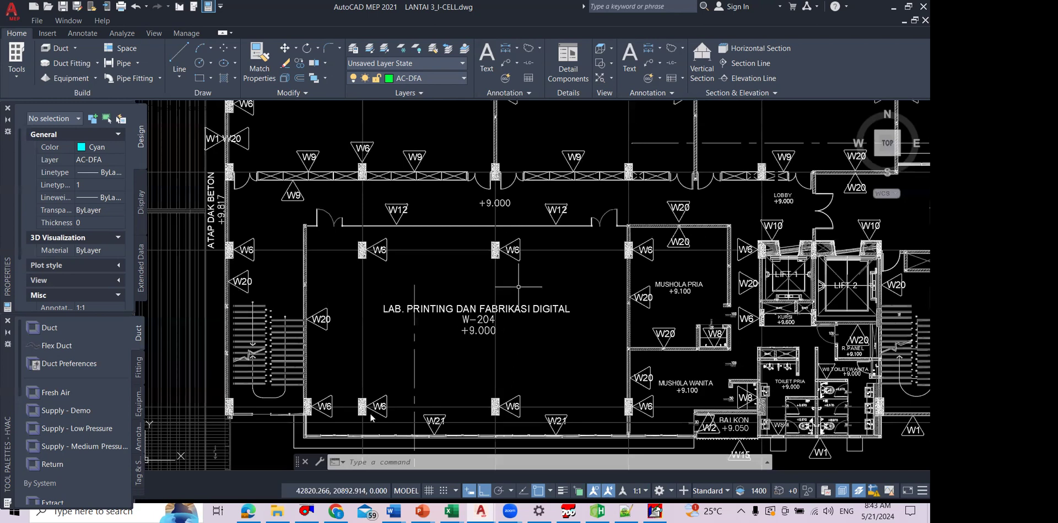
pyautogui.scroll(2, 493, 372)
pyautogui.hotkey('alt', 'Tab')
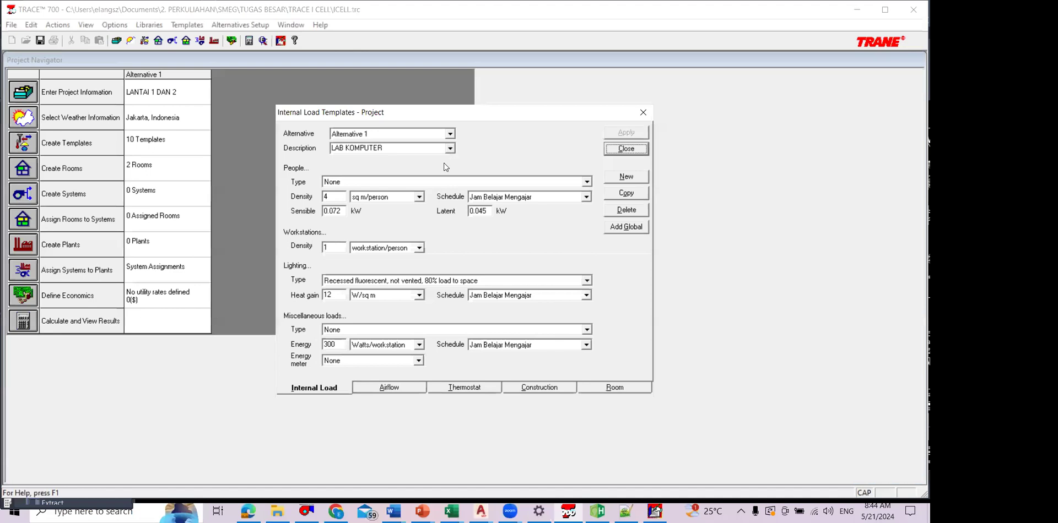
# Step: Leave the room data and review the project's LAB KOMPUTER airflow, thermostat and construction templates
pyautogui.hotkey('ctrl', 'Tab')
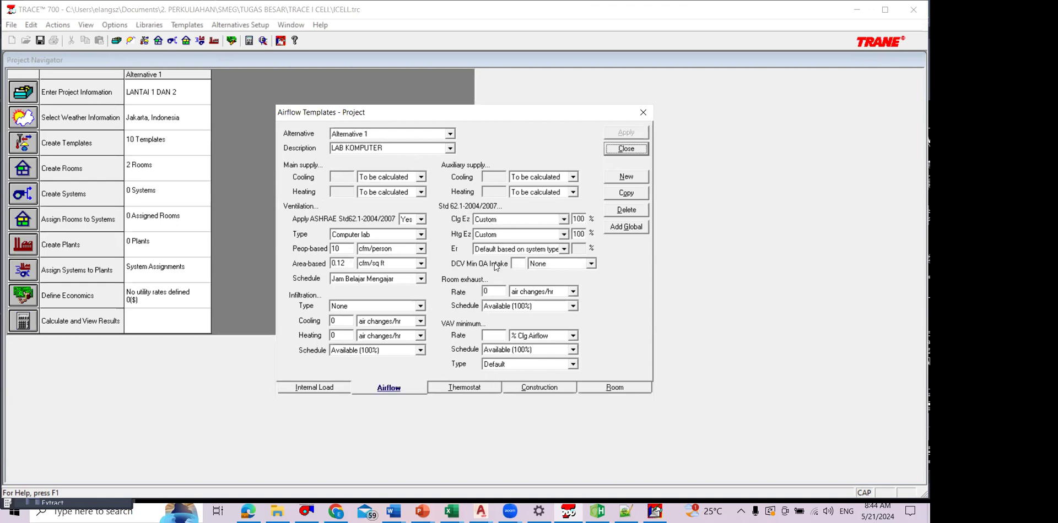
pyautogui.click(464, 388)
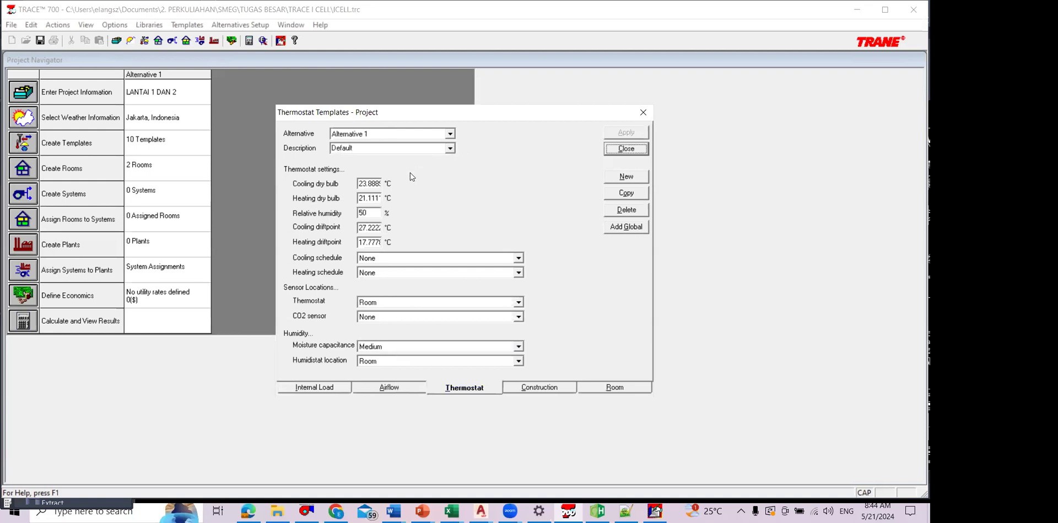
pyautogui.click(449, 148)
pyautogui.click(363, 168)
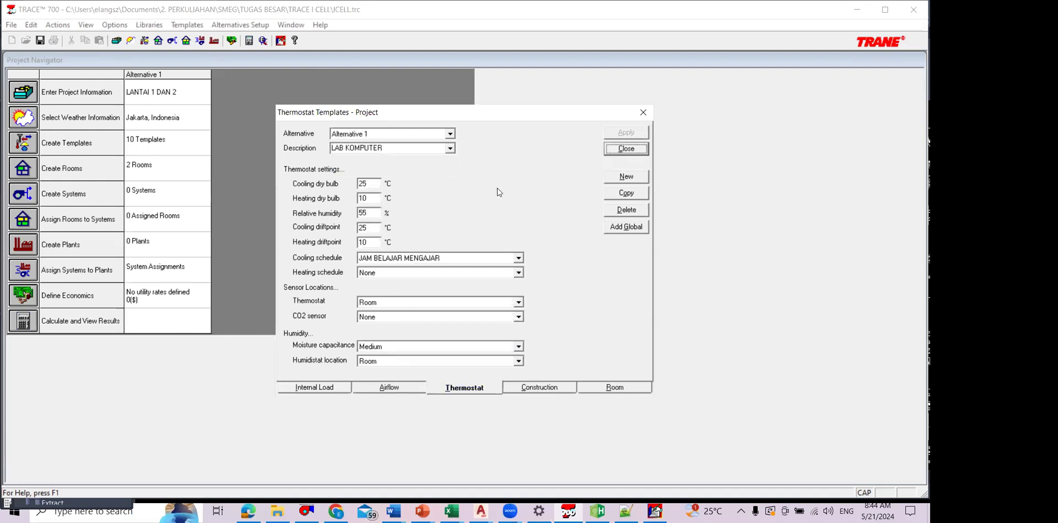
pyautogui.click(539, 387)
pyautogui.click(450, 148)
pyautogui.click(452, 166)
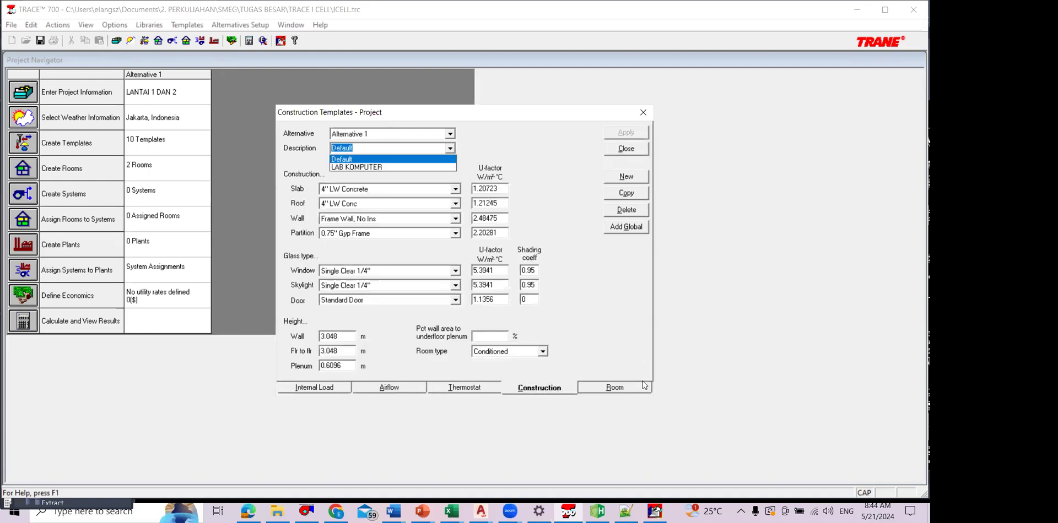
# Step: Start a new room template with the description LAB FABRIKASI
pyautogui.click(614, 387)
pyautogui.click(626, 177)
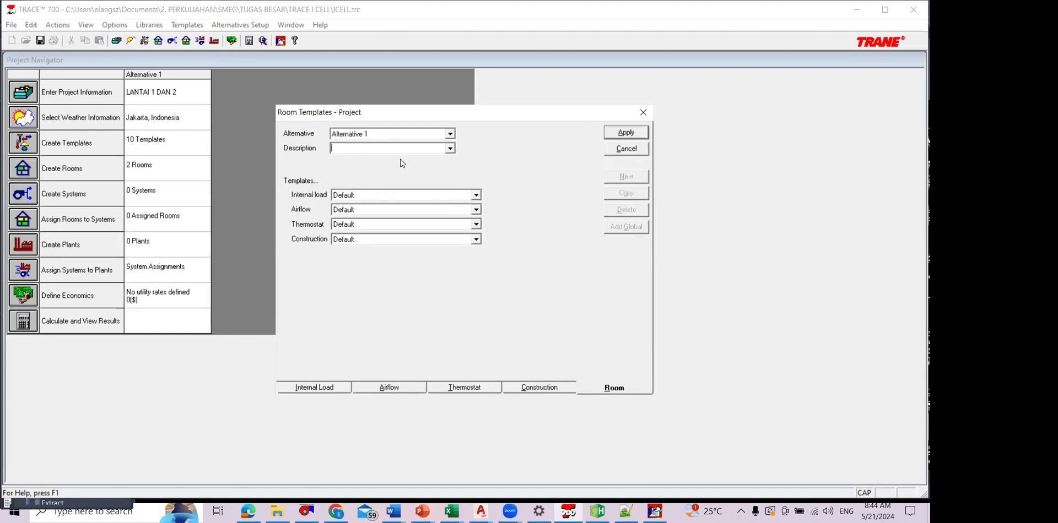
pyautogui.write('LAB FABRIKASI')
# Step: Assign the LAB KOMPUTER airflow, thermostat and construction templates to the LAB FABRIKASI room template and close the template window
pyautogui.click(475, 210)
pyautogui.click(468, 228)
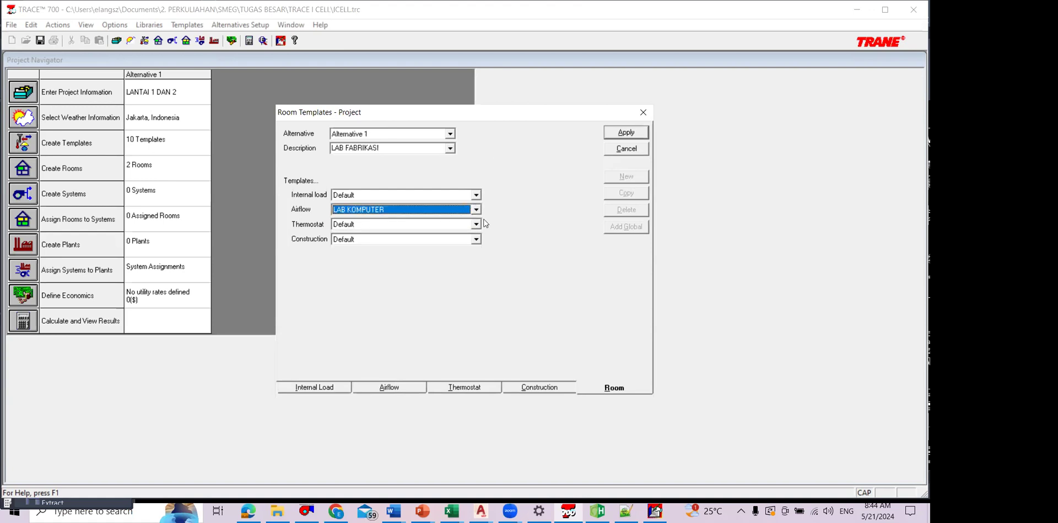
pyautogui.click(476, 224)
pyautogui.click(478, 243)
pyautogui.click(475, 239)
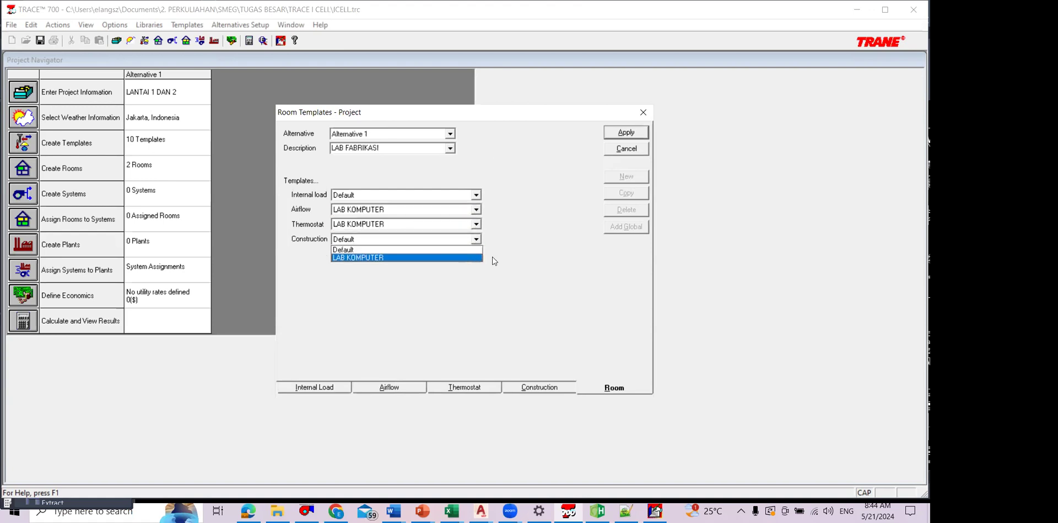
pyautogui.click(474, 257)
pyautogui.click(475, 195)
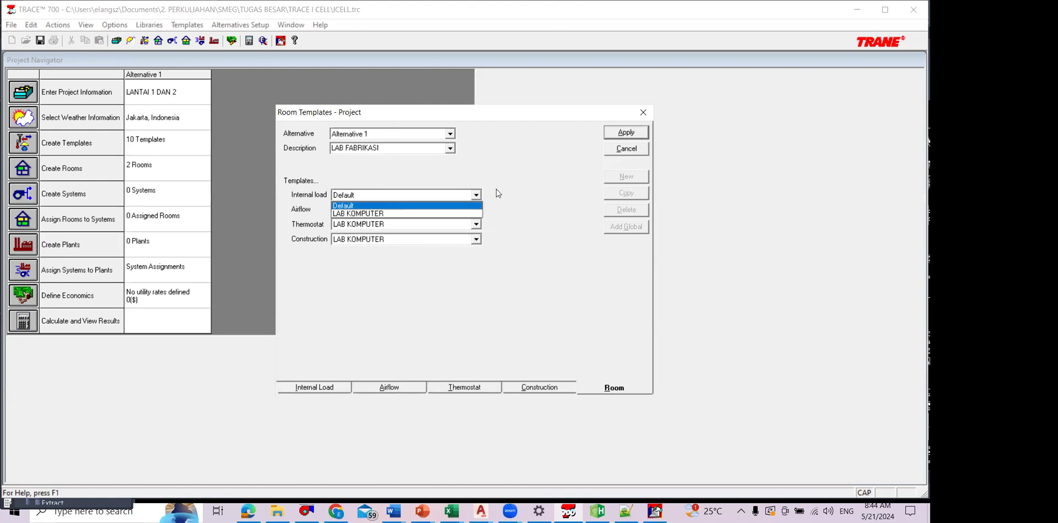
pyautogui.click(642, 113)
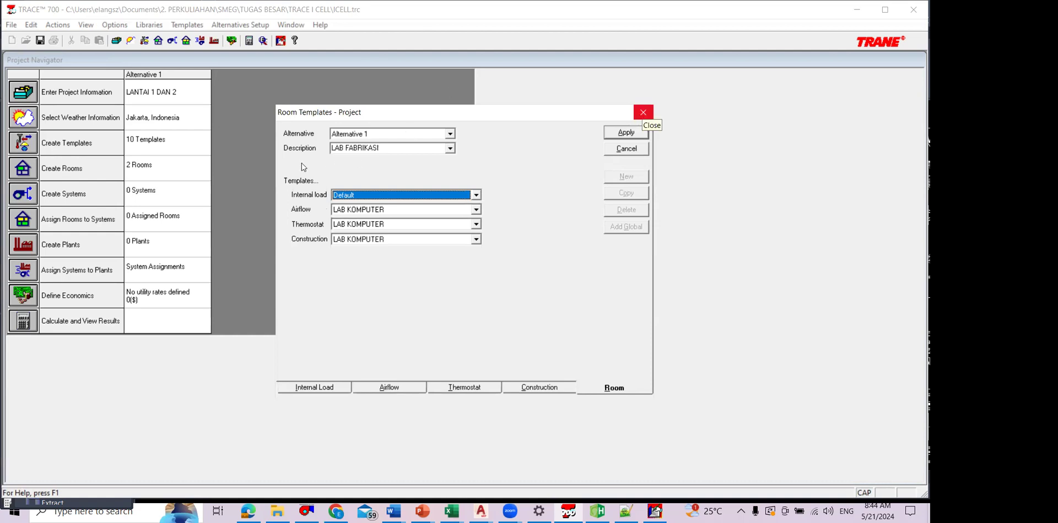
# Step: Open the project's rooms and check the internal loads of LAB KOMPUTER 1 and the room data of LAB KOMPUTER 1 and 2
pyautogui.hotkey('alt', 'Tab')
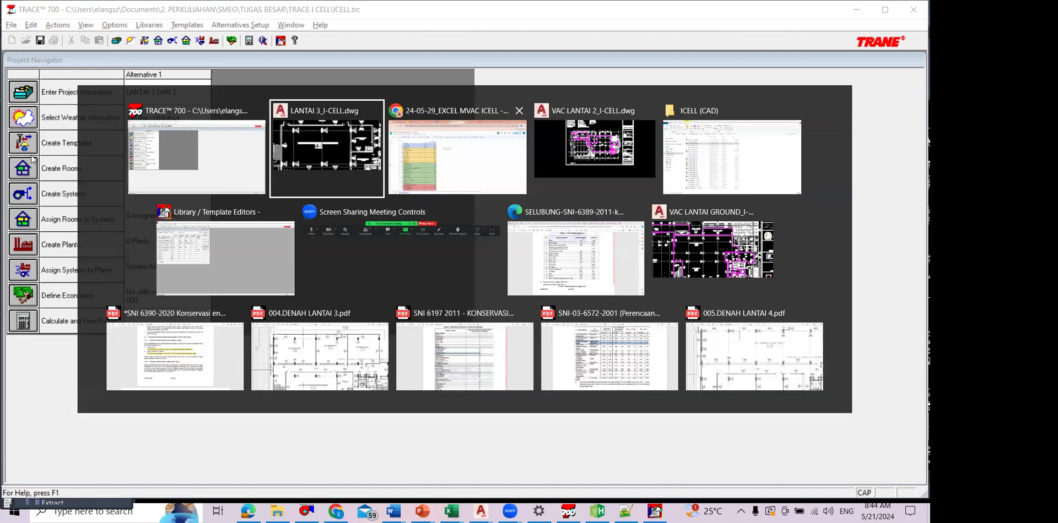
pyautogui.hotkey('alt', 'Tab')
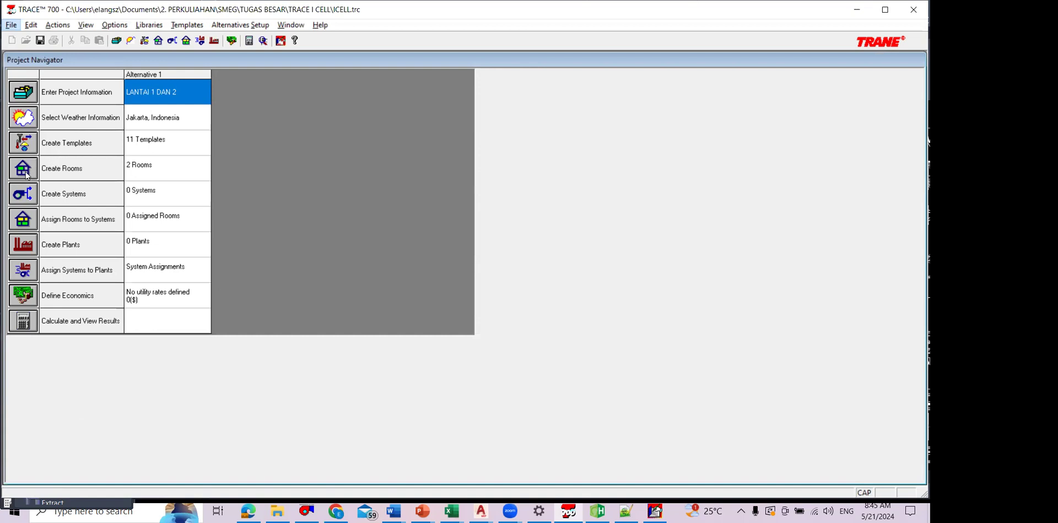
pyautogui.click(25, 173)
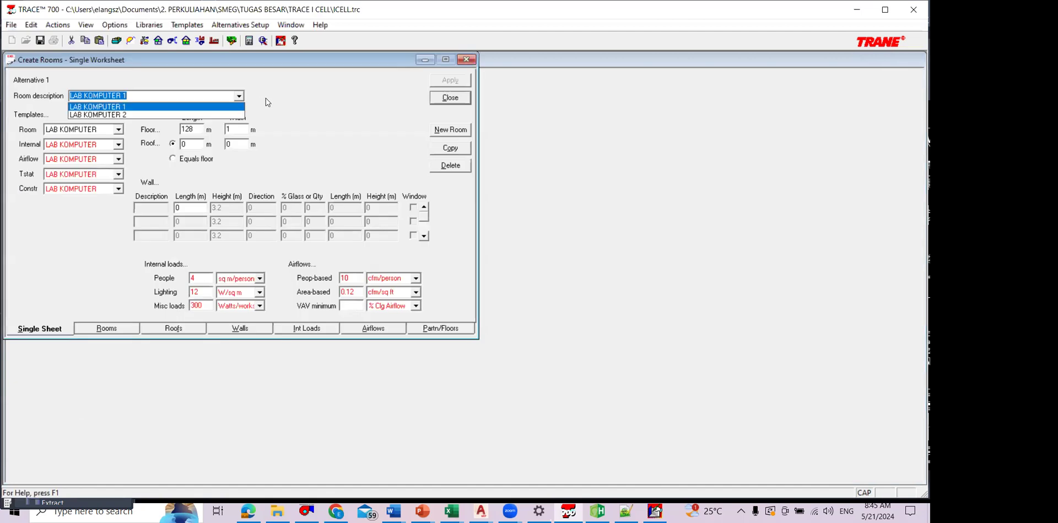
pyautogui.click(276, 266)
pyautogui.click(307, 329)
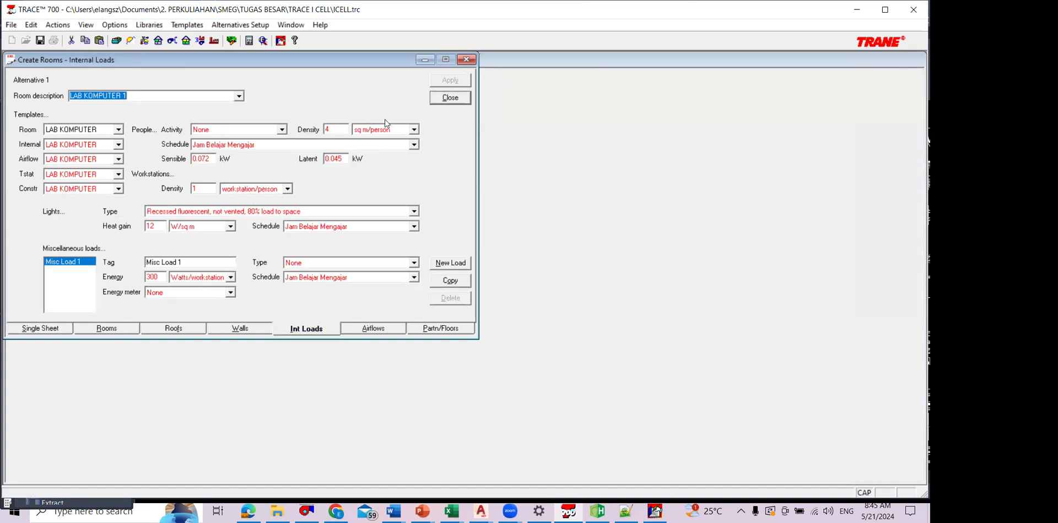
pyautogui.click(105, 329)
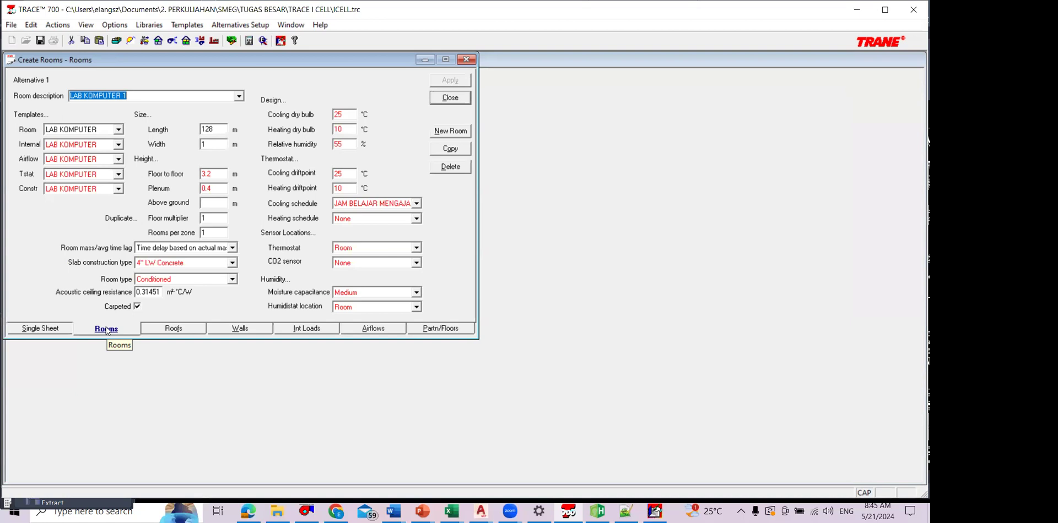
pyautogui.click(239, 97)
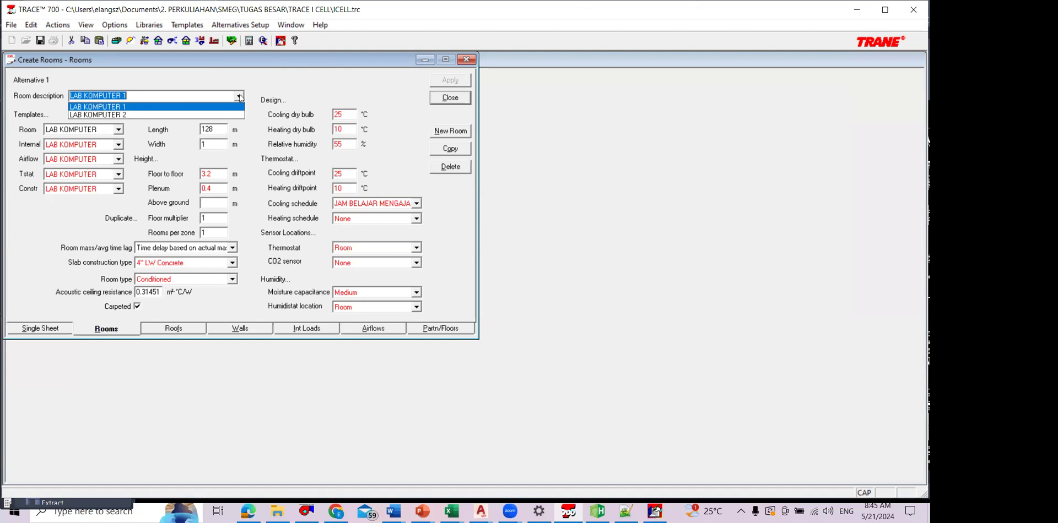
pyautogui.click(222, 114)
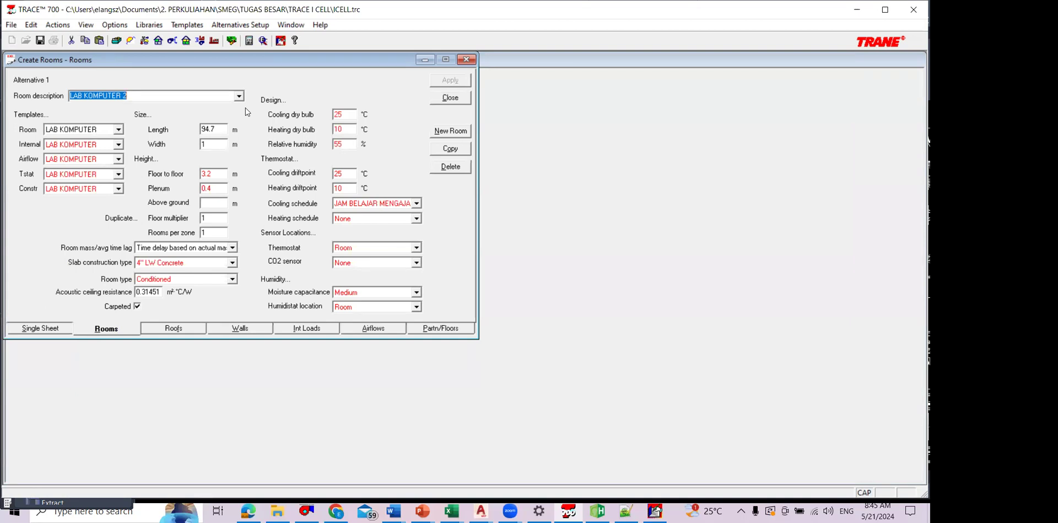
pyautogui.click(430, 98)
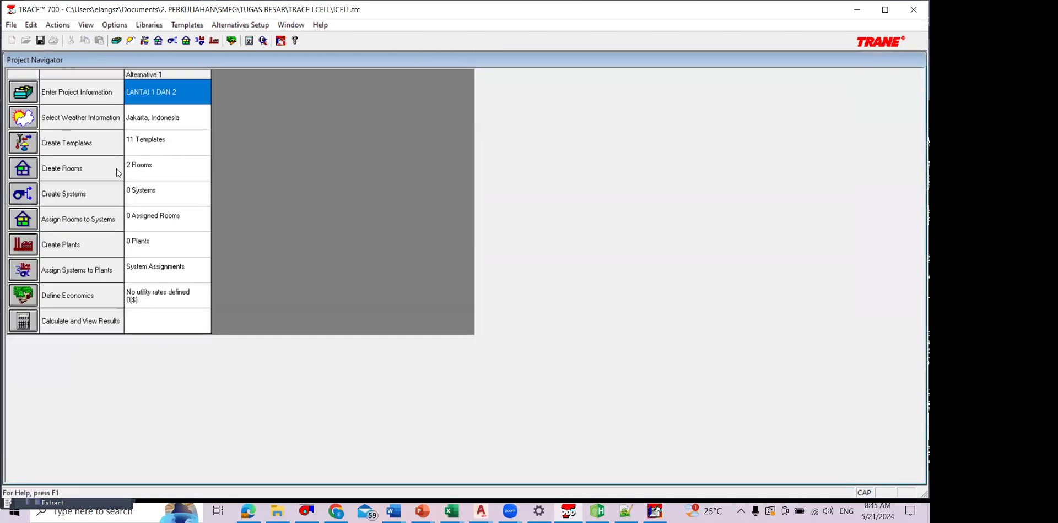
pyautogui.click(31, 167)
pyautogui.click(445, 99)
pyautogui.click(29, 166)
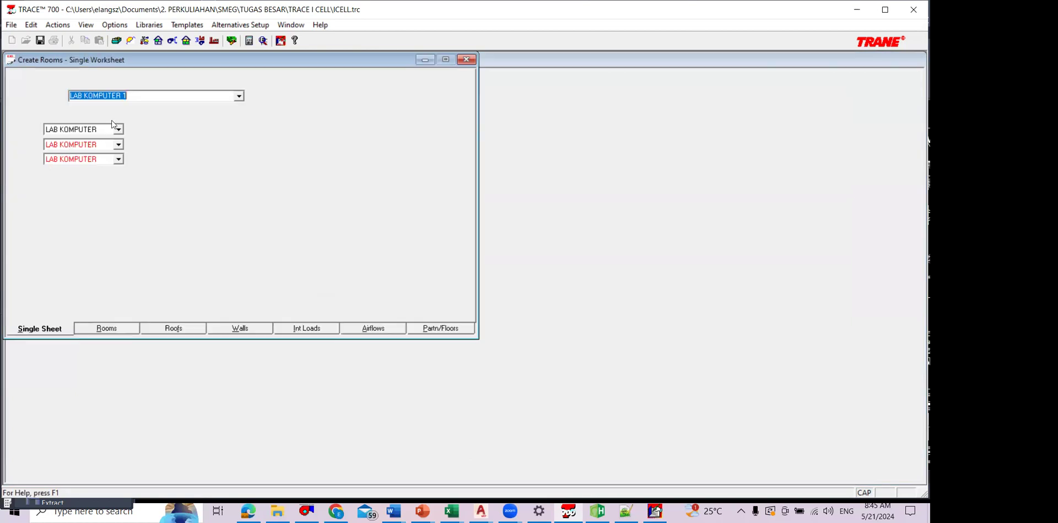
pyautogui.click(237, 99)
pyautogui.click(449, 100)
# Step: Open system creation and choose Fan Coil from the Constant Volume - Non-mixing category for System - 001
pyautogui.click(27, 195)
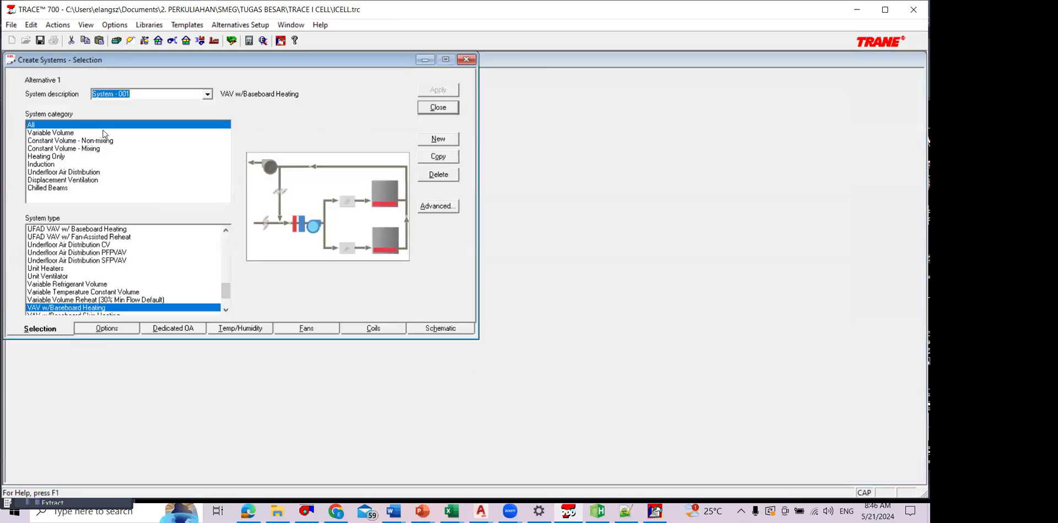
pyautogui.click(108, 141)
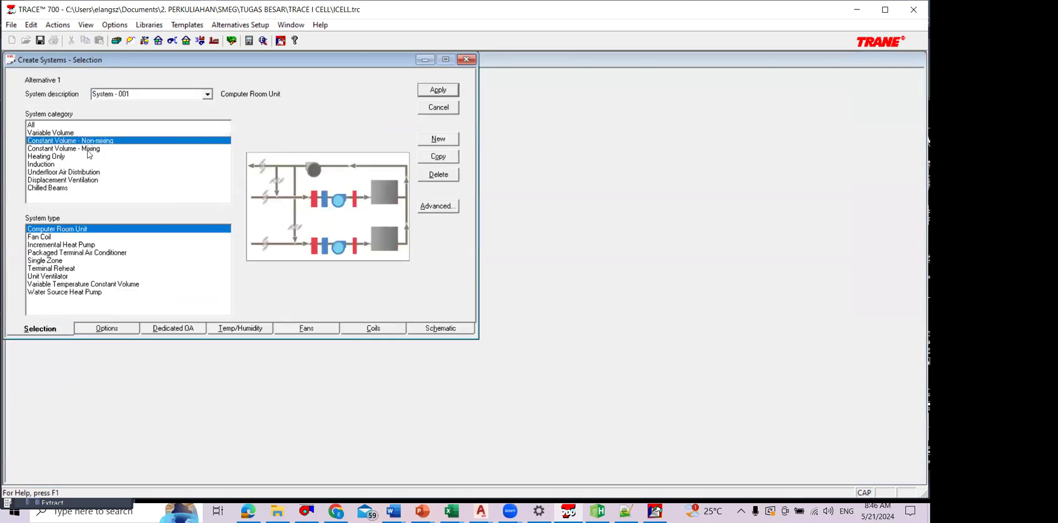
pyautogui.click(60, 237)
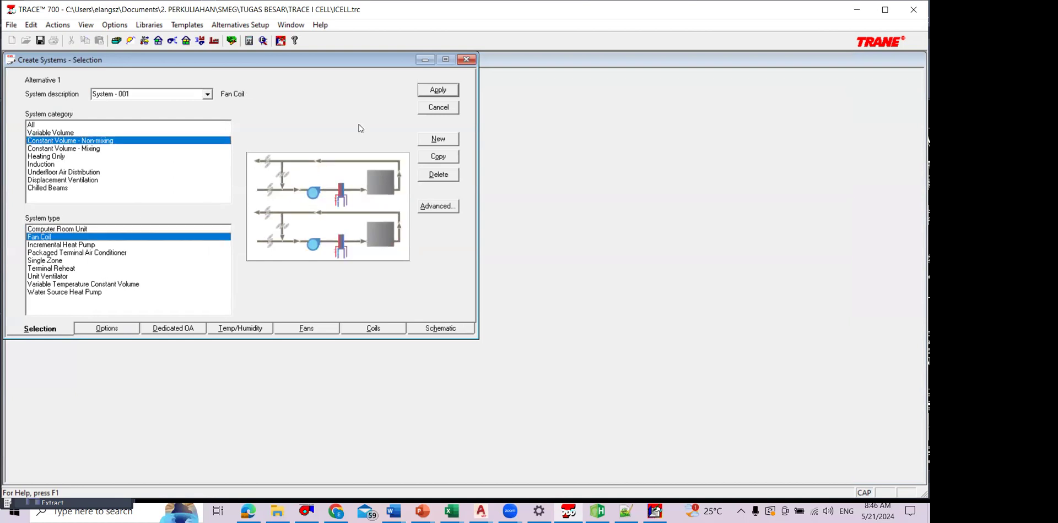
# Step: Open the advanced settings of the Fan Coil system and examine the supply air path / duct location options
pyautogui.click(450, 207)
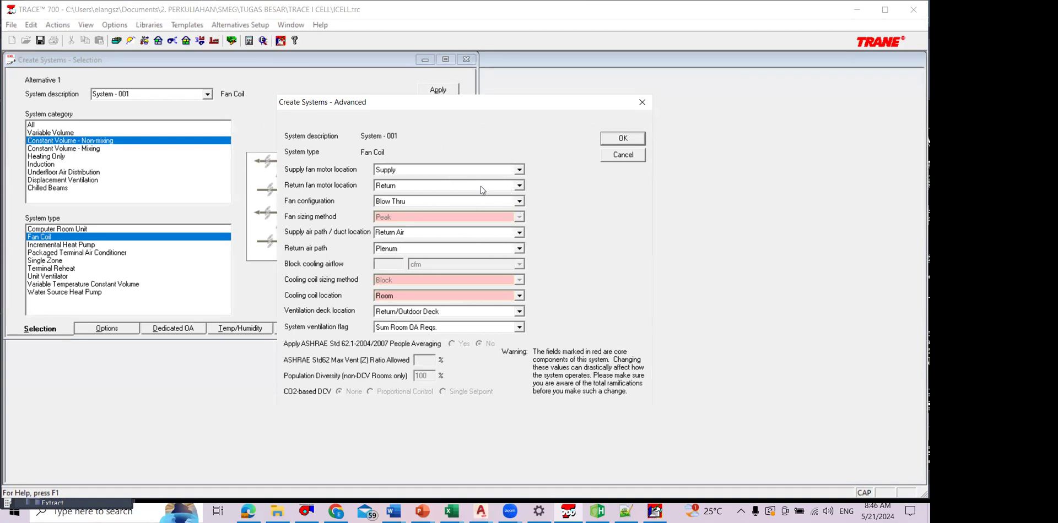
pyautogui.click(520, 231)
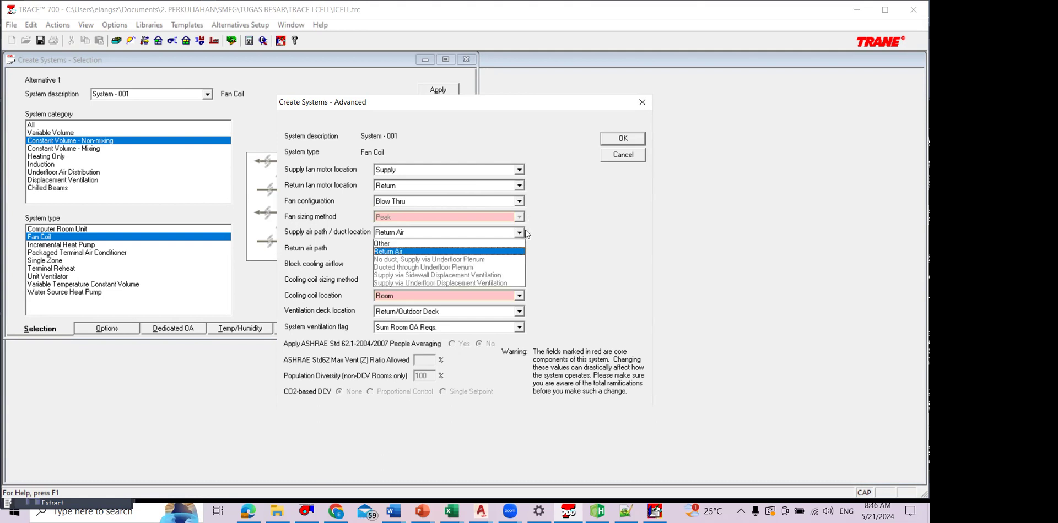
pyautogui.click(336, 513)
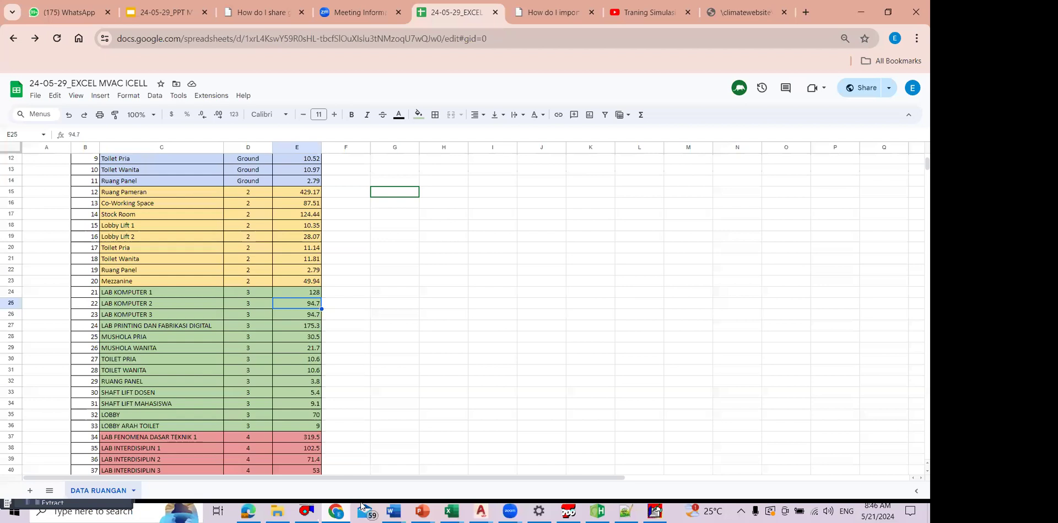
pyautogui.click(621, 312)
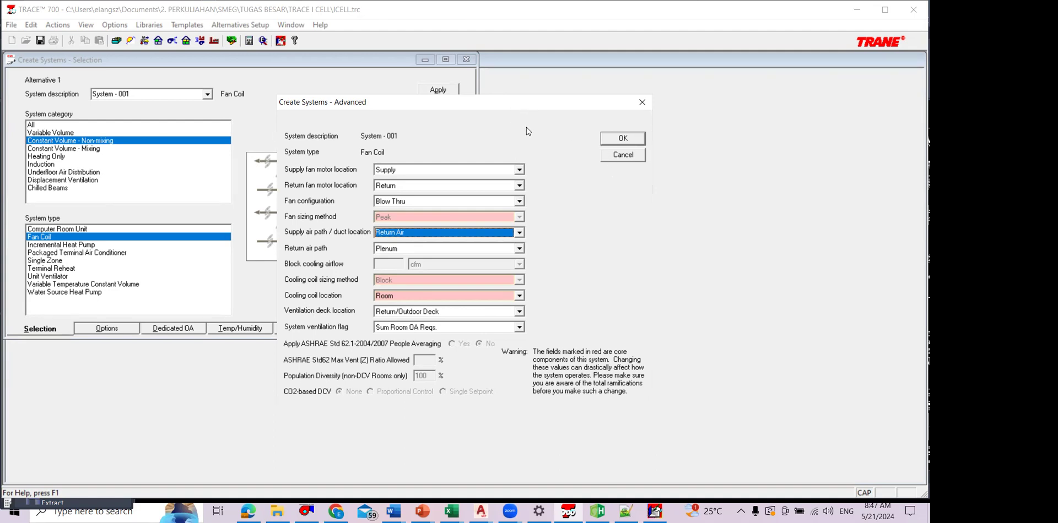
pyautogui.click(520, 232)
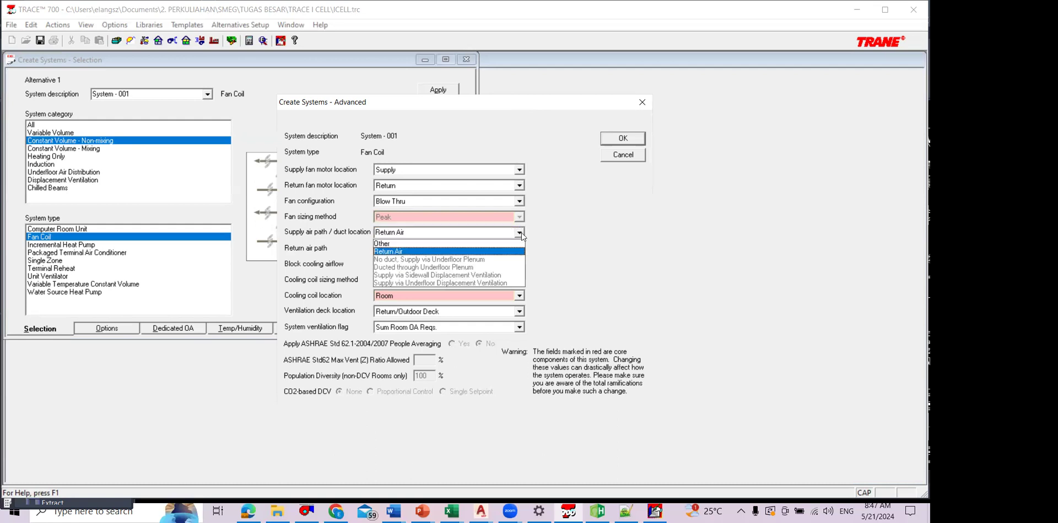
pyautogui.click(538, 150)
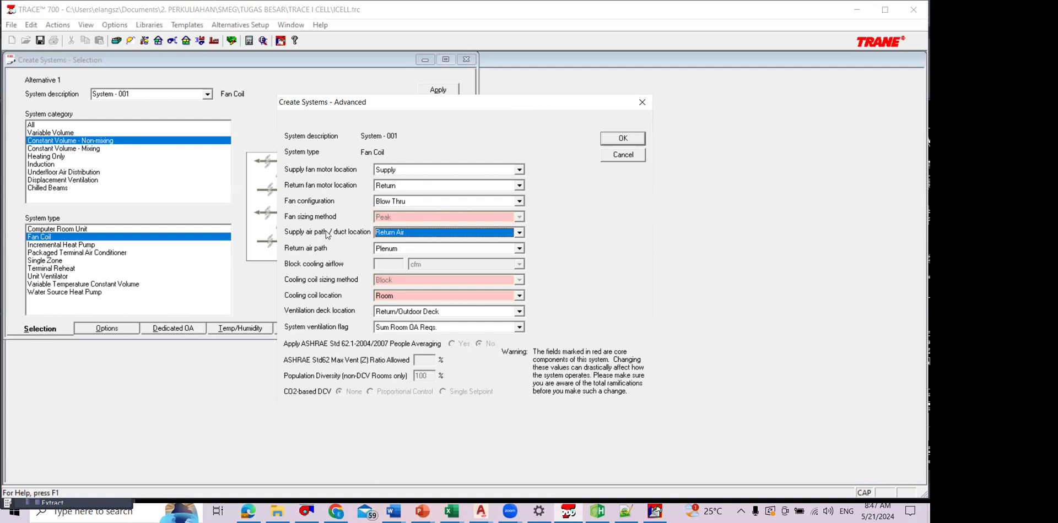
pyautogui.click(520, 234)
pyautogui.click(530, 236)
pyautogui.moveTo(739, 187)
pyautogui.mouseDown()
pyautogui.moveTo(737, 248)
pyautogui.moveTo(873, 241)
pyautogui.moveTo(744, 187)
pyautogui.mouseUp()
pyautogui.moveTo(810, 162)
pyautogui.mouseDown()
pyautogui.moveTo(788, 184)
pyautogui.moveTo(812, 177)
pyautogui.moveTo(766, 175)
pyautogui.moveTo(772, 208)
pyautogui.moveTo(754, 209)
pyautogui.moveTo(737, 178)
pyautogui.moveTo(766, 158)
pyautogui.moveTo(866, 157)
pyautogui.moveTo(871, 181)
pyautogui.mouseUp()
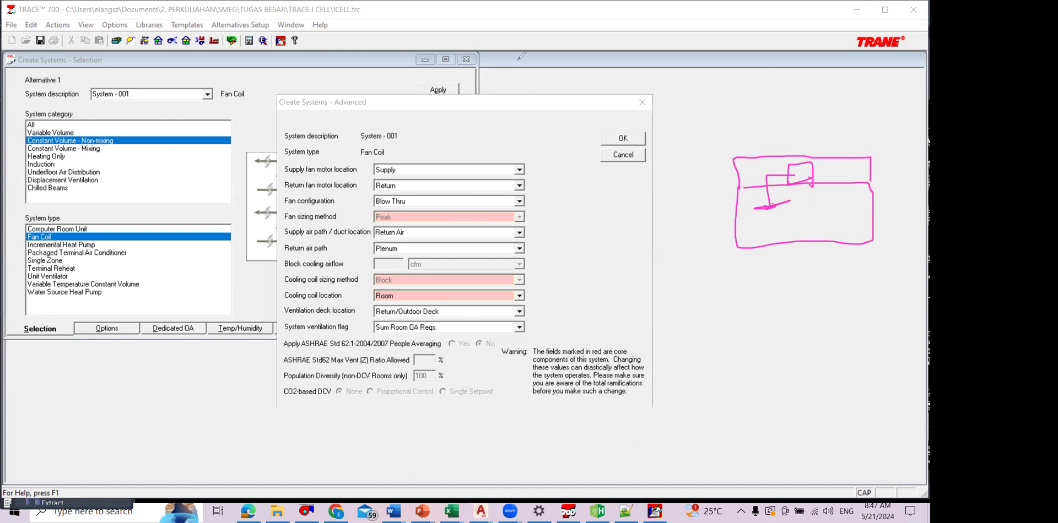
pyautogui.click(846, 187)
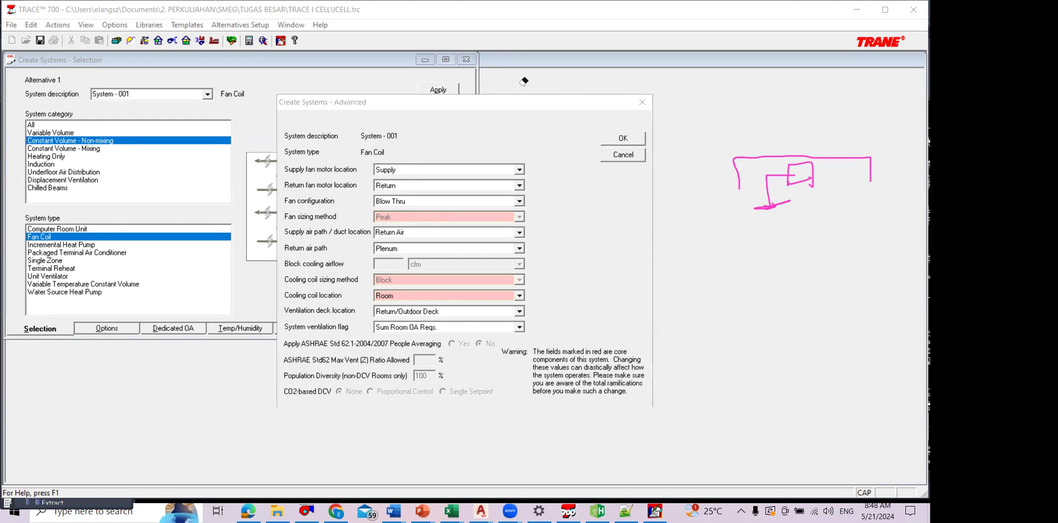
pyautogui.moveTo(739, 188); pyautogui.dragTo(870, 184)
pyautogui.moveTo(738, 190)
pyautogui.mouseDown()
pyautogui.moveTo(740, 242)
pyautogui.moveTo(835, 239)
pyautogui.moveTo(876, 231)
pyautogui.moveTo(874, 183)
pyautogui.mouseUp()
pyautogui.moveTo(799, 217)
pyautogui.mouseDown()
pyautogui.moveTo(840, 194)
pyautogui.moveTo(833, 173)
pyautogui.moveTo(823, 166)
pyautogui.moveTo(826, 183)
pyautogui.moveTo(767, 177)
pyautogui.moveTo(767, 193)
pyautogui.mouseUp()
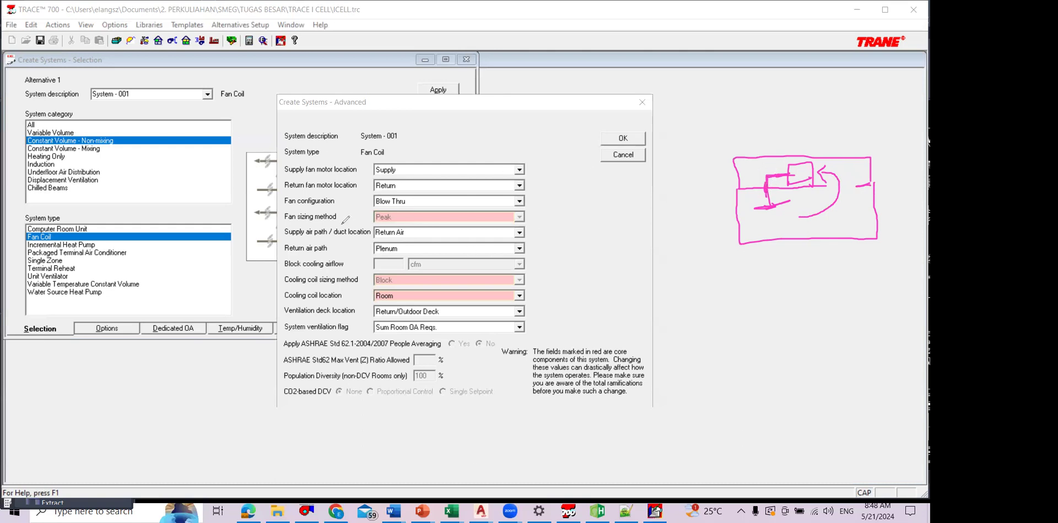
pyautogui.moveTo(316, 224)
pyautogui.mouseDown()
pyautogui.moveTo(292, 229)
pyautogui.moveTo(340, 225)
pyautogui.mouseUp()
pyautogui.click(458, 27)
pyautogui.click(354, 226)
# Step: Set the Fan Coil system's return air path to Ducted and its supply air path / duct location to Other, and accept the advanced settings
pyautogui.click(519, 248)
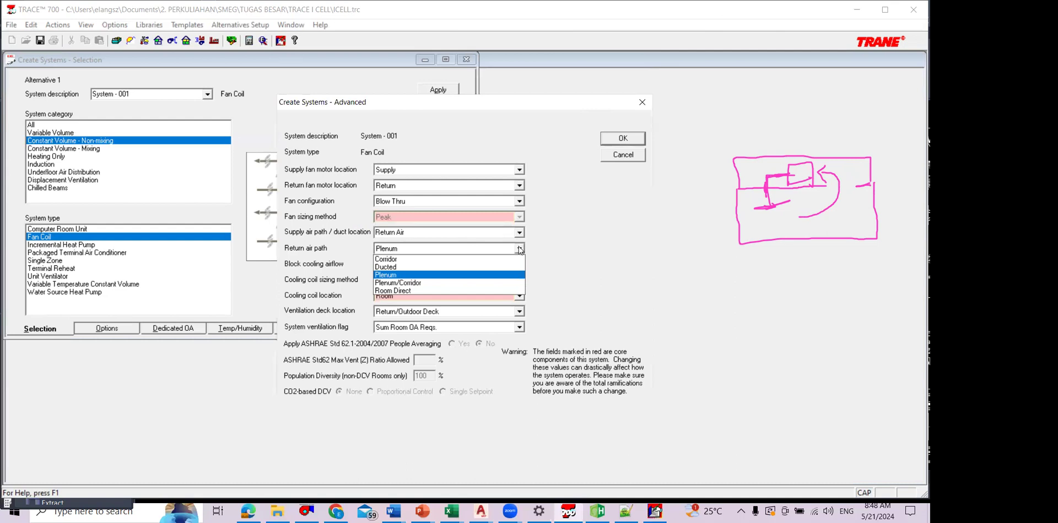
pyautogui.click(505, 266)
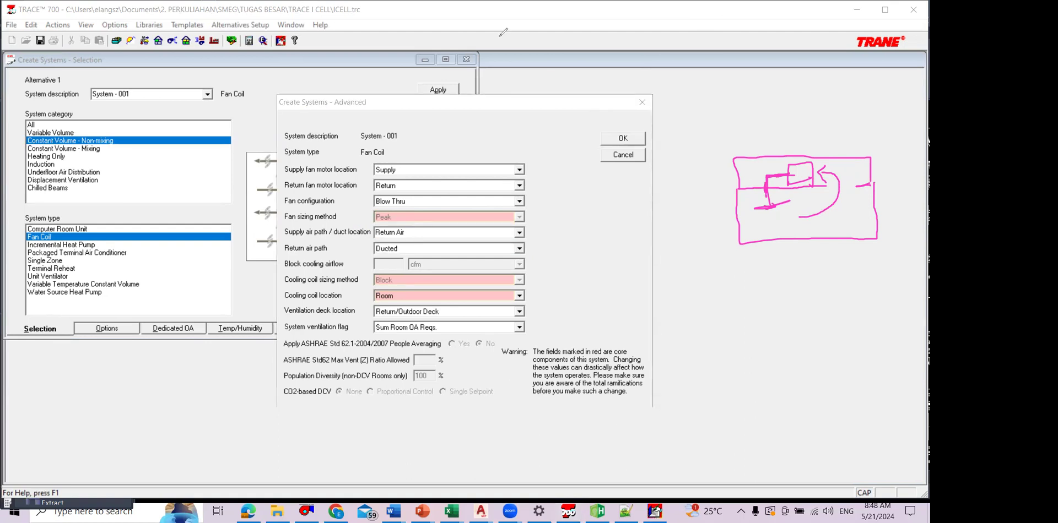
pyautogui.click(829, 173)
pyautogui.click(827, 172)
pyautogui.moveTo(813, 172)
pyautogui.mouseDown()
pyautogui.moveTo(846, 172)
pyautogui.moveTo(854, 199)
pyautogui.mouseUp()
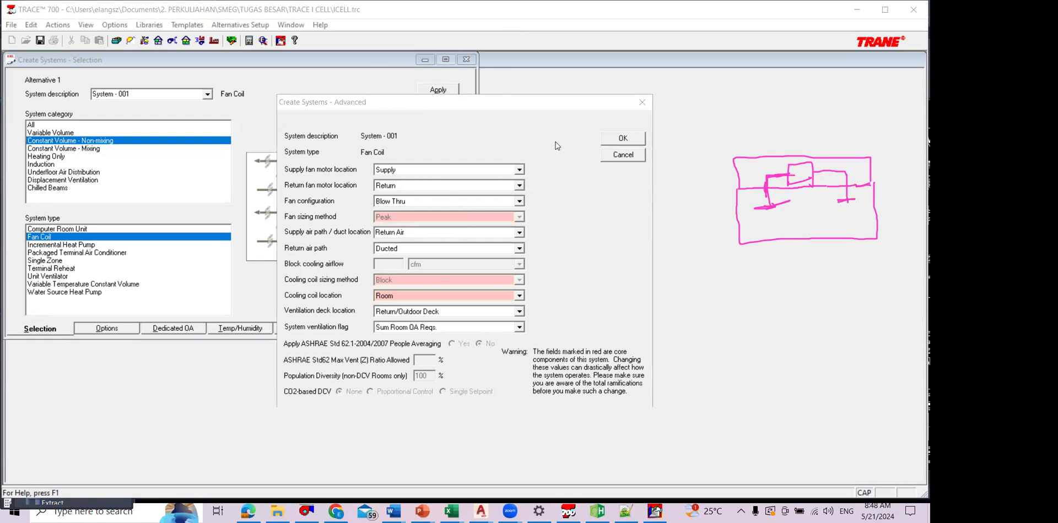
pyautogui.click(519, 233)
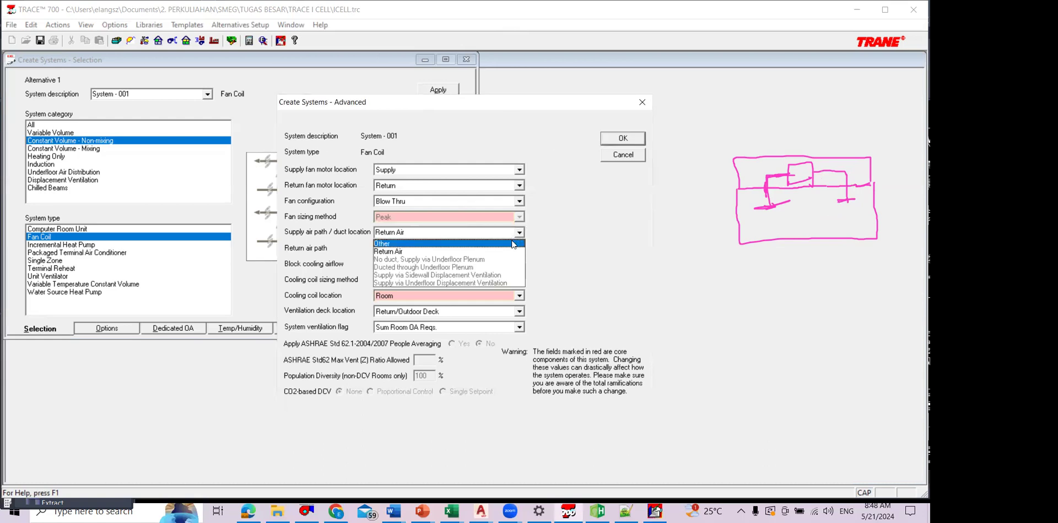
pyautogui.click(512, 245)
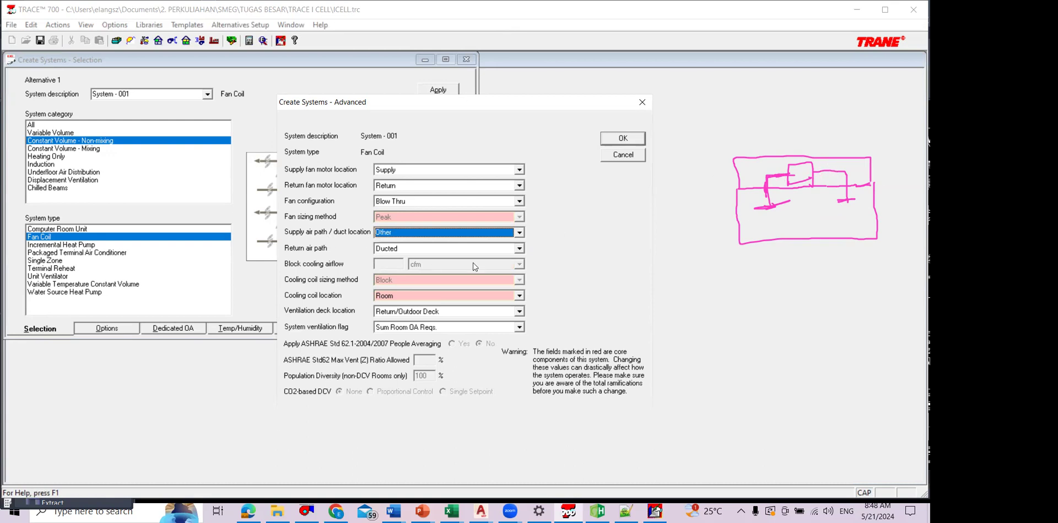
pyautogui.click(519, 249)
pyautogui.click(519, 250)
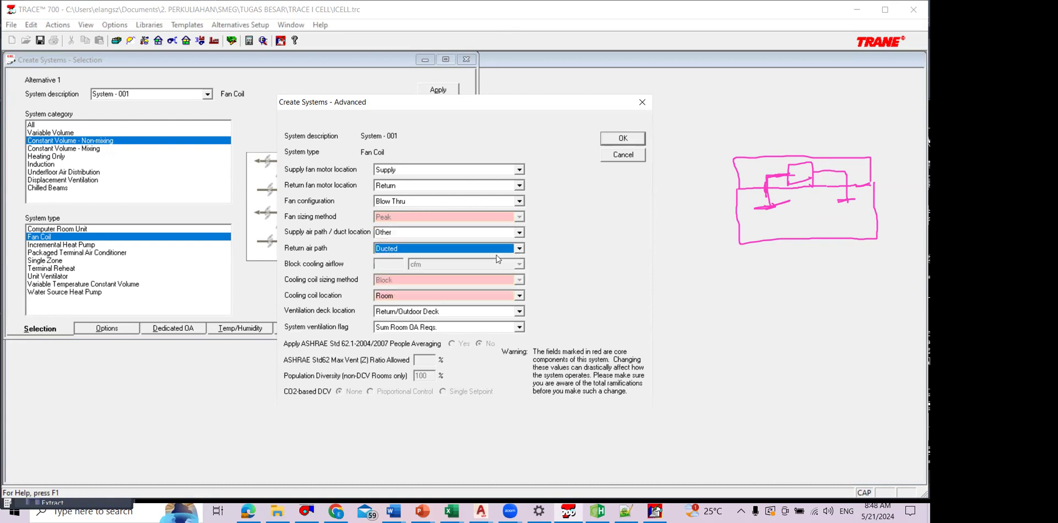
pyautogui.click(629, 141)
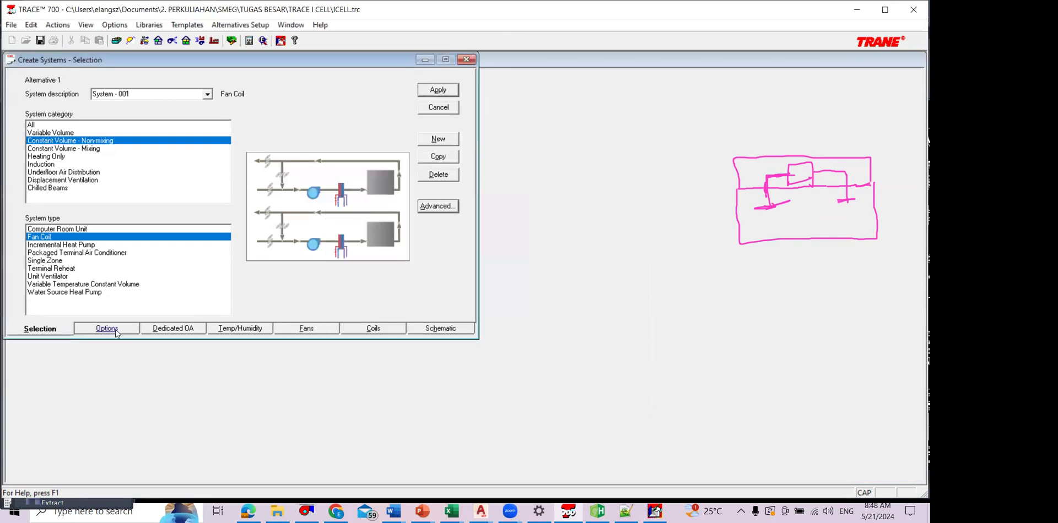
# Step: Set System - 001's leaving cooling coil design temperature to 15 °C maximum and 13 °C minimum, and apply it
pyautogui.click(117, 330)
pyautogui.click(180, 329)
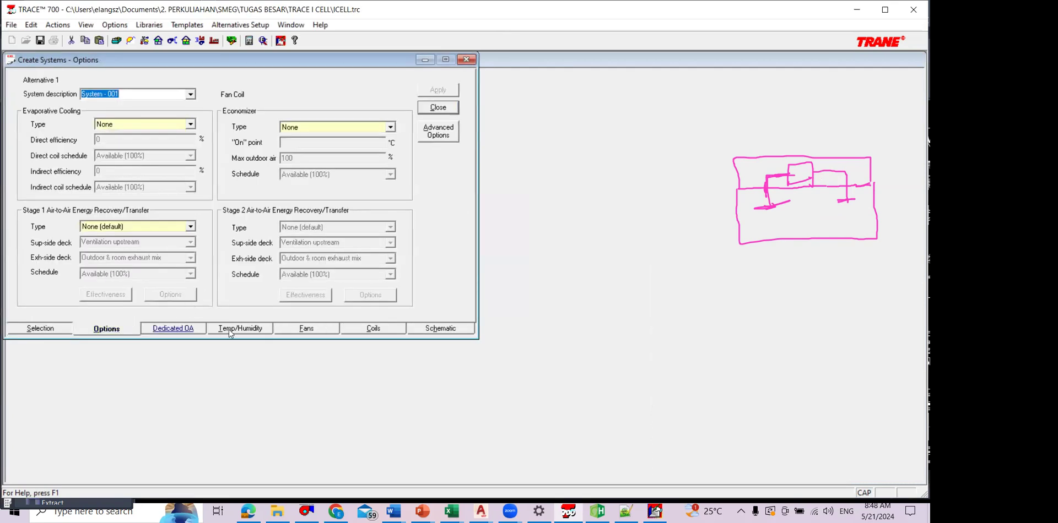
pyautogui.click(226, 326)
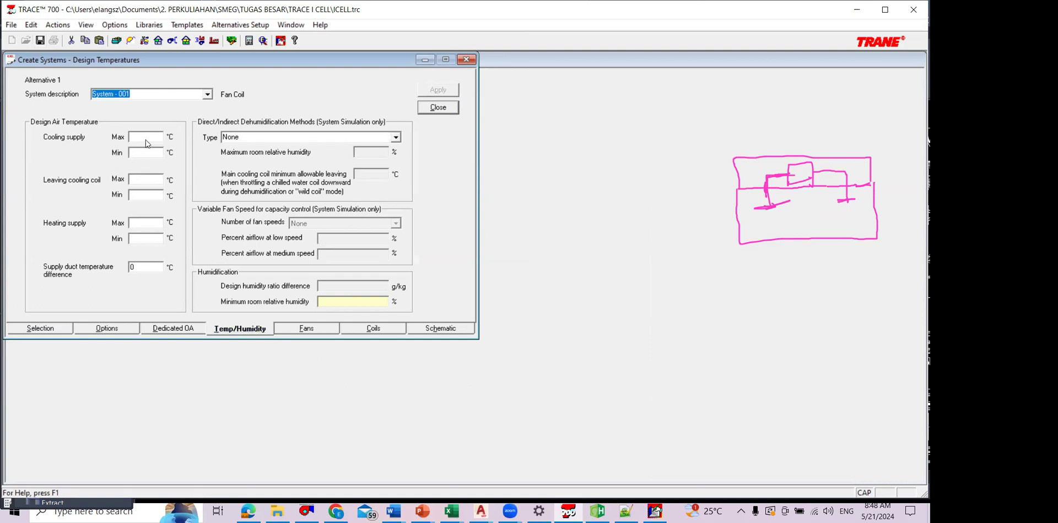
pyautogui.click(157, 180)
pyautogui.write('13')
pyautogui.click(148, 196)
pyautogui.write('13')
pyautogui.hotkey('shift', 'Tab')
pyautogui.write('15')
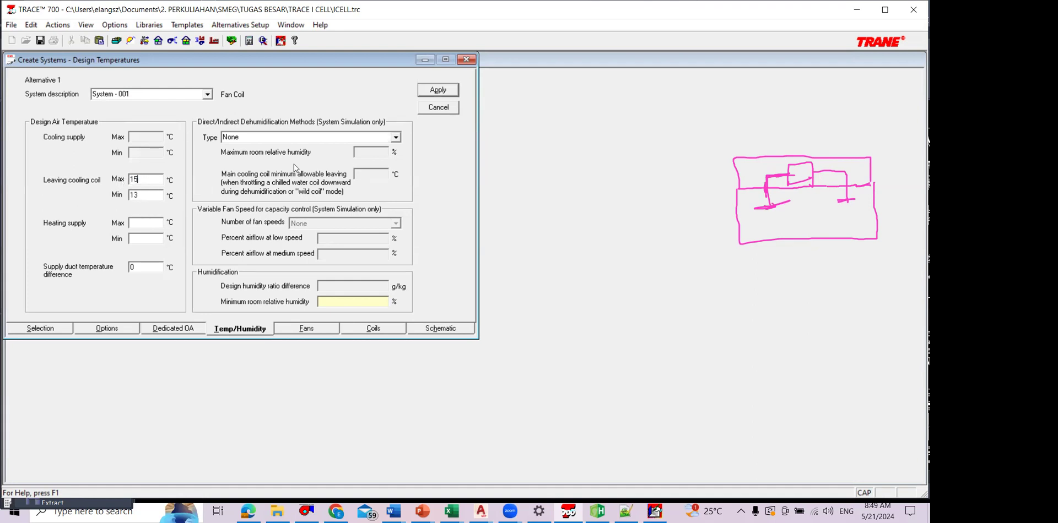
pyautogui.click(438, 90)
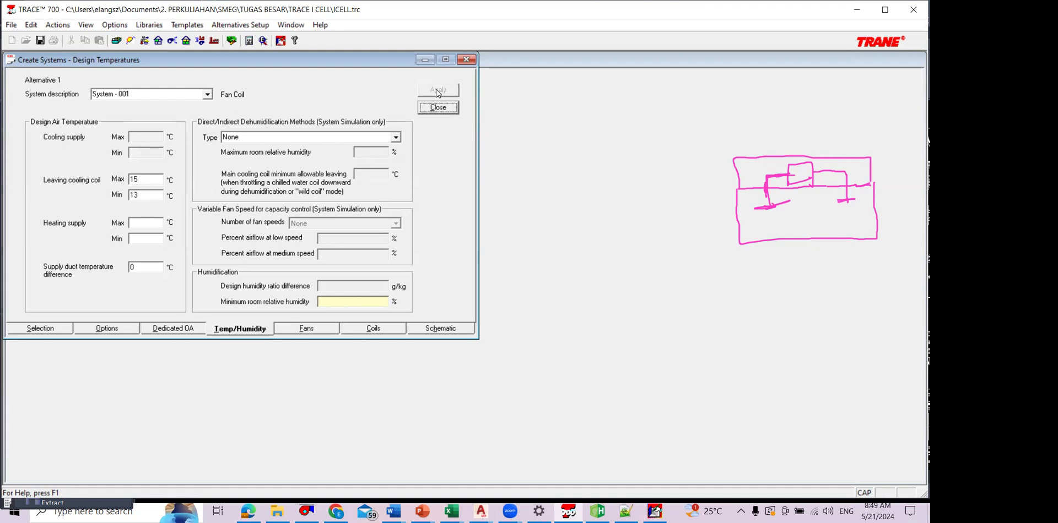
# Step: Check System - 001's fan settings and copy the system as System - 002
pyautogui.click(331, 327)
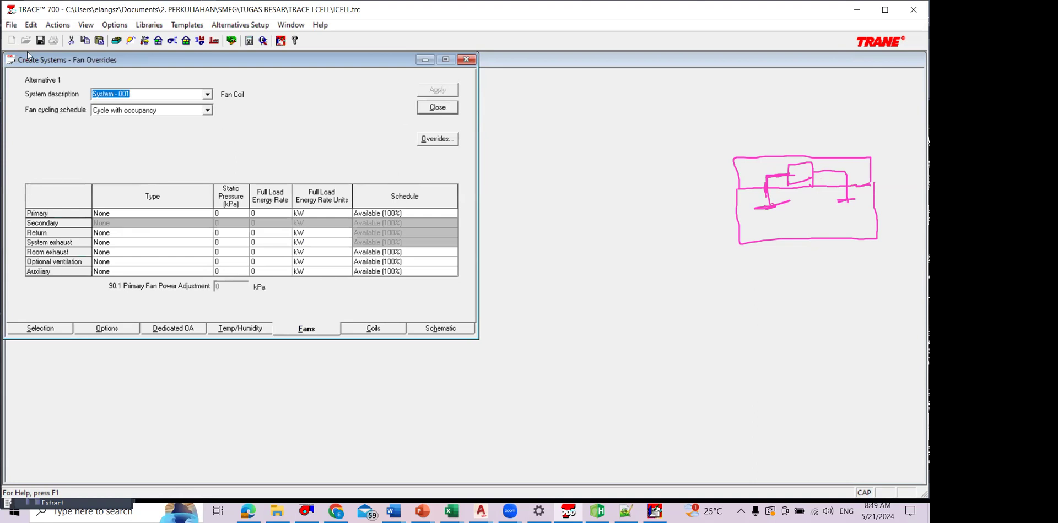
pyautogui.click(437, 107)
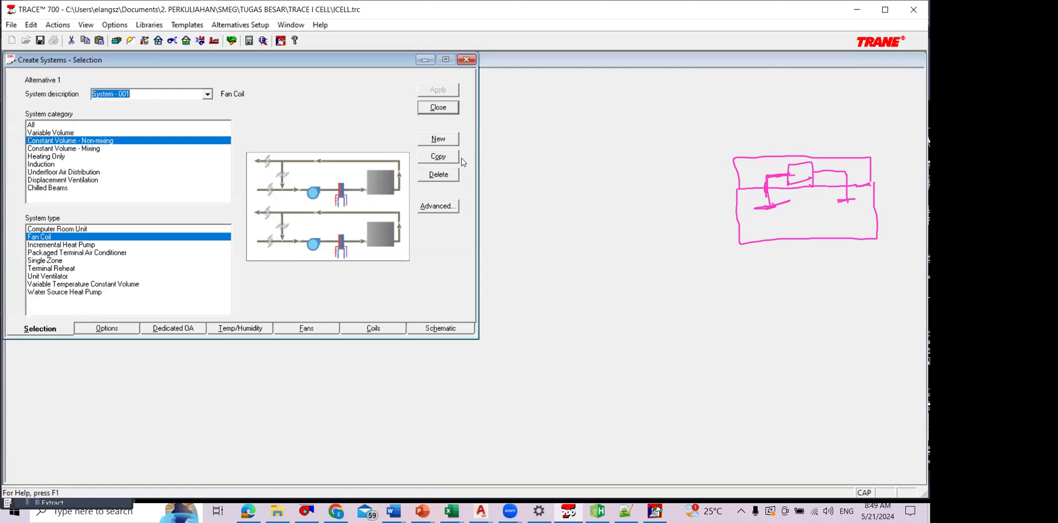
pyautogui.click(451, 159)
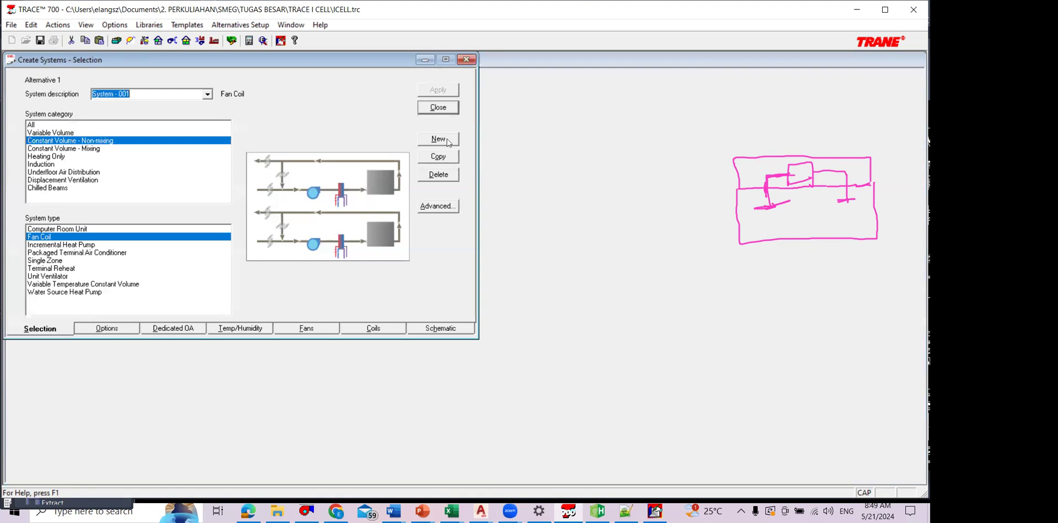
pyautogui.click(431, 108)
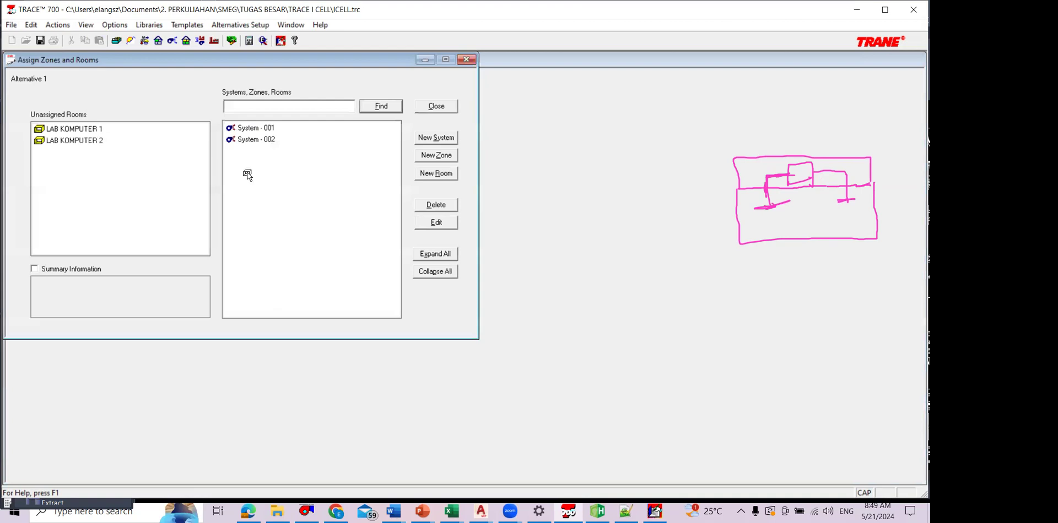
# Step: Assign LAB KOMPUTER 1 to System - 001 and LAB KOMPUTER 2 to System - 002, and close the room assignment
pyautogui.moveTo(74, 129); pyautogui.dragTo(255, 129)
pyautogui.moveTo(74, 129); pyautogui.dragTo(265, 149)
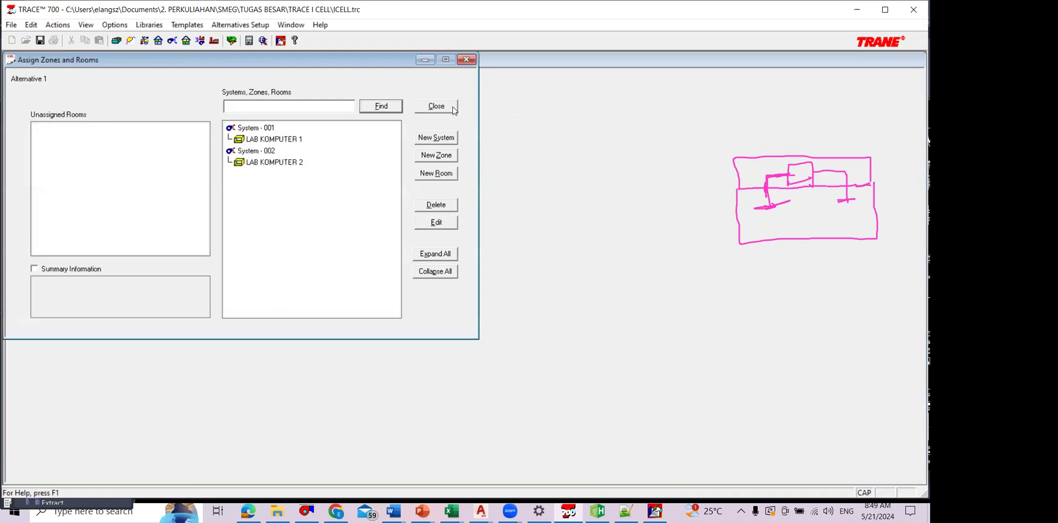
pyautogui.click(436, 106)
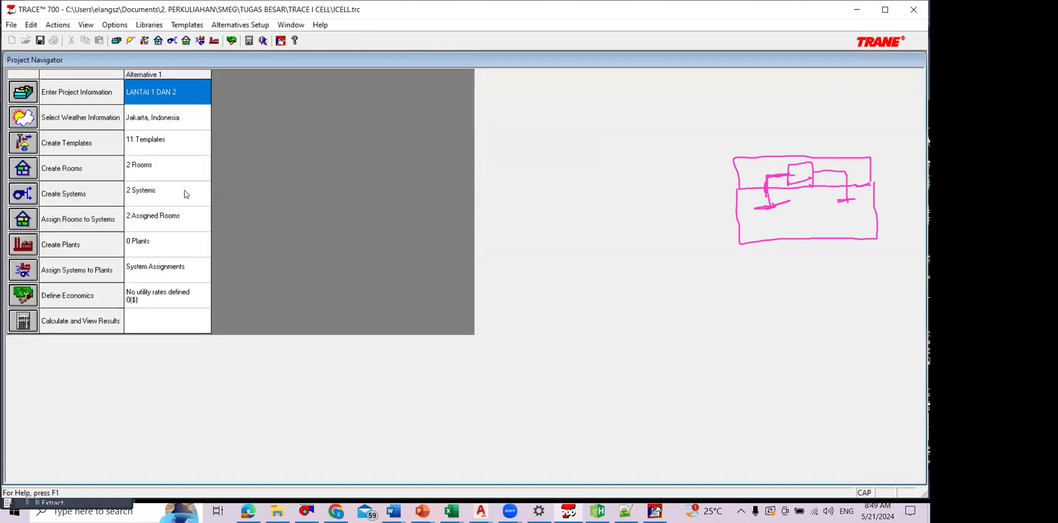
# Step: Set the cooling methodology in the calculation's load parameters to RTS (Heat Balance)
pyautogui.click(22, 321)
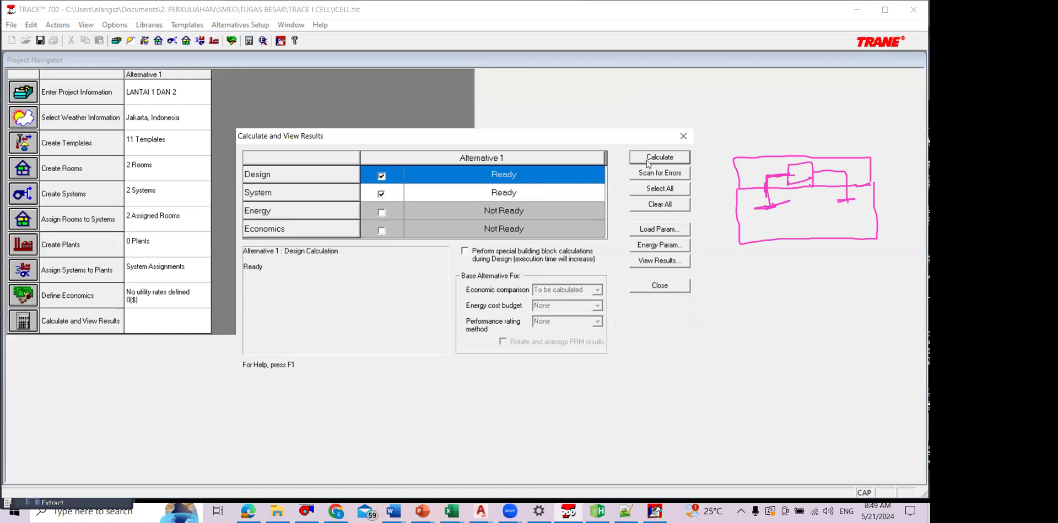
pyautogui.click(656, 229)
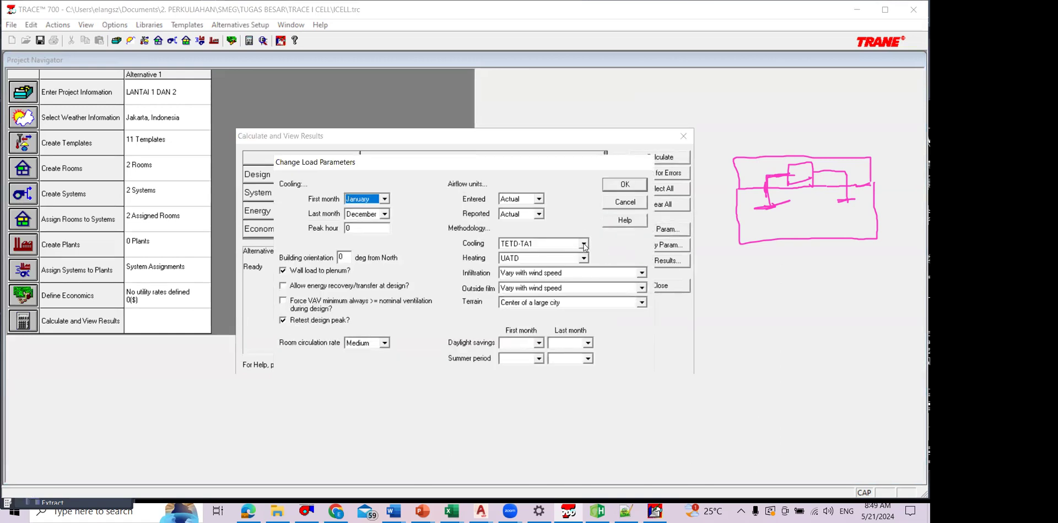
pyautogui.click(625, 202)
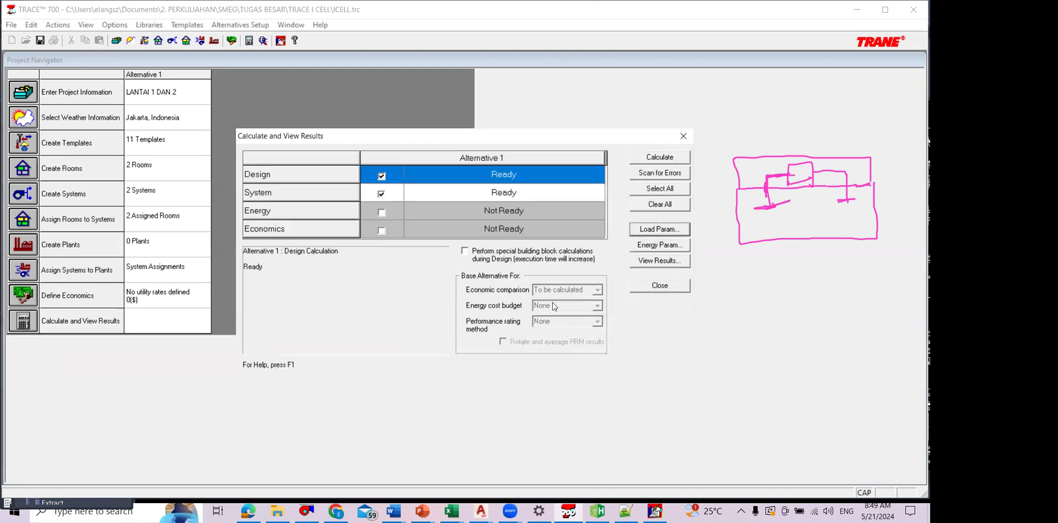
pyautogui.click(645, 229)
pyautogui.click(584, 245)
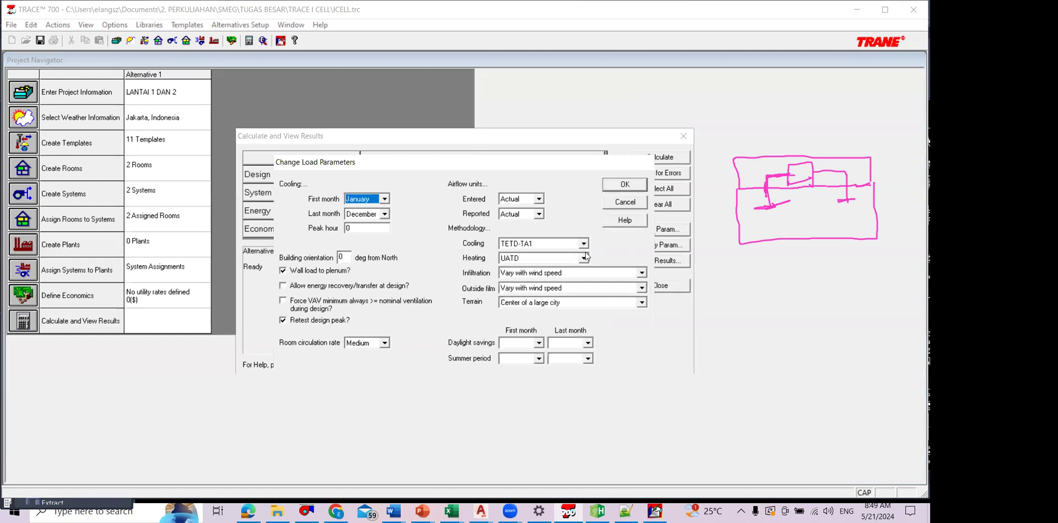
pyautogui.click(582, 267)
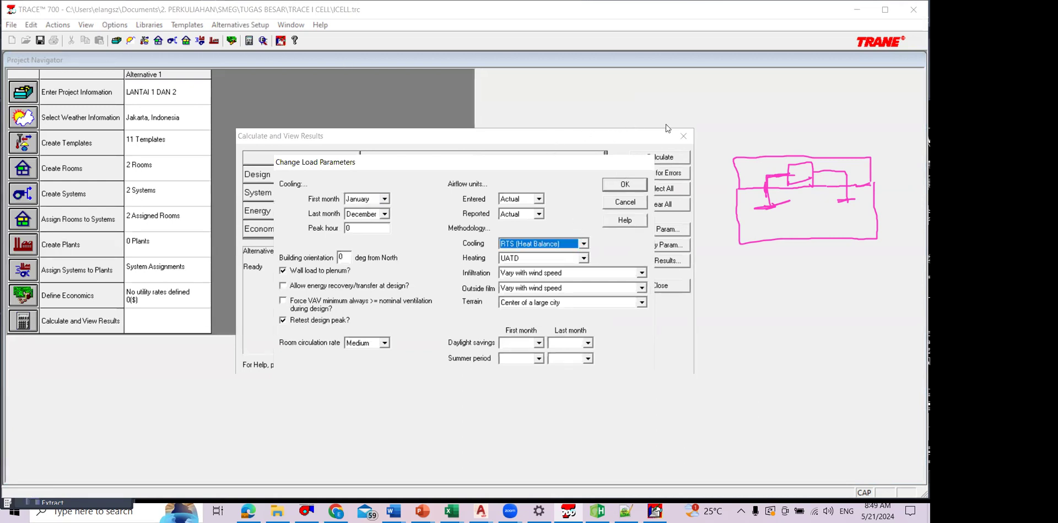
pyautogui.click(624, 184)
# Step: Calculate the design and system loads of Alternative 1 and preview the design cooling load, load / airflow and system load reports
pyautogui.click(683, 136)
pyautogui.click(115, 25)
pyautogui.moveTo(130, 39)
pyautogui.click(234, 52)
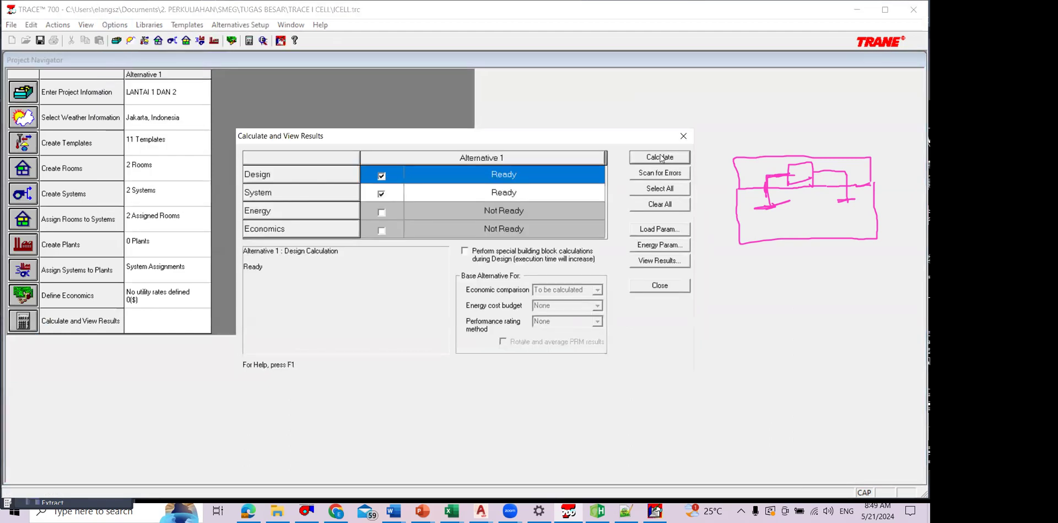
pyautogui.click(663, 157)
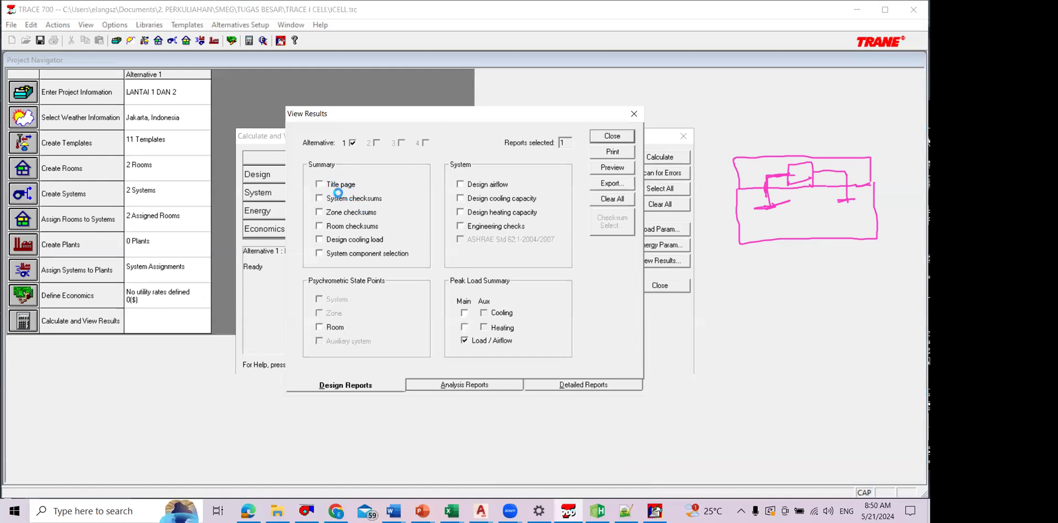
pyautogui.click(605, 170)
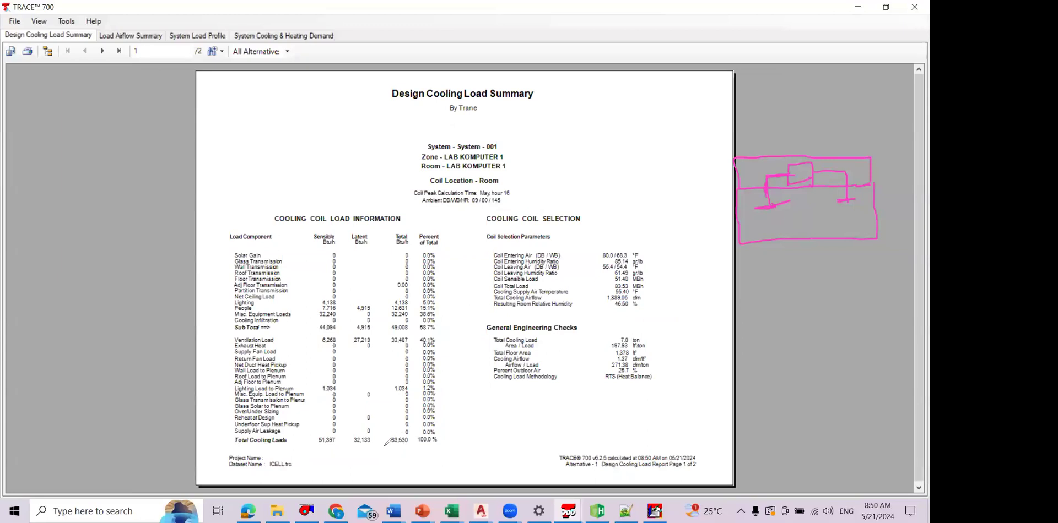
# Step: Examine the Design Cooling Load Summary, System Load Profile and Load / Airflow Summary reports for both LAB KOMPUTER systems
pyautogui.moveTo(401, 434); pyautogui.dragTo(404, 458)
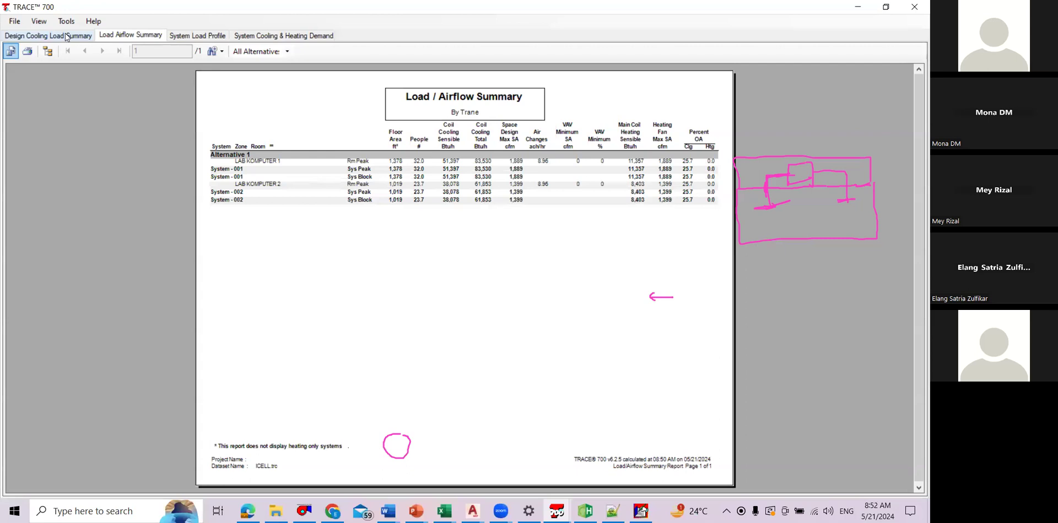
pyautogui.click(198, 36)
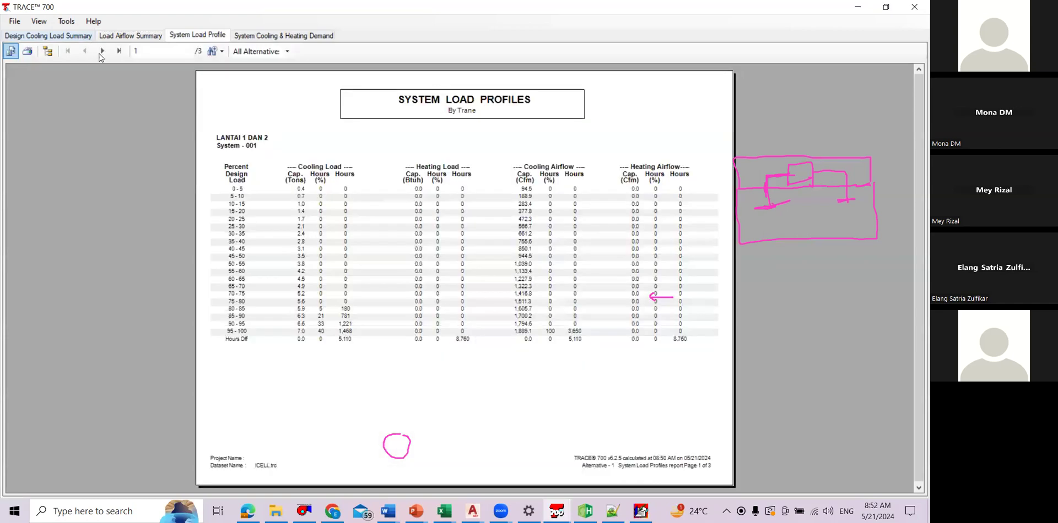
pyautogui.click(84, 36)
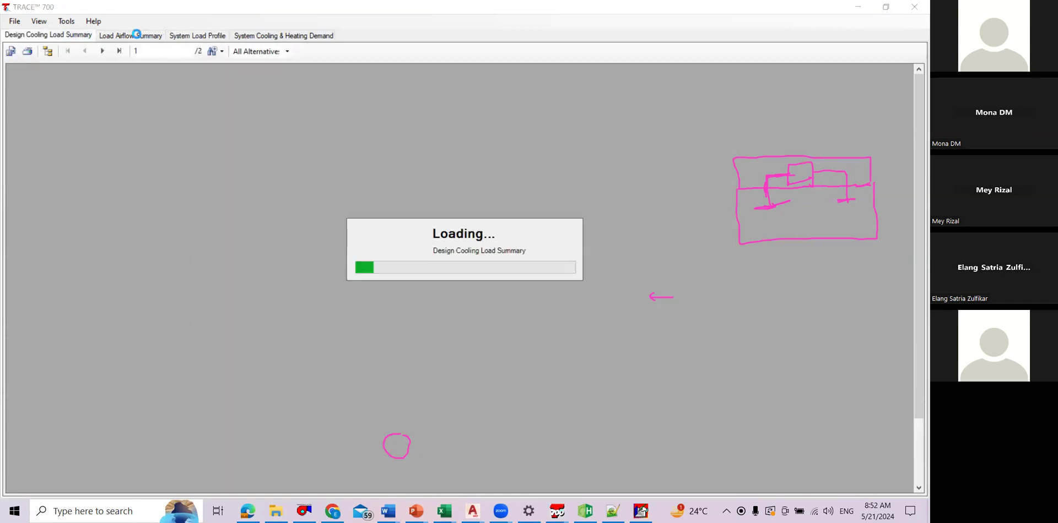
pyautogui.click(120, 37)
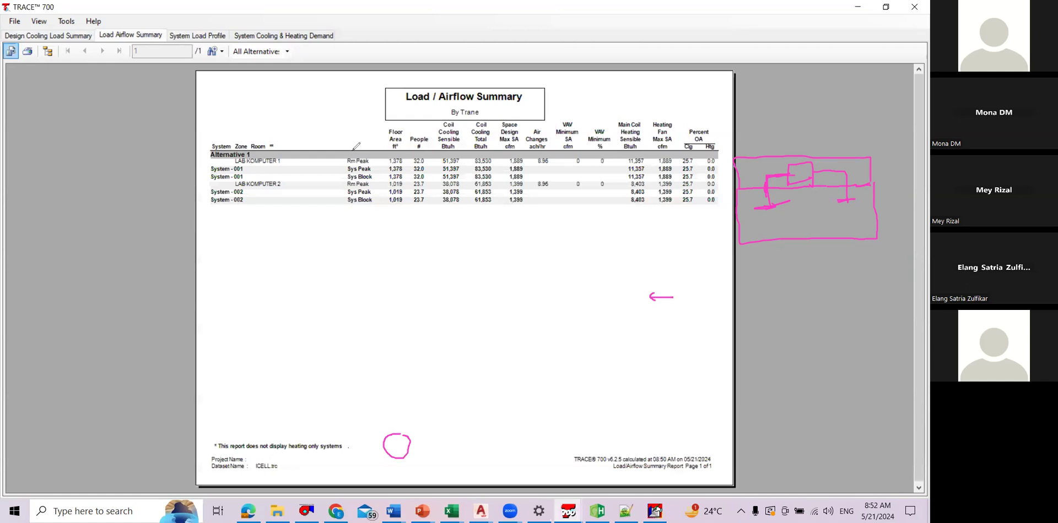
pyautogui.click(298, 173)
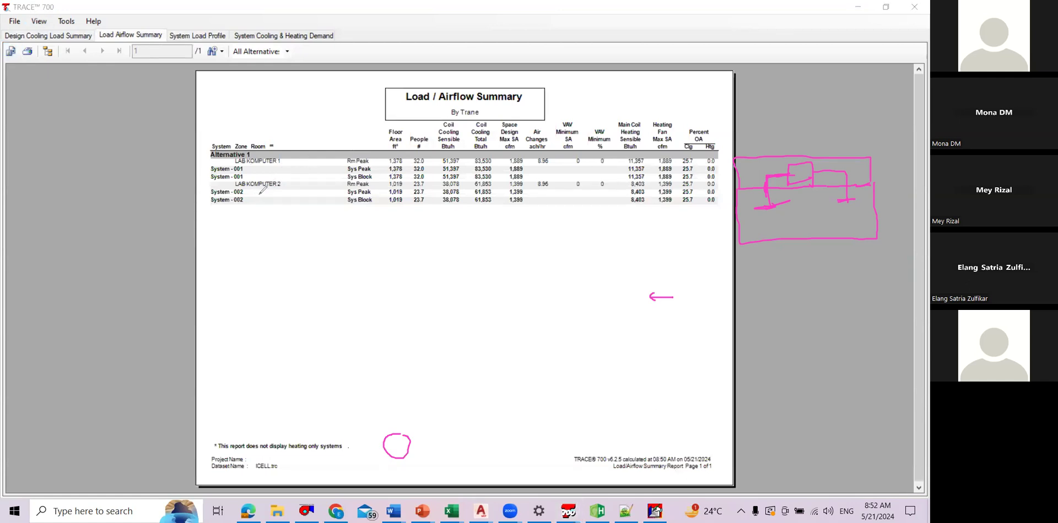
# Step: Close the report preview, the results selection and the calculation window
pyautogui.click(912, 7)
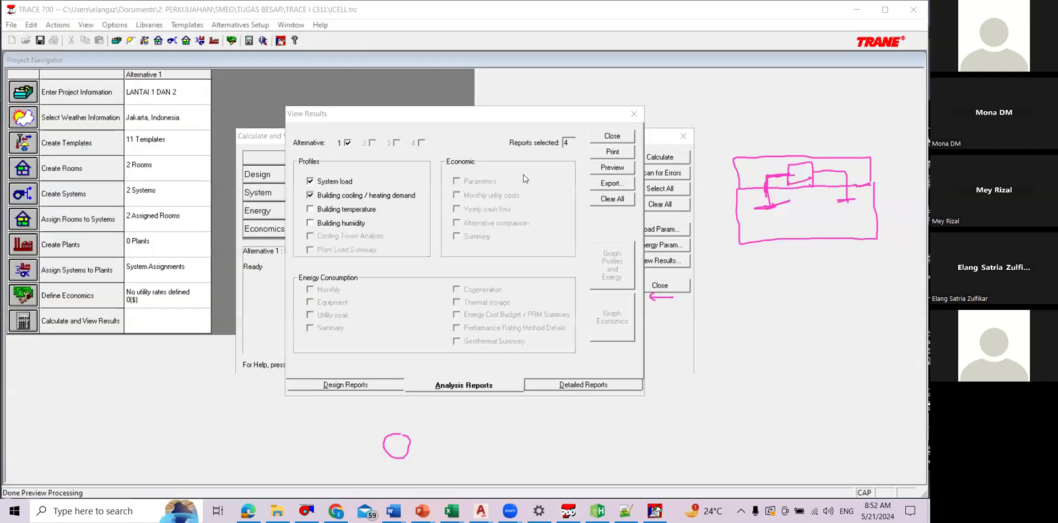
pyautogui.click(634, 114)
pyautogui.click(684, 136)
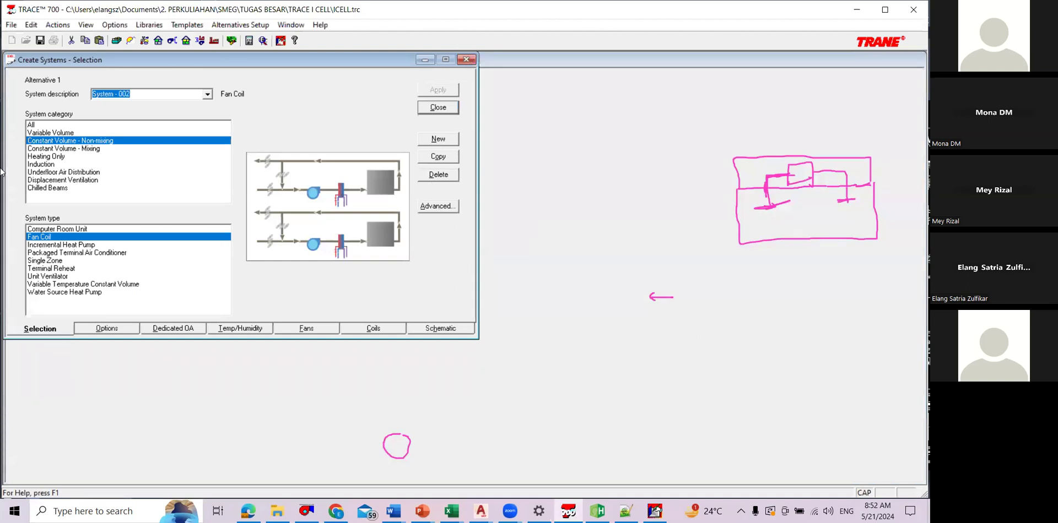
# Step: Try to delete System - 002 from the system definitions
pyautogui.press('Delete')
pyautogui.press('Return')
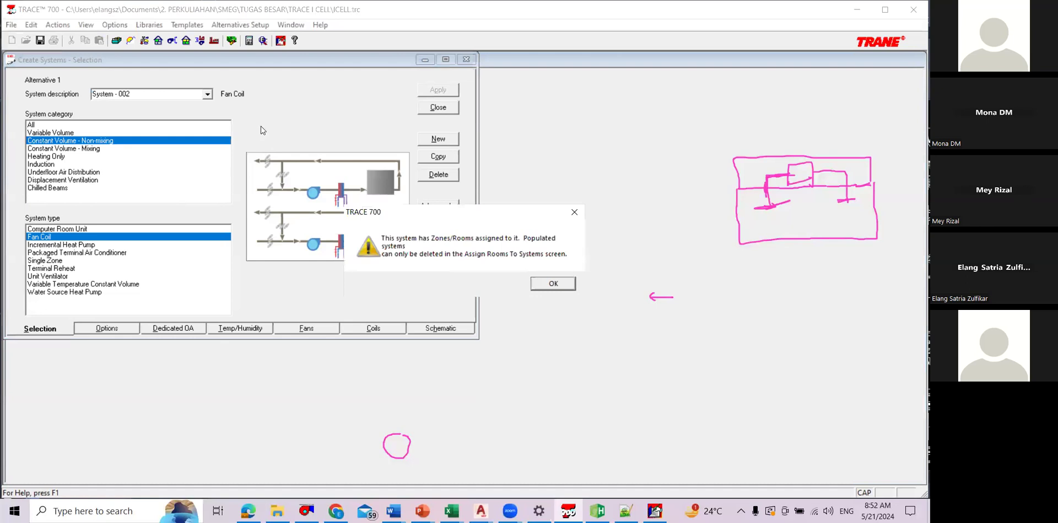
pyautogui.press('Return')
# Step: Unassign LAB KOMPUTER 2 from System - 002 and delete System - 002 in the room assignment
pyautogui.click(262, 132)
pyautogui.click(256, 140)
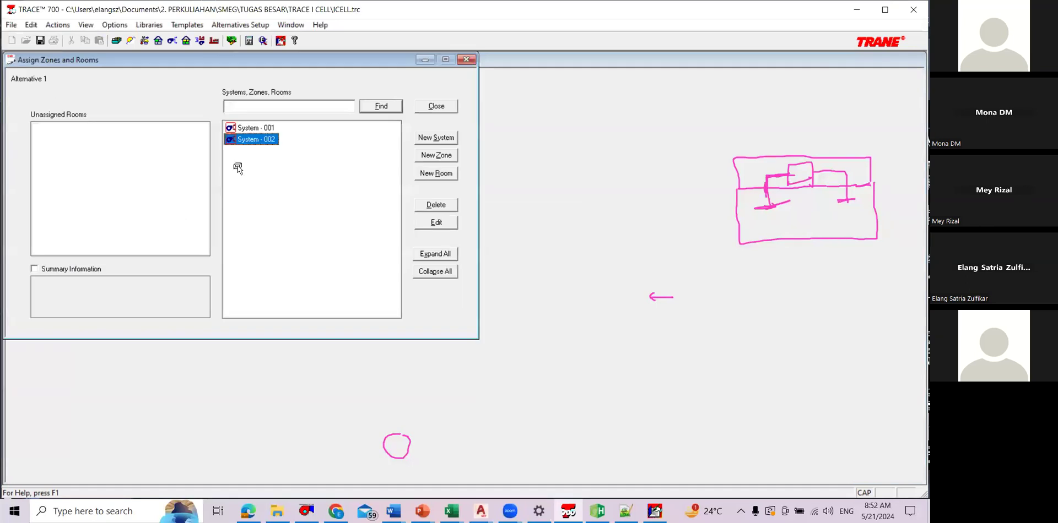
pyautogui.click(256, 128)
pyautogui.click(434, 253)
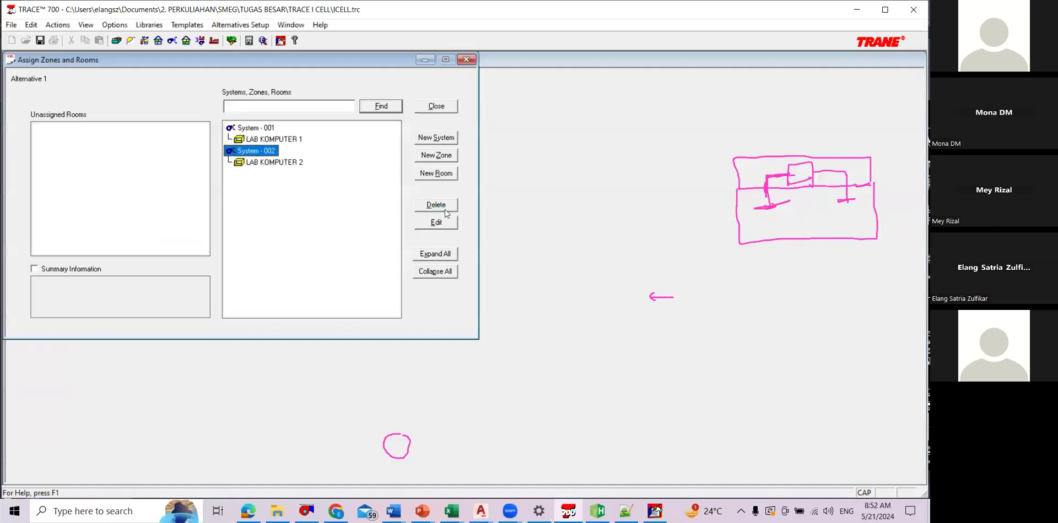
pyautogui.moveTo(282, 162); pyautogui.dragTo(101, 132)
pyautogui.press('Delete')
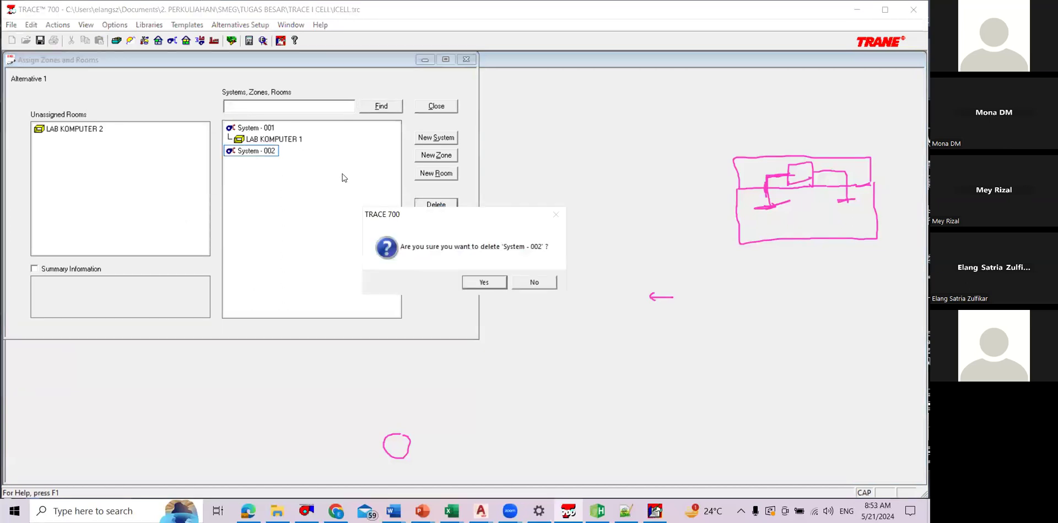
pyautogui.press('Return')
# Step: Assign LAB KOMPUTER 2 to System - 001 alongside LAB KOMPUTER 1 and close the room assignment
pyautogui.doubleClick(256, 127)
pyautogui.moveTo(75, 129); pyautogui.dragTo(282, 126)
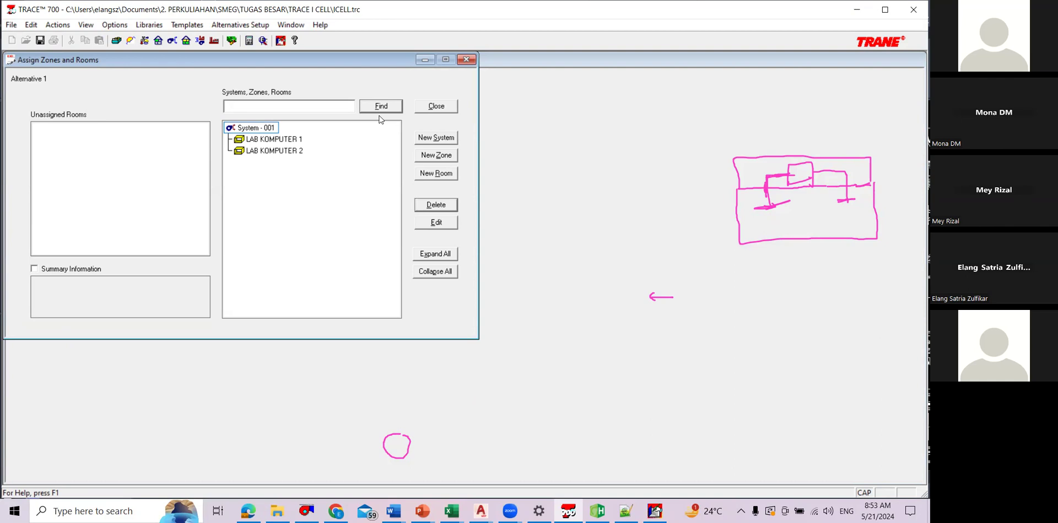
pyautogui.click(437, 106)
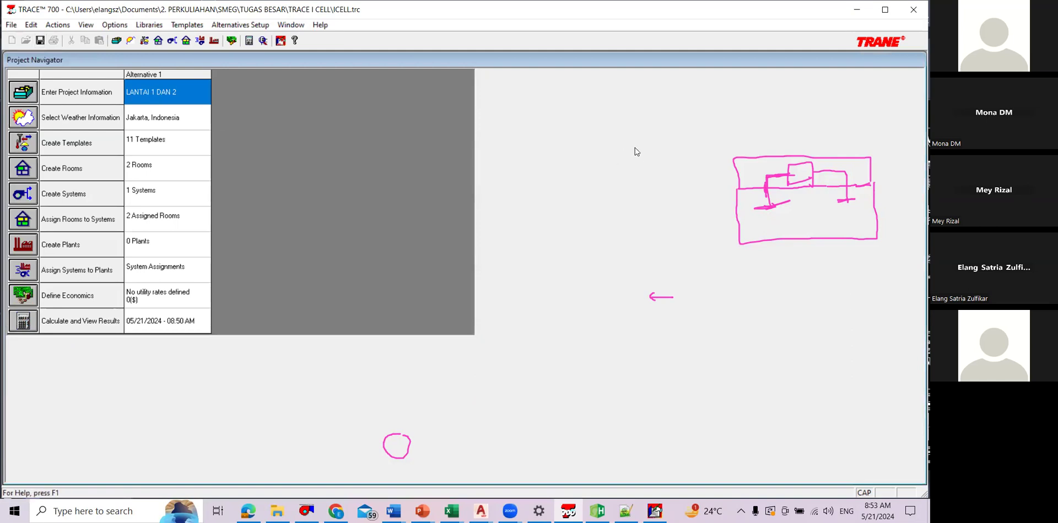
# Step: Recalculate Alternative 1 and preview the design cooling load and load / airflow reports
pyautogui.scroll(-3, 615, 147)
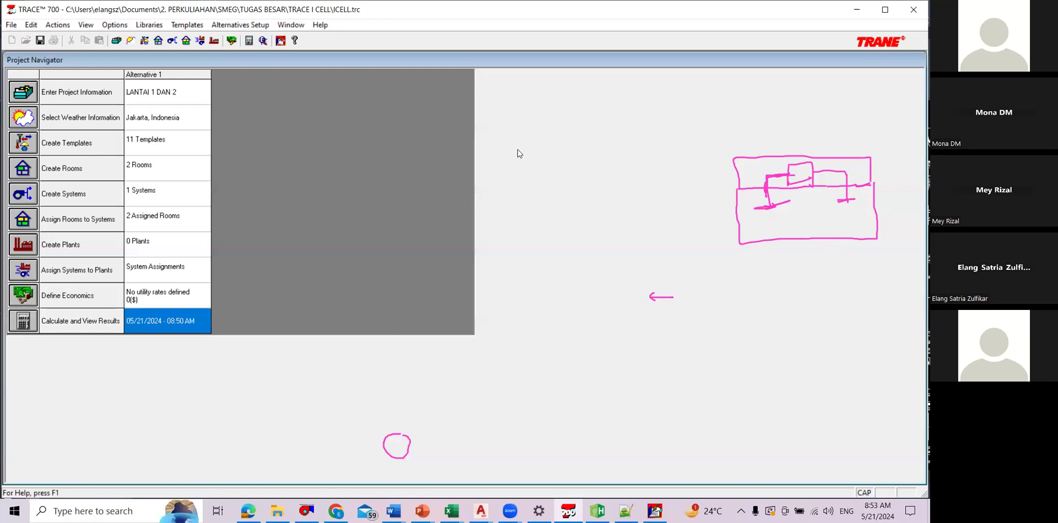
pyautogui.click(173, 41)
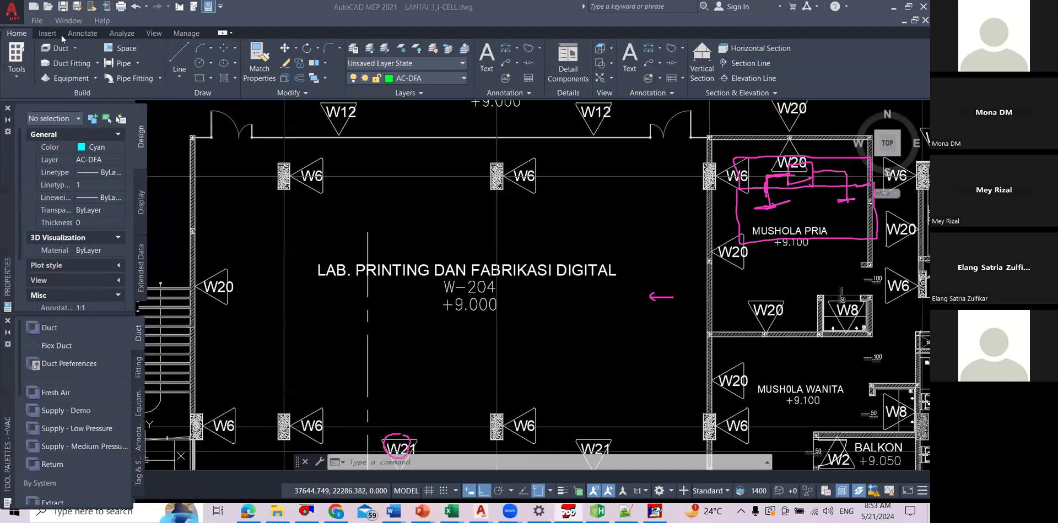
pyautogui.hotkey('alt', 'Tab')
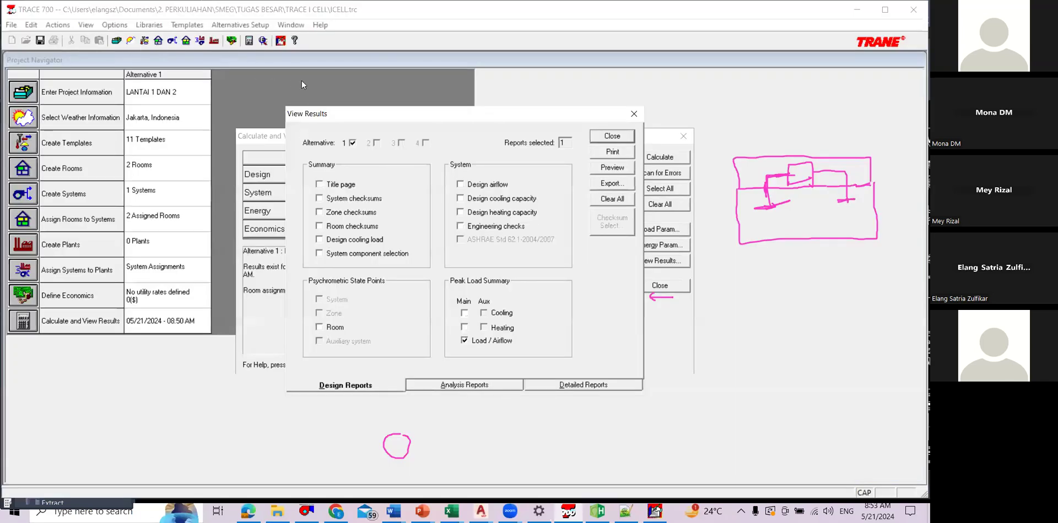
pyautogui.hotkey('alt', 'Tab')
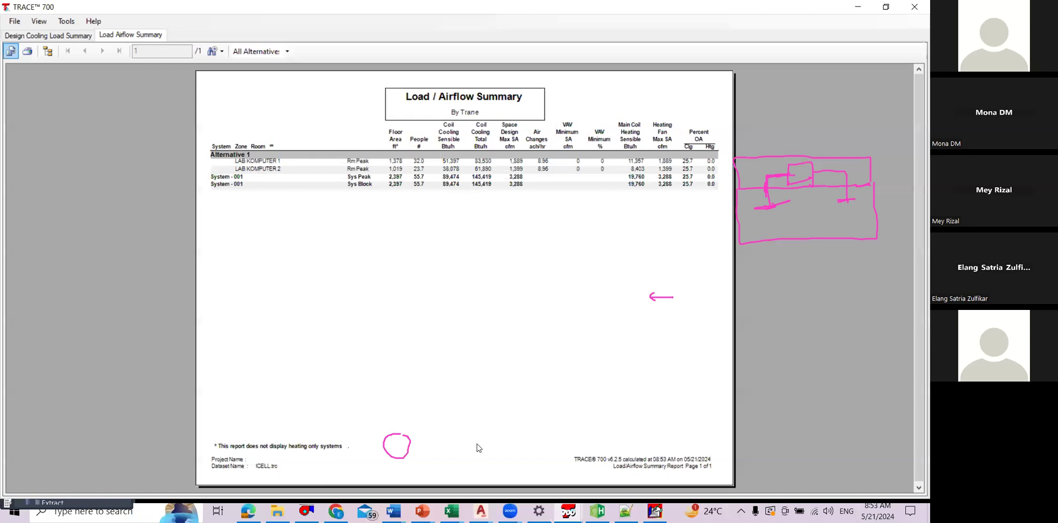
# Step: Enlarge the Load / Airflow Summary report to 150% to read the System - 001 peak and block loads
pyautogui.click(358, 171)
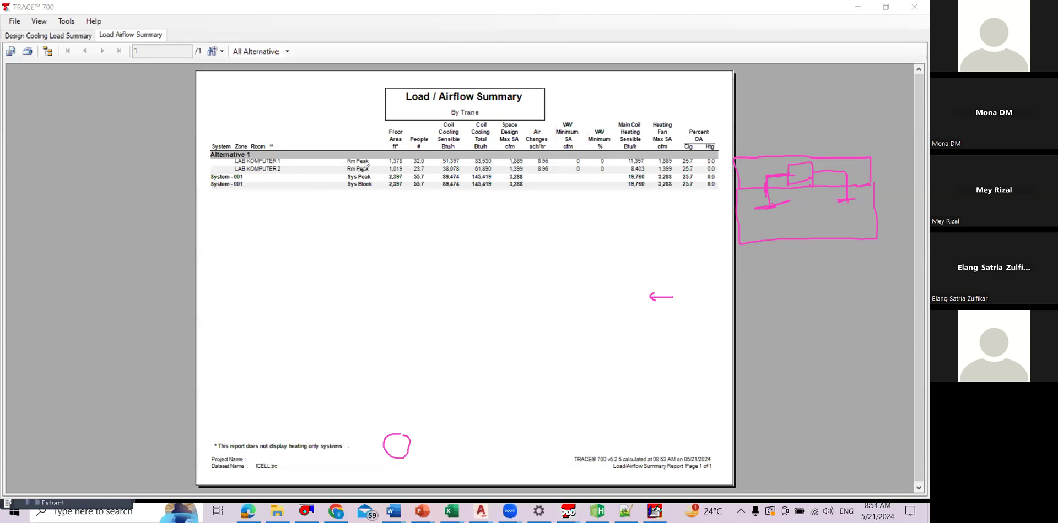
pyautogui.click(222, 52)
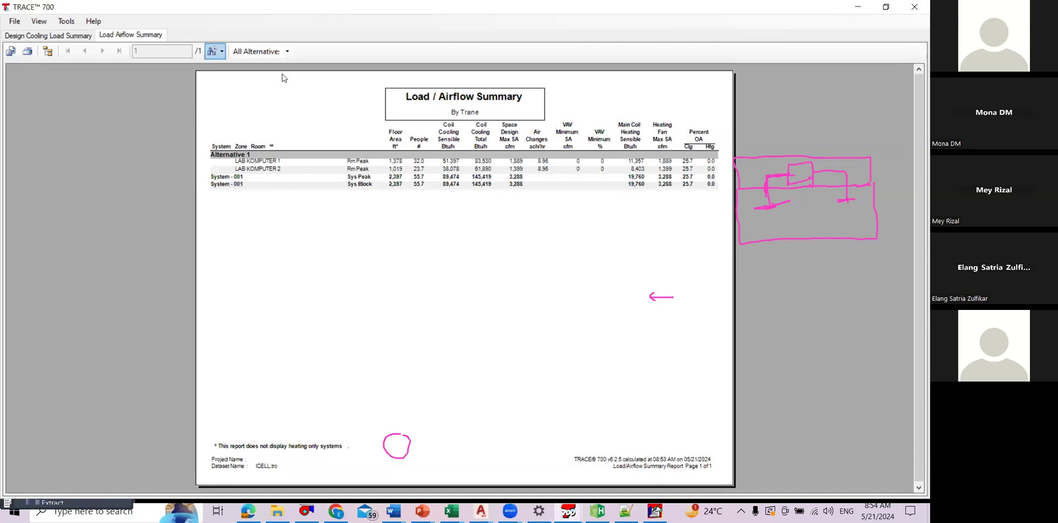
pyautogui.click(216, 51)
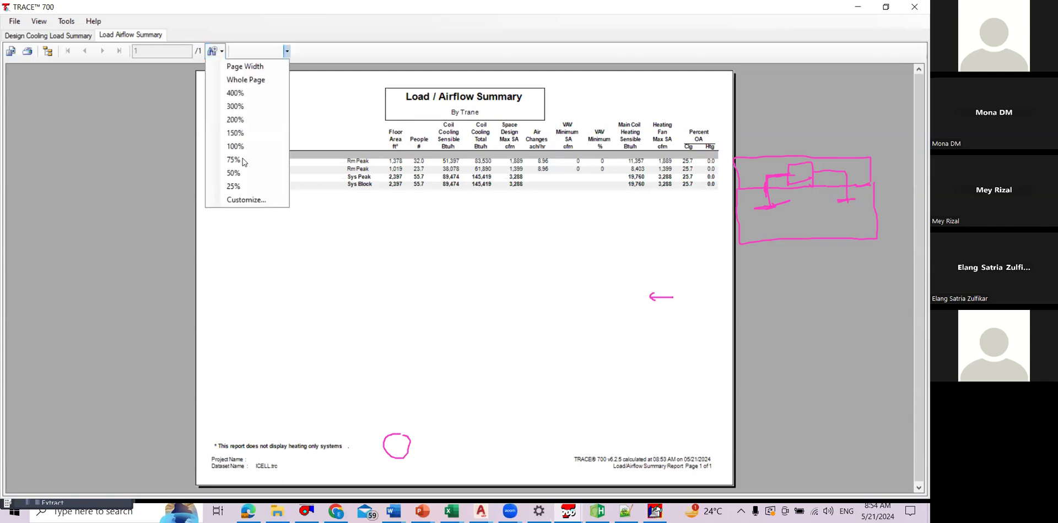
pyautogui.click(250, 133)
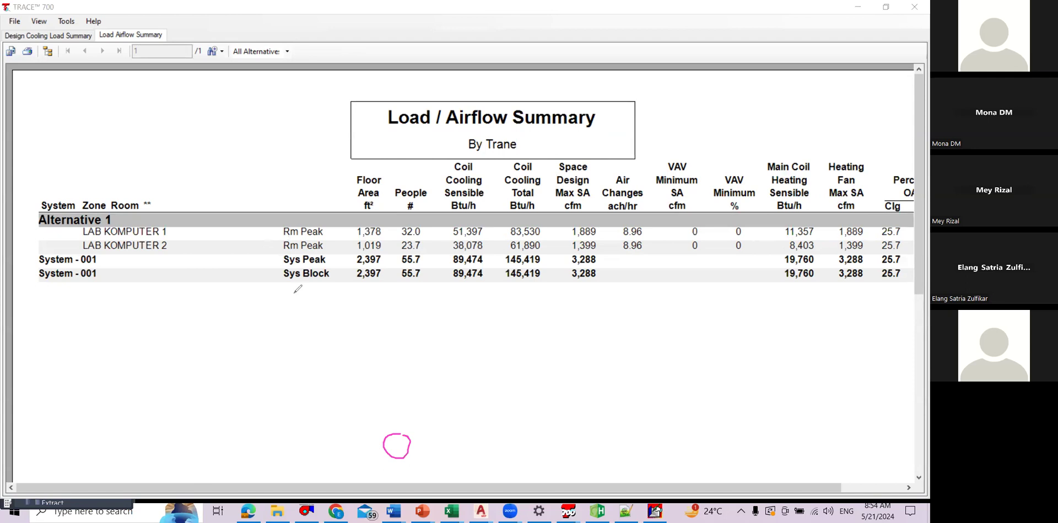
pyautogui.moveTo(334, 263)
pyautogui.mouseDown()
pyautogui.moveTo(296, 282)
pyautogui.moveTo(614, 278)
pyautogui.moveTo(571, 264)
pyautogui.moveTo(314, 270)
pyautogui.mouseUp()
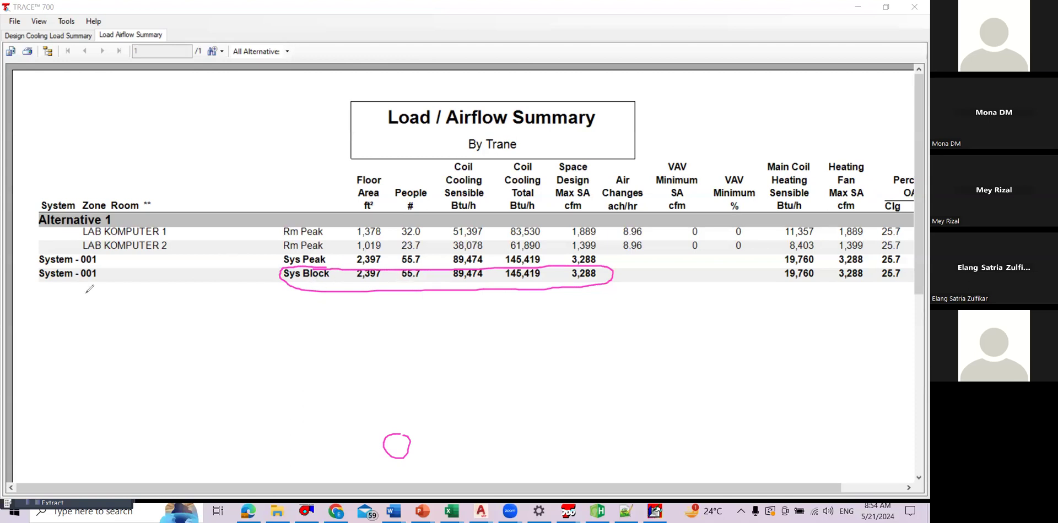
pyautogui.moveTo(84, 331)
pyautogui.mouseDown()
pyautogui.moveTo(140, 423)
pyautogui.moveTo(269, 412)
pyautogui.moveTo(113, 323)
pyautogui.moveTo(92, 329)
pyautogui.moveTo(131, 426)
pyautogui.mouseUp()
pyautogui.moveTo(209, 327); pyautogui.dragTo(209, 424)
pyautogui.moveTo(86, 370); pyautogui.dragTo(260, 364)
pyautogui.moveTo(98, 342)
pyautogui.mouseDown()
pyautogui.moveTo(99, 408)
pyautogui.moveTo(124, 402)
pyautogui.mouseUp()
pyautogui.moveTo(150, 346); pyautogui.dragTo(169, 394)
pyautogui.click(154, 387)
pyautogui.moveTo(165, 388); pyautogui.dragTo(167, 405)
pyautogui.moveTo(233, 342); pyautogui.dragTo(235, 358)
pyautogui.moveTo(234, 341); pyautogui.dragTo(241, 340)
pyautogui.moveTo(242, 376); pyautogui.dragTo(238, 400)
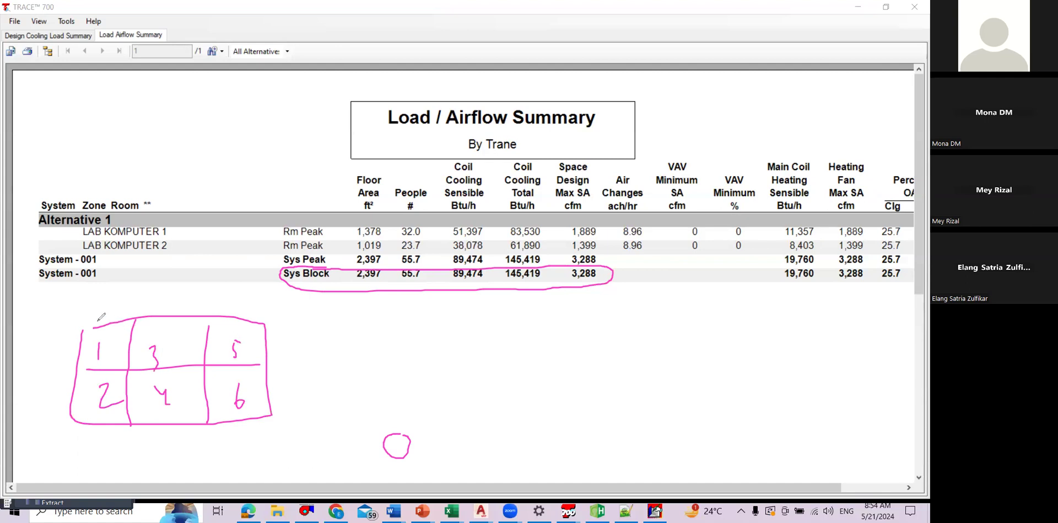
pyautogui.moveTo(115, 326); pyautogui.dragTo(124, 297)
pyautogui.moveTo(119, 304); pyautogui.dragTo(145, 289)
pyautogui.moveTo(92, 402)
pyautogui.mouseDown()
pyautogui.moveTo(88, 453)
pyautogui.moveTo(145, 484)
pyautogui.mouseUp()
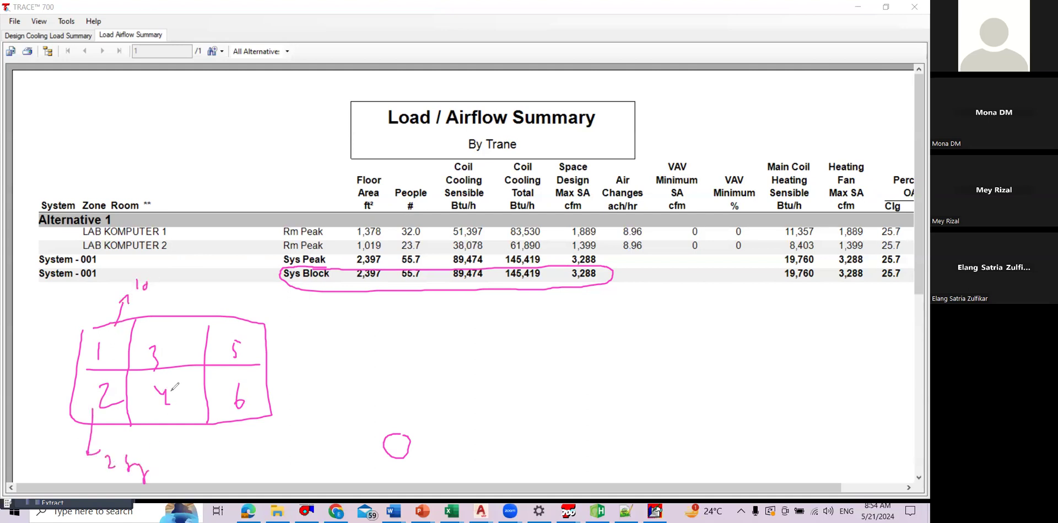
pyautogui.moveTo(178, 330)
pyautogui.mouseDown()
pyautogui.moveTo(193, 286)
pyautogui.moveTo(199, 298)
pyautogui.mouseUp()
pyautogui.click(442, 38)
pyautogui.moveTo(323, 253); pyautogui.dragTo(300, 251)
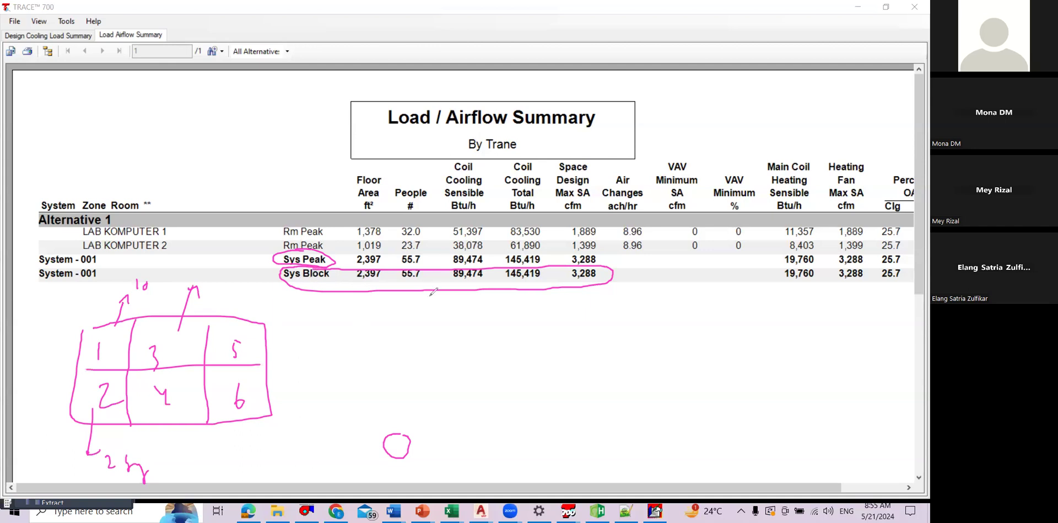
pyautogui.click(394, 442)
pyautogui.moveTo(159, 315)
pyautogui.mouseDown()
pyautogui.moveTo(89, 320)
pyautogui.moveTo(82, 364)
pyautogui.moveTo(199, 364)
pyautogui.moveTo(140, 314)
pyautogui.moveTo(77, 347)
pyautogui.moveTo(80, 369)
pyautogui.moveTo(114, 365)
pyautogui.mouseUp()
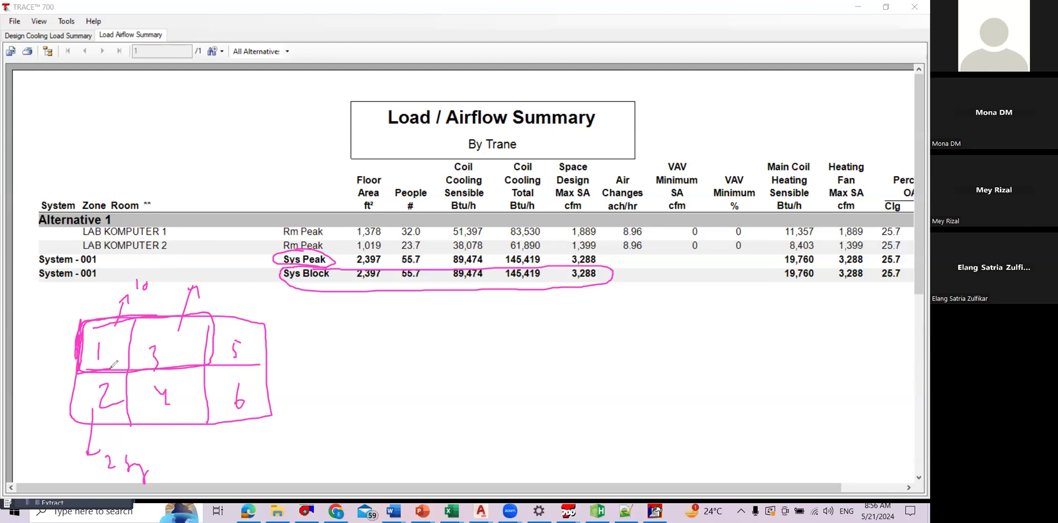
pyautogui.moveTo(113, 364)
pyautogui.mouseDown()
pyautogui.moveTo(148, 368)
pyautogui.moveTo(124, 316)
pyautogui.moveTo(38, 321)
pyautogui.mouseUp()
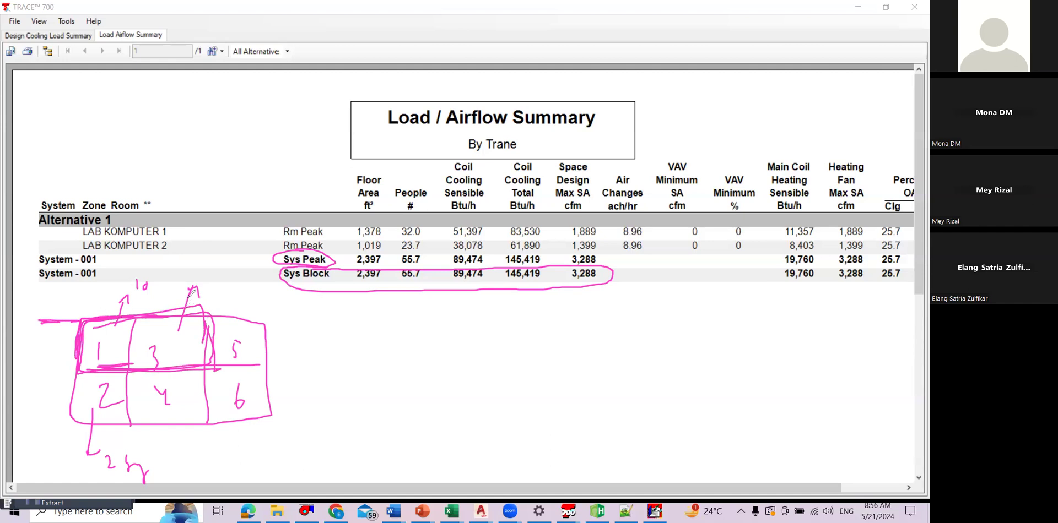
pyautogui.moveTo(156, 392)
pyautogui.mouseDown()
pyautogui.moveTo(93, 420)
pyautogui.moveTo(256, 344)
pyautogui.moveTo(246, 350)
pyautogui.mouseUp()
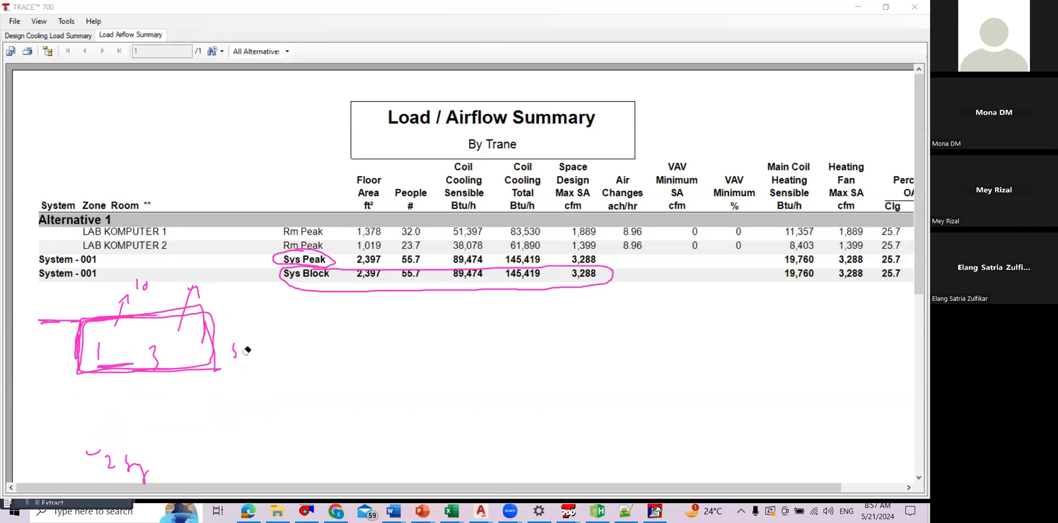
pyautogui.moveTo(138, 313); pyautogui.dragTo(144, 359)
pyautogui.moveTo(139, 313); pyautogui.dragTo(142, 329)
pyautogui.moveTo(213, 315)
pyautogui.mouseDown()
pyautogui.moveTo(390, 308)
pyautogui.moveTo(435, 439)
pyautogui.mouseUp()
pyautogui.moveTo(207, 435); pyautogui.dragTo(126, 388)
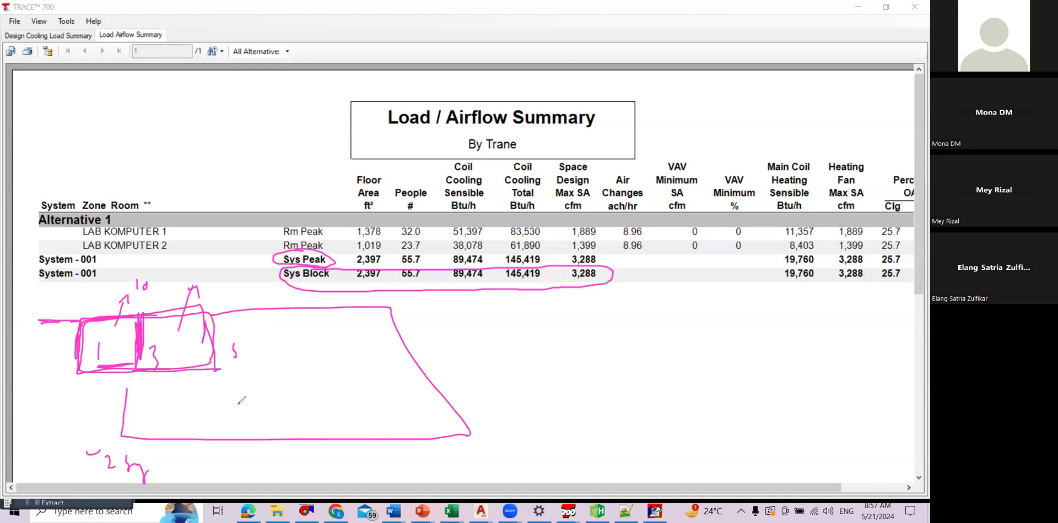
pyautogui.moveTo(394, 428)
pyautogui.mouseDown()
pyautogui.moveTo(399, 387)
pyautogui.moveTo(425, 388)
pyautogui.mouseUp()
pyautogui.moveTo(350, 313); pyautogui.dragTo(391, 348)
pyautogui.moveTo(292, 433); pyautogui.dragTo(362, 455)
pyautogui.moveTo(340, 391); pyautogui.dragTo(402, 388)
pyautogui.click(409, 42)
pyautogui.moveTo(118, 333)
pyautogui.mouseDown()
pyautogui.moveTo(79, 345)
pyautogui.moveTo(147, 300)
pyautogui.moveTo(185, 294)
pyautogui.moveTo(160, 336)
pyautogui.moveTo(130, 479)
pyautogui.moveTo(157, 466)
pyautogui.moveTo(105, 457)
pyautogui.moveTo(262, 362)
pyautogui.moveTo(335, 416)
pyautogui.moveTo(419, 384)
pyautogui.mouseUp()
pyautogui.click(277, 62)
pyautogui.moveTo(507, 359)
pyautogui.mouseDown()
pyautogui.moveTo(505, 306)
pyautogui.moveTo(516, 319)
pyautogui.mouseUp()
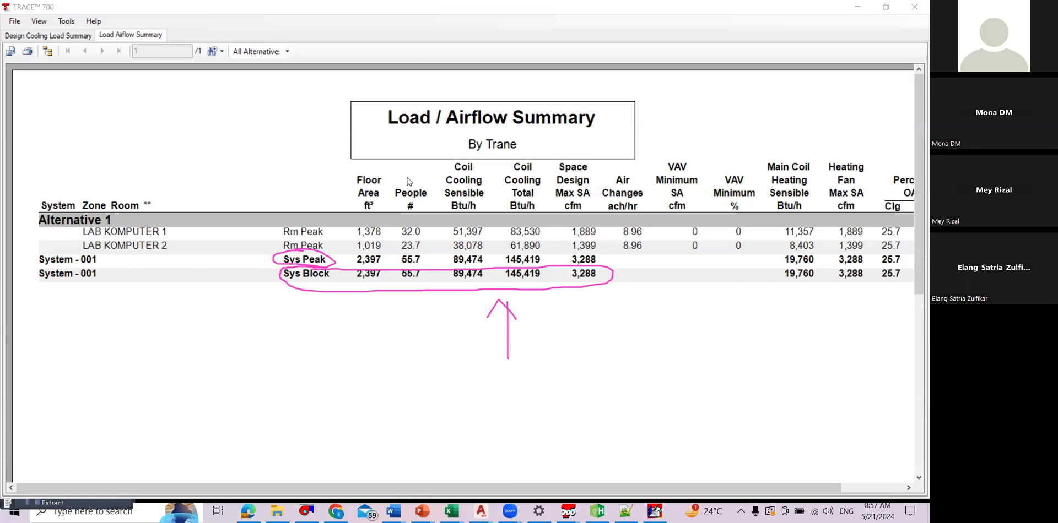
# Step: Switch to the 24-05-29_EXCEL MVAC ICELL spreadsheet in Chrome and enter the formula =145419/12000 in cell J17
pyautogui.hotkey('alt', 'Tab')
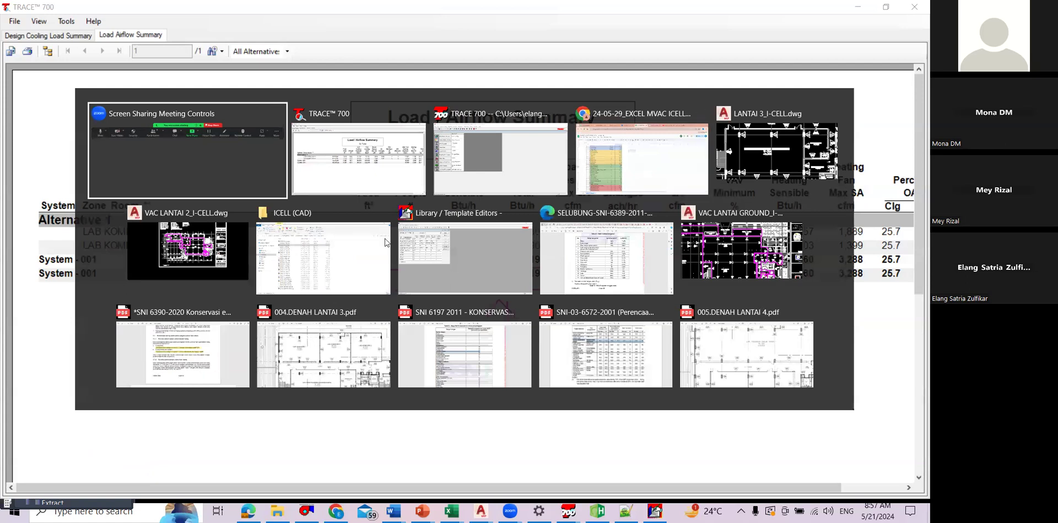
pyautogui.click(627, 154)
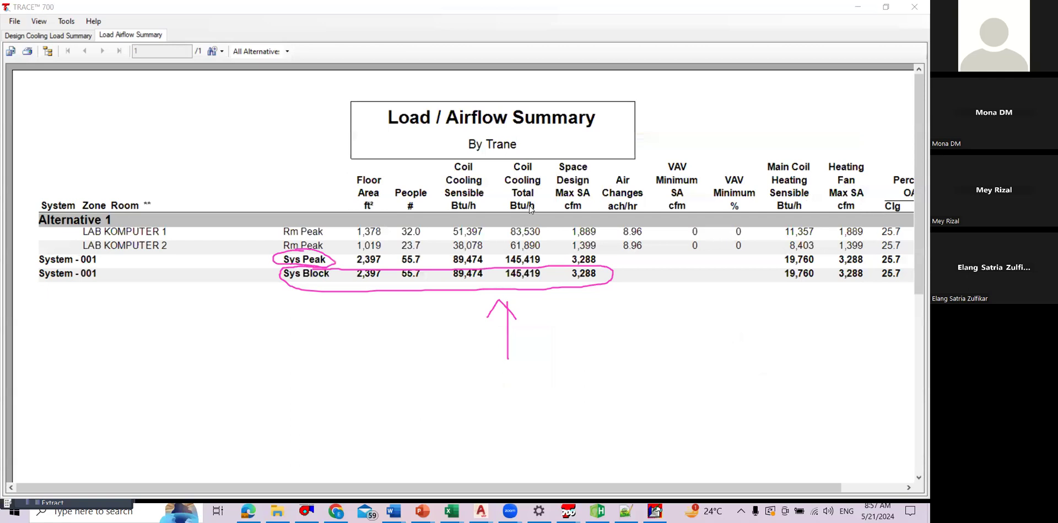
pyautogui.hotkey('alt', 'Tab')
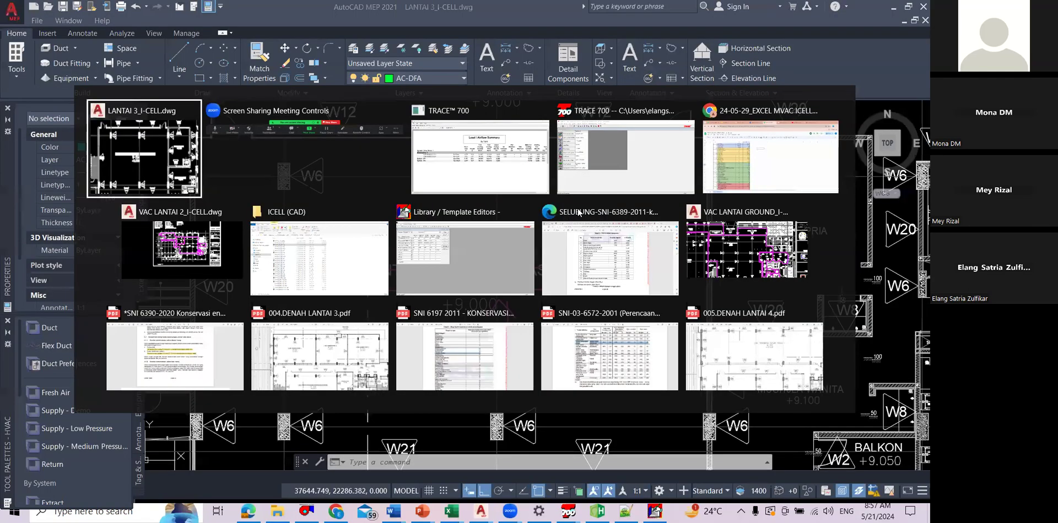
pyautogui.click(742, 124)
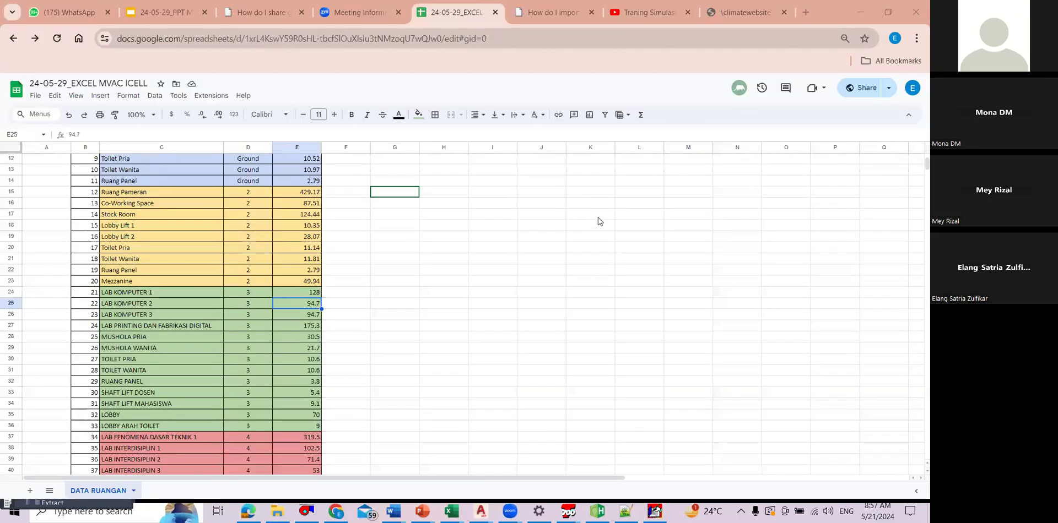
pyautogui.click(550, 215)
pyautogui.write('=145419/12000')
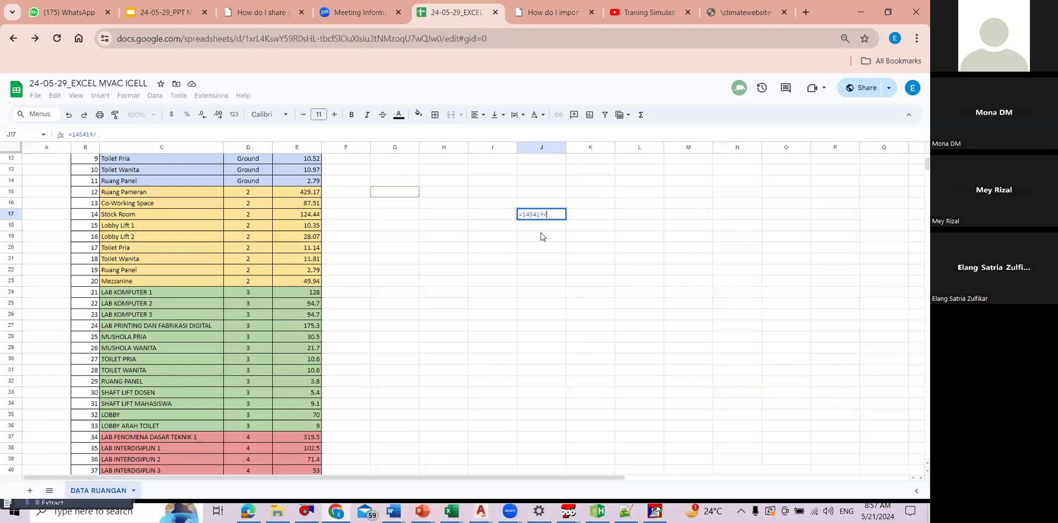
pyautogui.press('Return')
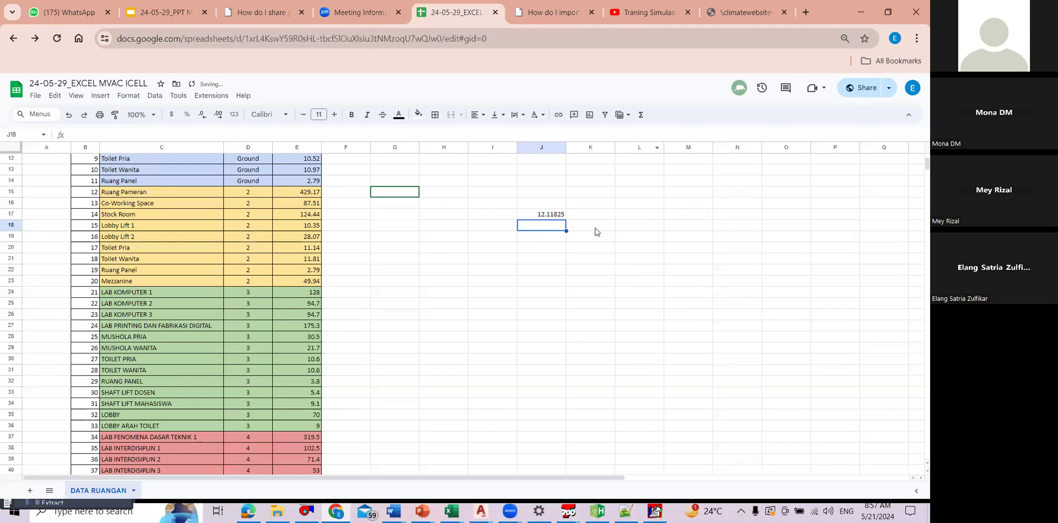
# Step: Enter 12 TR in cell J18 and the label kapasitas chiller in K18, and switch back to the TRACE 700 report
pyautogui.write('12 TR')
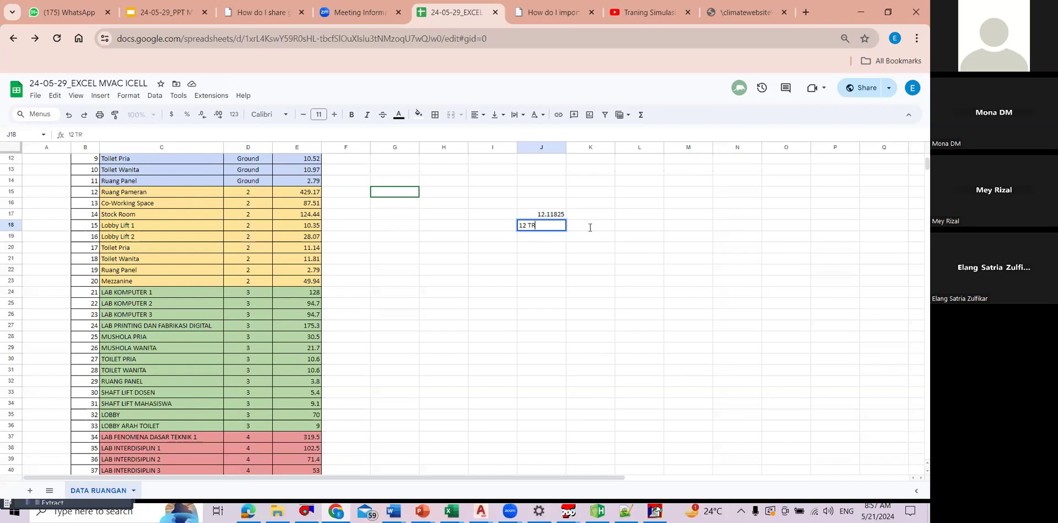
pyautogui.click(590, 228)
pyautogui.write('kapasitas chiller')
pyautogui.press('Return')
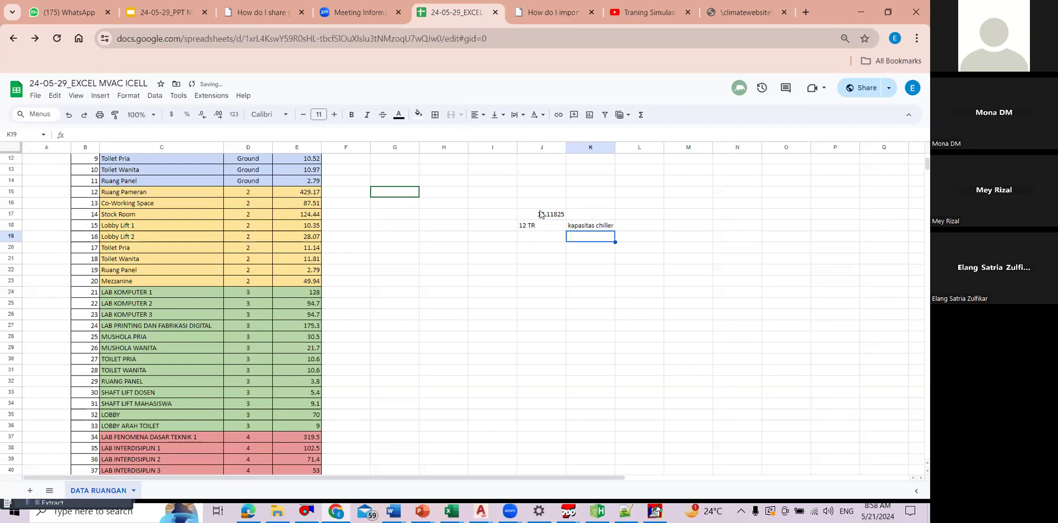
pyautogui.click(540, 215)
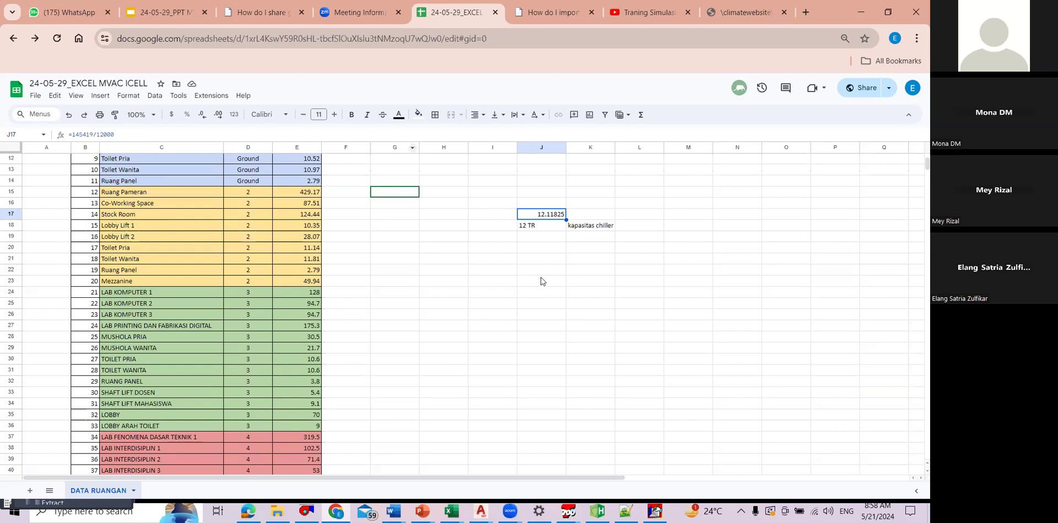
pyautogui.hotkey('alt', 'Tab')
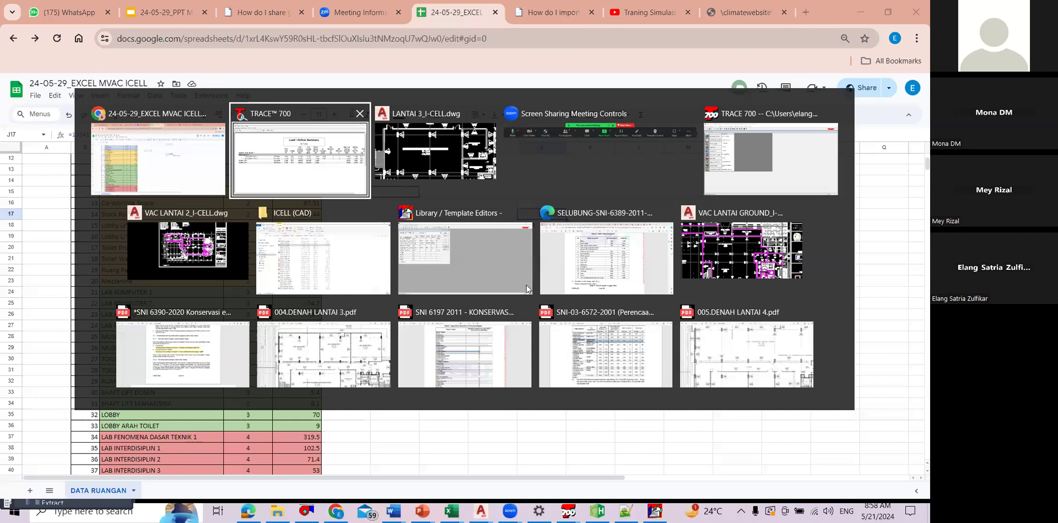
# Step: Return to the browser and search Google for 12 TR chiller in a new tab
pyautogui.press('Escape')
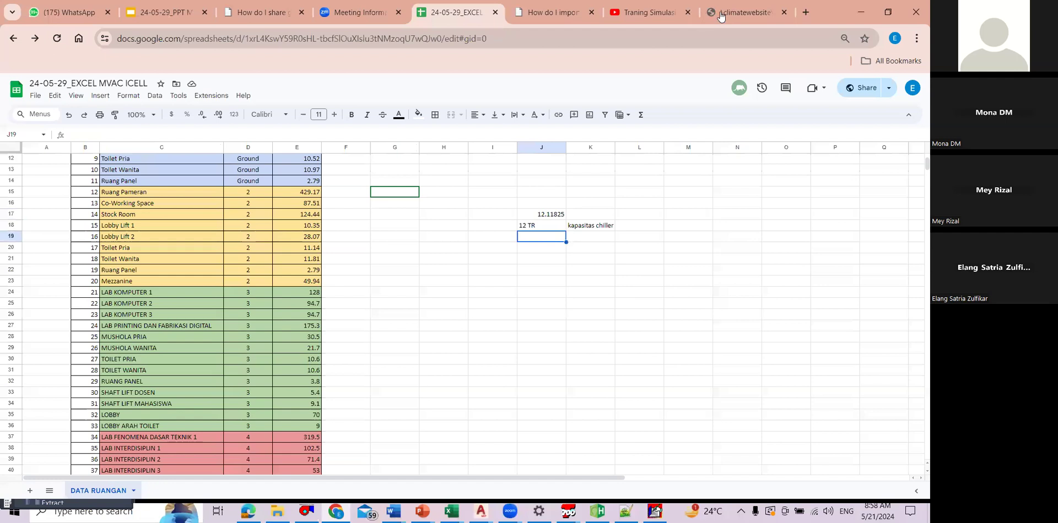
pyautogui.press('Up')
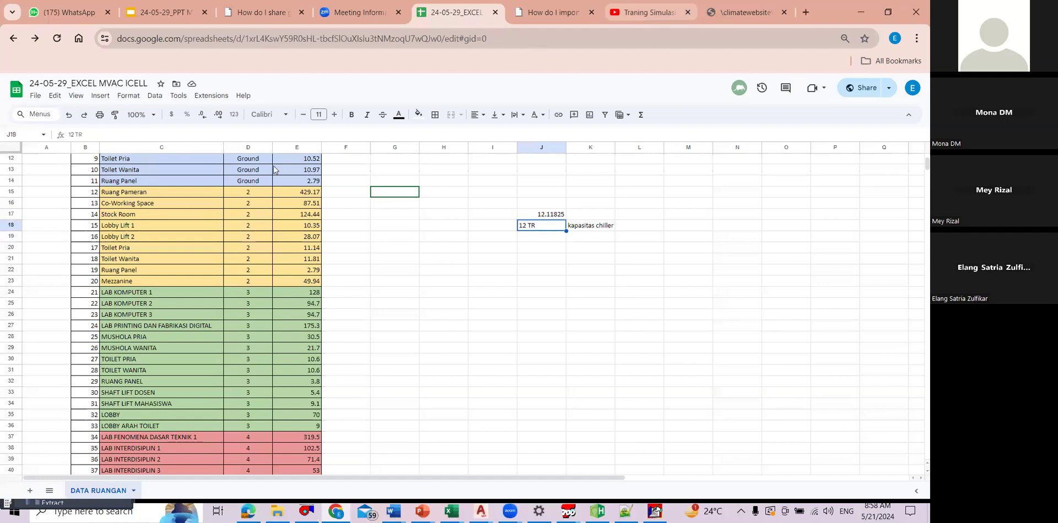
pyautogui.click(746, 12)
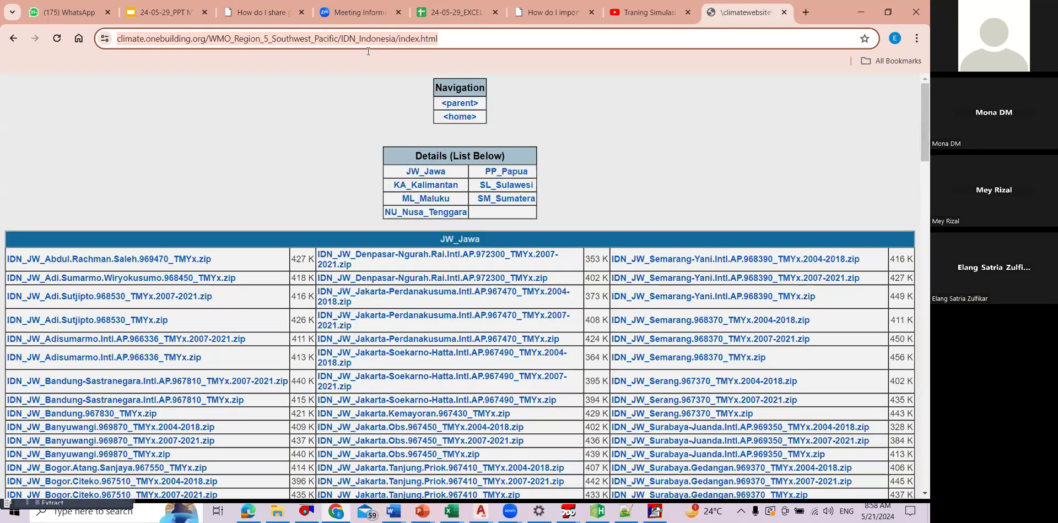
pyautogui.hotkey('ctrl', 't')
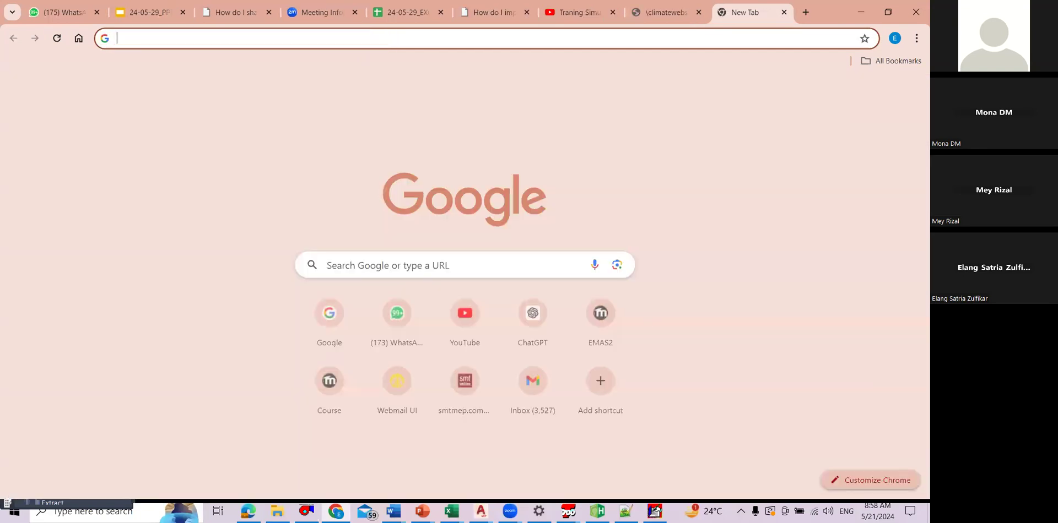
pyautogui.write('google.co.id')
pyautogui.press('Return')
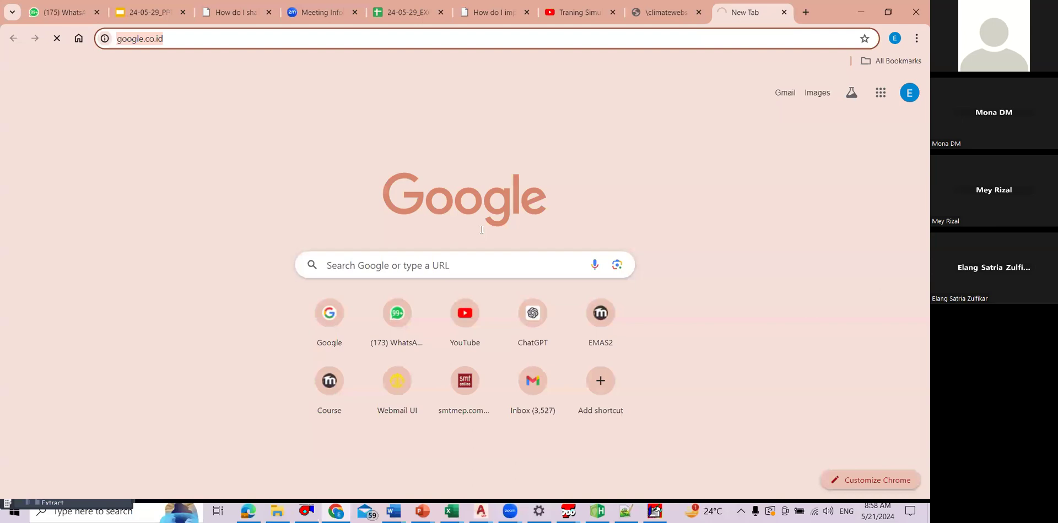
pyautogui.write('12 TR chiller')
pyautogui.press('Return')
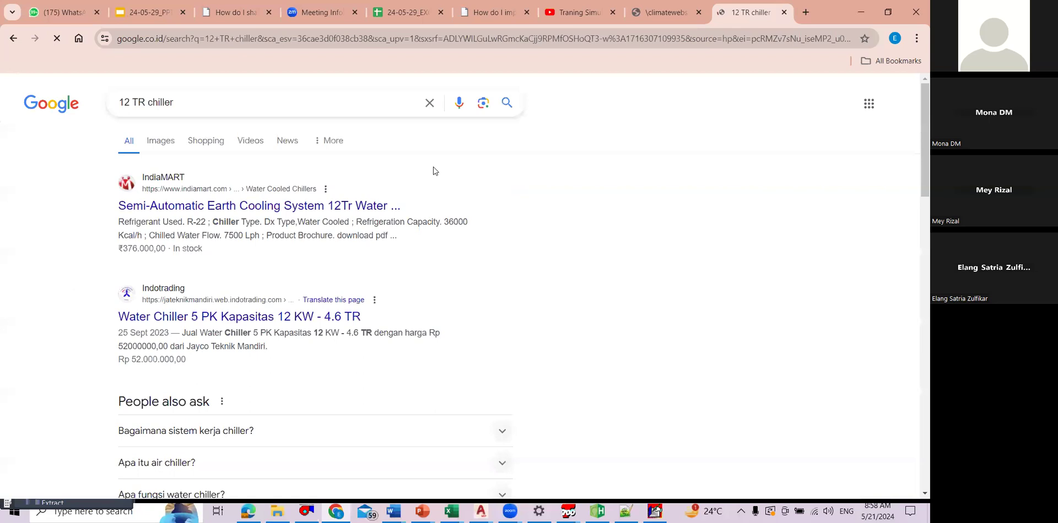
# Step: Go back to the 24-05-29_EXCEL MVAC ICELL spreadsheet and enter the formula =80/100*120 in cell H120
pyautogui.hotkey('alt', 'Tab')
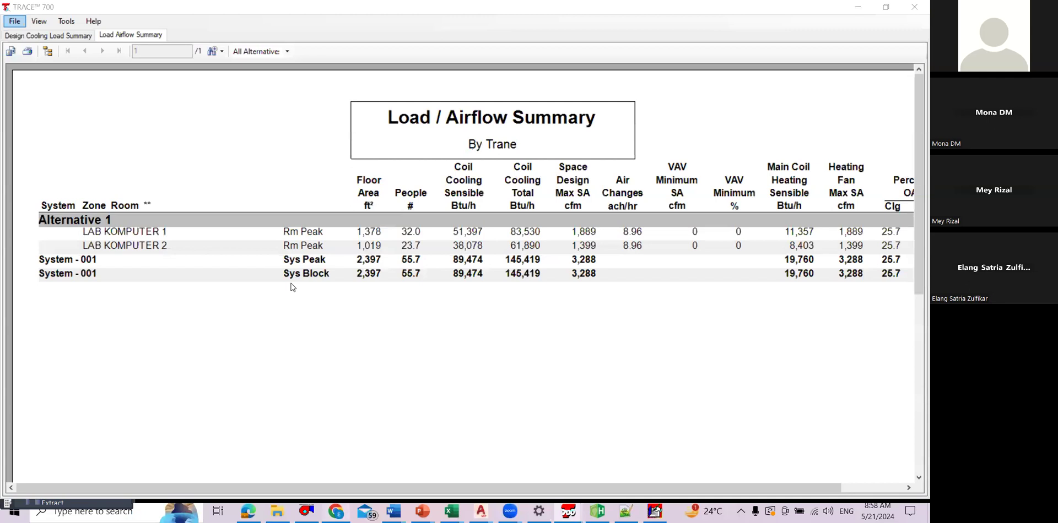
pyautogui.hotkey('alt', 'Tab')
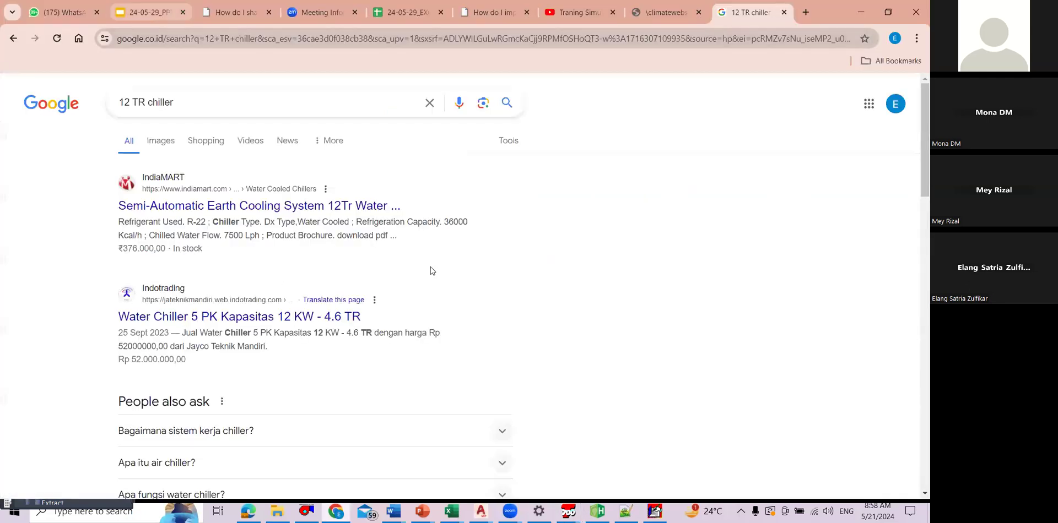
pyautogui.hotkey('ctrl', '5')
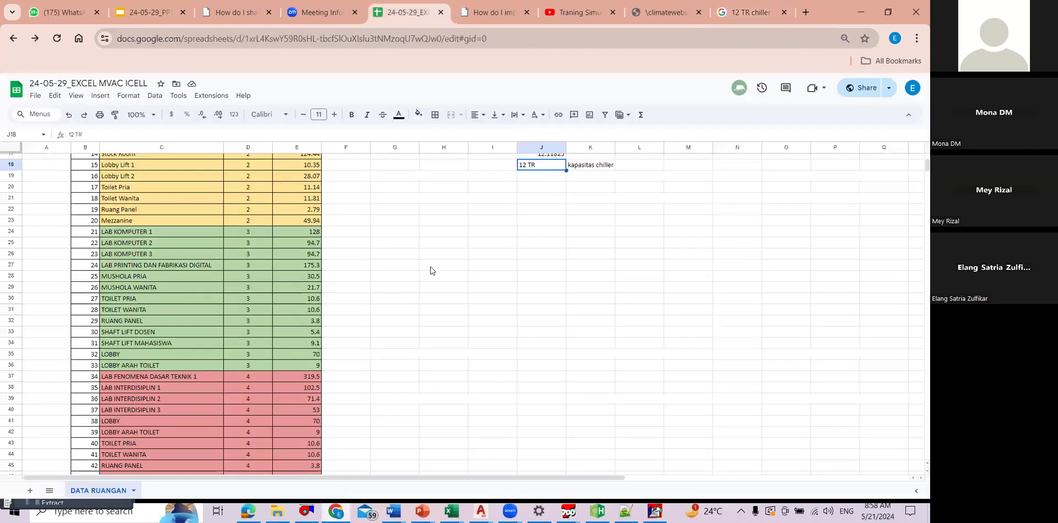
pyautogui.scroll(-20, 431, 267)
pyautogui.scroll(3, 431, 267)
pyautogui.click(161, 339)
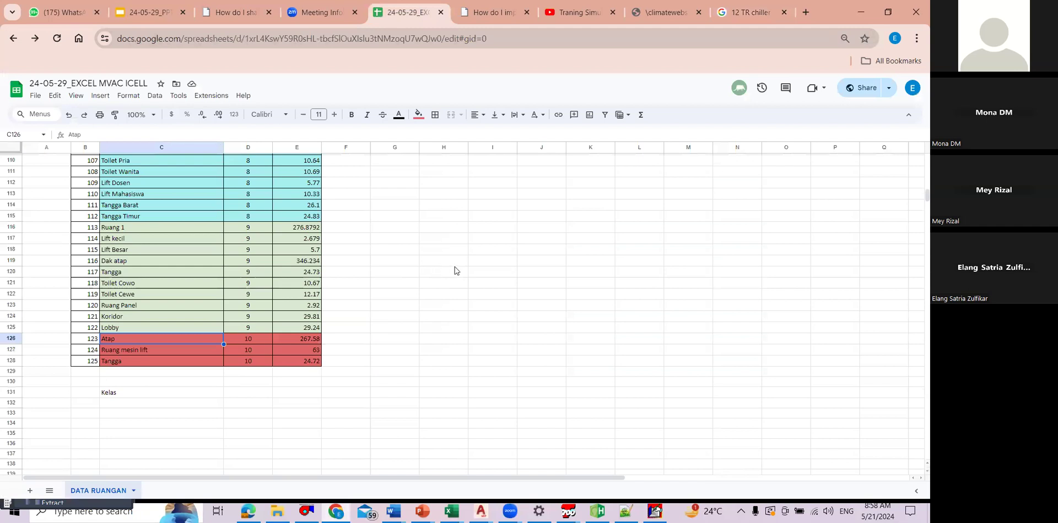
pyautogui.click(453, 271)
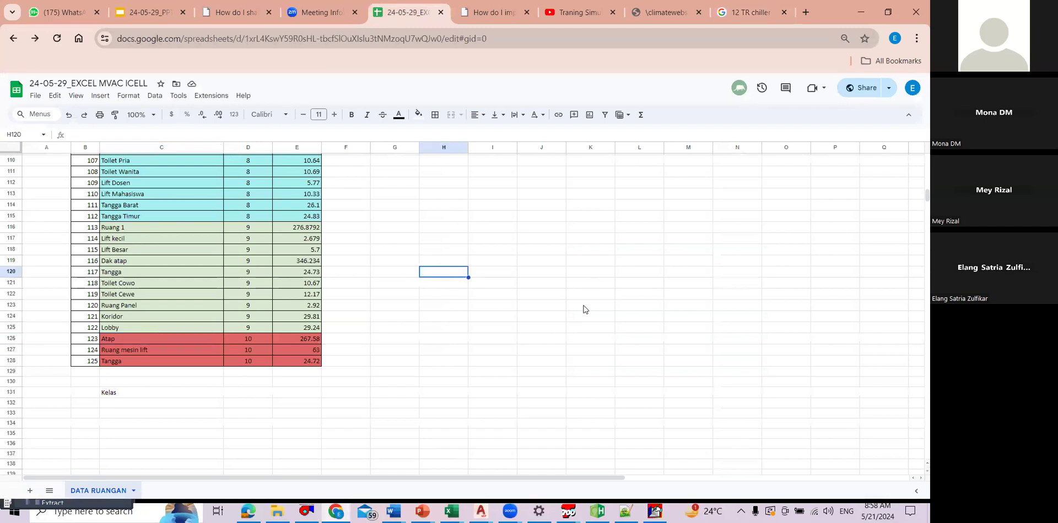
pyautogui.write('=80/100*120')
# Step: Switch to the TRACE 700 report, look up the installed Hourly Analysis Program versions in Windows search, and close the search
pyautogui.hotkey('alt', 'Tab')
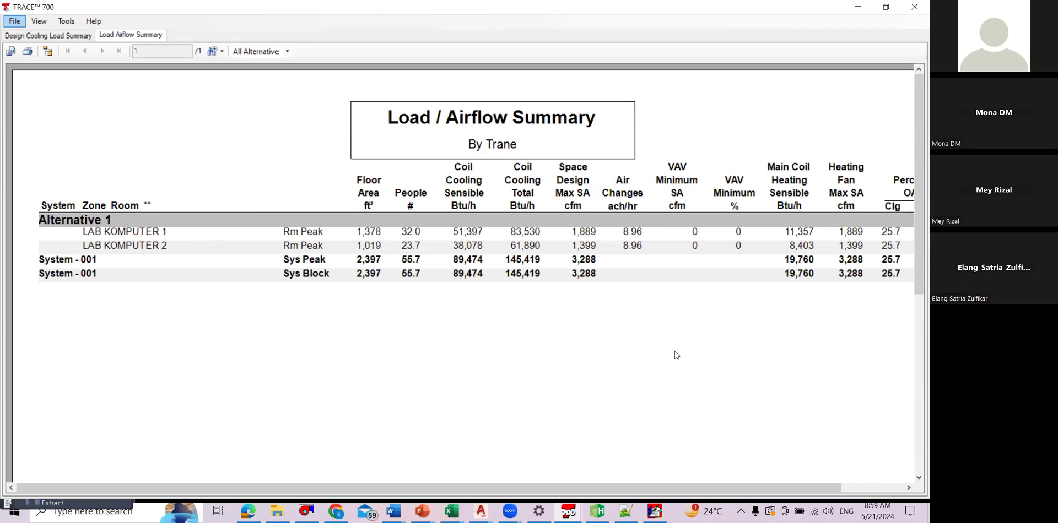
pyautogui.press('super+s')
pyautogui.write('hou')
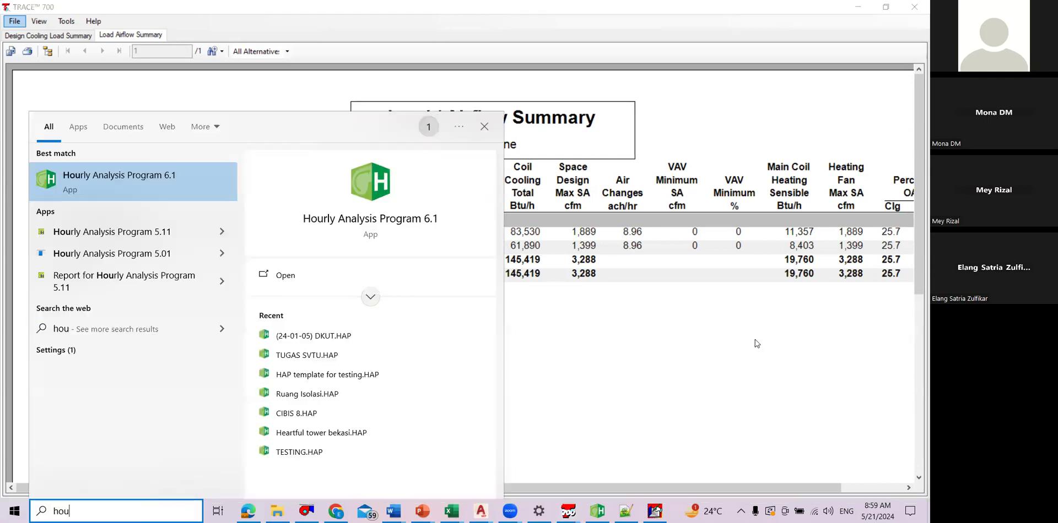
pyautogui.press('Escape')
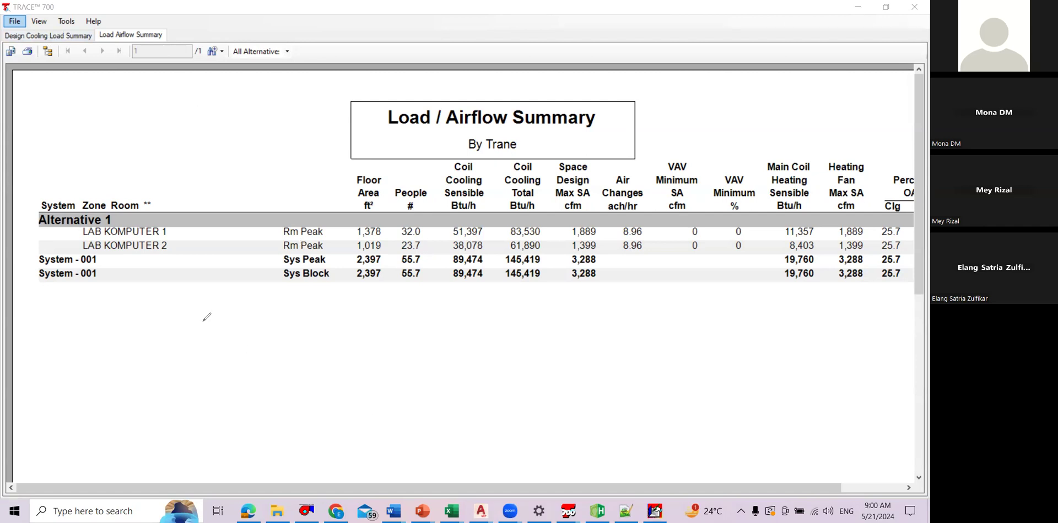
pyautogui.moveTo(221, 316); pyautogui.dragTo(213, 347)
pyautogui.moveTo(239, 311); pyautogui.dragTo(237, 332)
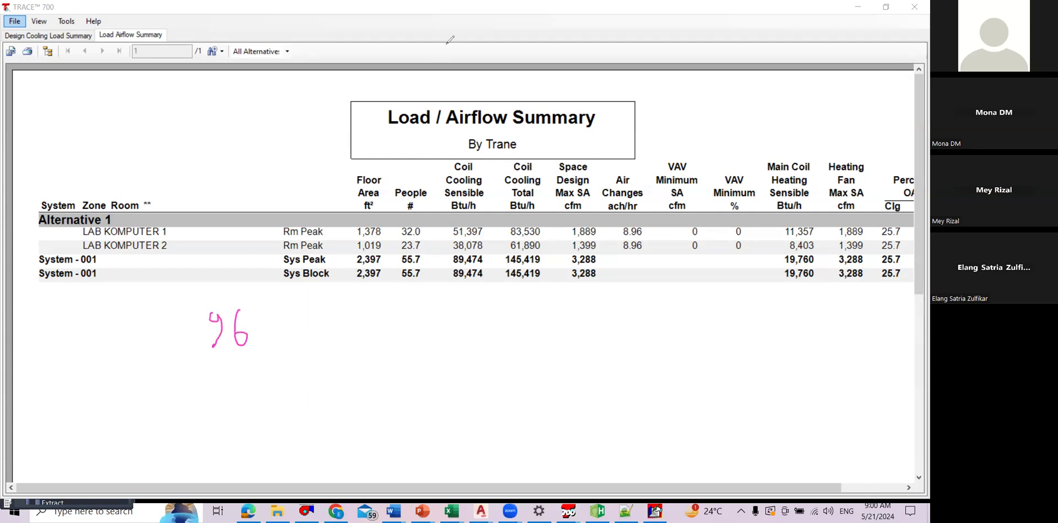
pyautogui.click(235, 344)
pyautogui.click(215, 328)
# Step: Handwrite 700.000 btu/h and, beside it, (Lt 1-10) beneath the Load / Airflow Summary table
pyautogui.moveTo(193, 310)
pyautogui.mouseDown()
pyautogui.moveTo(193, 340)
pyautogui.moveTo(224, 330)
pyautogui.mouseUp()
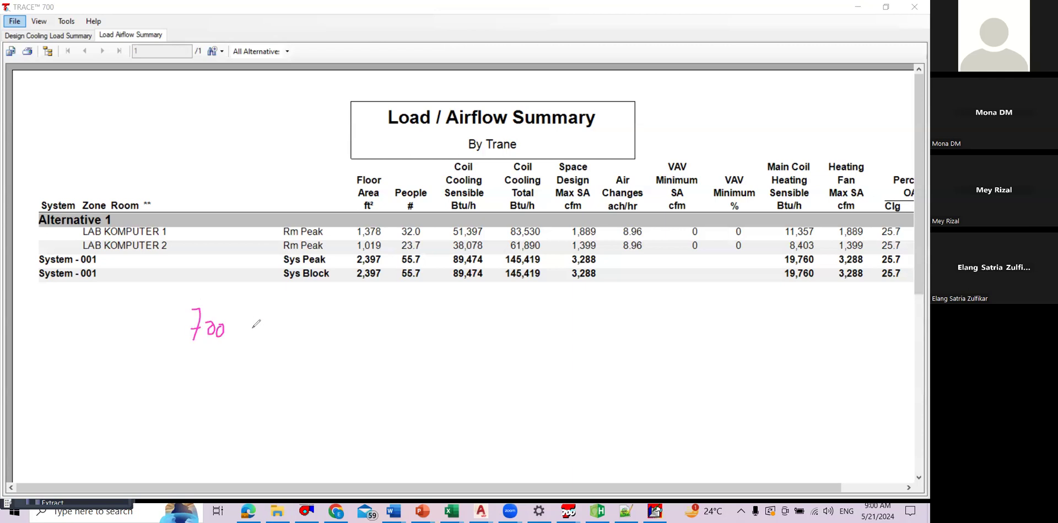
pyautogui.click(233, 334)
pyautogui.moveTo(242, 329); pyautogui.dragTo(322, 337)
pyautogui.moveTo(323, 323); pyautogui.dragTo(337, 330)
pyautogui.moveTo(347, 320); pyautogui.dragTo(397, 343)
pyautogui.moveTo(484, 307); pyautogui.dragTo(473, 356)
pyautogui.moveTo(486, 325)
pyautogui.mouseDown()
pyautogui.moveTo(498, 354)
pyautogui.moveTo(516, 341)
pyautogui.mouseUp()
pyautogui.moveTo(524, 326)
pyautogui.mouseDown()
pyautogui.moveTo(525, 354)
pyautogui.moveTo(547, 340)
pyautogui.moveTo(565, 356)
pyautogui.mouseUp()
pyautogui.moveTo(576, 330); pyautogui.dragTo(572, 333)
pyautogui.moveTo(600, 312); pyautogui.dragTo(603, 362)
# Step: Draw an arrow under the 700.000 btu/h note and handwrite 525.000 btu/h after it
pyautogui.moveTo(114, 377)
pyautogui.mouseDown()
pyautogui.moveTo(167, 370)
pyautogui.moveTo(157, 384)
pyautogui.mouseUp()
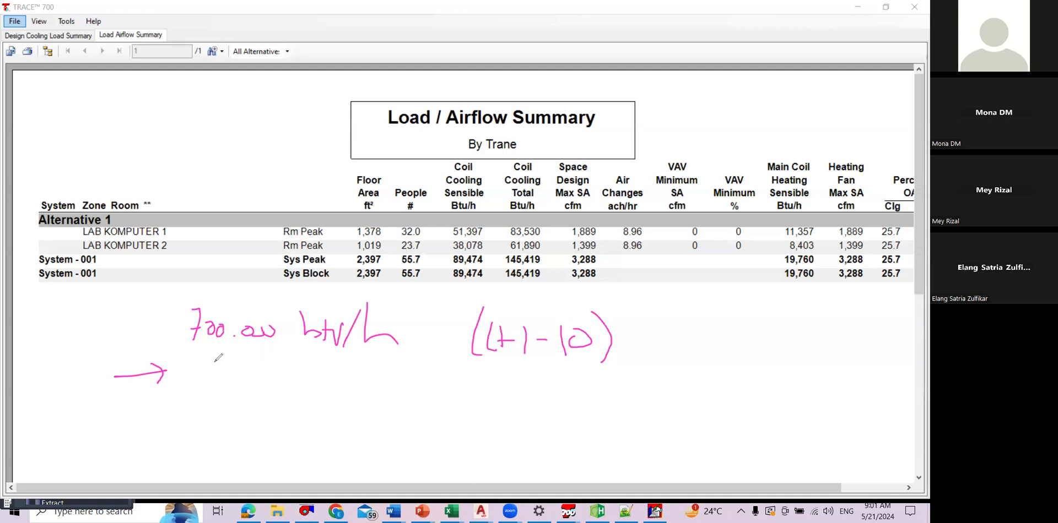
pyautogui.moveTo(218, 370)
pyautogui.mouseDown()
pyautogui.moveTo(203, 397)
pyautogui.moveTo(242, 405)
pyautogui.mouseUp()
pyautogui.moveTo(256, 380)
pyautogui.mouseDown()
pyautogui.moveTo(251, 397)
pyautogui.moveTo(354, 403)
pyautogui.mouseUp()
pyautogui.click(263, 396)
pyautogui.moveTo(361, 397)
pyautogui.mouseDown()
pyautogui.moveTo(370, 409)
pyautogui.moveTo(417, 411)
pyautogui.mouseUp()
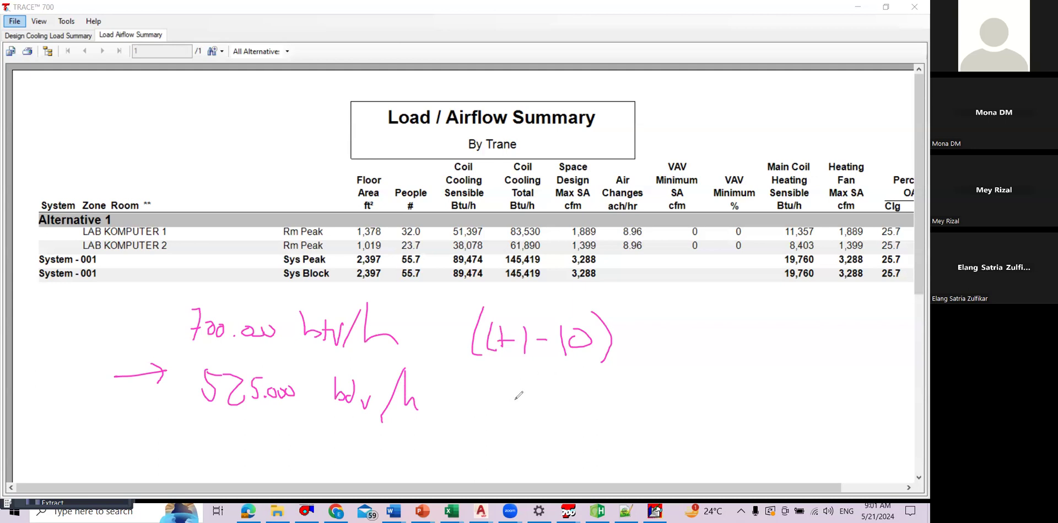
# Step: Handwrite 44 TR beside the 525.000 btu/h note and circle it
pyautogui.moveTo(502, 382); pyautogui.dragTo(517, 398)
pyautogui.moveTo(517, 381); pyautogui.dragTo(516, 415)
pyautogui.moveTo(528, 390); pyautogui.dragTo(541, 405)
pyautogui.moveTo(541, 392); pyautogui.dragTo(541, 426)
pyautogui.moveTo(564, 396); pyautogui.dragTo(582, 395)
pyautogui.moveTo(573, 396); pyautogui.dragTo(573, 416)
pyautogui.moveTo(588, 394); pyautogui.dragTo(628, 414)
pyautogui.moveTo(541, 382)
pyautogui.mouseDown()
pyautogui.moveTo(629, 386)
pyautogui.moveTo(606, 376)
pyautogui.mouseUp()
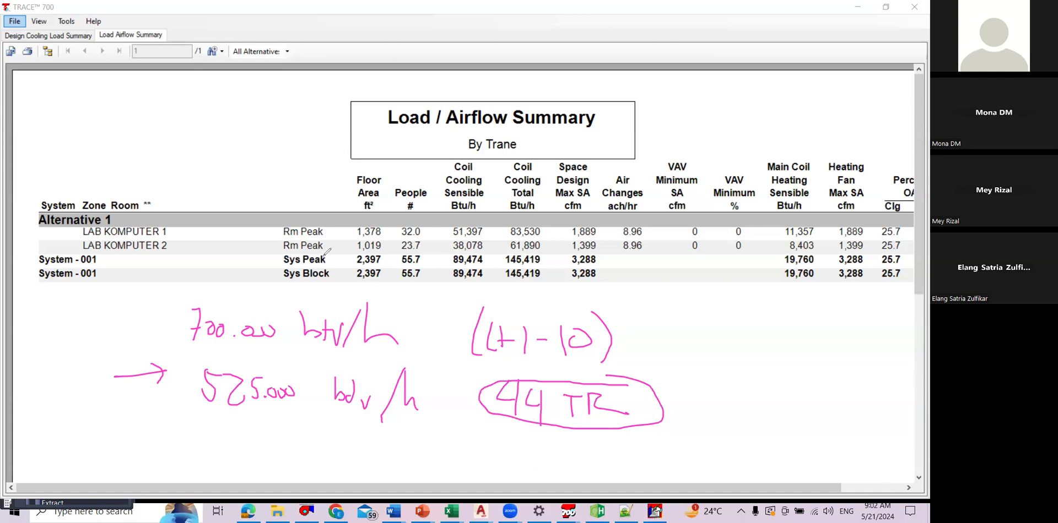
# Step: Circle the Sys Peak and Sys Block labels, and undo the extra loop drawn around the 525.000 btu/h and 44 TR notes
pyautogui.moveTo(325, 255); pyautogui.dragTo(340, 265)
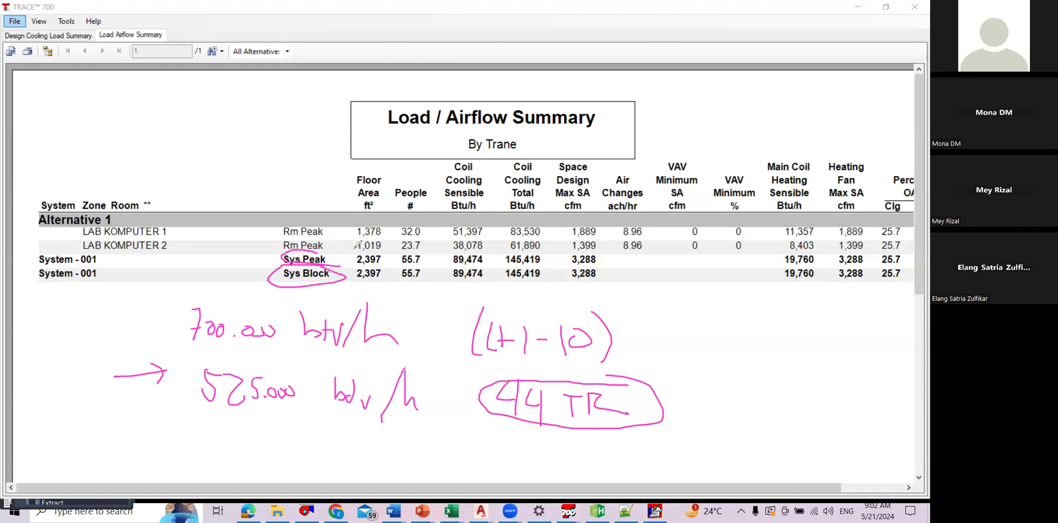
pyautogui.moveTo(373, 362); pyautogui.dragTo(395, 365)
pyautogui.moveTo(539, 369); pyautogui.dragTo(304, 338)
pyautogui.click(531, 41)
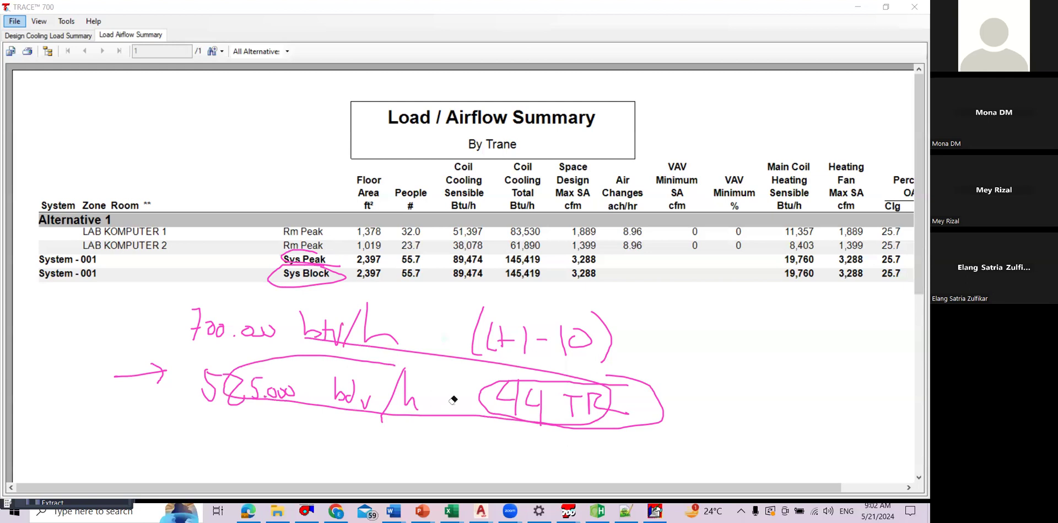
pyautogui.hotkey('ctrl', 'z')
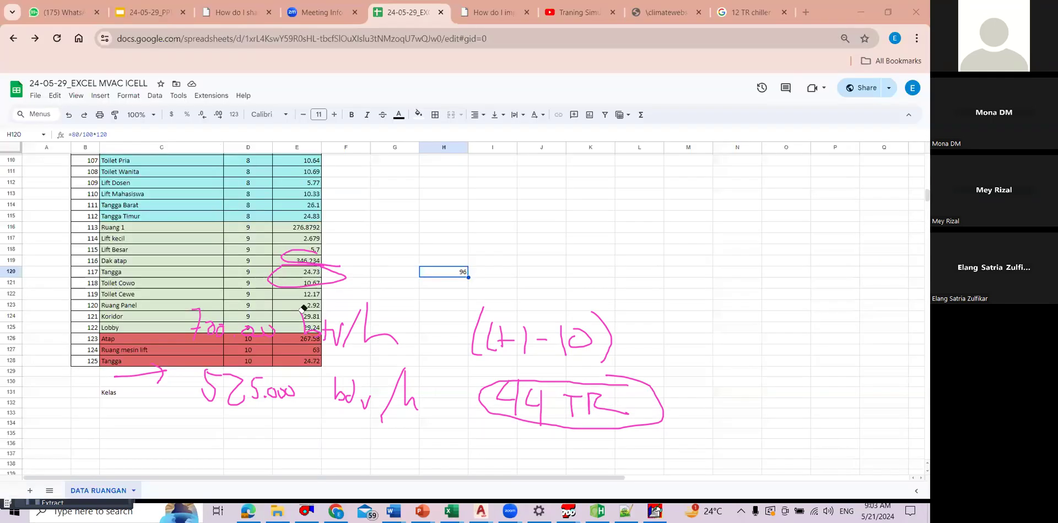
# Step: Switch to the MVAC spreadsheet in Chrome and erase all the handwritten annotations
pyautogui.moveTo(293, 393); pyautogui.dragTo(610, 305)
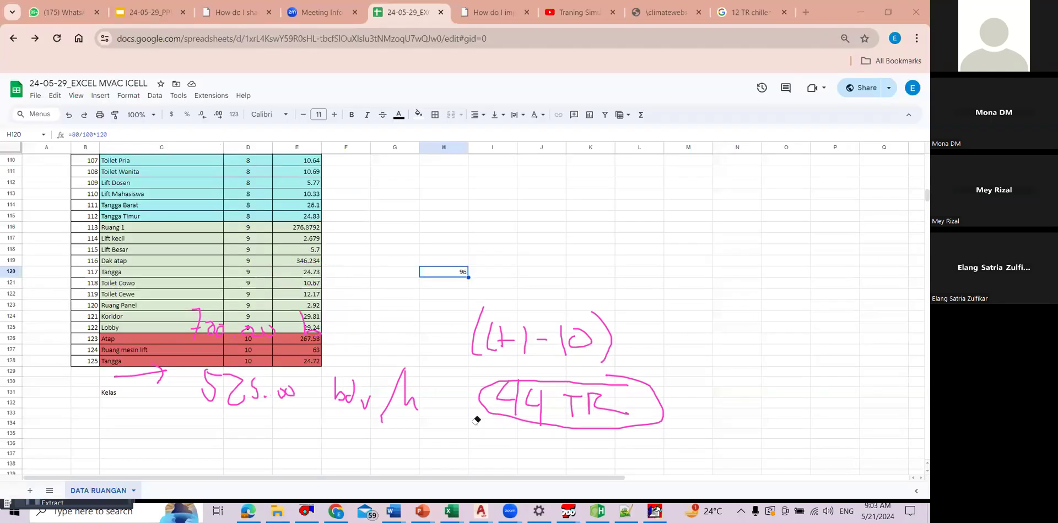
pyautogui.moveTo(510, 375); pyautogui.dragTo(508, 381)
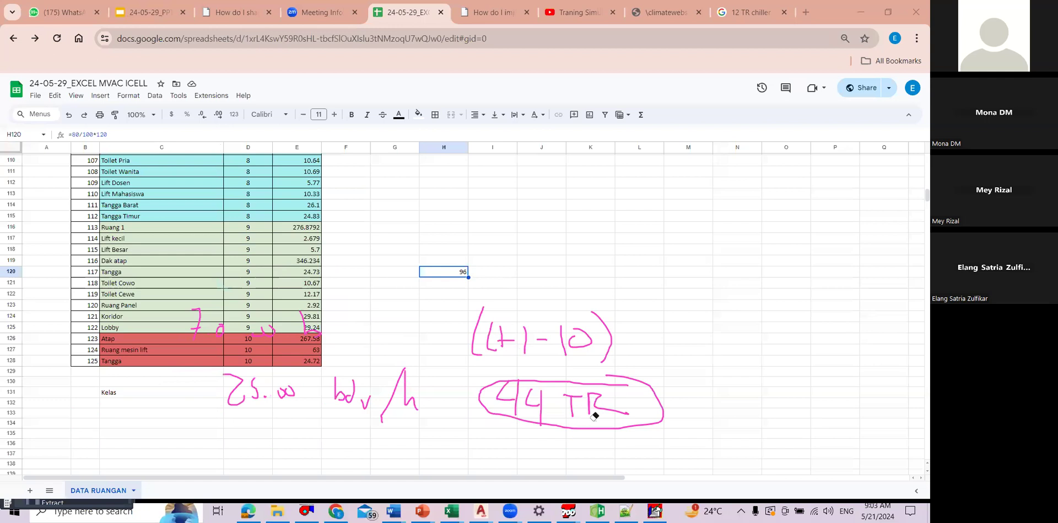
pyautogui.moveTo(594, 417); pyautogui.dragTo(584, 404)
pyautogui.click(263, 25)
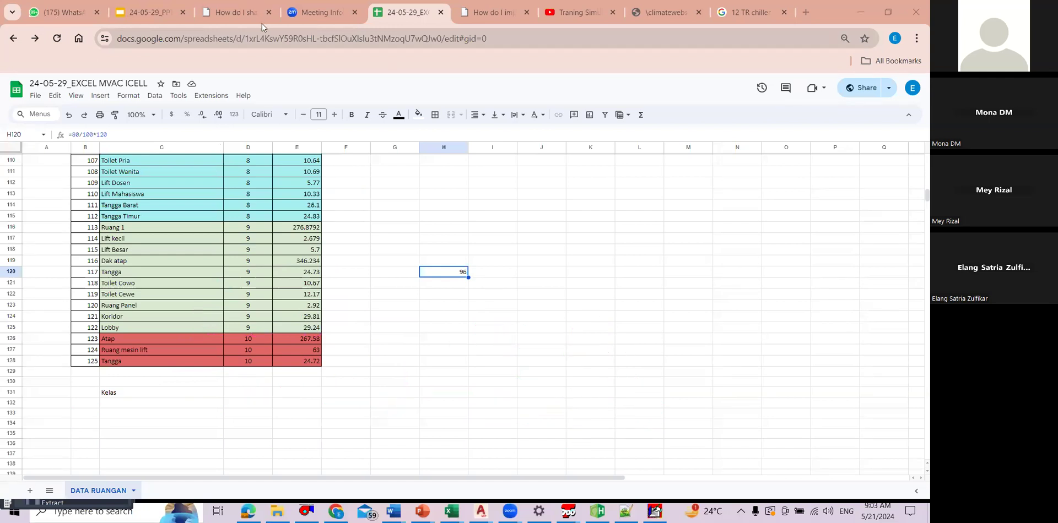
# Step: Merge cells F4:F14 beside the Ground floor rooms and cells F15:F23 beside the floor 2 rooms
pyautogui.scroll(15, 394, 232)
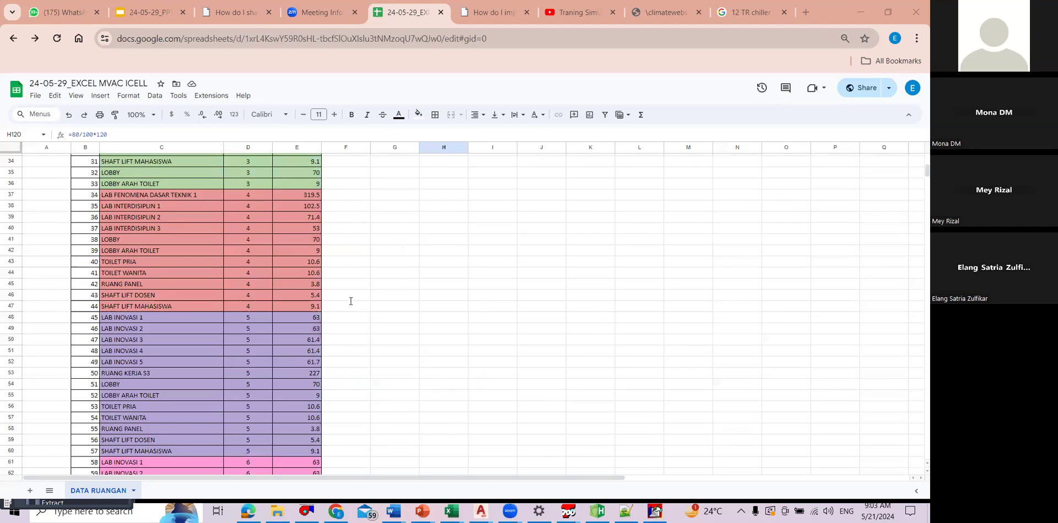
pyautogui.scroll(5, 381, 175)
pyautogui.click(380, 178)
pyautogui.click(360, 222)
pyautogui.scroll(2, 361, 222)
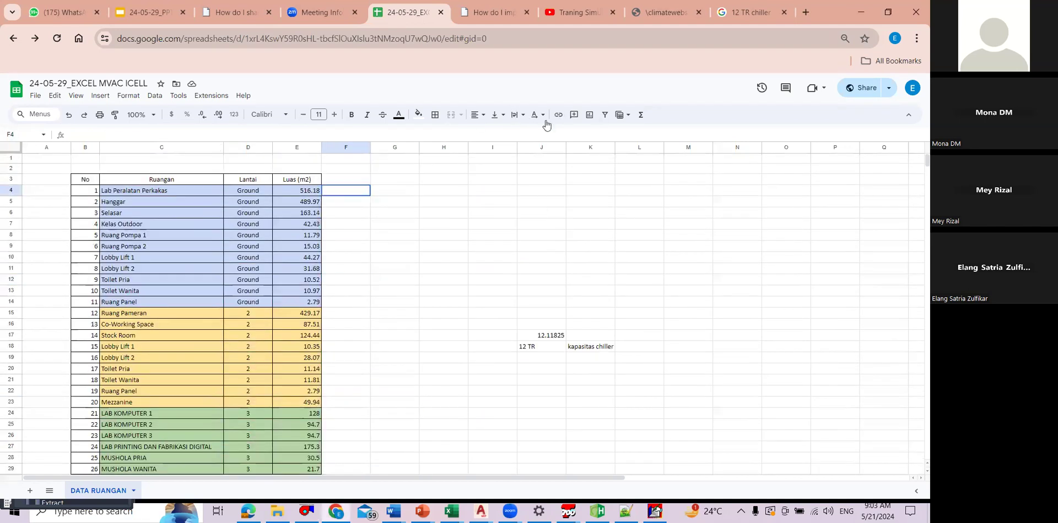
pyautogui.moveTo(345, 190); pyautogui.dragTo(346, 302)
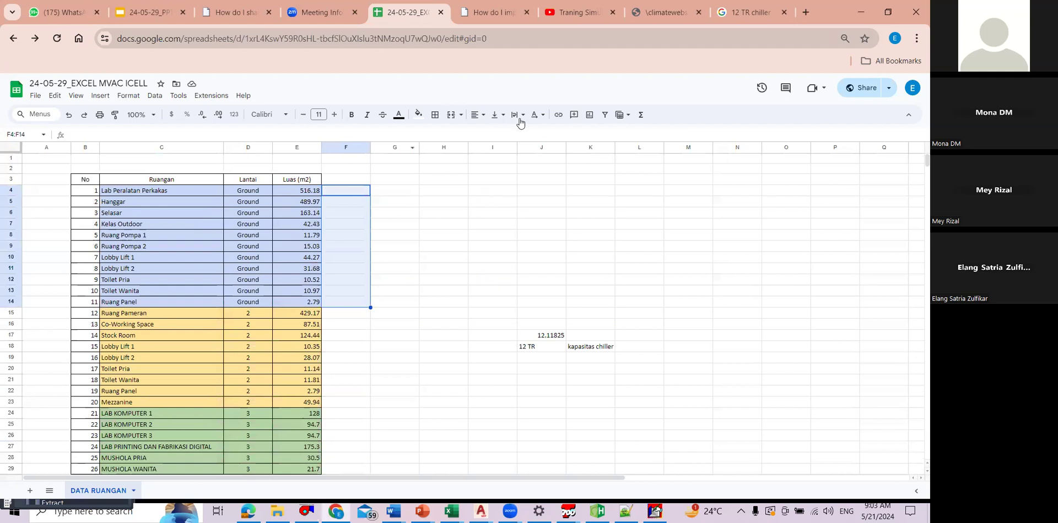
pyautogui.rightClick(348, 306)
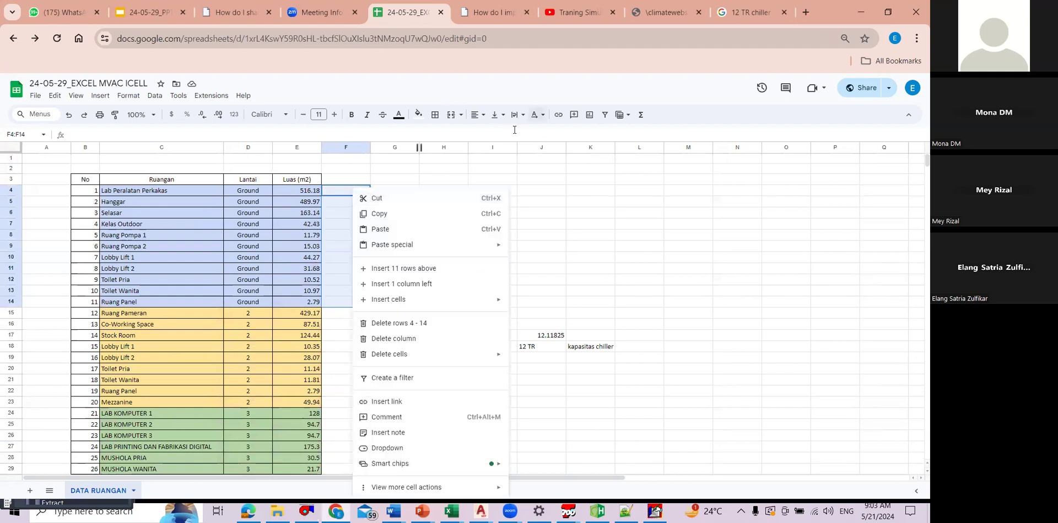
pyautogui.click(451, 114)
pyautogui.moveTo(345, 313); pyautogui.dragTo(346, 402)
pyautogui.click(451, 115)
pyautogui.click(353, 232)
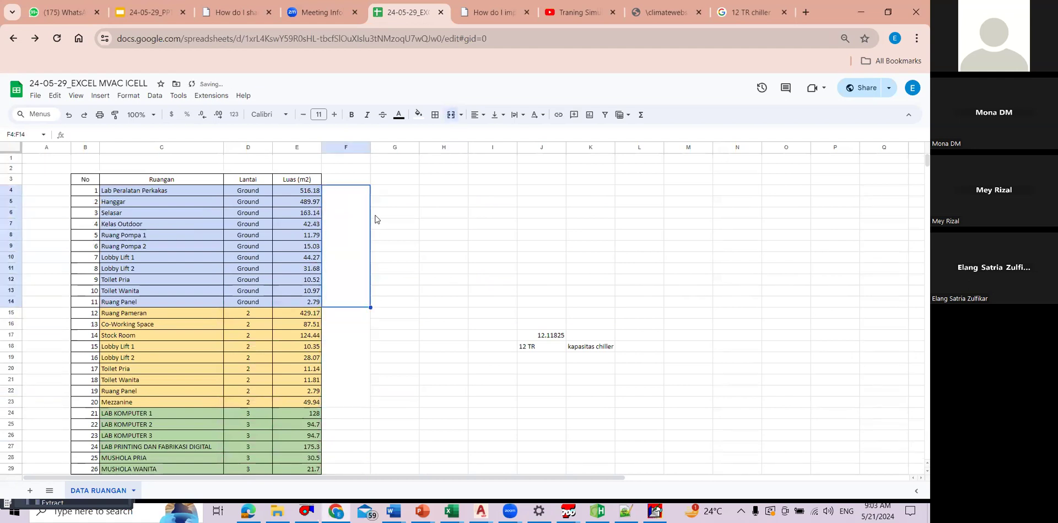
# Step: Enter 2500000 in the merged Ground floor cell and 120000 in the merged floor 2 cell
pyautogui.write('2500000')
pyautogui.press('Return')
pyautogui.press('Down')
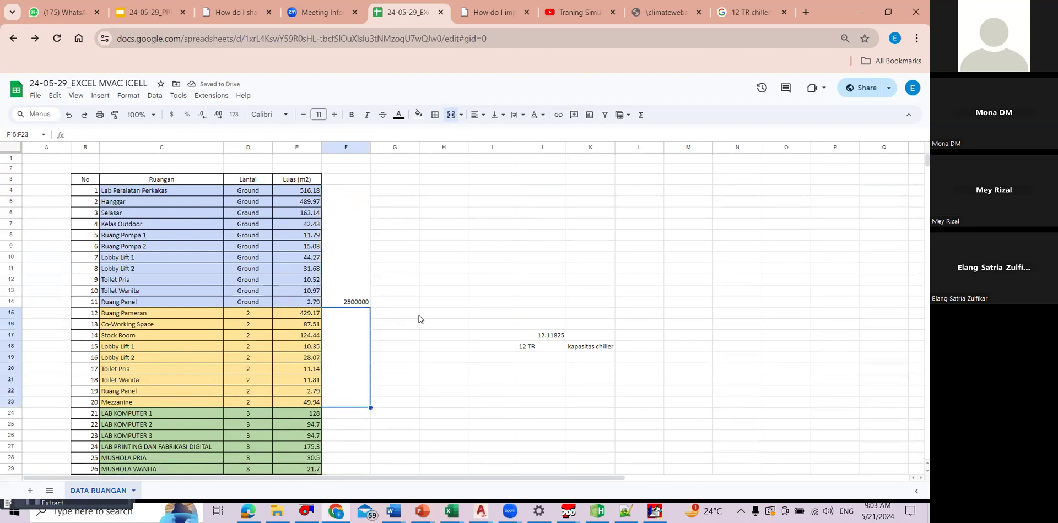
pyautogui.write('120000')
pyautogui.press('Return')
# Step: Enter 230000 in F36 beside the last floor 3 room and 180000 in F47 beside the last floor 4 room
pyautogui.scroll(-4, 359, 307)
pyautogui.click(361, 307)
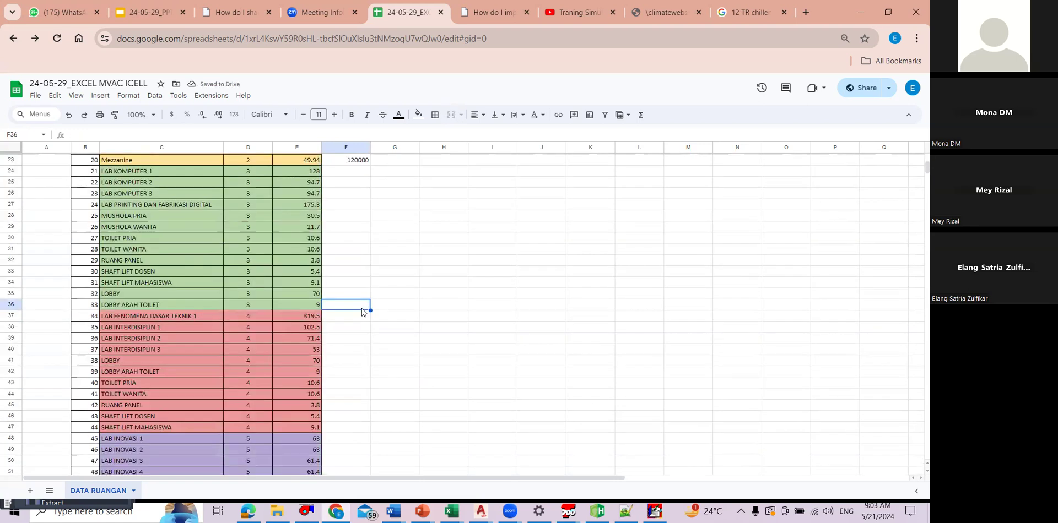
pyautogui.write('230000')
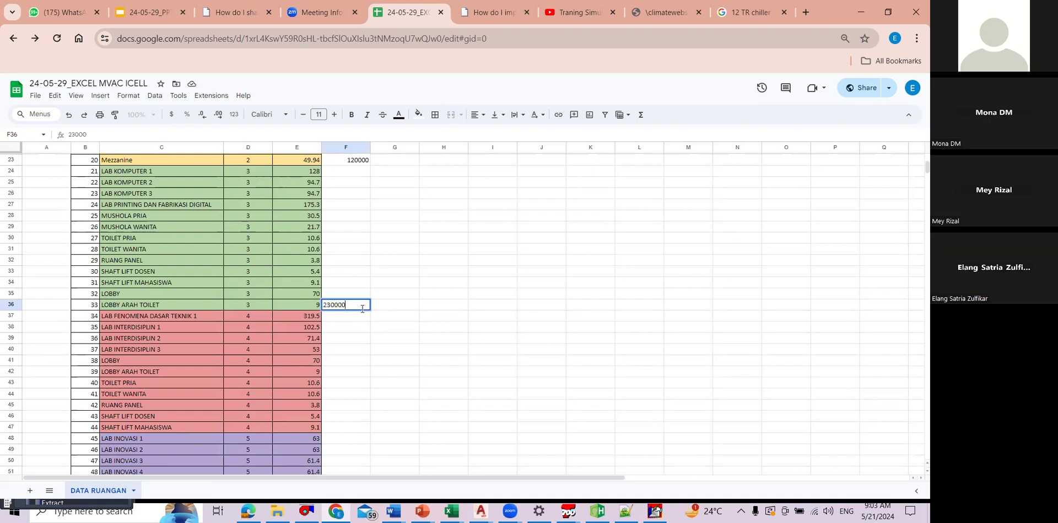
pyautogui.press('Return')
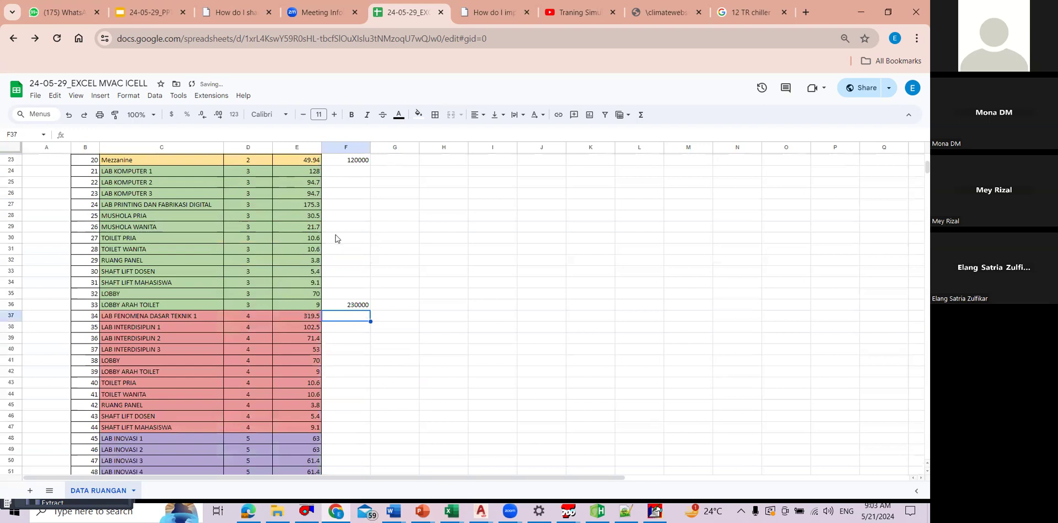
pyautogui.press('Up')
pyautogui.scroll(-2, 366, 357)
pyautogui.click(344, 367)
pyautogui.write('180000')
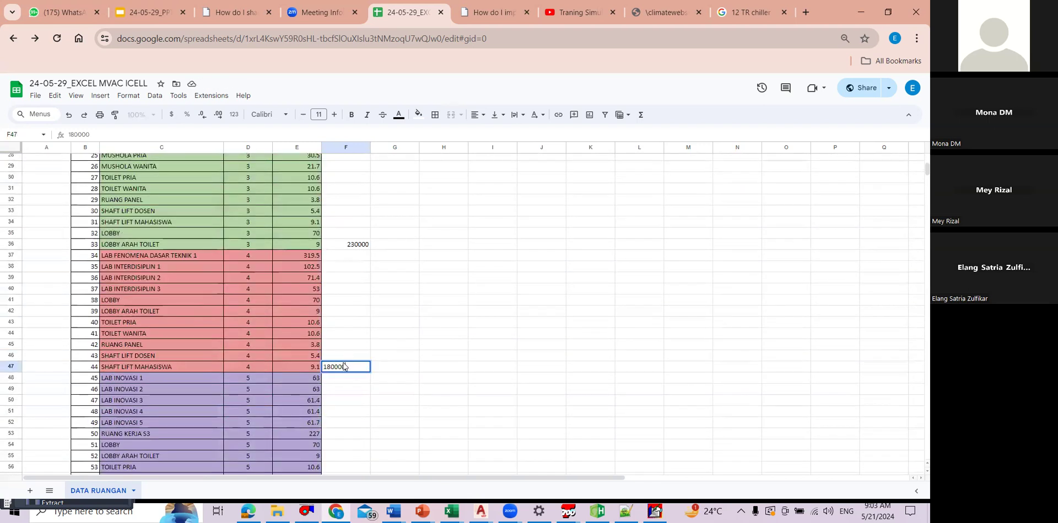
pyautogui.press('Return')
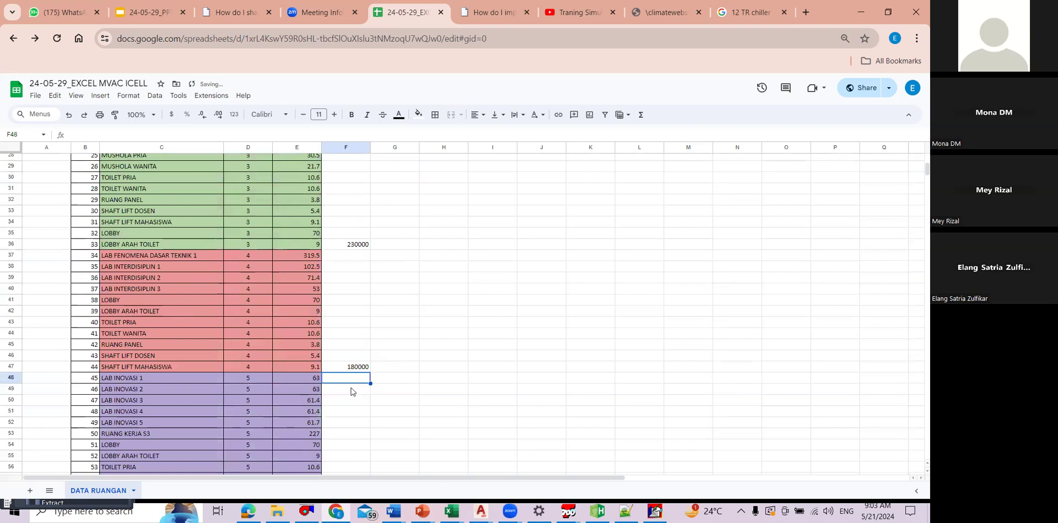
# Step: Enter 350000 in F60 beside the last floor 5 room and 210000 in F73 beside the last floor 6 room
pyautogui.scroll(-4, 351, 391)
pyautogui.click(352, 389)
pyautogui.write('350000')
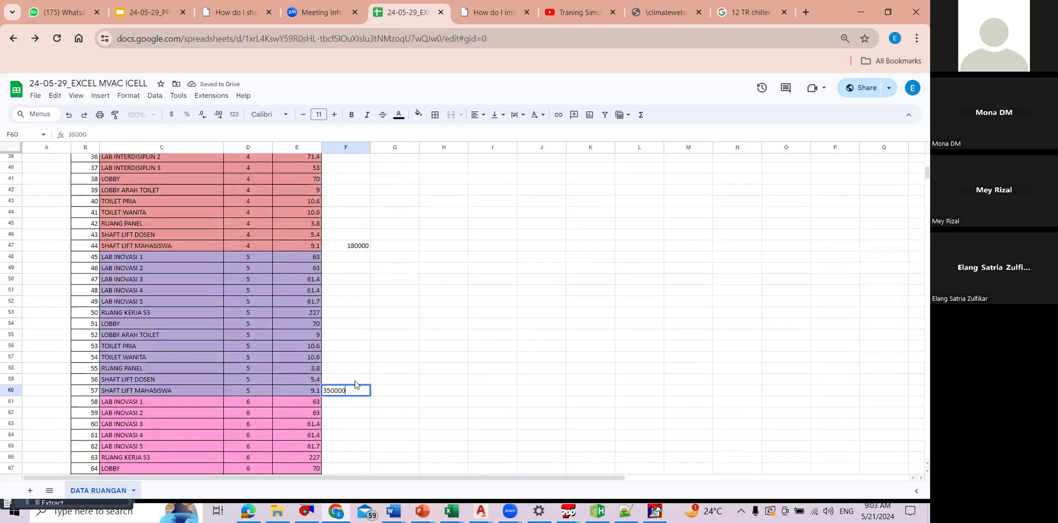
pyautogui.press('Return')
pyautogui.scroll(-5, 329, 366)
pyautogui.click(346, 354)
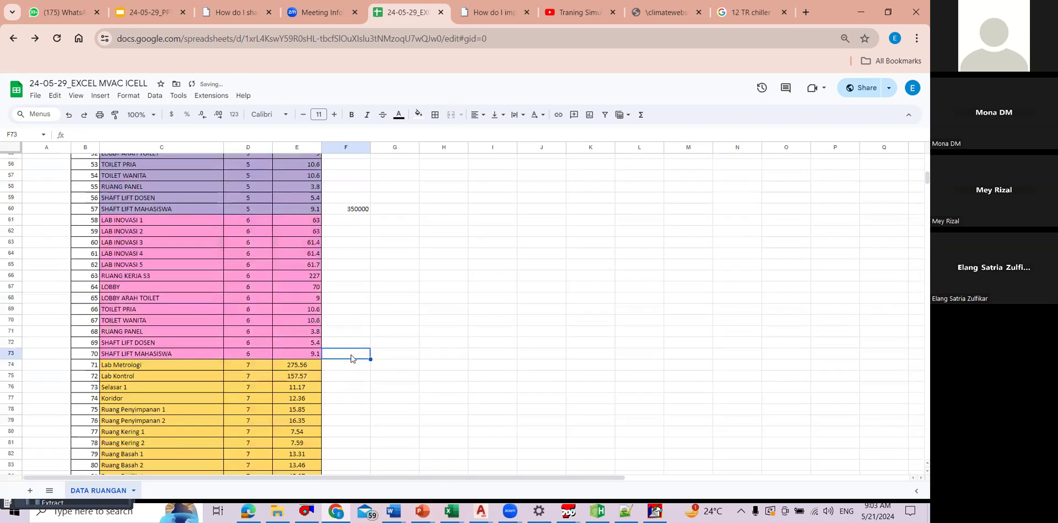
pyautogui.write('21000')
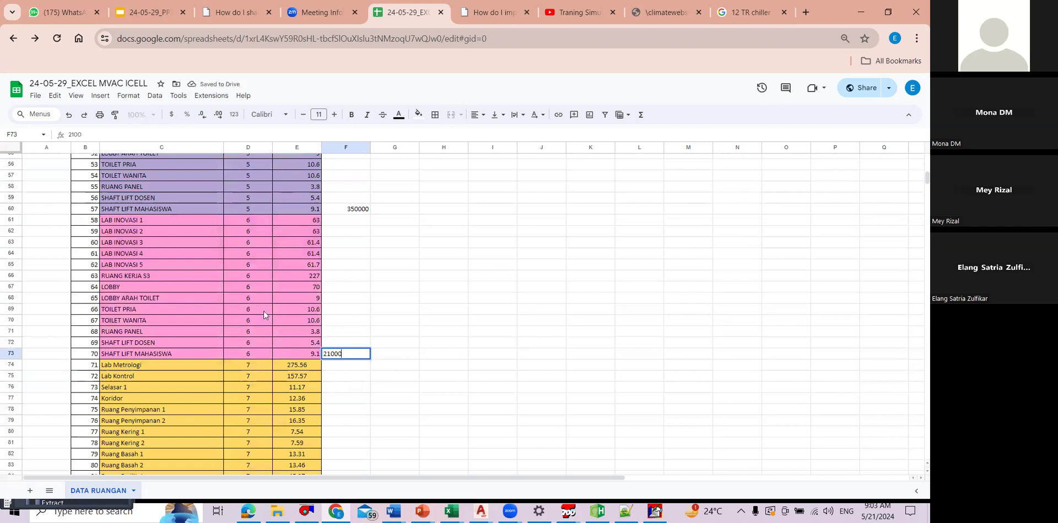
pyautogui.press('Return')
# Step: Enter 135000 in F95 beside the last floor 7 room and 270000 in F115 beside the last floor 8 room
pyautogui.scroll(-7, 330, 331)
pyautogui.click(363, 353)
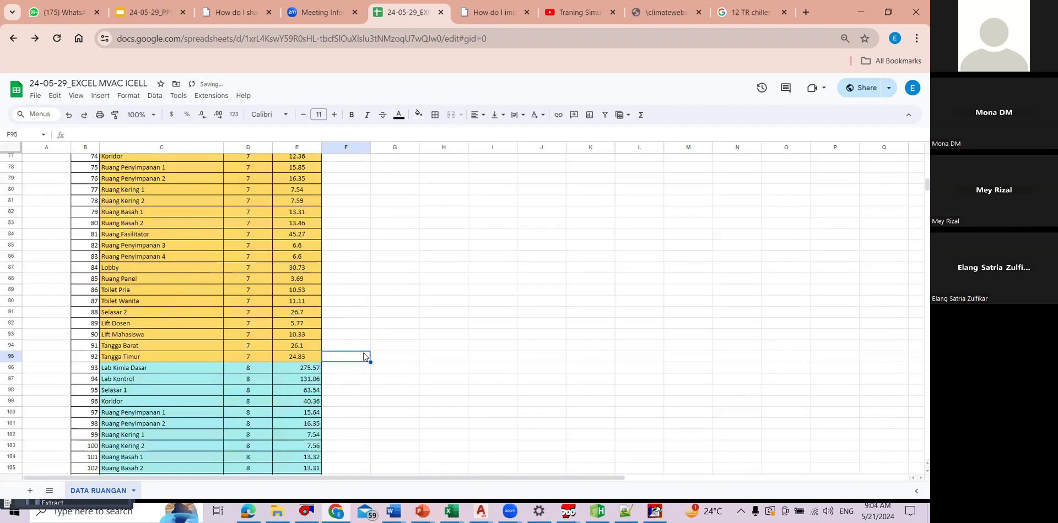
pyautogui.write('13500')
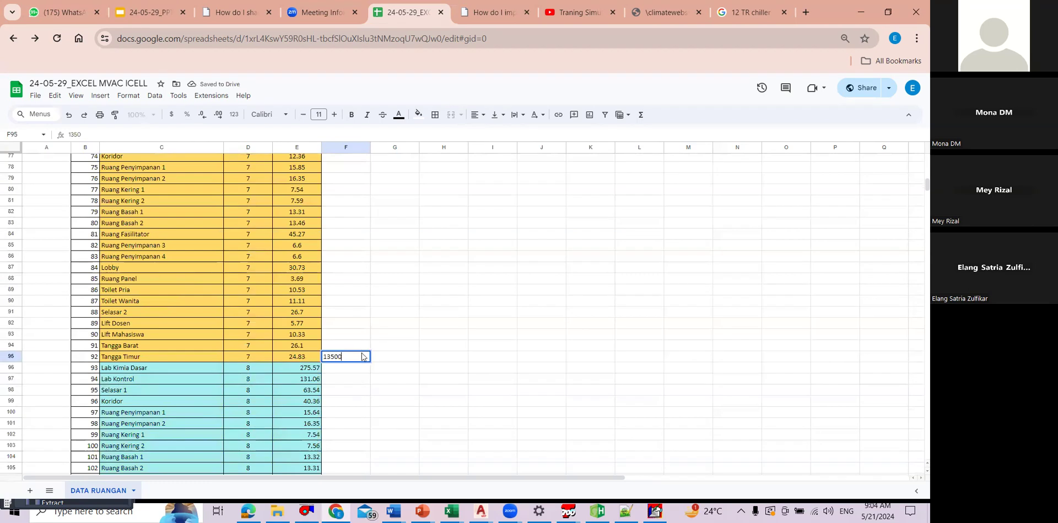
pyautogui.write('0')
pyautogui.scroll(-5, 362, 385)
pyautogui.click(363, 397)
pyautogui.write('27000')
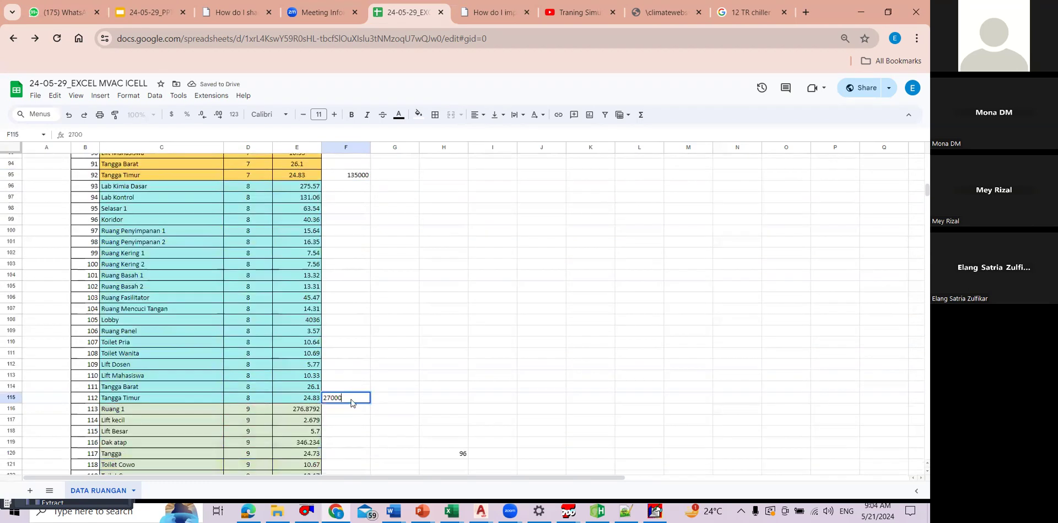
pyautogui.write('0')
# Step: Enter 150000 in F125 beside the floor 9 Lobby
pyautogui.scroll(-5, 365, 346)
pyautogui.click(339, 317)
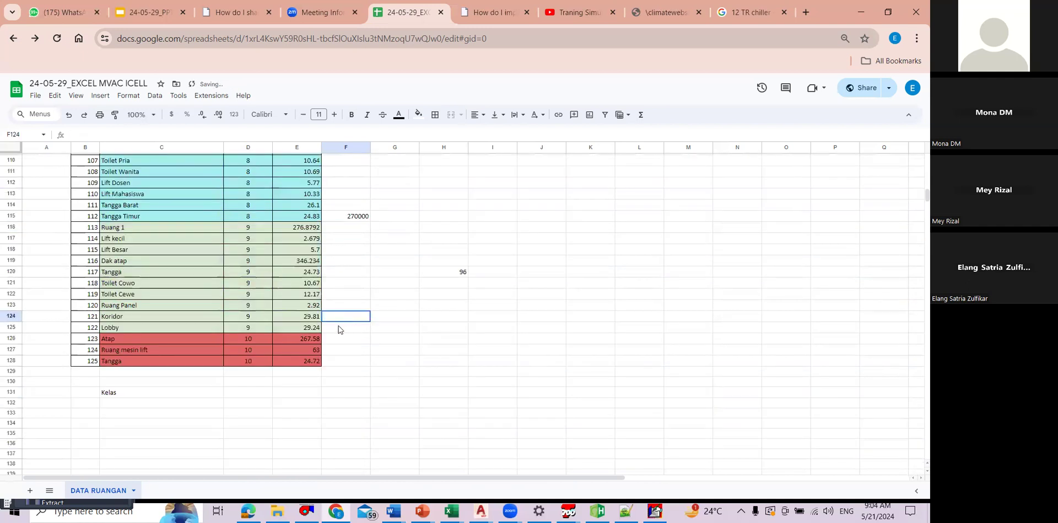
pyautogui.click(338, 330)
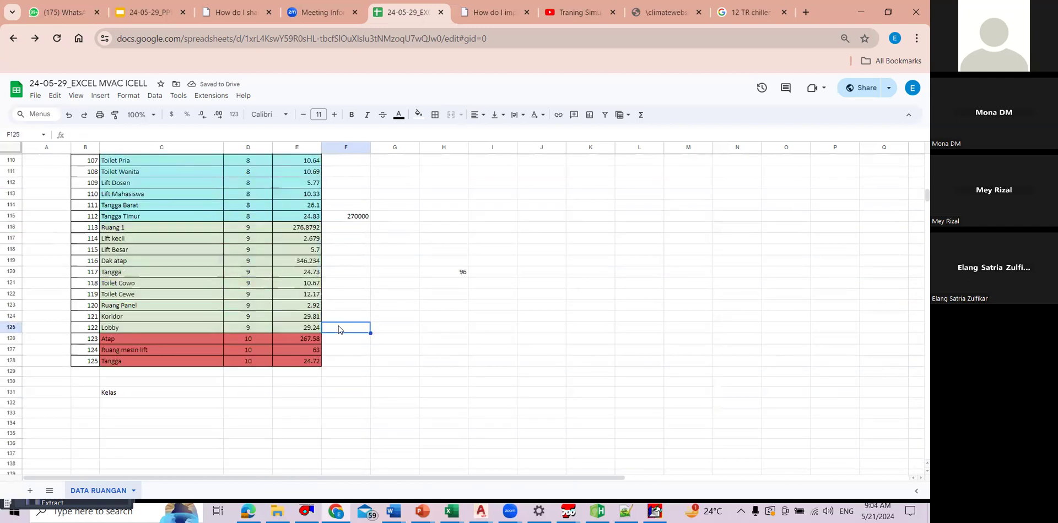
pyautogui.write('15')
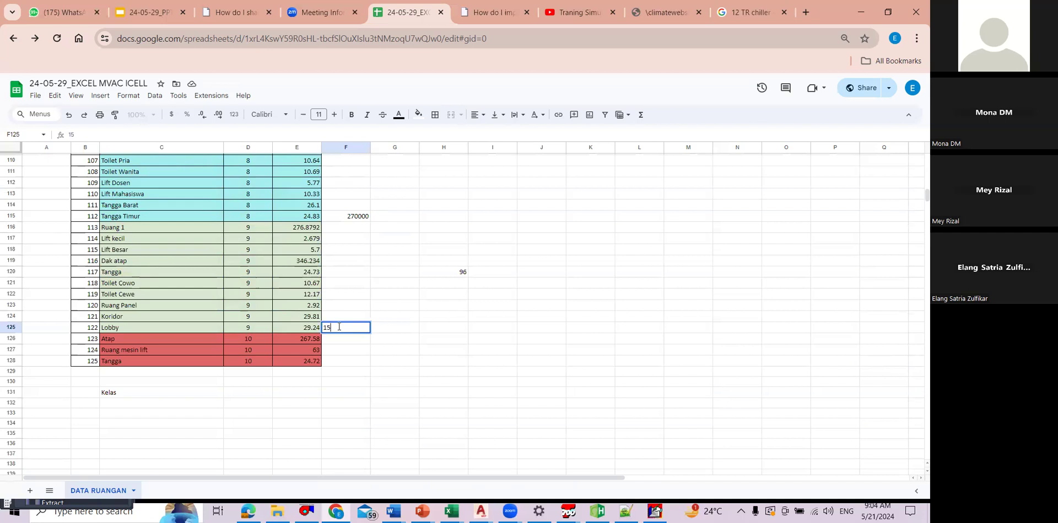
pyautogui.write('0000')
pyautogui.press('Return')
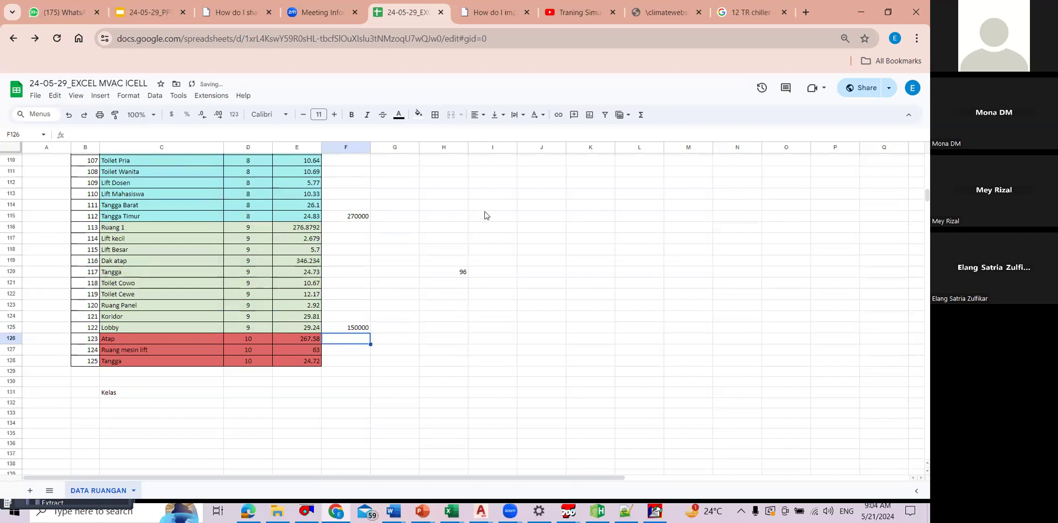
pyautogui.click(354, 361)
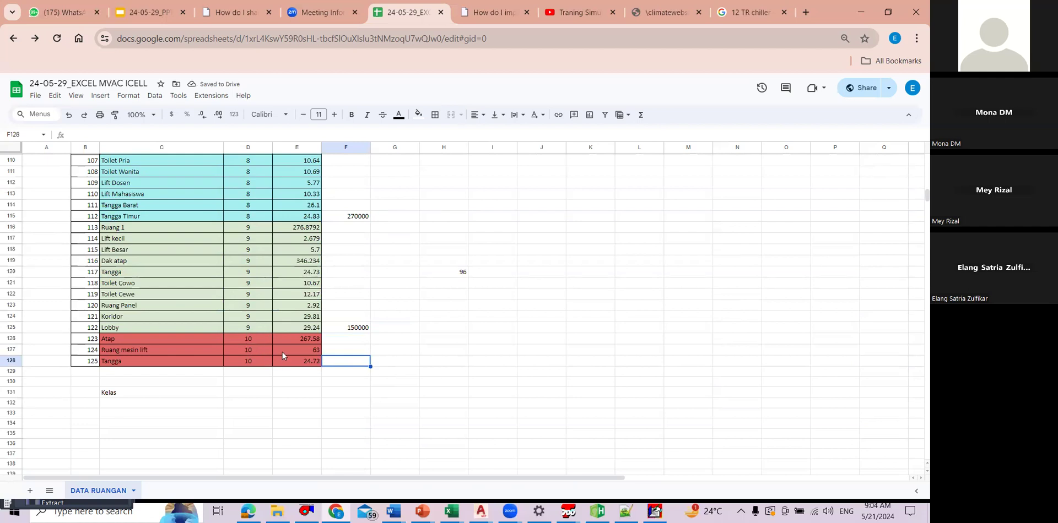
# Step: Unmerge the Ground floor and floor 2 cells in column F, placing 2500000 in F14 and 120000 in F23
pyautogui.scroll(-2, 353, 317)
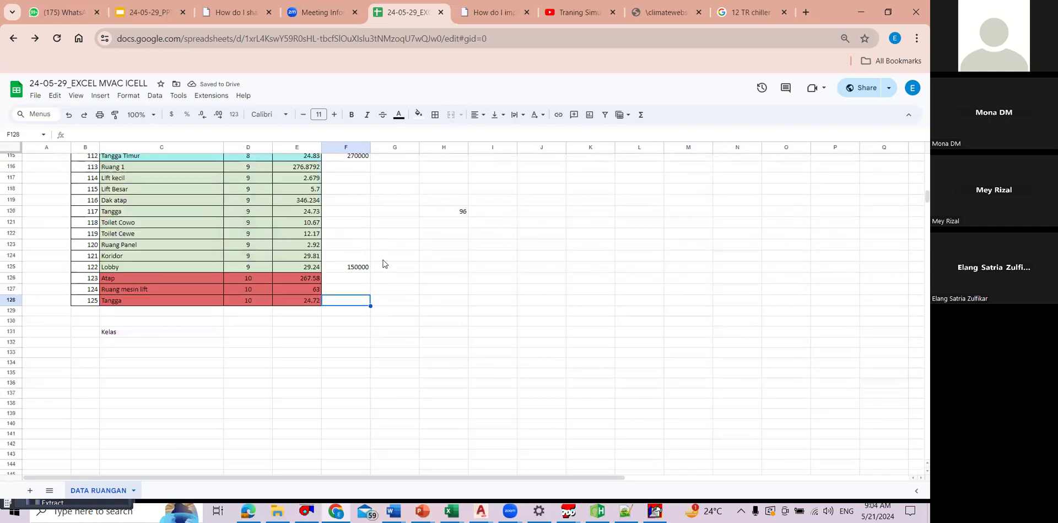
pyautogui.scroll(10, 381, 216)
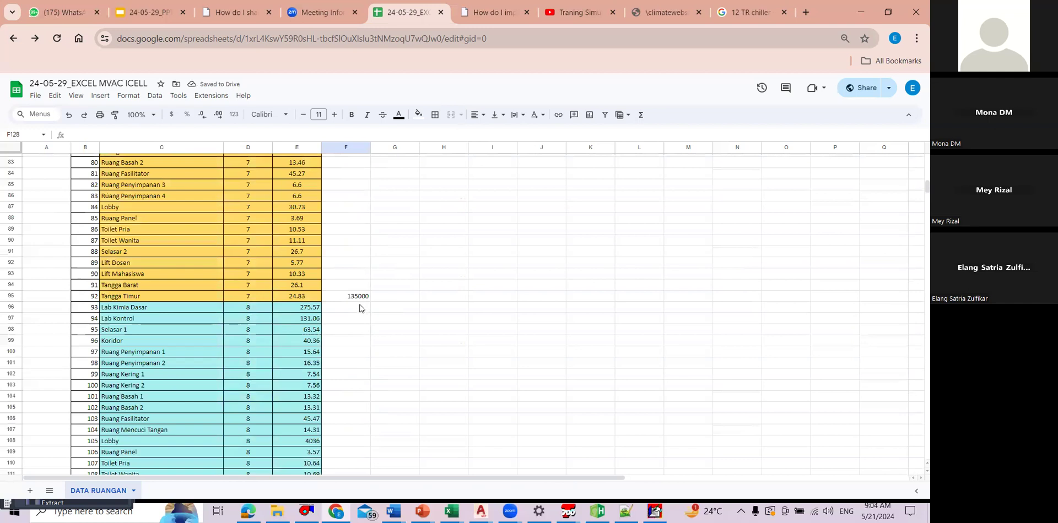
pyautogui.scroll(4, 361, 305)
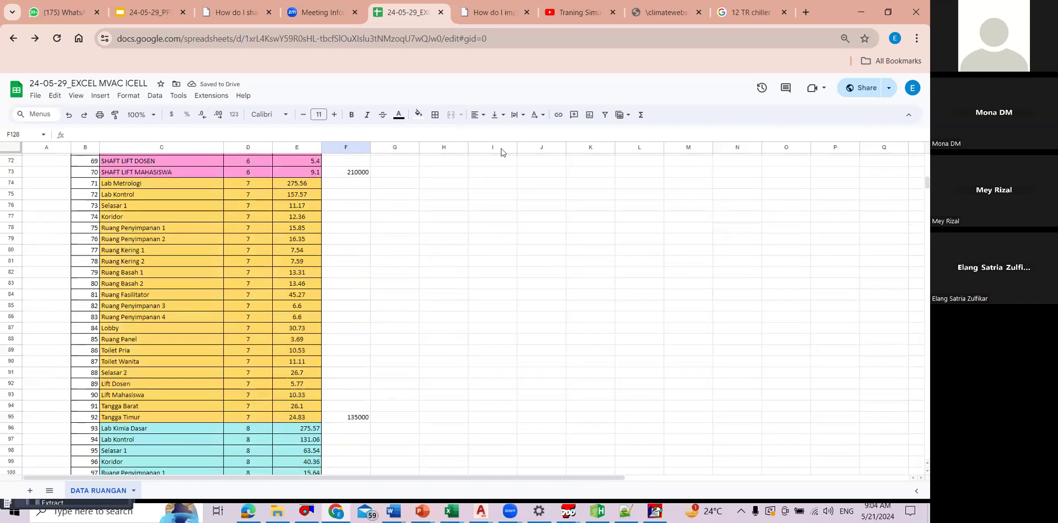
pyautogui.hotkey('ctrl', 'z')
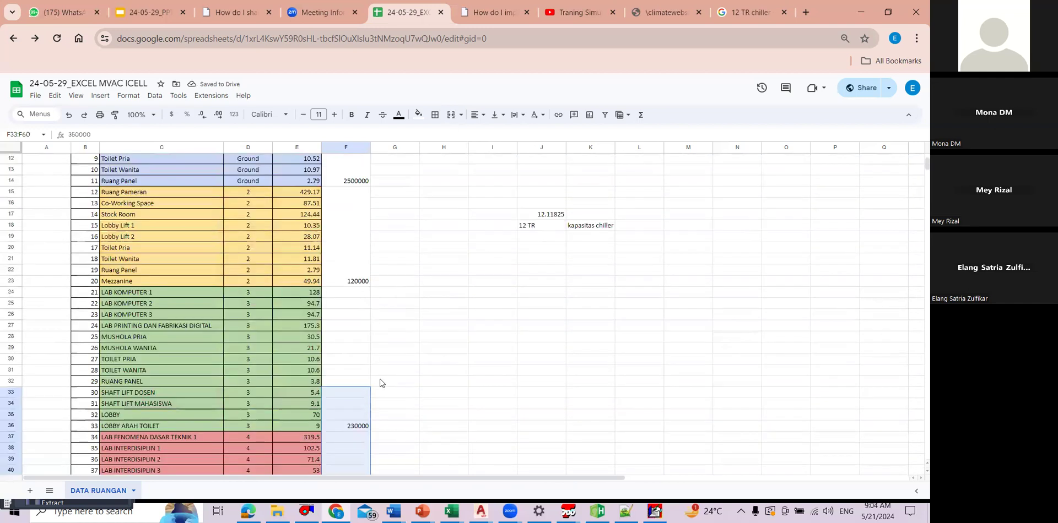
pyautogui.hotkey('ctrl', 'z')
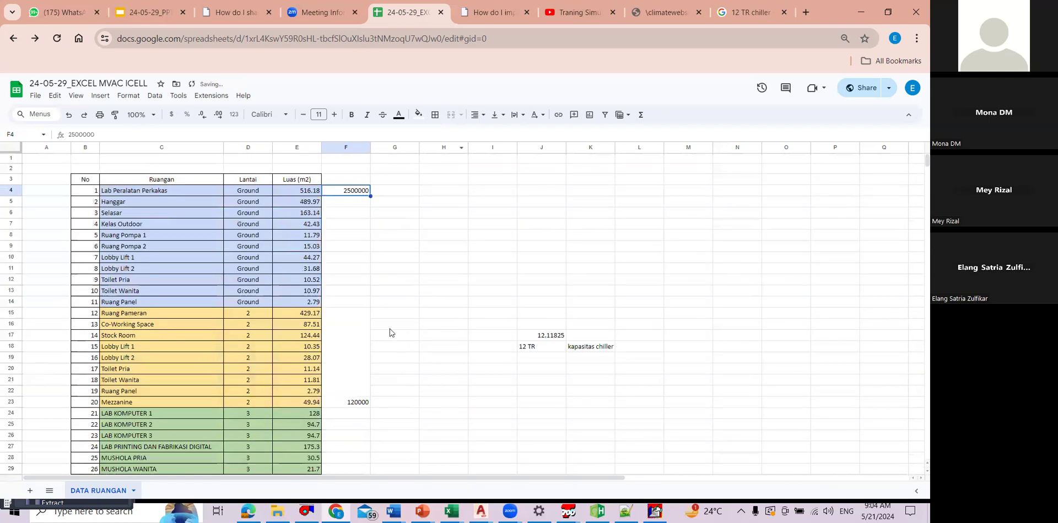
pyautogui.hotkey('ctrl', 'z')
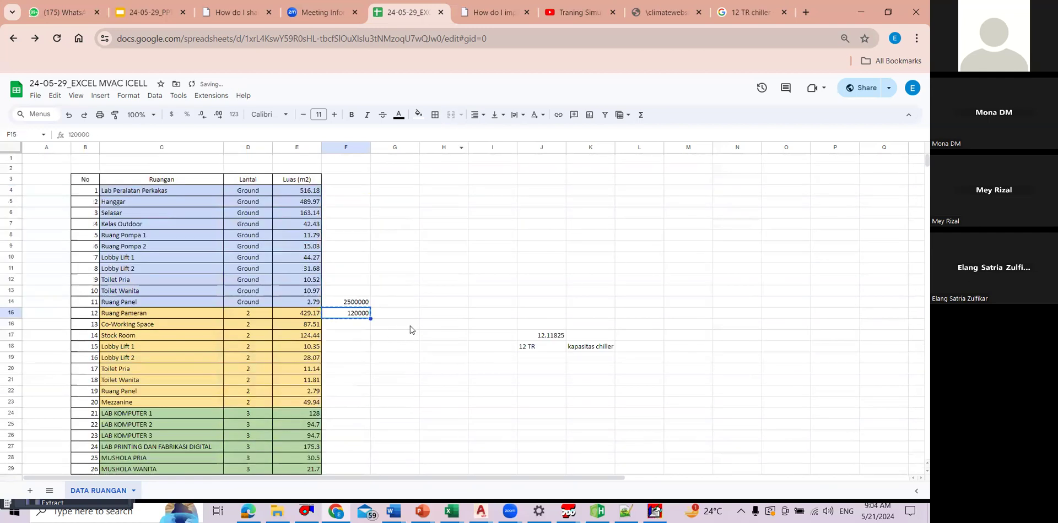
pyautogui.hotkey('ctrl', 'z')
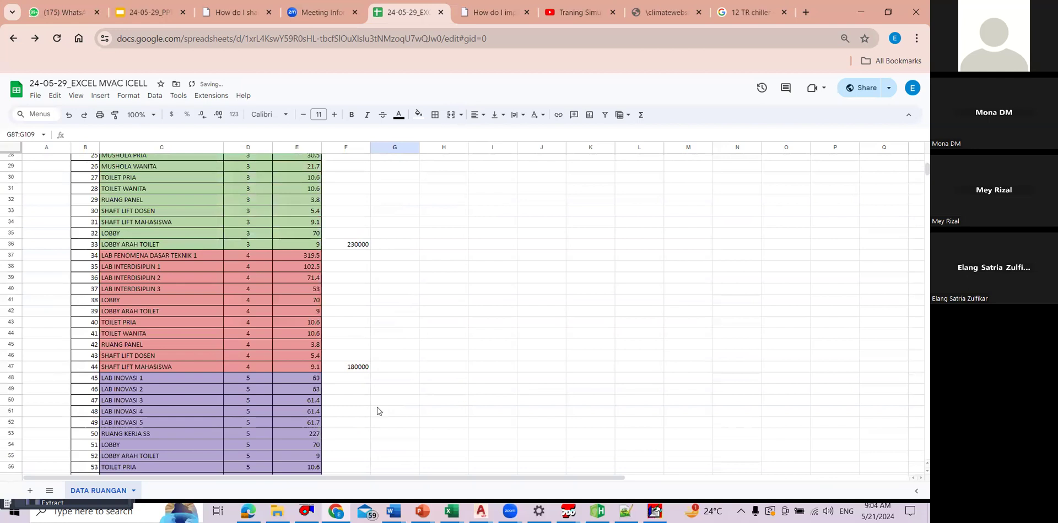
# Step: Enter a person's first name beside the Ground, floor 2 and floor 3 loads in cells G14, G23 and G36
pyautogui.scroll(6, 377, 408)
pyautogui.click(386, 301)
pyautogui.write('elang')
pyautogui.press('Return')
pyautogui.click(378, 403)
pyautogui.write('zah')
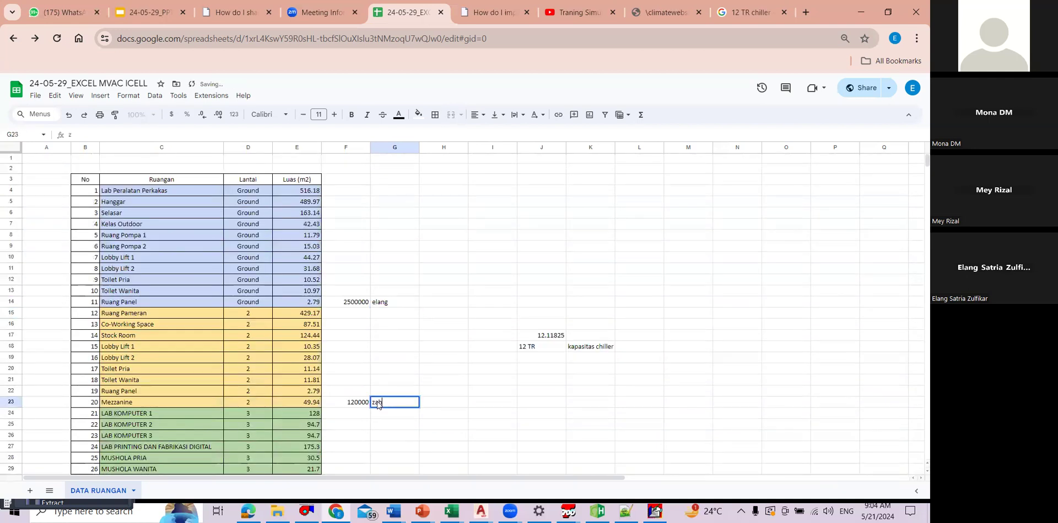
pyautogui.write('wa')
pyautogui.press('Return')
pyautogui.scroll(-4, 394, 331)
pyautogui.click(394, 426)
pyautogui.write('mey')
pyautogui.press('Return')
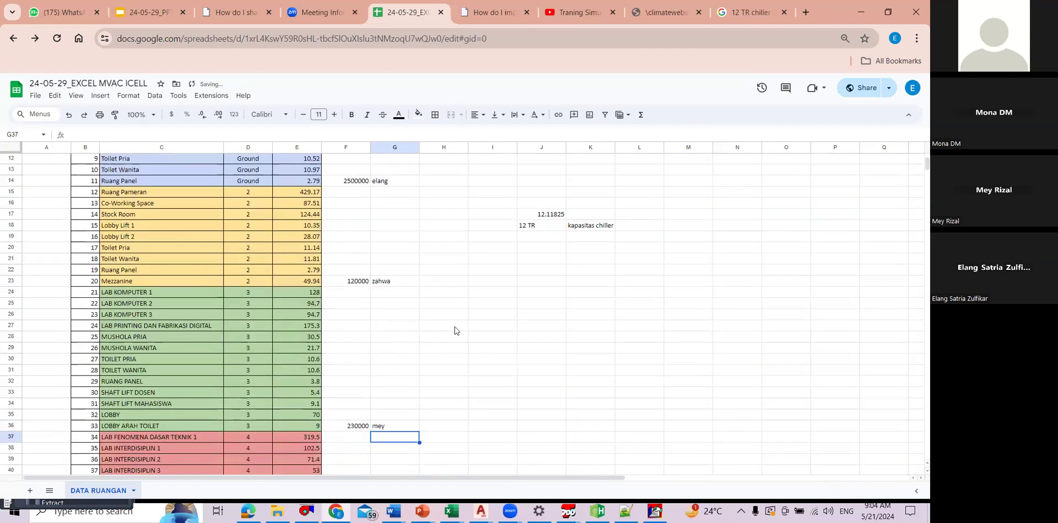
# Step: Switch to the TRACE 700 Load / Airflow Summary and examine the System - 001 total cooling and supply airflow values
pyautogui.scroll(2, 427, 243)
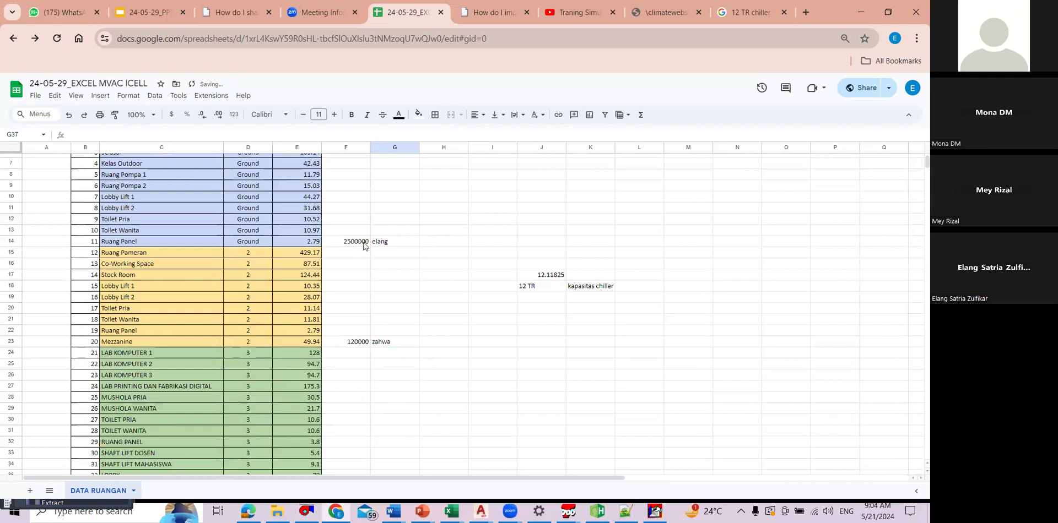
pyautogui.scroll(2, 355, 307)
pyautogui.click(356, 303)
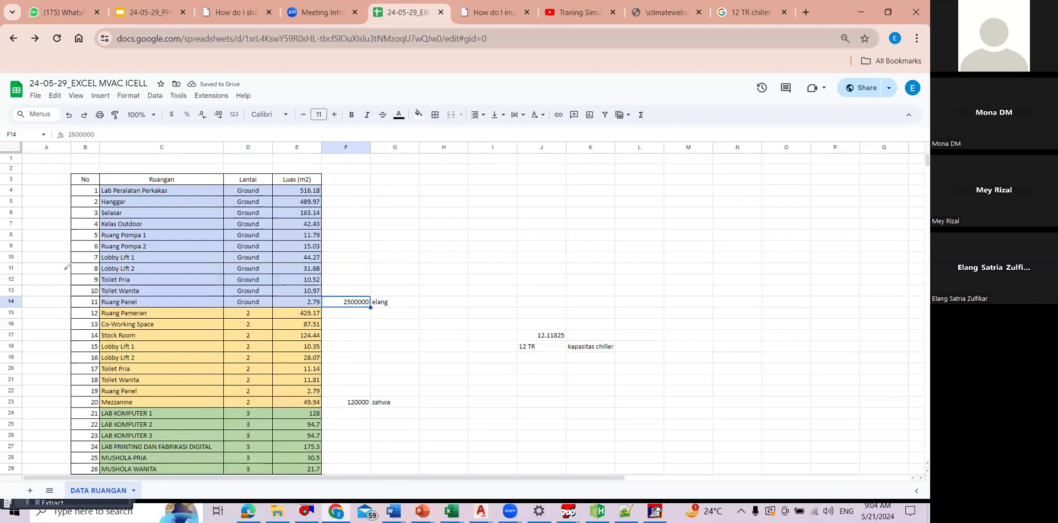
pyautogui.hotkey('alt', 'Tab')
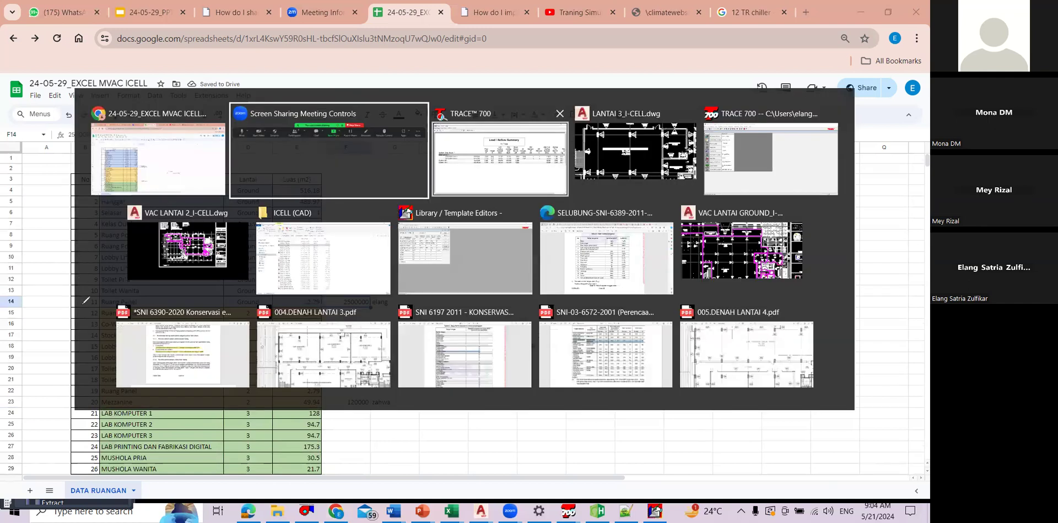
pyautogui.hotkey('alt', 'Tab')
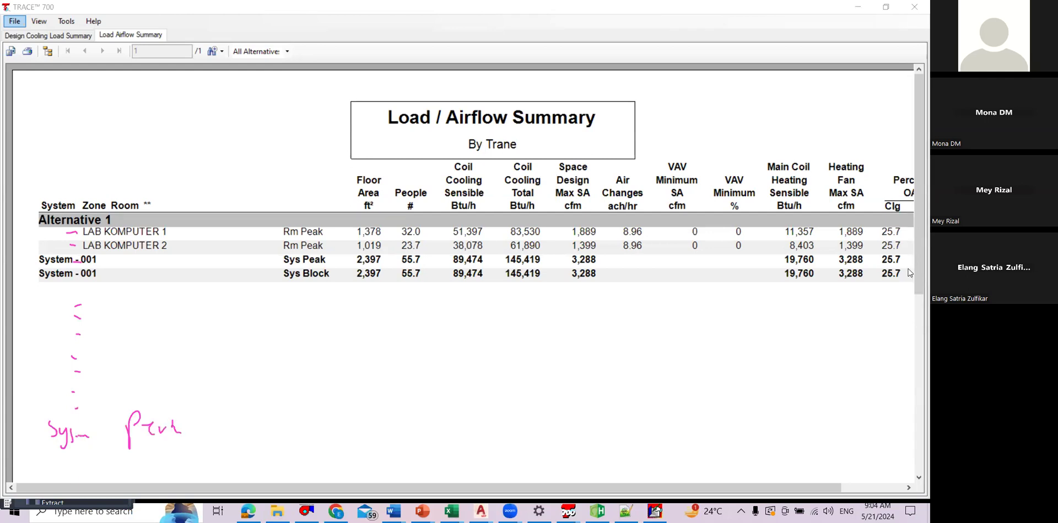
pyautogui.moveTo(918, 270); pyautogui.dragTo(919, 292)
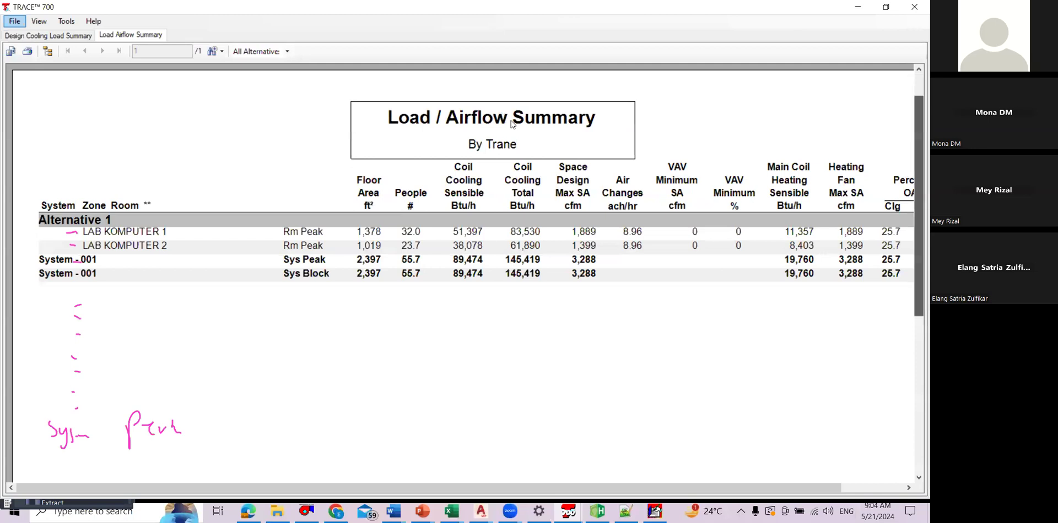
pyautogui.scroll(-2, 511, 124)
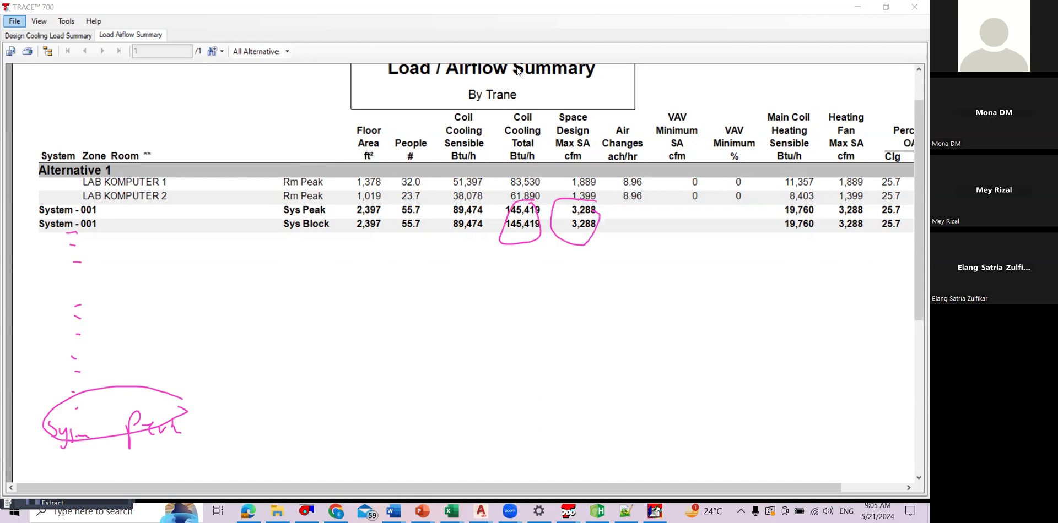
# Step: Switch to the MVAC spreadsheet and total the floor cooling loads F4:F128 with a SUM formula in F131
pyautogui.hotkey('alt', 'Tab')
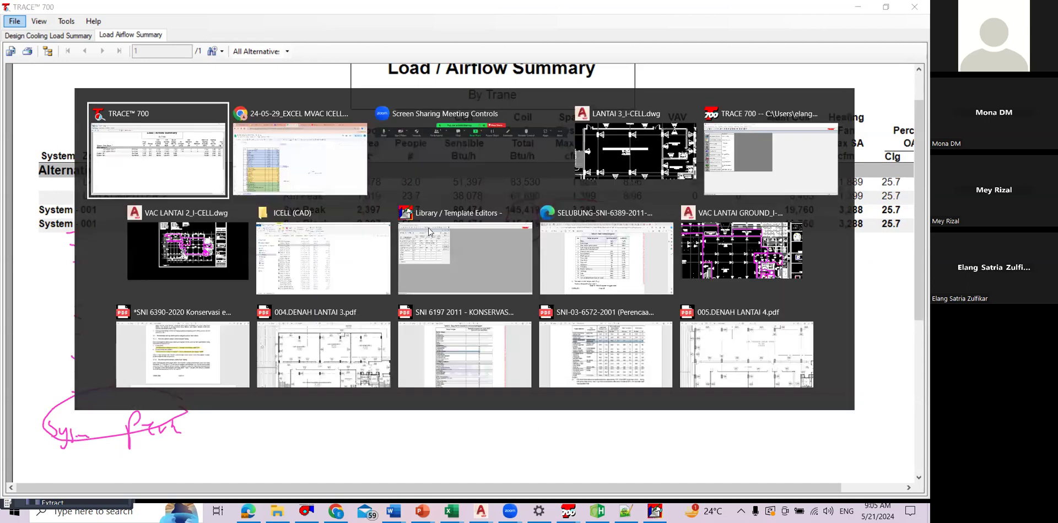
pyautogui.hotkey('alt', 'Tab')
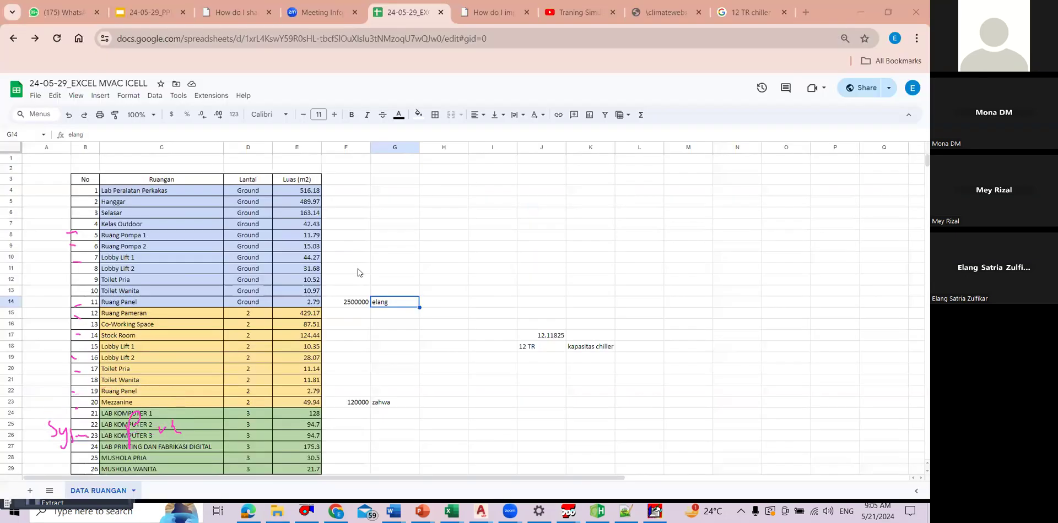
pyautogui.scroll(-7, 357, 272)
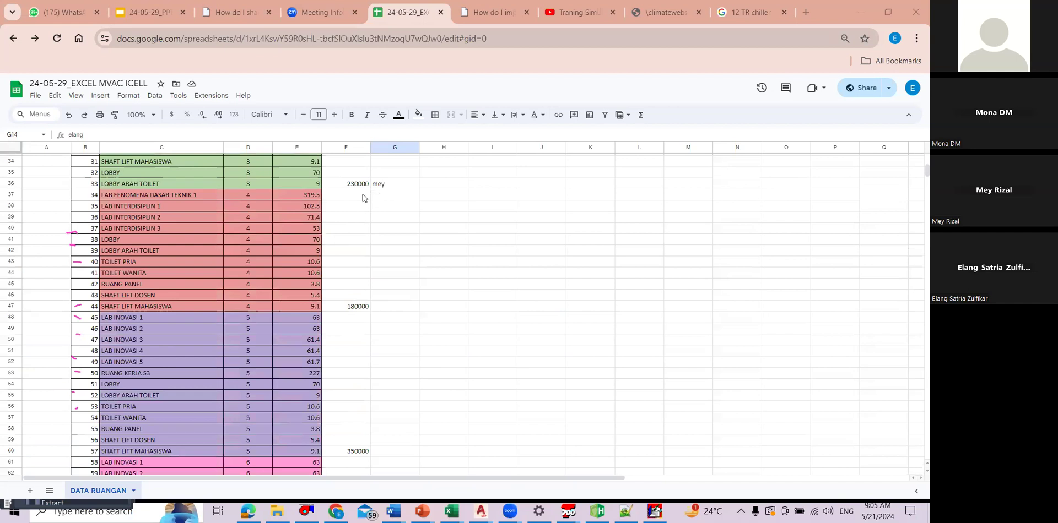
pyautogui.scroll(-18, 359, 231)
pyautogui.click(349, 260)
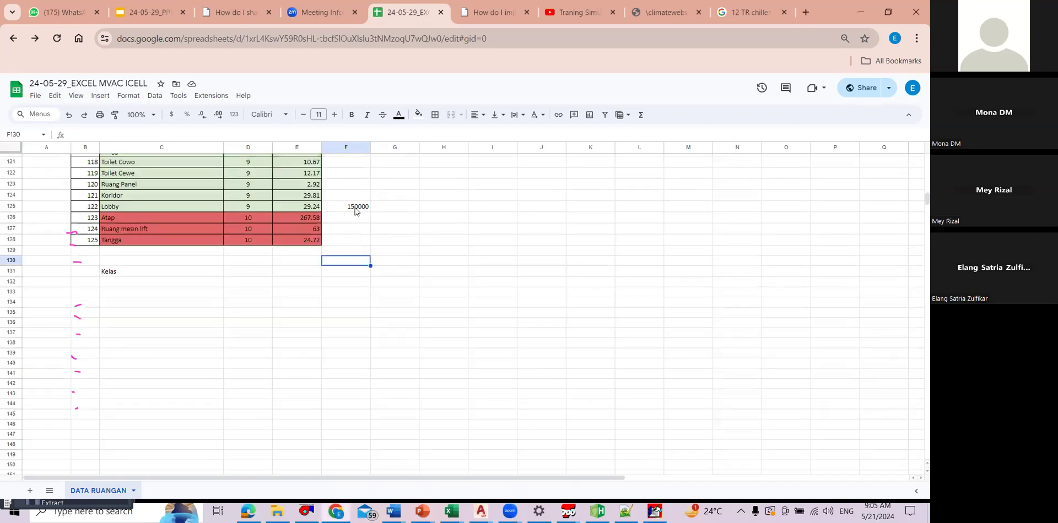
pyautogui.press('Down')
pyautogui.write('=sum(')
pyautogui.scroll(12, 355, 231)
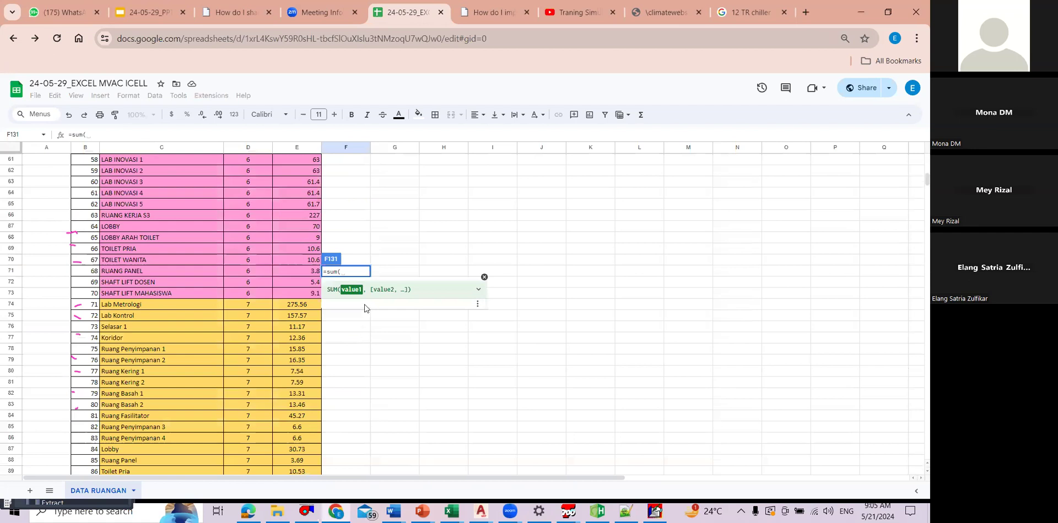
pyautogui.scroll(12, 364, 308)
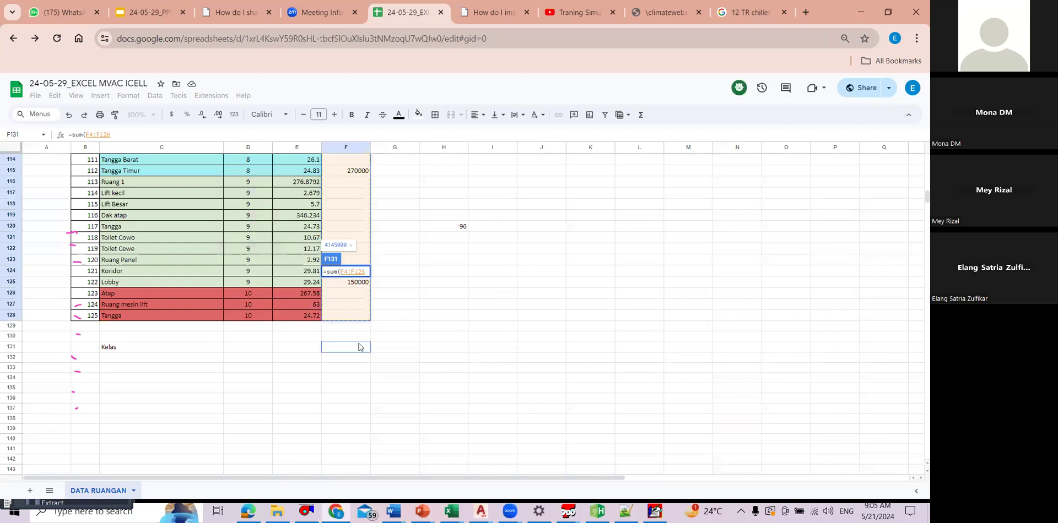
pyautogui.press('Tab')
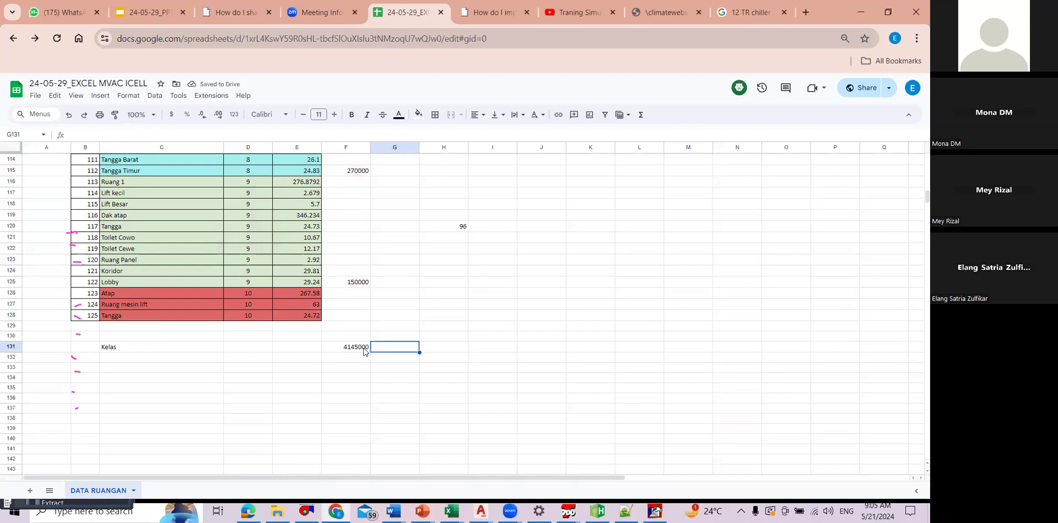
# Step: Label F131 as BTU/HR in G131 and convert it to TR in F132 with =F131/12000, labelled TR in G132
pyautogui.write('BTU/')
pyautogui.scroll(2, 385, 424)
pyautogui.write('HR')
pyautogui.press('Return')
pyautogui.write('TR')
pyautogui.click(358, 418)
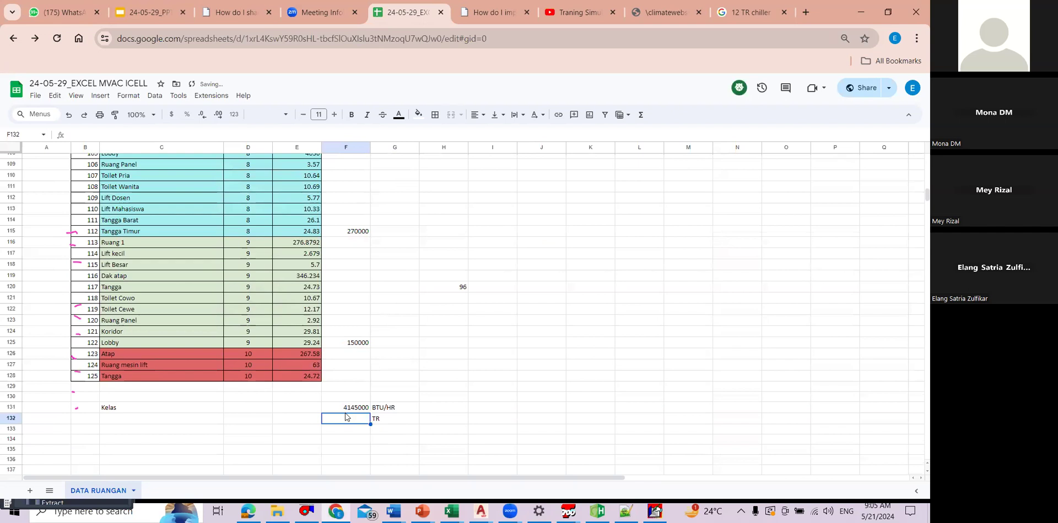
pyautogui.write('=F131/12000')
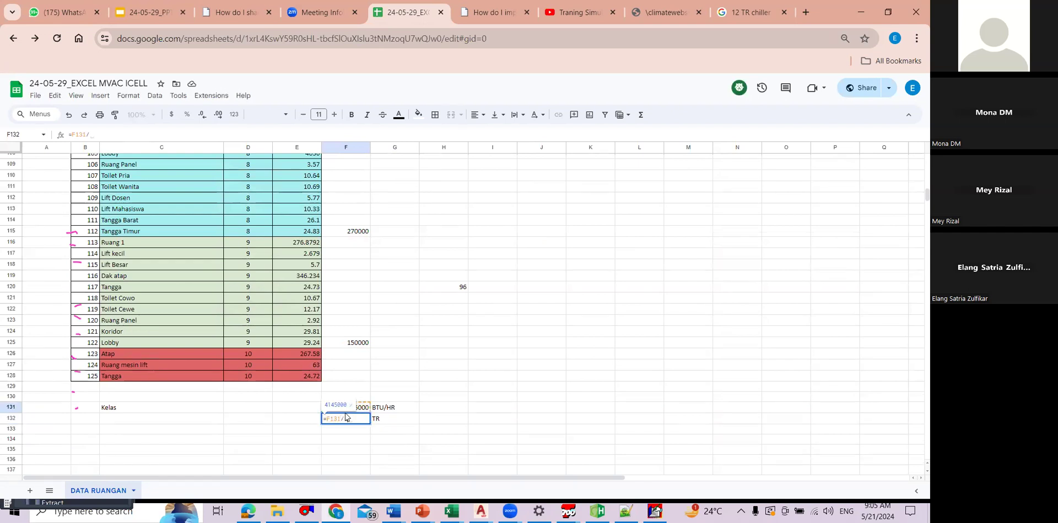
pyautogui.press('Return')
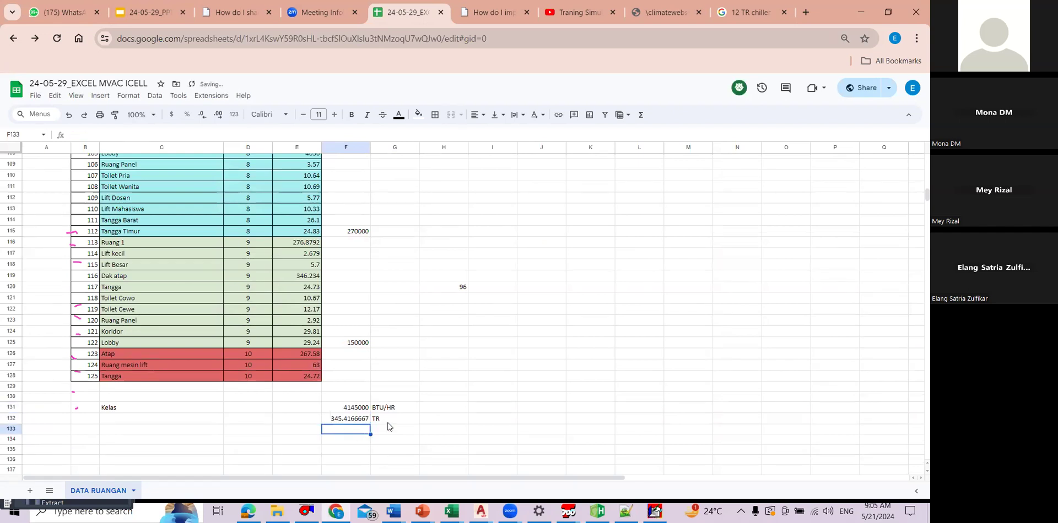
# Step: Enter the rounded capacity 350 in F133 with the unit TR in G133, and clear the stray value in H120
pyautogui.write('3')
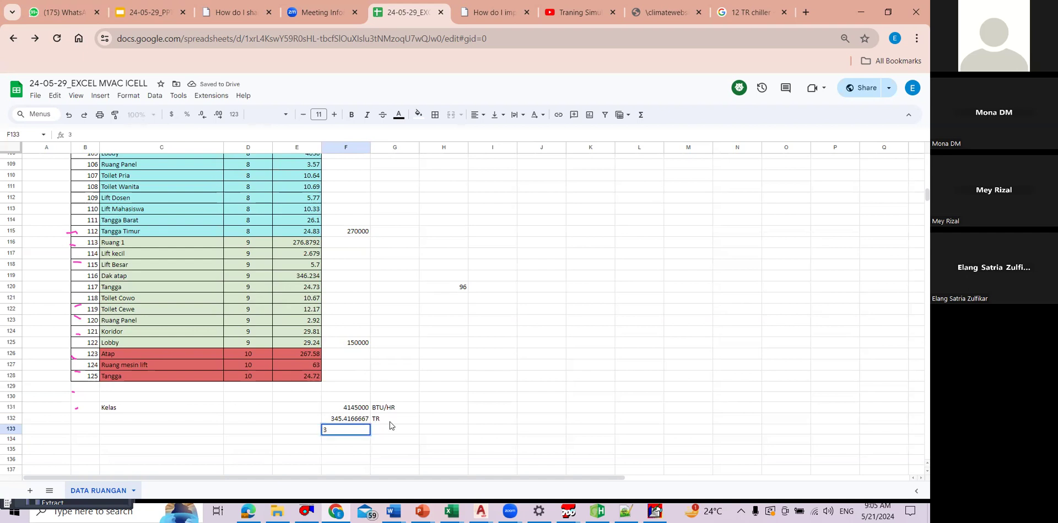
pyautogui.write('50')
pyautogui.press('Return')
pyautogui.click(388, 428)
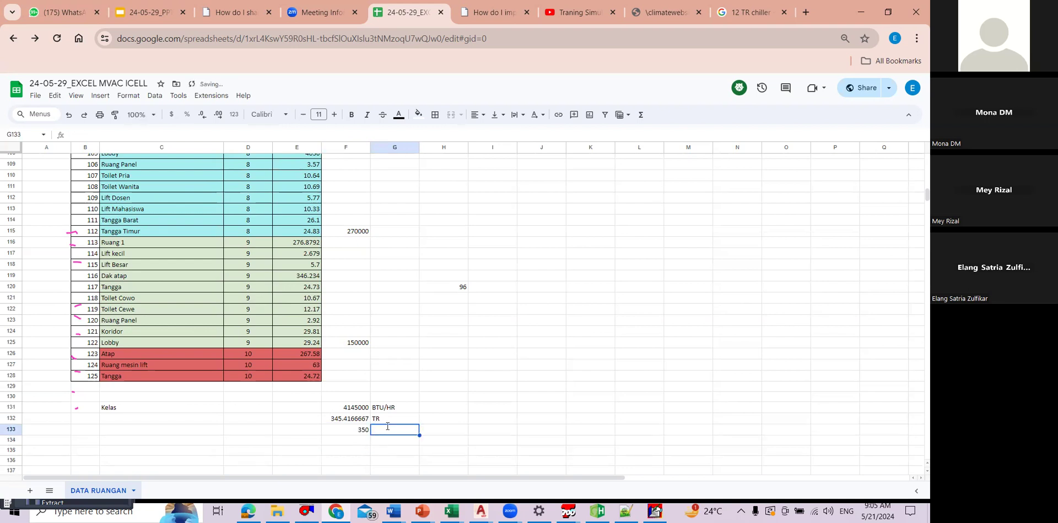
pyautogui.write('TR')
pyautogui.click(492, 387)
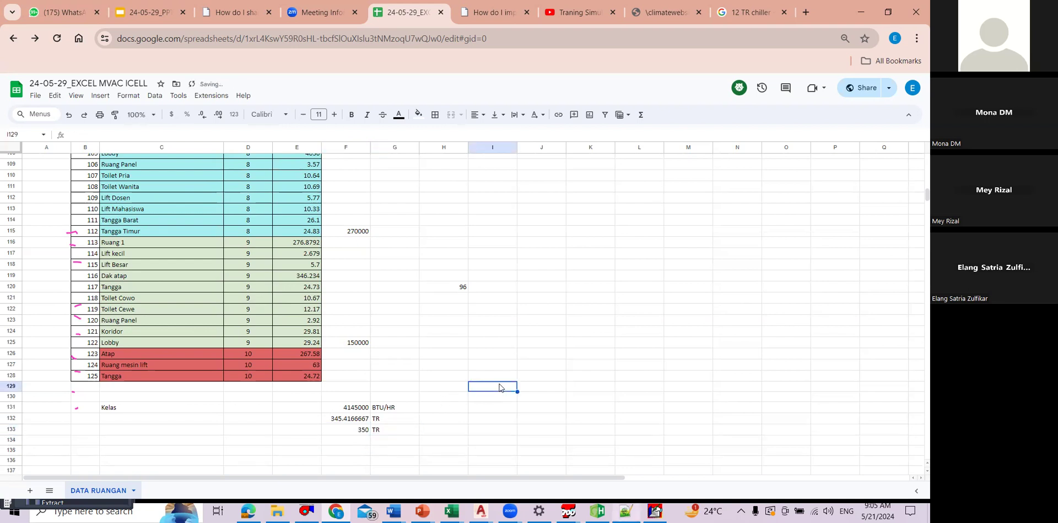
pyautogui.click(449, 287)
pyautogui.press('Delete')
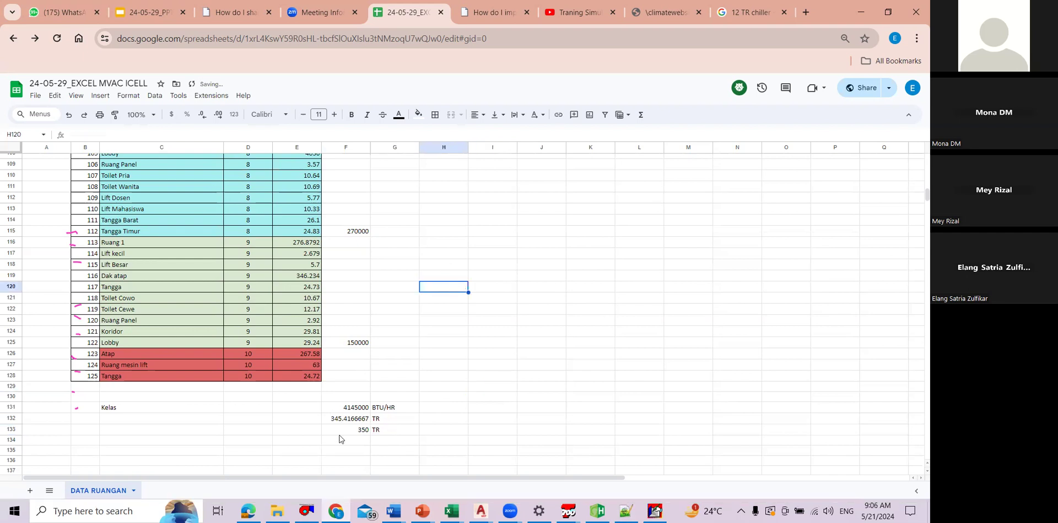
# Step: Review the per-floor cooling loads in column F and the totals below the room table
pyautogui.click(342, 431)
pyautogui.scroll(5, 386, 251)
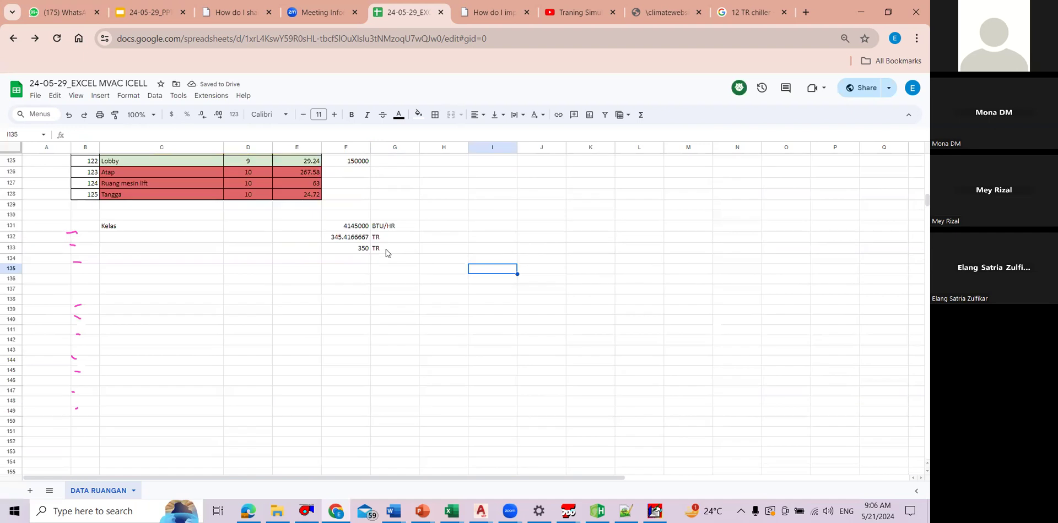
pyautogui.scroll(2, 301, 260)
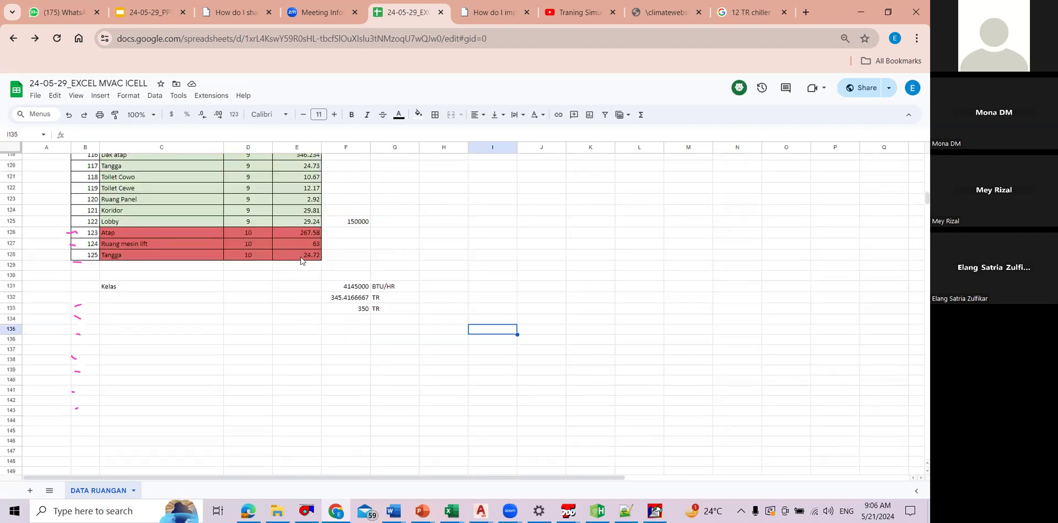
pyautogui.scroll(10, 424, 265)
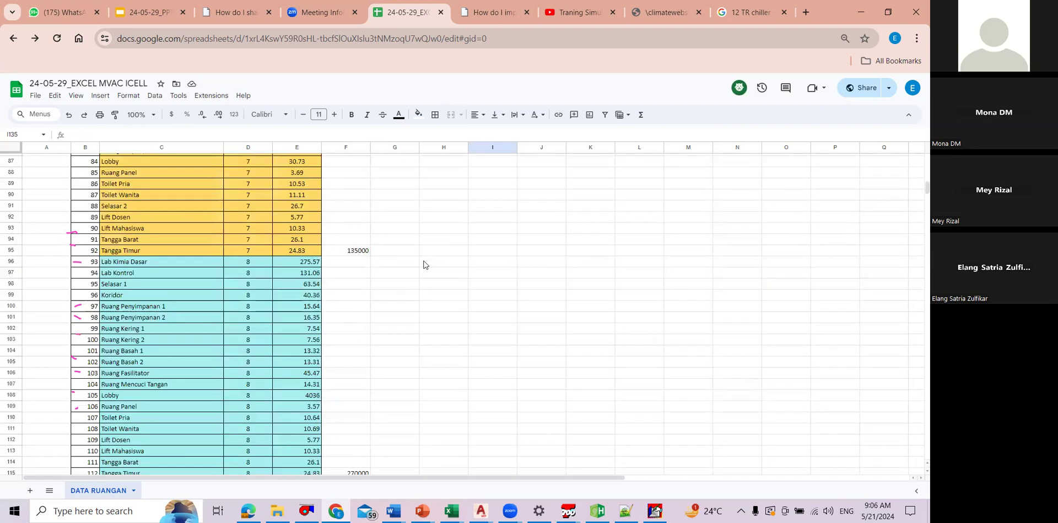
pyautogui.scroll(9, 423, 265)
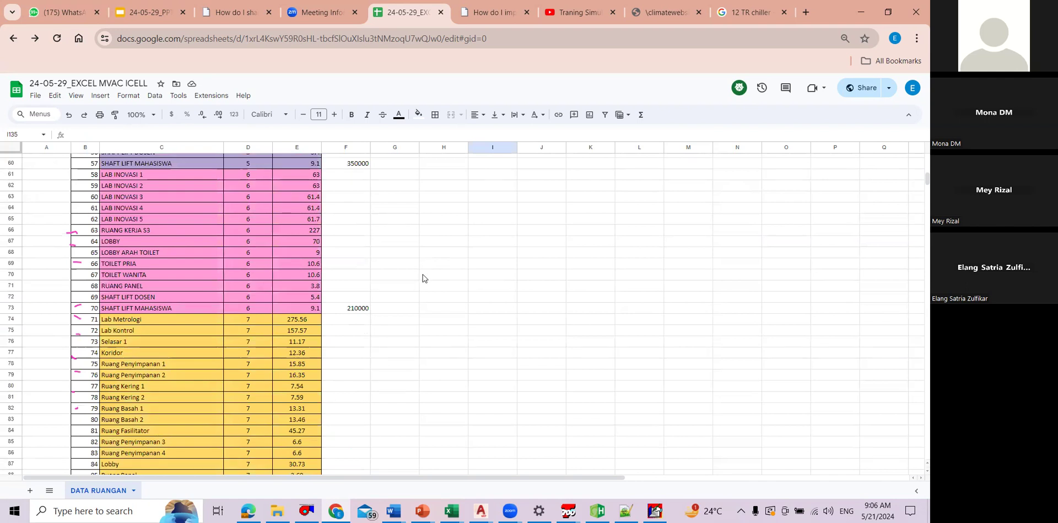
pyautogui.scroll(-13, 515, 228)
pyautogui.click(519, 216)
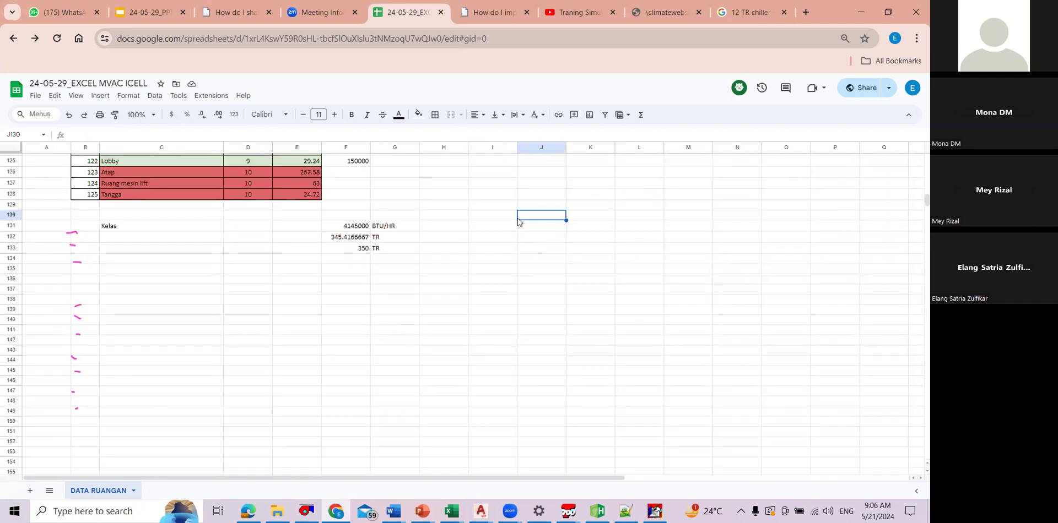
# Step: Erase the pink pen annotations drawn over the spreadsheet
pyautogui.click(444, 58)
pyautogui.moveTo(76, 227); pyautogui.dragTo(79, 323)
pyautogui.moveTo(80, 207); pyautogui.dragTo(85, 438)
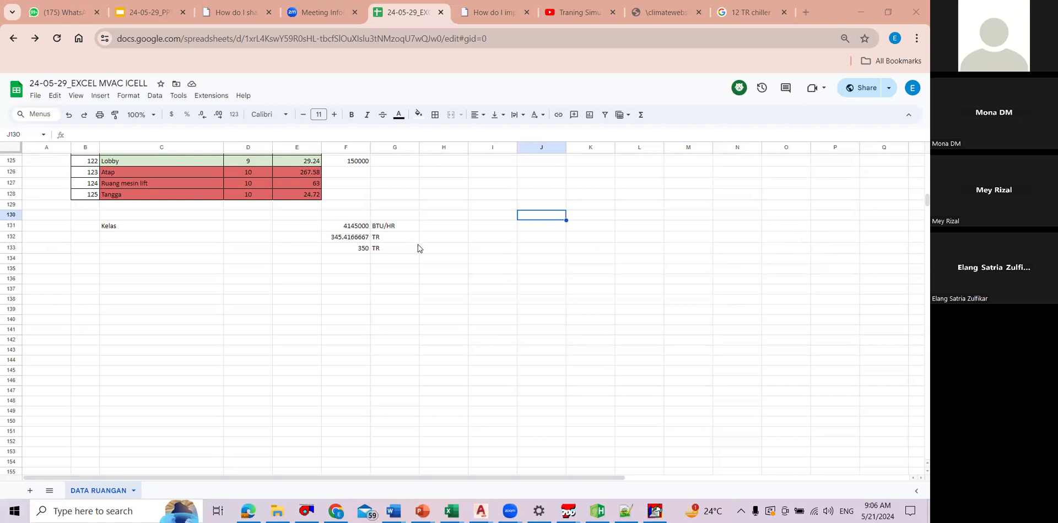
# Step: Move the two TR rows in F132:G133 down one row to F133:G134, freeing row 132 below the BTU/HR total
pyautogui.scroll(13, 386, 209)
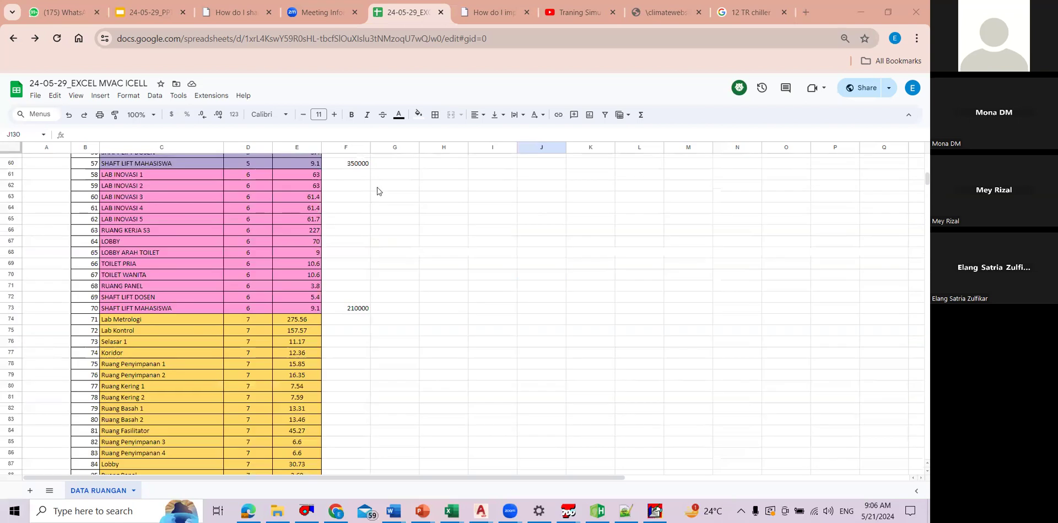
pyautogui.scroll(-14, 380, 209)
pyautogui.scroll(1, 369, 225)
pyautogui.click(372, 234)
pyautogui.moveTo(357, 236); pyautogui.dragTo(366, 263)
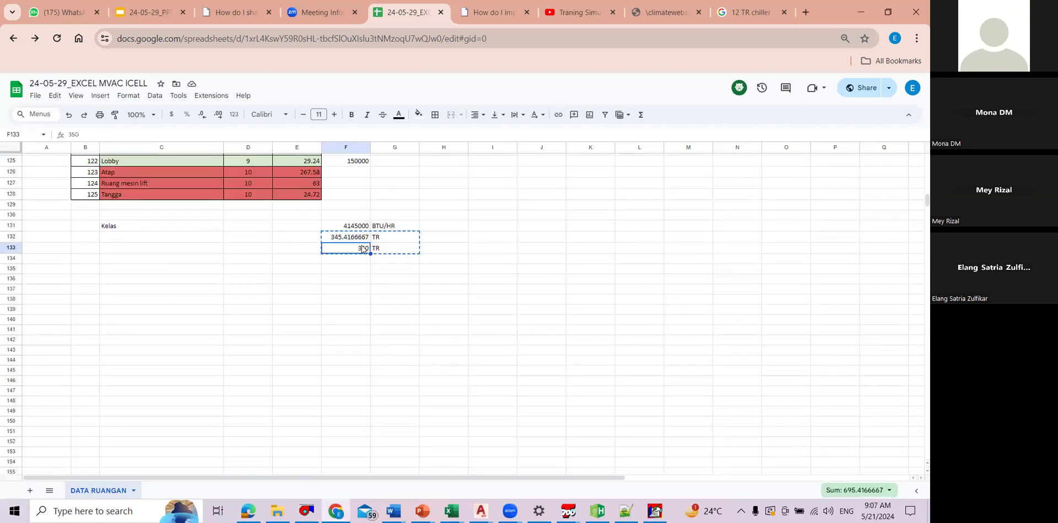
pyautogui.click(445, 226)
pyautogui.click(369, 227)
pyautogui.click(431, 225)
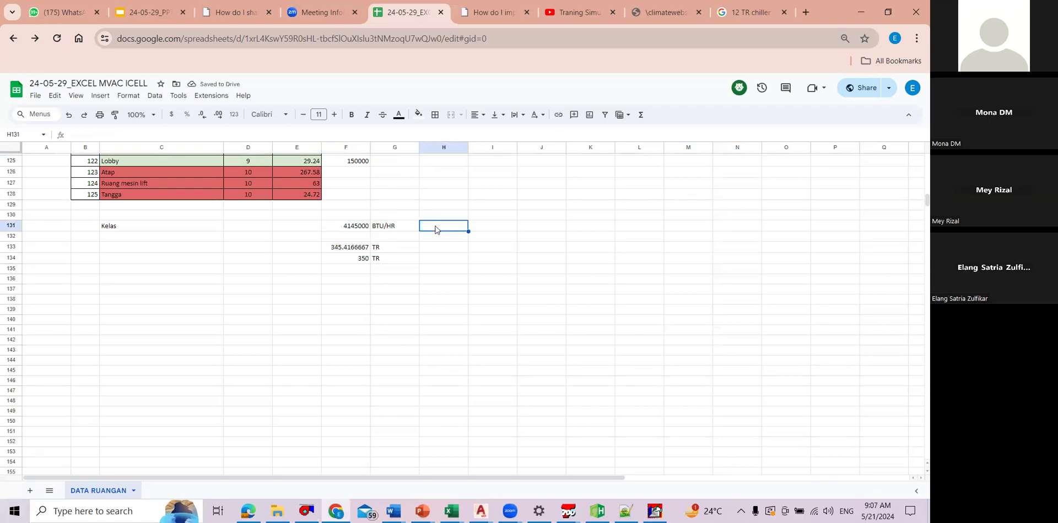
# Step: Label the BTU/HR total as (PEAK) in H131 and the empty row below it as (BLOCK) in H132
pyautogui.click(363, 230)
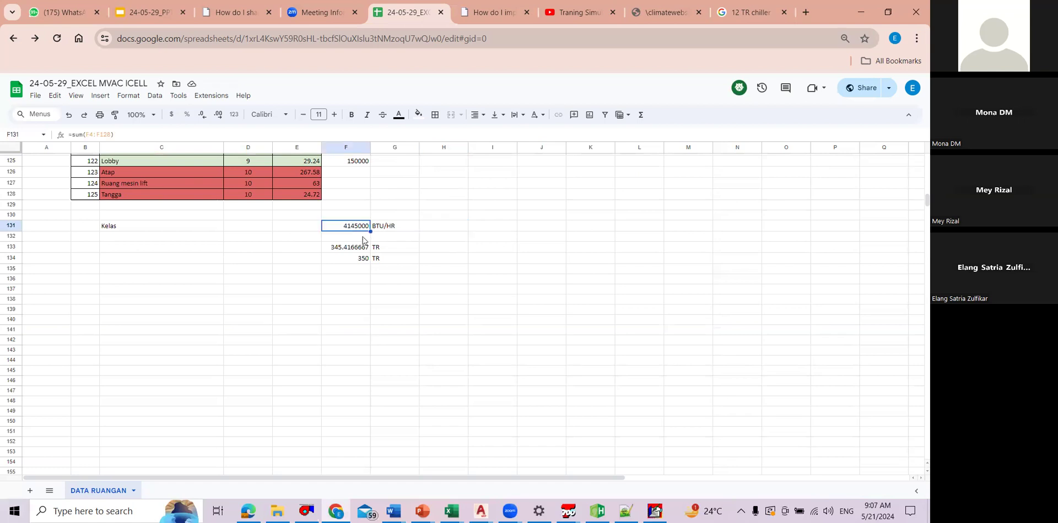
pyautogui.click(435, 226)
pyautogui.write('(')
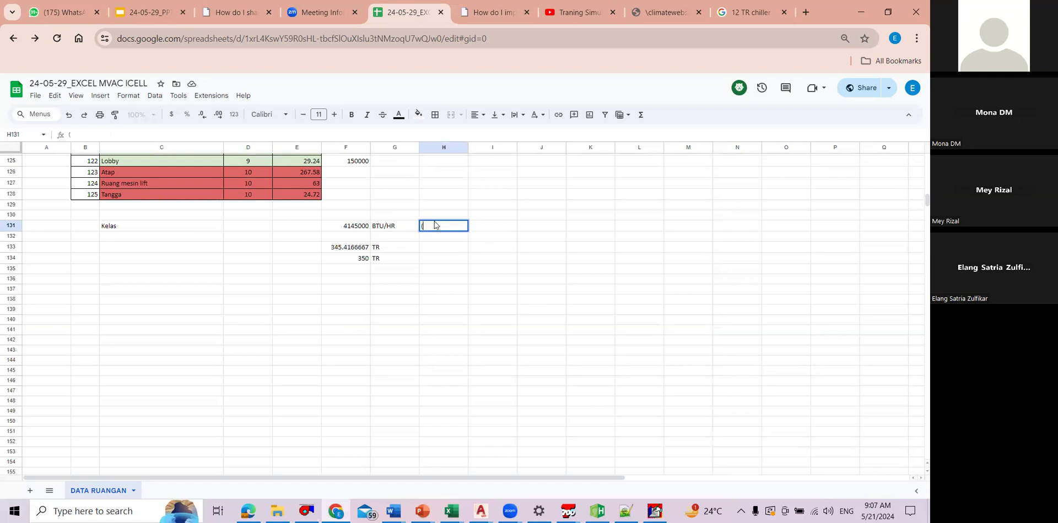
pyautogui.write('PEAK)')
pyautogui.press('Return')
pyautogui.write('(BLOCK')
# Step: Copy the BTU/HR unit into G132 and calculate the block load in F132 with =F131*0.75
pyautogui.click(403, 227)
pyautogui.hotkey('ctrl', 'c')
pyautogui.click(392, 240)
pyautogui.hotkey('ctrl', 'v')
pyautogui.click(358, 237)
pyautogui.write('=')
pyautogui.click(351, 228)
pyautogui.write('*0.75')
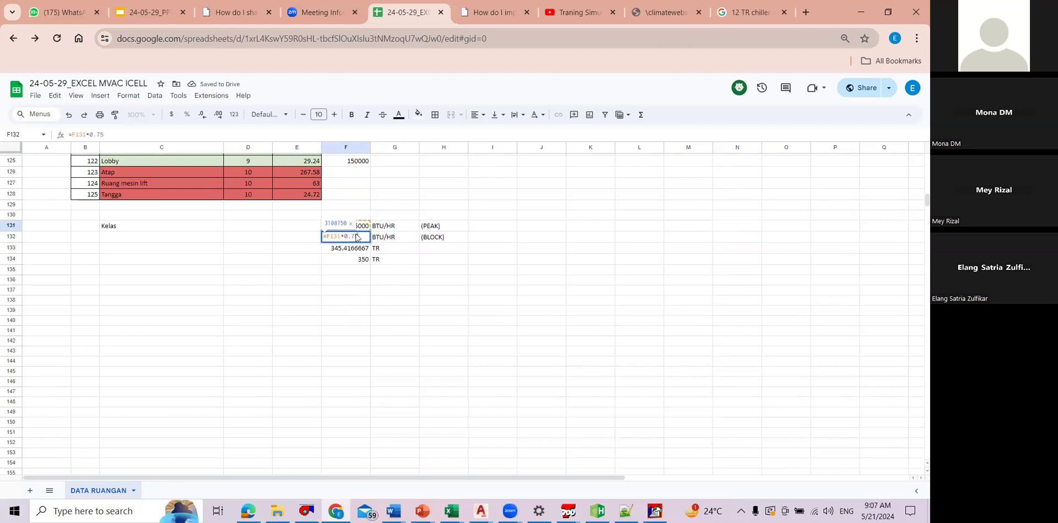
pyautogui.press('Return')
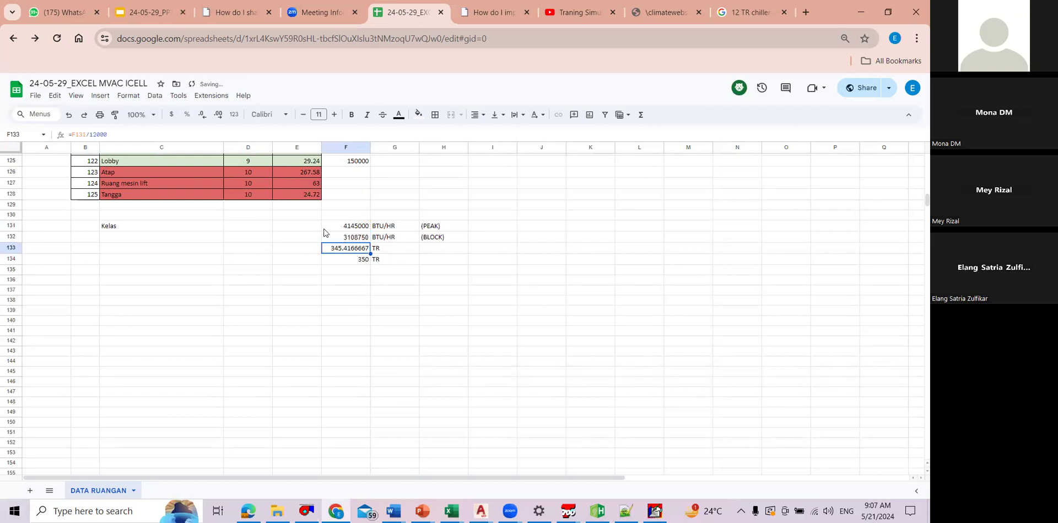
# Step: Change the TR conversion in F133 to =F132/12000 and set the rounded capacity in F134 to 260
pyautogui.press('F2')
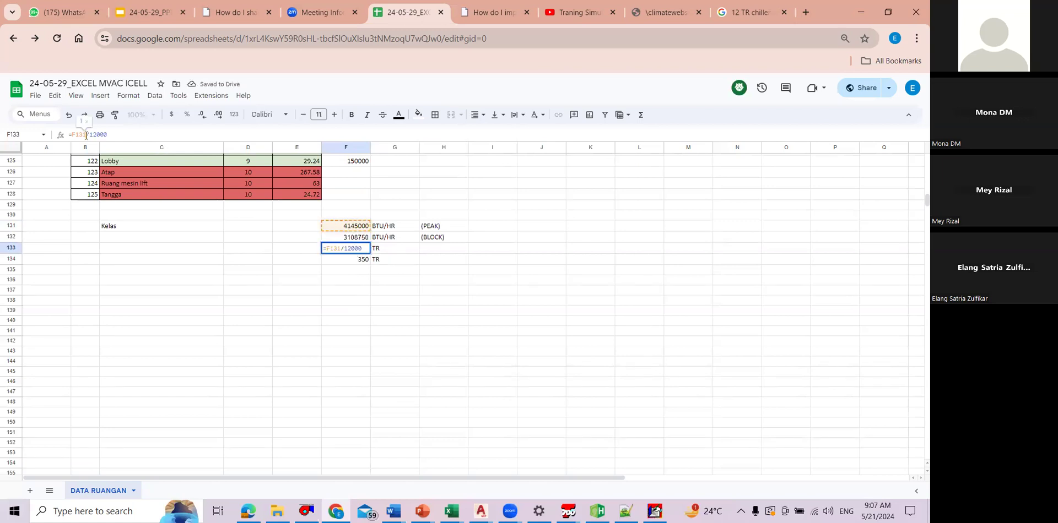
pyautogui.click(358, 237)
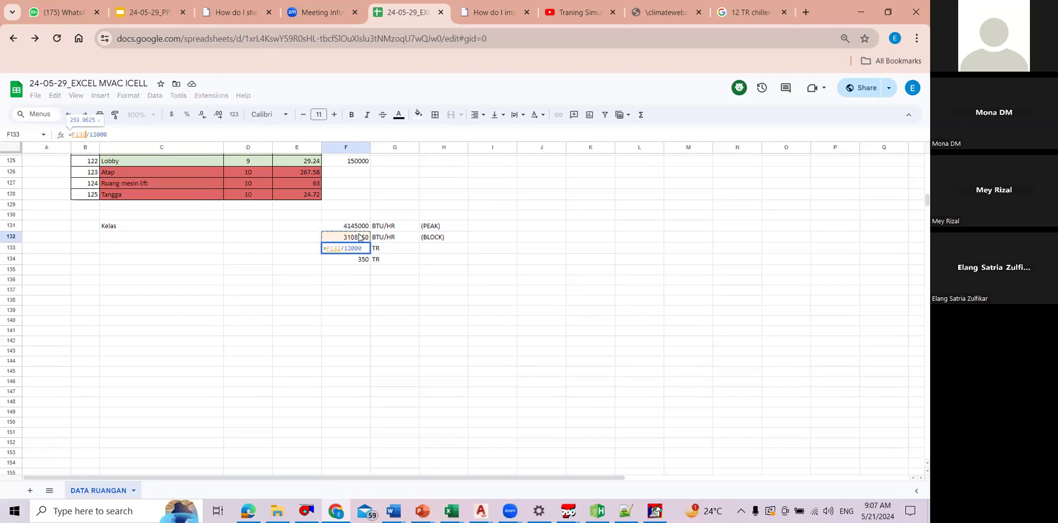
pyautogui.press('Return')
pyautogui.write('260')
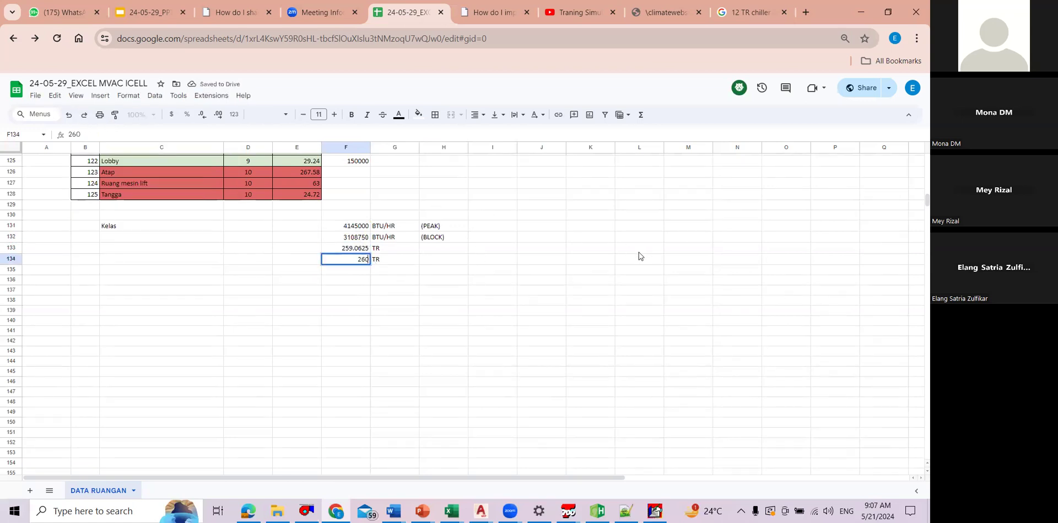
pyautogui.click(634, 249)
pyautogui.click(568, 270)
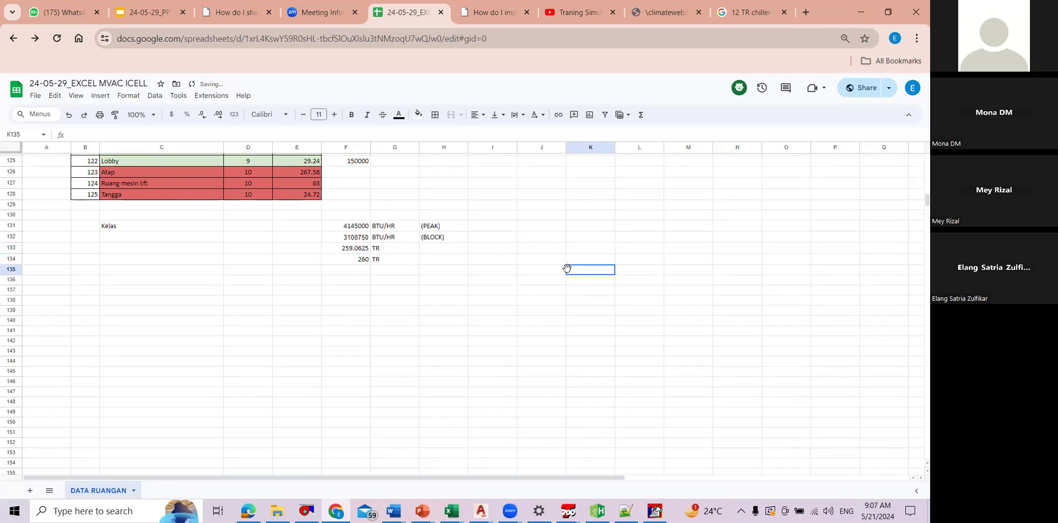
pyautogui.click(565, 225)
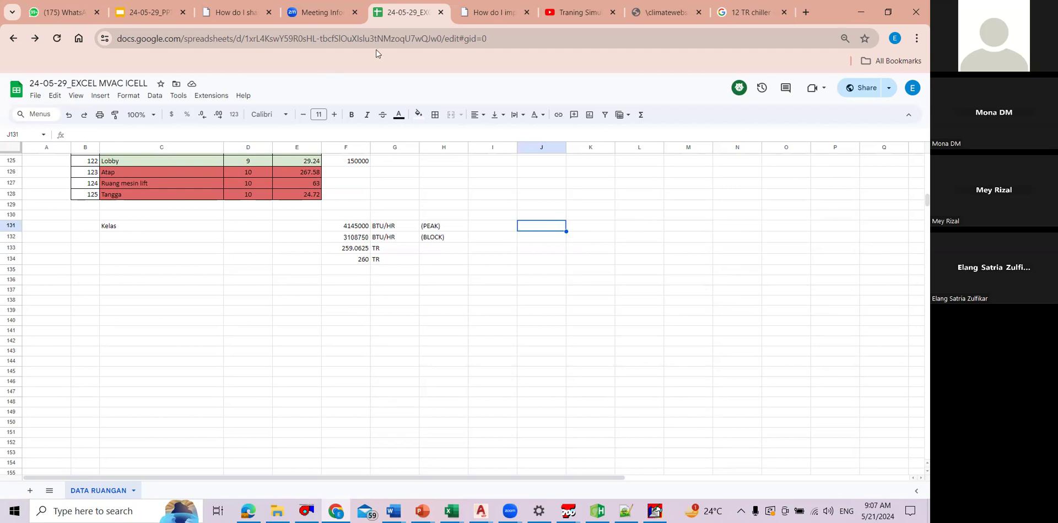
pyautogui.moveTo(346, 237); pyautogui.dragTo(452, 237)
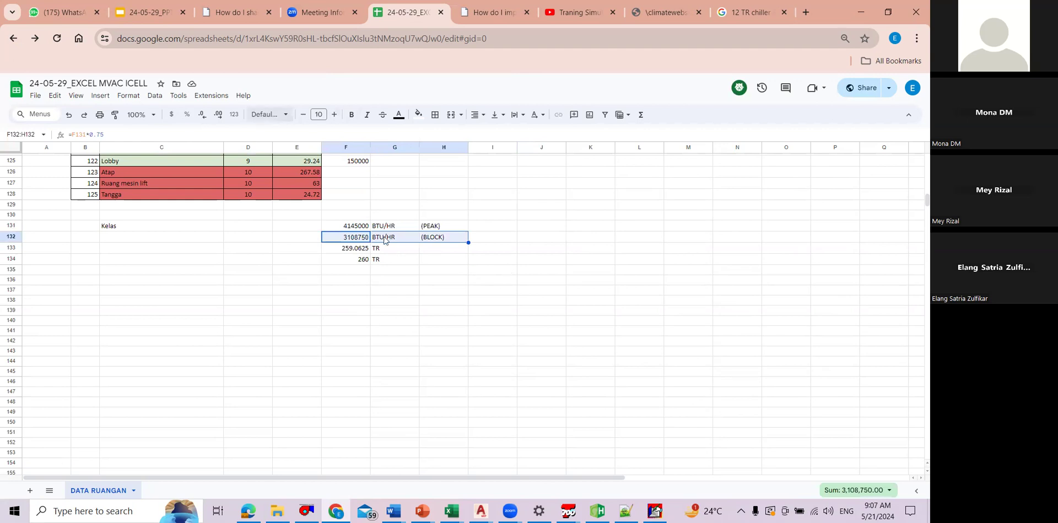
pyautogui.click(493, 269)
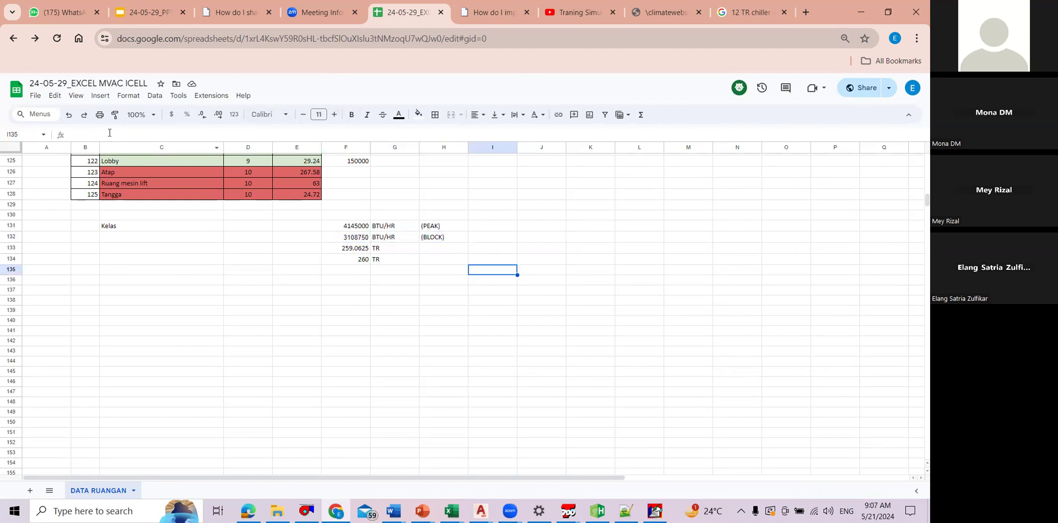
pyautogui.click(346, 236)
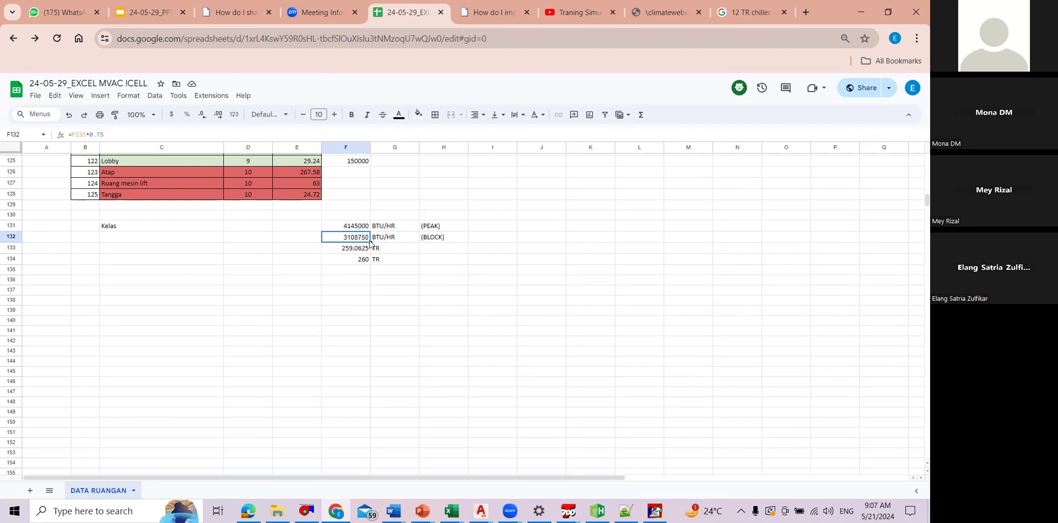
# Step: Examine the peak sum formula in F131 and the block-load formula in F132
pyautogui.click(444, 290)
pyautogui.click(345, 237)
pyautogui.moveTo(356, 226); pyautogui.dragTo(441, 227)
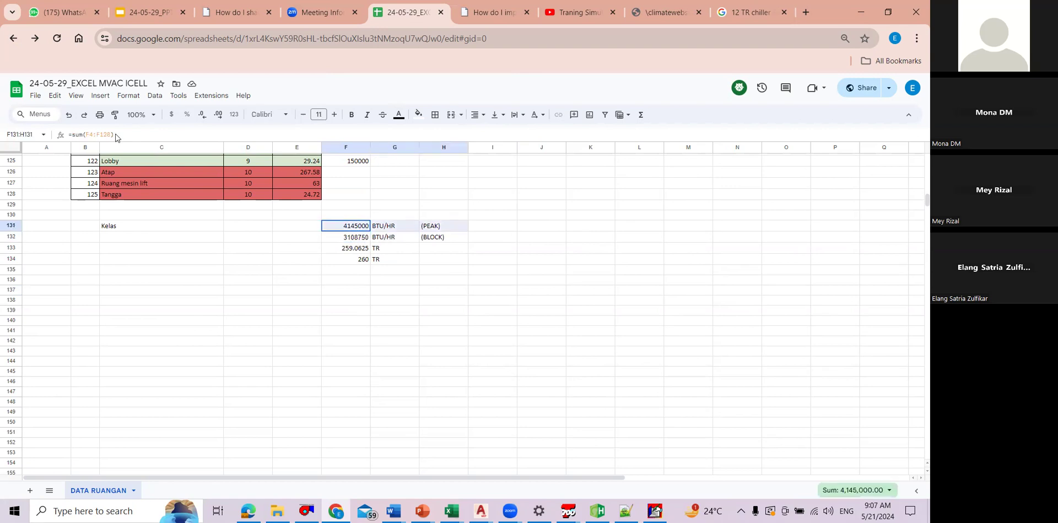
pyautogui.click(499, 205)
pyautogui.click(346, 237)
pyautogui.press('F2')
pyautogui.click(529, 226)
# Step: Annotate the block-load row with *DIVERSITY FACTOR in I132
pyautogui.click(503, 237)
pyautogui.write('DIVERSITY FACTOR')
pyautogui.press('Return')
pyautogui.press('Up')
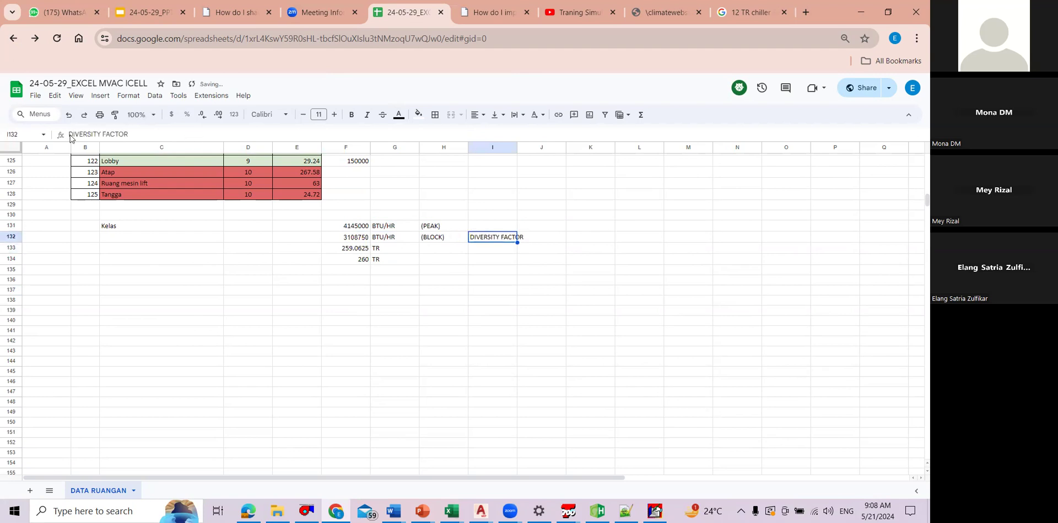
pyautogui.press('Return')
pyautogui.click(70, 135)
pyautogui.write('*')
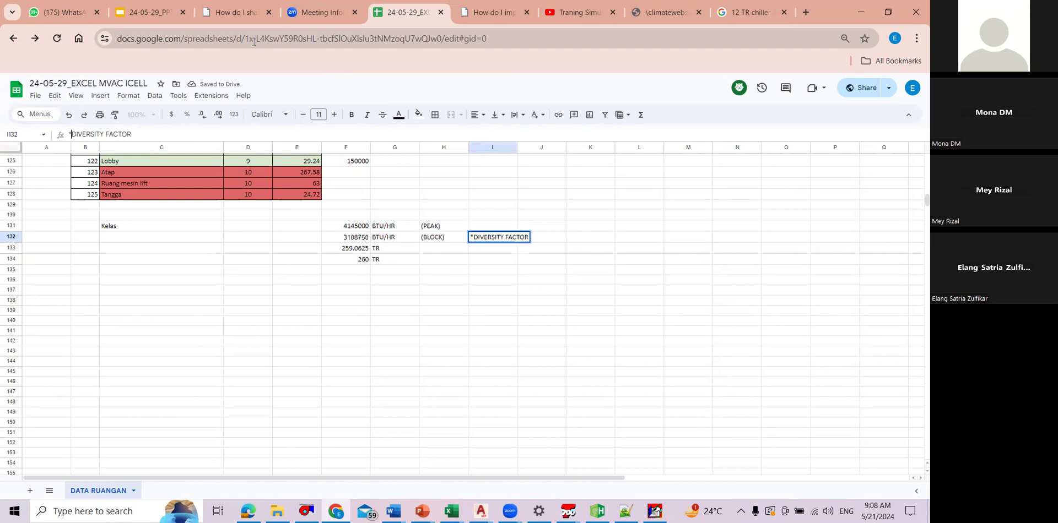
pyautogui.press('Return')
pyautogui.scroll(2, 551, 259)
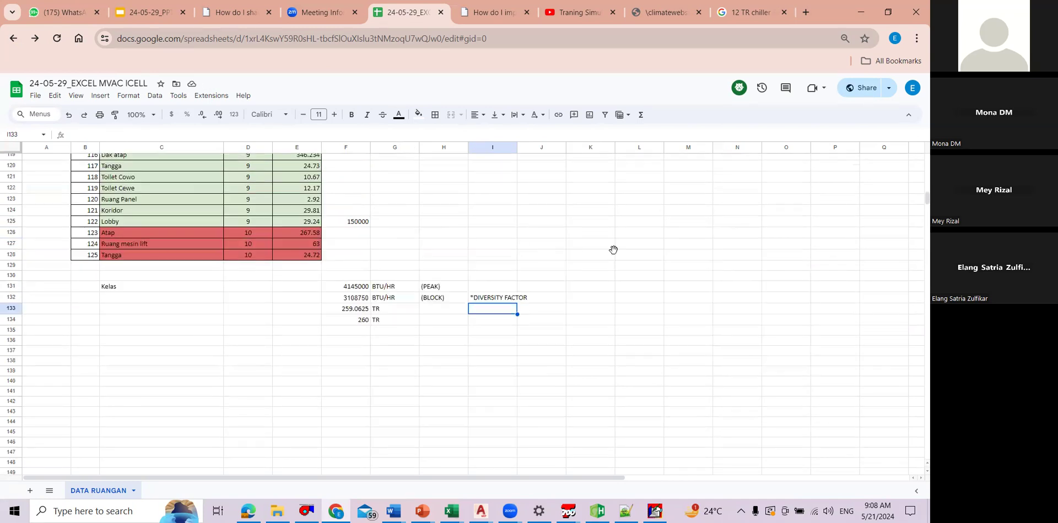
pyautogui.scroll(2, 562, 246)
pyautogui.scroll(2, 537, 253)
pyautogui.scroll(-4, 539, 253)
pyautogui.click(540, 246)
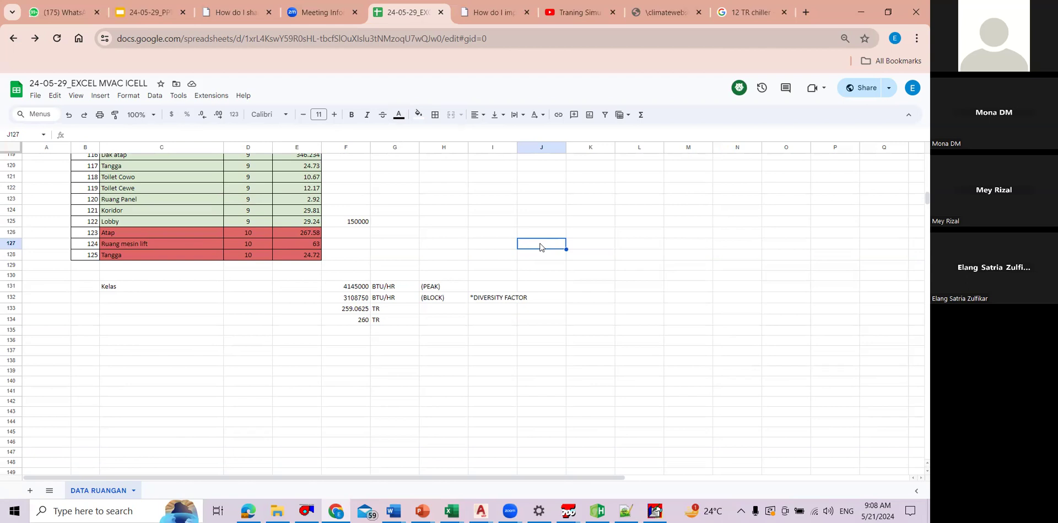
pyautogui.click(570, 267)
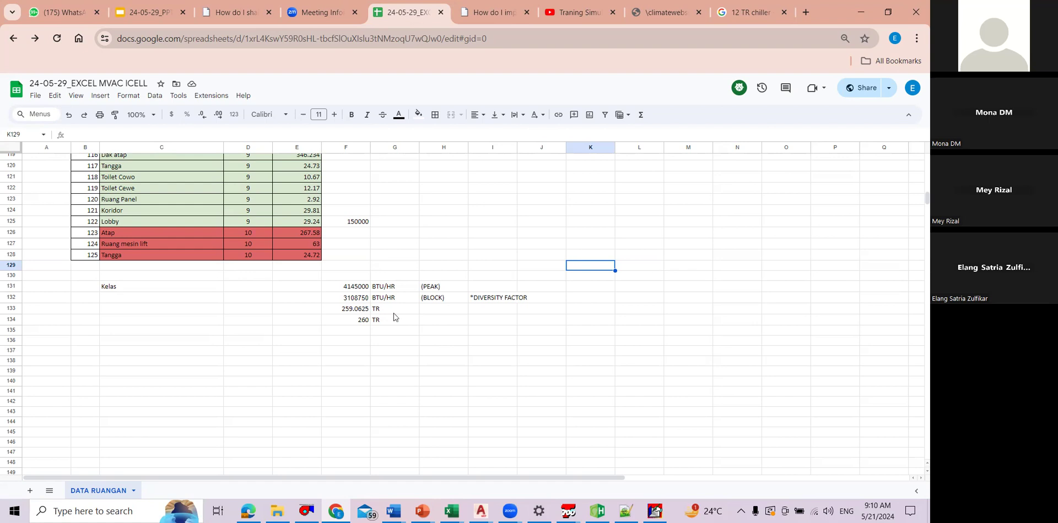
pyautogui.click(271, 363)
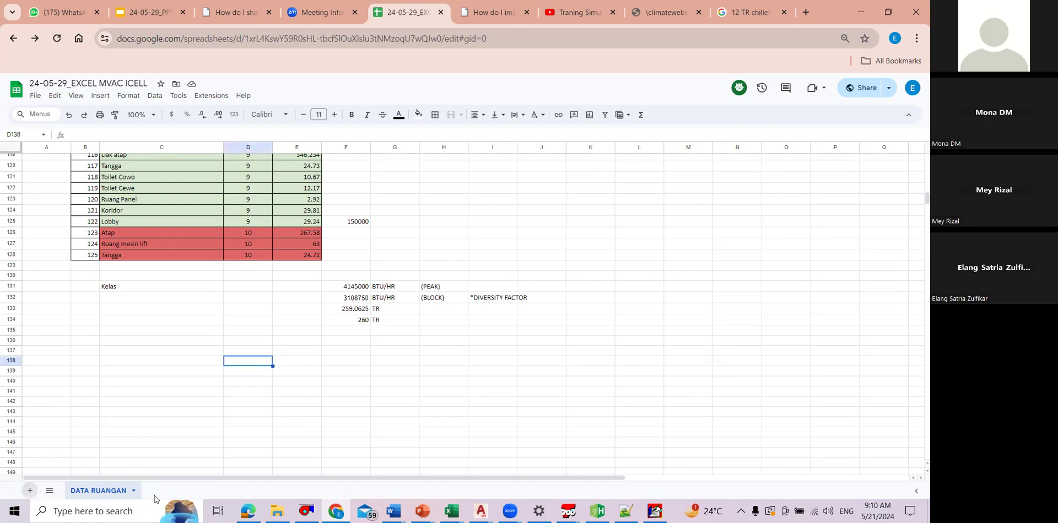
# Step: Add a new sheet, enter TRACE 700 calculation in C3 and widen column C to fit the text
pyautogui.hotkey('shift', 'F11')
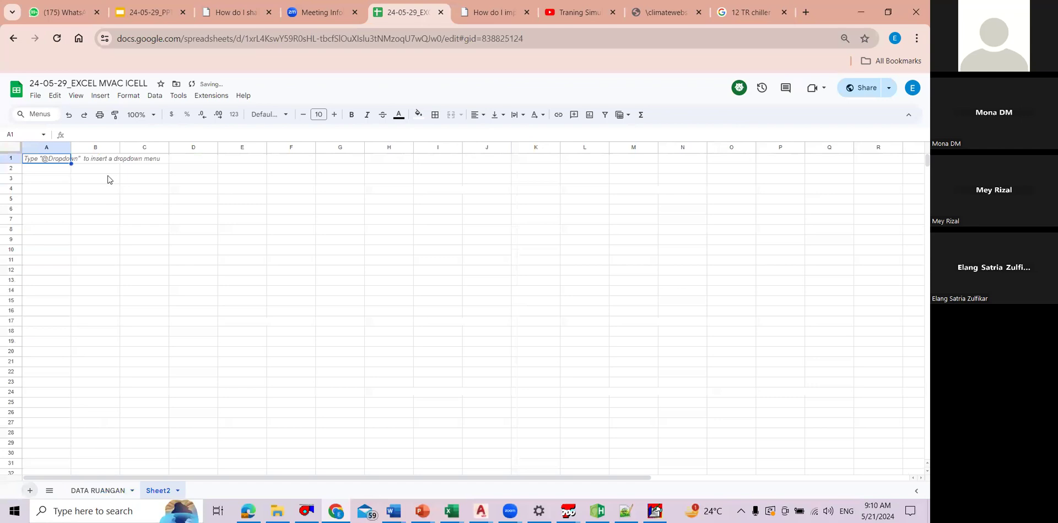
pyautogui.click(110, 182)
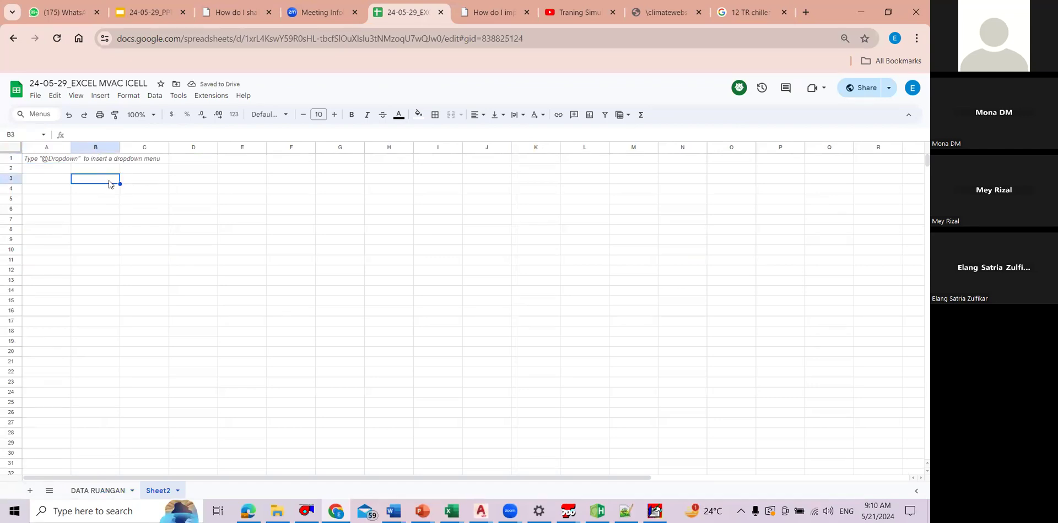
pyautogui.click(161, 183)
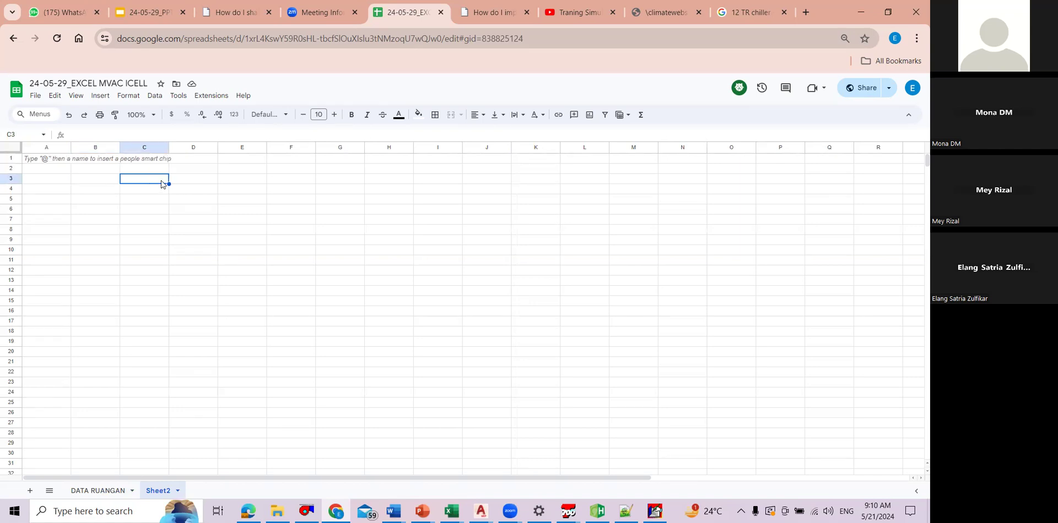
pyautogui.write('C')
pyautogui.press('BackSpace')
pyautogui.press('BackSpace')
pyautogui.write('TRACE ')
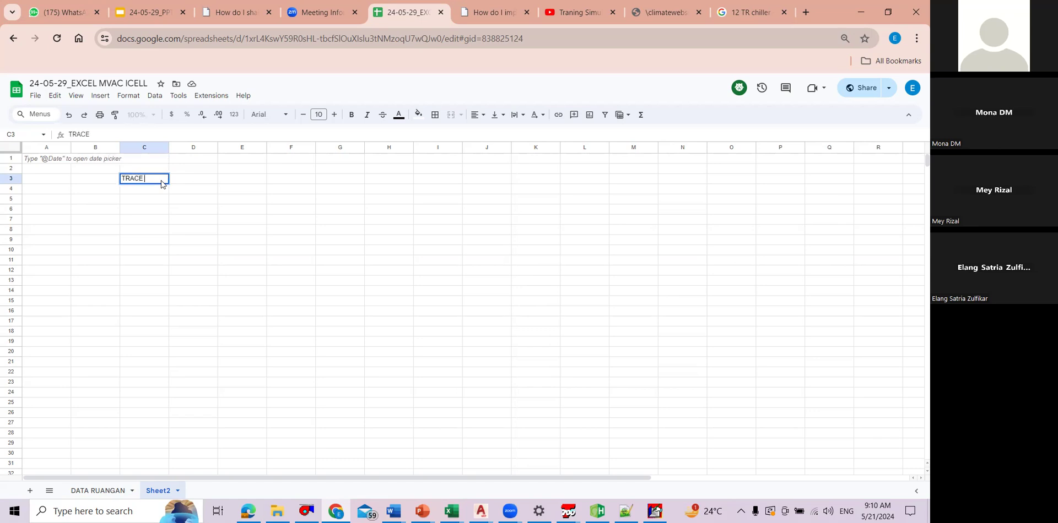
pyautogui.write('700 calculation')
pyautogui.click(193, 230)
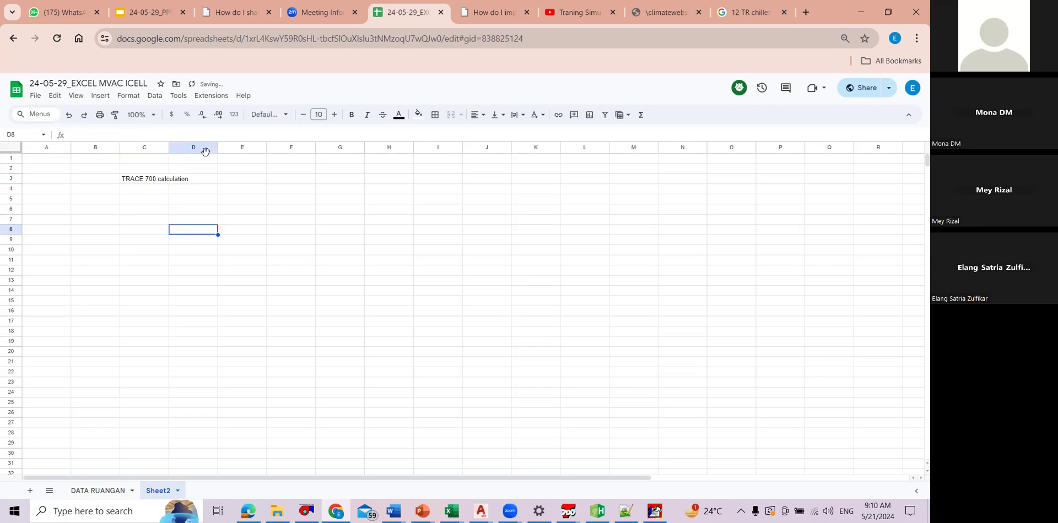
# Step: Enter olah data hasil kalkulasi in C4, below the TRACE 700 entry
pyautogui.click(155, 191)
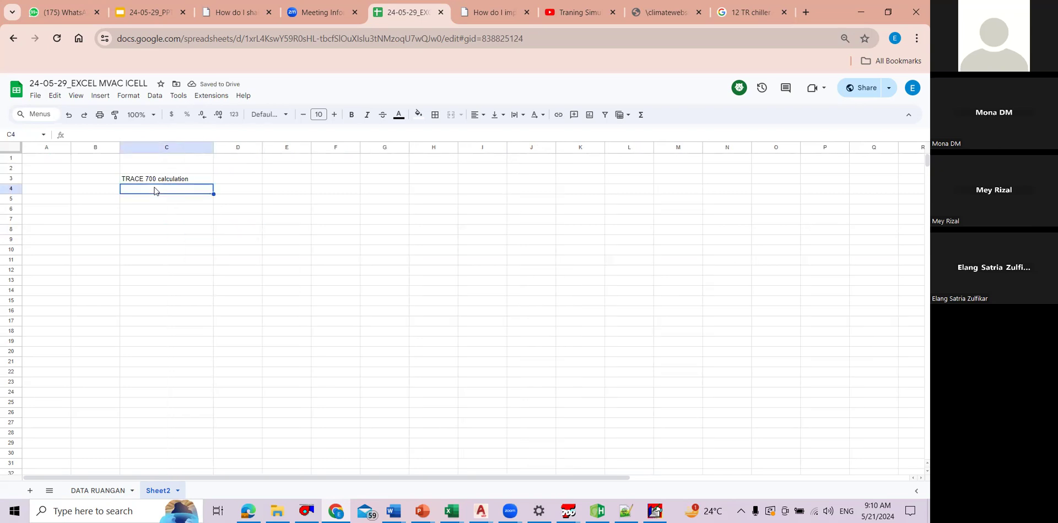
pyautogui.hotkey('ctrl', 'c')
pyautogui.press('Escape')
pyautogui.doubleClick(191, 179)
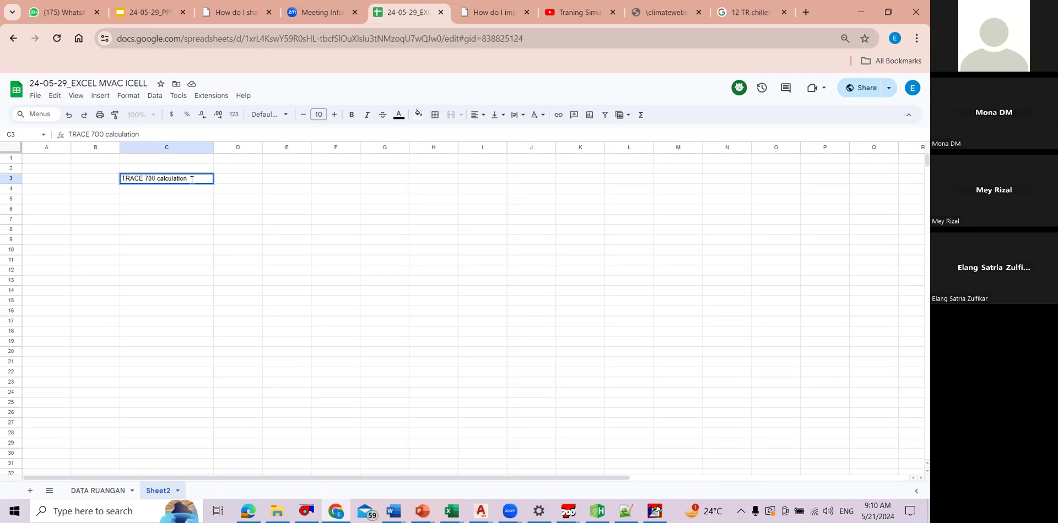
pyautogui.click(160, 191)
pyautogui.write('olah data')
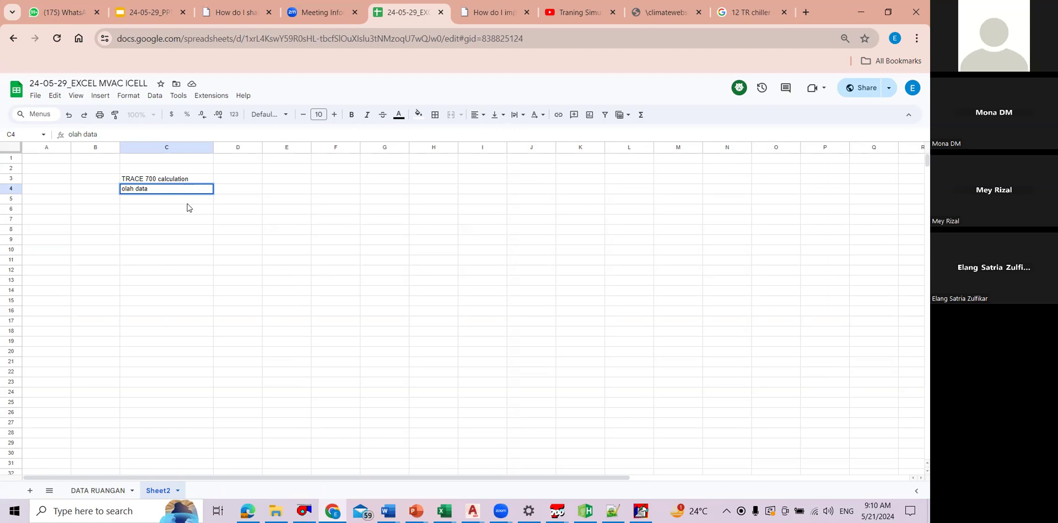
pyautogui.press('Return')
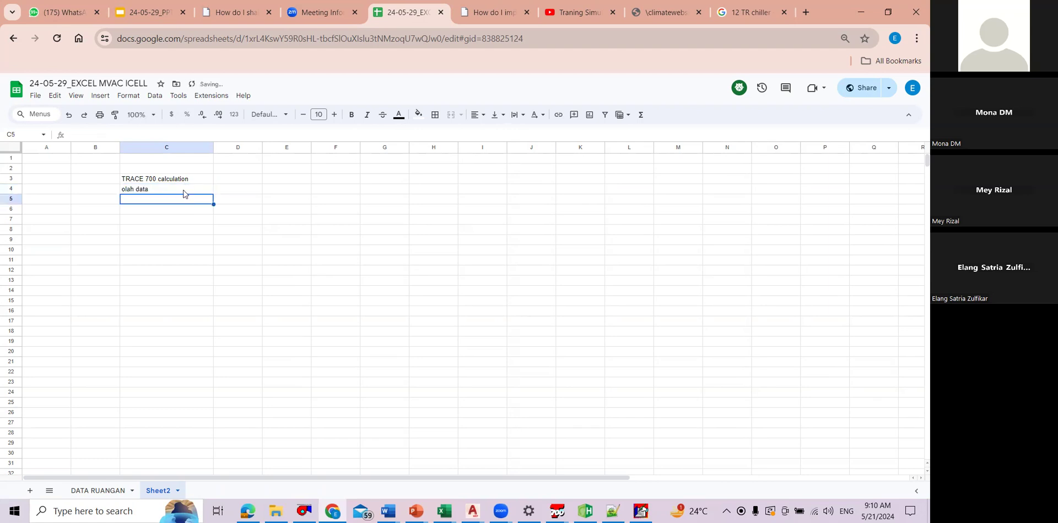
pyautogui.click(190, 192)
pyautogui.doubleClick(190, 192)
pyautogui.write('hasil kalkulasi')
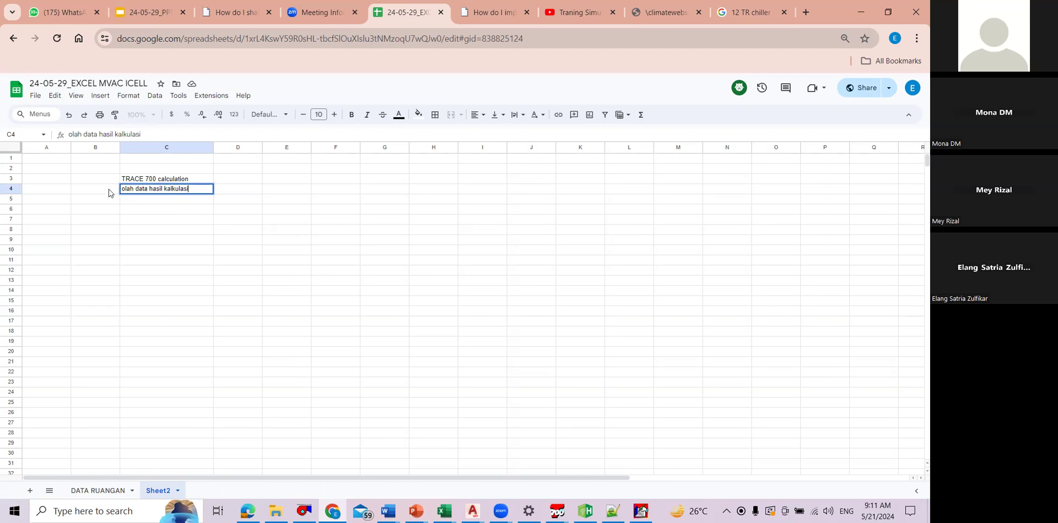
# Step: Number the two entries 1 and 2 in B3:B4 and append trace to the text in C4
pyautogui.click(108, 180)
pyautogui.write('1')
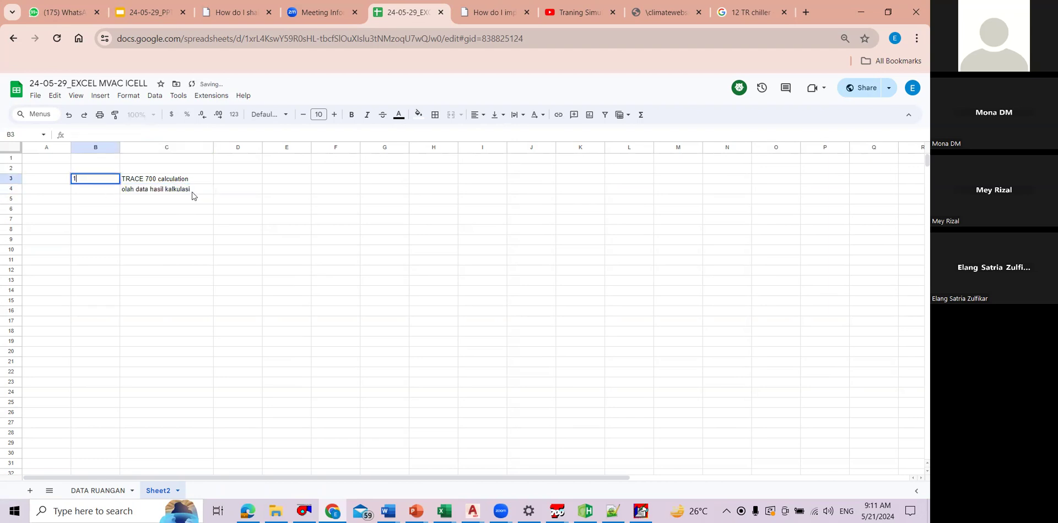
pyautogui.press('Return')
pyautogui.write('2')
pyautogui.doubleClick(192, 193)
pyautogui.write('tr')
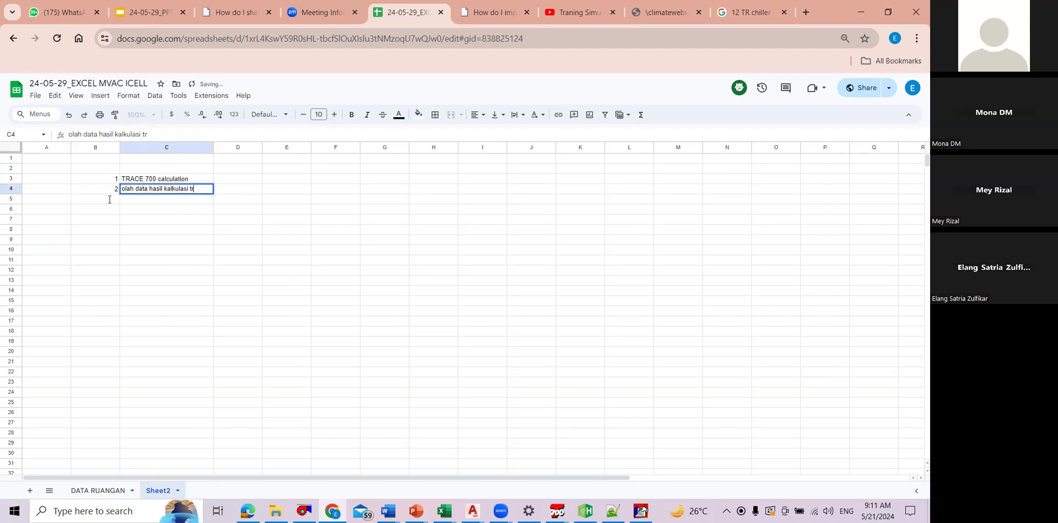
pyautogui.write('ace')
pyautogui.click(134, 239)
# Step: Add item 3 in row 5 of the list, with the text kalkulasi pressure drop ducting
pyautogui.click(110, 199)
pyautogui.write('3')
pyautogui.click(171, 200)
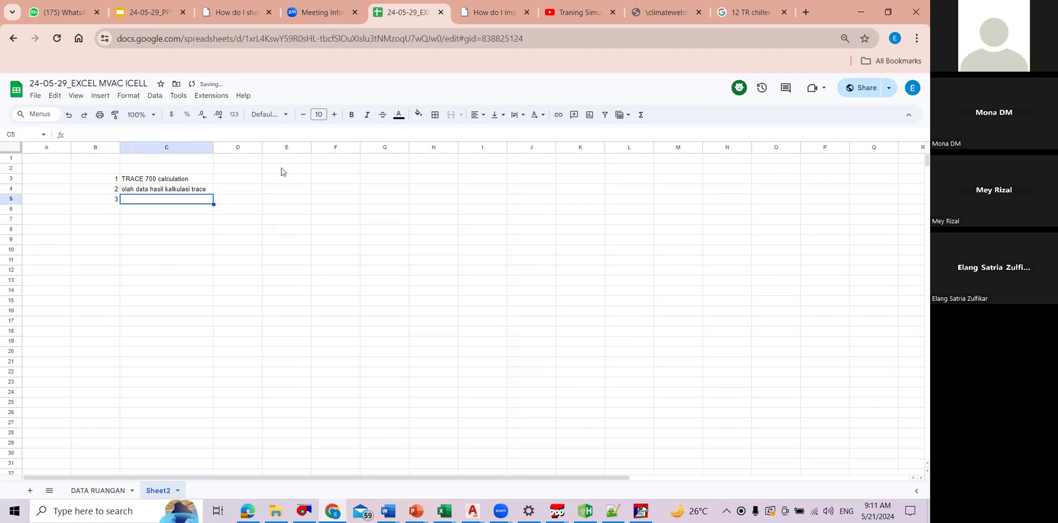
pyautogui.write('kalkulasi pressure drop')
pyautogui.press('Return')
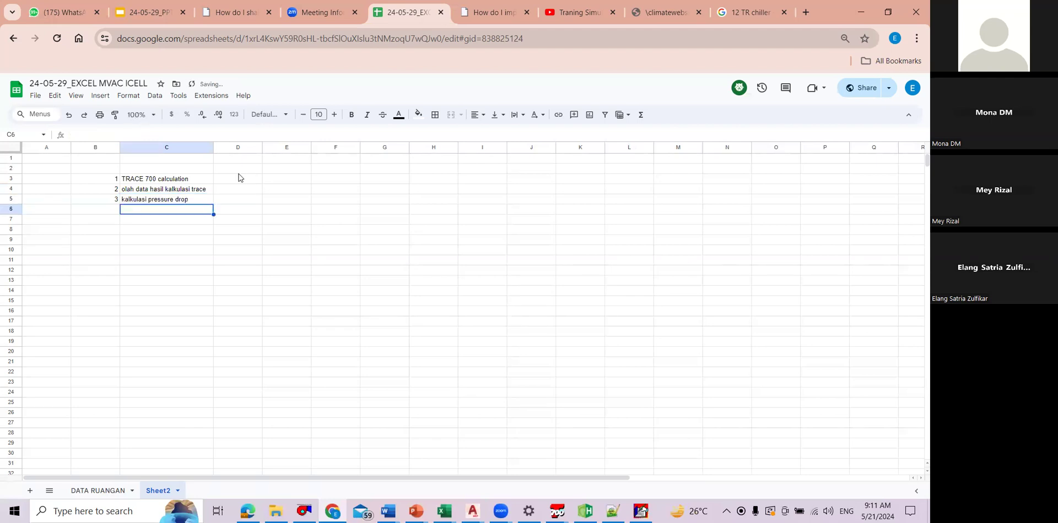
pyautogui.click(197, 199)
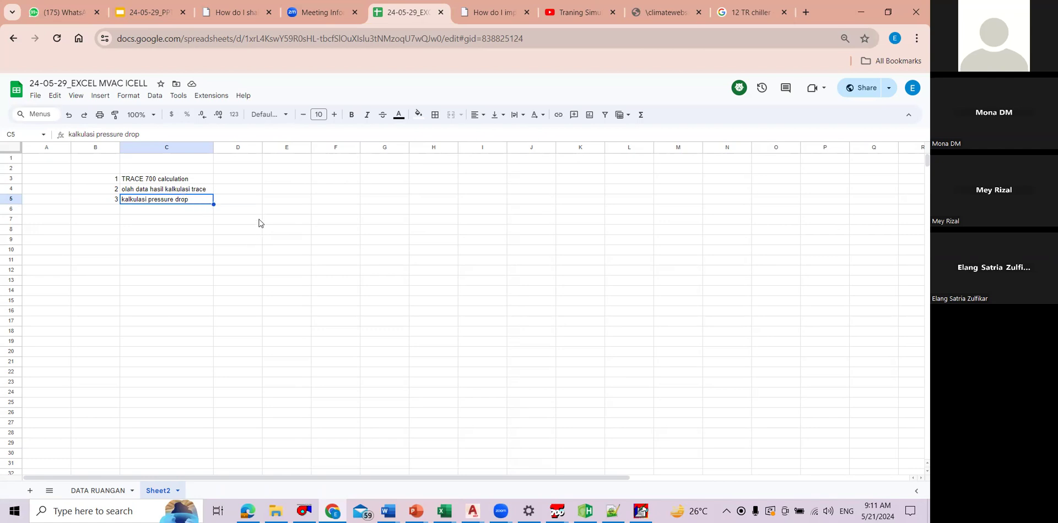
pyautogui.doubleClick(184, 201)
pyautogui.write('ducting')
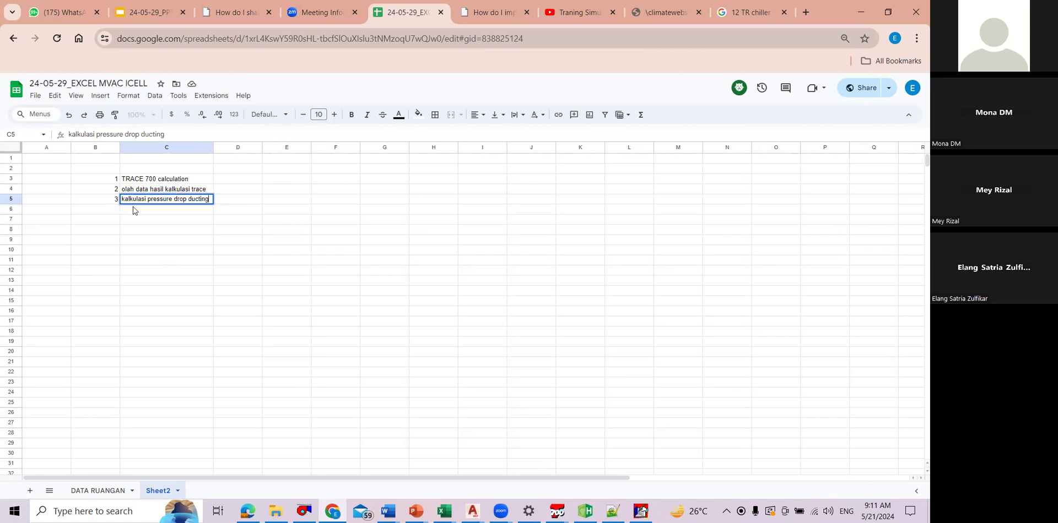
pyautogui.click(171, 270)
# Step: Add item 4 in row 6 of the list, with the text kalkulasi pressure drop pemipaan (evaporator)
pyautogui.hotkey('ctrl', 'Up')
pyautogui.press('Left')
pyautogui.press('Down')
pyautogui.write('4')
pyautogui.press('Tab')
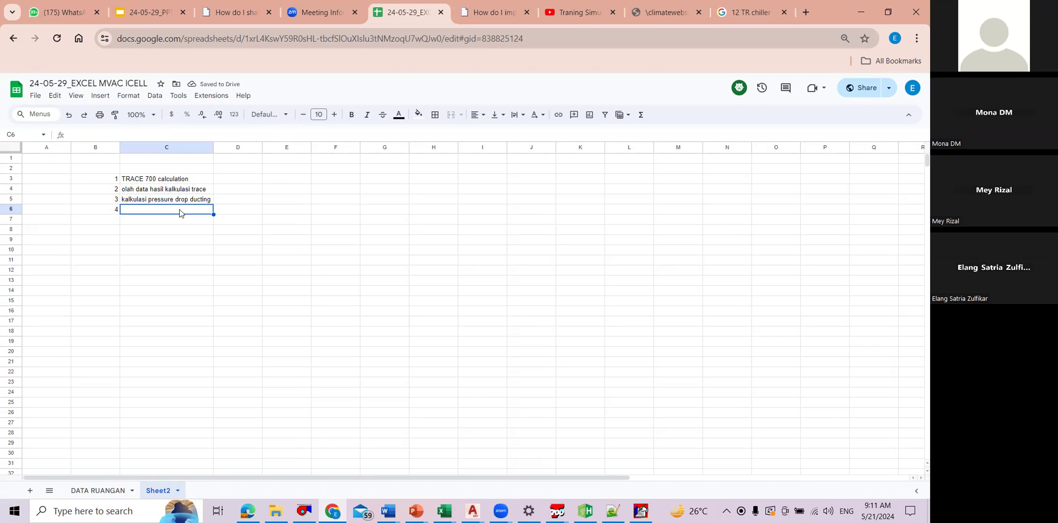
pyautogui.write('kalkulasi')
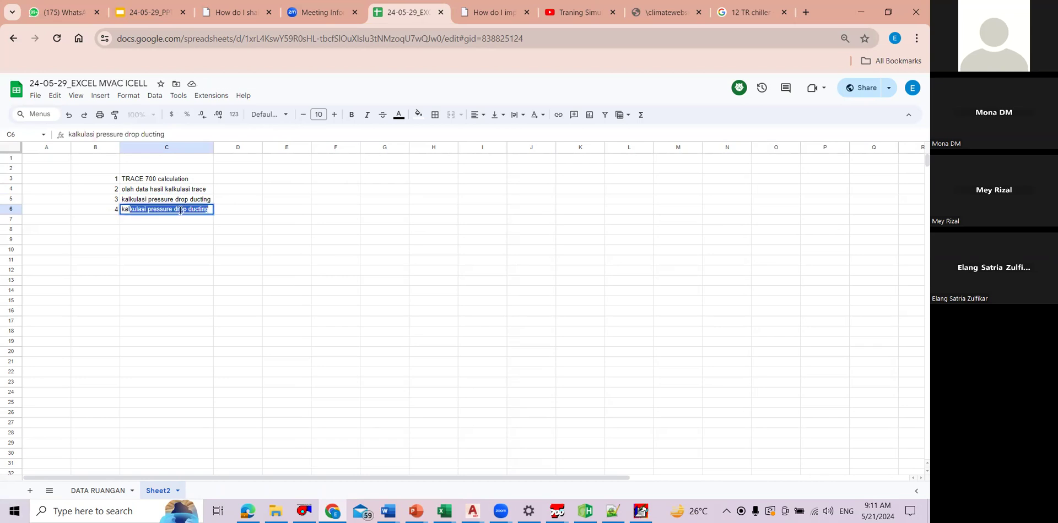
pyautogui.write(' pressure dr')
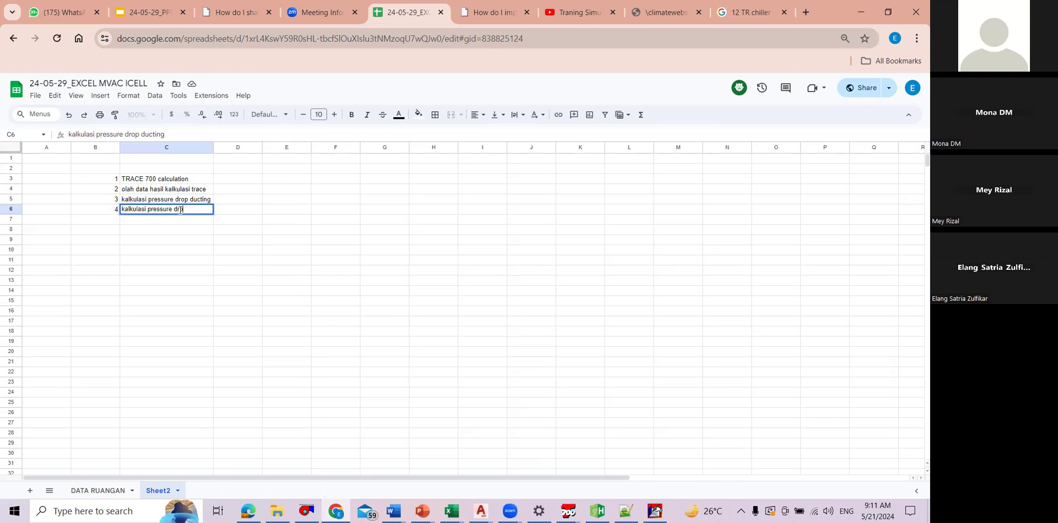
pyautogui.write('op pemipaan (evap')
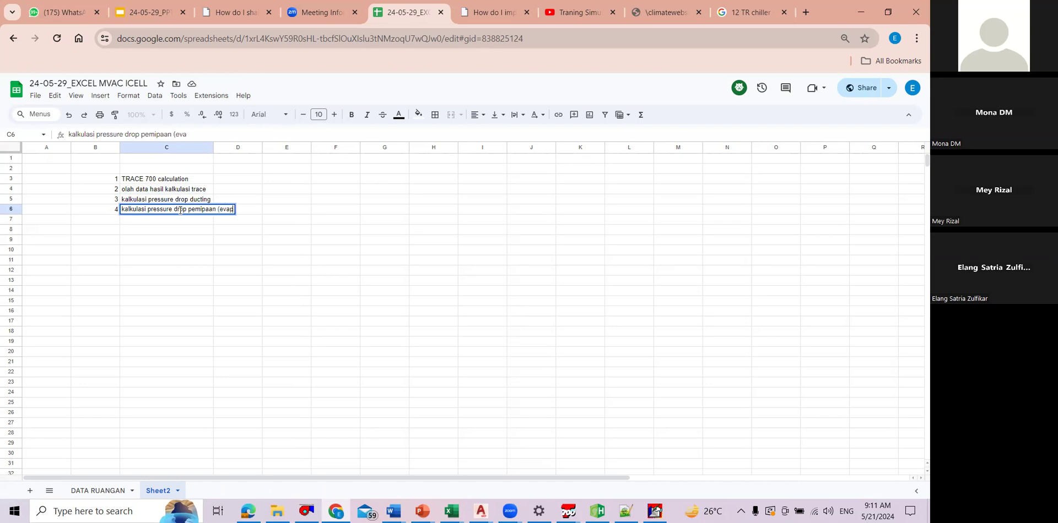
pyautogui.write('orator)')
pyautogui.press('Return')
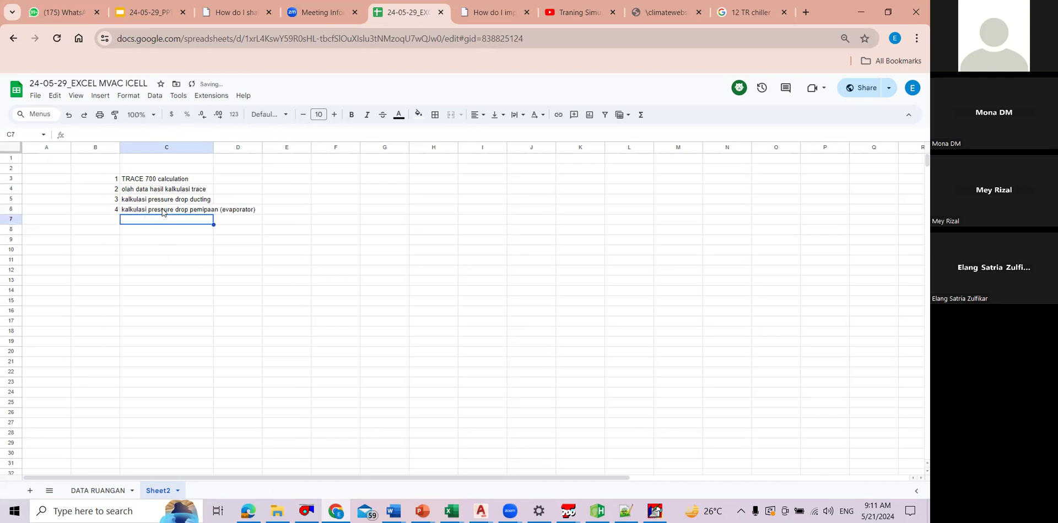
# Step: Add item 5 in row 7 as a copy of item 4's text, replacing evaporator with kondenser
pyautogui.hotkey('ctrl', 'v')
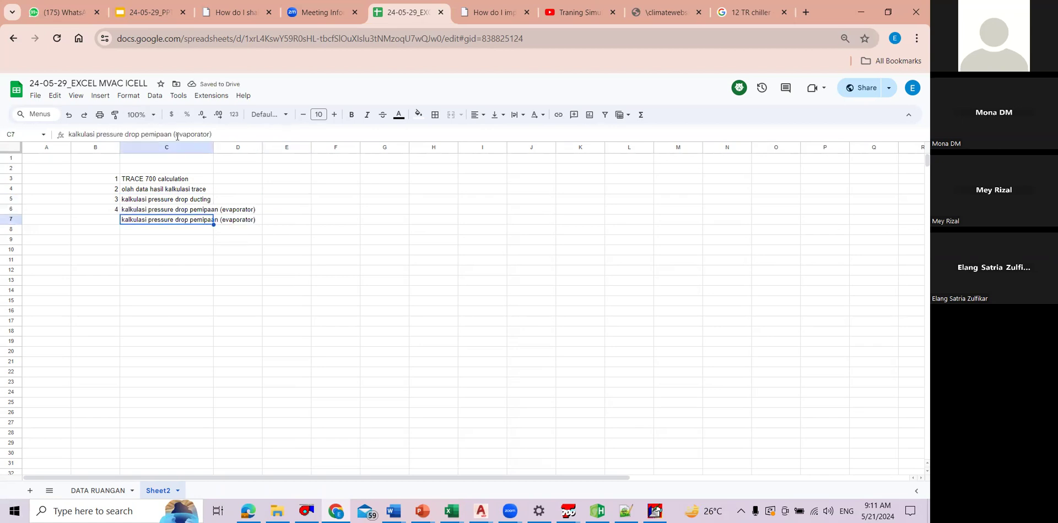
pyautogui.doubleClick(178, 136)
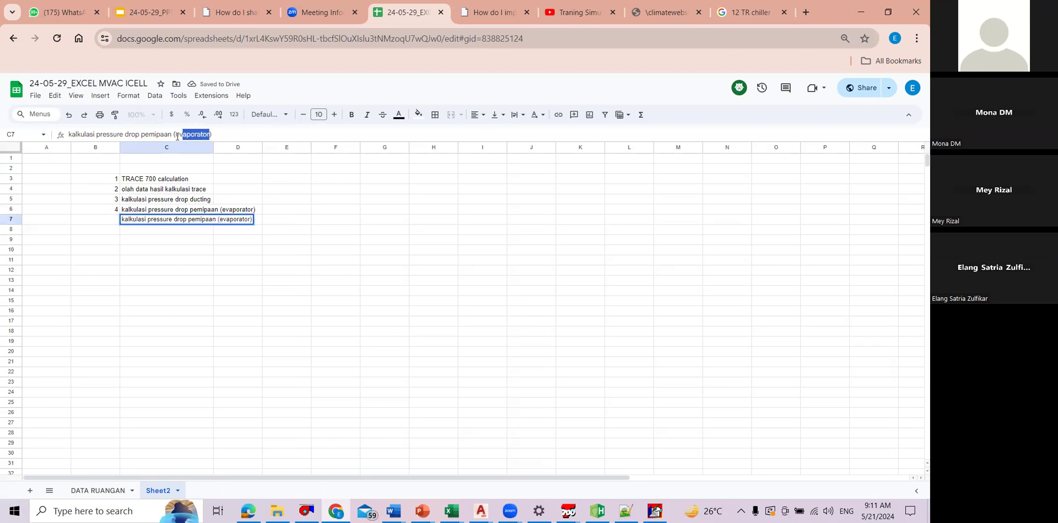
pyautogui.write('konden')
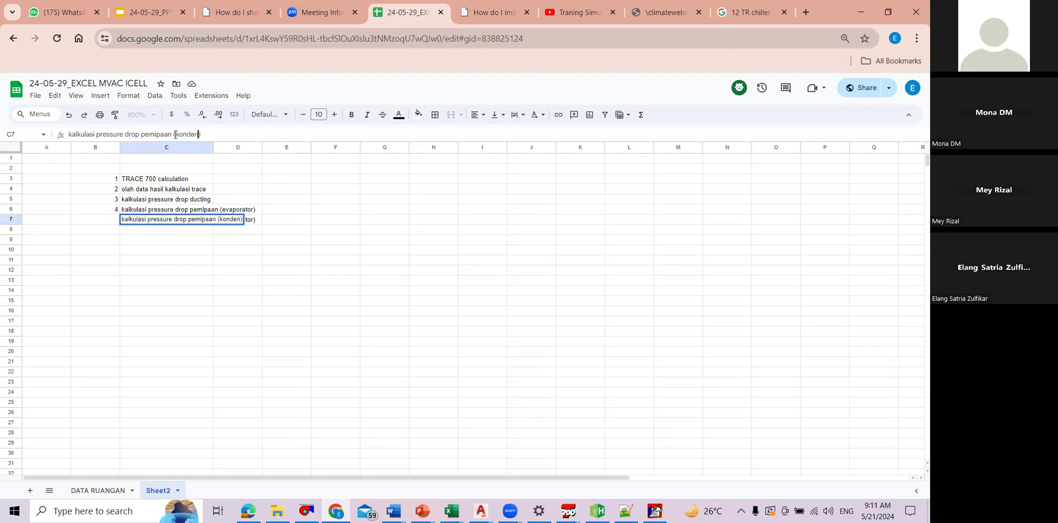
pyautogui.write('ser')
pyautogui.press('Return')
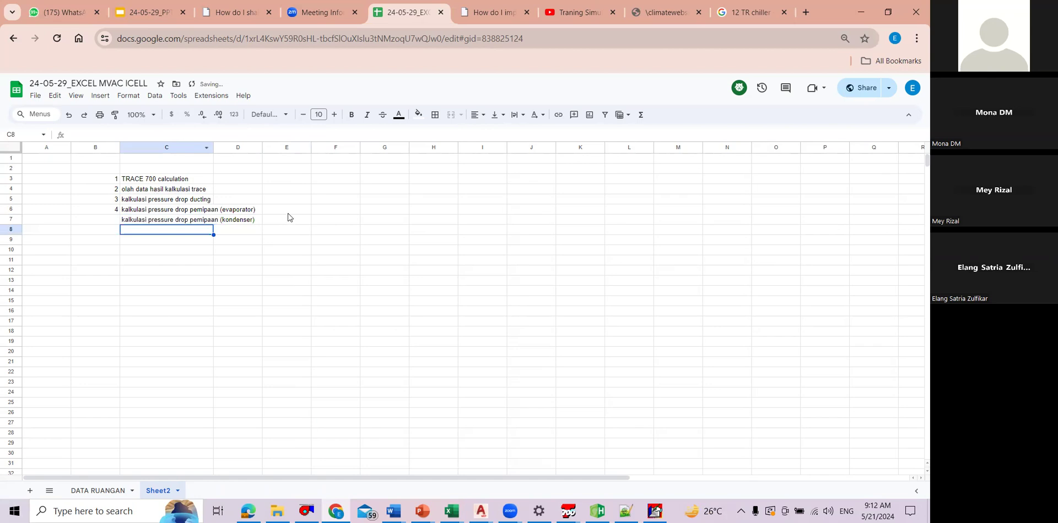
pyautogui.press('Up')
pyautogui.press('Left')
pyautogui.write('5')
pyautogui.click(288, 213)
pyautogui.click(205, 226)
pyautogui.click(193, 180)
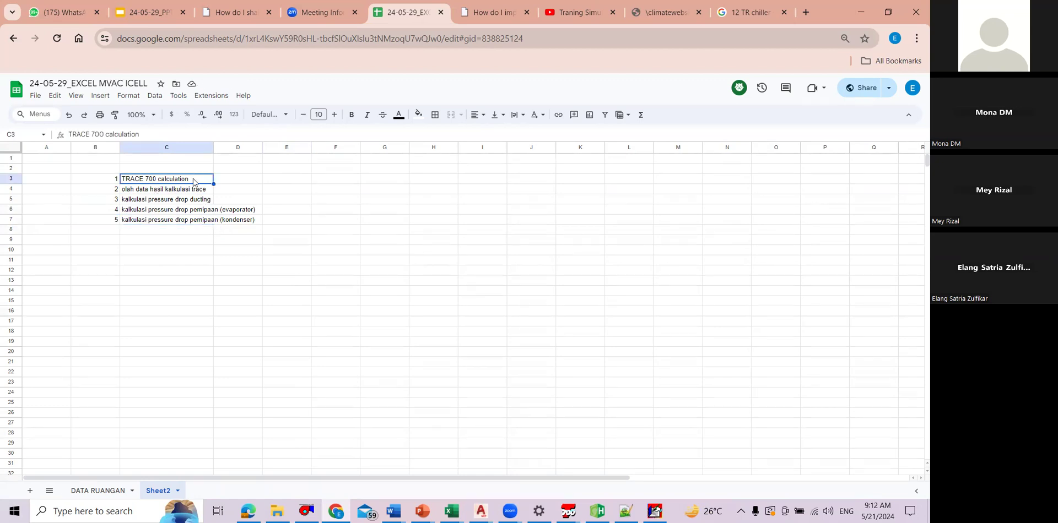
pyautogui.doubleClick(193, 180)
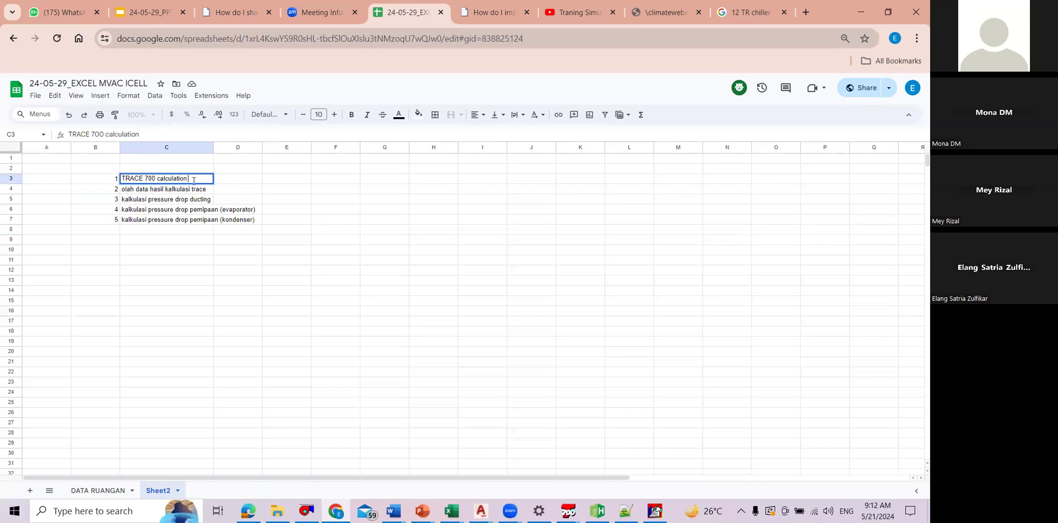
pyautogui.click(296, 212)
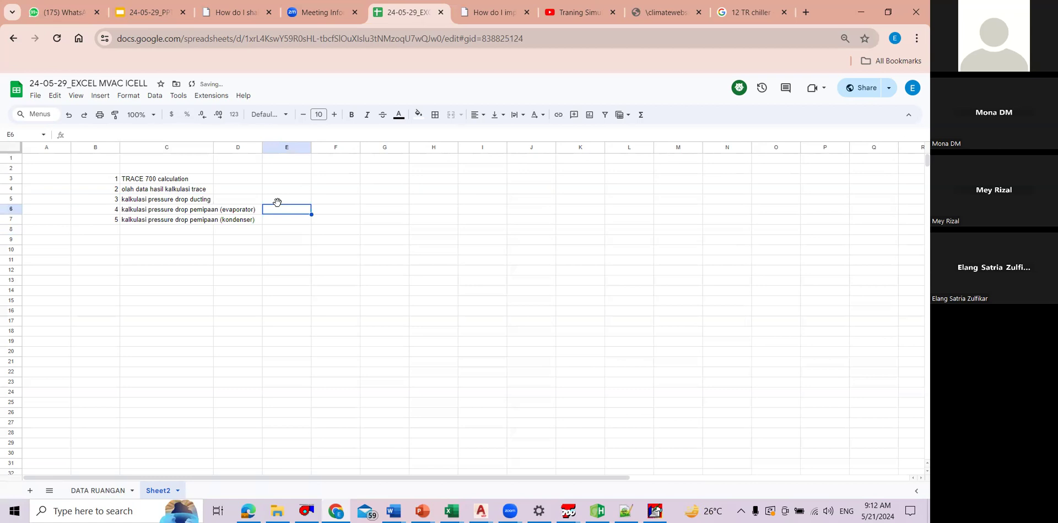
pyautogui.click(324, 182)
pyautogui.click(237, 193)
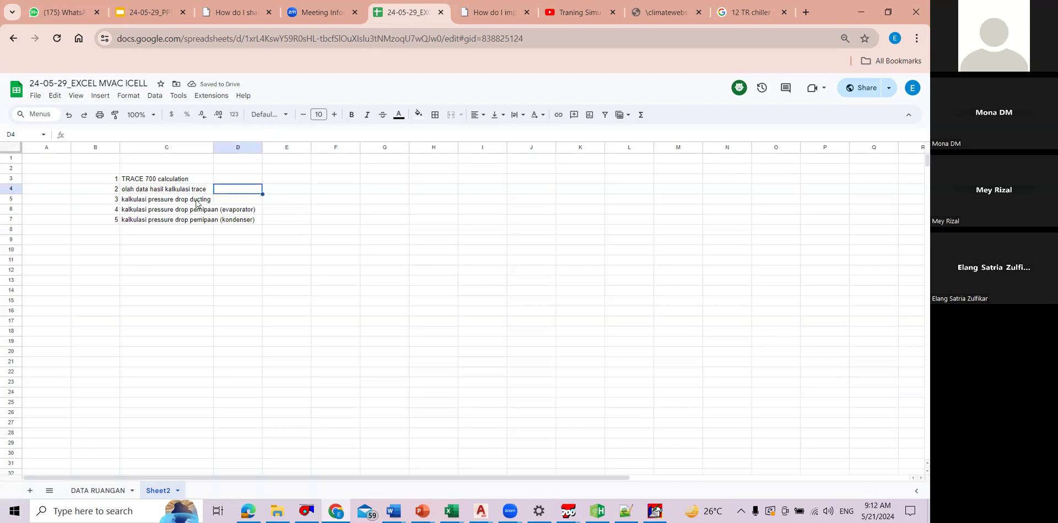
pyautogui.moveTo(196, 209); pyautogui.dragTo(209, 218)
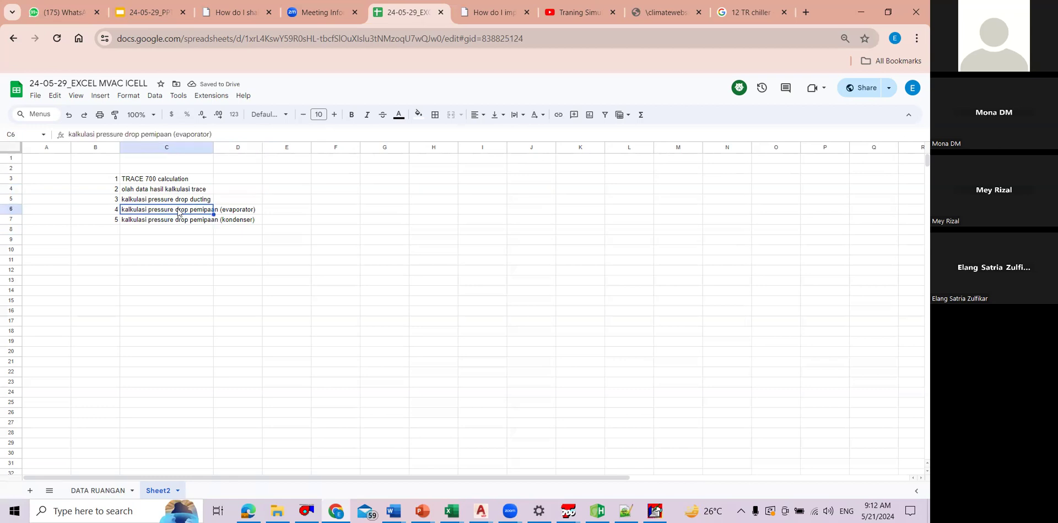
pyautogui.click(269, 200)
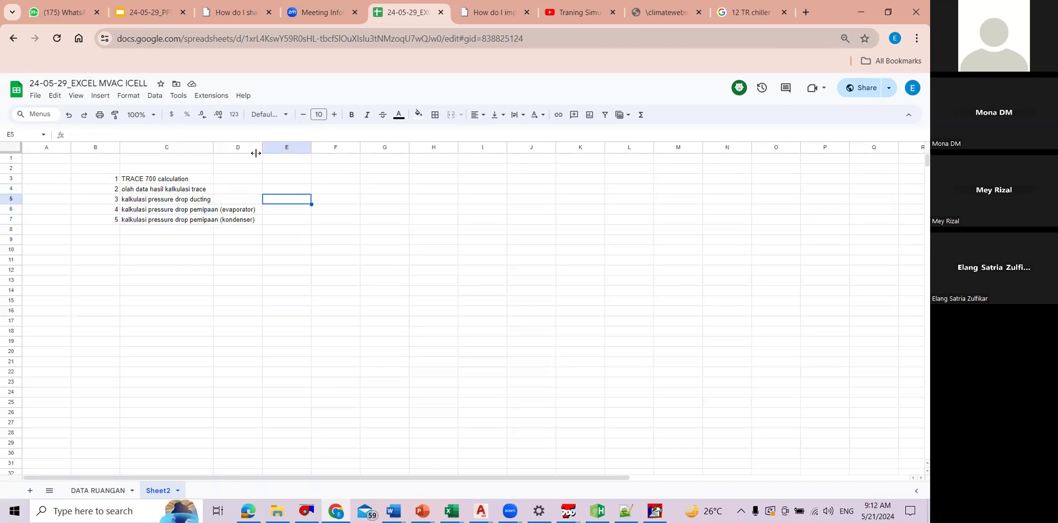
pyautogui.moveTo(202, 210); pyautogui.dragTo(205, 219)
pyautogui.click(274, 211)
# Step: Widen column C so that the longest pressure-drop entries fit inside the column
pyautogui.moveTo(214, 147); pyautogui.dragTo(266, 147)
pyautogui.click(281, 219)
pyautogui.moveTo(245, 210); pyautogui.dragTo(245, 218)
pyautogui.click(271, 199)
pyautogui.press('Left')
pyautogui.click(105, 510)
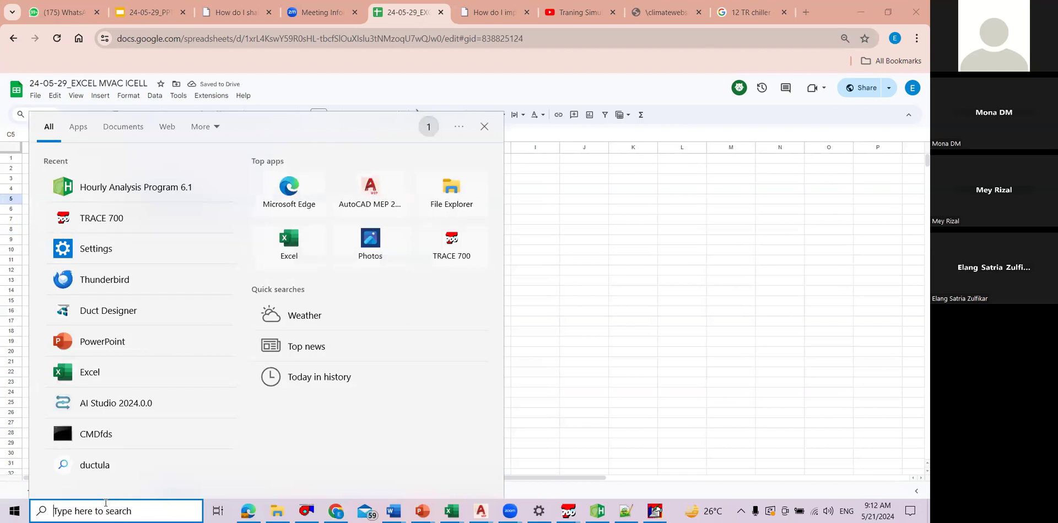
pyautogui.write('mcq')
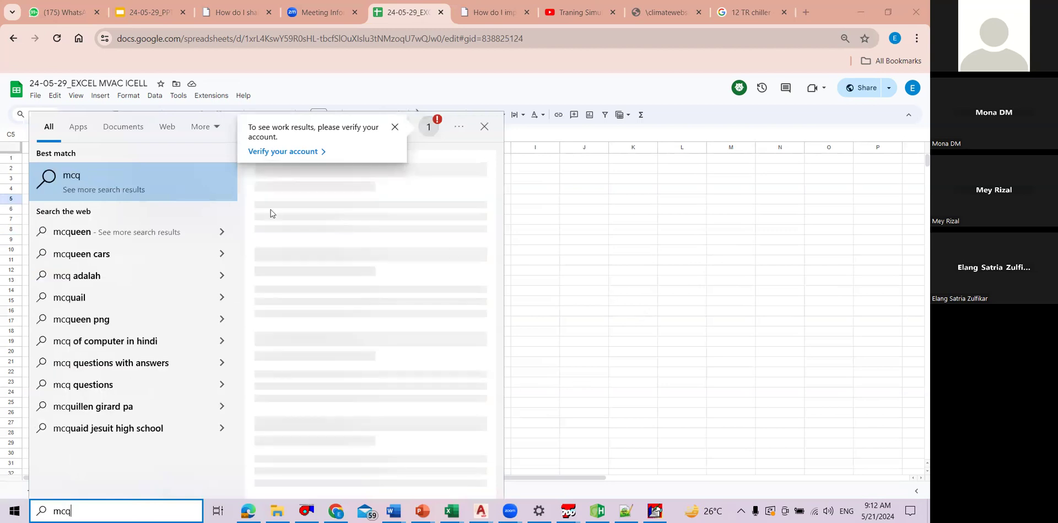
pyautogui.press('BackSpace')
pyautogui.press('BackSpace')
pyautogui.press('BackSpace')
pyautogui.write('duct')
# Step: Append utk menentukan kapasitas chiller to the TRACE 700 calculation text in C3
pyautogui.press('BackSpace')
pyautogui.press('BackSpace')
pyautogui.press('BackSpace')
pyautogui.press('BackSpace')
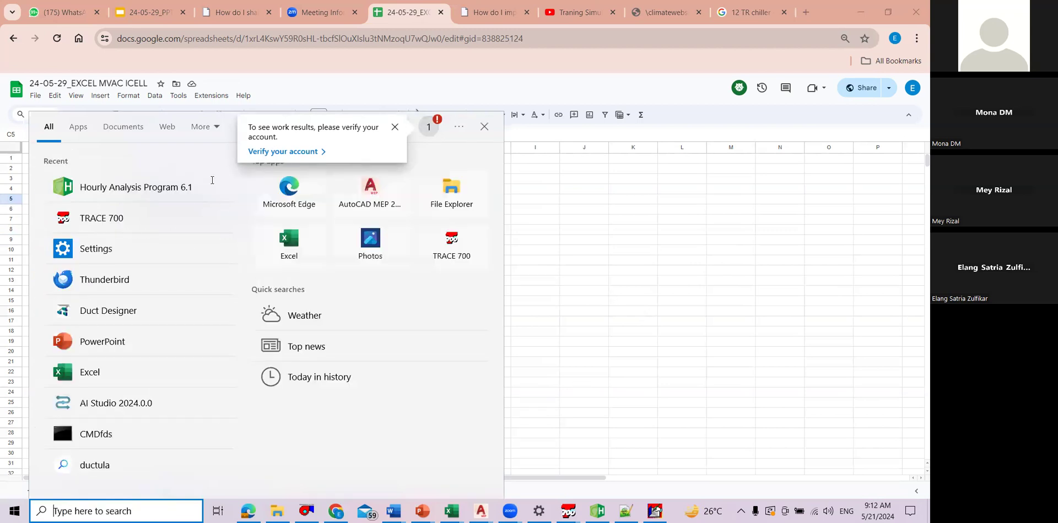
pyautogui.click(339, 220)
pyautogui.doubleClick(212, 181)
pyautogui.write('i')
pyautogui.write('t')
pyautogui.press('BackSpace')
pyautogui.press('BackSpace')
pyautogui.write('u')
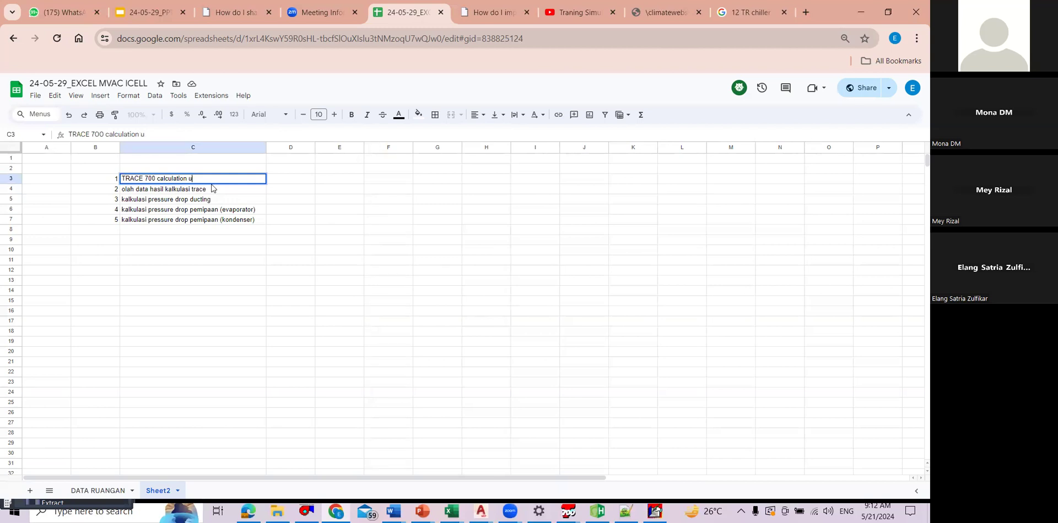
pyautogui.write('tk menentukan')
pyautogui.write(' kapasita')
pyautogui.write('s coo')
pyautogui.write('ling tow')
pyautogui.press('BackSpace')
pyautogui.press('BackSpace')
pyautogui.press('BackSpace')
pyautogui.press('BackSpace')
pyautogui.press('BackSpace')
pyautogui.press('BackSpace')
pyautogui.press('BackSpace')
pyautogui.press('BackSpace')
pyautogui.press('BackSpace')
pyautogui.press('BackSpace')
pyautogui.write('hiller')
pyautogui.press('Return')
pyautogui.click(329, 199)
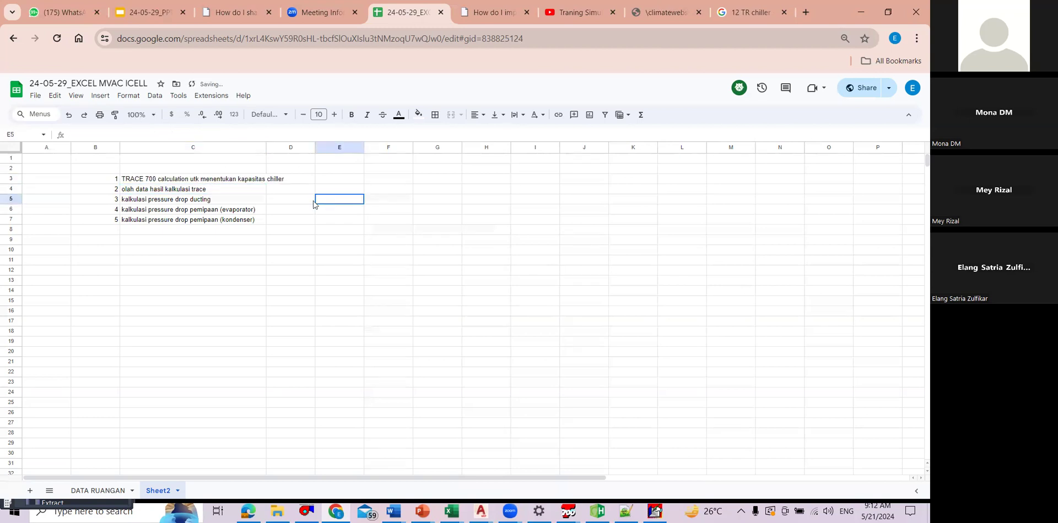
# Step: Insert one empty row above the olah data hasil kalkulasi trace entry in row 4
pyautogui.click(238, 190)
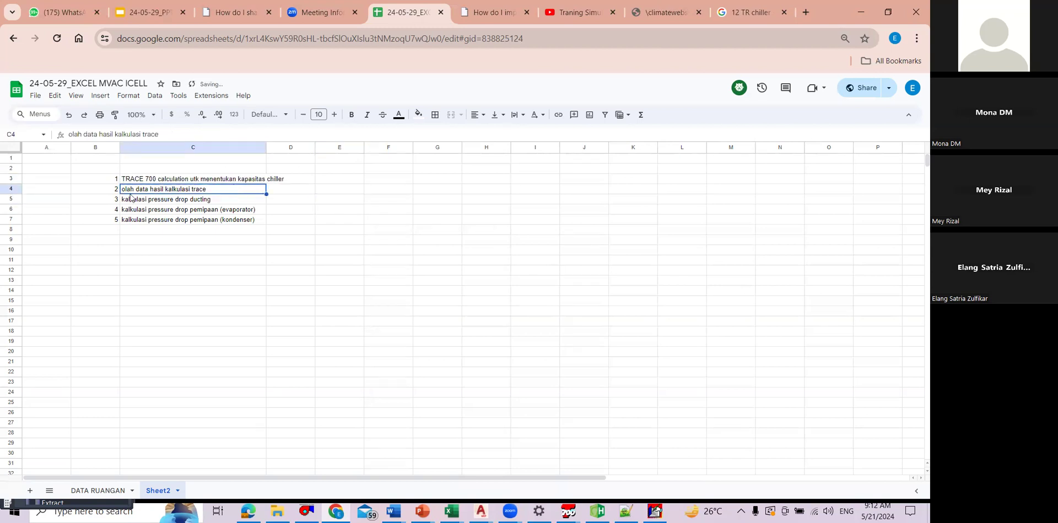
pyautogui.click(11, 189)
pyautogui.rightClick(19, 189)
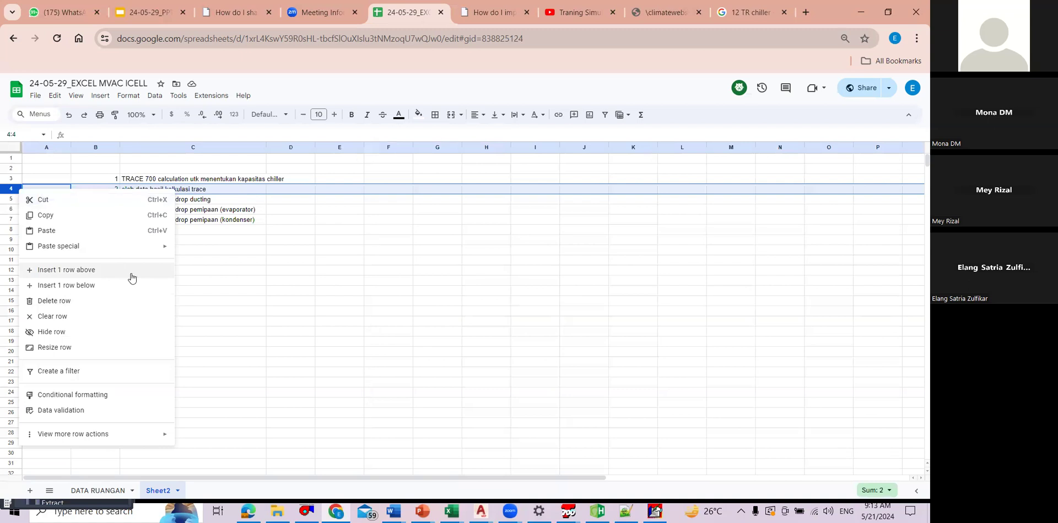
pyautogui.press('Return')
# Step: Enter kalkulasi utk menentukan cooling tower in C4
pyautogui.click(156, 189)
pyautogui.write('kalkulasi utk')
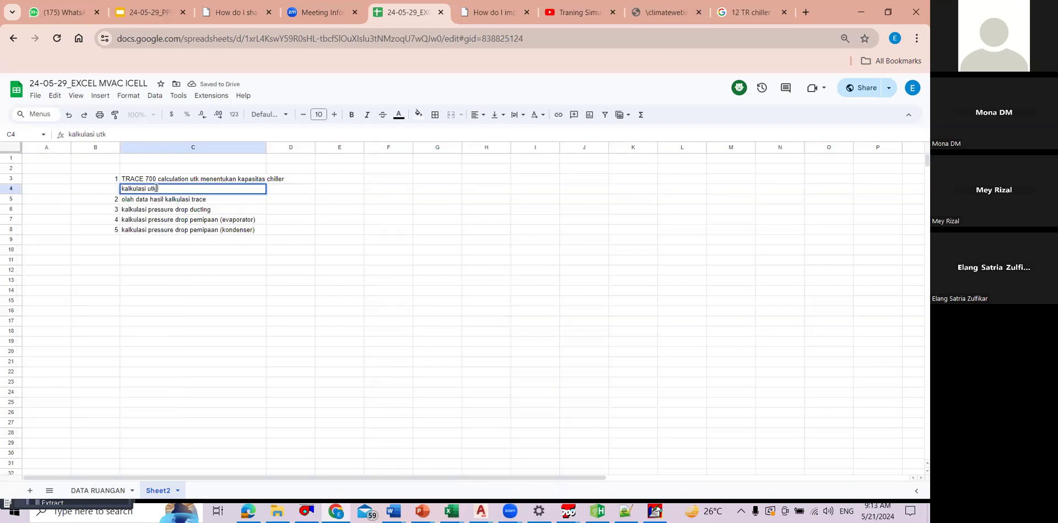
pyautogui.write(' menentukan cooling tower')
pyautogui.press('Return')
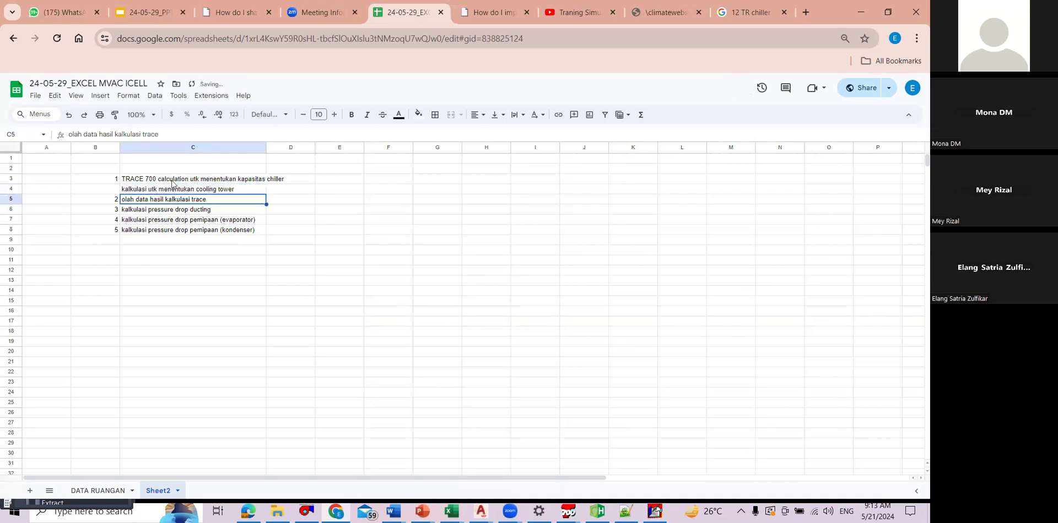
# Step: Number the list with the formula =B3+1 in B4 and fill it down to B8
pyautogui.click(105, 188)
pyautogui.write('=')
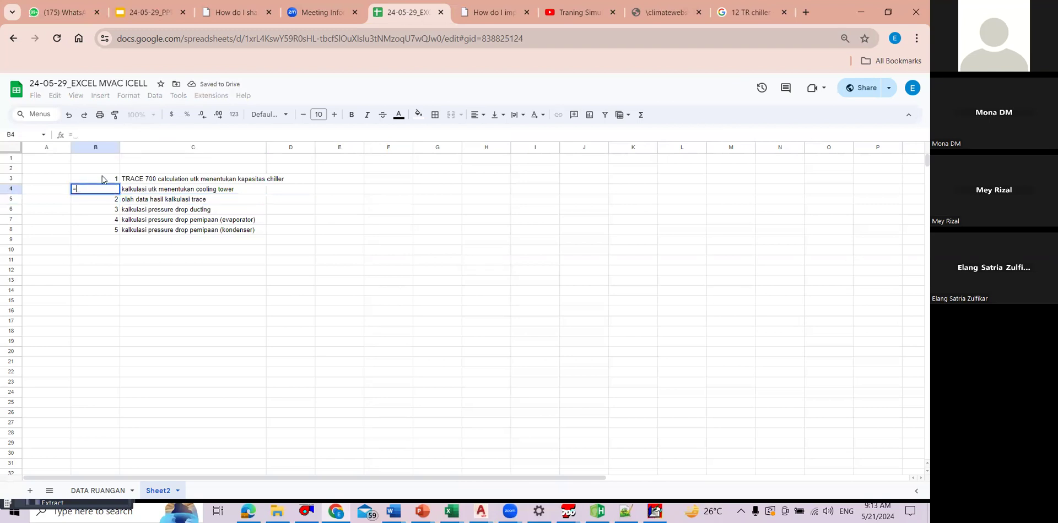
pyautogui.click(103, 182)
pyautogui.write('+1')
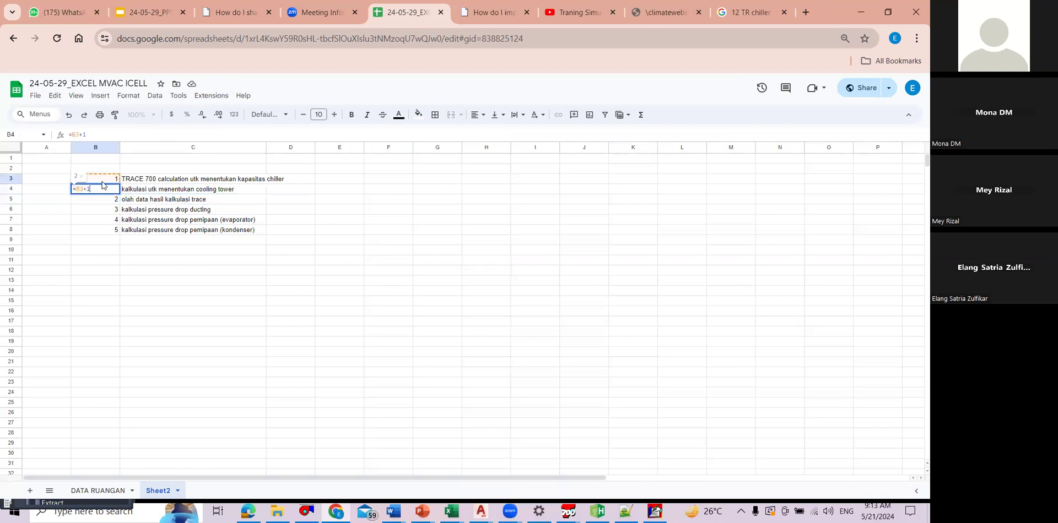
pyautogui.press('Return')
pyautogui.click(115, 191)
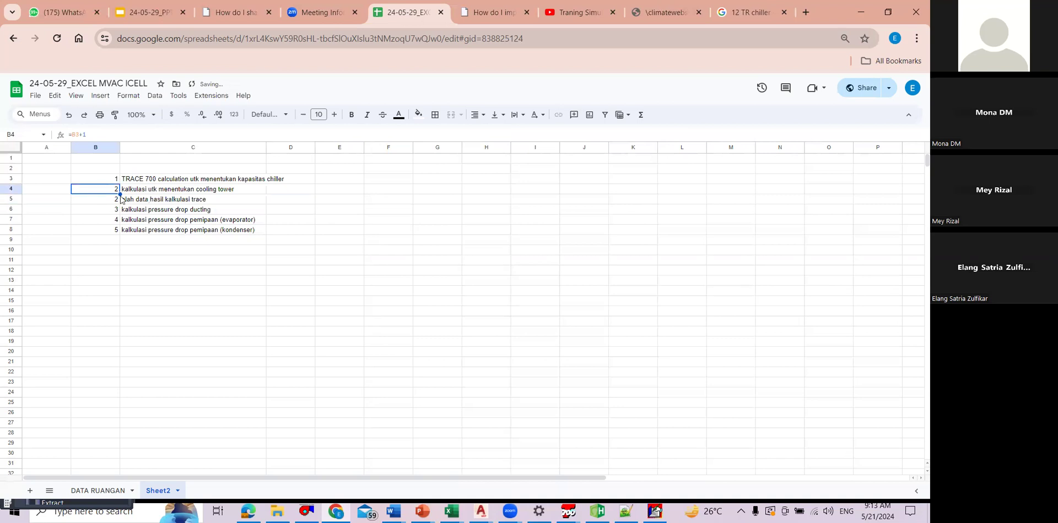
pyautogui.moveTo(119, 194); pyautogui.dragTo(118, 229)
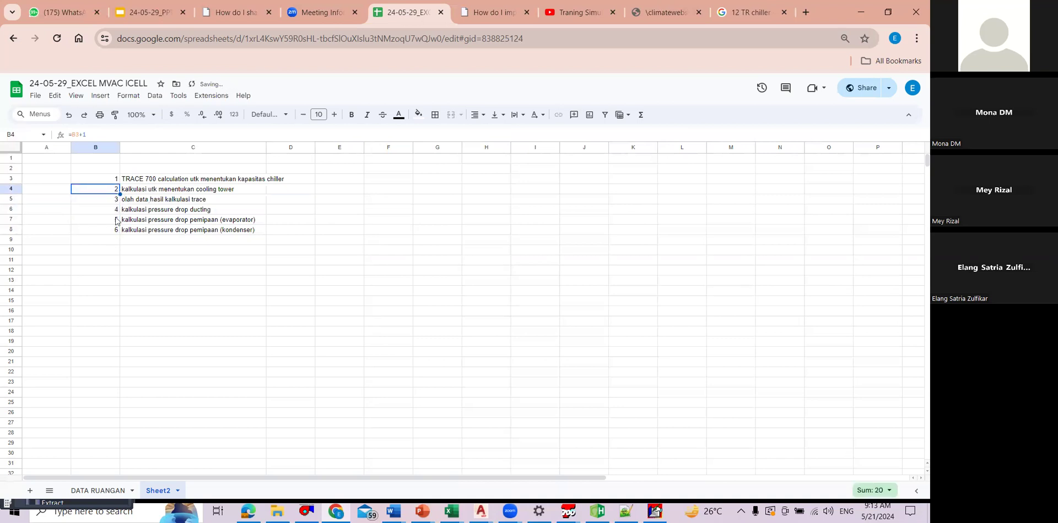
pyautogui.click(117, 229)
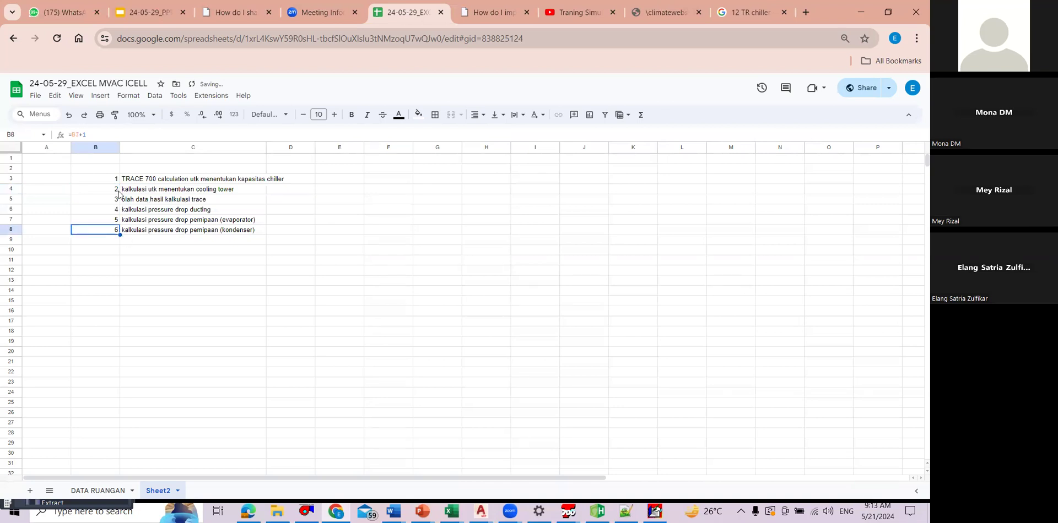
# Step: Shorten the text of item 3 in C5 to olah data
pyautogui.click(215, 201)
pyautogui.click(213, 190)
pyautogui.press('Down')
pyautogui.press('Return')
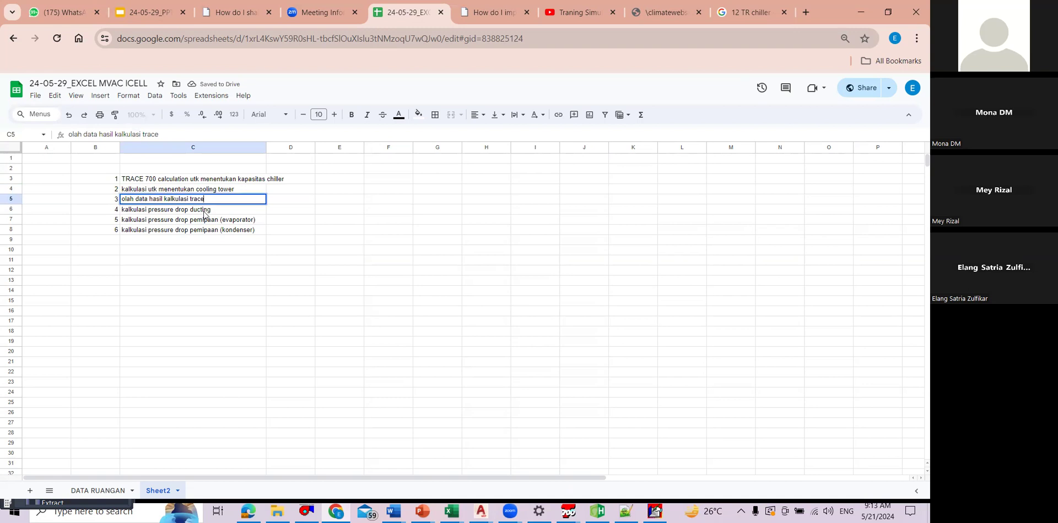
pyautogui.hotkey('ctrl', 'shift', 'Left')
pyautogui.hotkey('ctrl', 'shift', 'Left')
pyautogui.hotkey('ctrl', 'shift', 'Left')
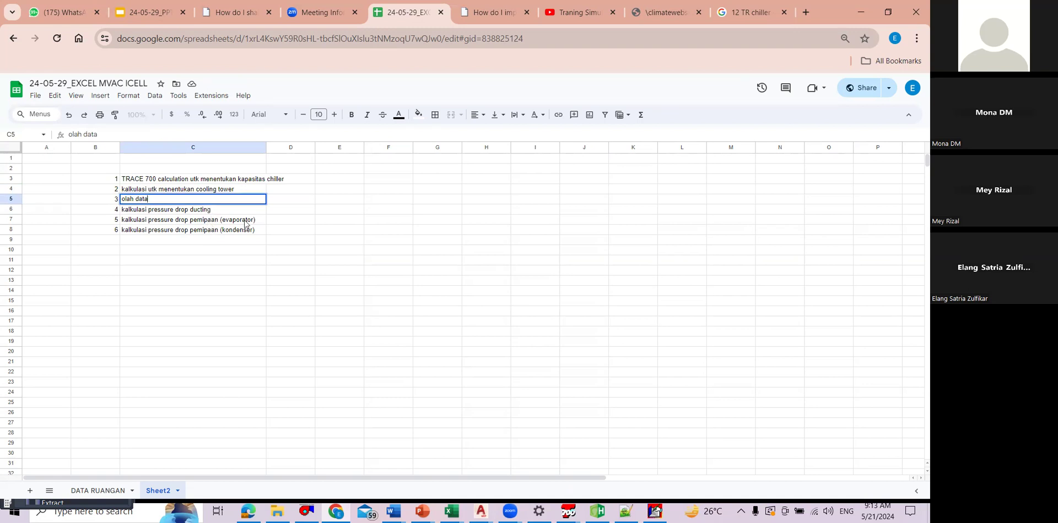
pyautogui.click(270, 218)
pyautogui.click(251, 220)
pyautogui.press('Up')
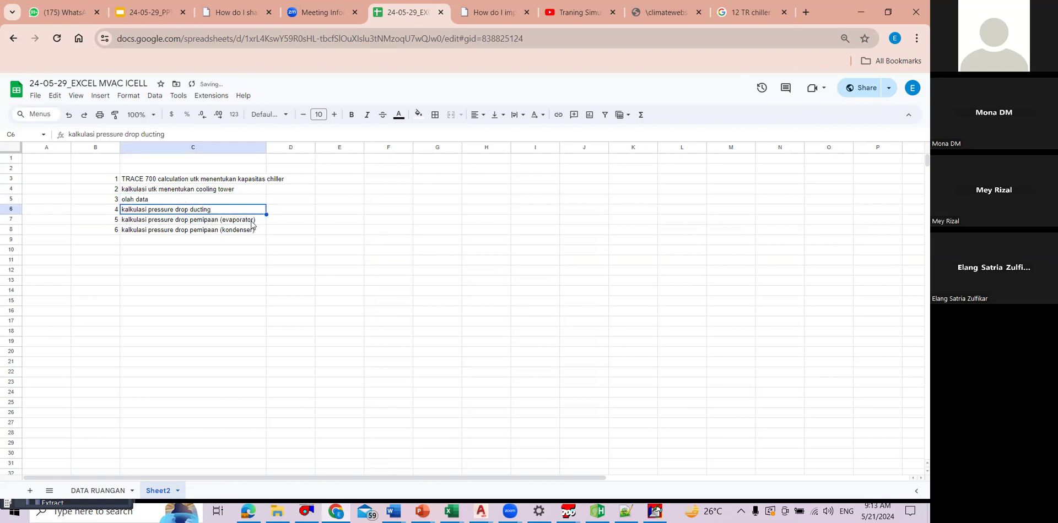
# Step: Add item 7 in row 9 of the list, with the text kalkulasi water loss cooling tower
pyautogui.click(255, 222)
pyautogui.press('Up')
pyautogui.press('Down')
pyautogui.press('Down')
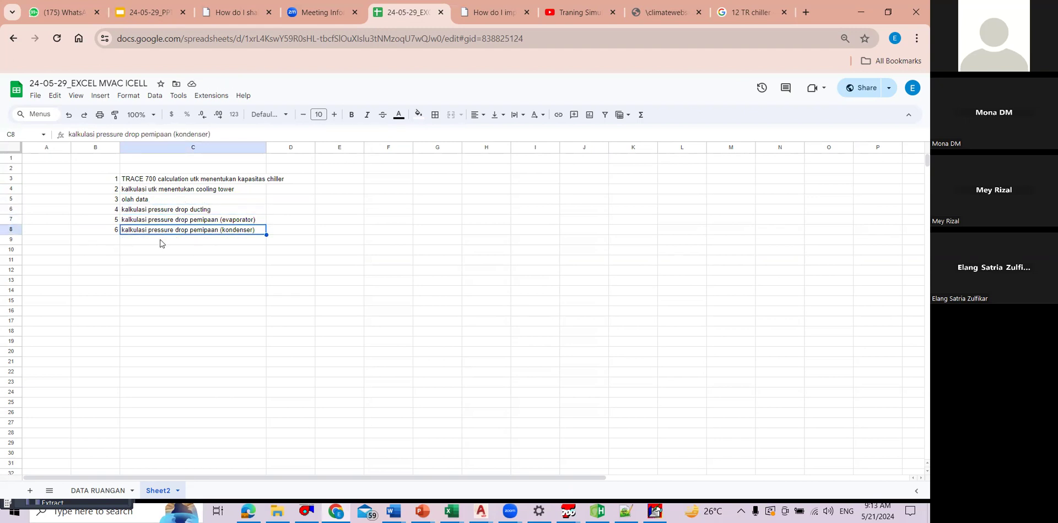
pyautogui.press('Down')
pyautogui.press('Left')
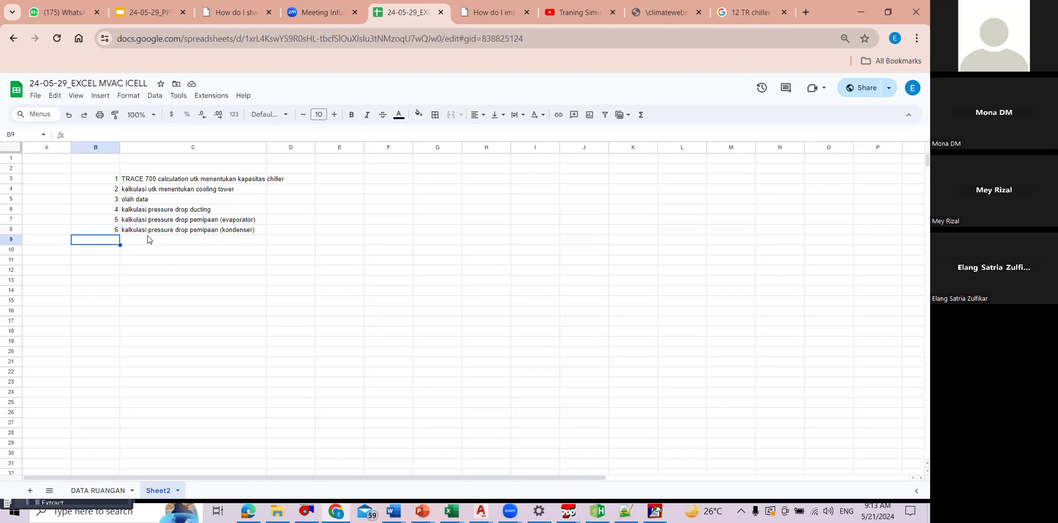
pyautogui.write('7')
pyautogui.press('Tab')
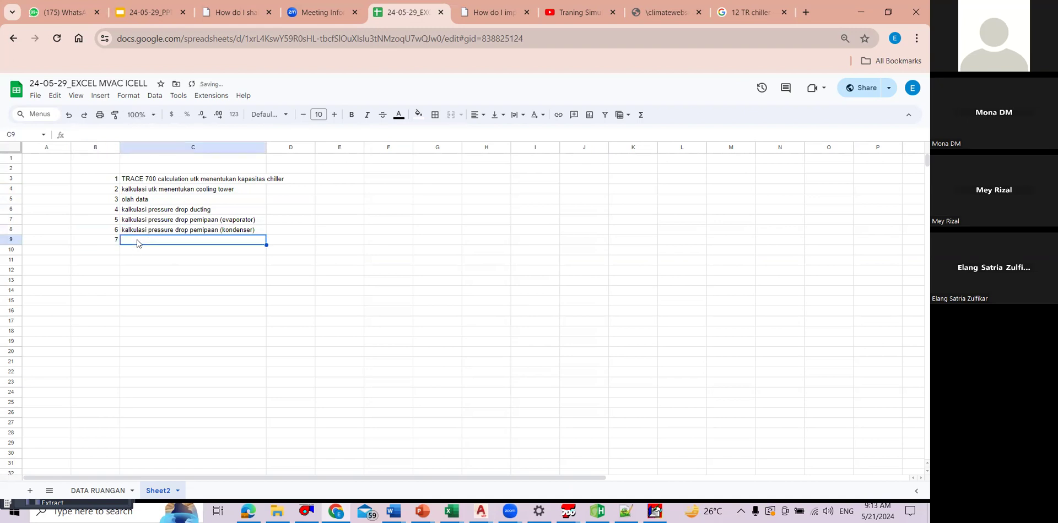
pyautogui.write('kalkulasi ')
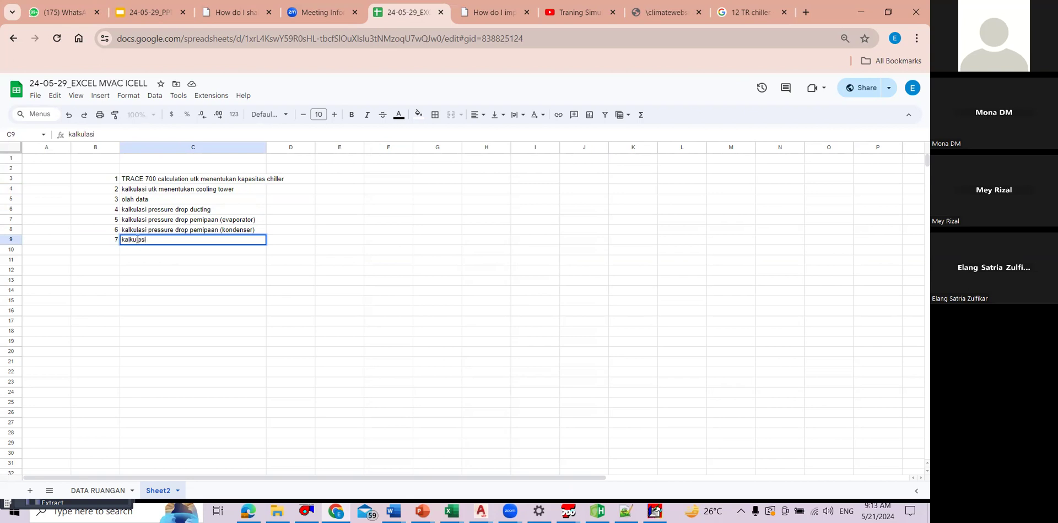
pyautogui.write('water loss cooling r')
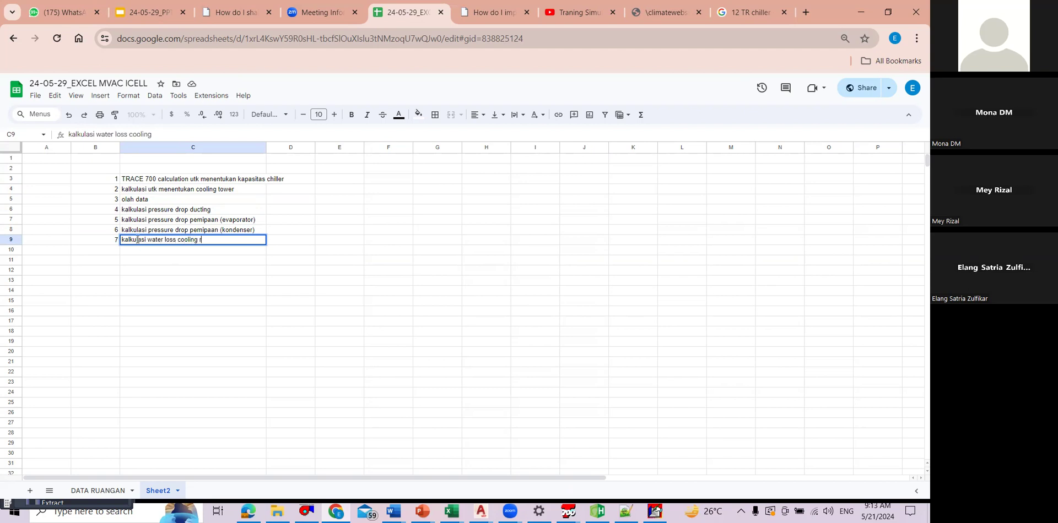
pyautogui.write('ower')
pyautogui.press('Return')
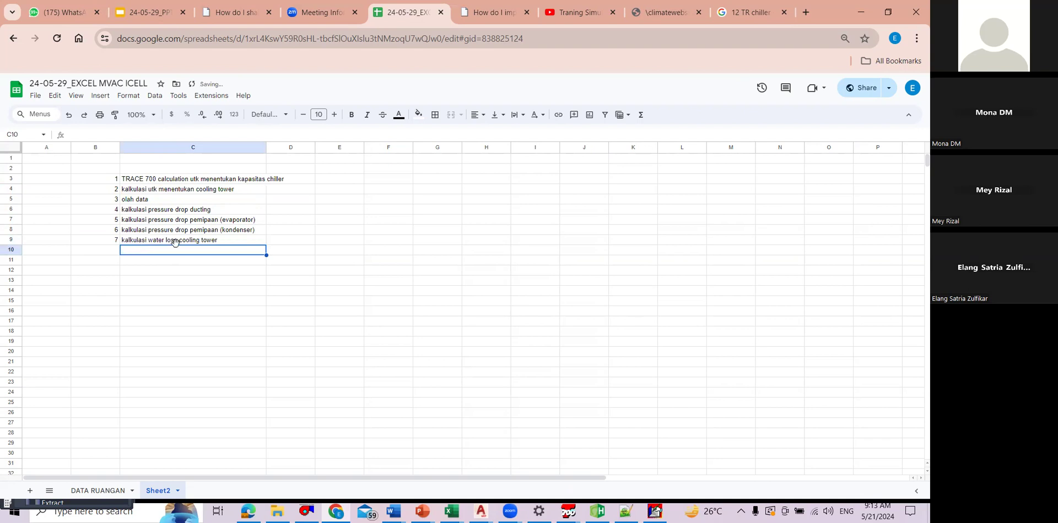
pyautogui.click(359, 250)
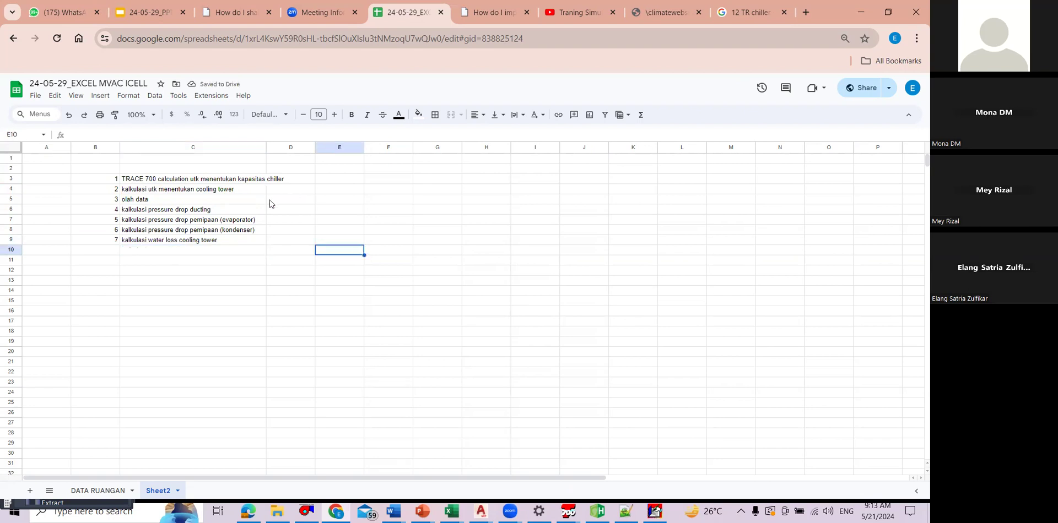
pyautogui.click(368, 191)
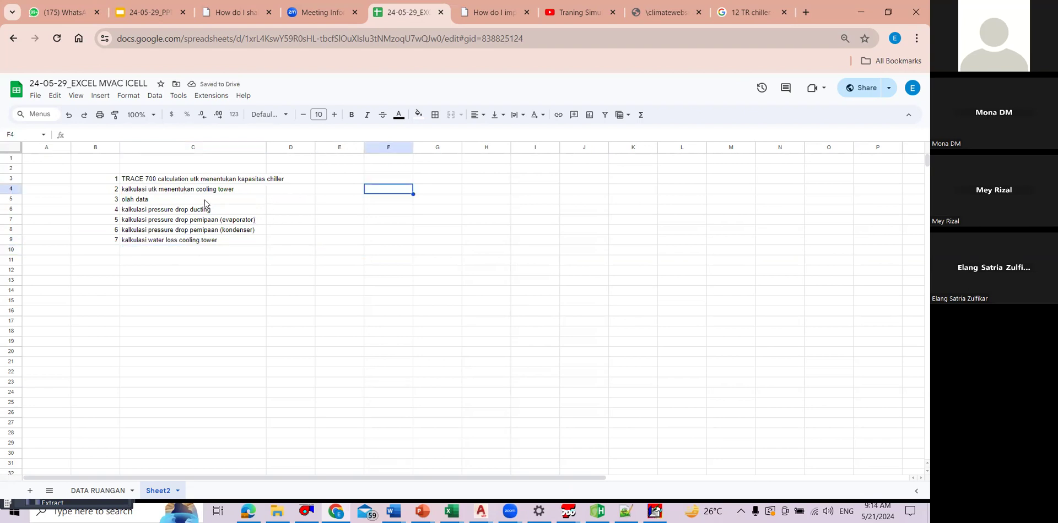
pyautogui.click(197, 231)
pyautogui.click(205, 243)
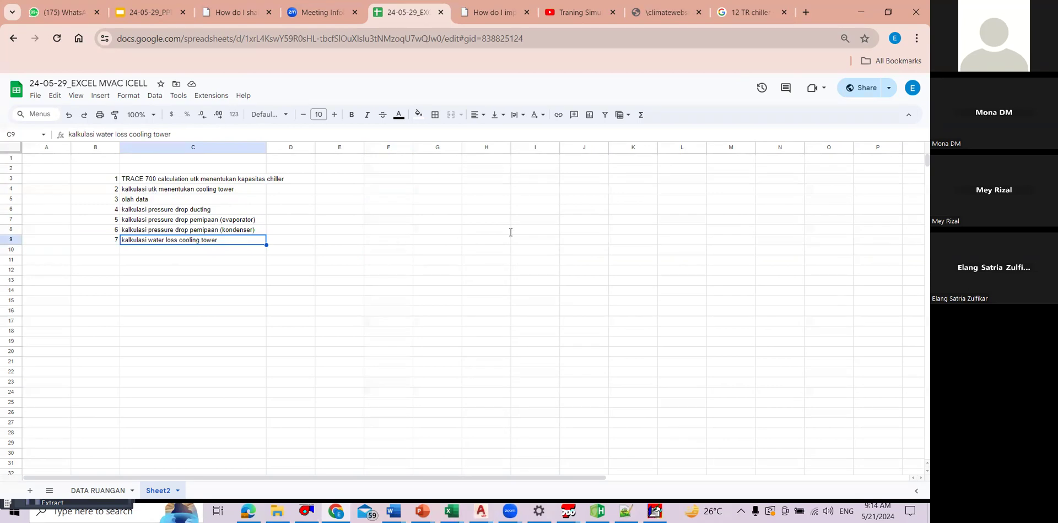
pyautogui.hotkey('ctrl', '1')
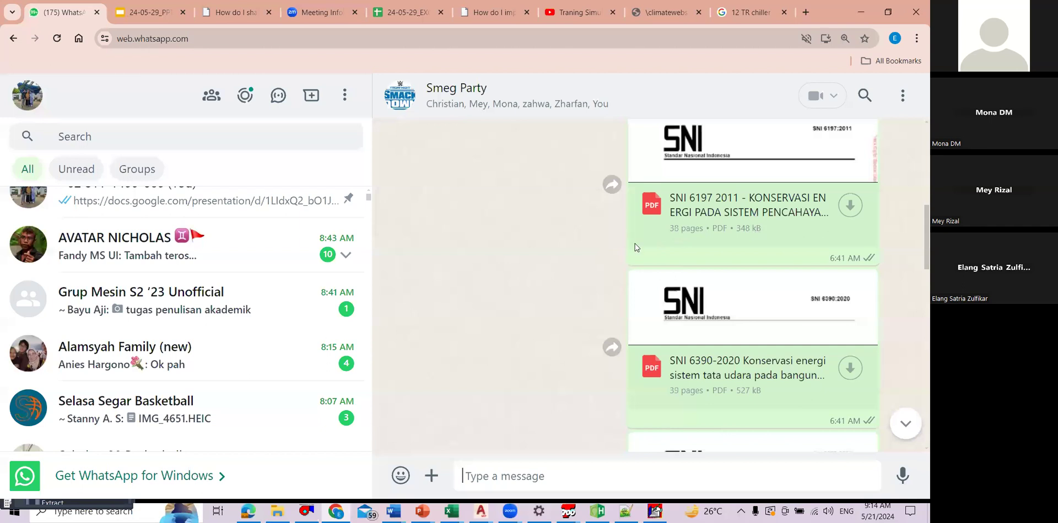
pyautogui.click(261, 259)
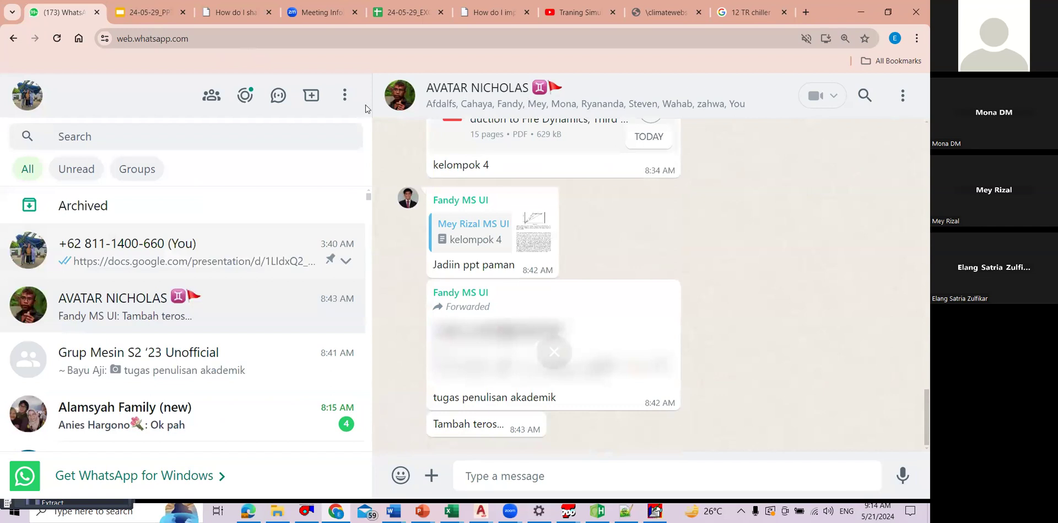
pyautogui.scroll(-2, 330, 237)
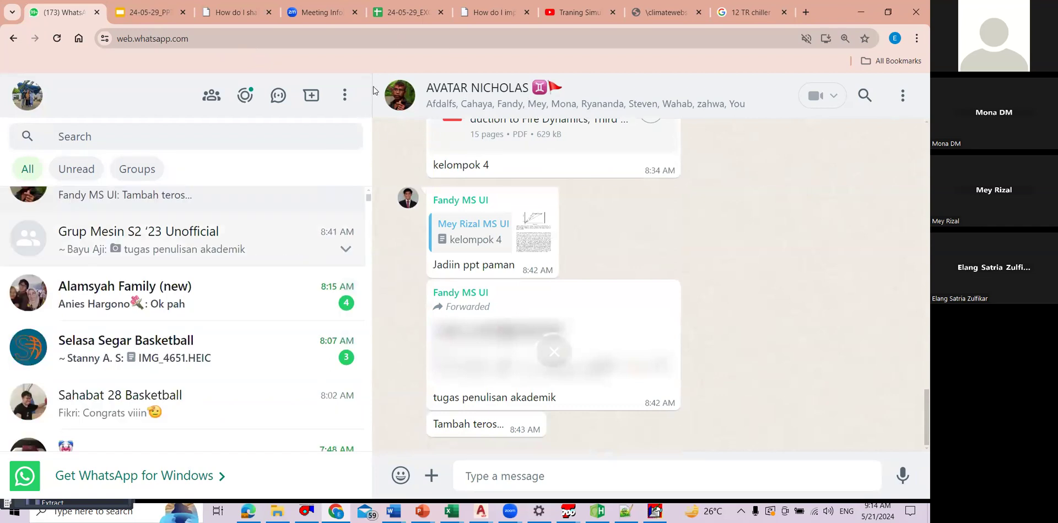
pyautogui.hotkey('ctrl', 'Tab')
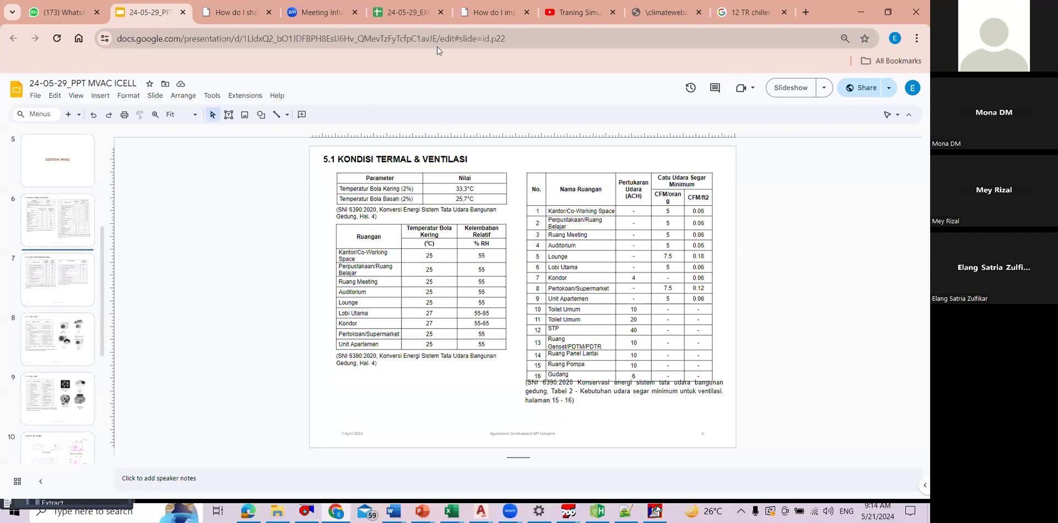
pyautogui.hotkey('alt', 'Tab')
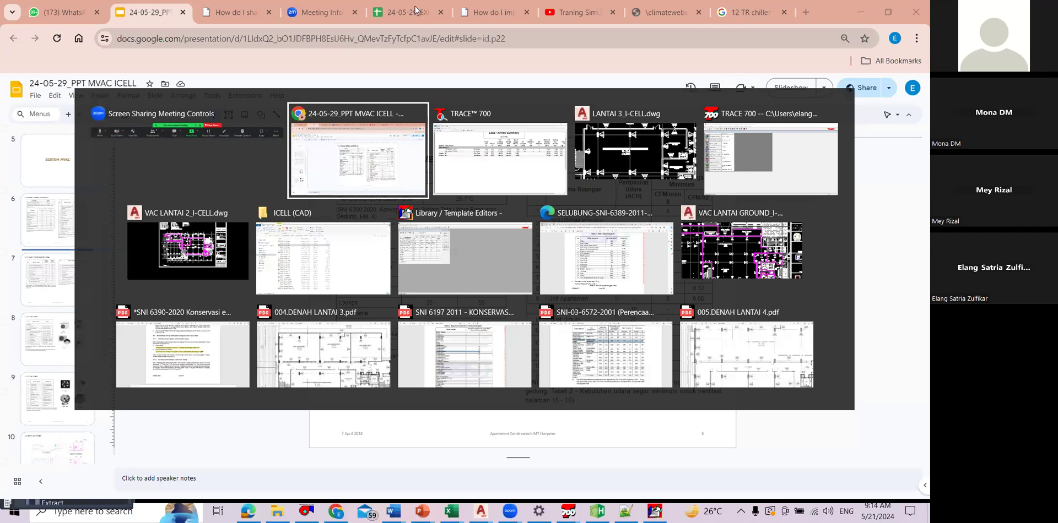
pyautogui.click(340, 166)
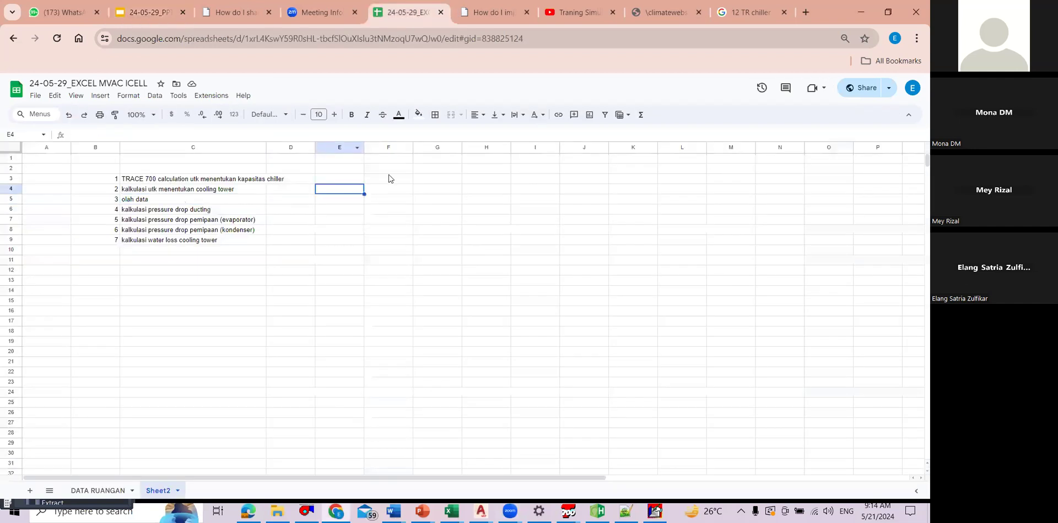
# Step: Widen column C to fit its longest entry and enter gambar in F3
pyautogui.click(388, 209)
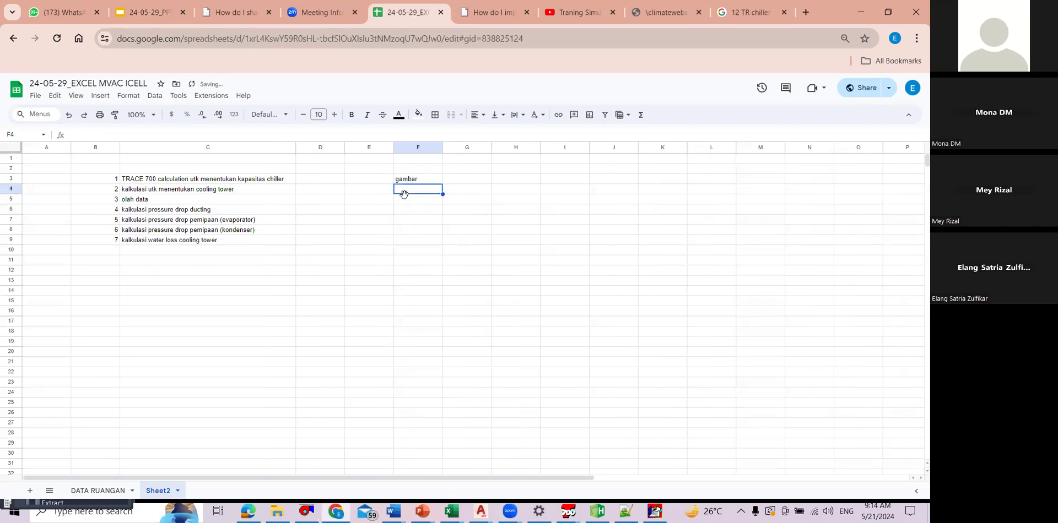
pyautogui.press('Up')
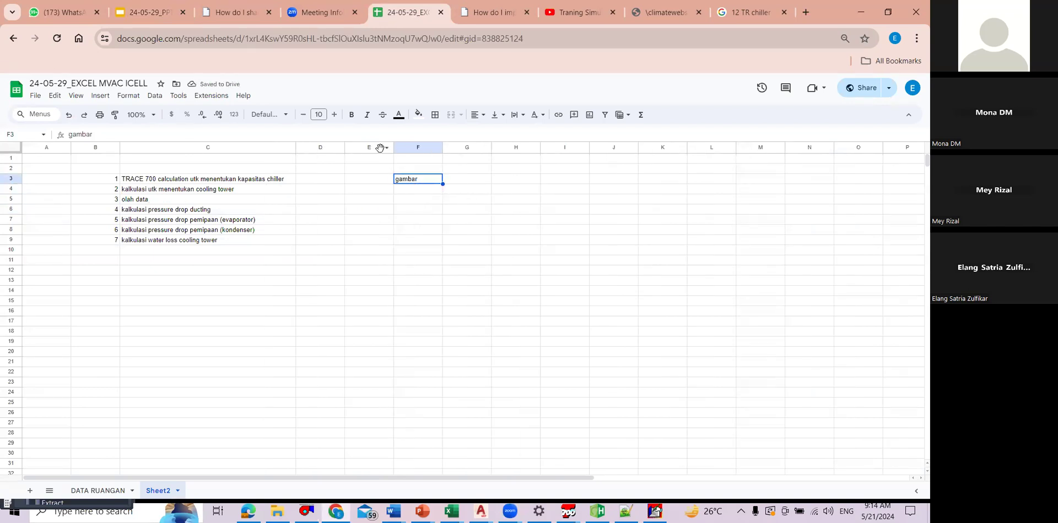
pyautogui.click(379, 148)
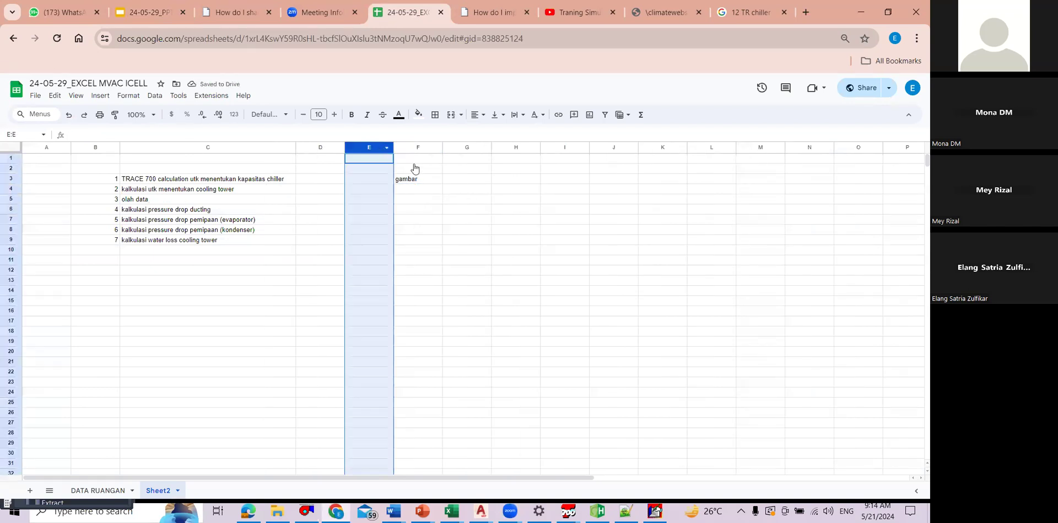
pyautogui.click(584, 205)
pyautogui.click(308, 183)
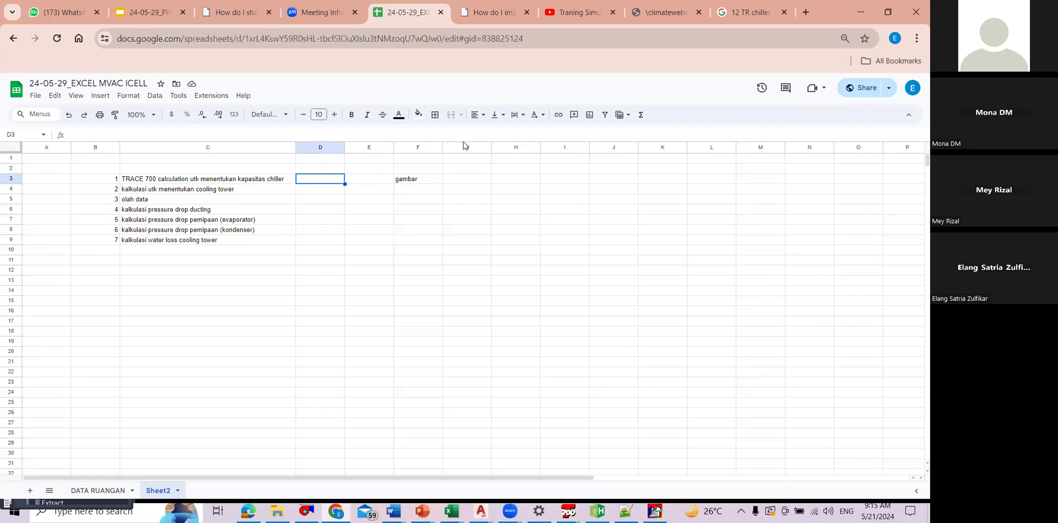
pyautogui.click(380, 147)
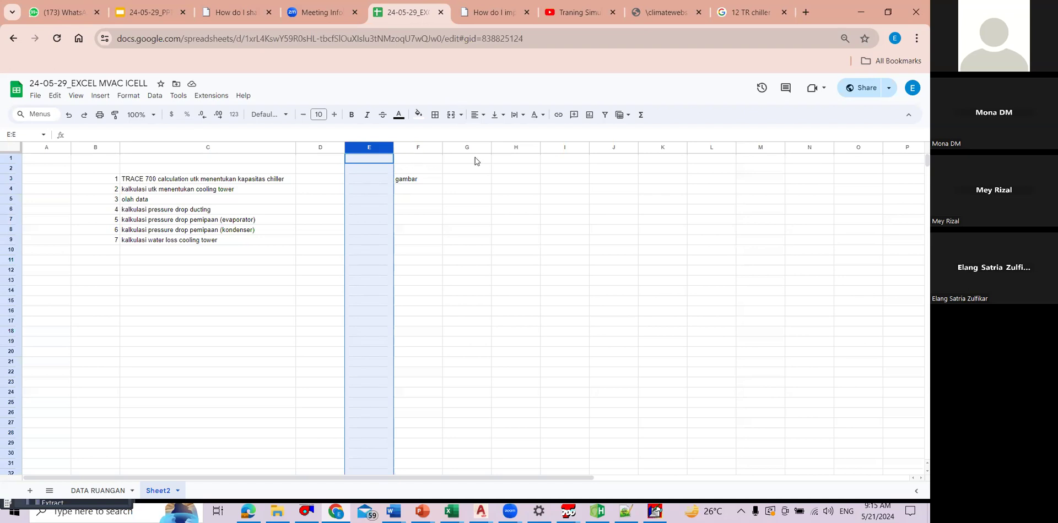
pyautogui.click(407, 177)
pyautogui.click(372, 148)
pyautogui.rightClick(377, 149)
pyautogui.click(542, 231)
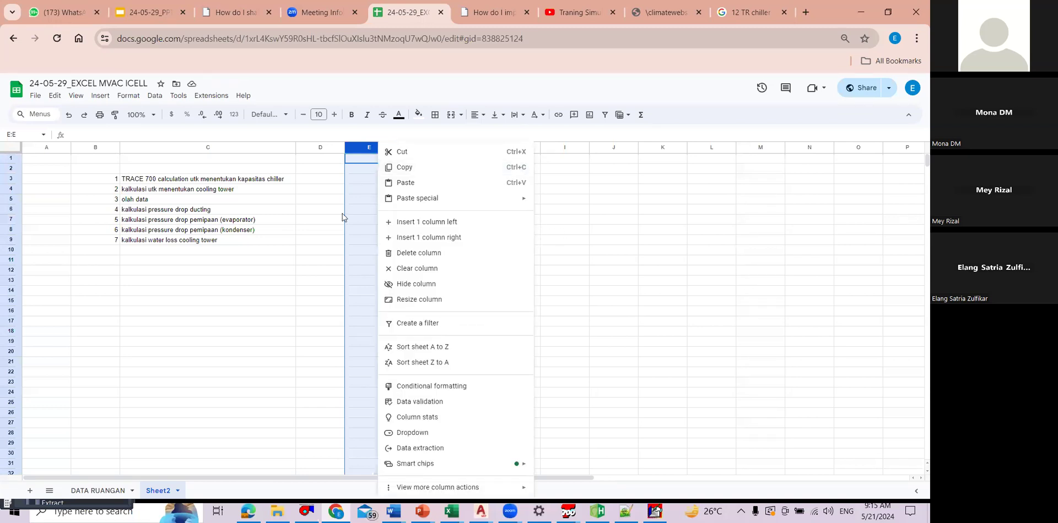
pyautogui.click(329, 177)
pyautogui.click(355, 149)
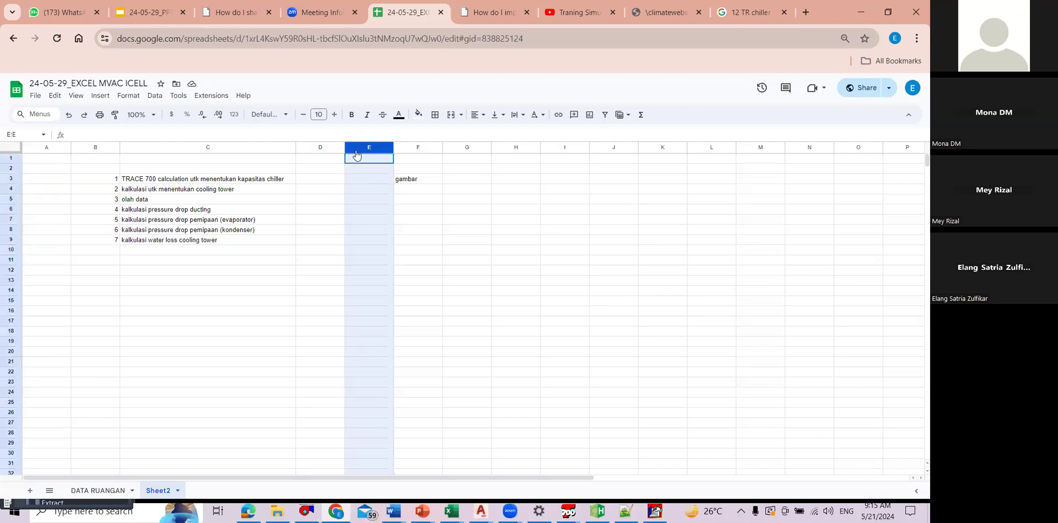
pyautogui.click(647, 237)
# Step: Add the column headings LANGKAH in C2 and WAKTU in D2 above the task list
pyautogui.click(152, 170)
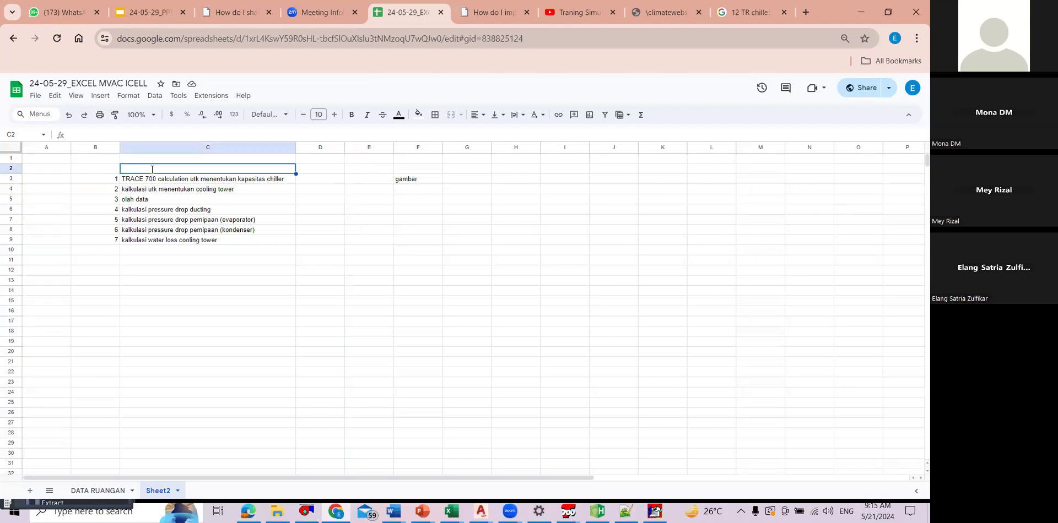
pyautogui.doubleClick(152, 169)
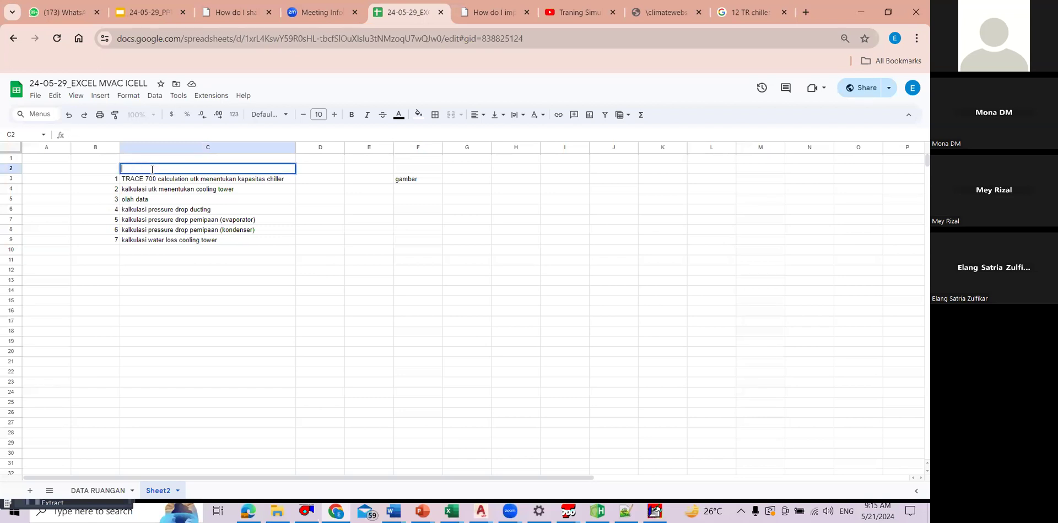
pyautogui.write('LANGKAH')
pyautogui.click(326, 169)
pyautogui.write('WAKTU')
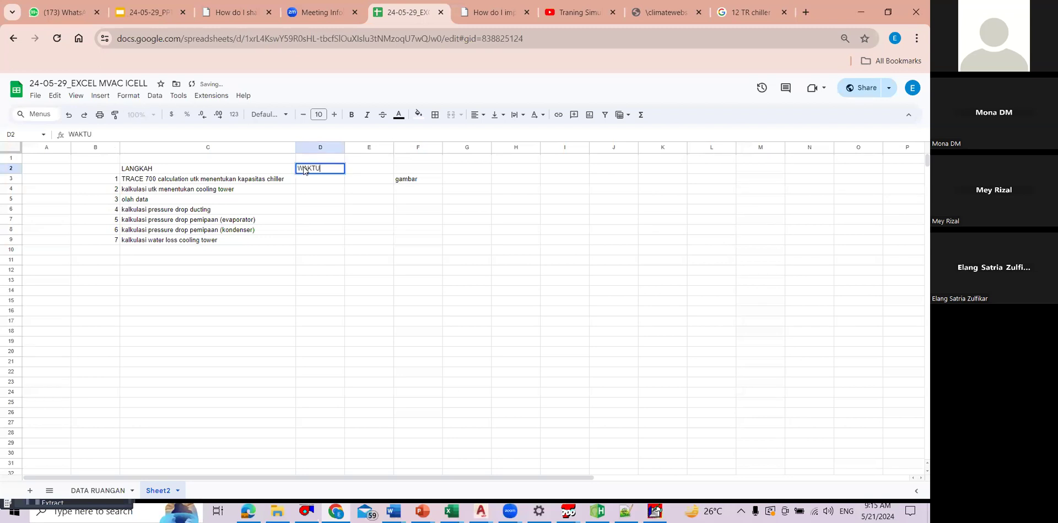
pyautogui.click(314, 207)
pyautogui.click(310, 179)
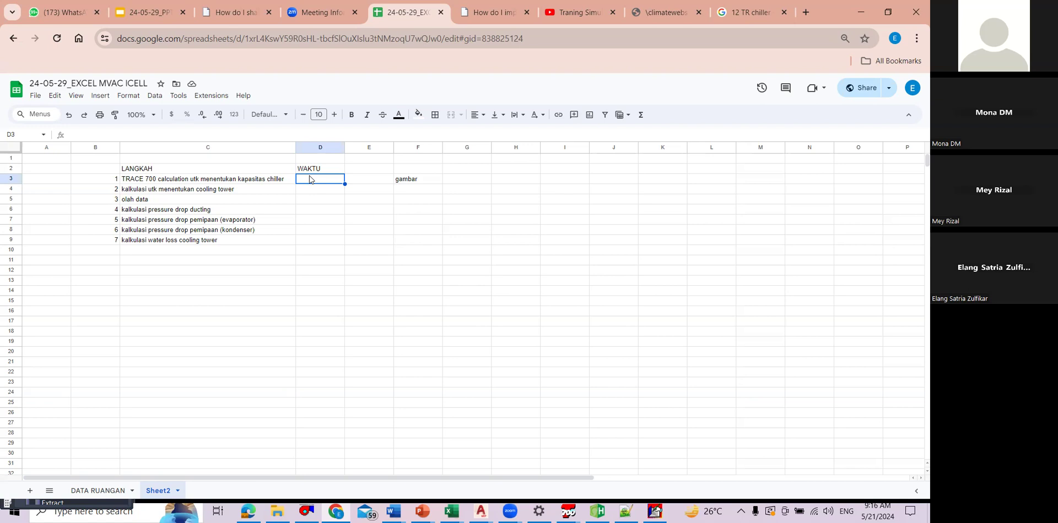
# Step: Change the column heading in D2 to DEADLINE
pyautogui.click(336, 168)
pyautogui.write('DEADKU')
pyautogui.press('BackSpace')
pyautogui.press('BackSpace')
pyautogui.write('LINE')
# Step: Enter 25 mei in D3 as the deadline for the TRACE 700 calculation
pyautogui.click(317, 179)
pyautogui.write('25')
pyautogui.press('BackSpace')
pyautogui.write('5 mei')
pyautogui.click(324, 230)
pyautogui.click(325, 191)
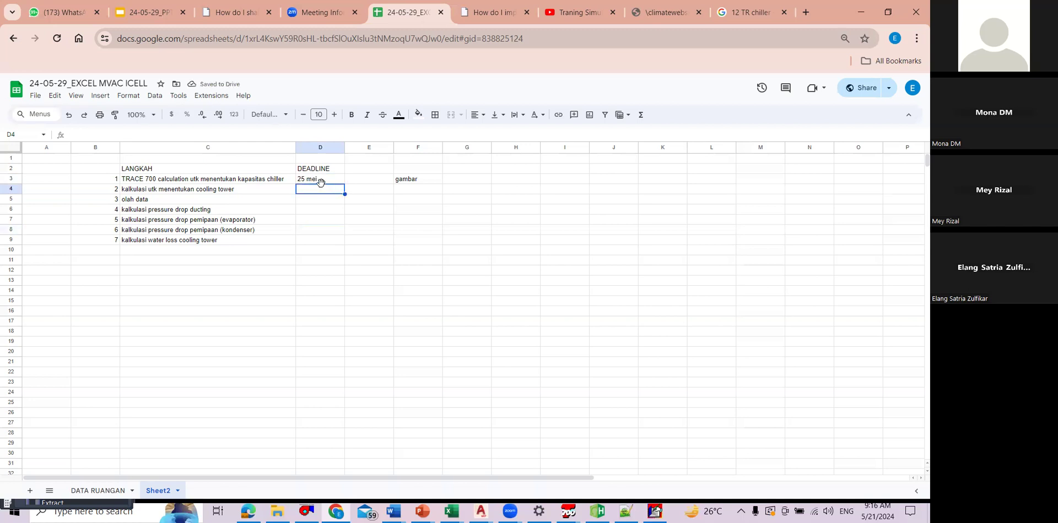
pyautogui.press('Up')
pyautogui.press('Up')
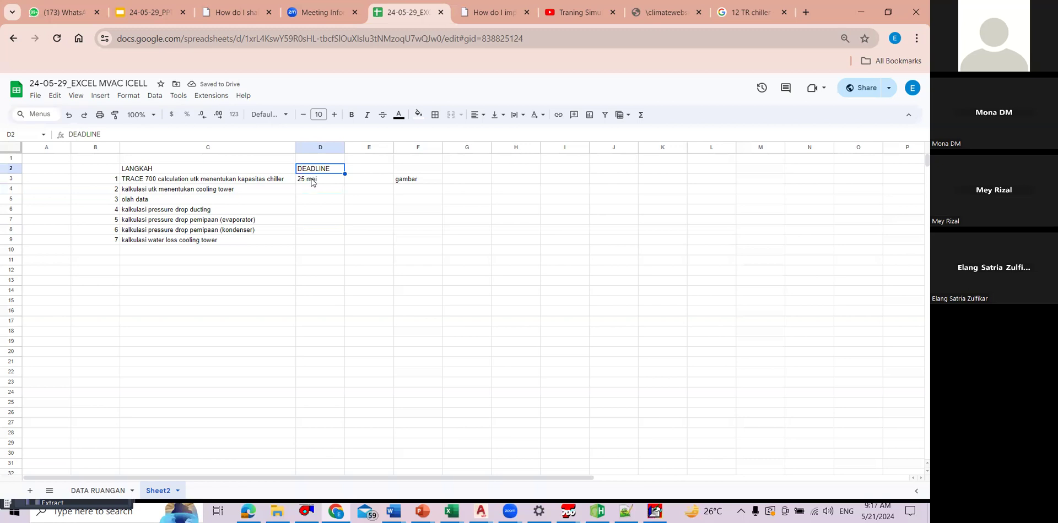
pyautogui.press('Down')
pyautogui.press('Down')
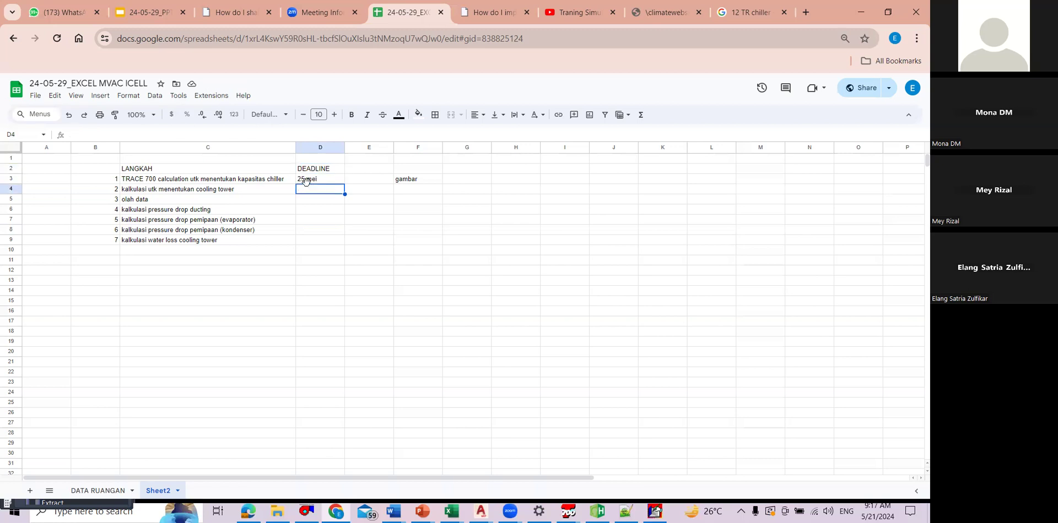
pyautogui.click(228, 187)
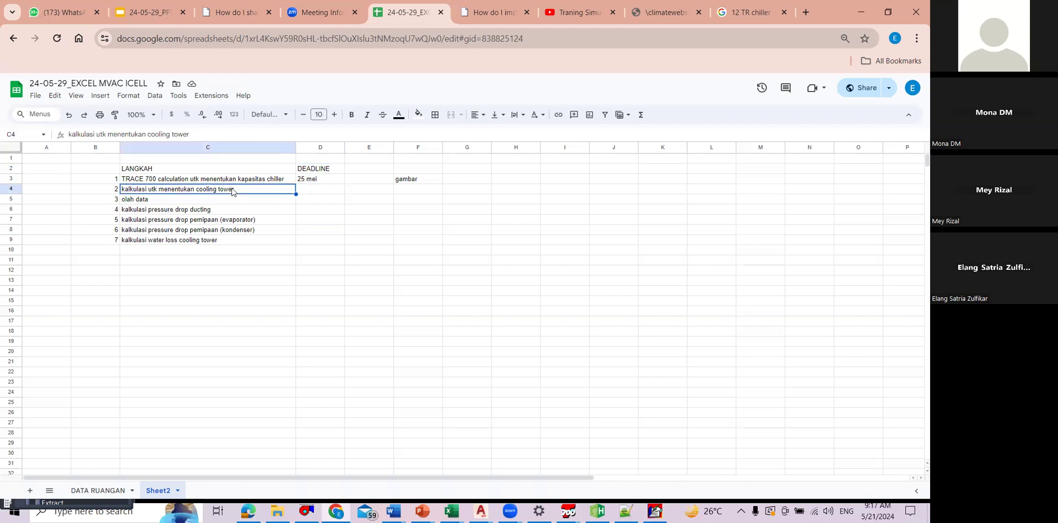
pyautogui.rightClick(11, 191)
pyautogui.click(348, 289)
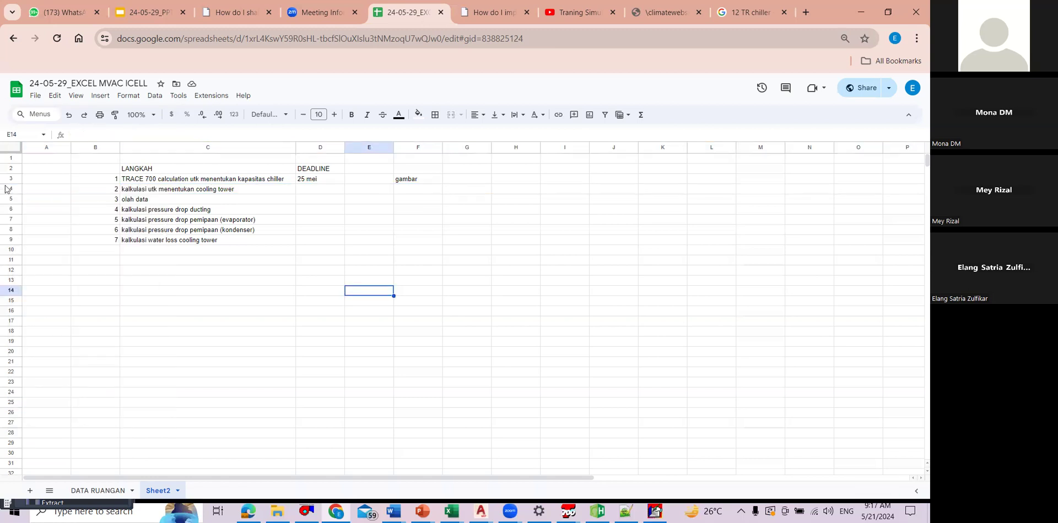
pyautogui.rightClick(11, 192)
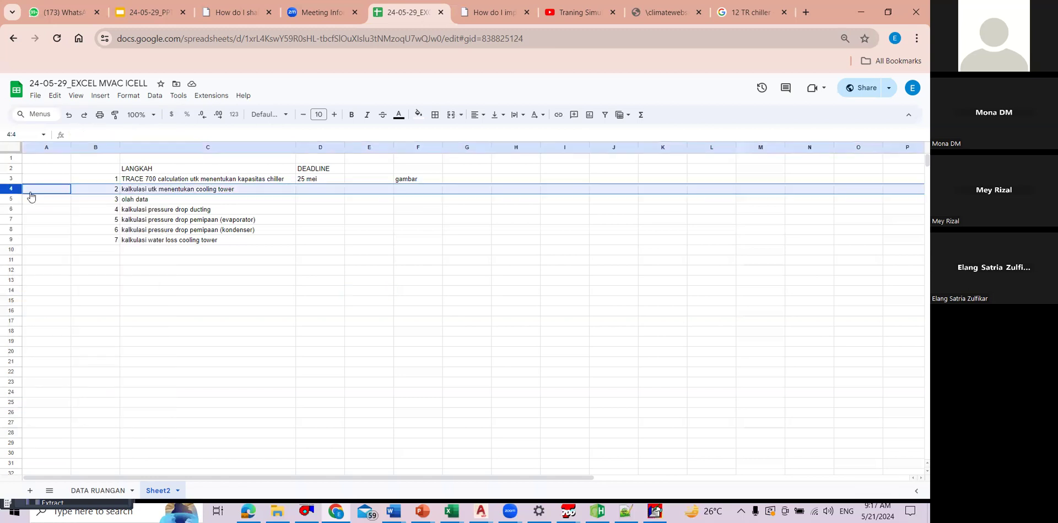
pyautogui.click(80, 275)
pyautogui.click(201, 190)
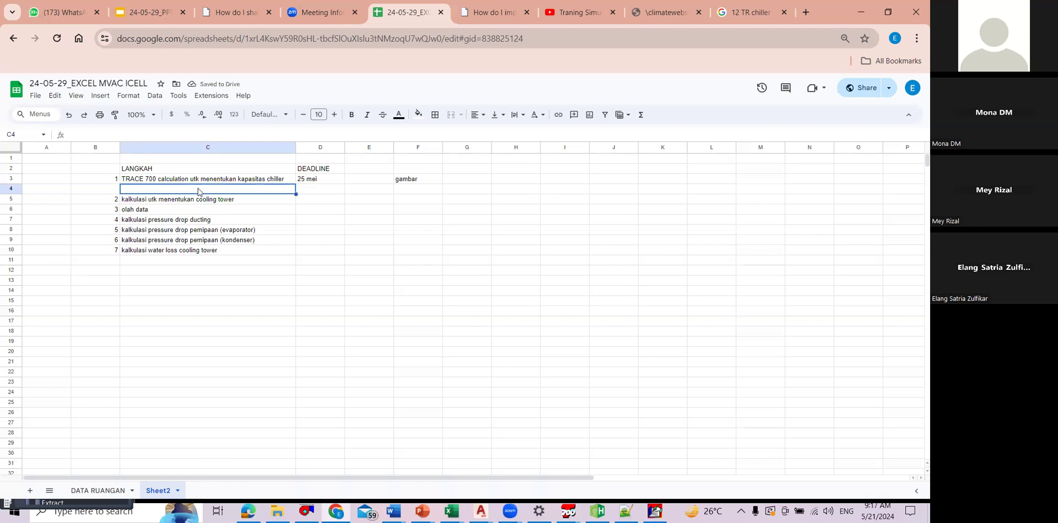
pyautogui.hotkey('ctrl', 'z')
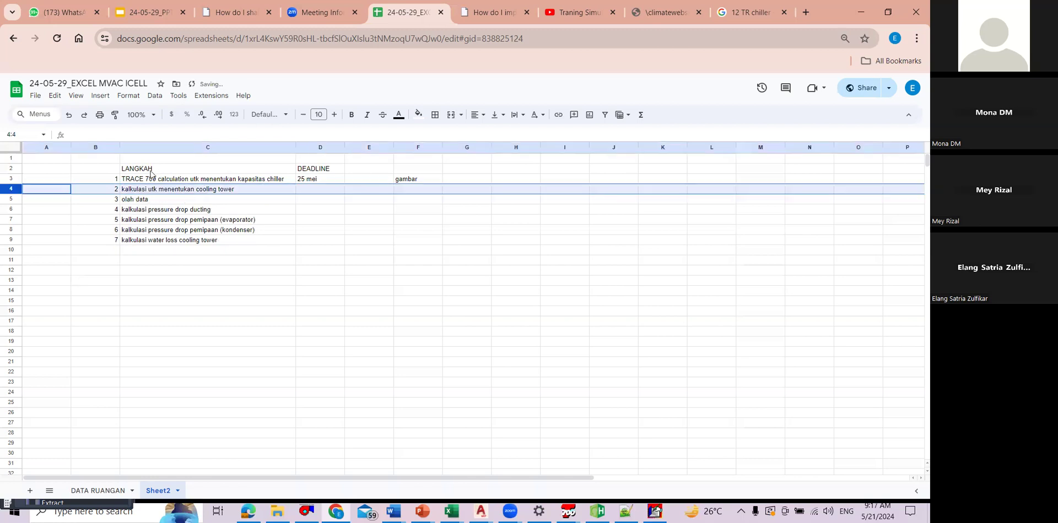
# Step: Insert an empty row above row 5, between the cooling tower item and olah data
pyautogui.click(11, 200)
pyautogui.rightClick(11, 199)
pyautogui.click(71, 282)
pyautogui.rightClick(11, 201)
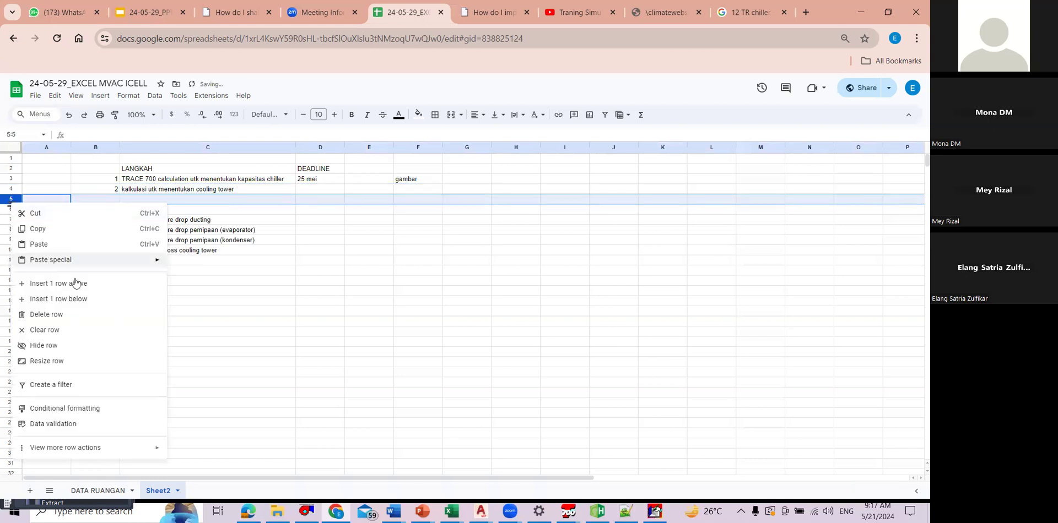
pyautogui.click(191, 300)
# Step: Enter kalkulasi utk menentukan kapasitas pompa CH dan CT in C5 as a new list item
pyautogui.click(185, 191)
pyautogui.click(186, 203)
pyautogui.write('k')
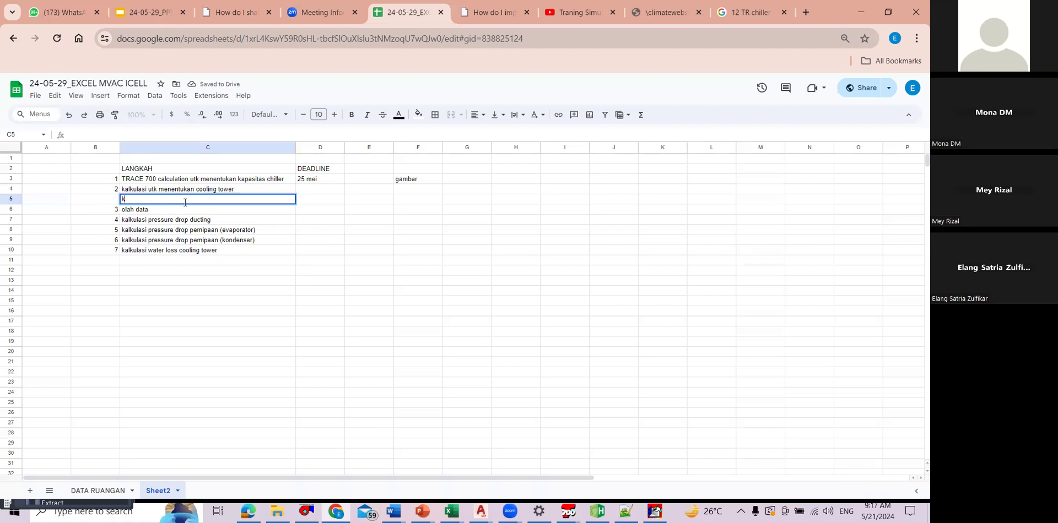
pyautogui.write('alkulasi utk menentukan ')
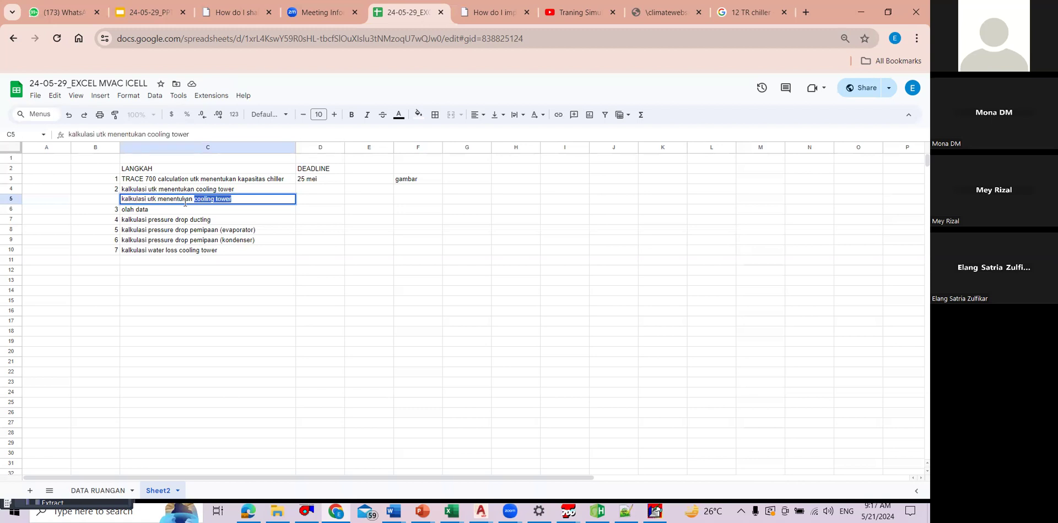
pyautogui.write('kapasitas pompa C')
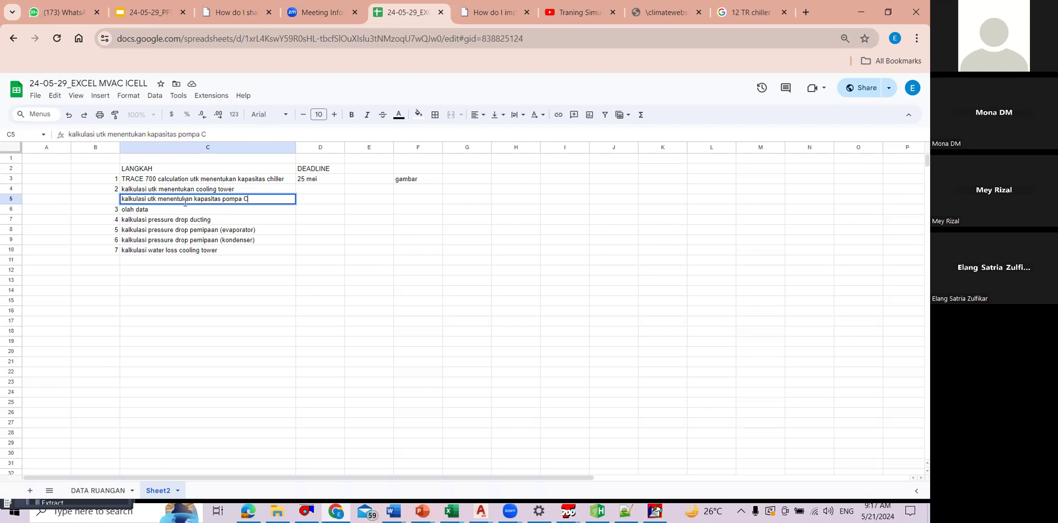
pyautogui.write('H dan CT')
pyautogui.click(321, 238)
pyautogui.click(321, 190)
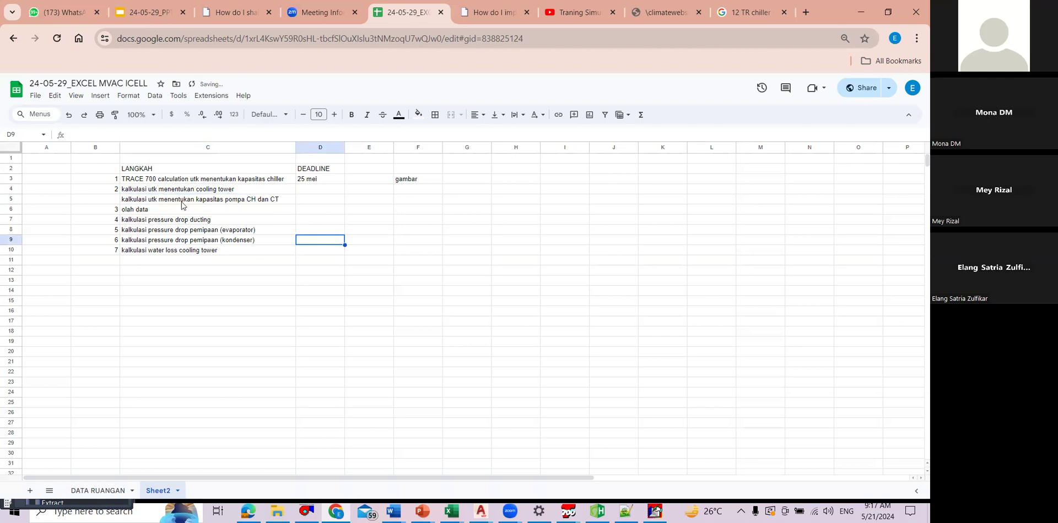
# Step: Renumber the list by filling the numbering formula from B4 down to B10
pyautogui.click(99, 202)
pyautogui.click(324, 178)
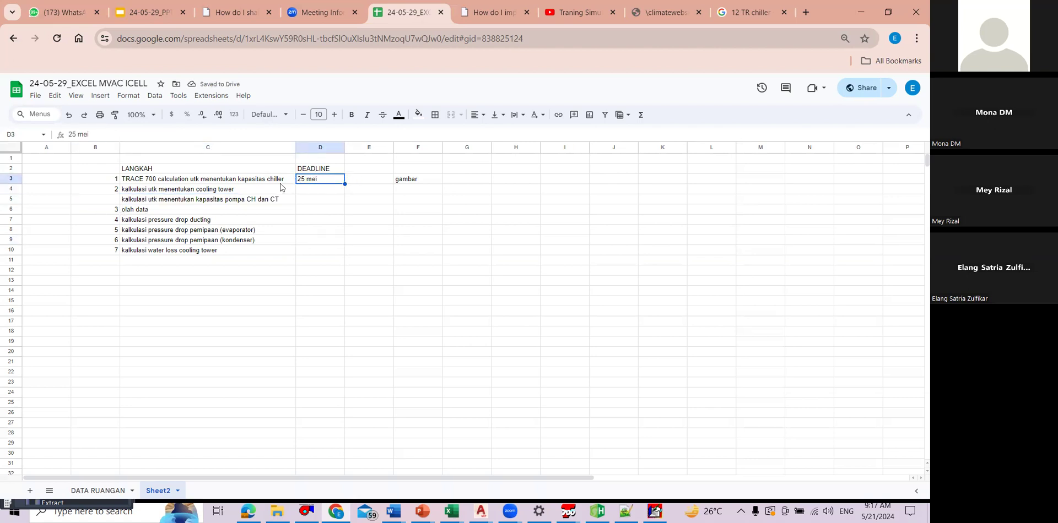
pyautogui.click(113, 190)
pyautogui.moveTo(114, 230); pyautogui.dragTo(114, 254)
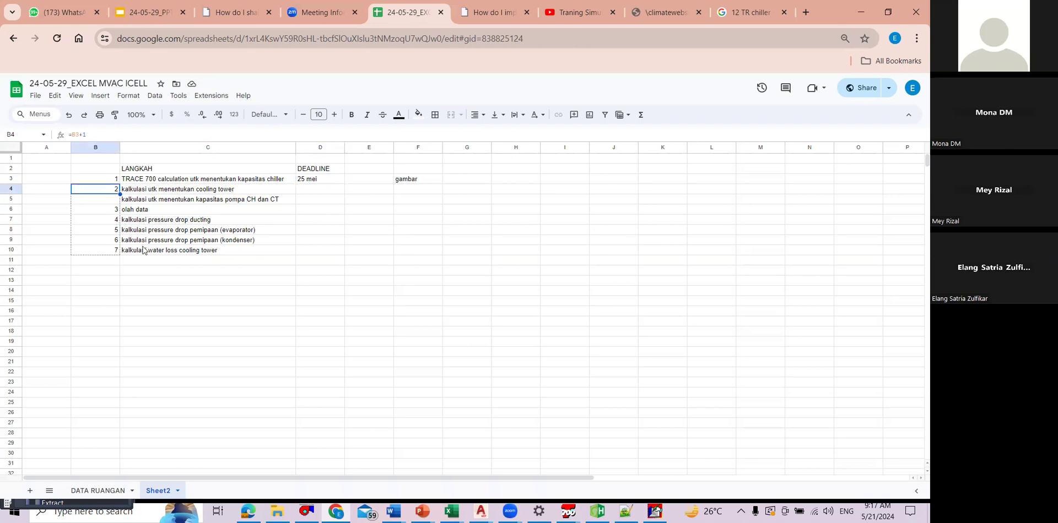
pyautogui.click(210, 198)
# Step: Enter 26 mei as the deadline in D4 and copy it to D5
pyautogui.click(309, 182)
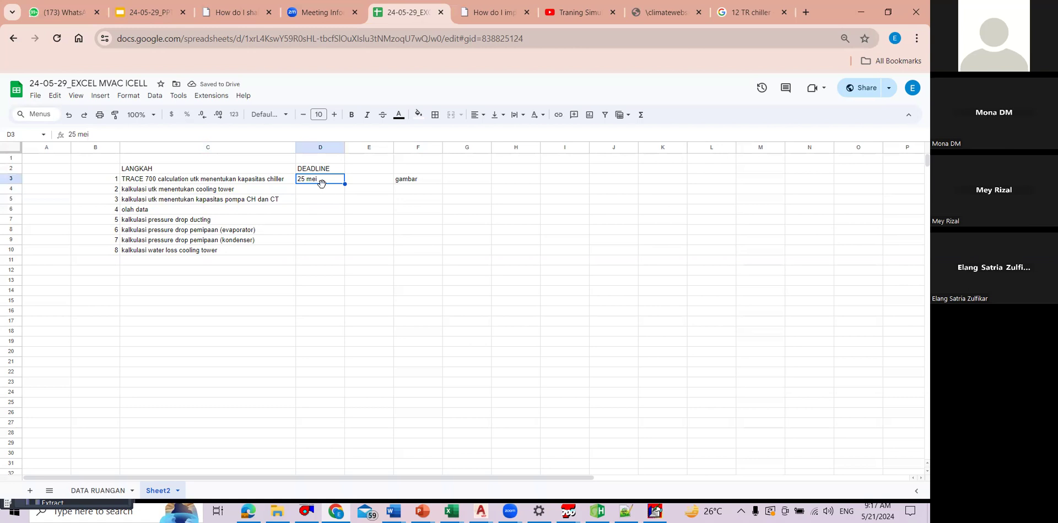
pyautogui.click(320, 188)
pyautogui.write('26')
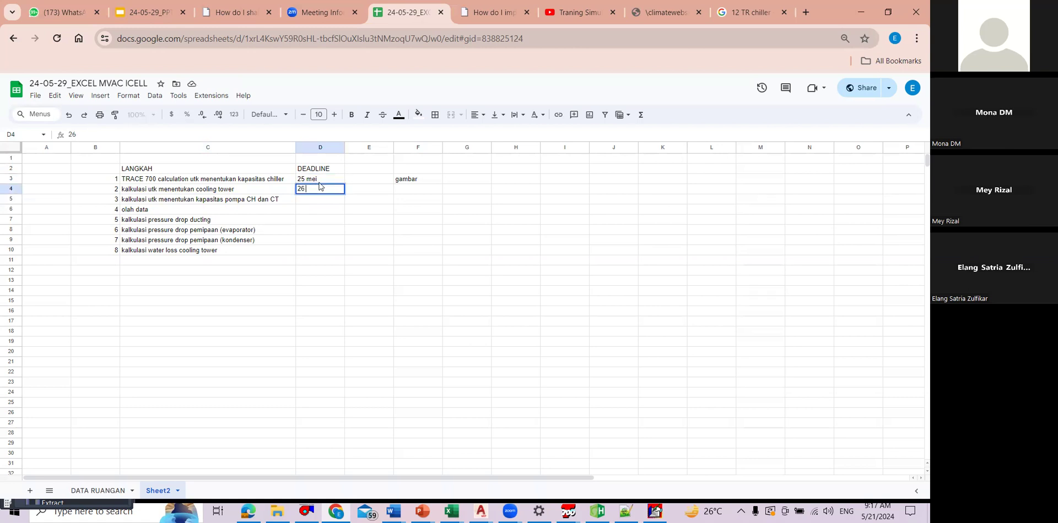
pyautogui.write(' mei')
pyautogui.click(356, 213)
pyautogui.click(331, 191)
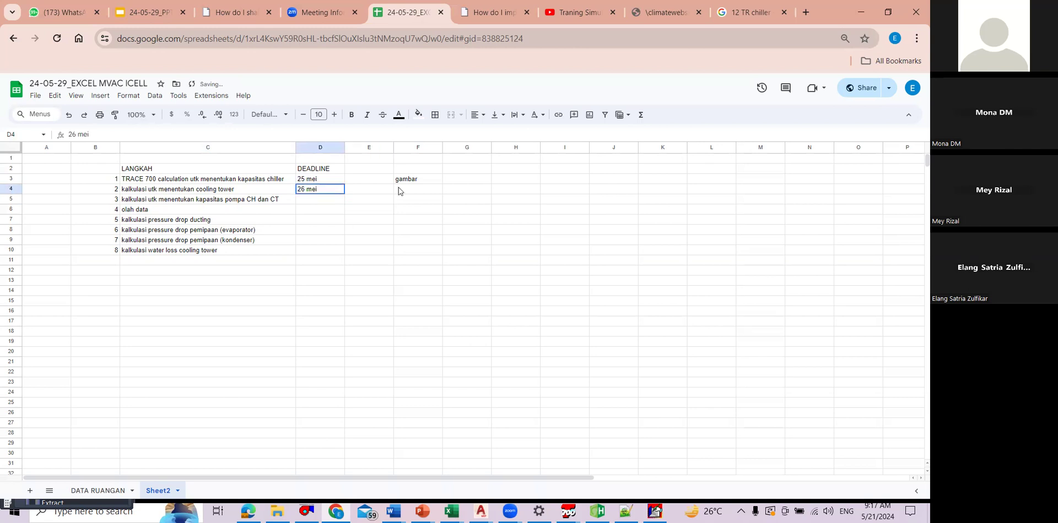
pyautogui.hotkey('ctrl', 'c')
pyautogui.press('Down')
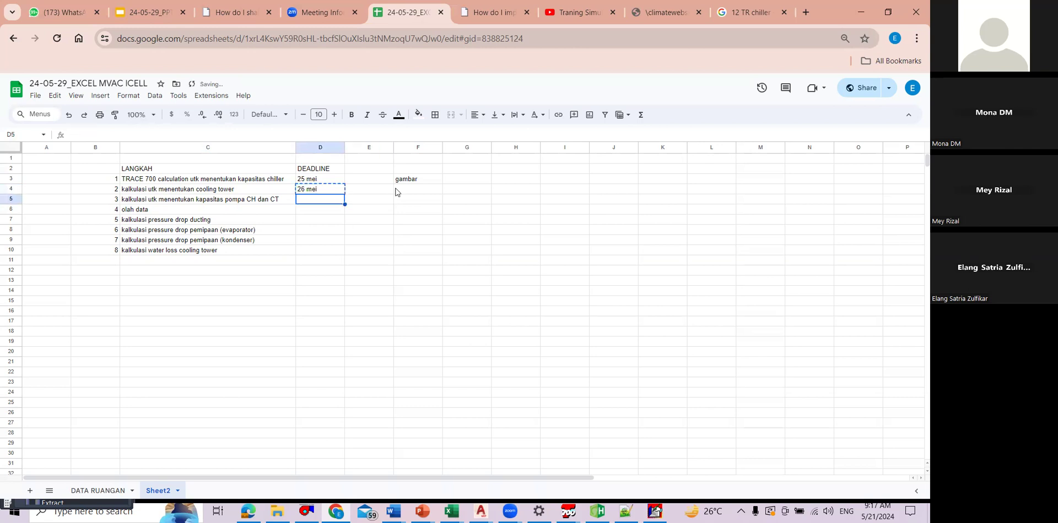
pyautogui.hotkey('ctrl', 'v')
# Step: Delete the gambar entry from F3
pyautogui.click(396, 192)
pyautogui.click(417, 228)
pyautogui.click(413, 181)
pyautogui.press('Delete')
pyautogui.click(454, 180)
# Step: Delete row 6 containing the olah data item
pyautogui.click(309, 200)
pyautogui.click(11, 208)
pyautogui.rightClick(11, 208)
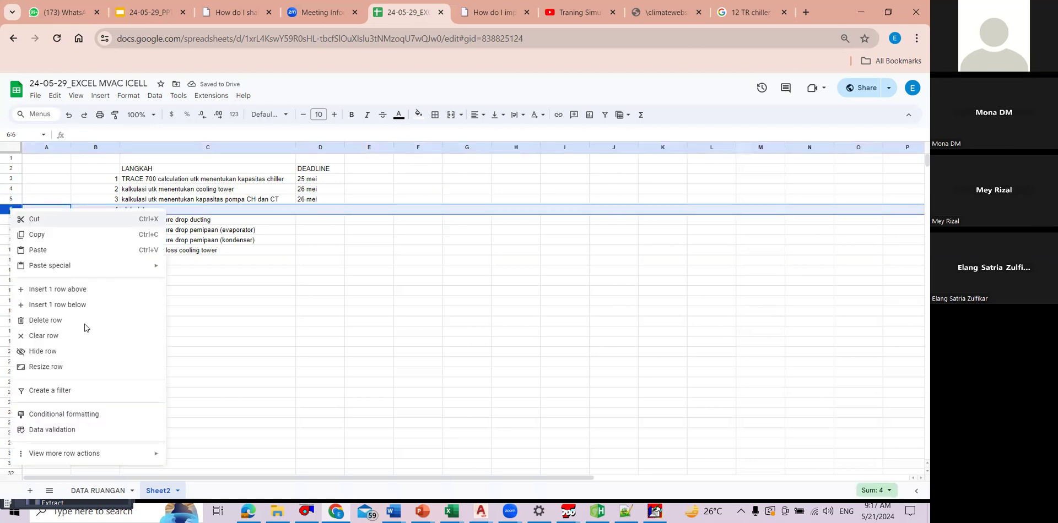
pyautogui.click(46, 320)
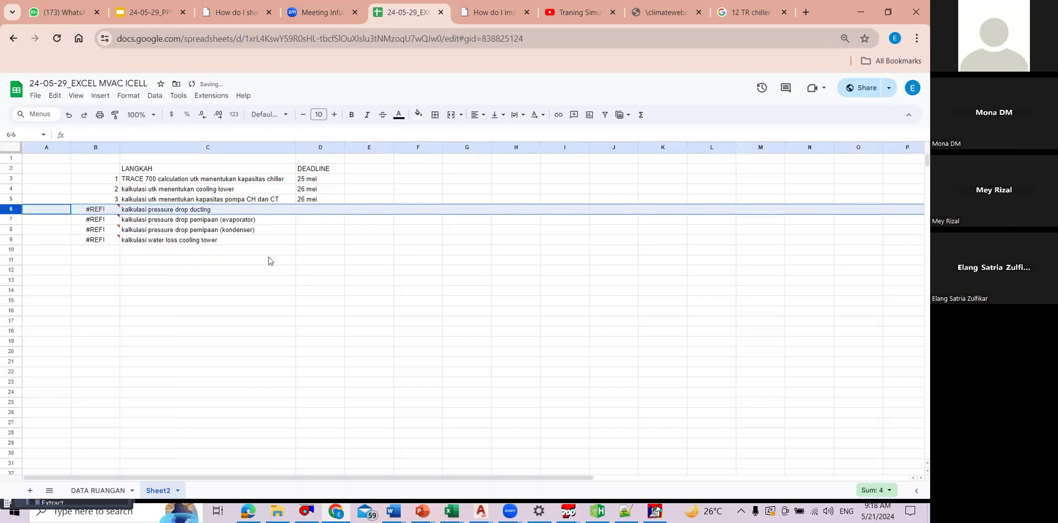
pyautogui.click(208, 280)
# Step: Repair the item numbers by filling the numbering formula from B5 down to B9
pyautogui.click(96, 189)
pyautogui.click(95, 200)
pyautogui.moveTo(120, 204); pyautogui.dragTo(114, 241)
pyautogui.click(320, 260)
pyautogui.click(369, 199)
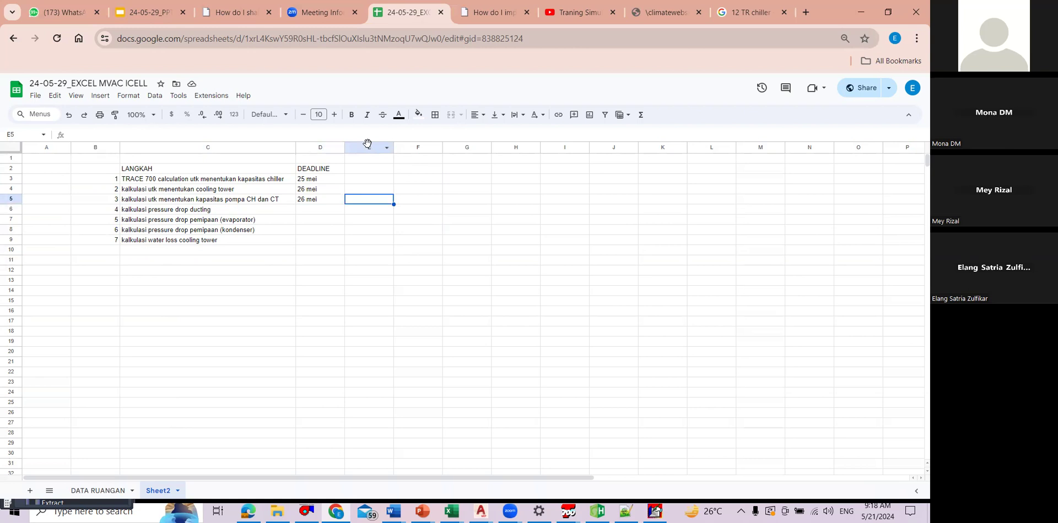
pyautogui.click(374, 180)
pyautogui.click(319, 202)
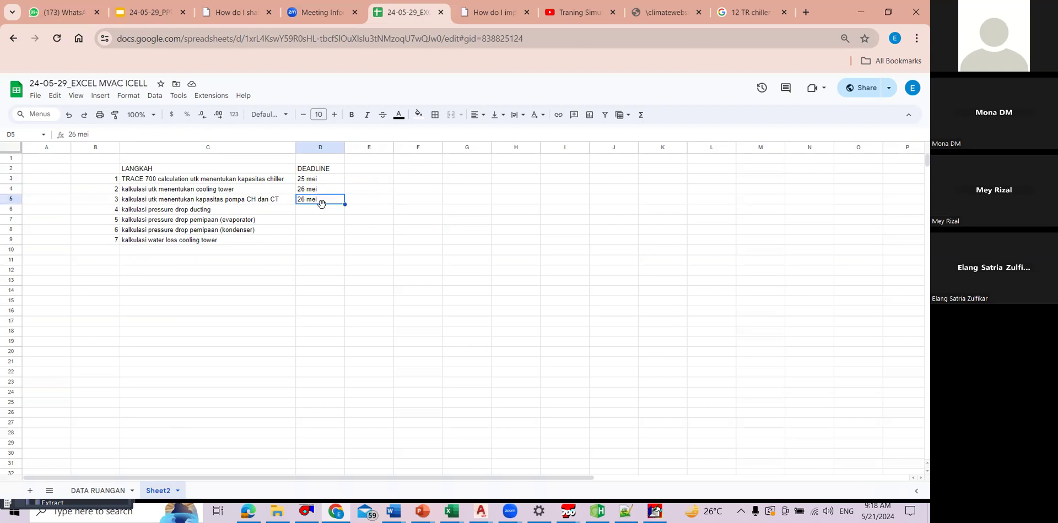
pyautogui.click(309, 210)
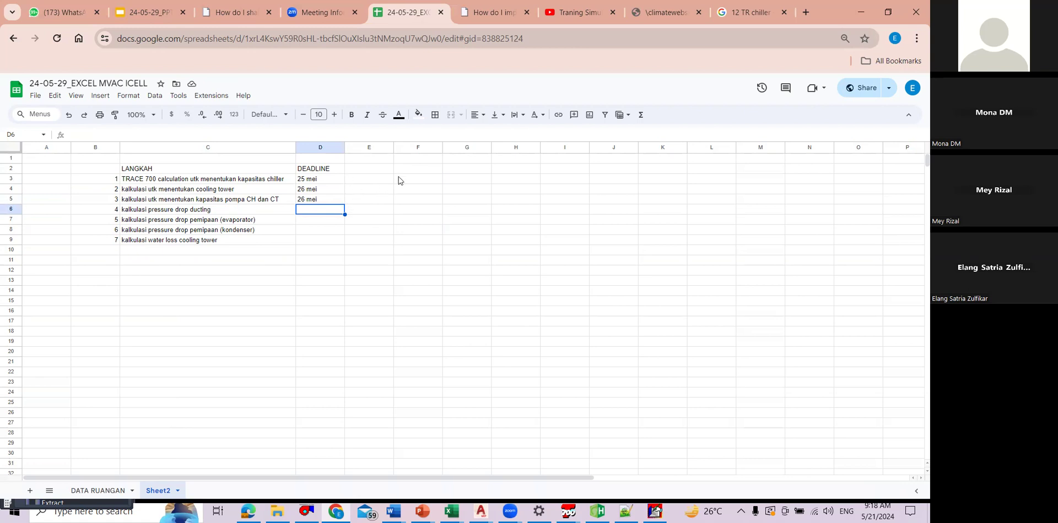
pyautogui.click(380, 199)
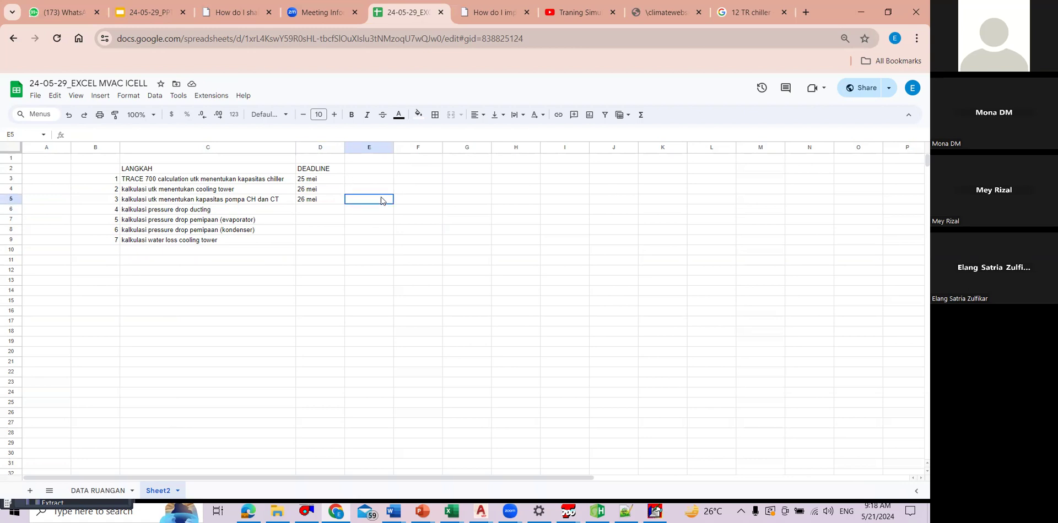
pyautogui.click(325, 213)
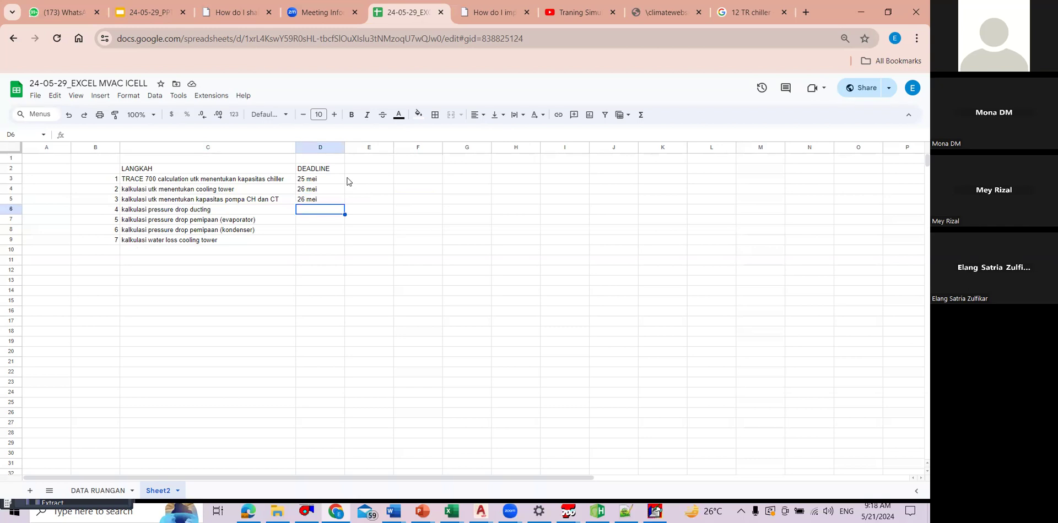